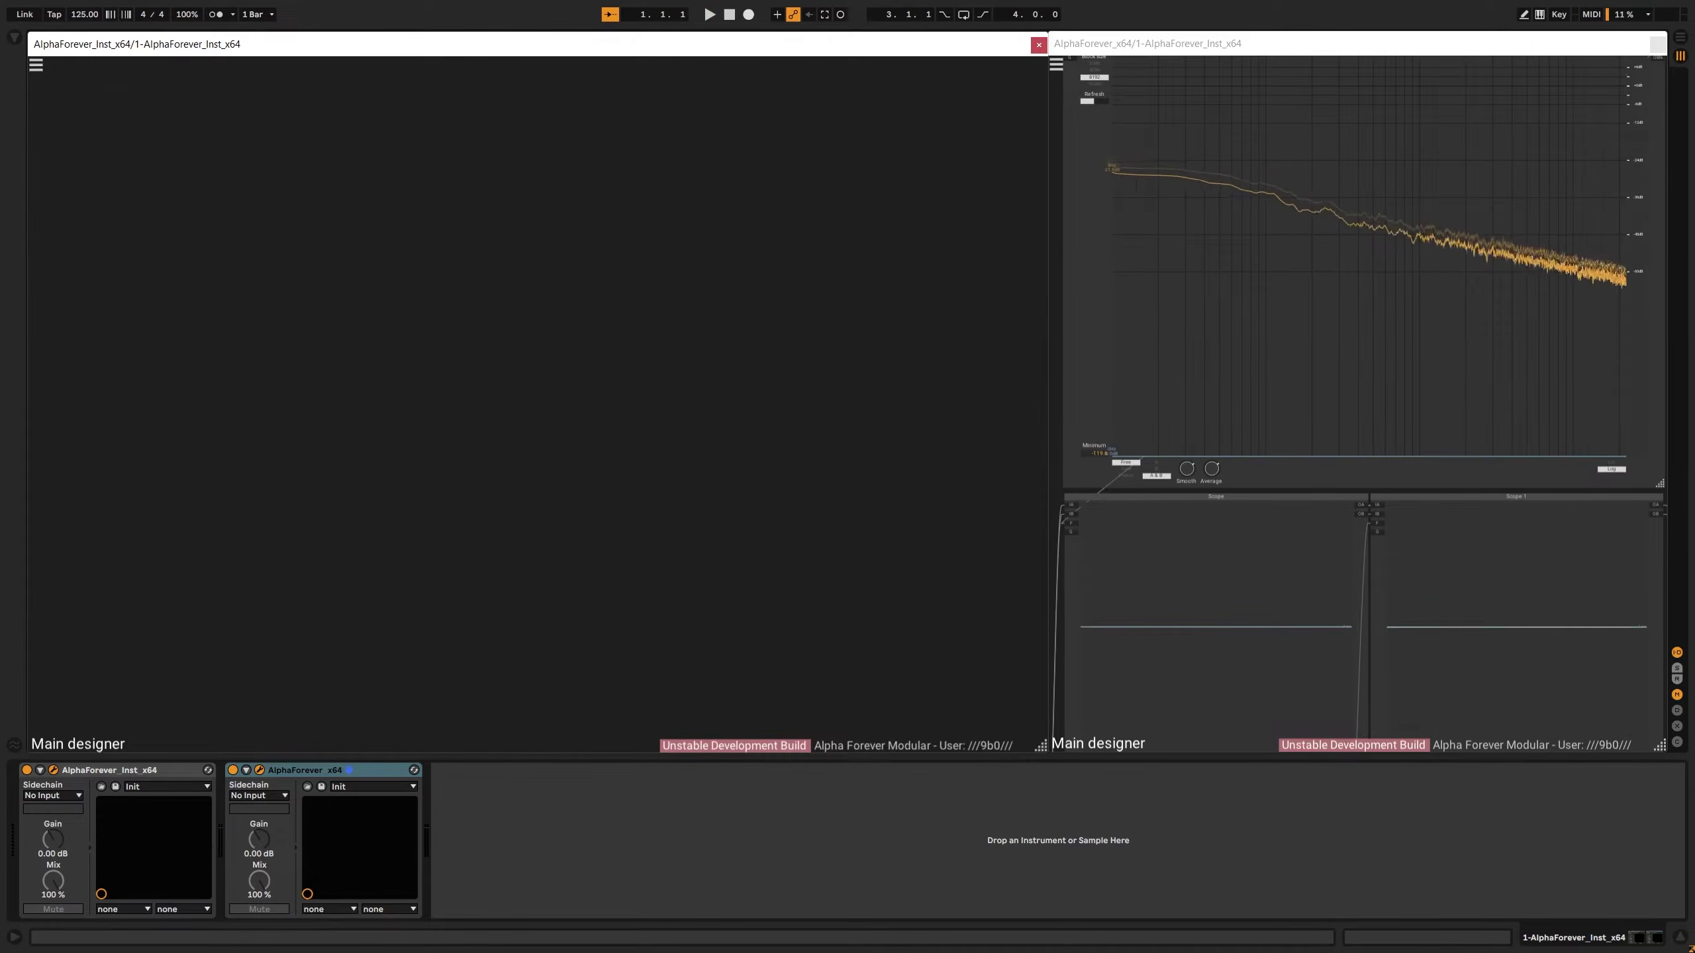
Add a Designer module to the empty main designer and name it Loop
right_click(461, 305)
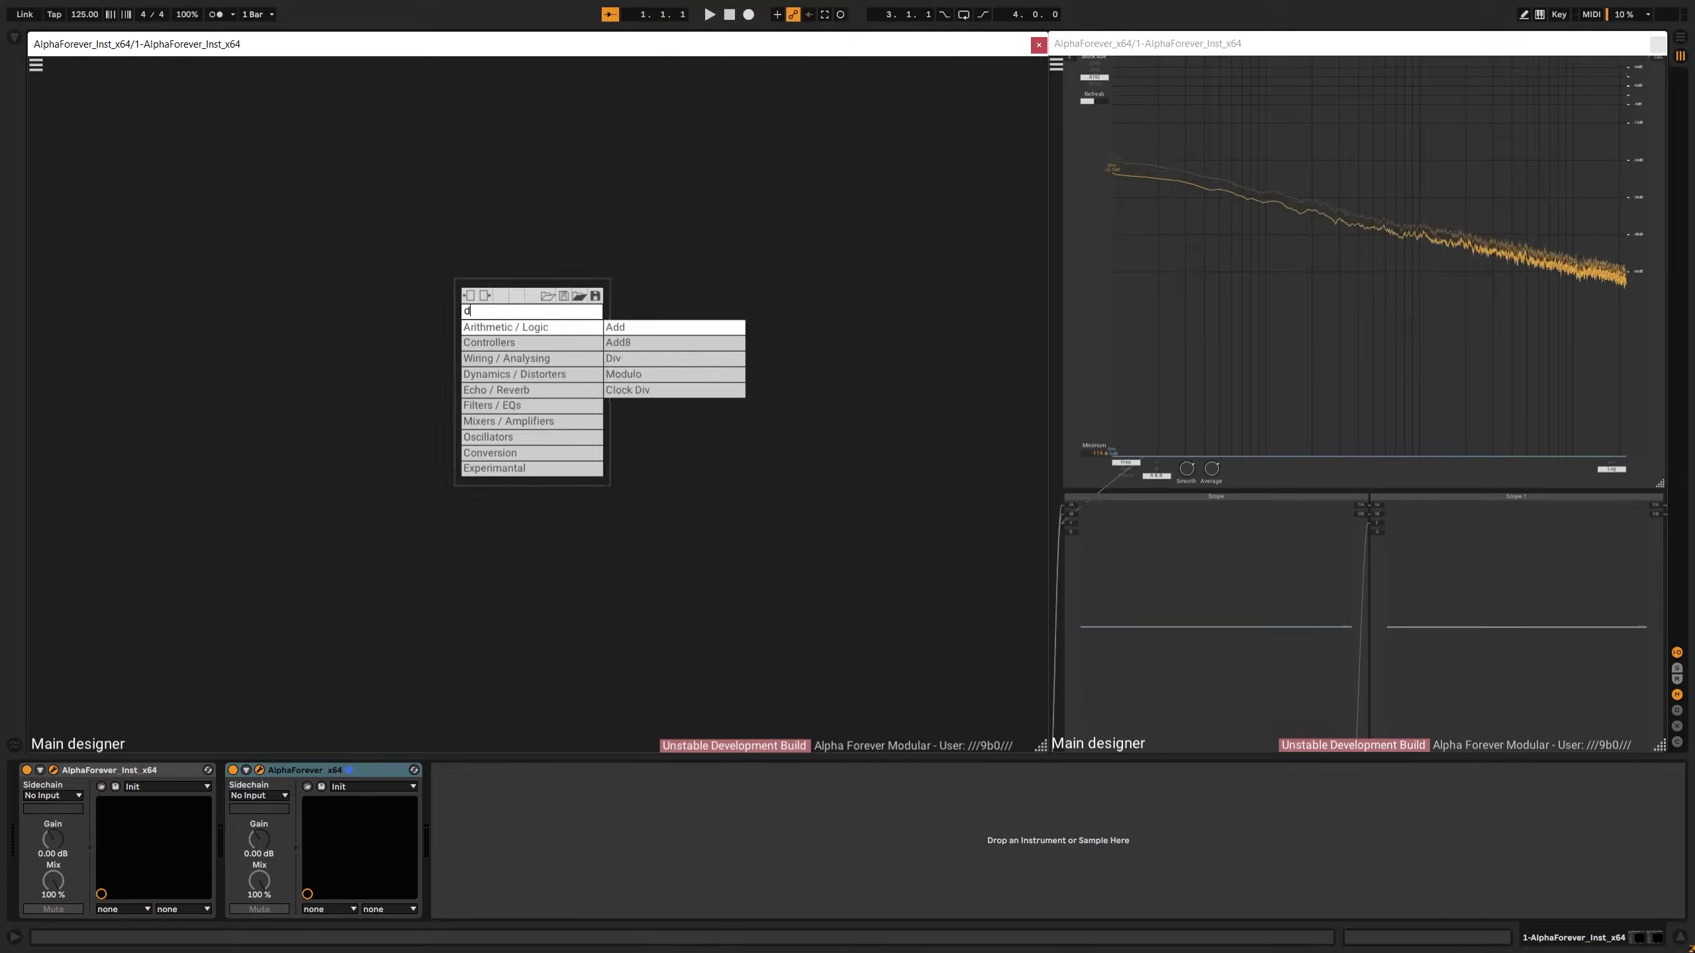
type("des")
left_click(652, 319)
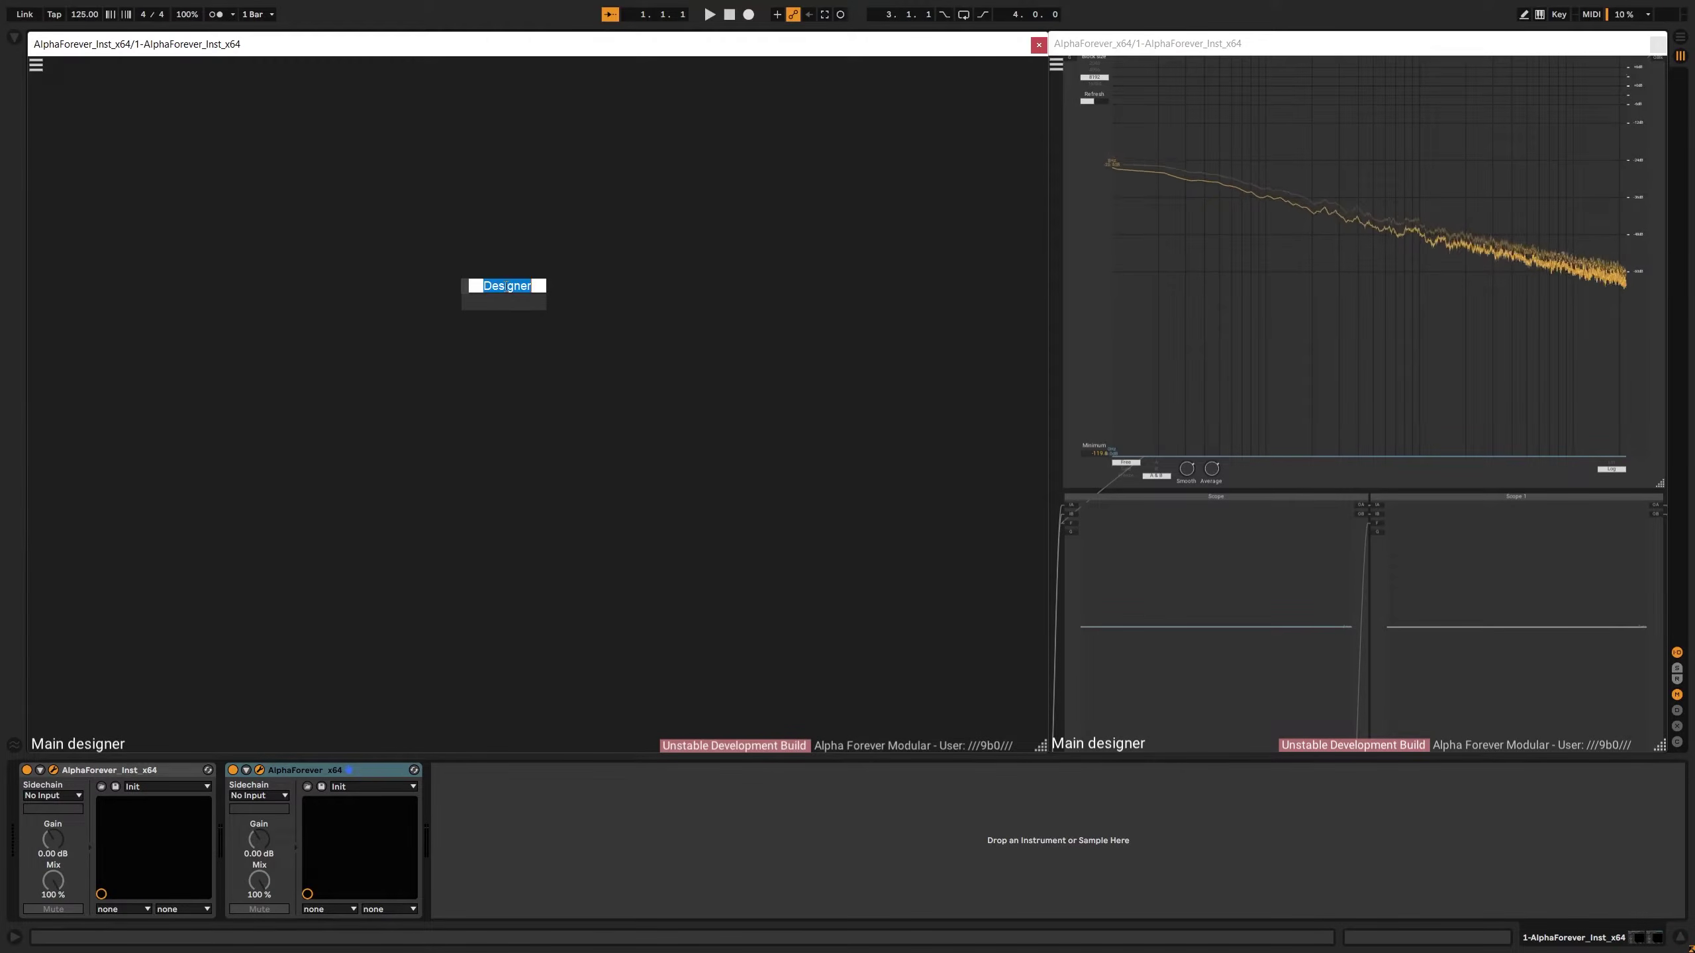
type("Loop")
key("Return")
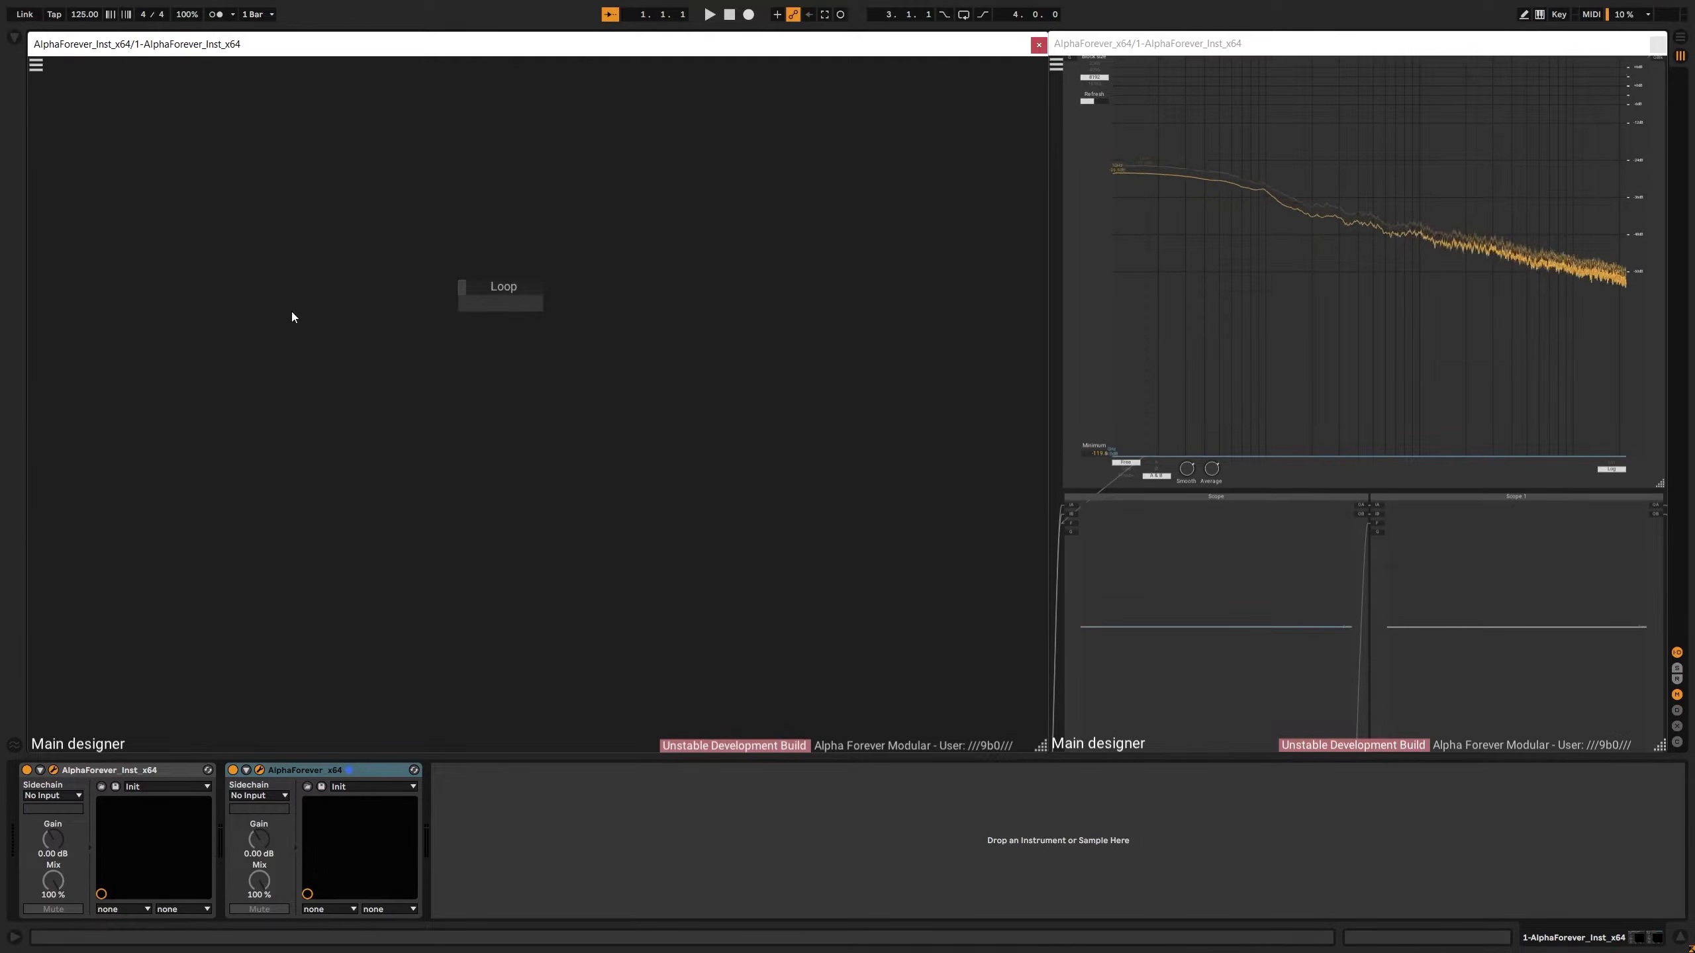
Inside the Loop designer, add an Env. follower Modulated module
double_click(494, 307)
right_click(475, 308)
type("env")
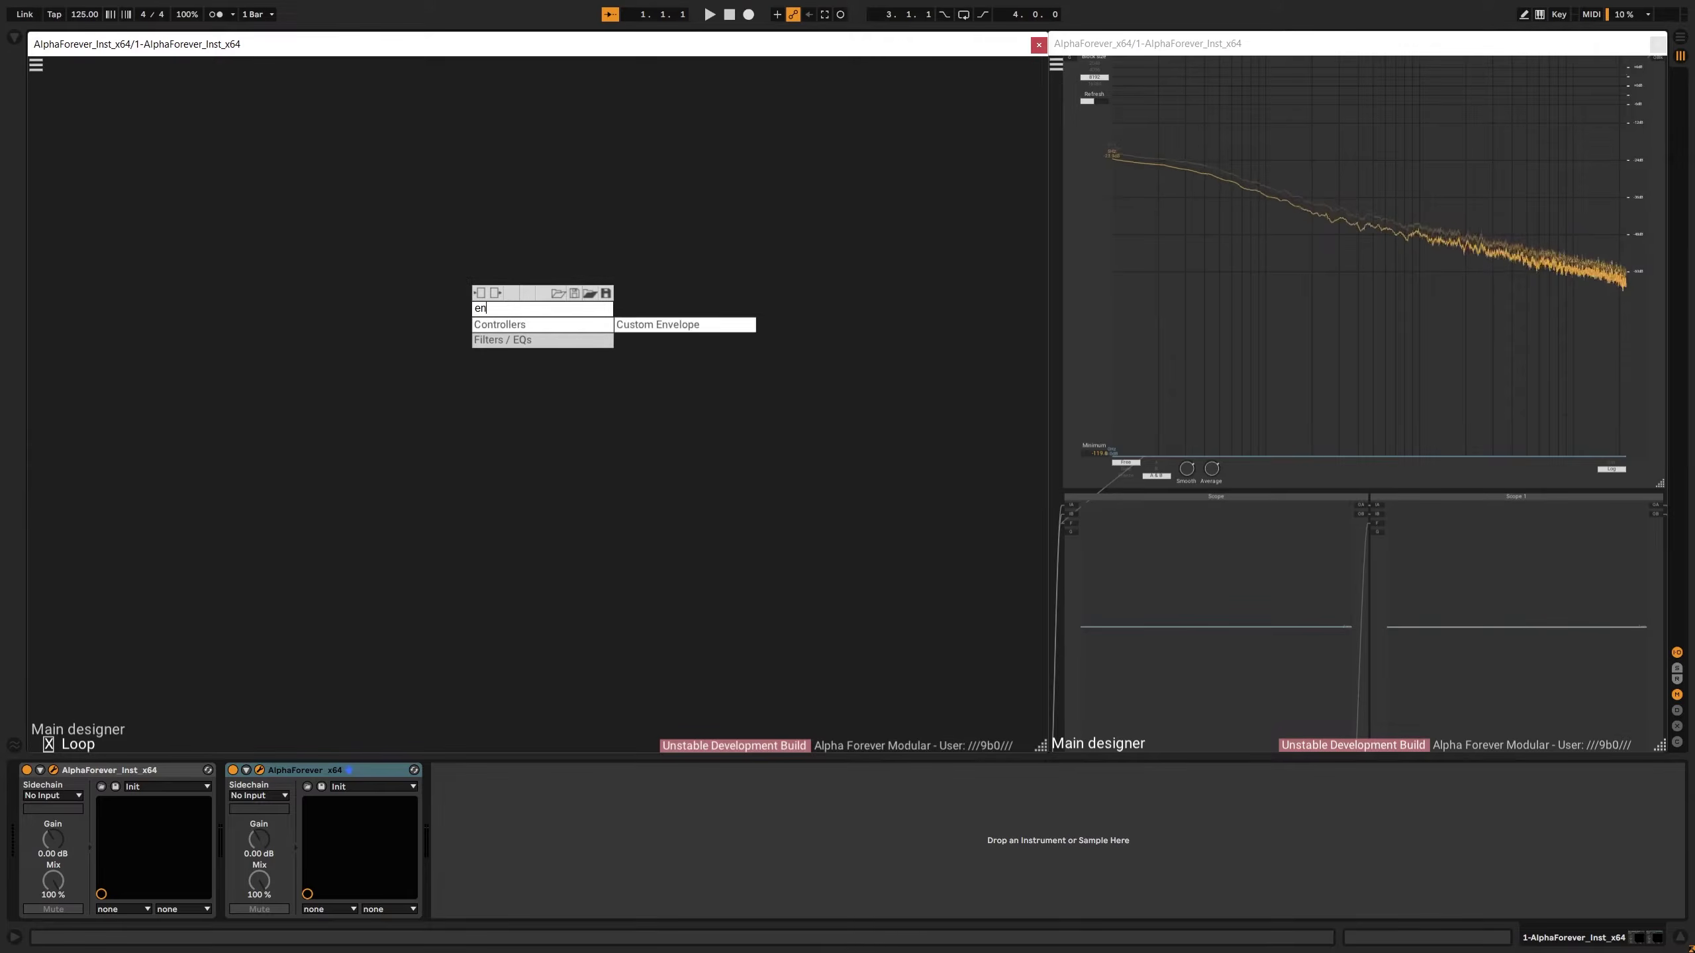
mouse_move(564, 344)
left_click(662, 356)
Add a Trg->Gate module before the envelope follower and connect its G output to In and OM to Am
right_click(360, 316)
type("trg")
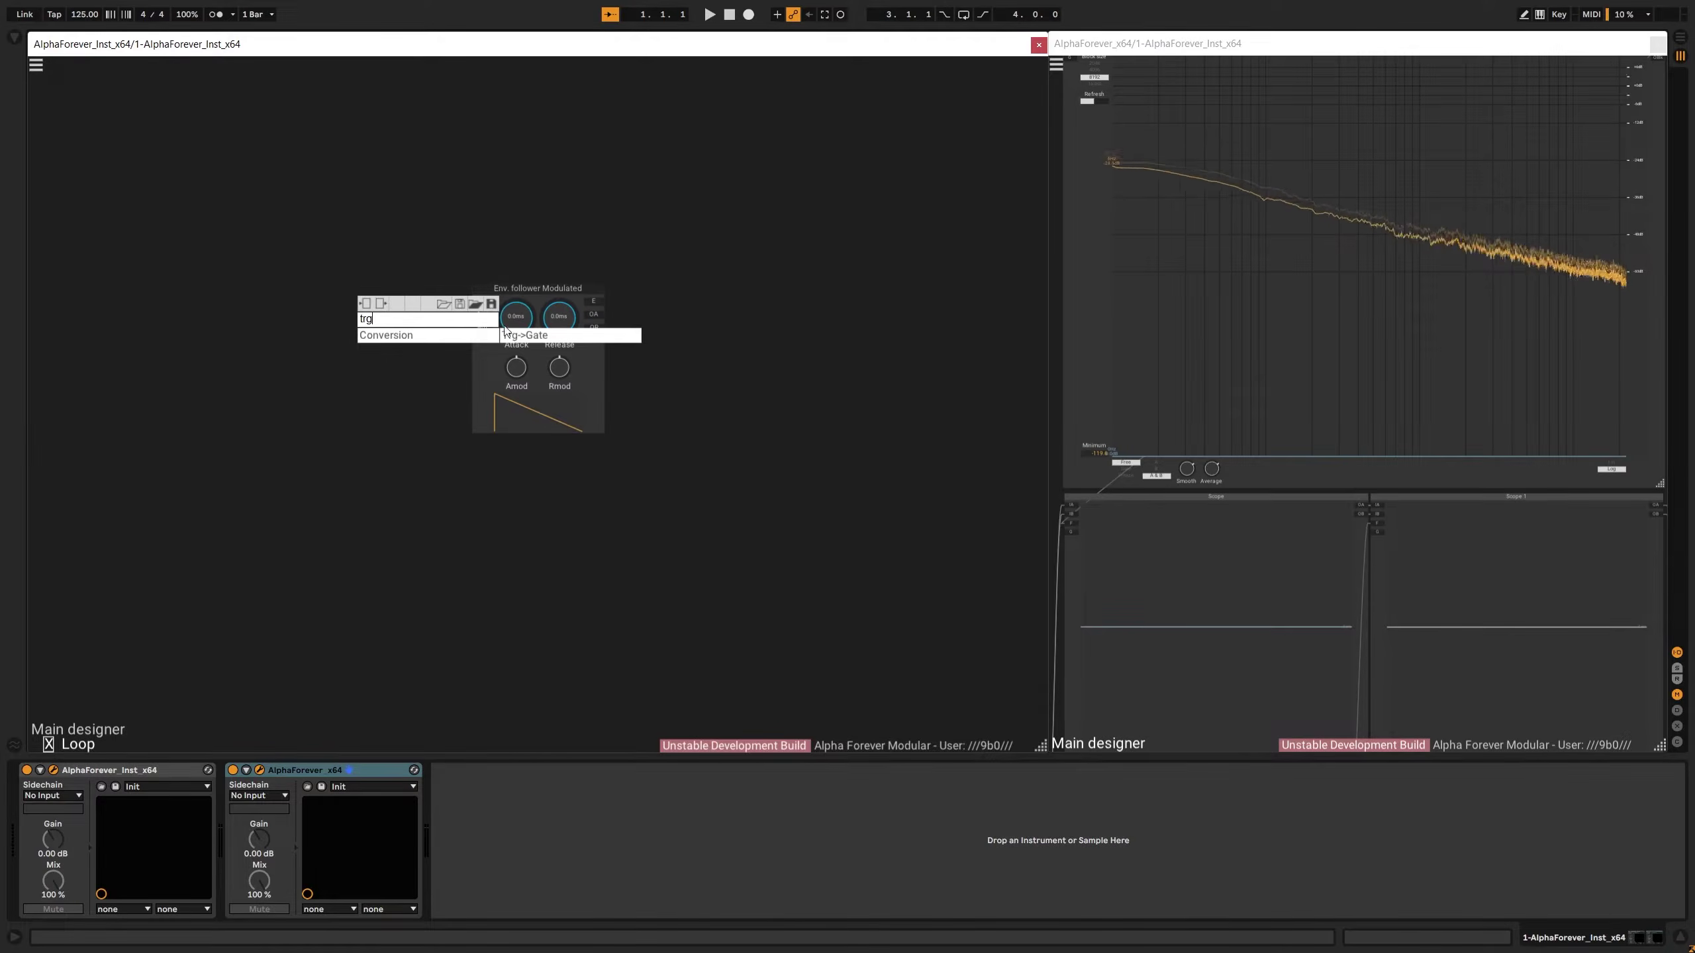
left_click(515, 333)
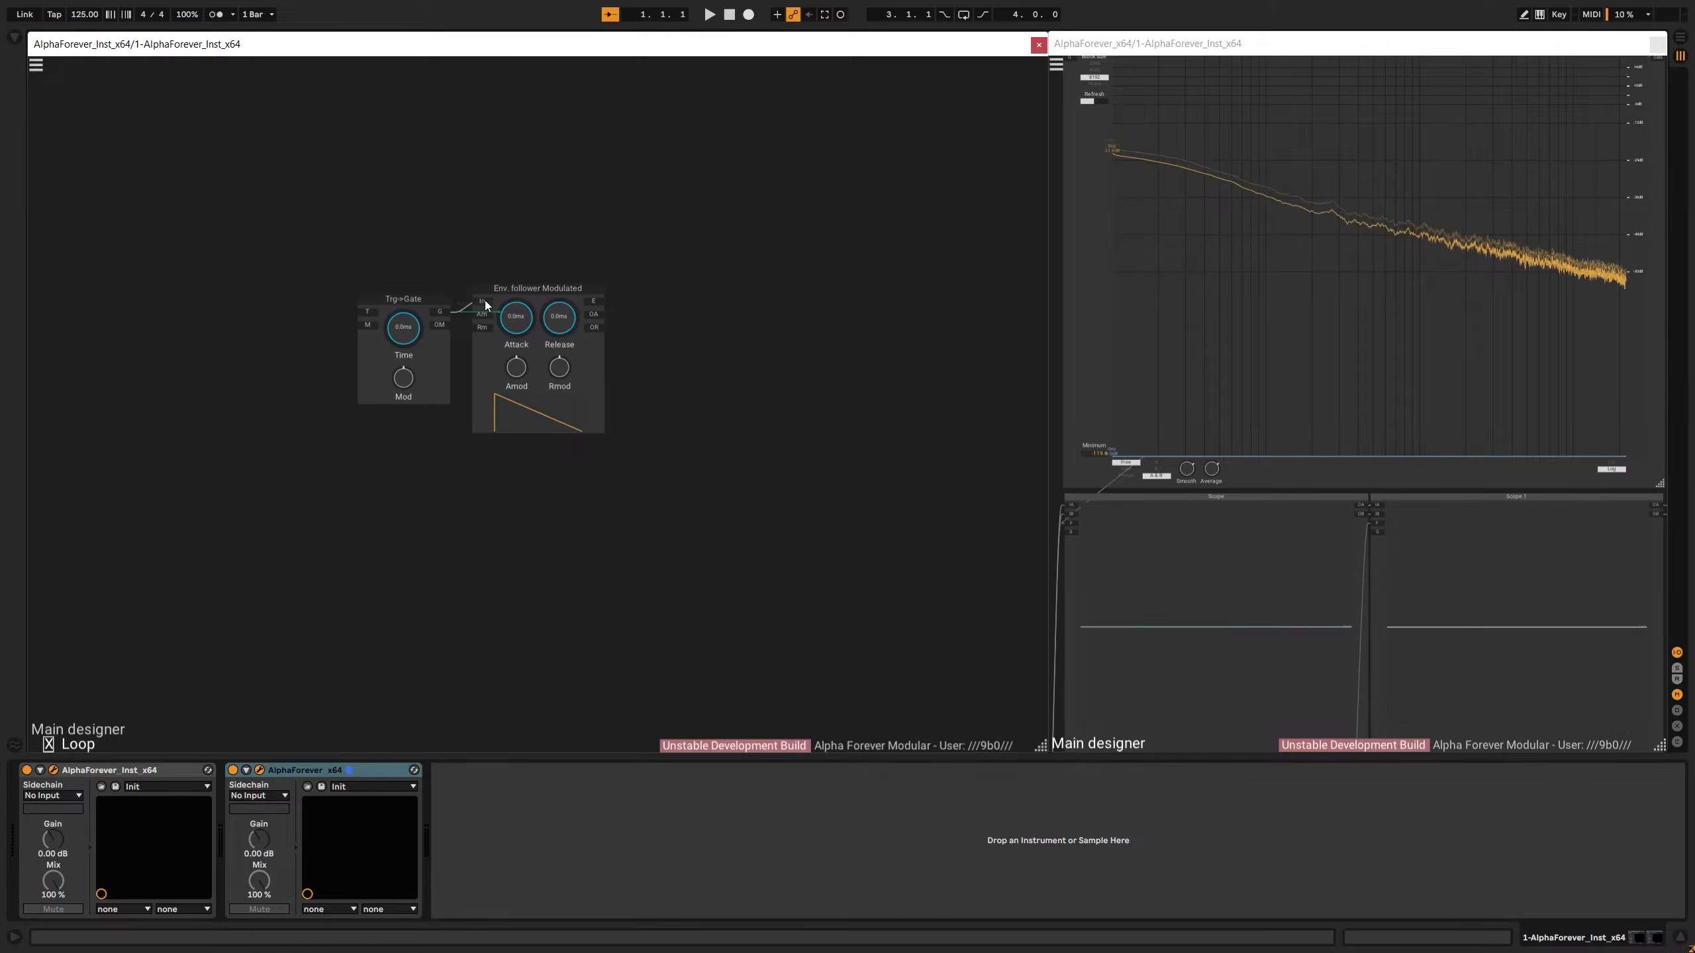
left_click_drag(485, 299, 396, 296)
left_click(317, 266)
scroll(297, 298, "up", 6)
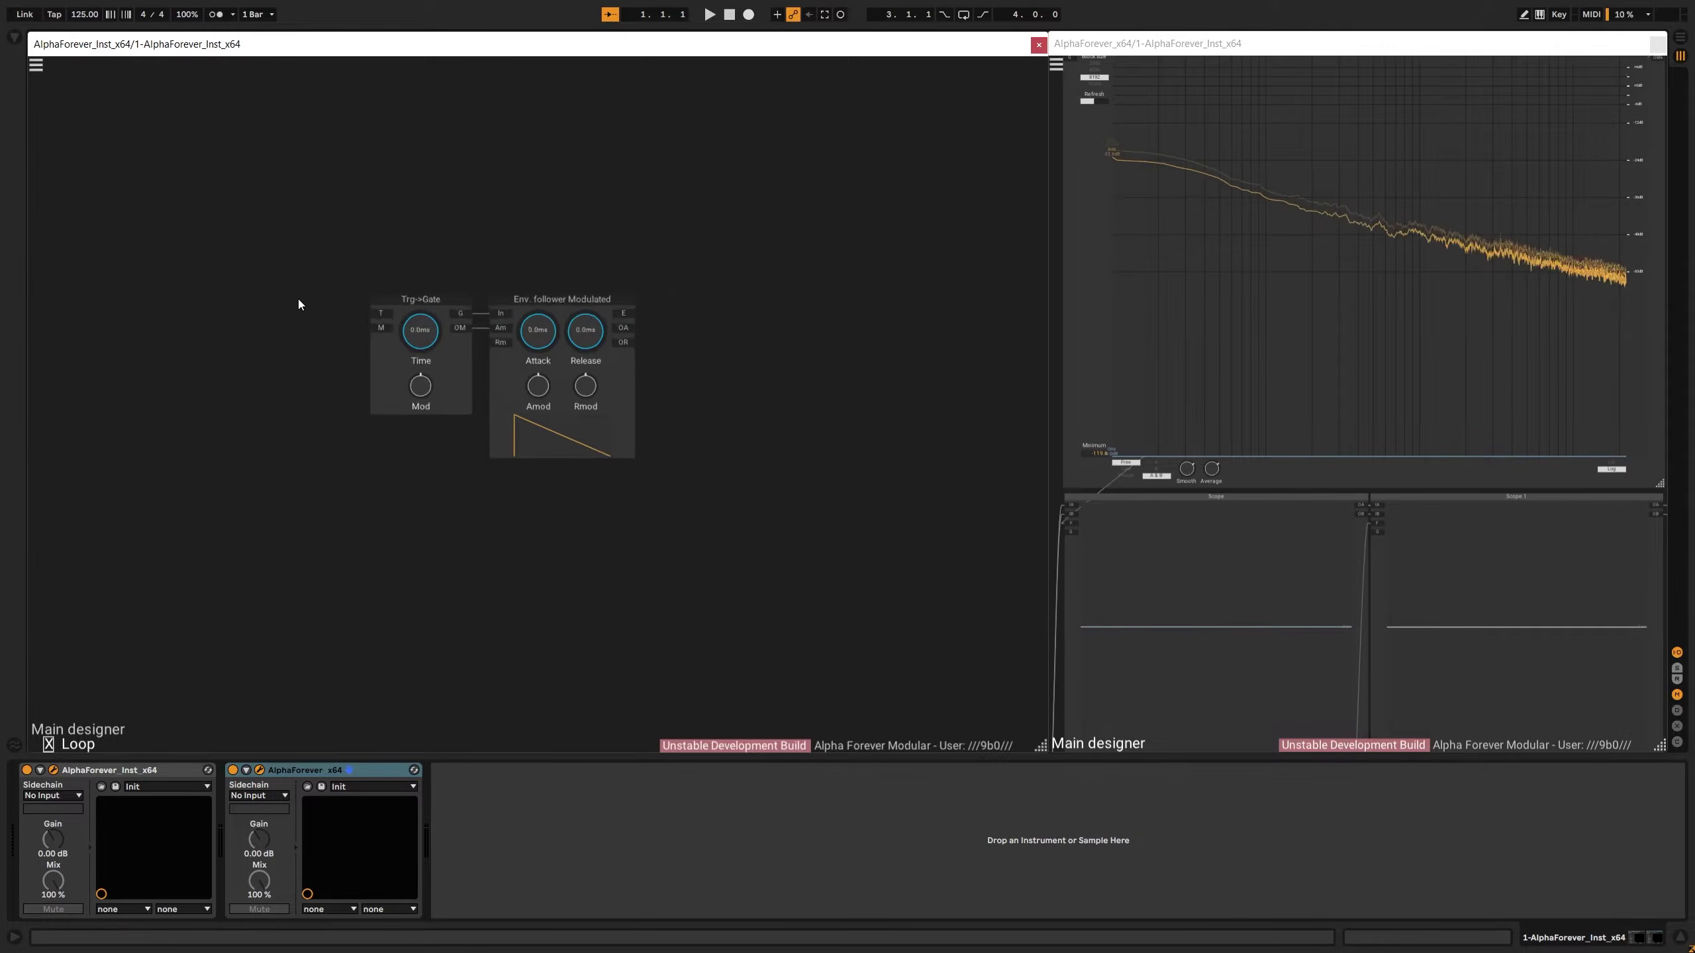
left_click_drag(537, 243, 317, 145)
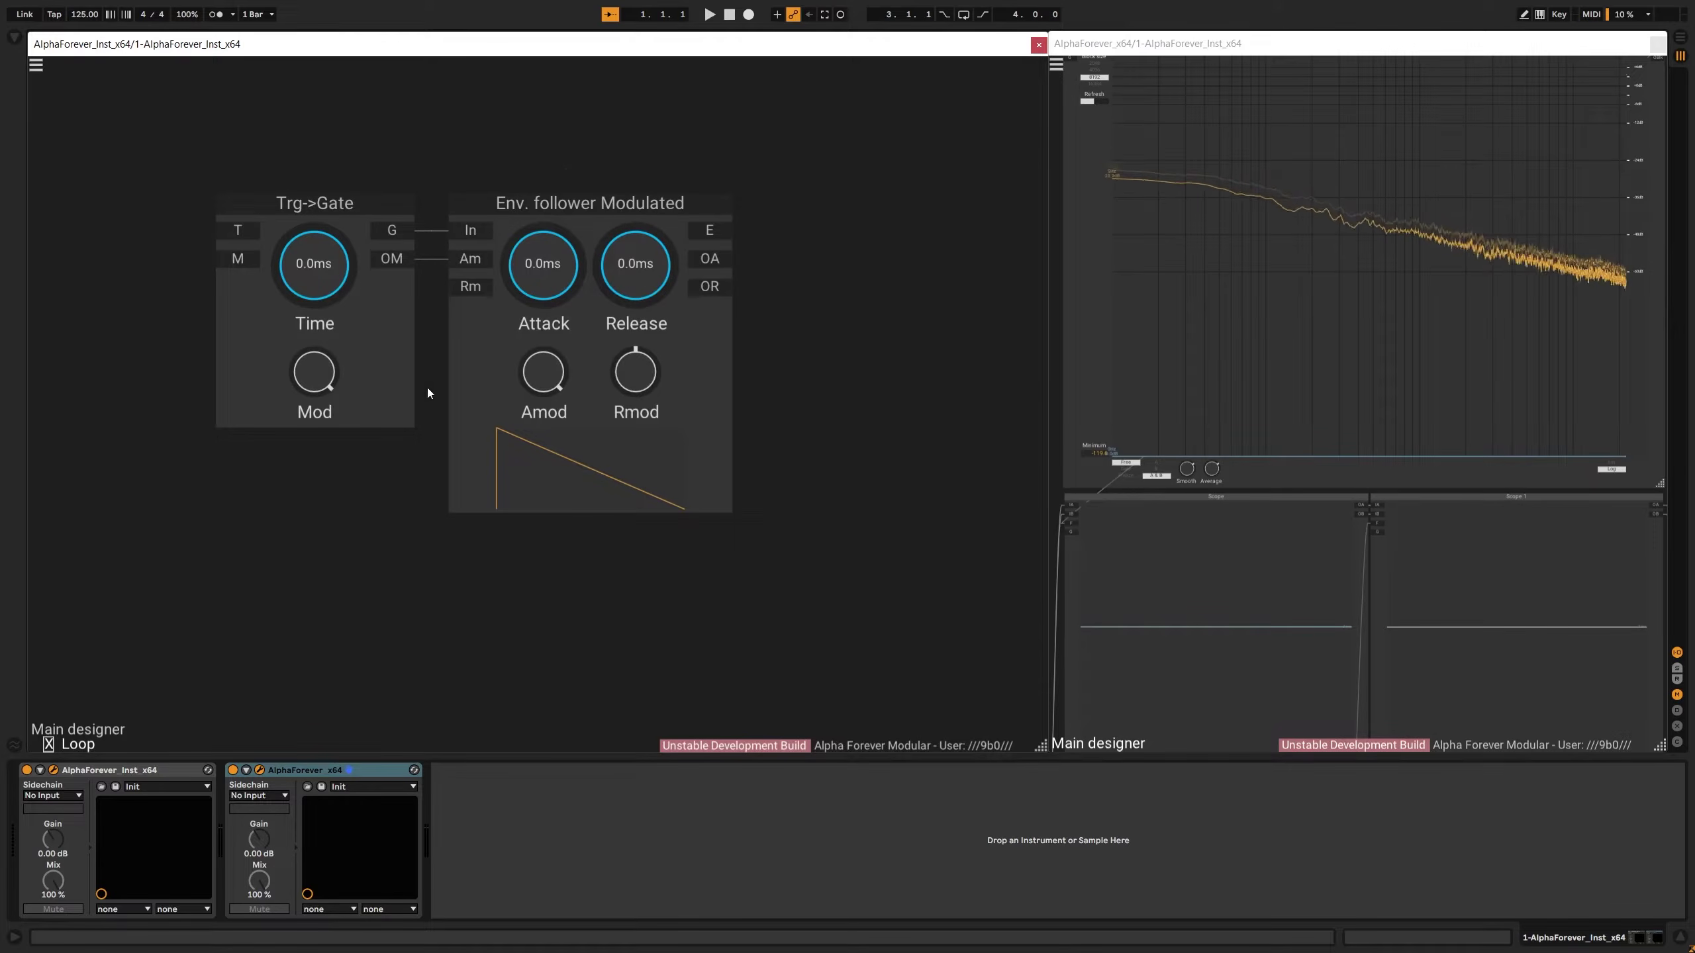
Duplicate the Trg->Gate module and place the copy directly below the envelope follower
left_click_drag(402, 523, 433, 490)
left_click(434, 291)
key("ctrl+c")
key("ctrl+v")
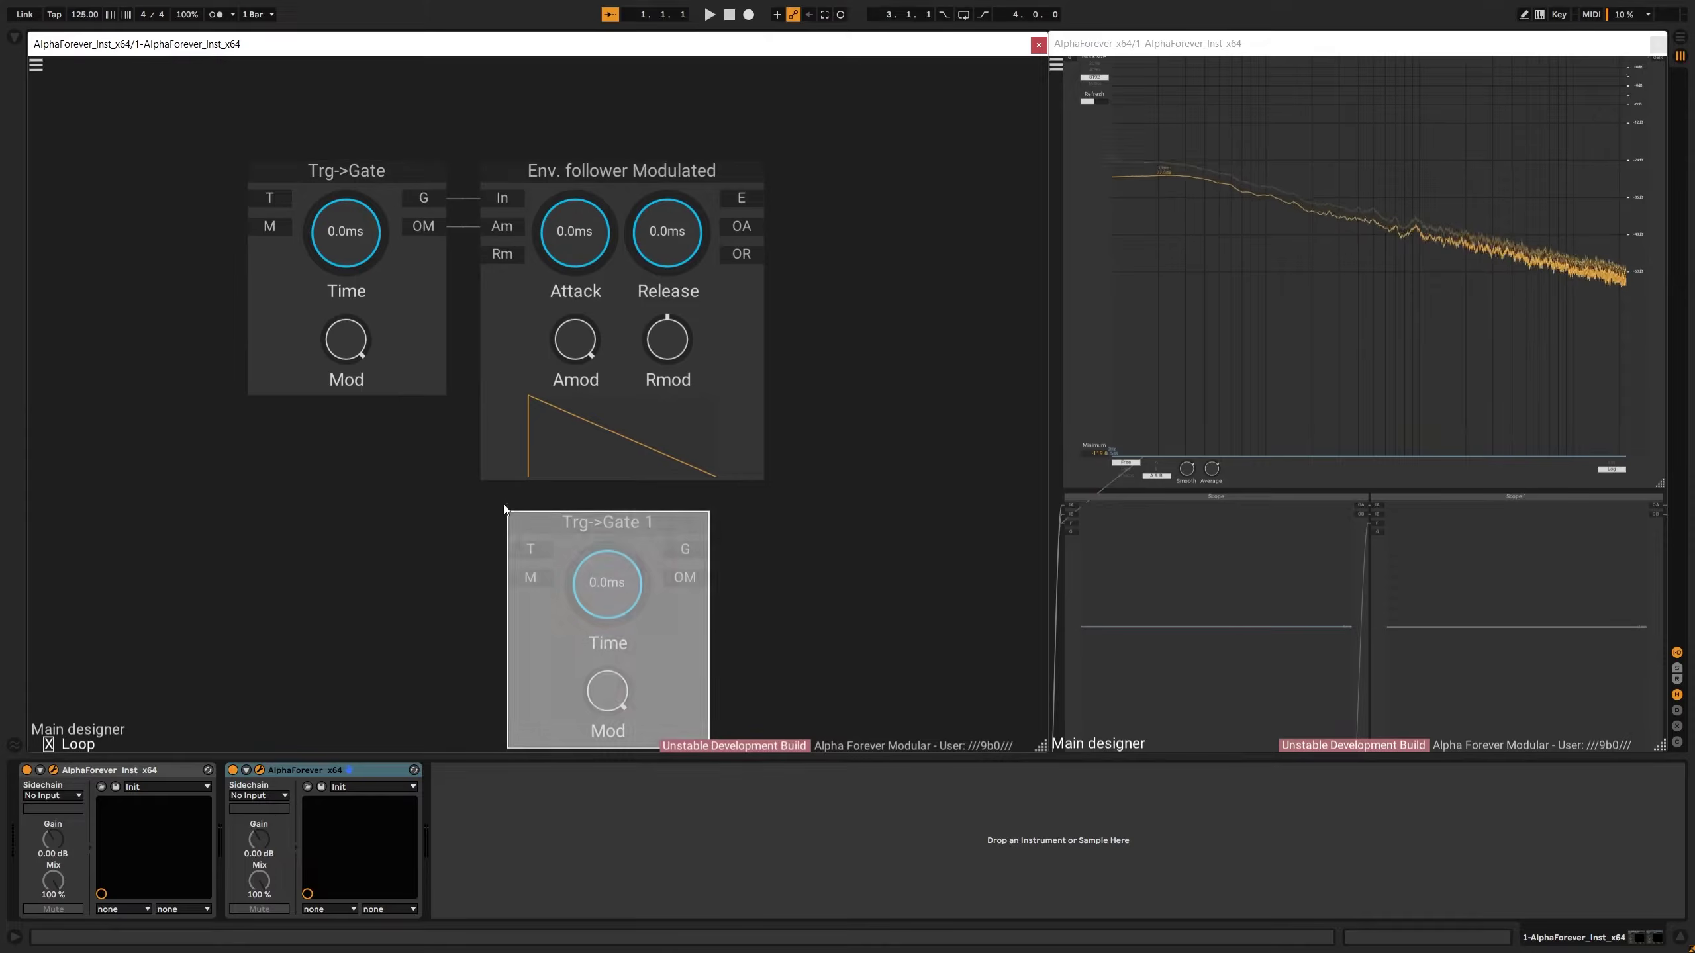
left_click(487, 479)
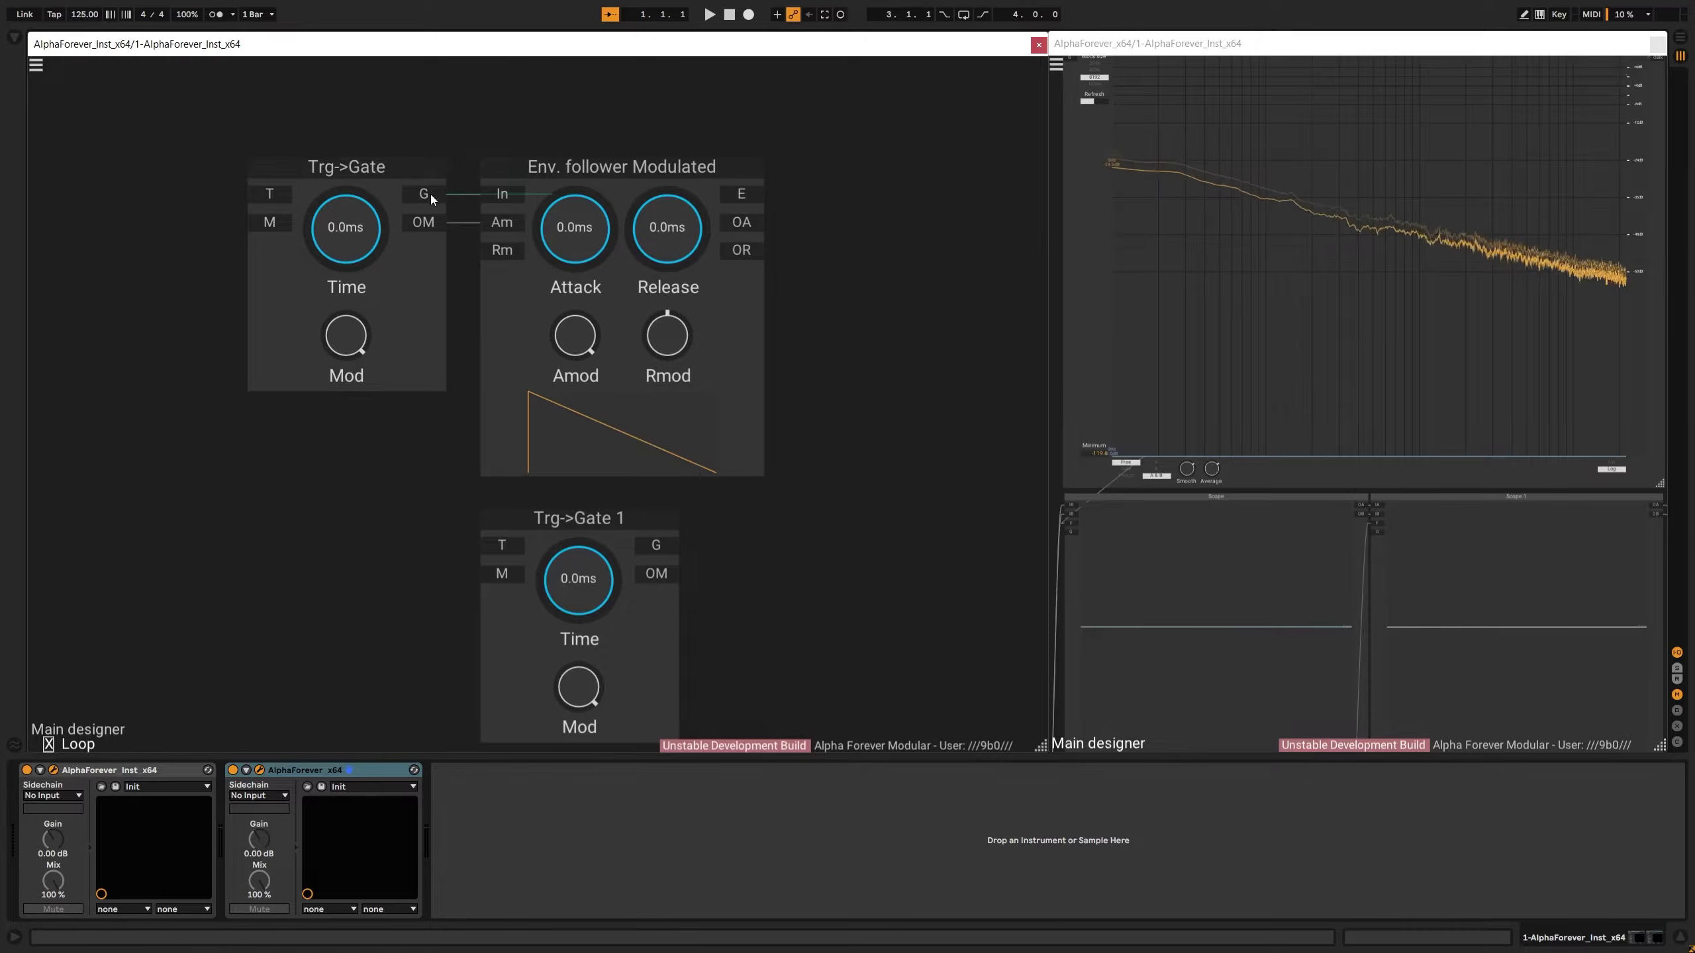
Add a Designer module below the first Trg->Gate and name it Down
right_click(380, 421)
type("des")
key("Return")
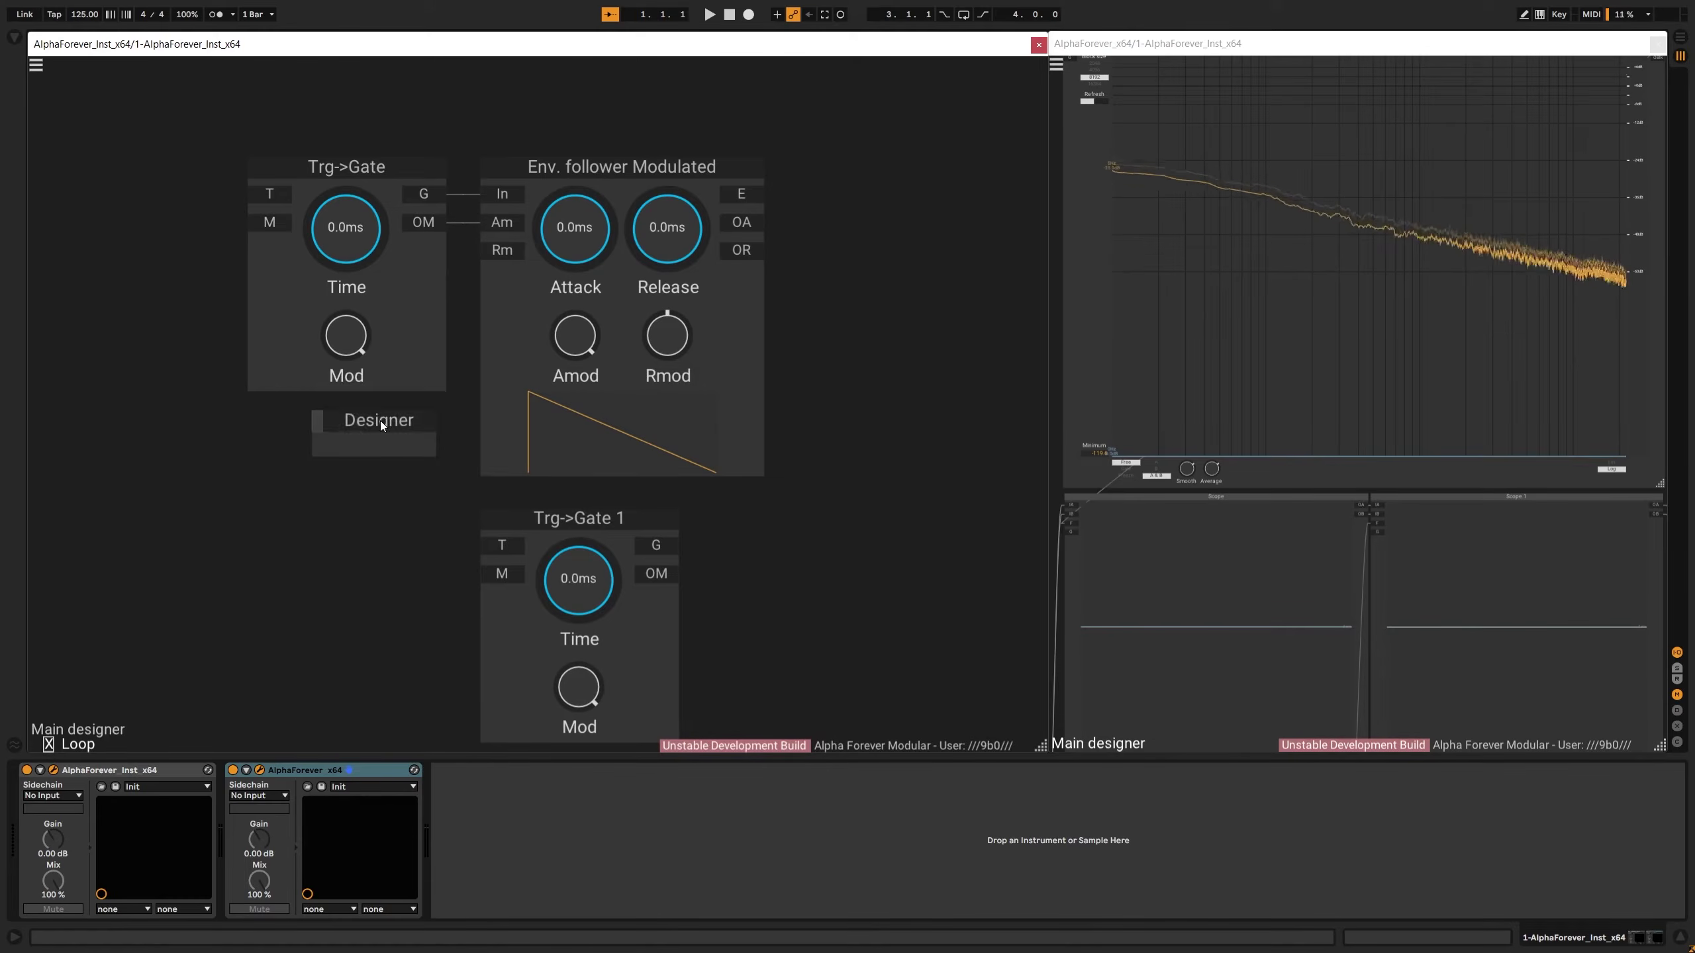
double_click(380, 421)
type("Down")
key("Return")
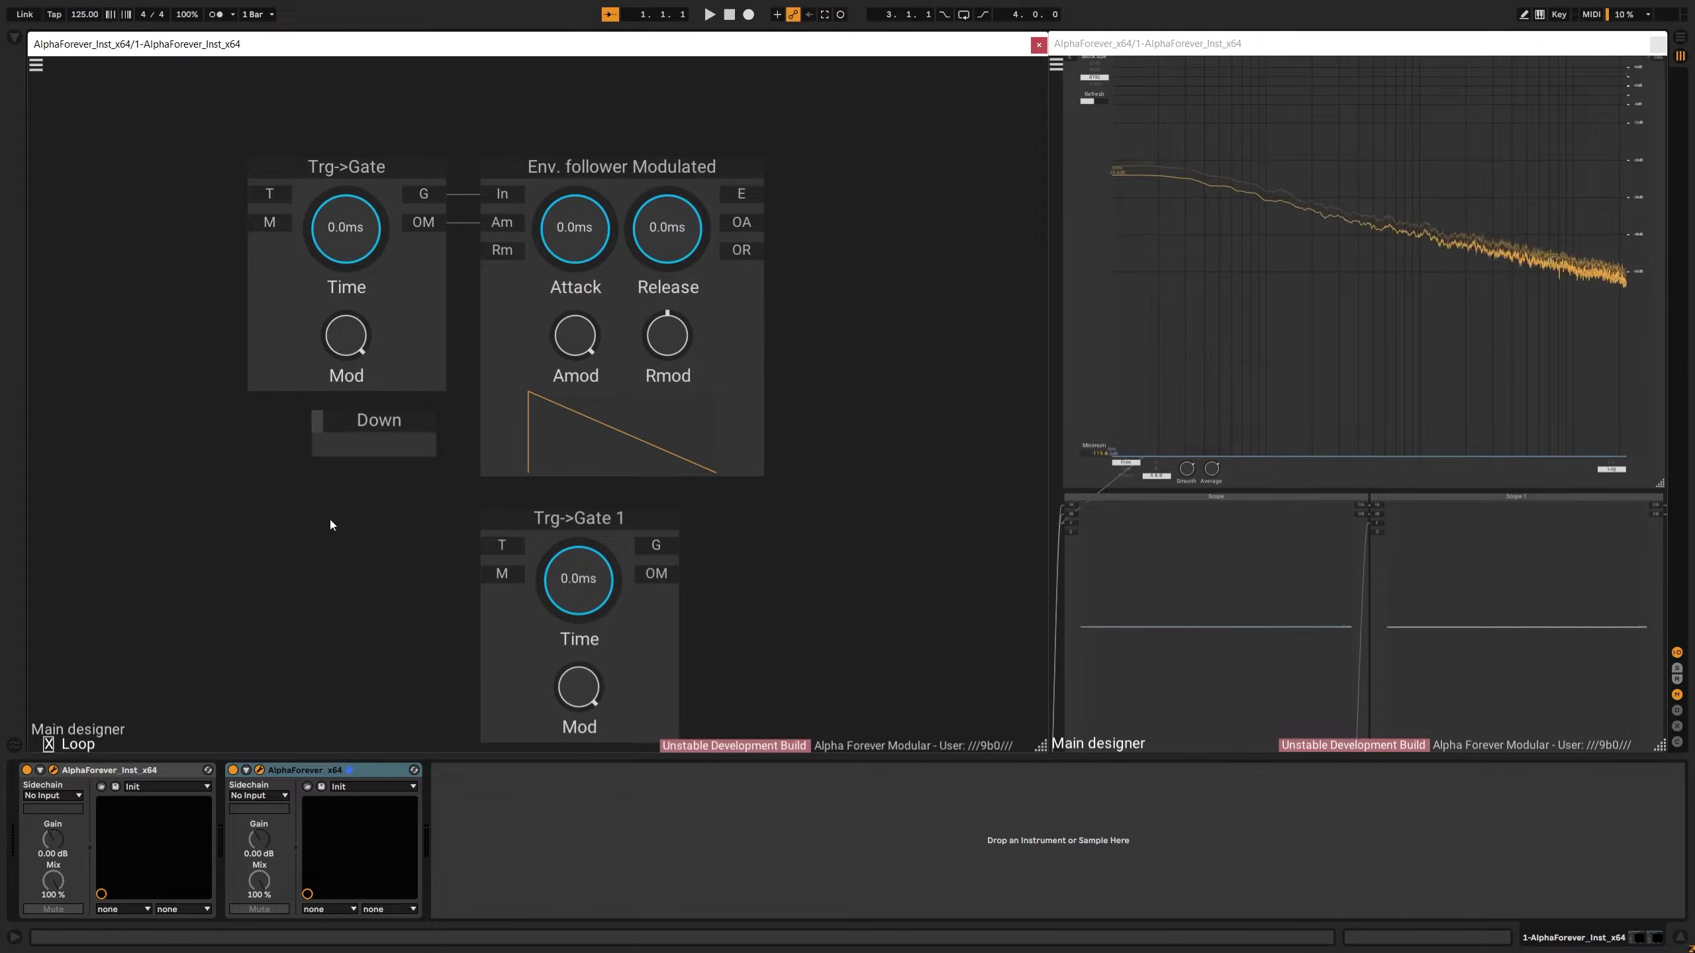
Inside the Down designer, add an input named G
double_click(343, 444)
right_click(323, 297)
mouse_move(394, 364)
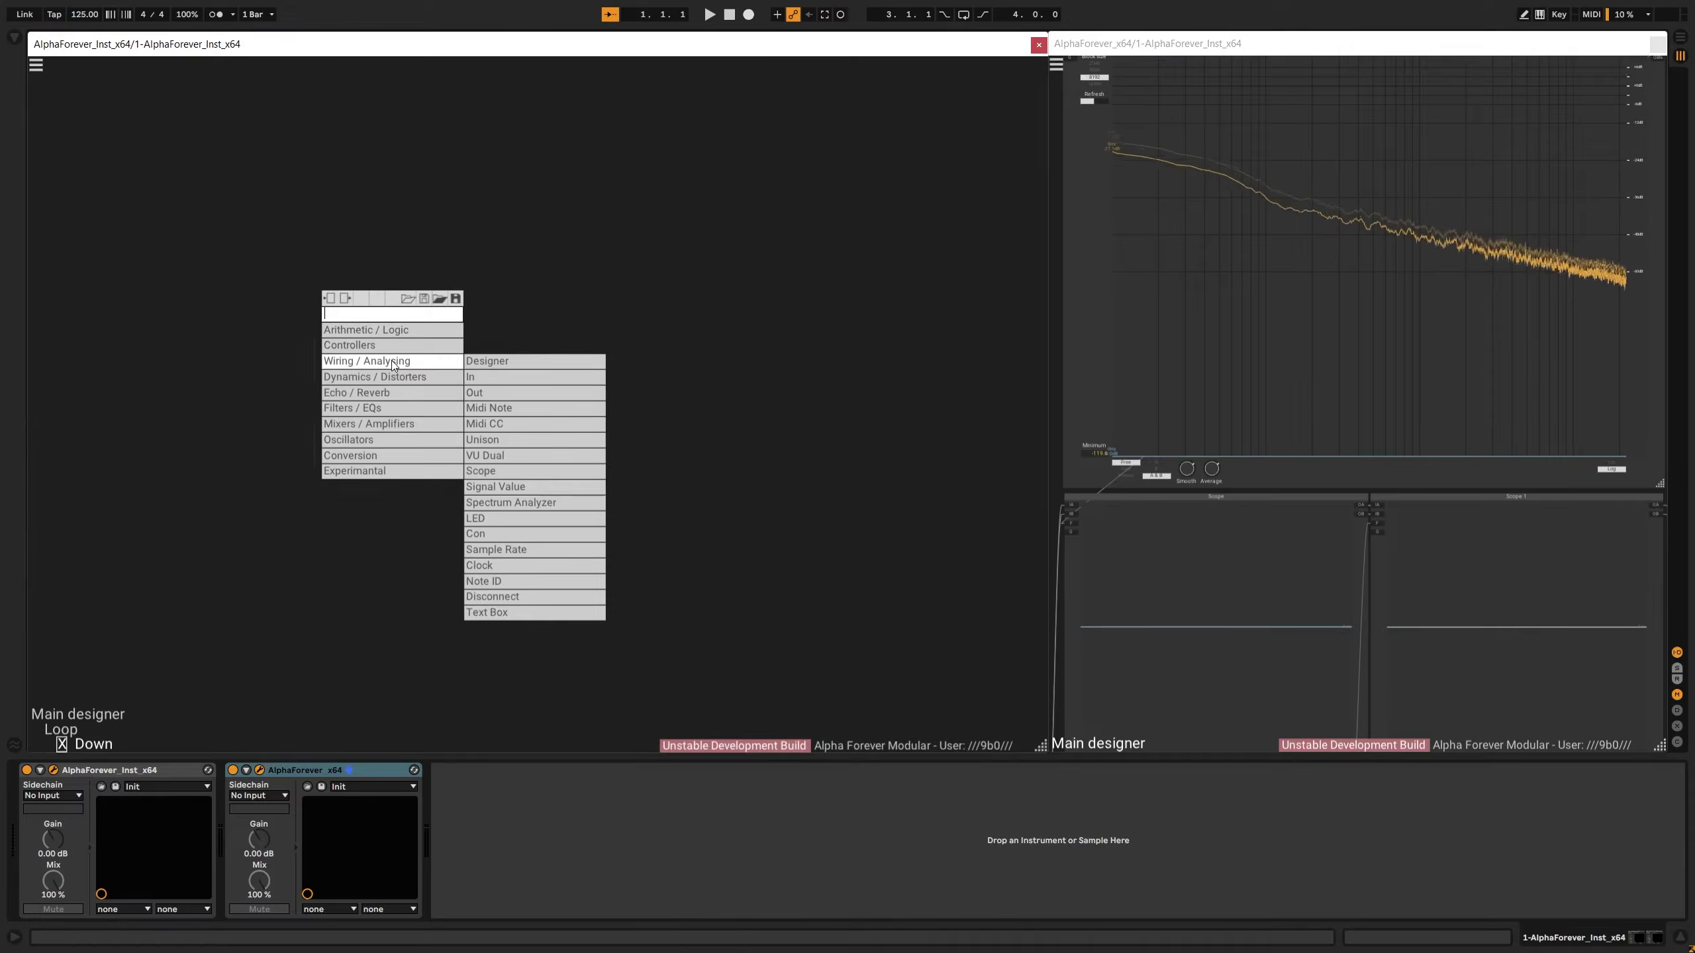
left_click(492, 376)
type("G")
key("Return")
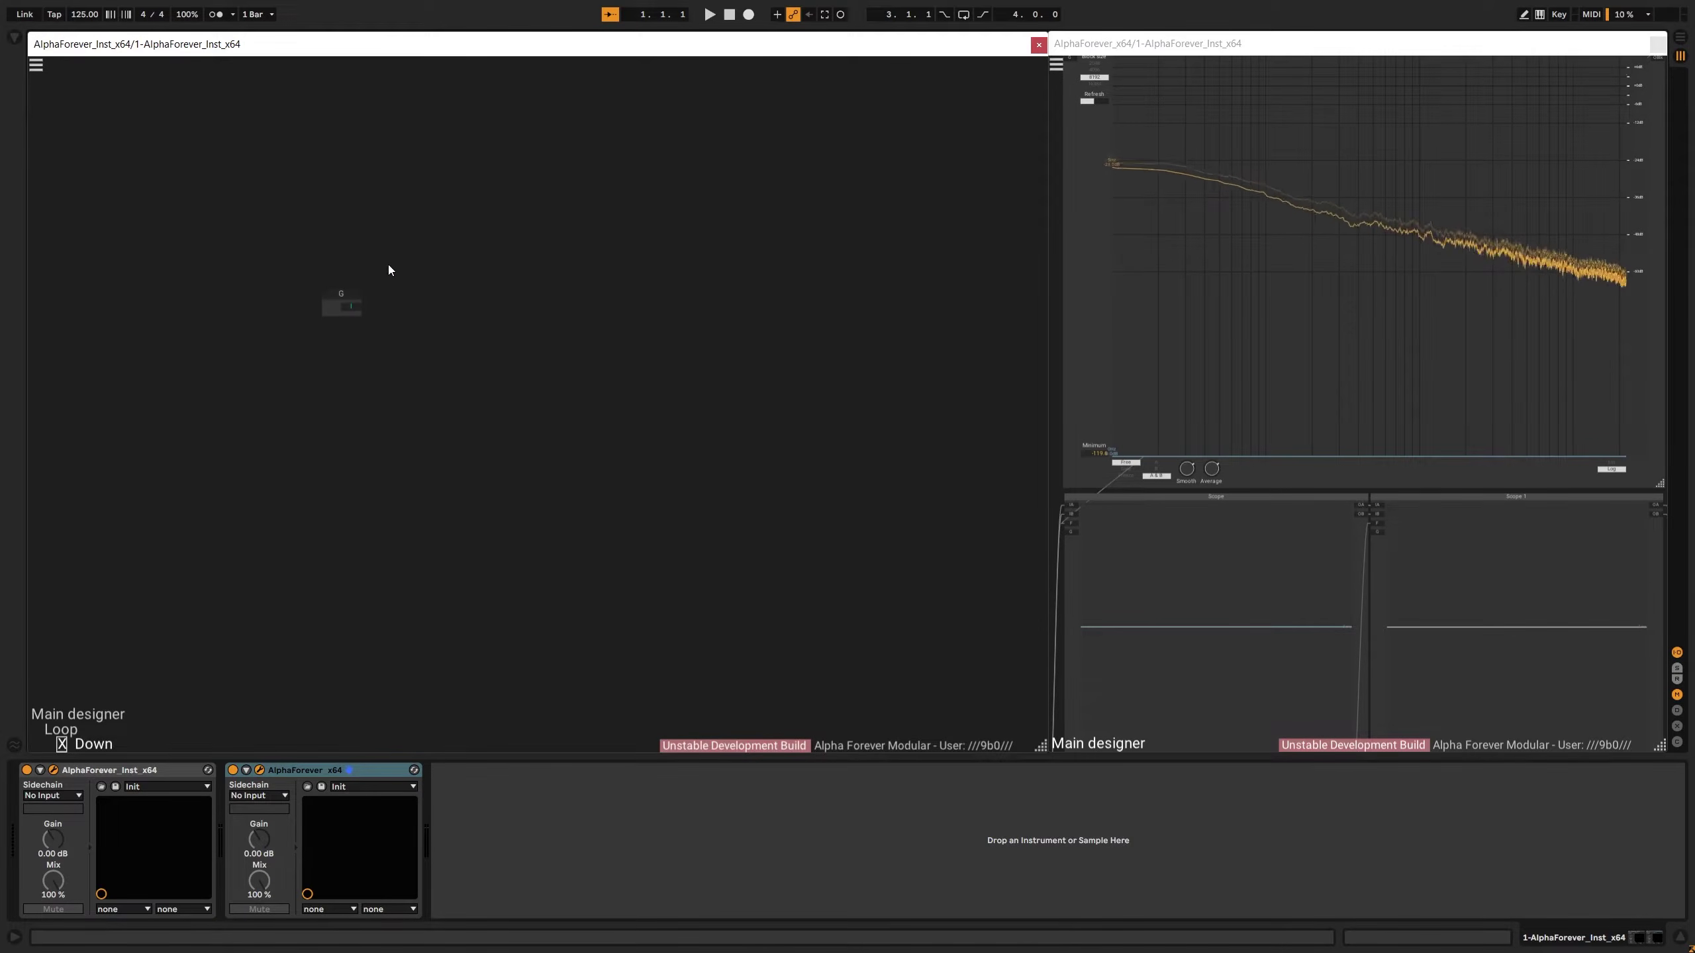
Add a Mul module fed by input G and insert a 1-X module between them
right_click(312, 344)
type("mul")
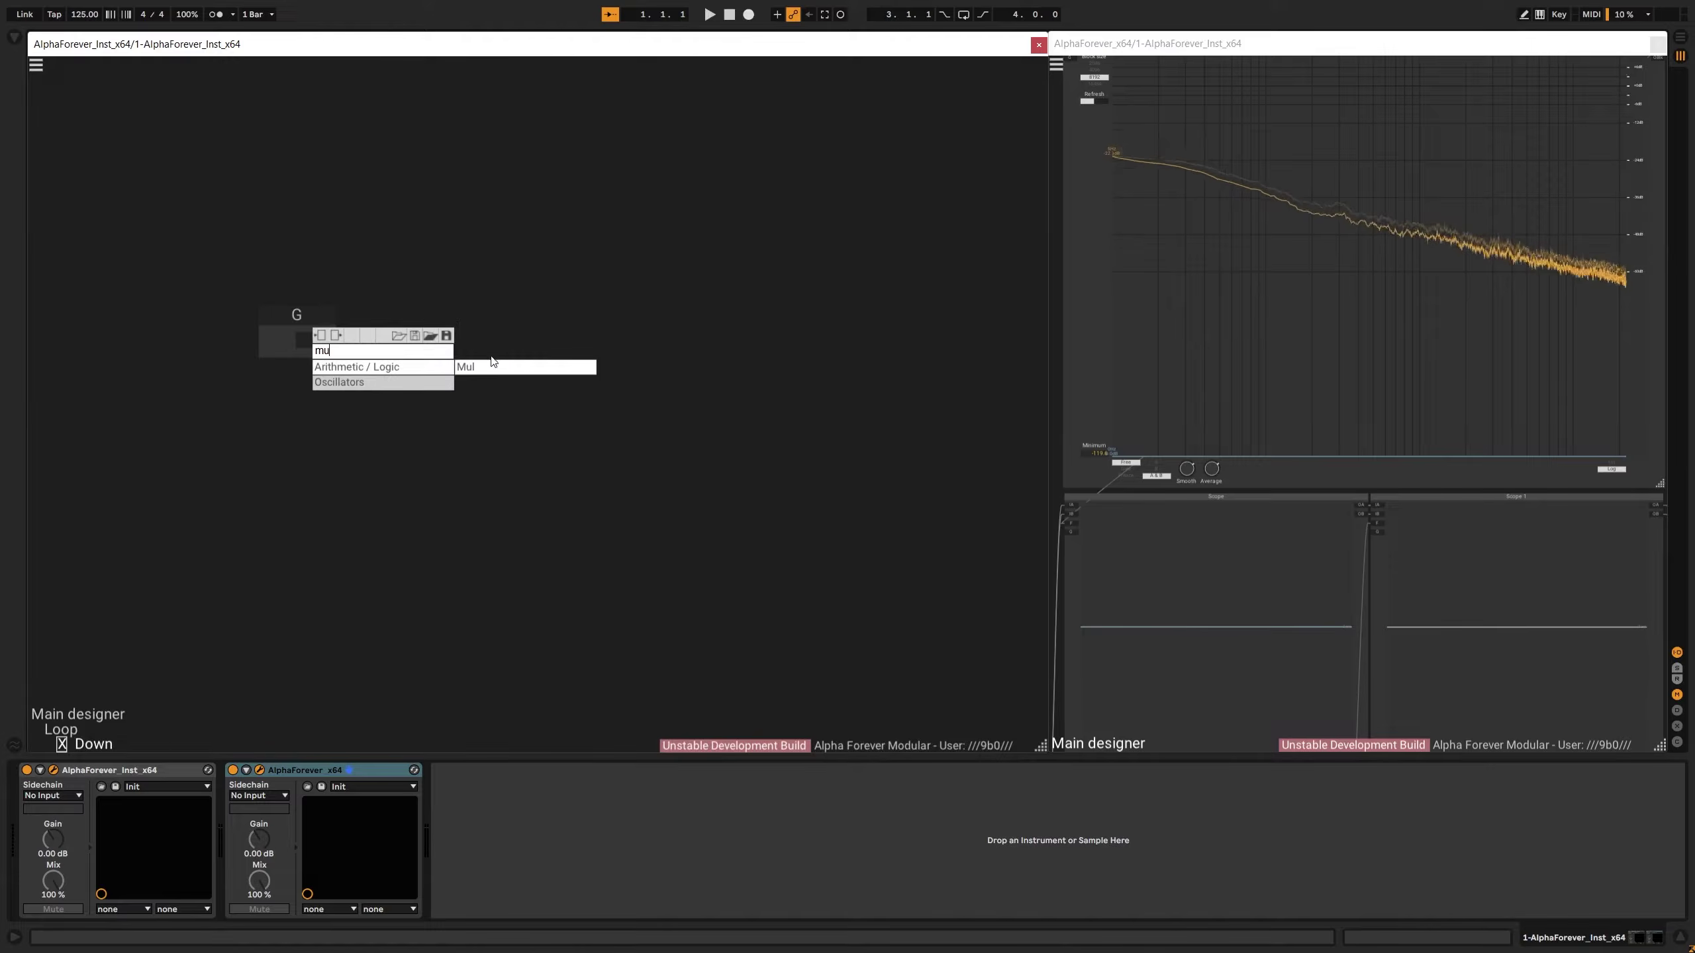
key("Return")
left_click_drag(463, 327, 580, 339)
right_click(586, 340)
type("1")
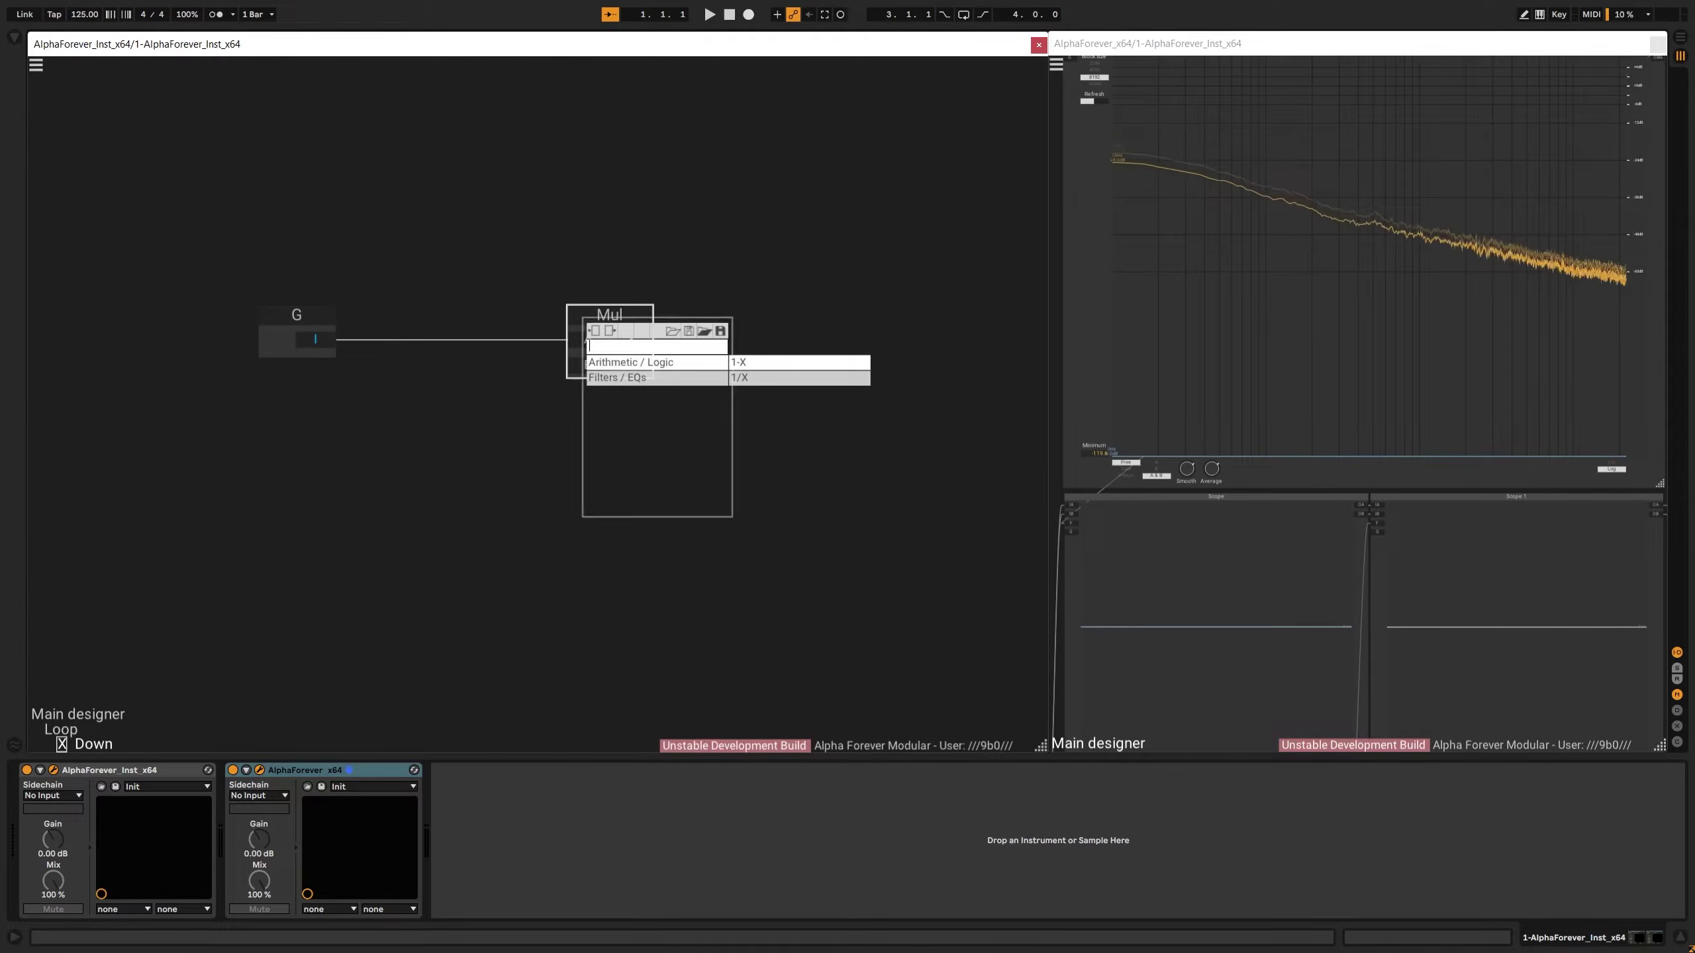
left_click(760, 362)
left_click_drag(442, 320, 480, 319)
Add a Change module below 1-X, feed it from G and connect its T output to Mul's B input
right_click(438, 395)
type("change")
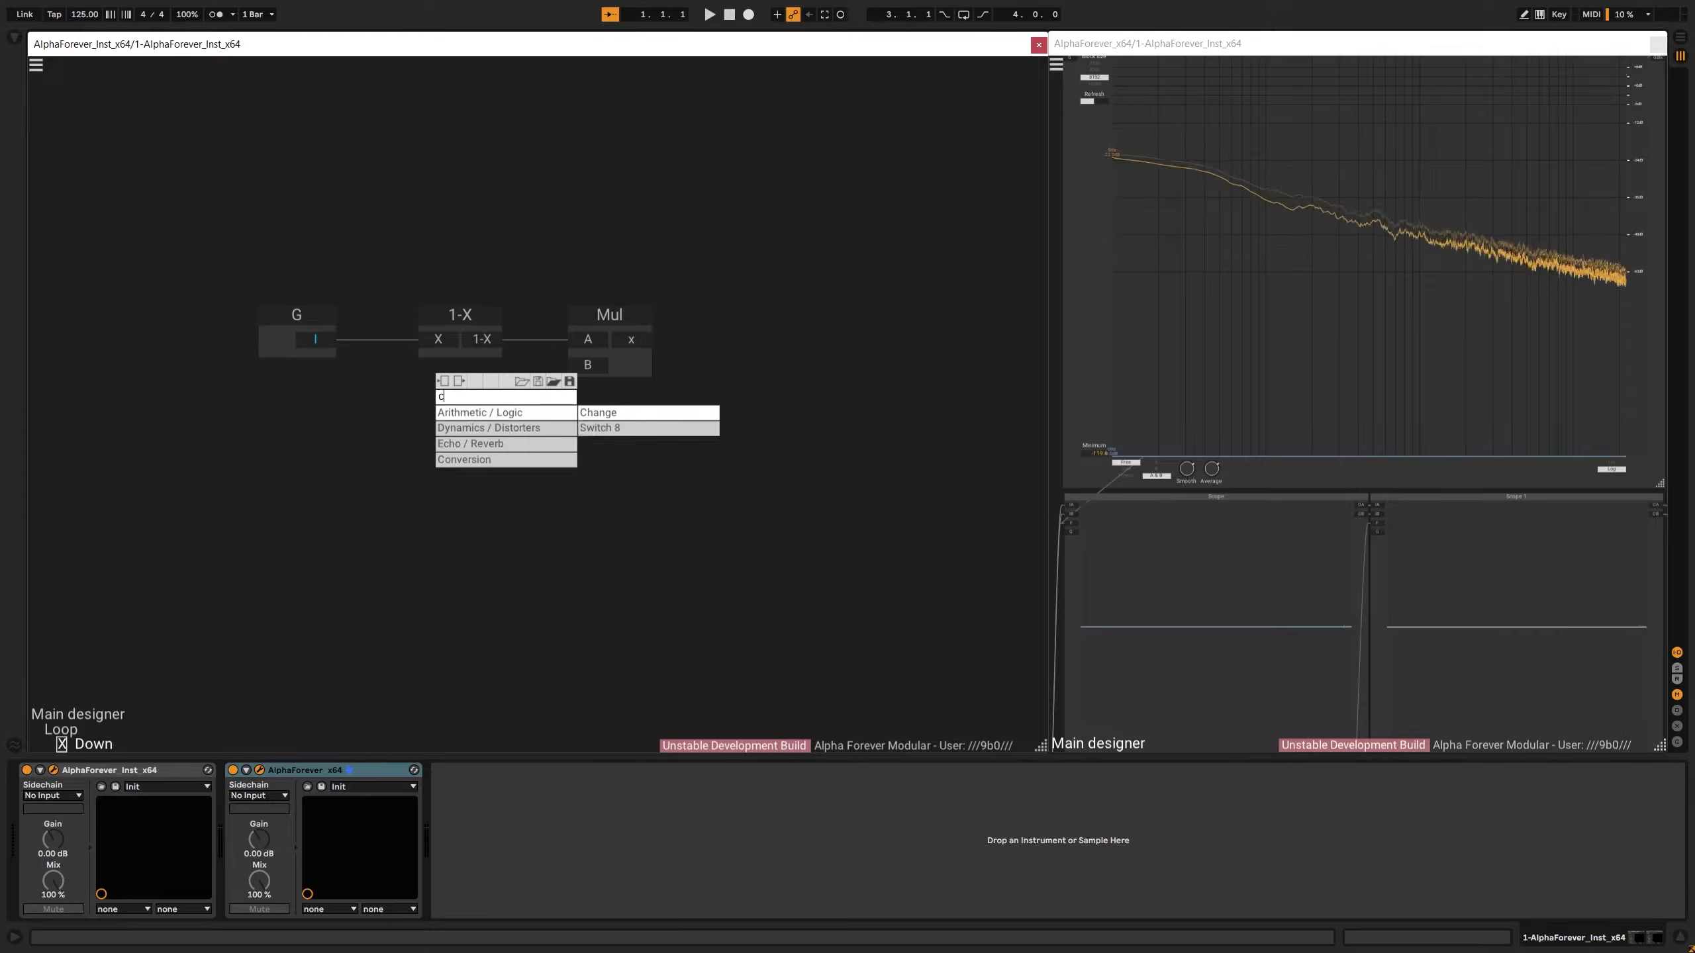
left_click(599, 426)
left_click_drag(441, 393, 448, 393)
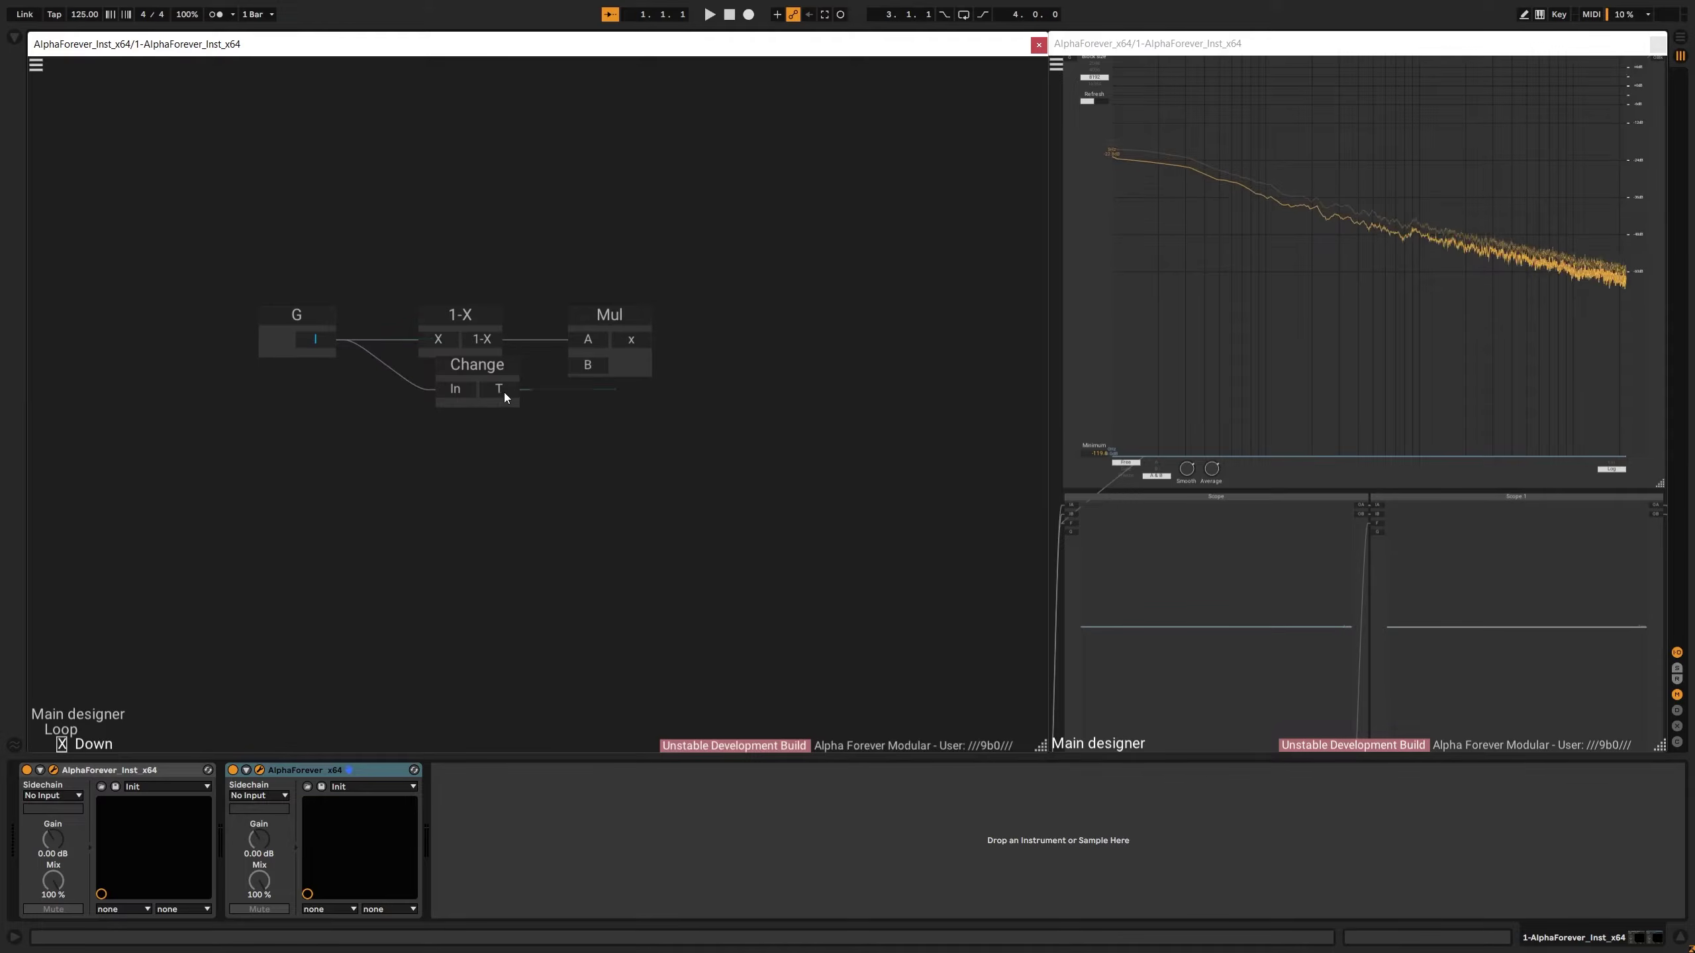
left_click_drag(600, 319, 600, 343)
left_click_drag(490, 364, 465, 361)
Align the 1-X and Change modules and give Mul's result an output named T
left_click_drag(382, 260, 546, 431)
key("a")
double_click(640, 366)
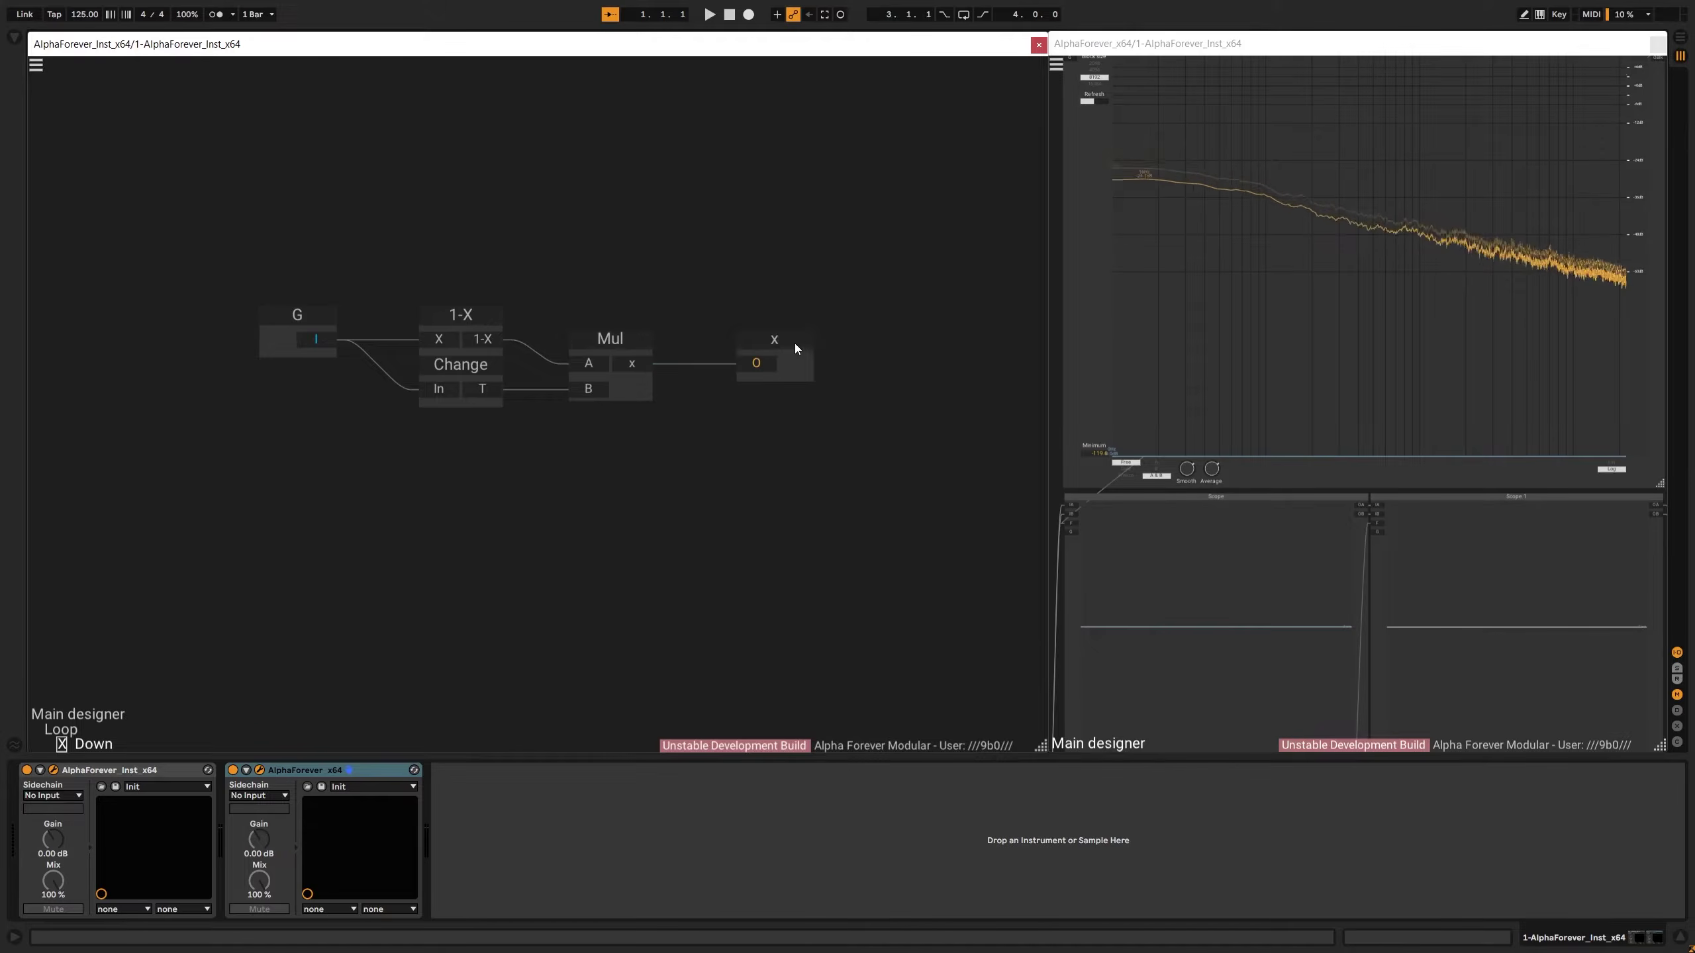
key("Escape")
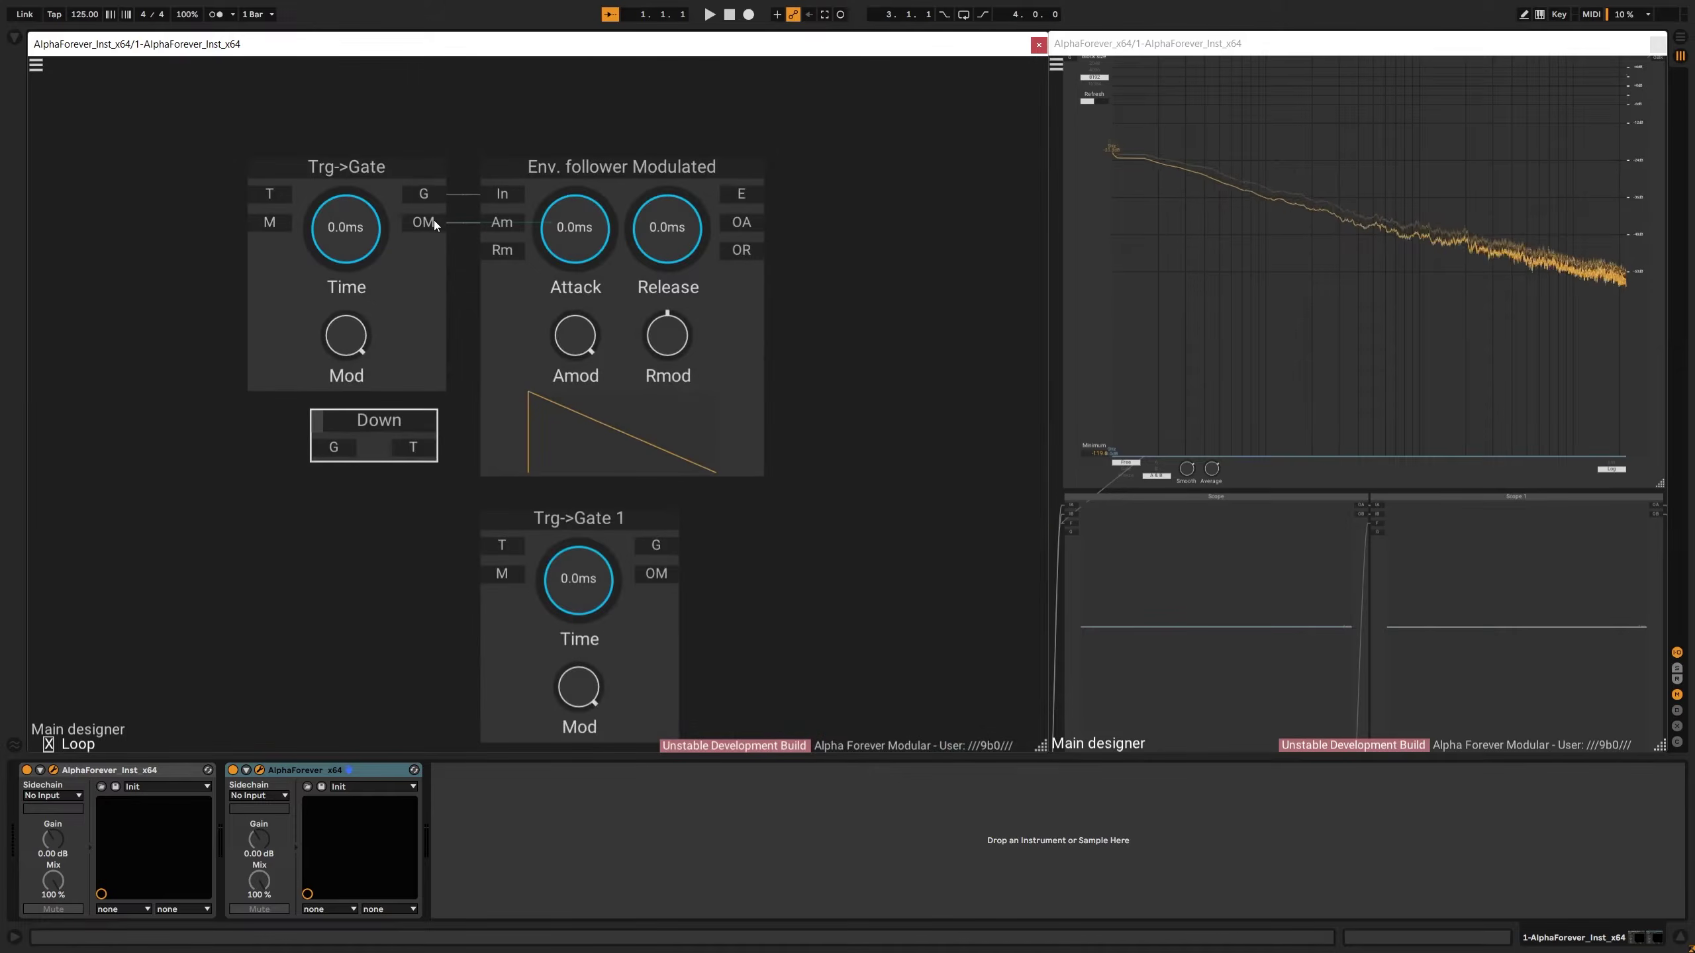
Wire the first Trg->Gate's G output into Down, connect Down's T to Trg->Gate 1's T input, and align Down with it
left_click(311, 446)
left_click(417, 447)
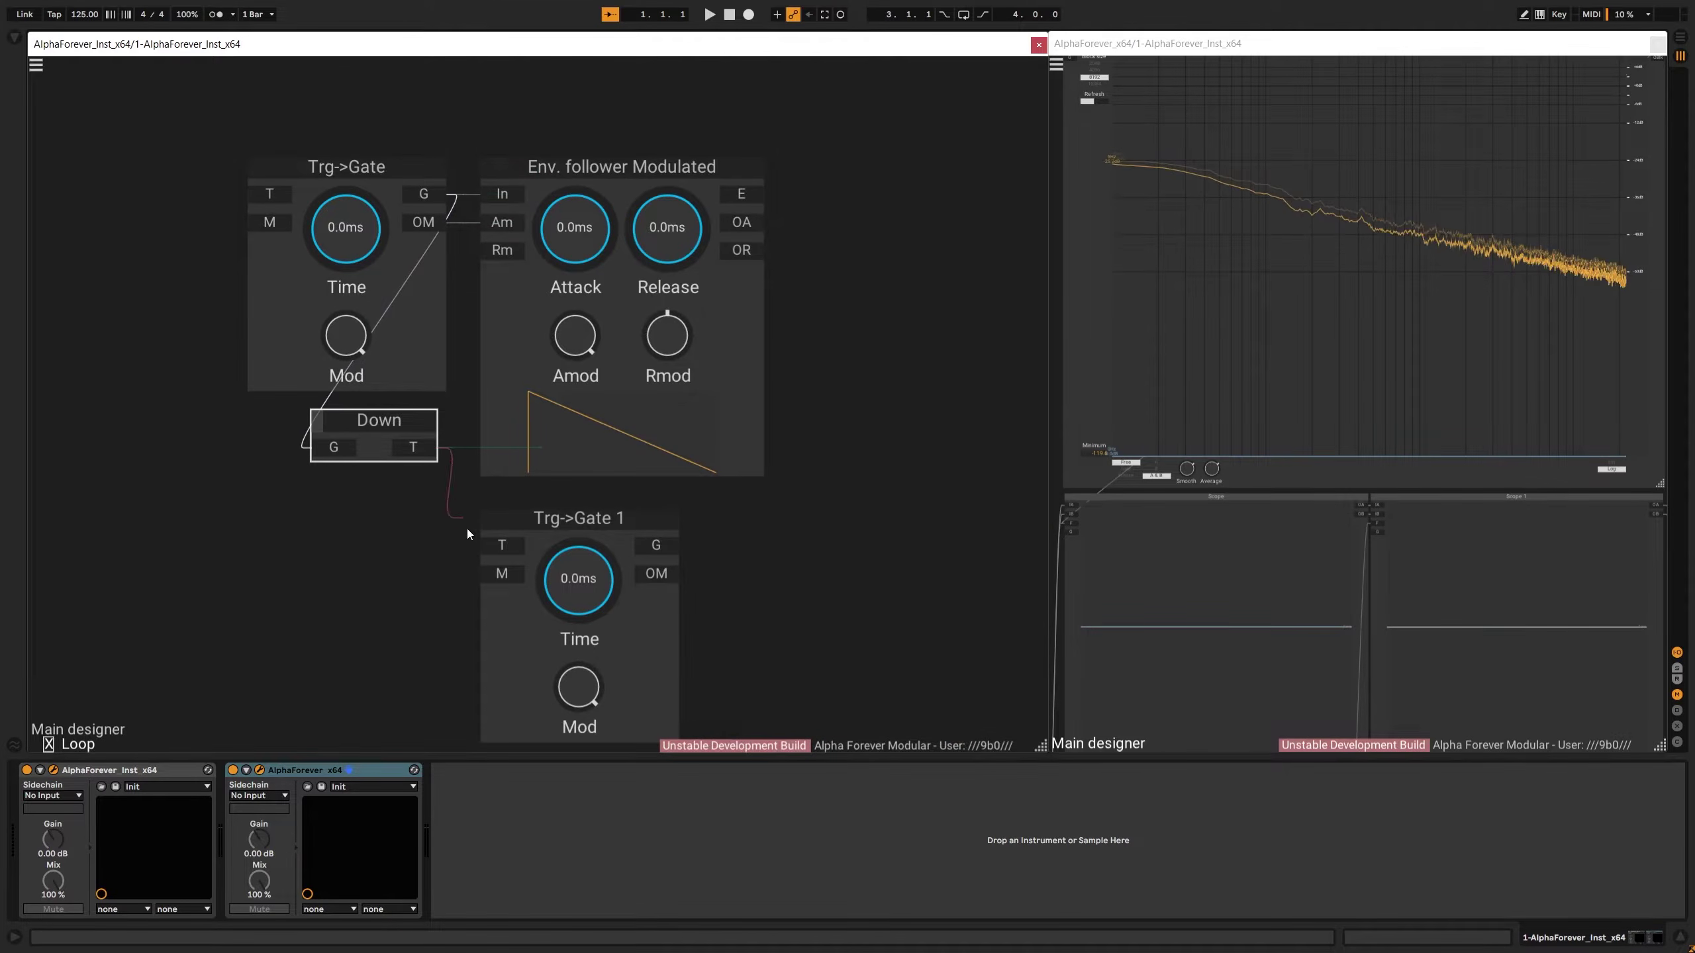
left_click(497, 545)
key("a")
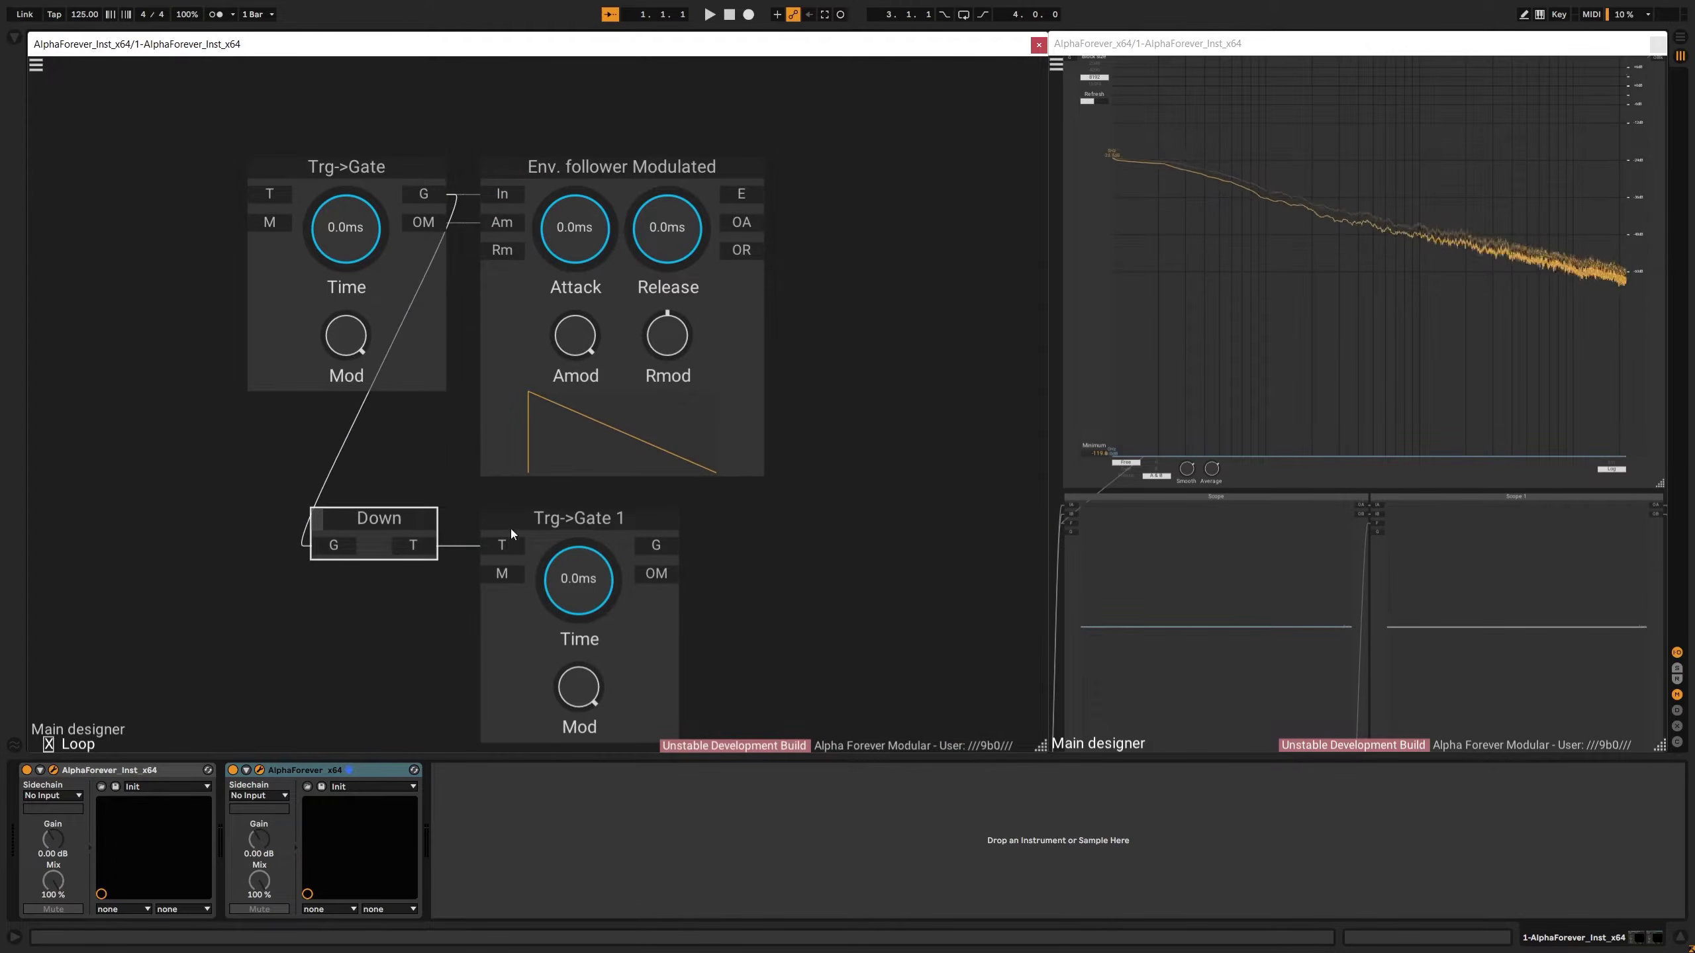
Duplicate Down after Trg->Gate 1, feed it from that module's G output, and connect its T output back to the first Trg->Gate's T input
key("ctrl+d")
key("a")
left_click_drag(789, 522, 766, 523)
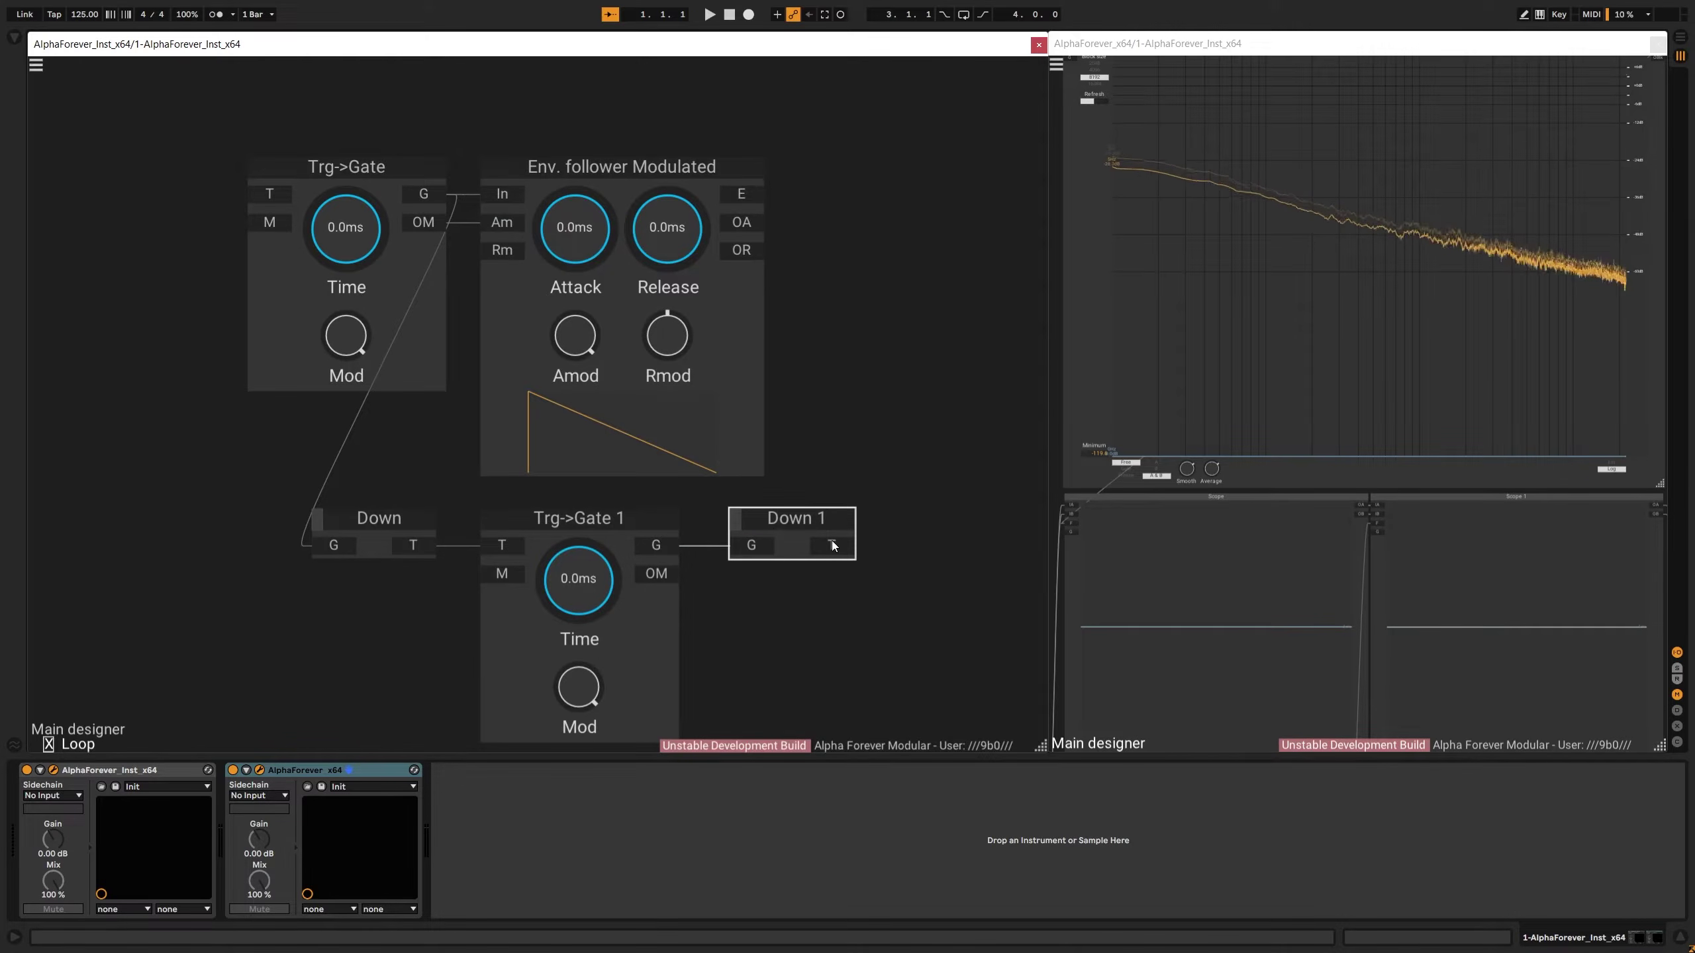
left_click(832, 546)
left_click(259, 196)
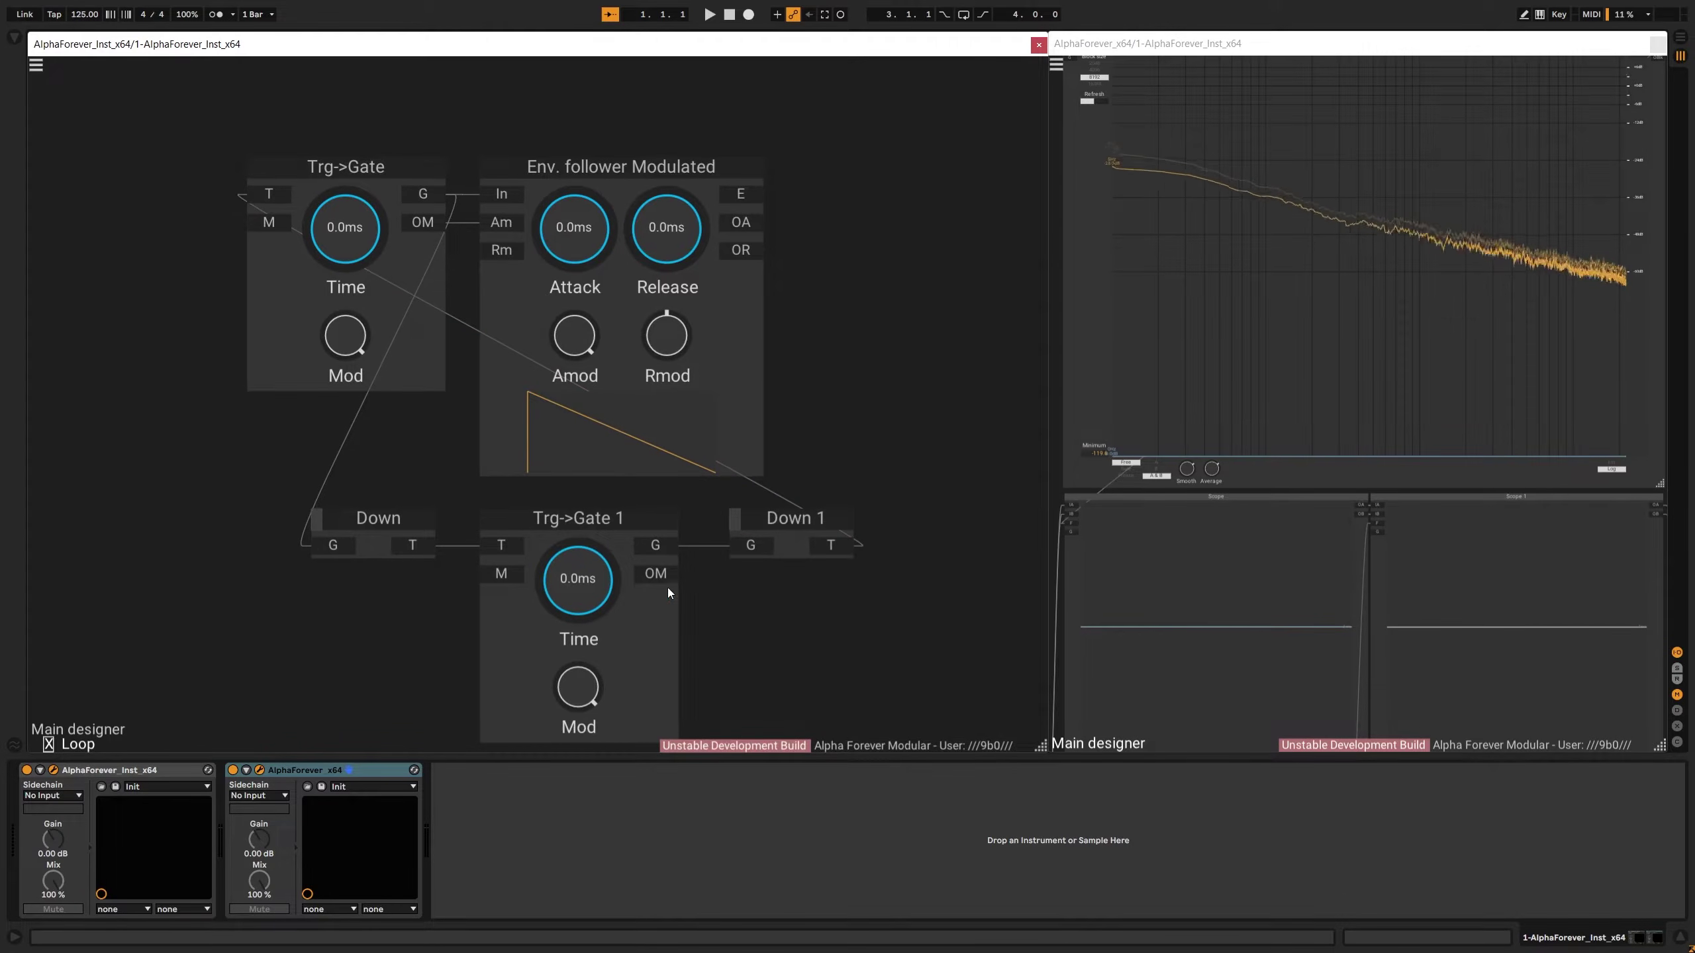
Connect Trg->Gate 1's OM output to the envelope follower's Rm input and turn the Rmod knob to maximum
left_click_drag(398, 607, 442, 613)
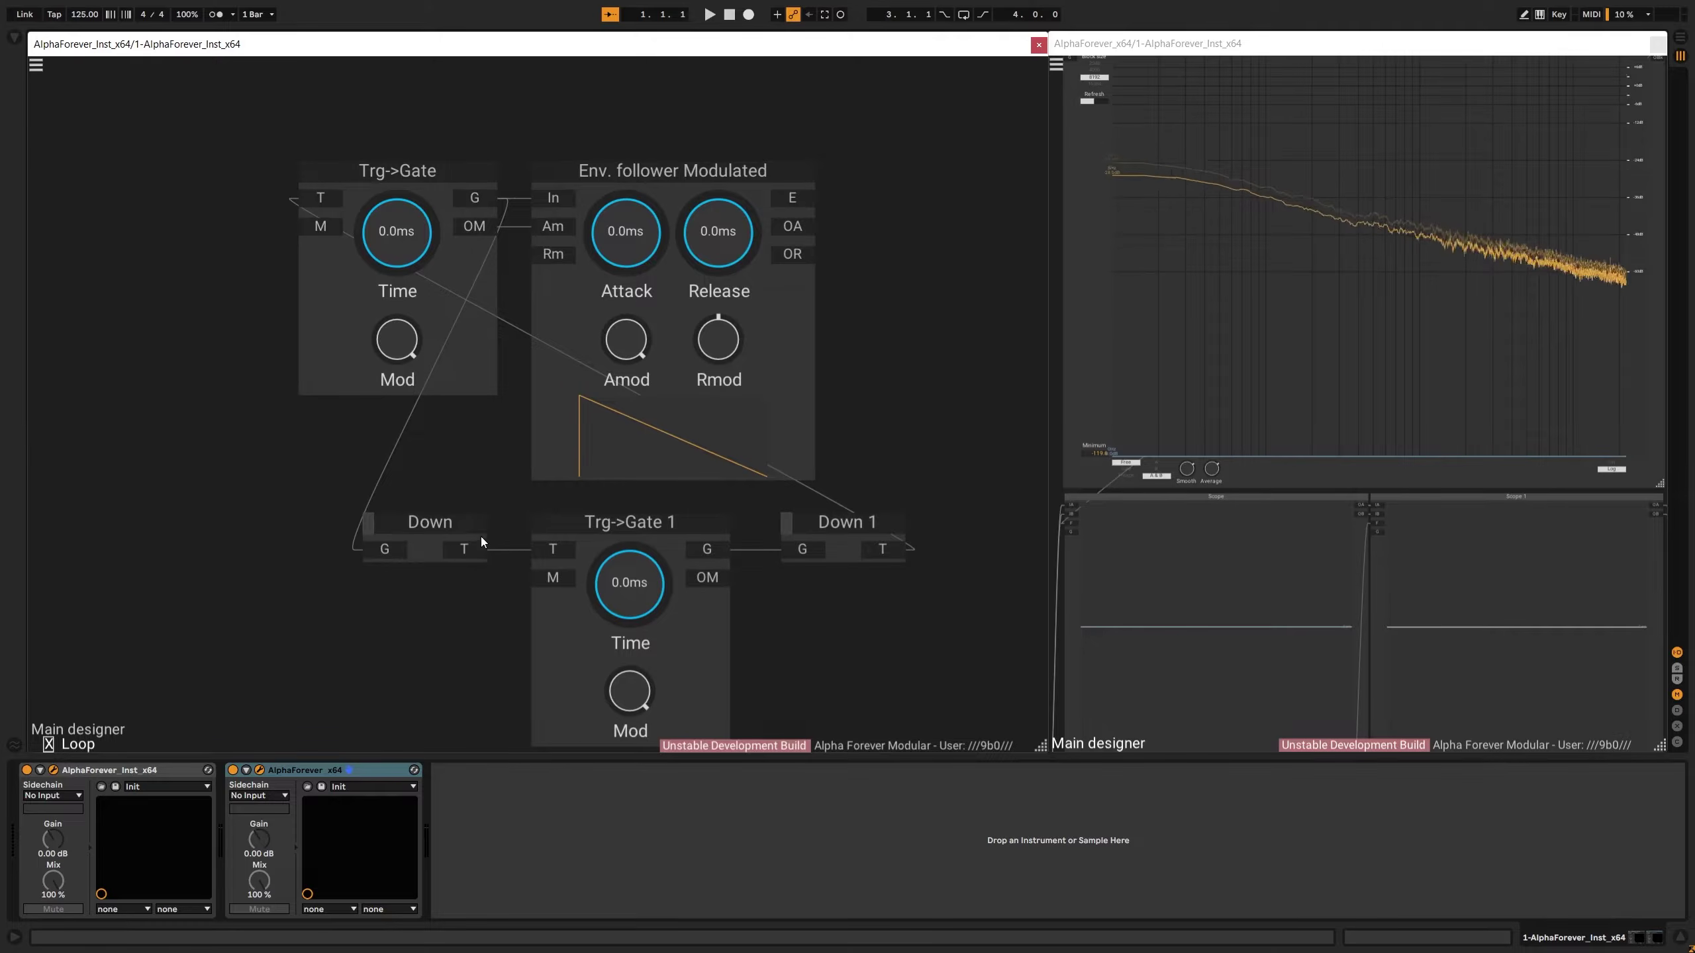
left_click(707, 577)
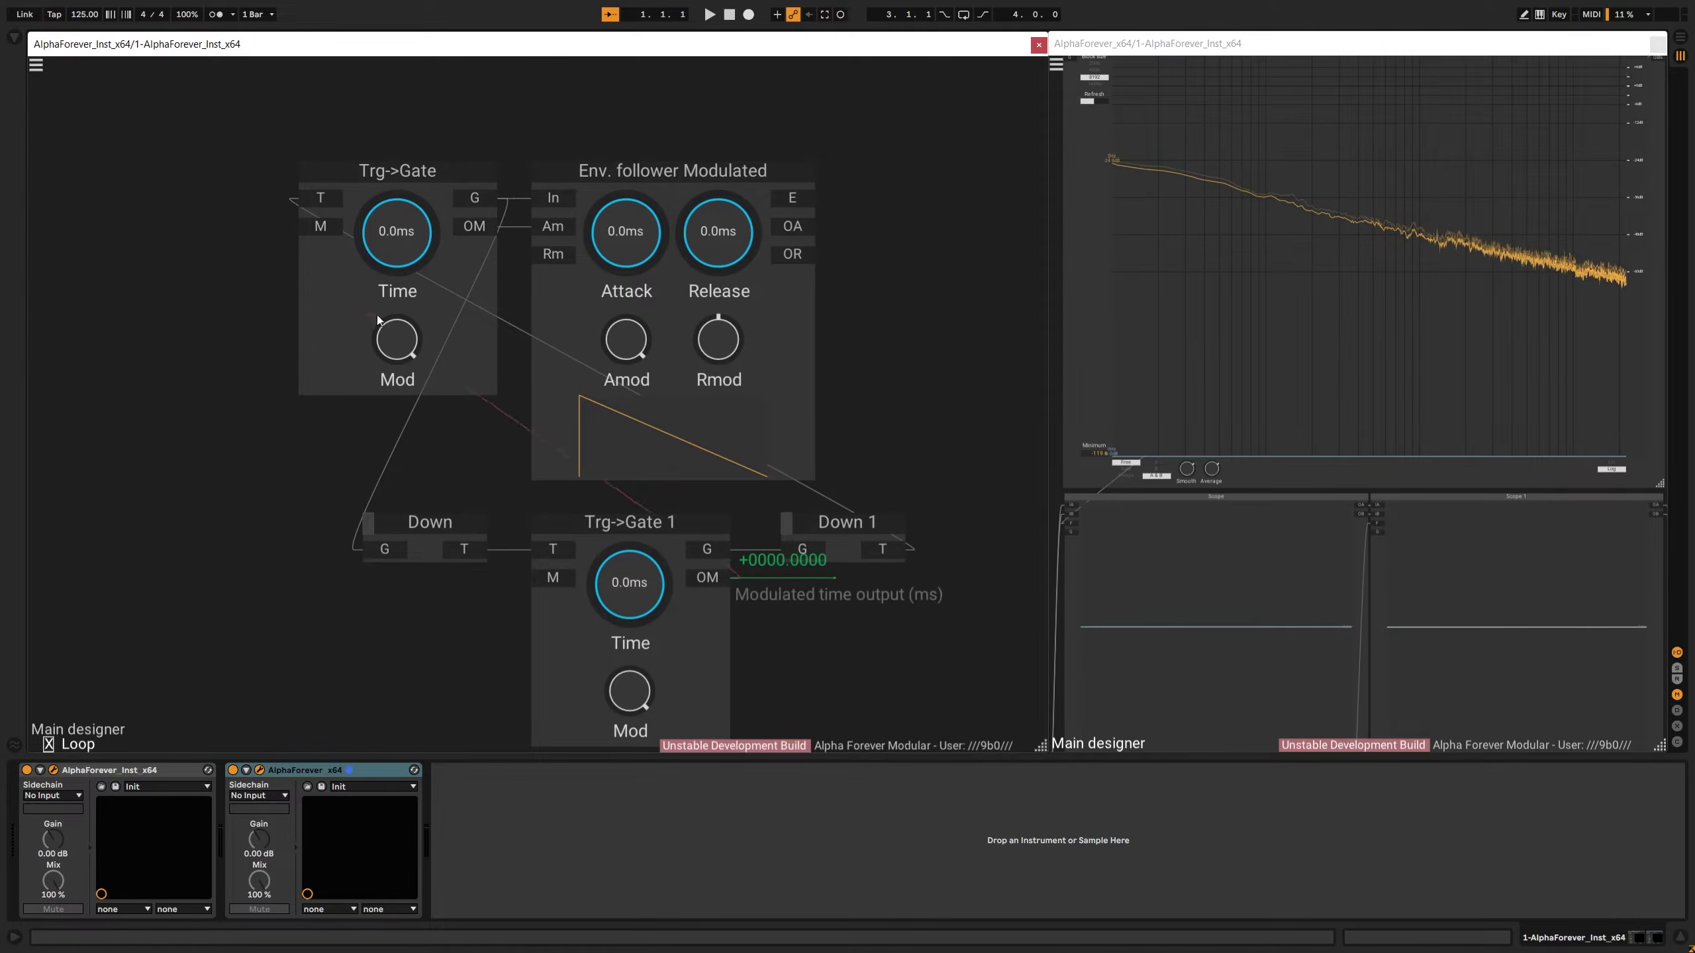
left_click(541, 257)
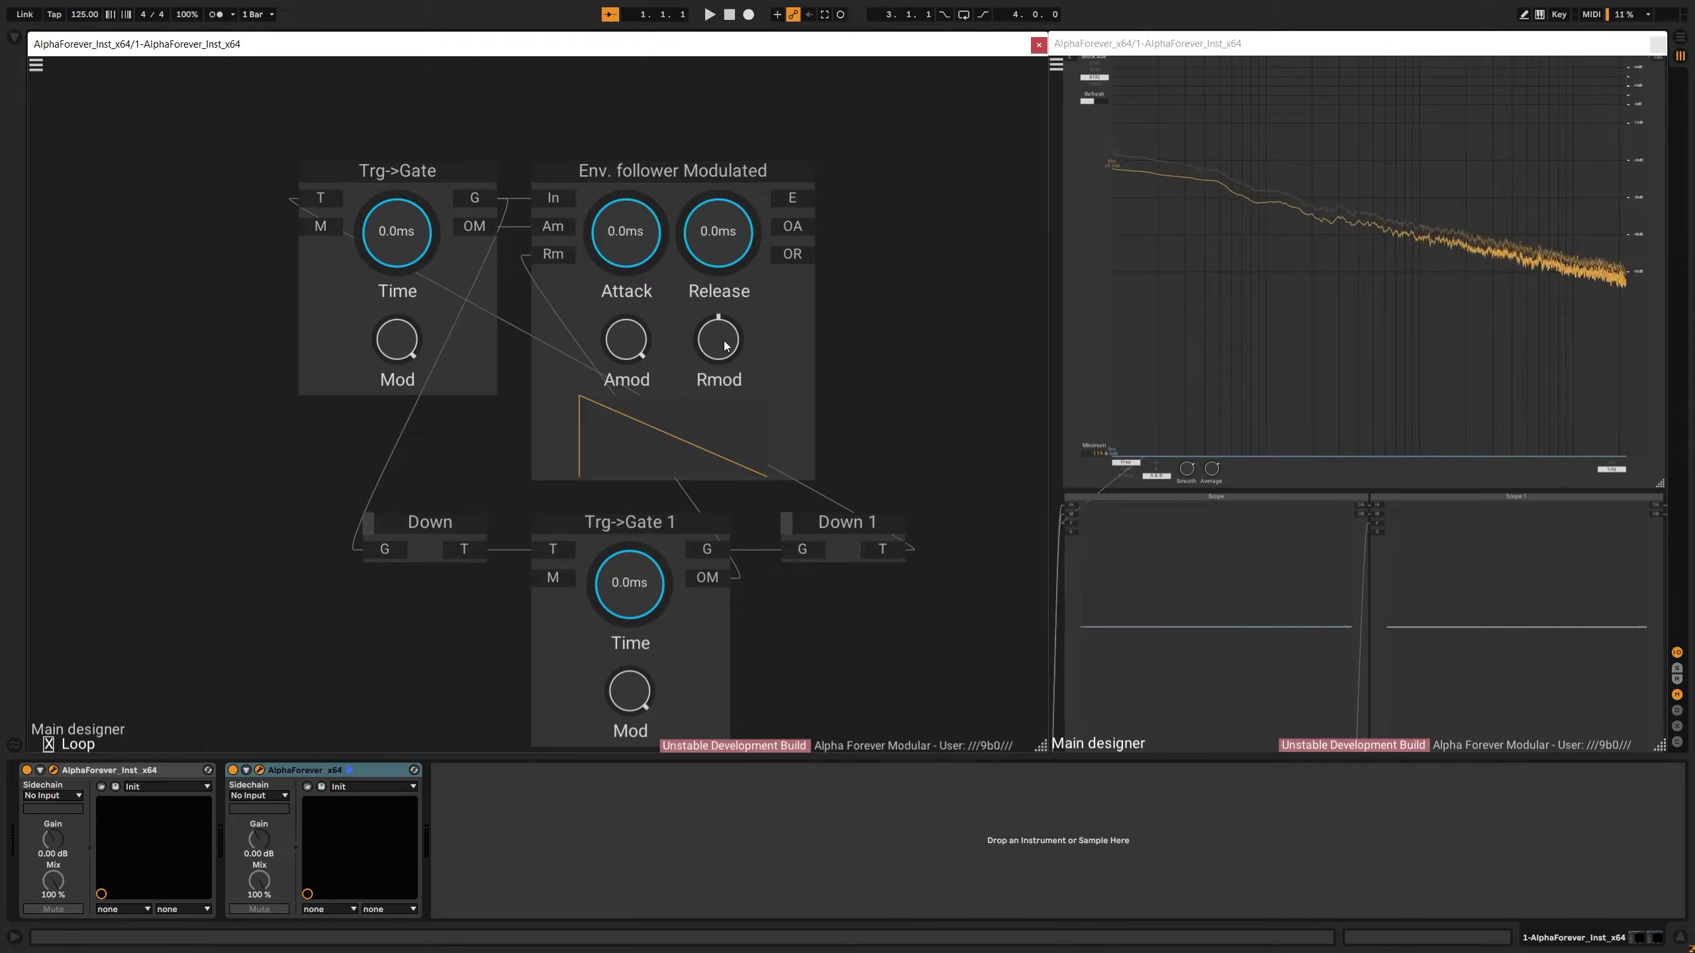
scroll(714, 572, "down", 3)
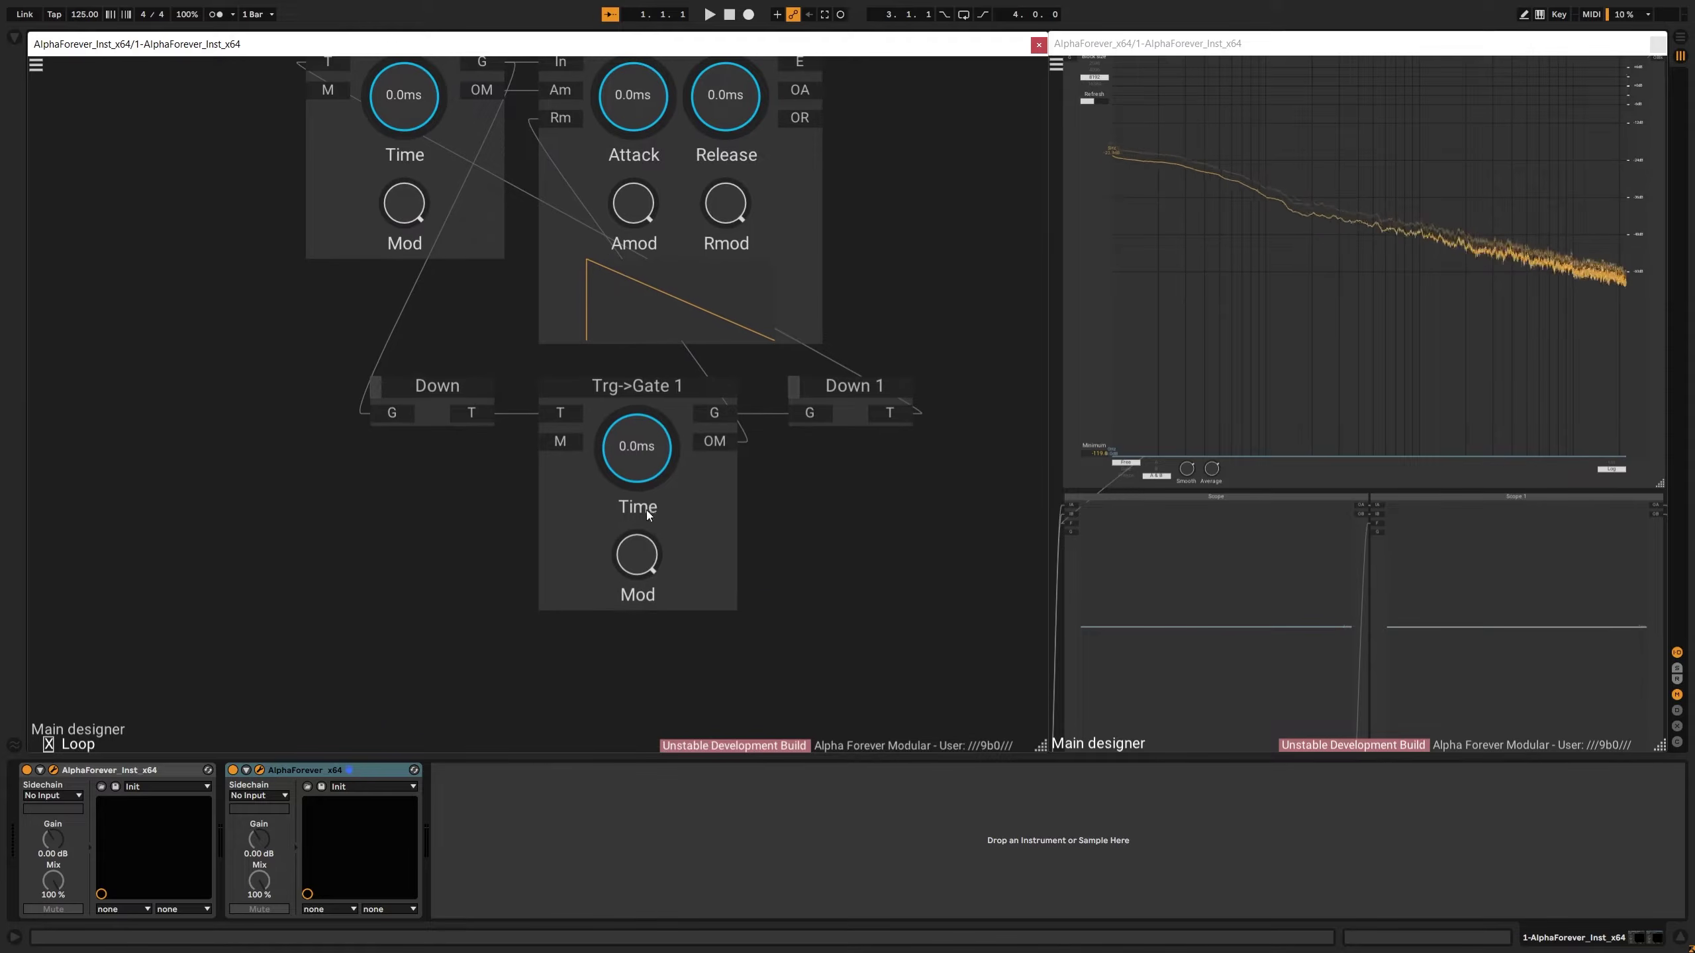
scroll(400, 156, "up", 4)
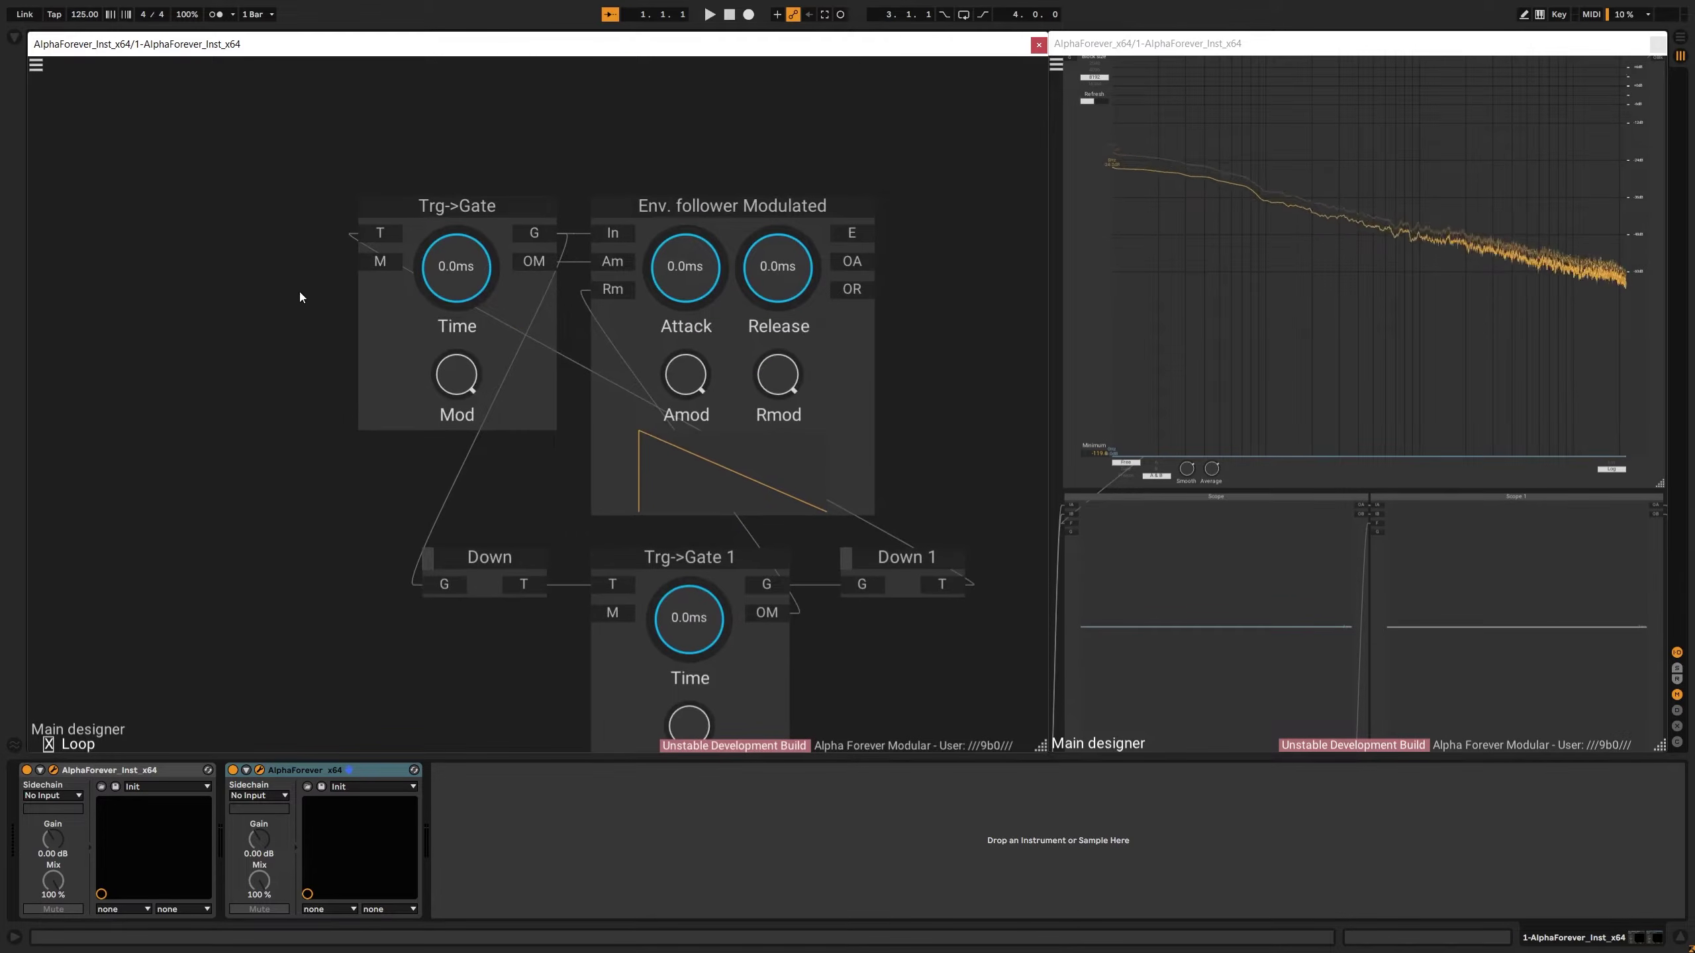
Insert an Add module before the first Trg->Gate's T input and feed its B input from a new input named T
right_click(383, 238)
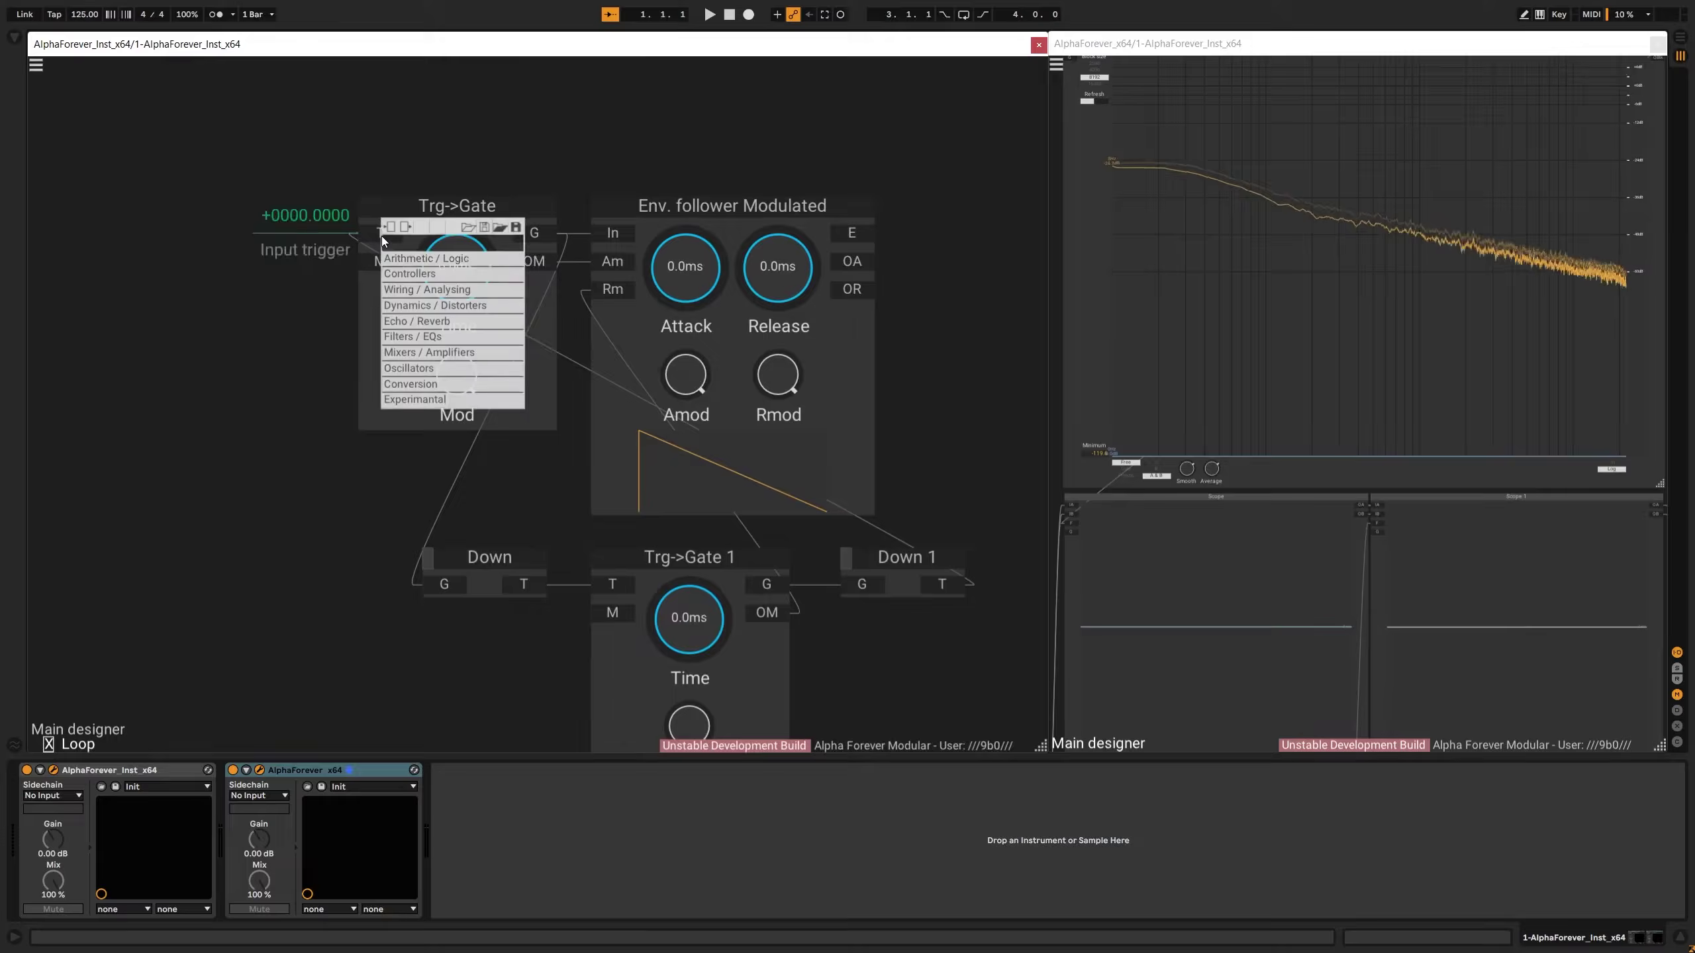
type("add")
left_click(543, 262)
double_click(157, 264)
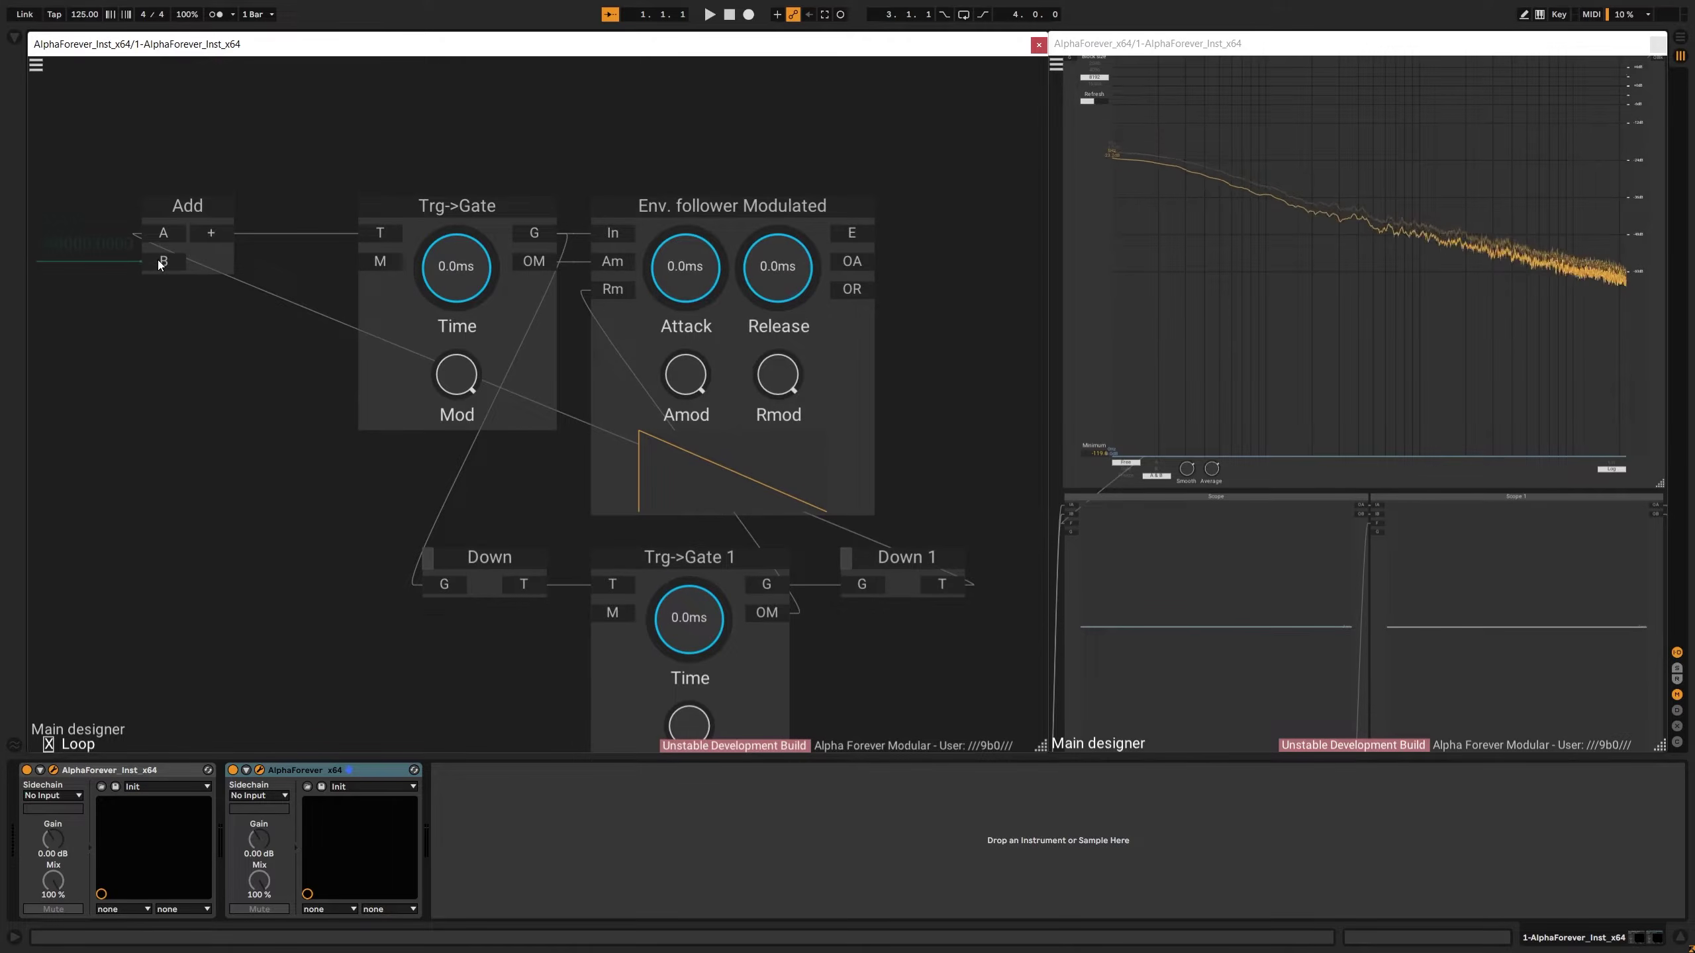
left_click_drag(79, 244, 162, 241)
type("T")
key("Return")
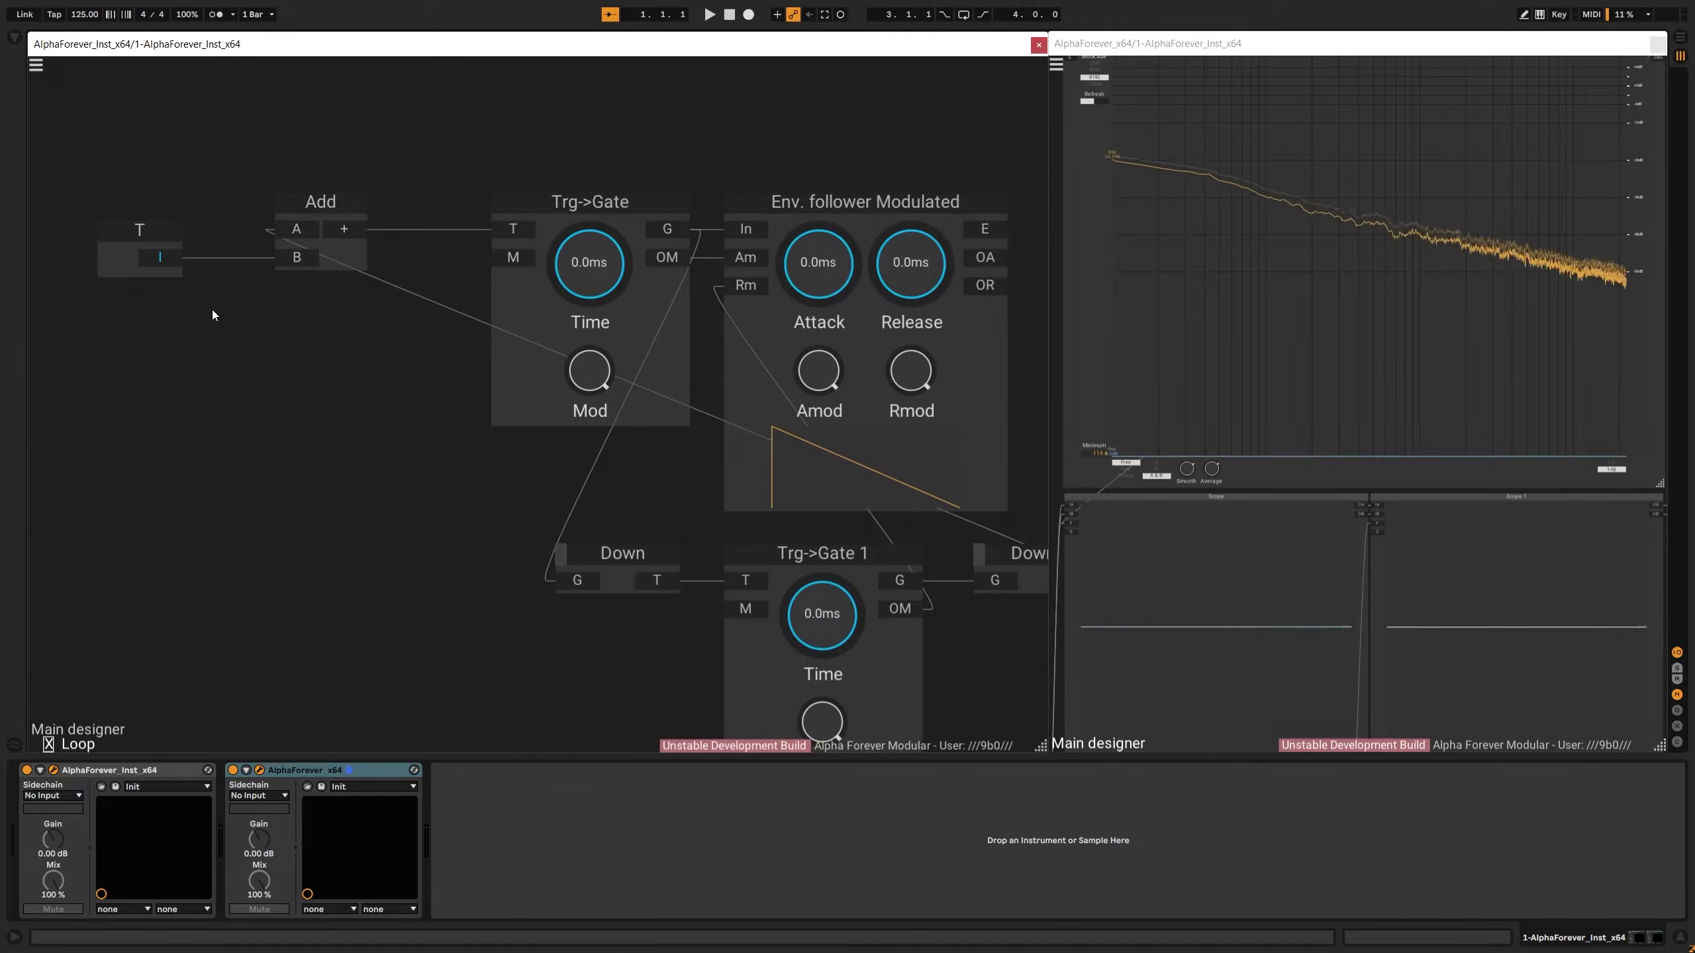
left_click_drag(336, 212, 259, 209)
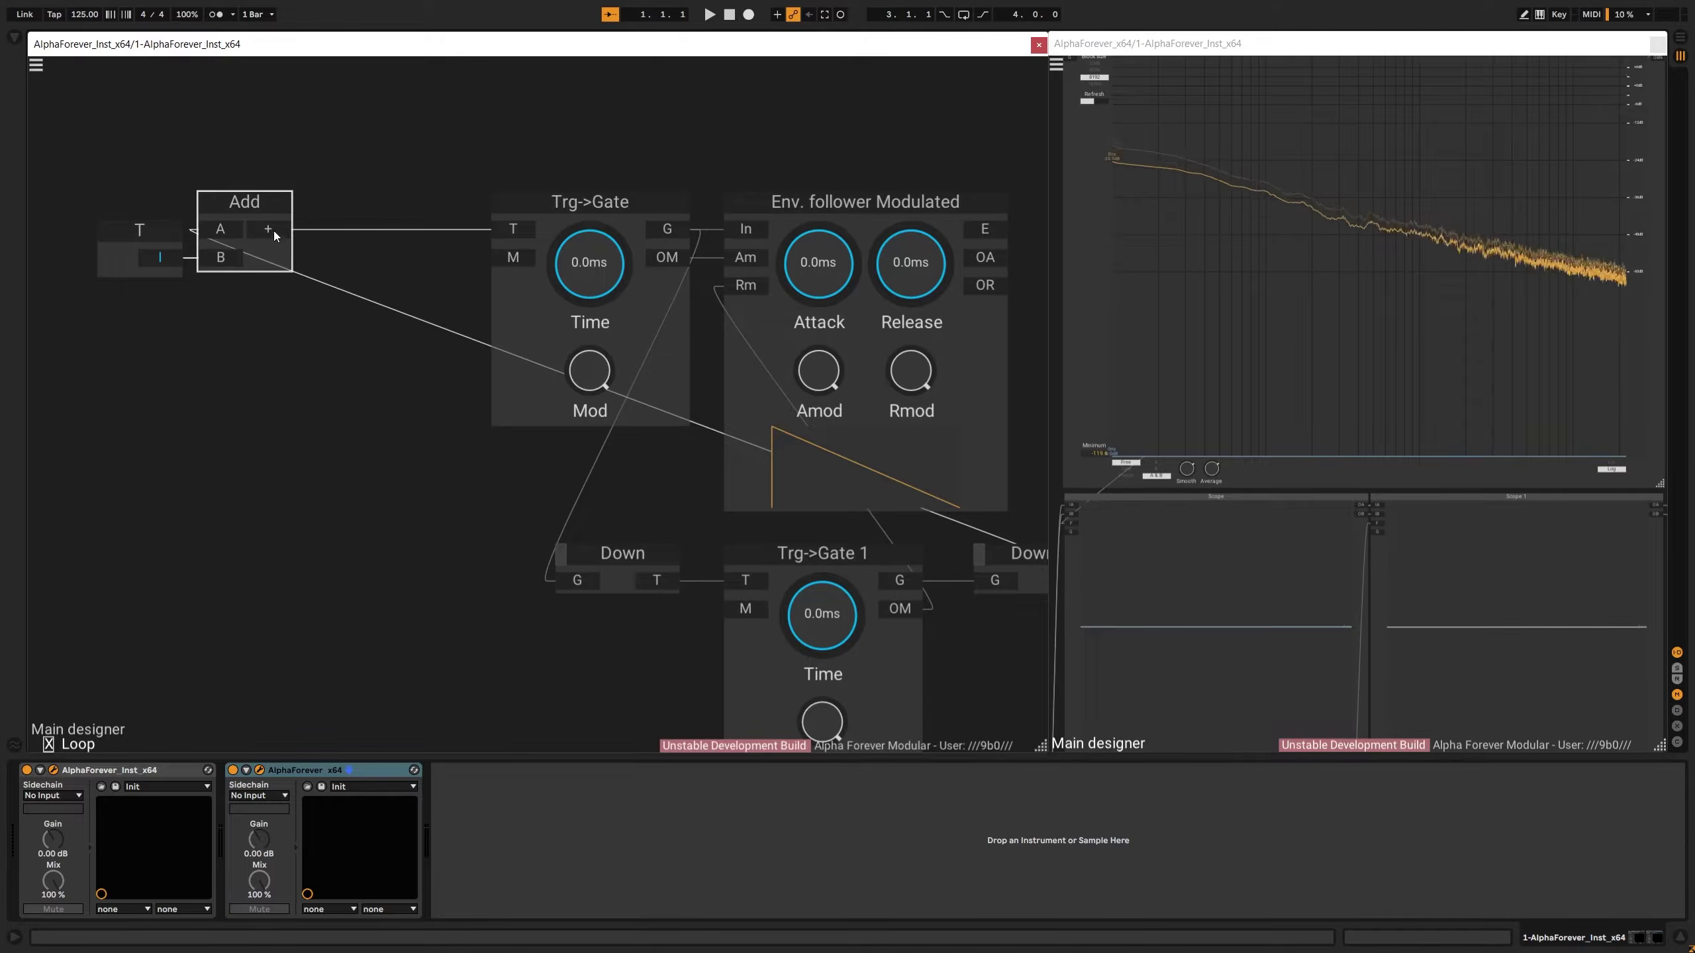
Insert a Mul module between Add and Trg->Gate and feed its B input from a new input named G
right_click(272, 230)
type("mu")
left_click(446, 254)
left_click_drag(448, 218, 366, 233)
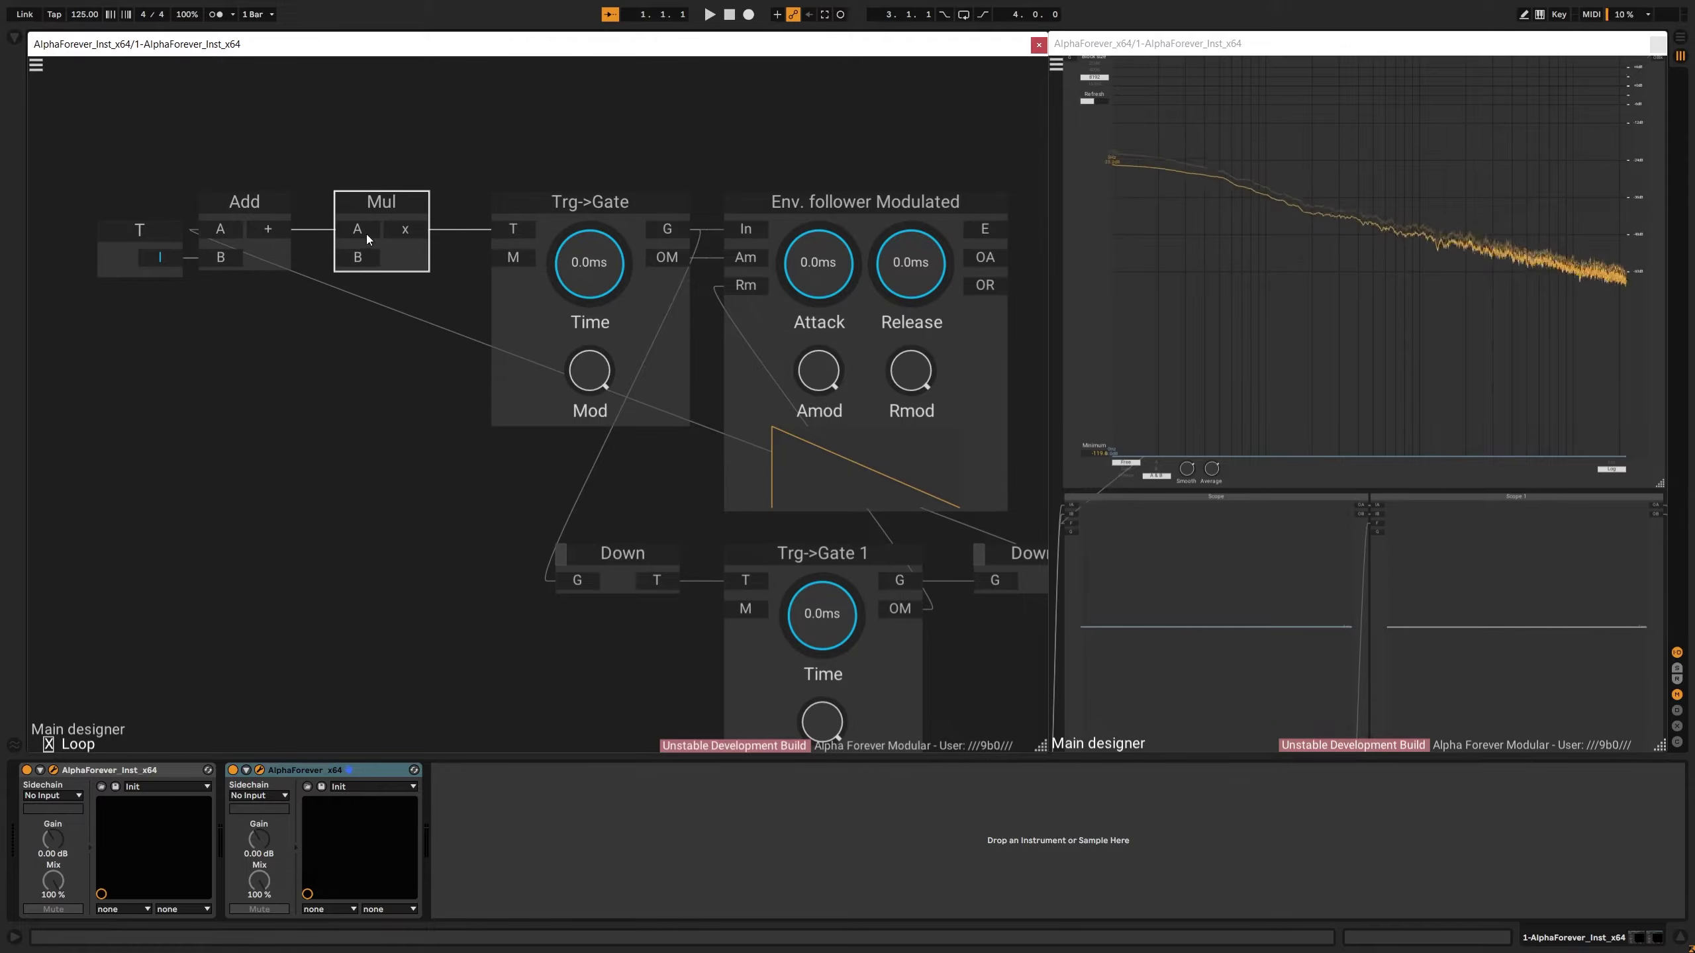
double_click(354, 258)
left_click_drag(225, 238, 270, 301)
double_click(270, 301)
type("G")
key("Return")
Cut the T input module and paste it back beside Add's B input, so that it follows G in the input order
double_click(143, 233)
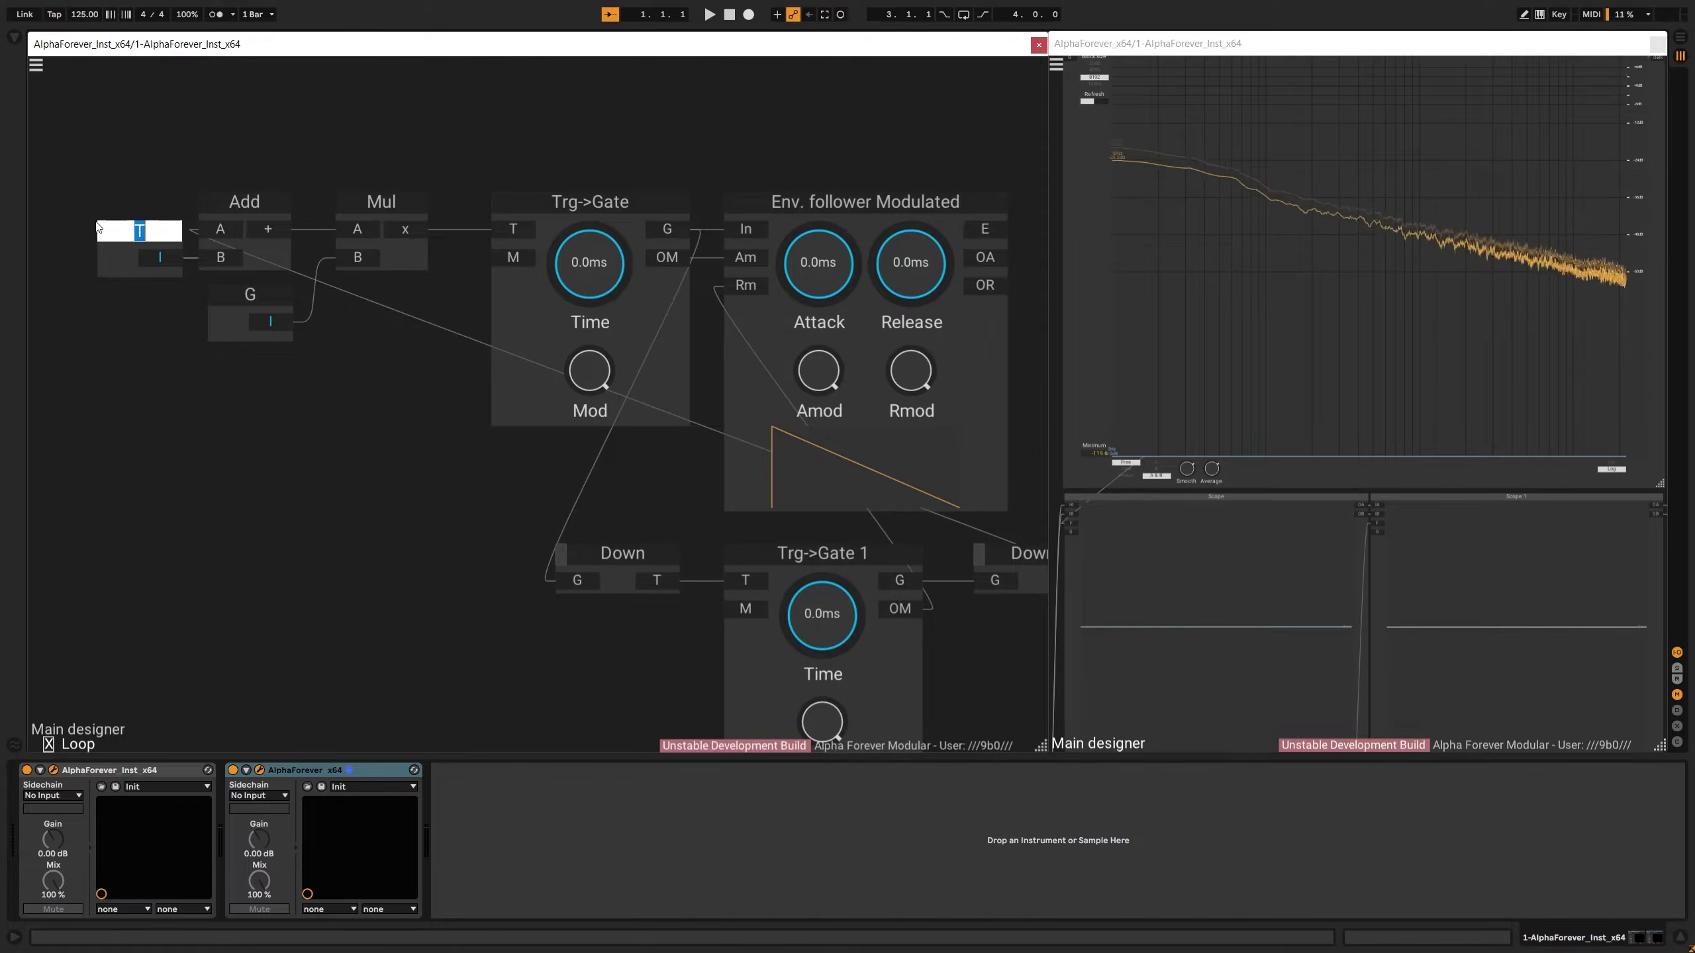
key("Return")
left_click(113, 256)
key("ctrl+x")
key("ctrl+v")
mouse_move(149, 272)
left_mouse_down()
mouse_move(225, 259)
mouse_move(153, 258)
left_mouse_up()
left_click_drag(361, 420, 430, 476)
scroll(278, 429, "down", 2)
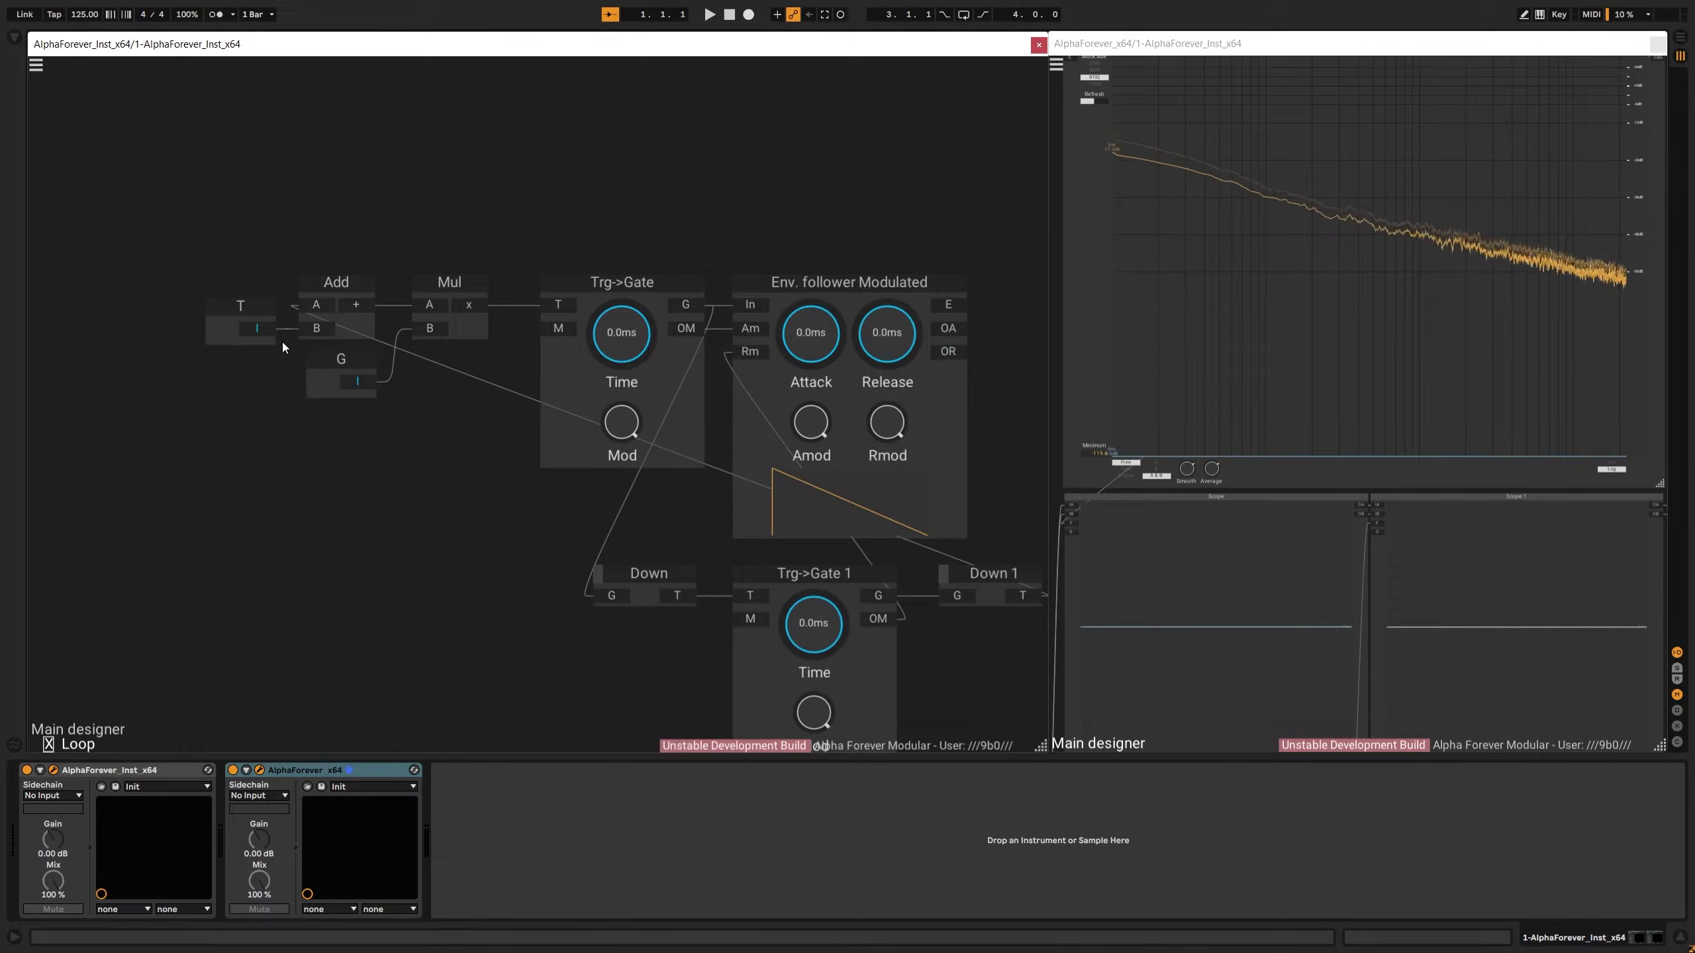
Create an input named A for the first Trg->Gate's M port and place it below the Mul module
double_click(558, 327)
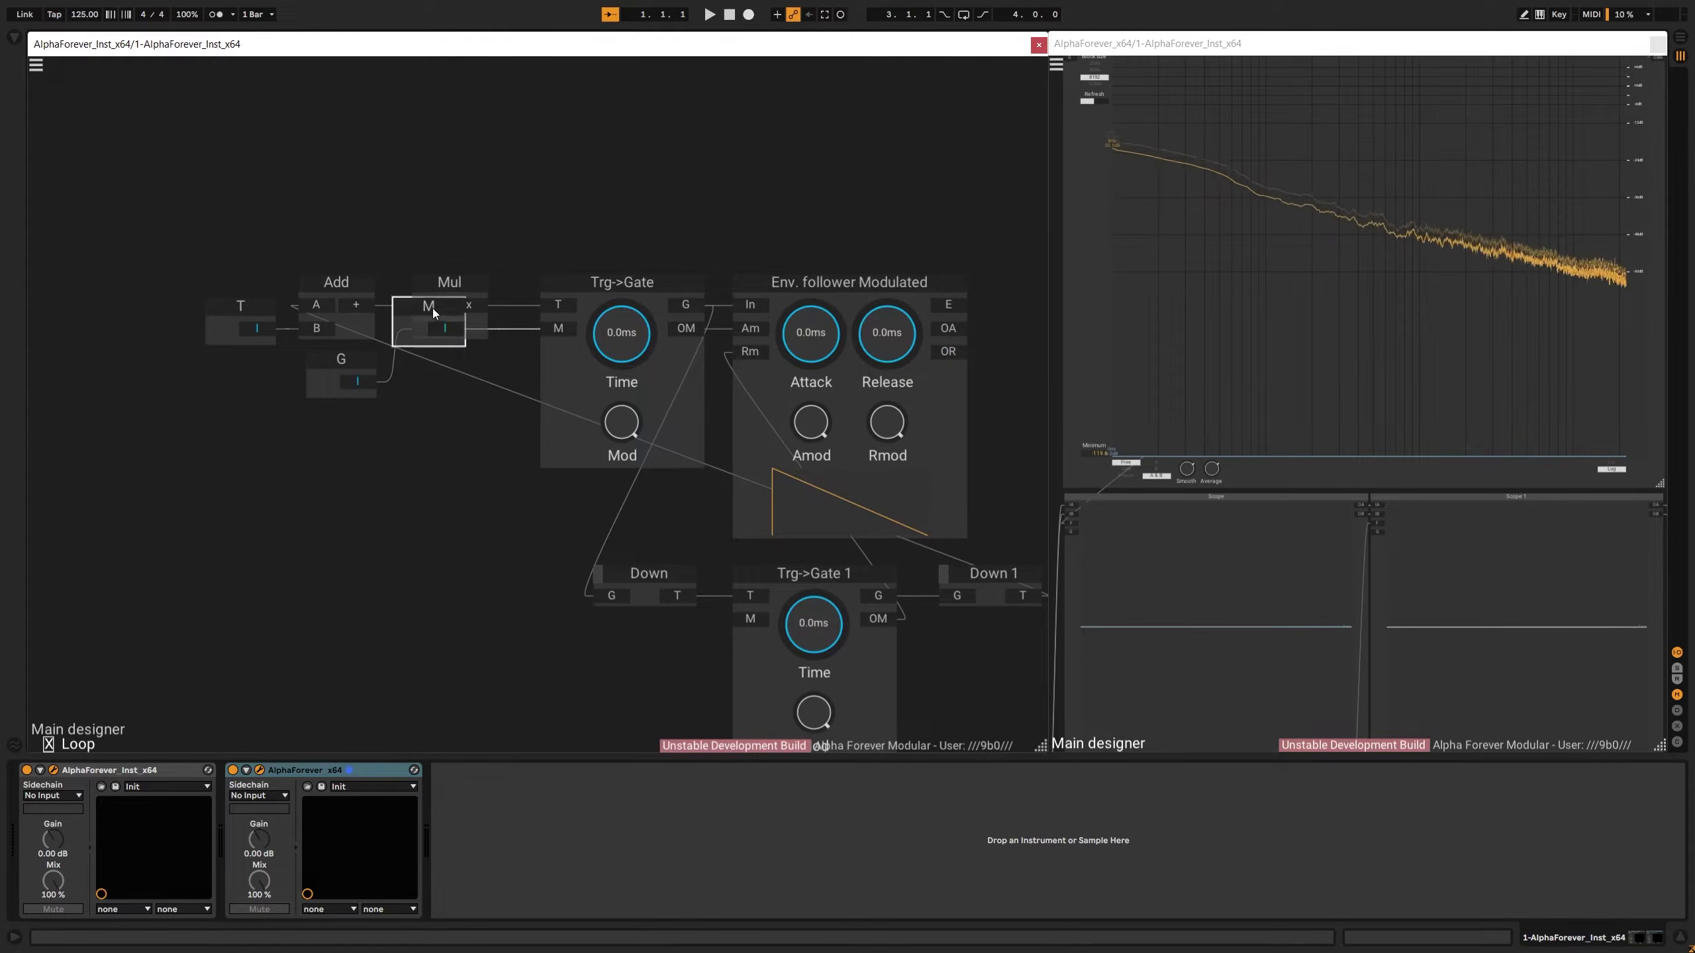
left_click_drag(431, 308, 453, 400)
double_click(453, 400)
type("A")
left_click_drag(513, 510, 489, 500)
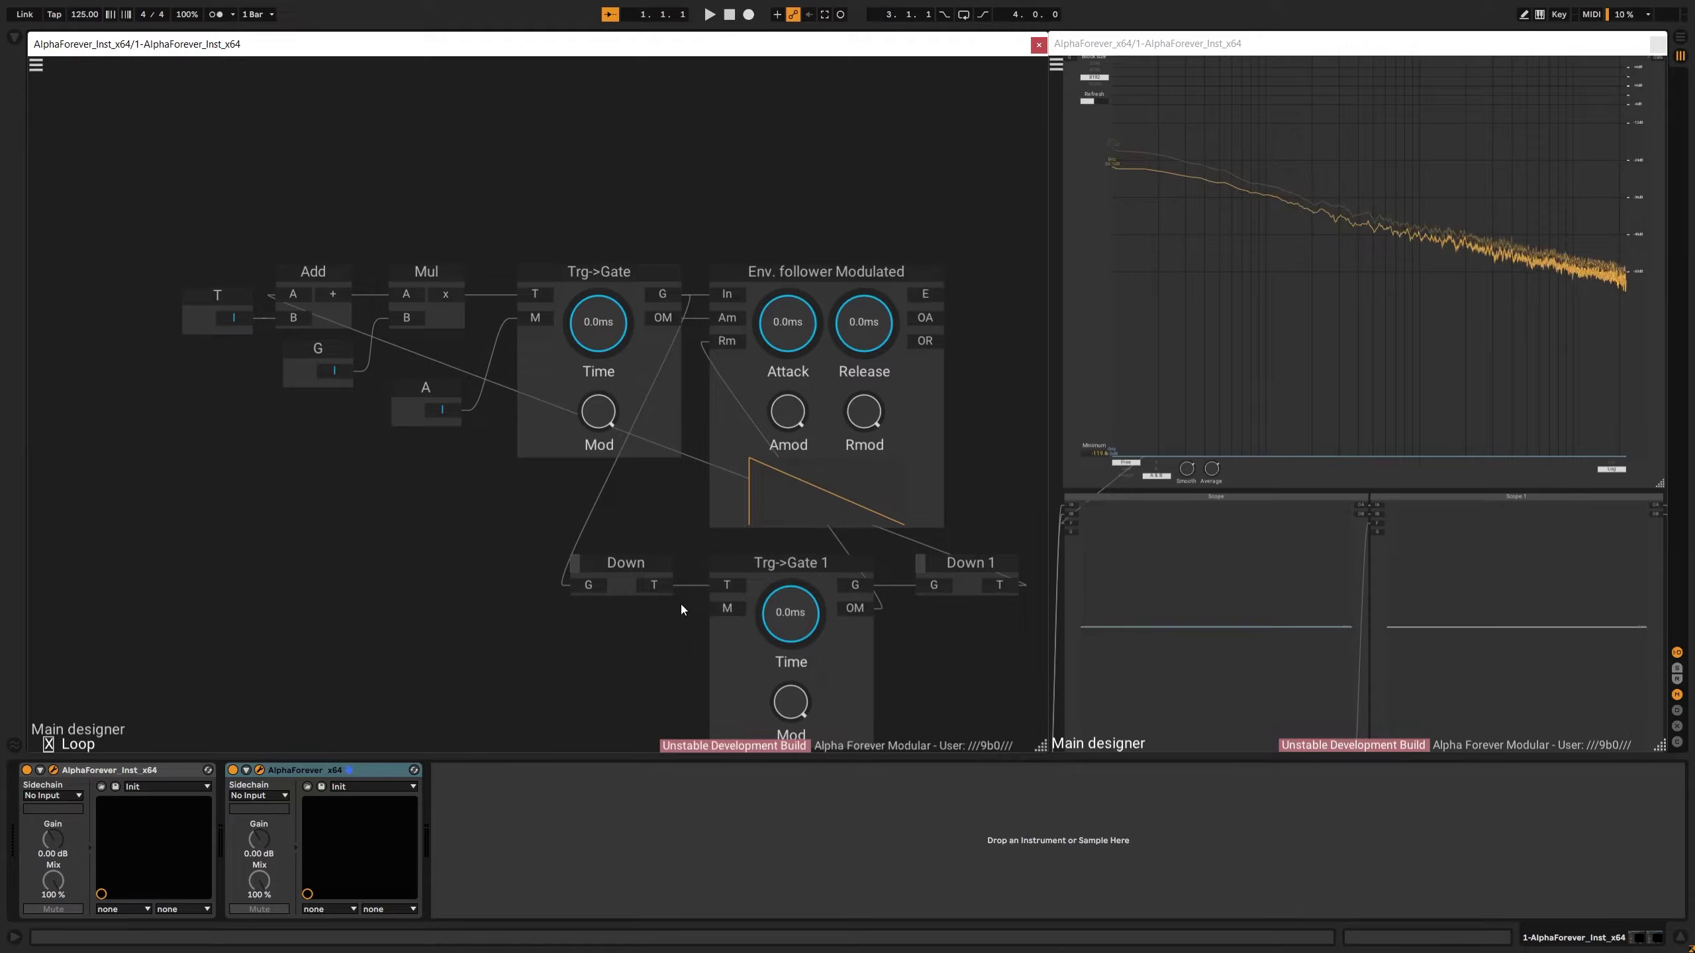
Create an input named R for Trg->Gate 1's M port and place it to the left of the Down module
double_click(728, 607)
left_click_drag(612, 588, 514, 587)
double_click(514, 588)
type("R")
left_click(490, 511)
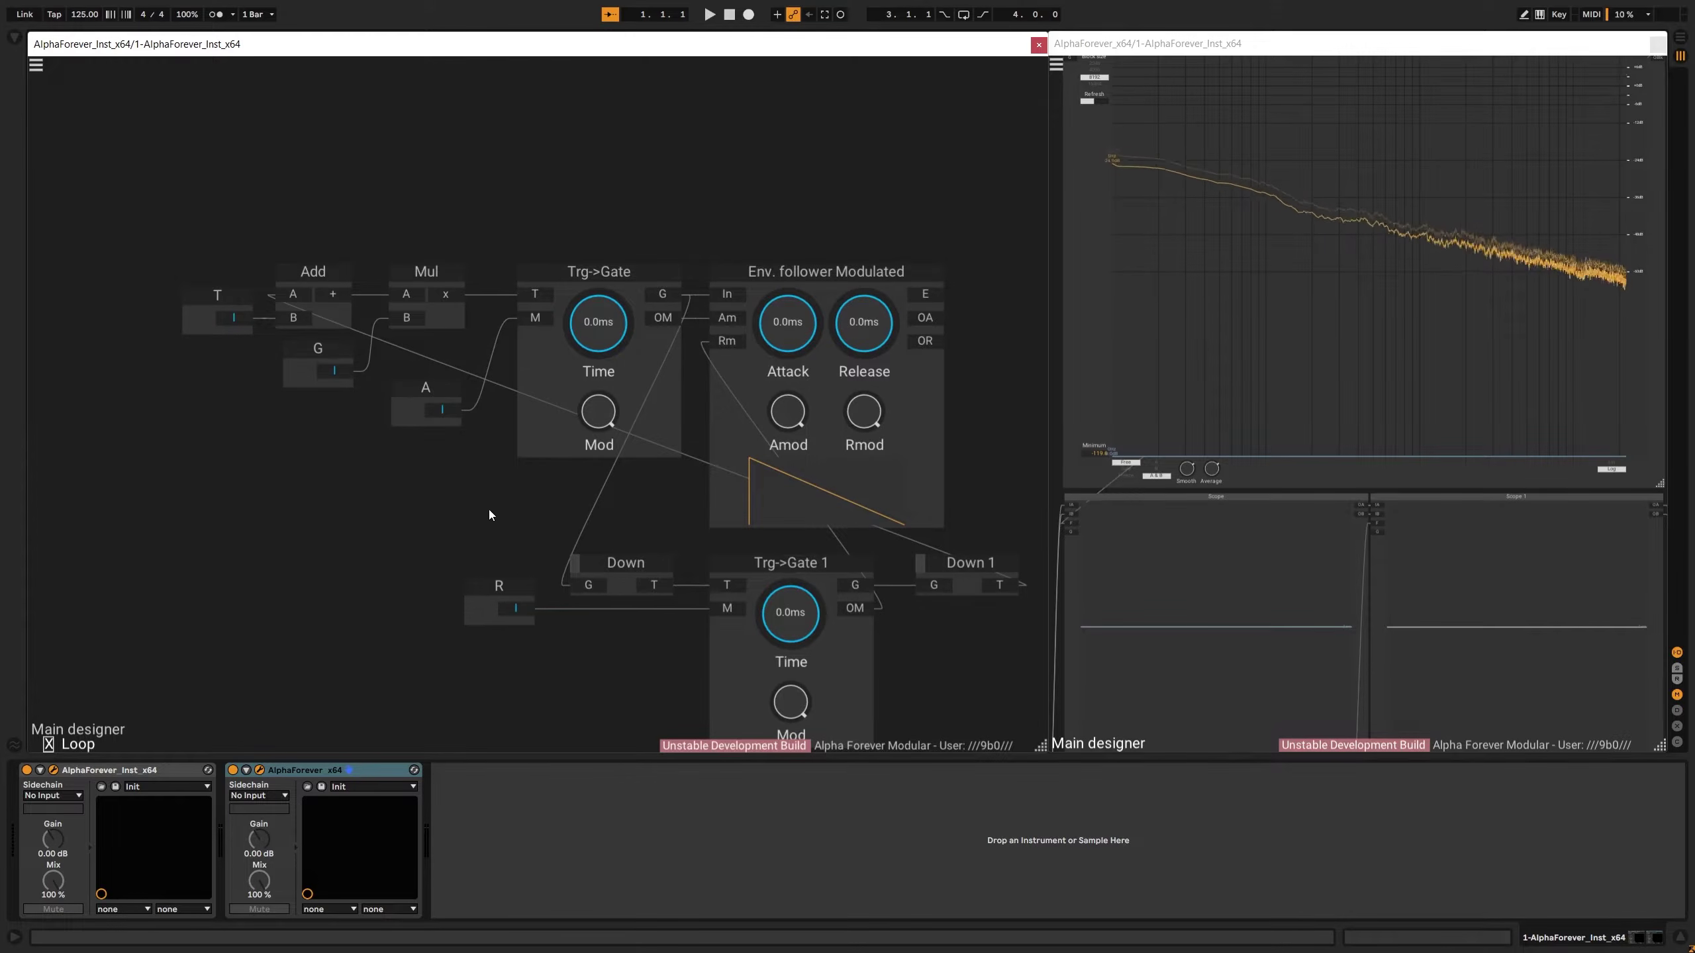
Create an output named Env on the envelope follower's E port and an output named Cyc on Down 1's T port
left_click_drag(488, 509, 429, 505)
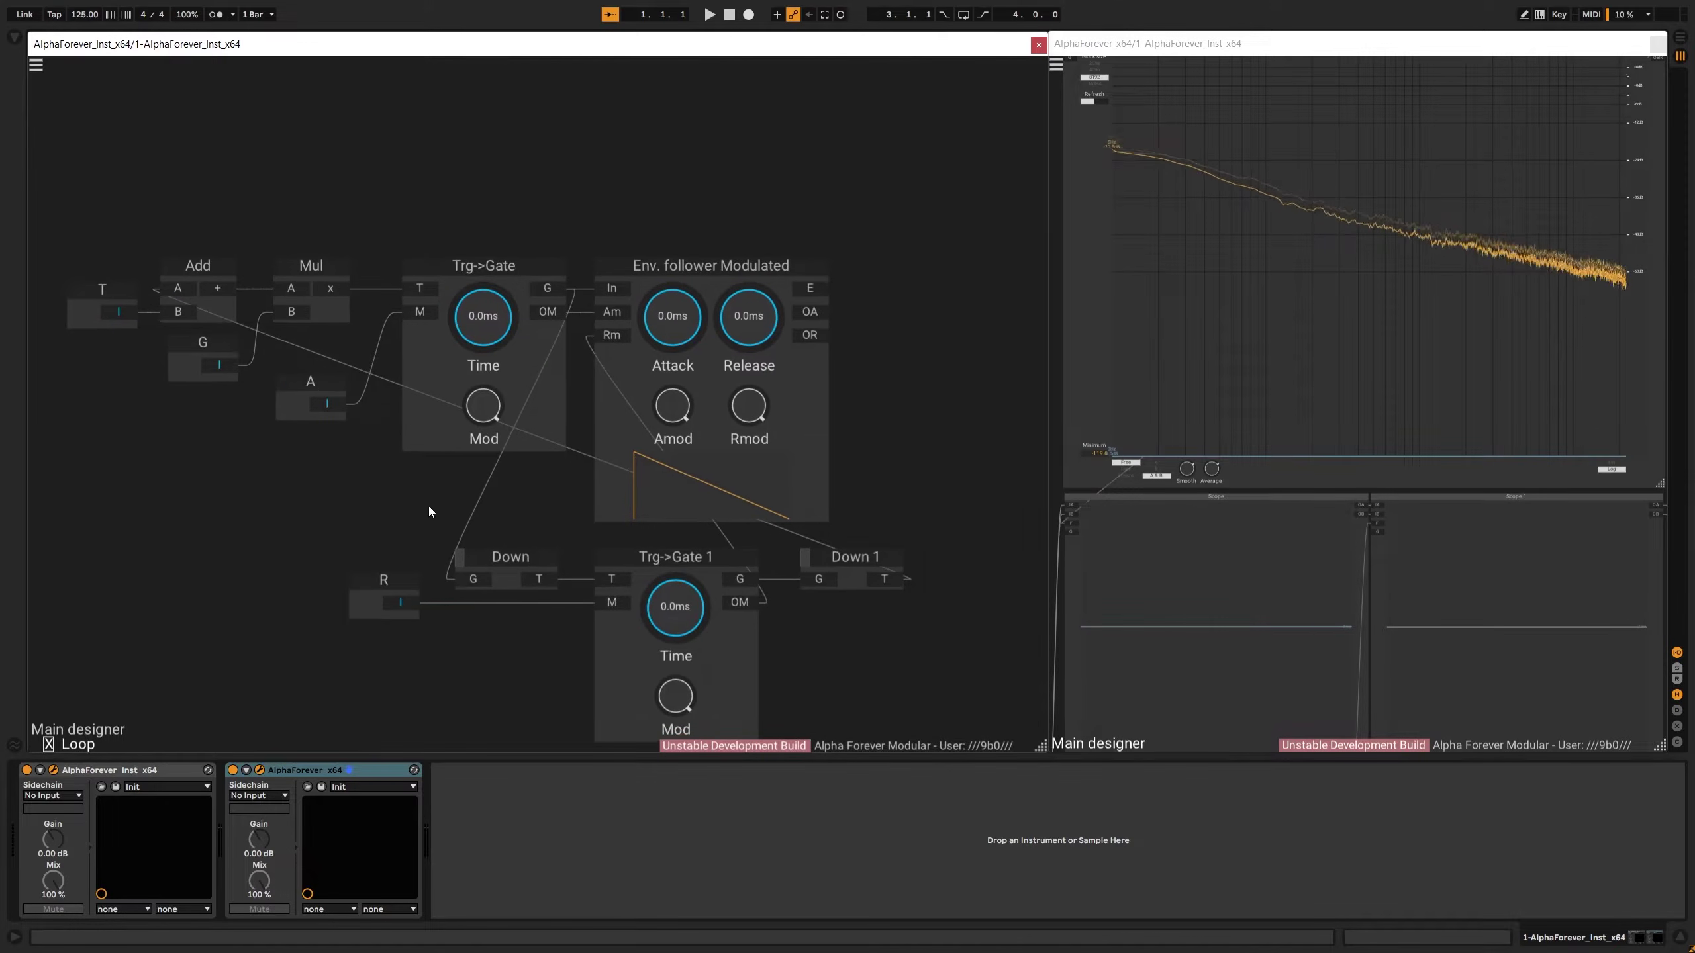
double_click(813, 289)
type("Env")
left_click_drag(882, 591, 693, 550)
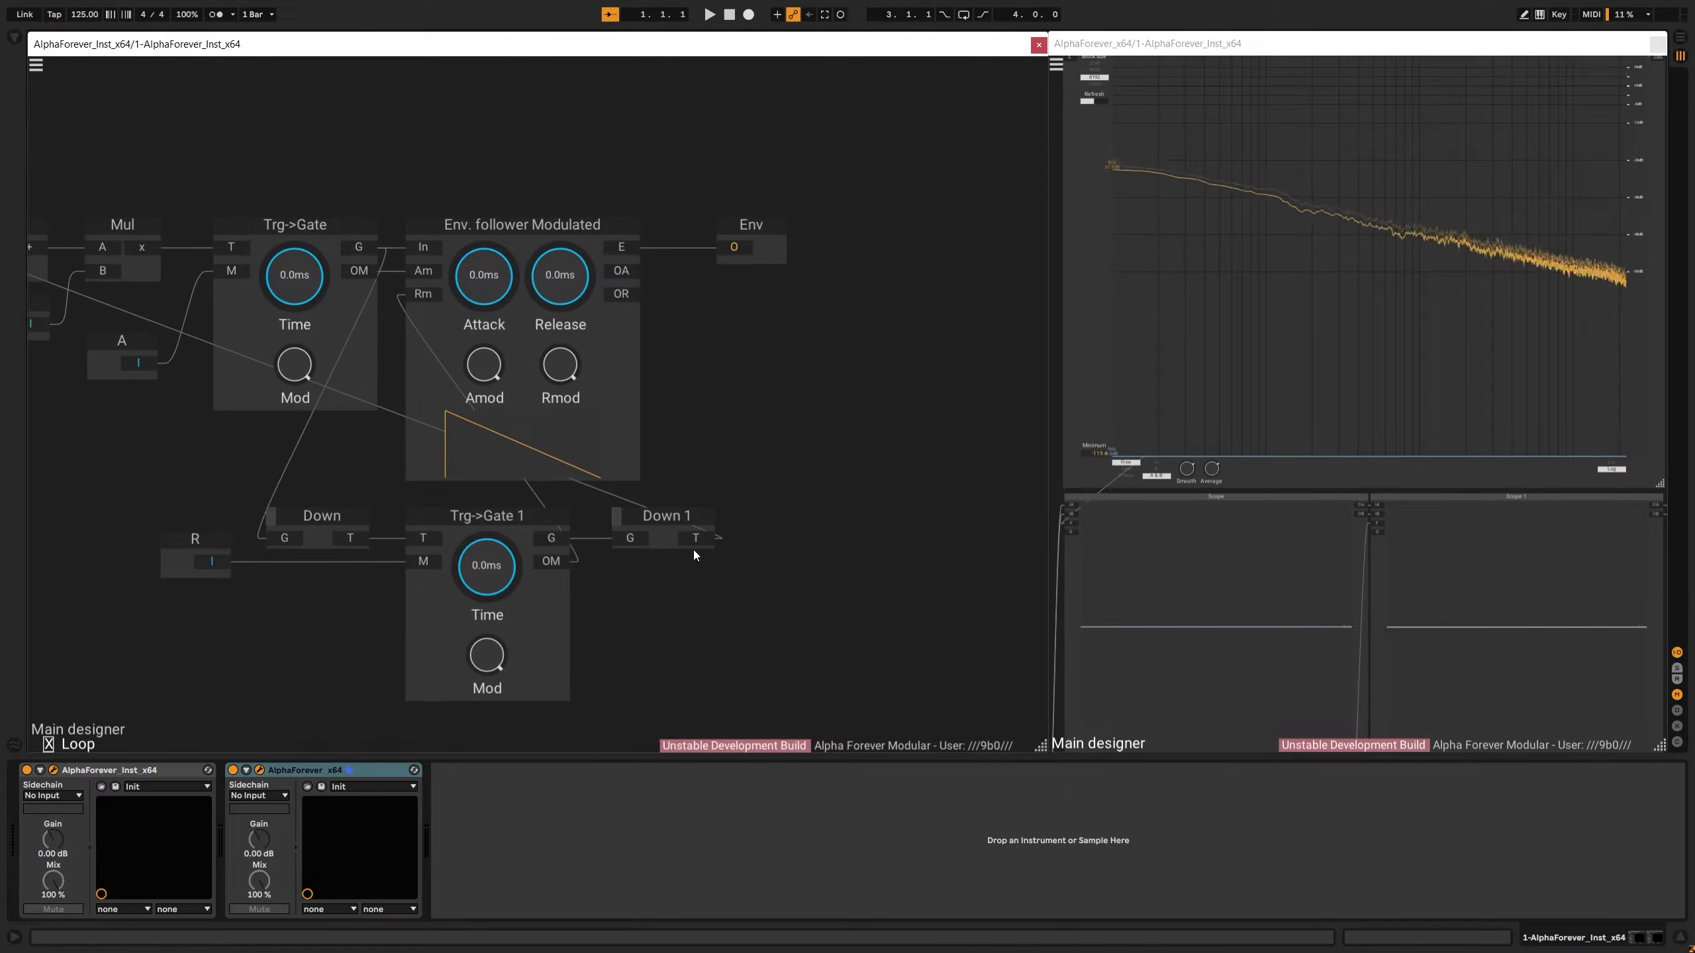
double_click(694, 537)
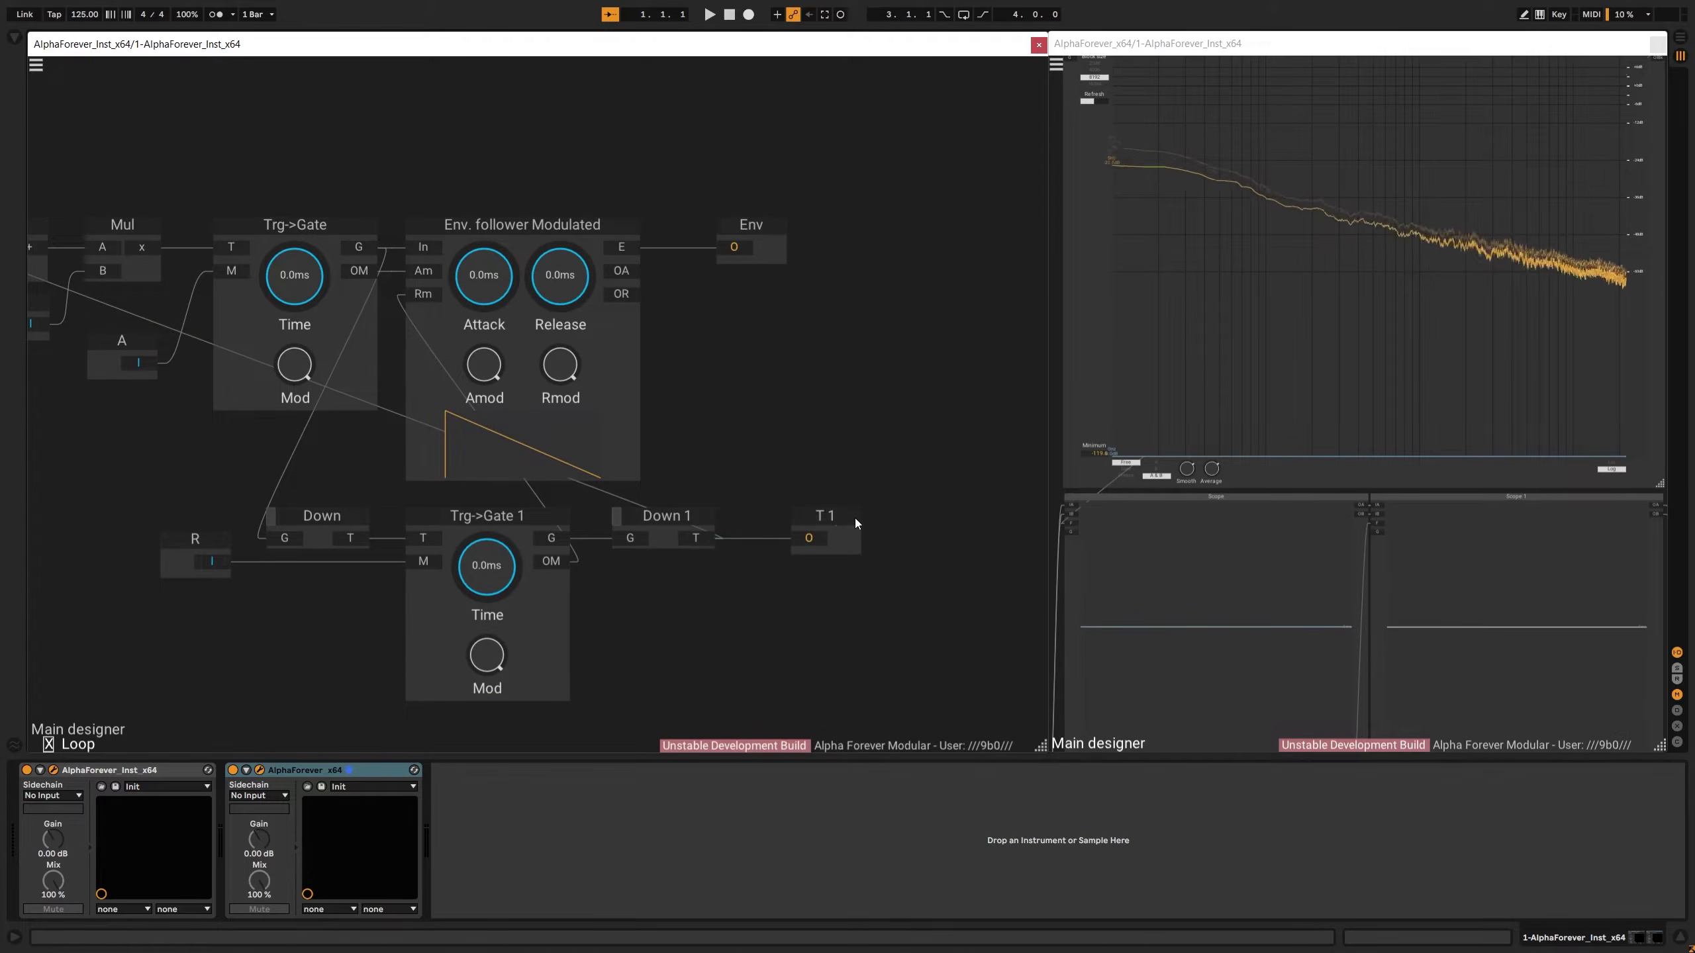
type("Cyc")
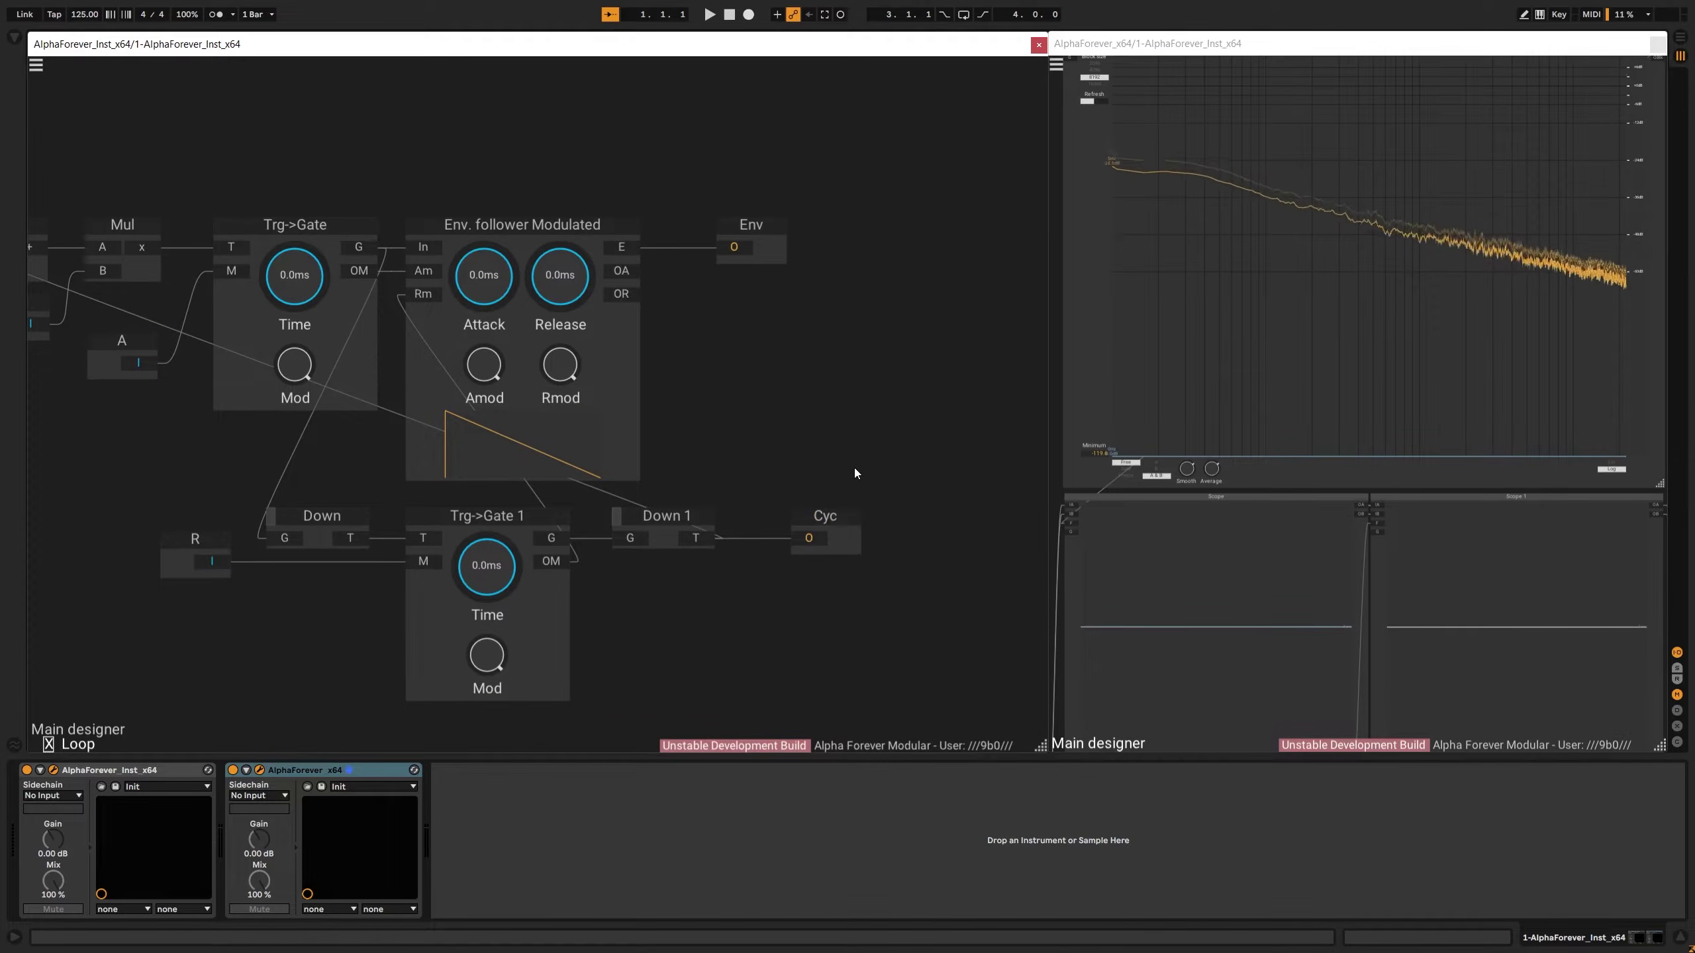
Align the Env and Cyc outputs to the right and return to the Main designer
left_click_drag(693, 171, 947, 599)
key("ctrl+Right")
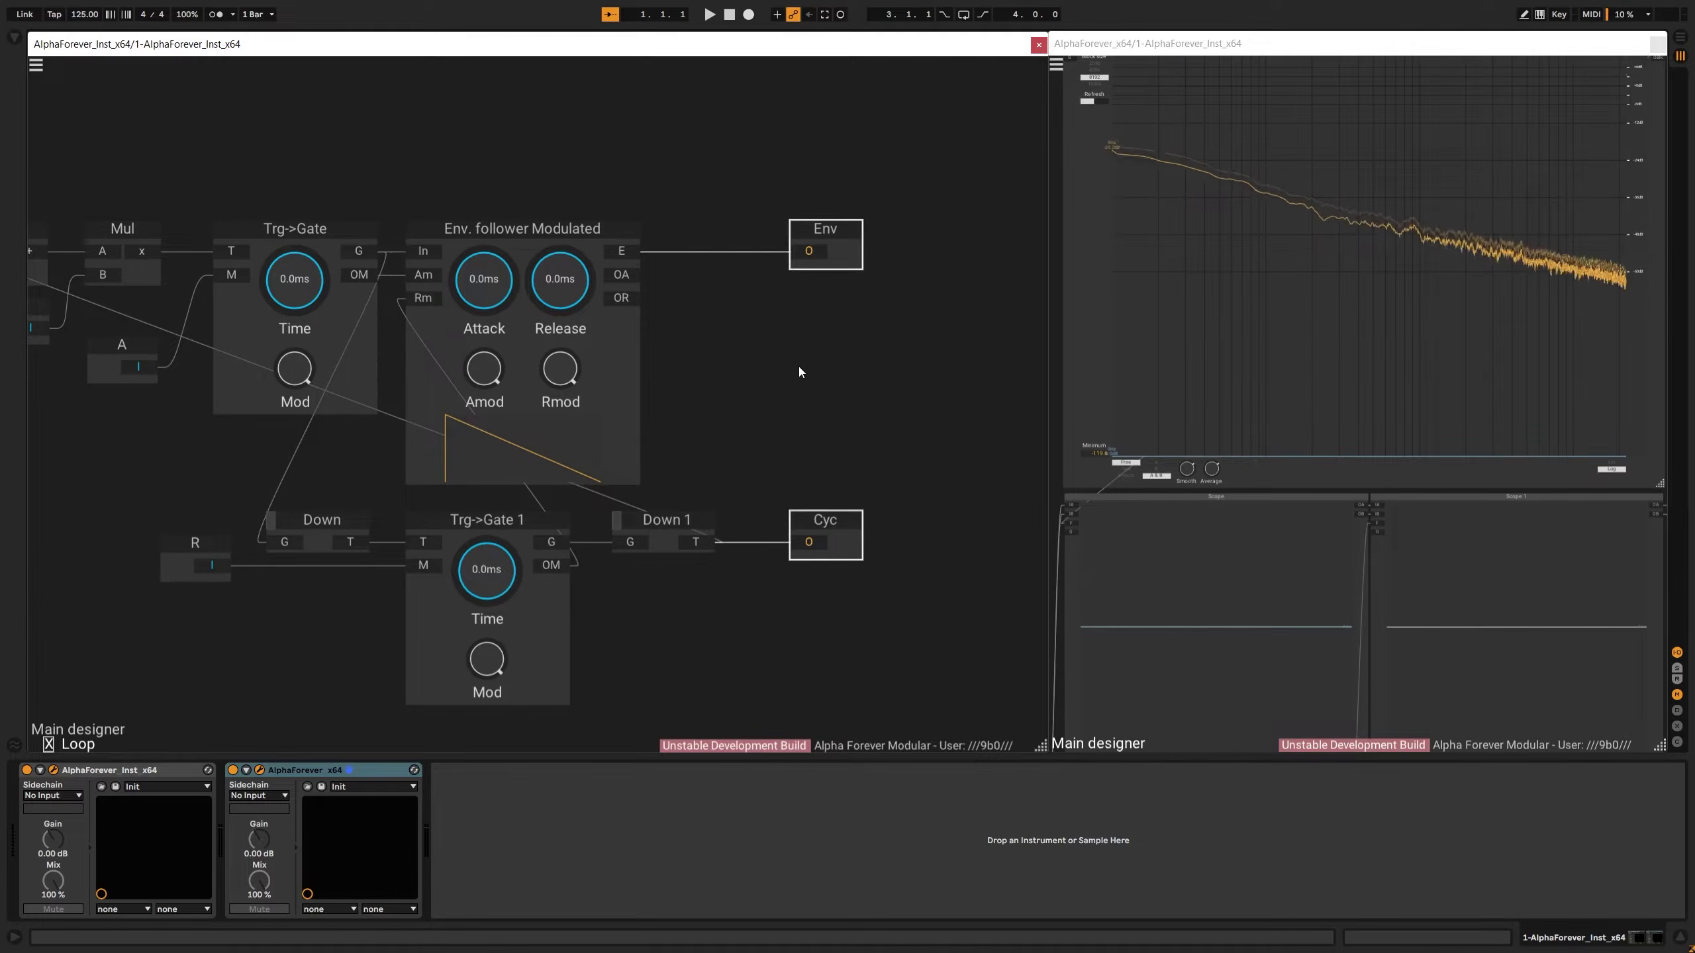
left_click(798, 366)
scroll(762, 367, "down", 3)
left_click_drag(761, 368, 813, 372)
key("Escape")
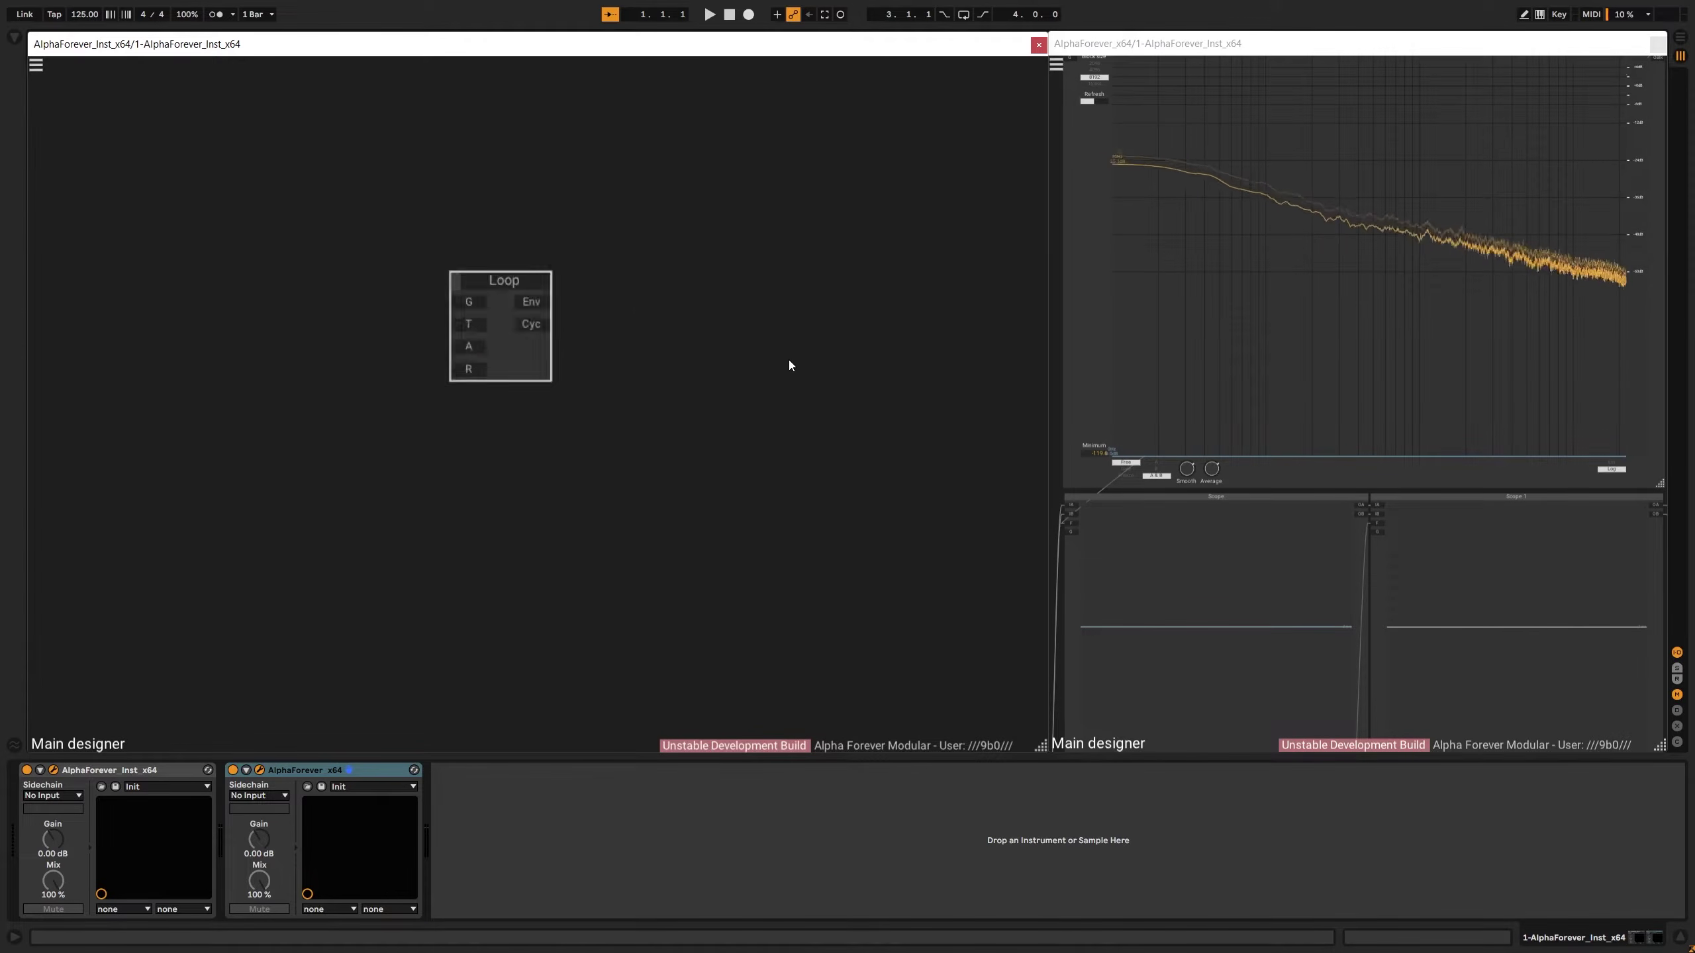
Add a Midi Note module and connect its G and T outputs to Loop's G and T inputs
right_click(405, 327)
type("midi")
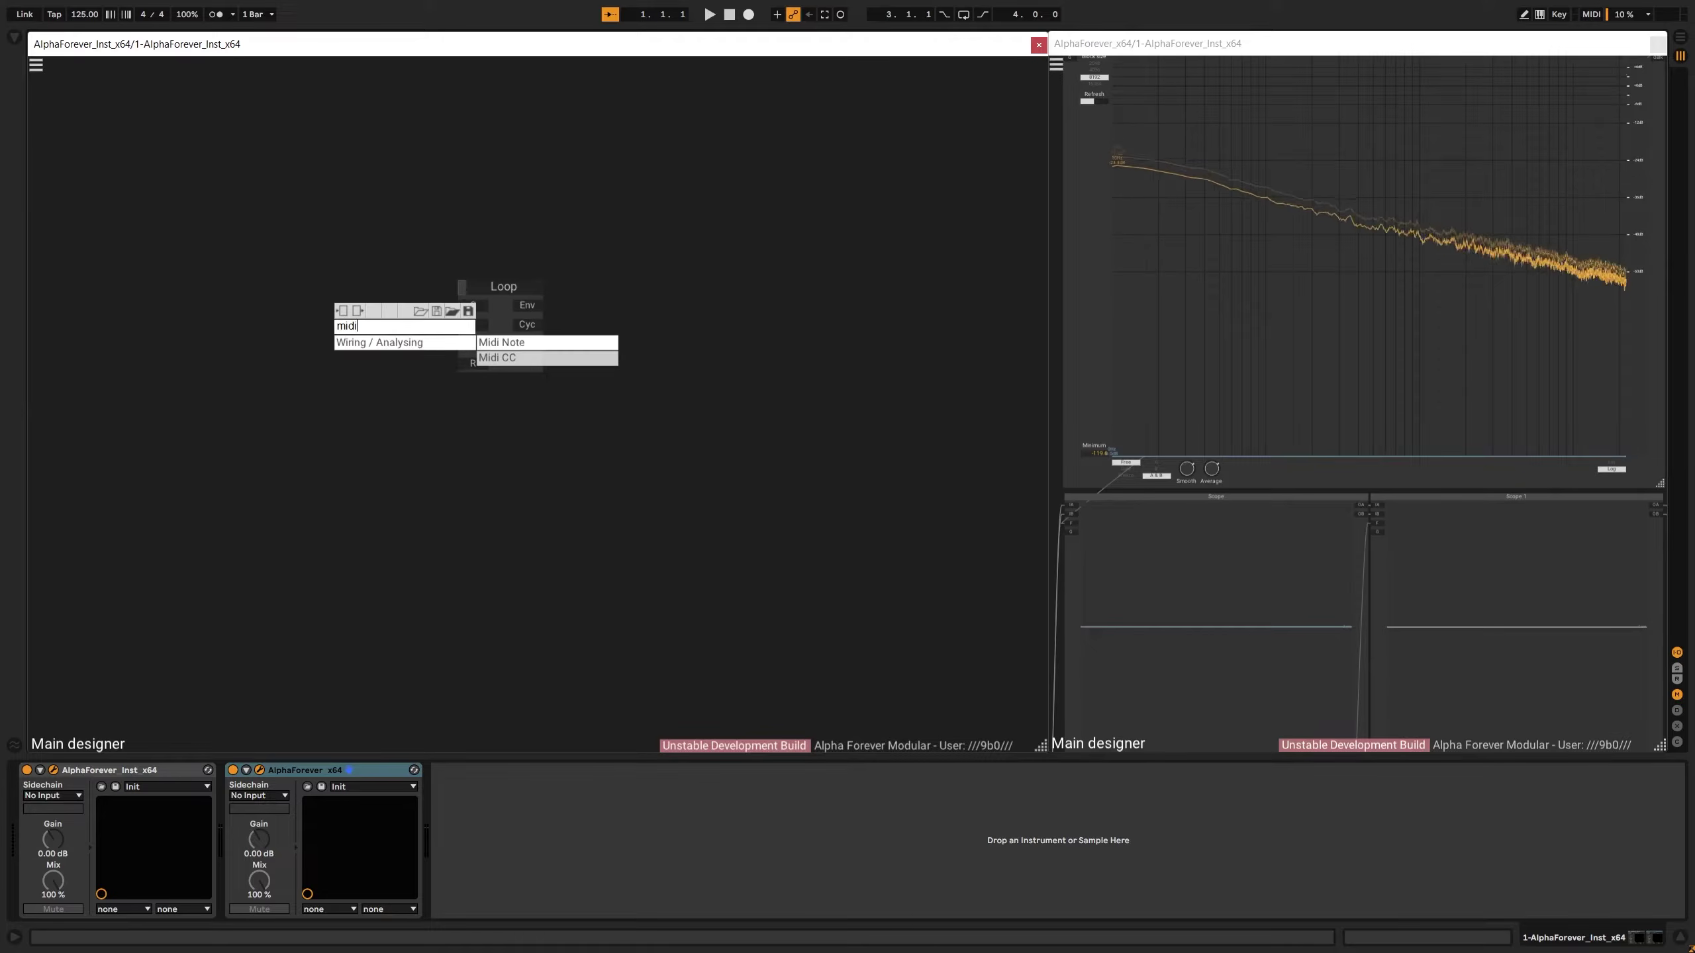
left_click(531, 343)
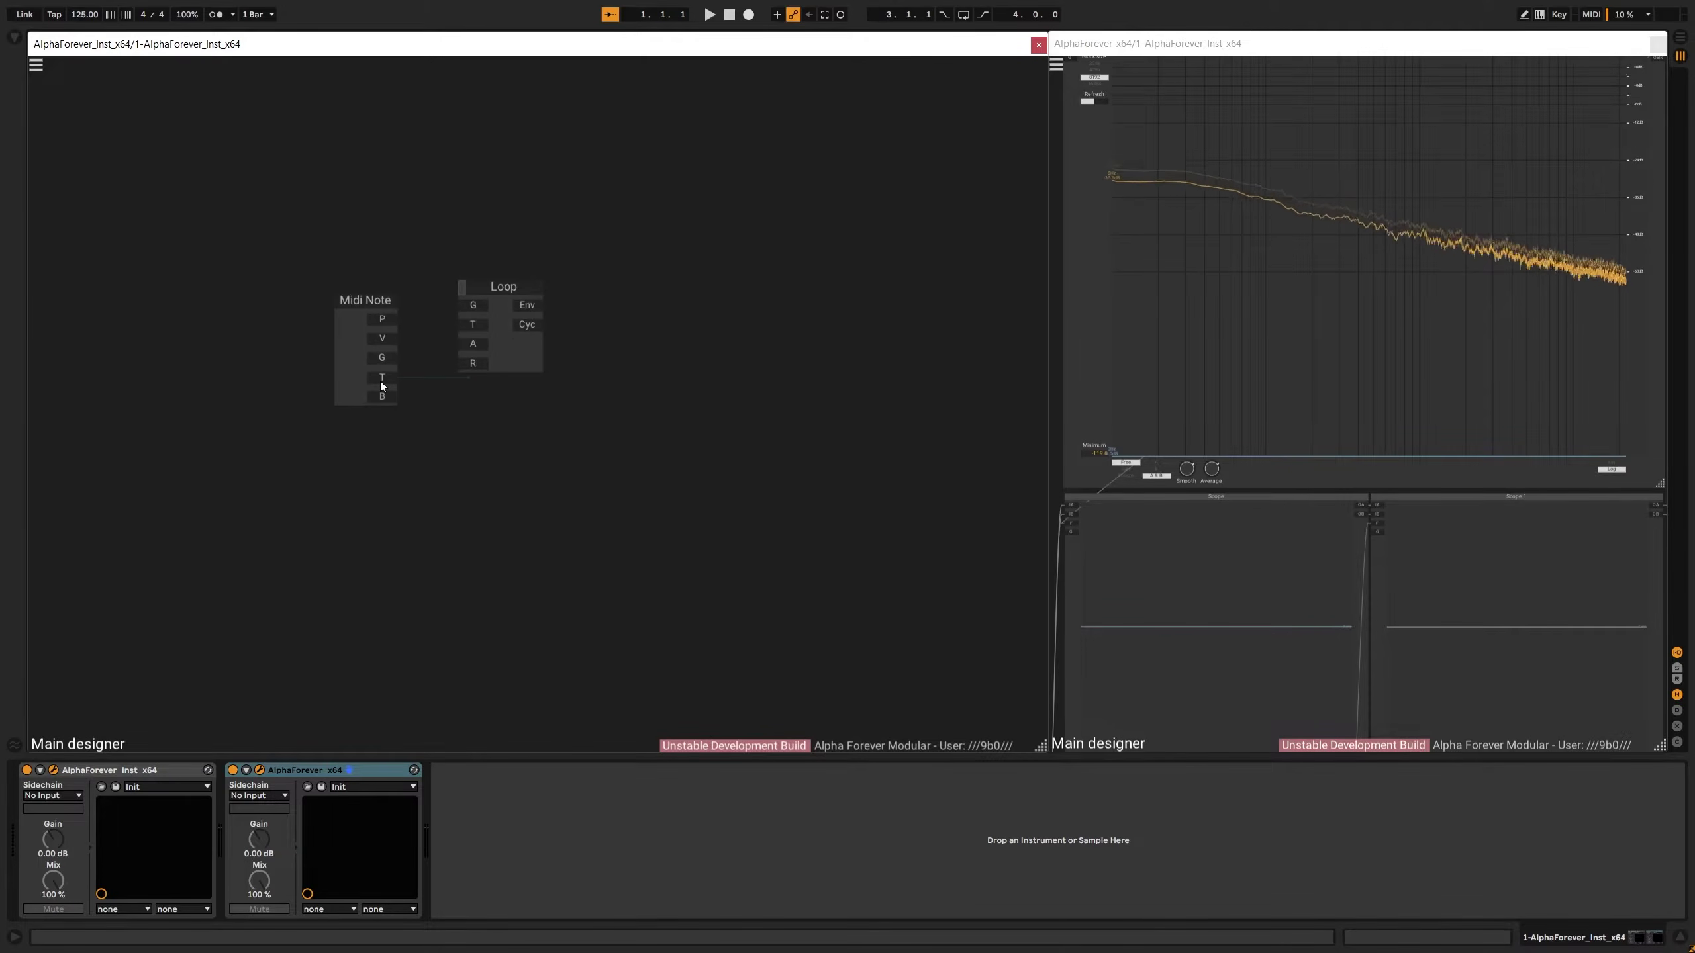
left_click_drag(380, 382, 470, 322)
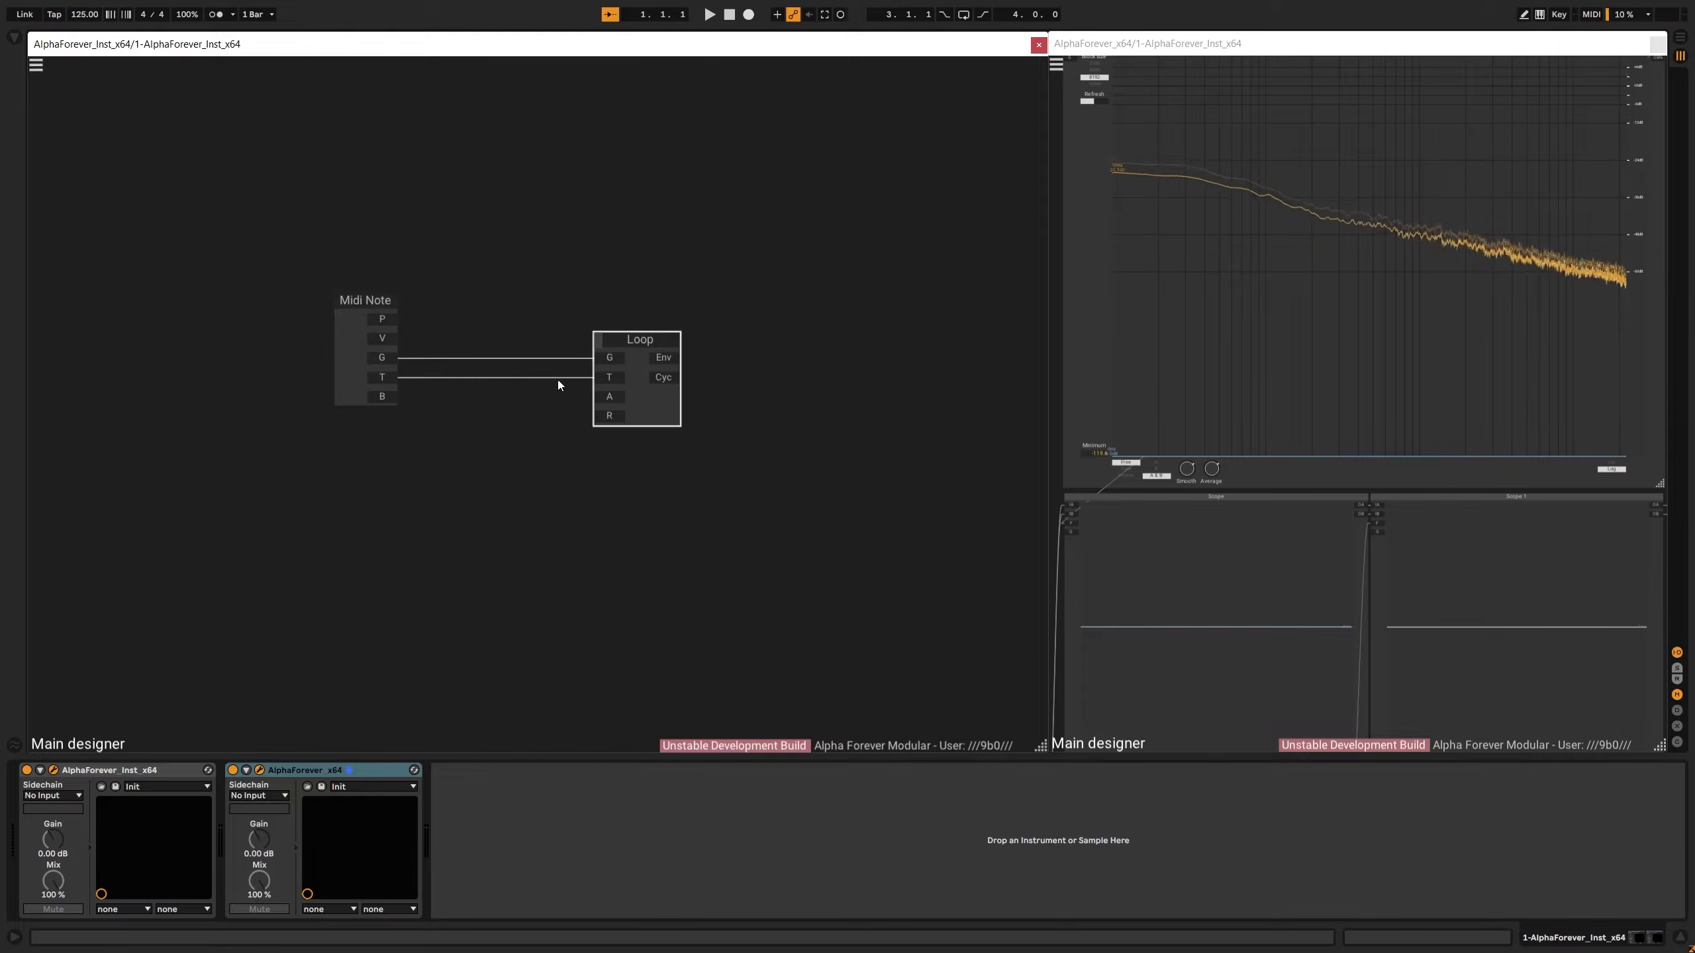
Create a knob for Loop's A input, connect it to the R input as well, and set its maximum to 500
left_click(603, 398)
left_click_drag(555, 378, 505, 381)
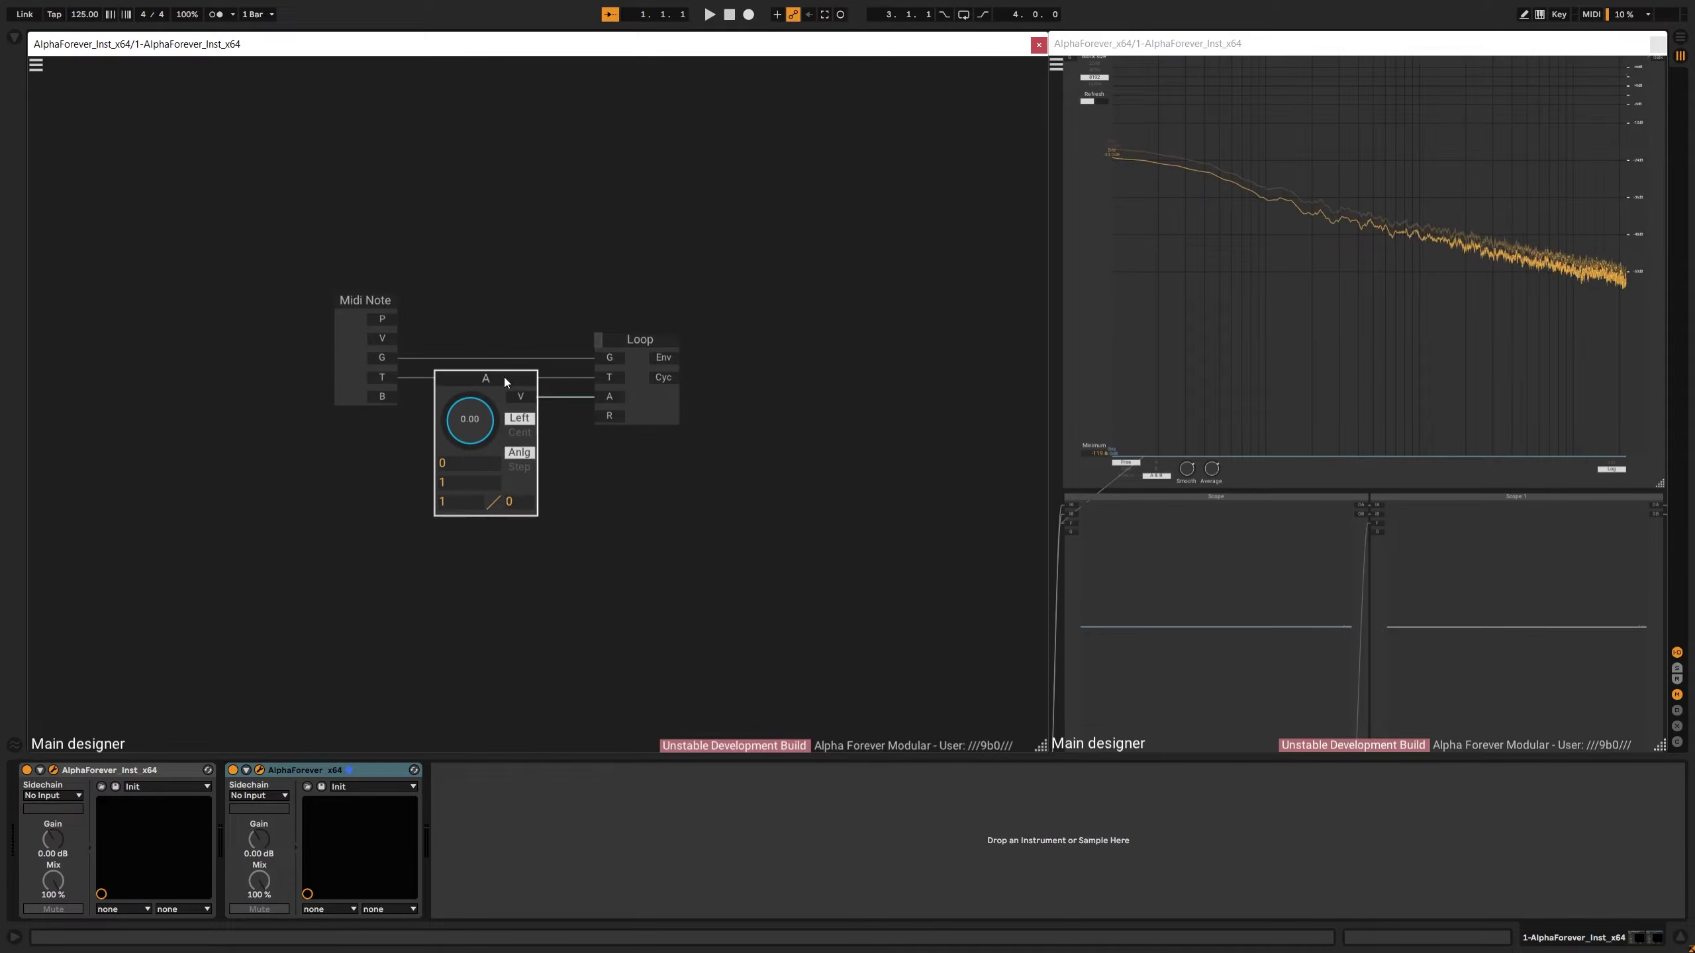
double_click(456, 481)
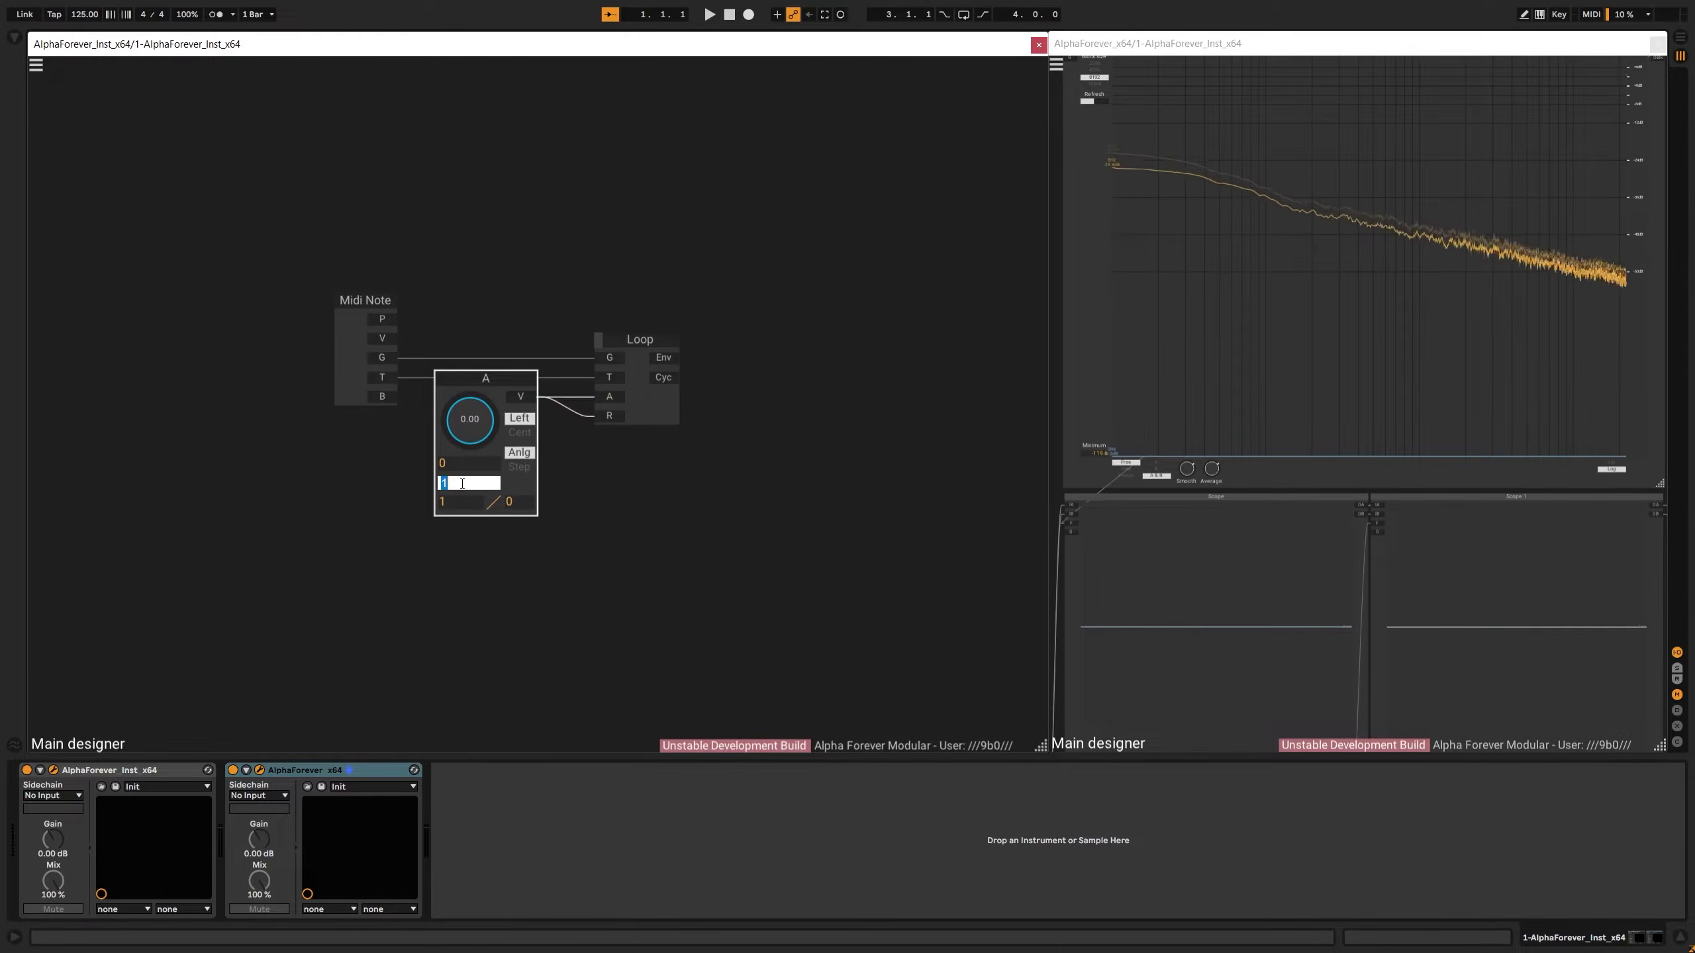
type("500")
left_click(654, 445)
Add a Scope module and feed its IA input from Loop's Env output
right_click(661, 354)
type("sc")
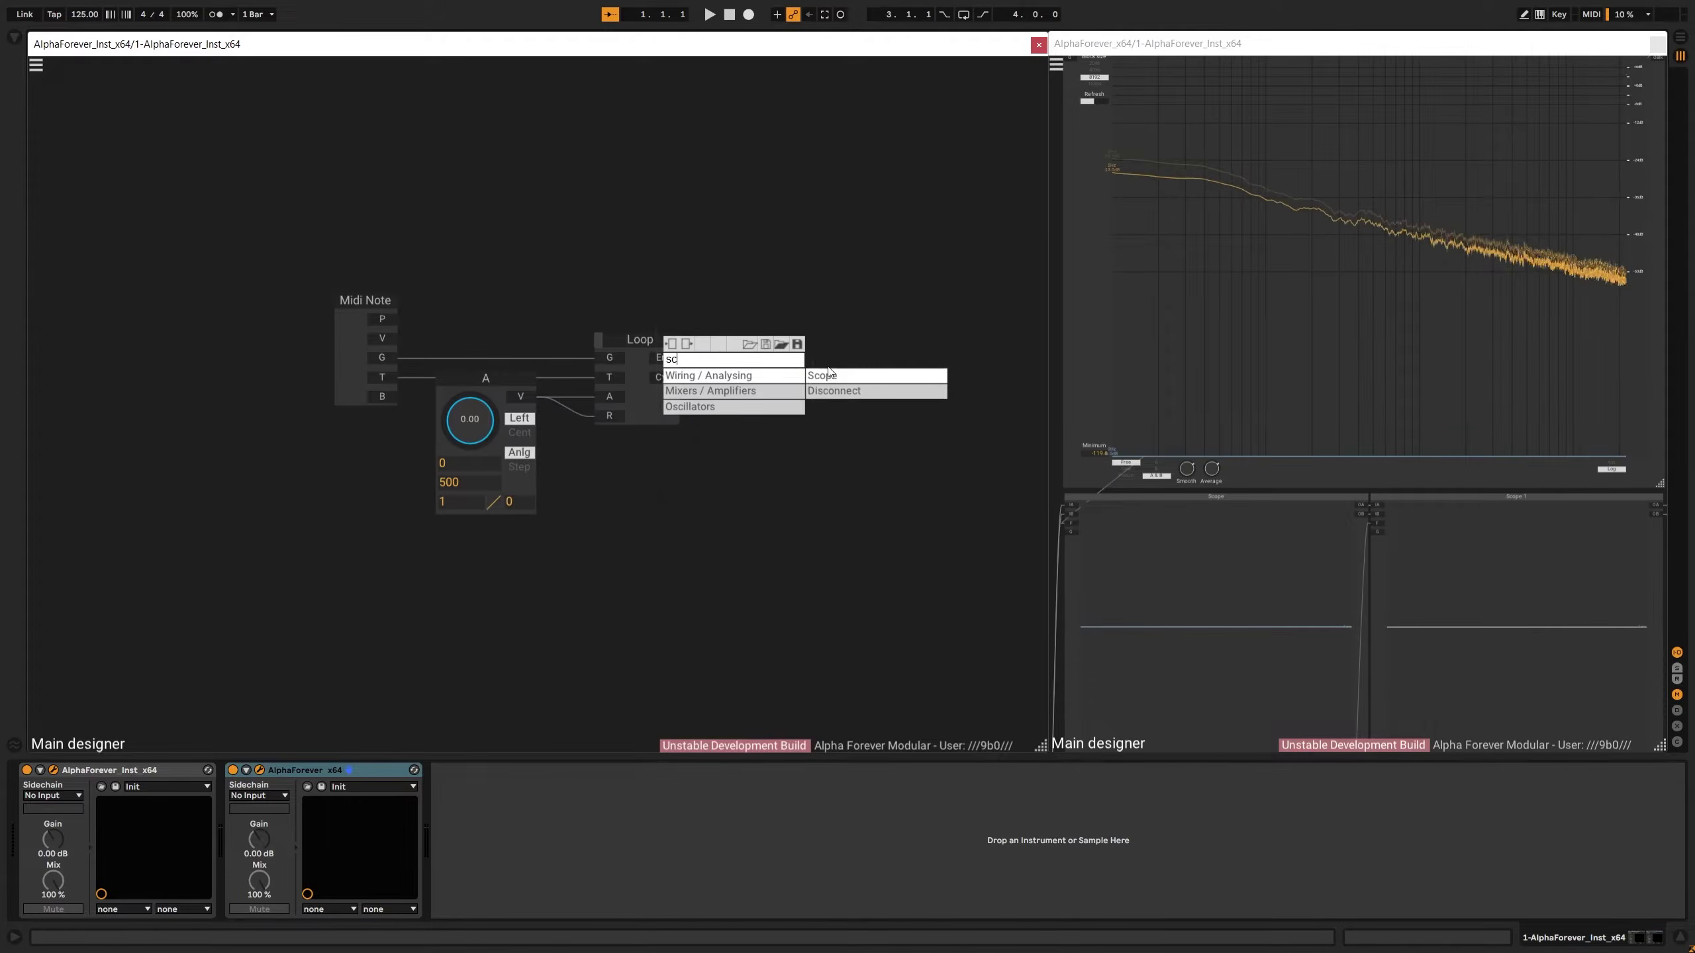
left_click(832, 376)
left_click_drag(847, 281, 446, 236)
Feed Scope's OA into a new Gain Lin module with outputs O1 and O2, and set its volume to 0.00
left_click(705, 315)
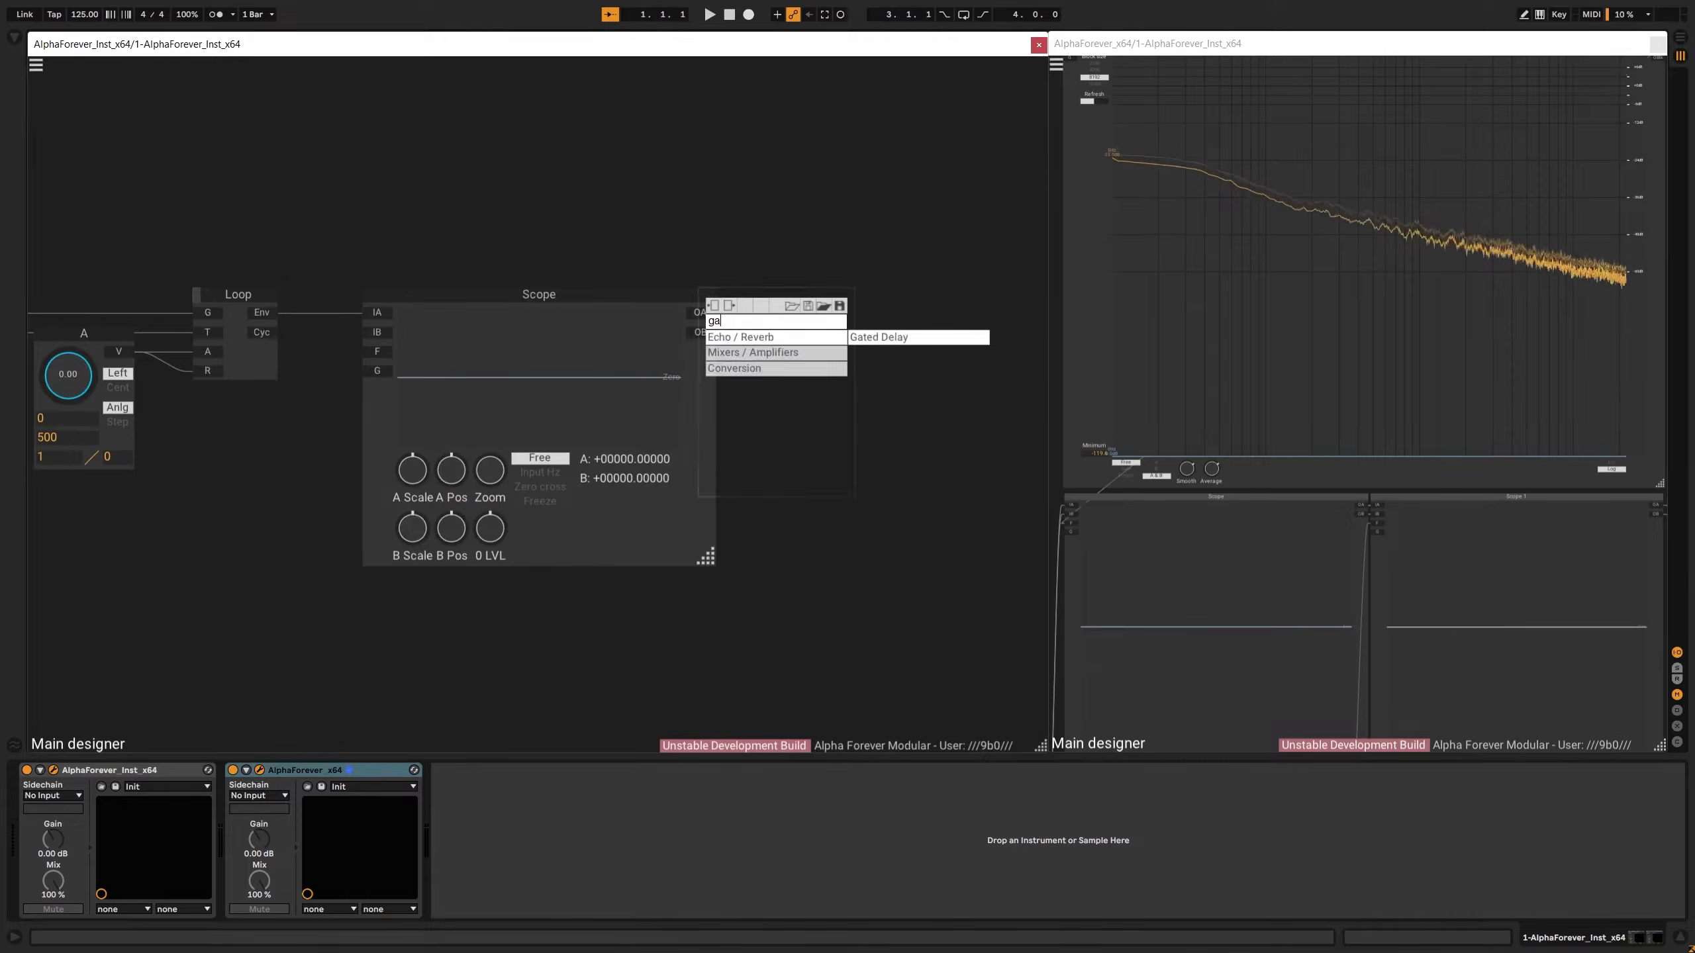
left_click(861, 339)
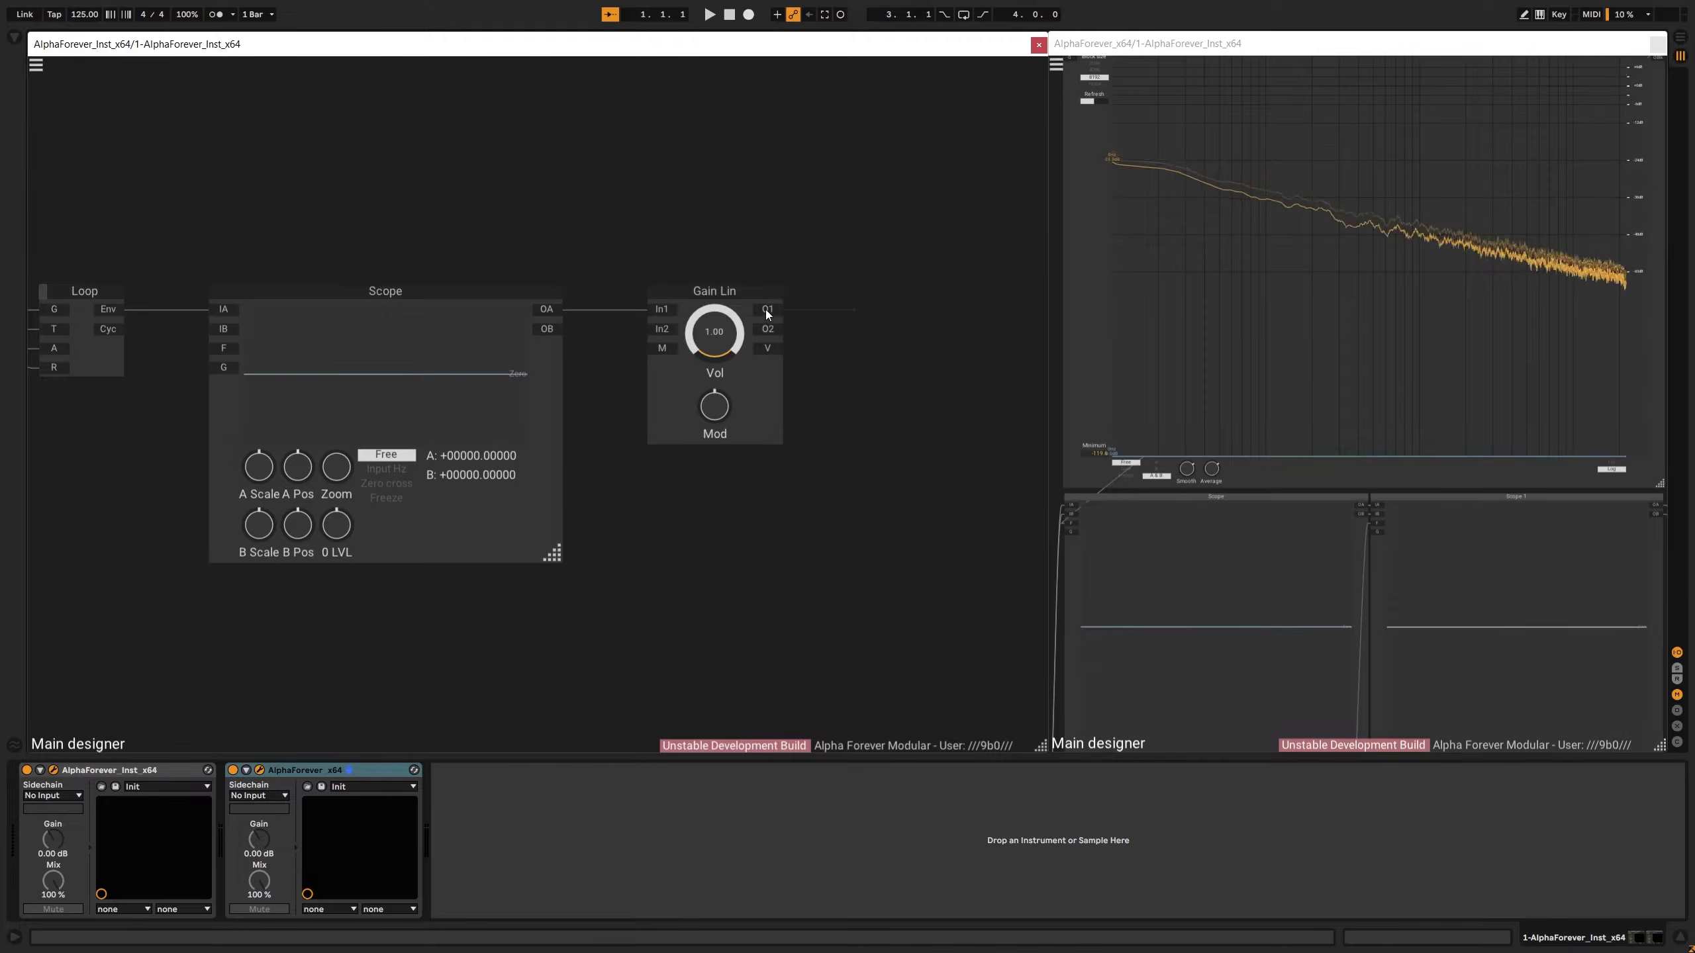
double_click(765, 310)
double_click(768, 327)
left_click_drag(864, 316, 949, 316)
left_click(734, 426)
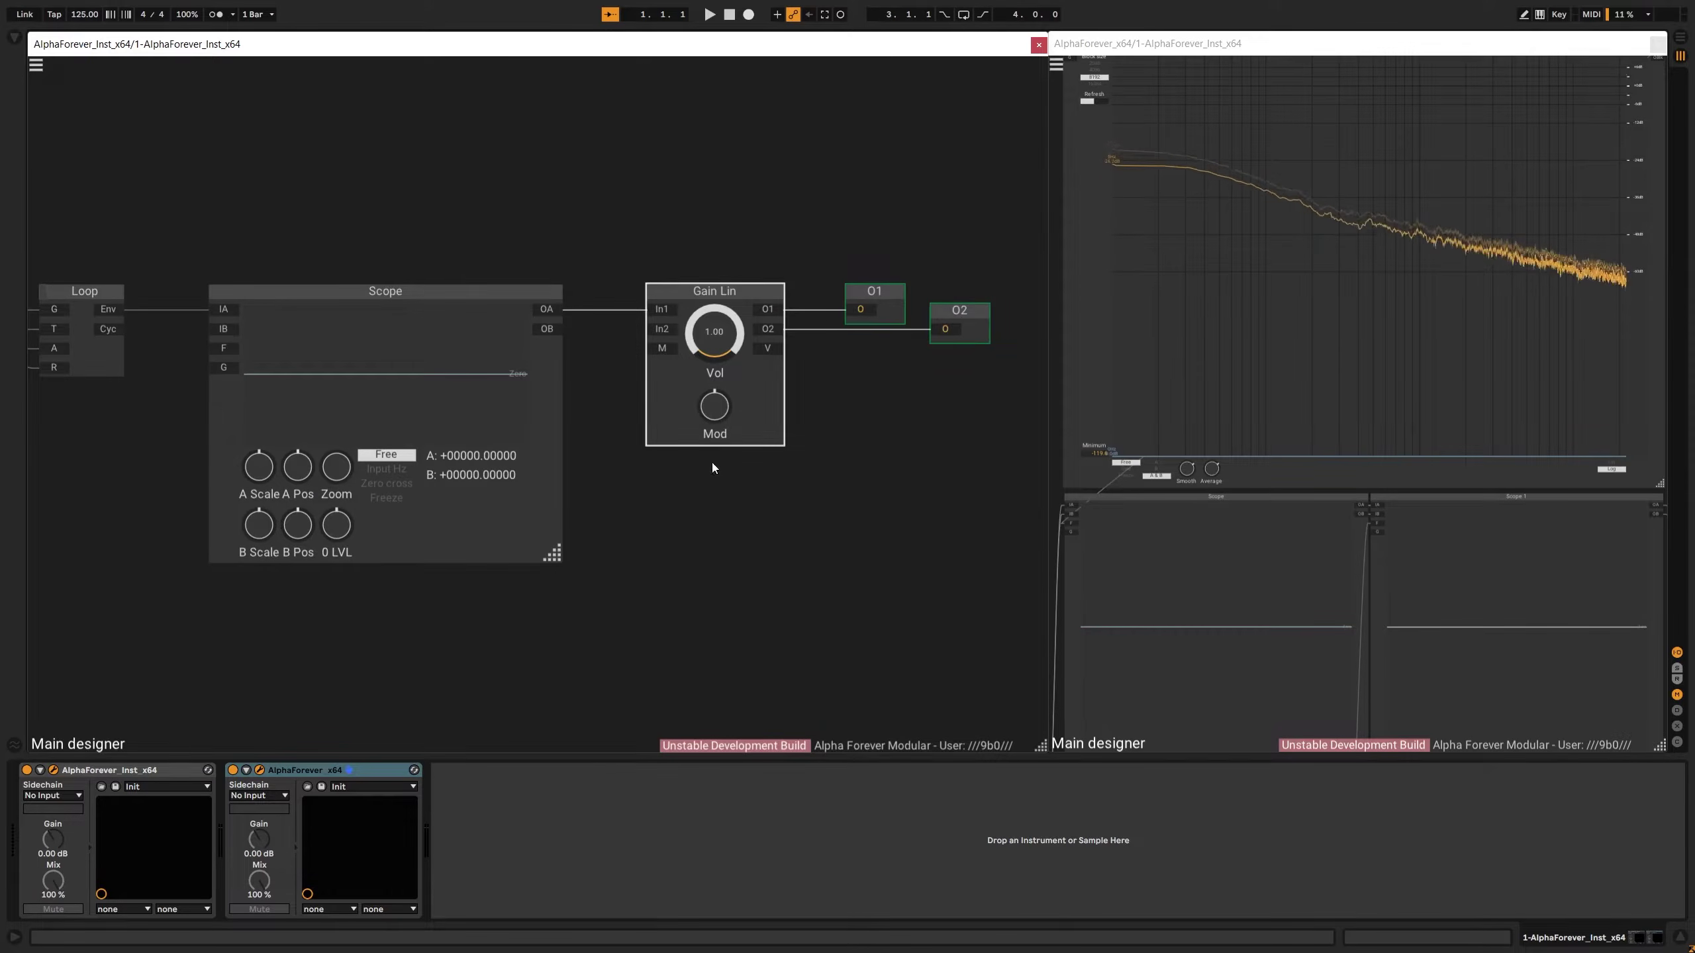
left_click_drag(723, 446, 714, 497)
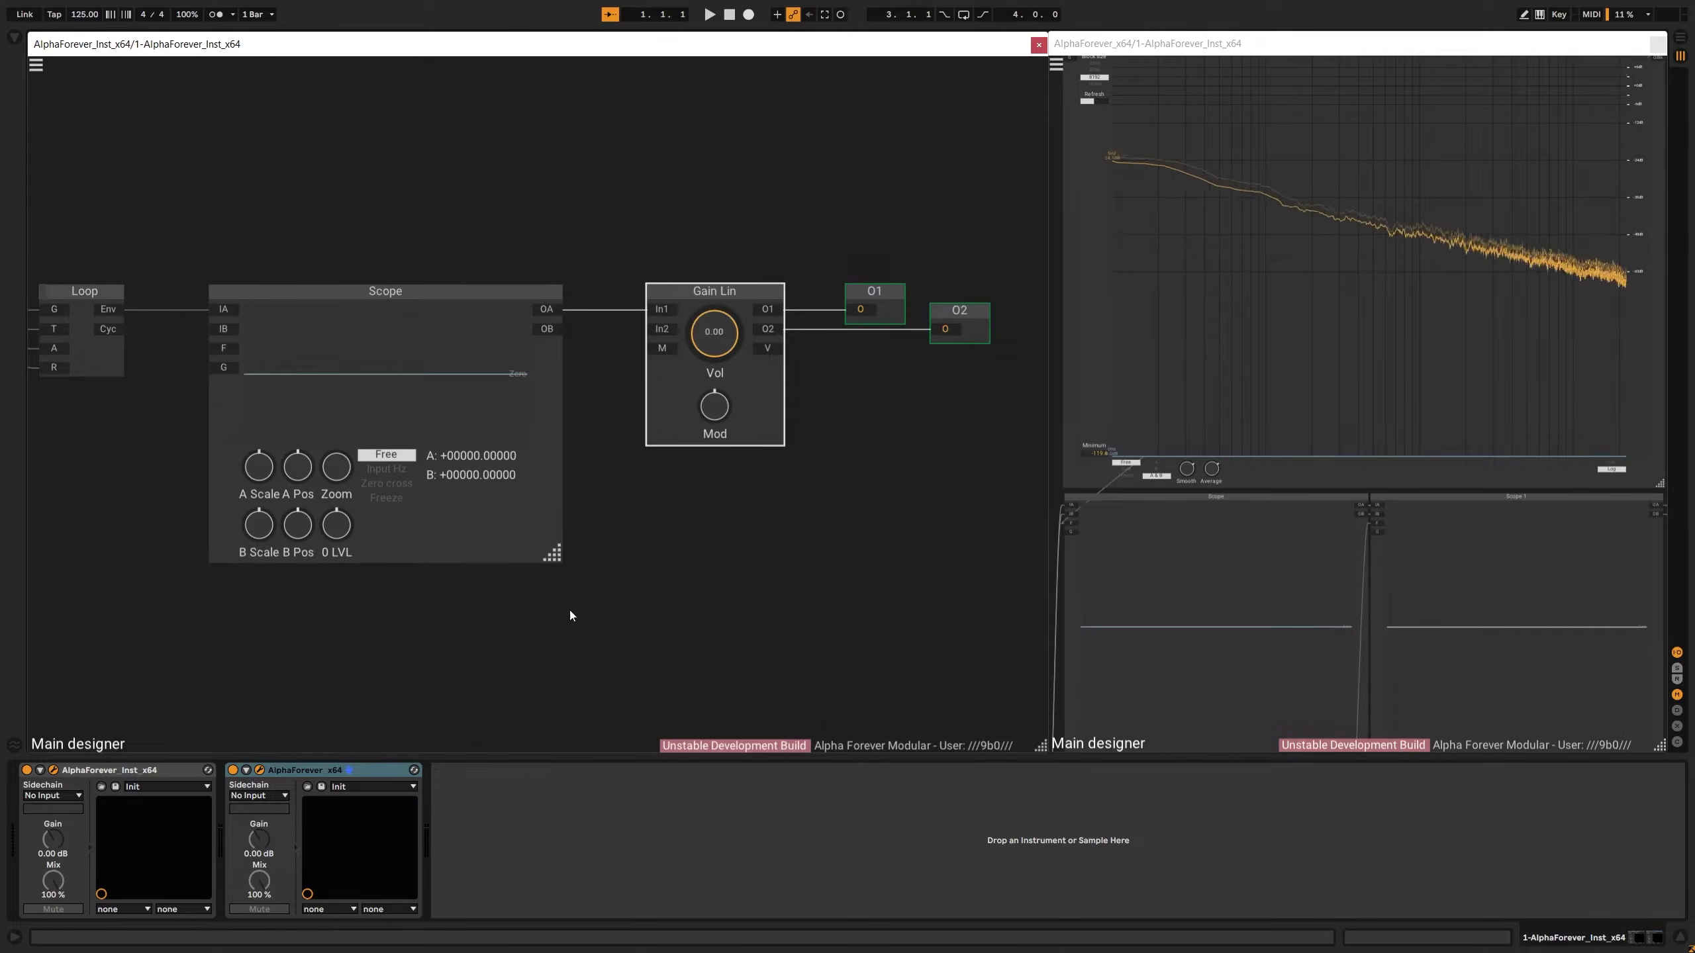
Feed Scope's F input from a new constant of 1 placed above Loop, and switch Scope to Input Hz
left_click_drag(569, 609, 840, 622)
double_click(494, 361)
left_click_drag(399, 340, 419, 243)
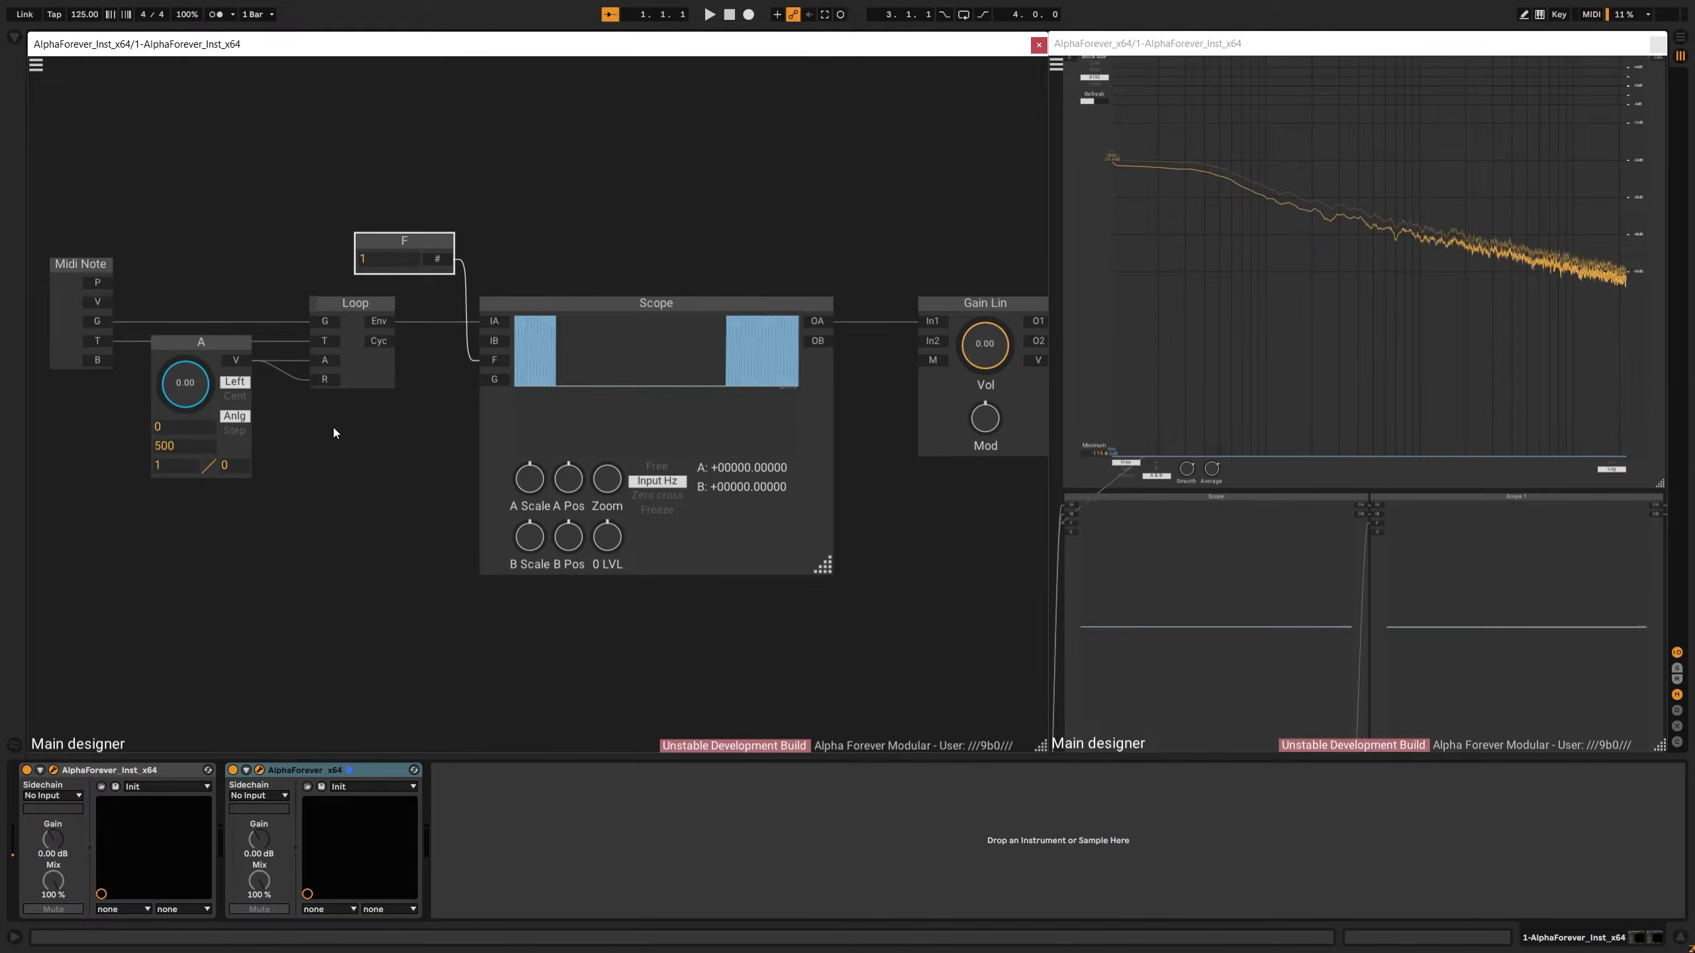
Connect Loop's Cyc output to Scope's IB input and turn the A knob to 82.00
mouse_move(190, 390)
left_mouse_down()
mouse_move(201, 344)
mouse_move(202, 362)
left_mouse_up()
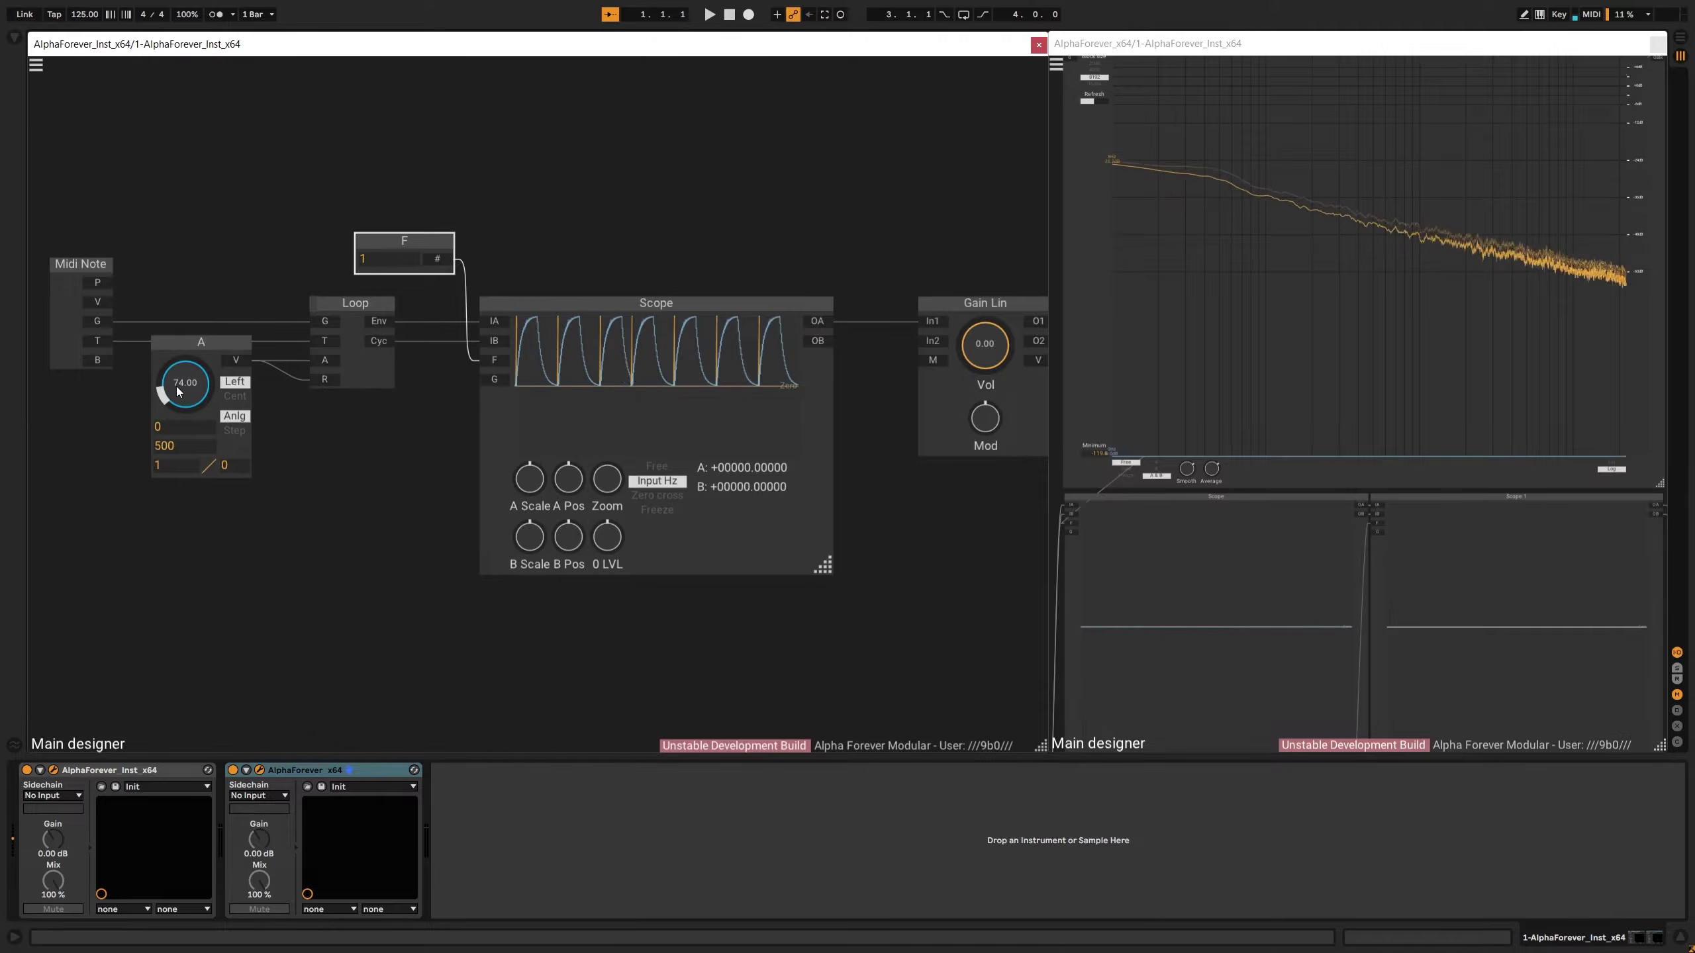
mouse_move(178, 387)
left_mouse_down()
mouse_move(182, 367)
mouse_move(203, 389)
left_mouse_up()
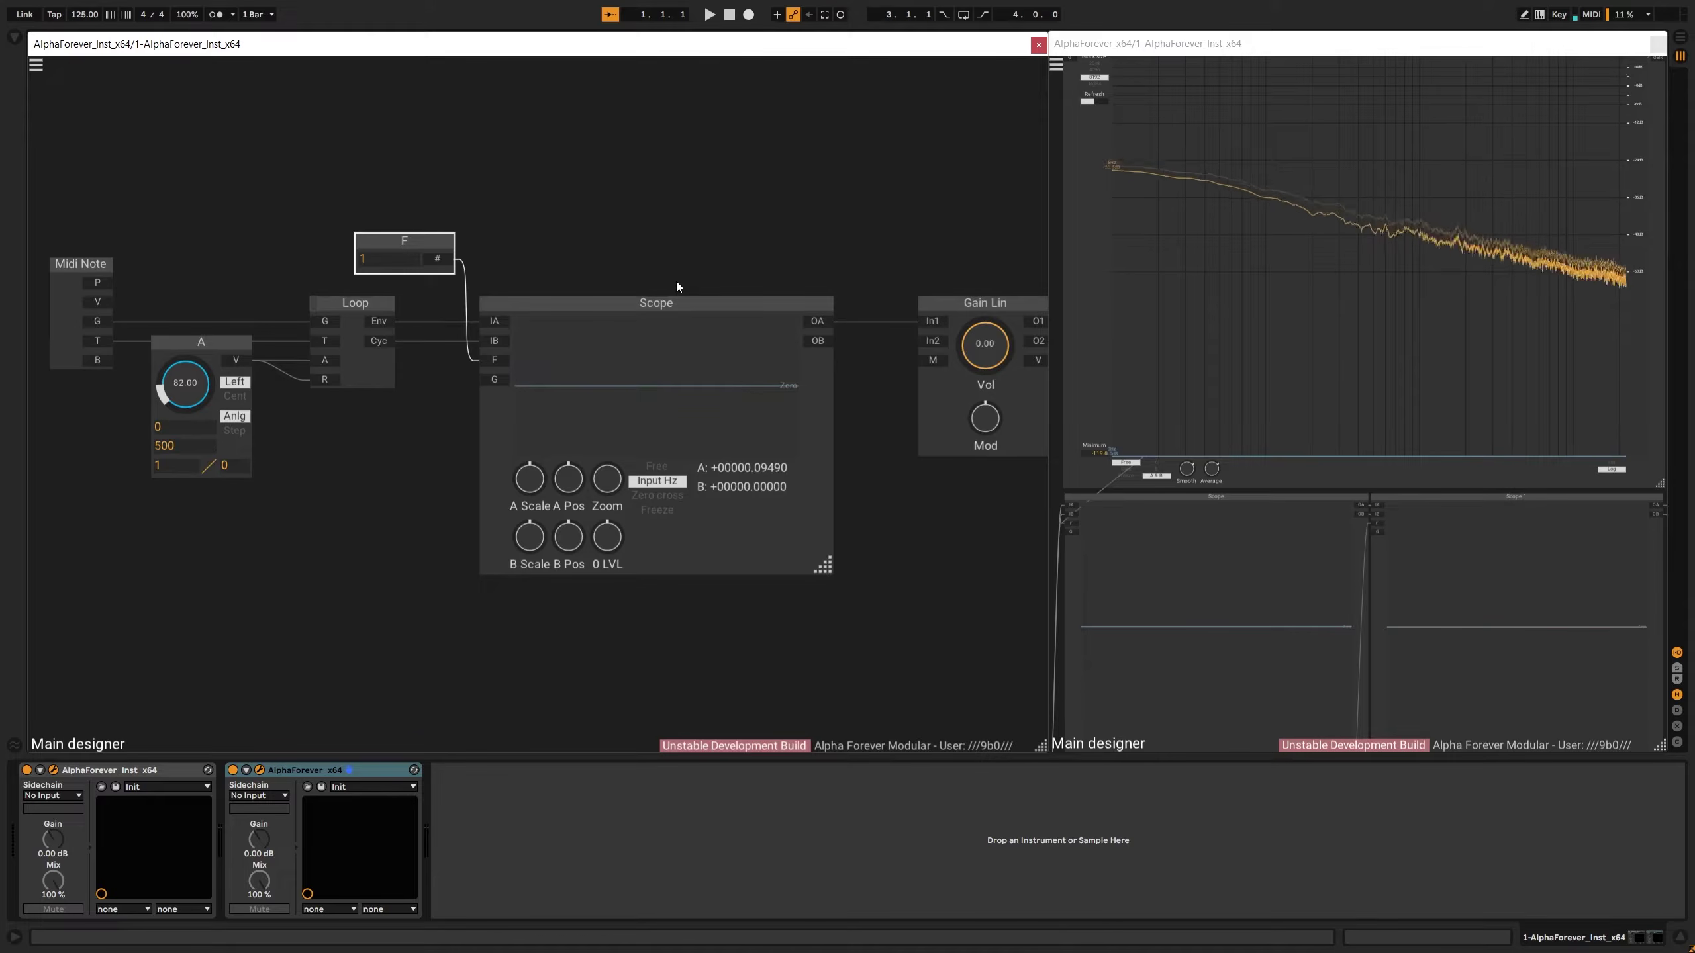
Delete the A knob and move the Loop module closer to Midi Note
left_click(194, 343)
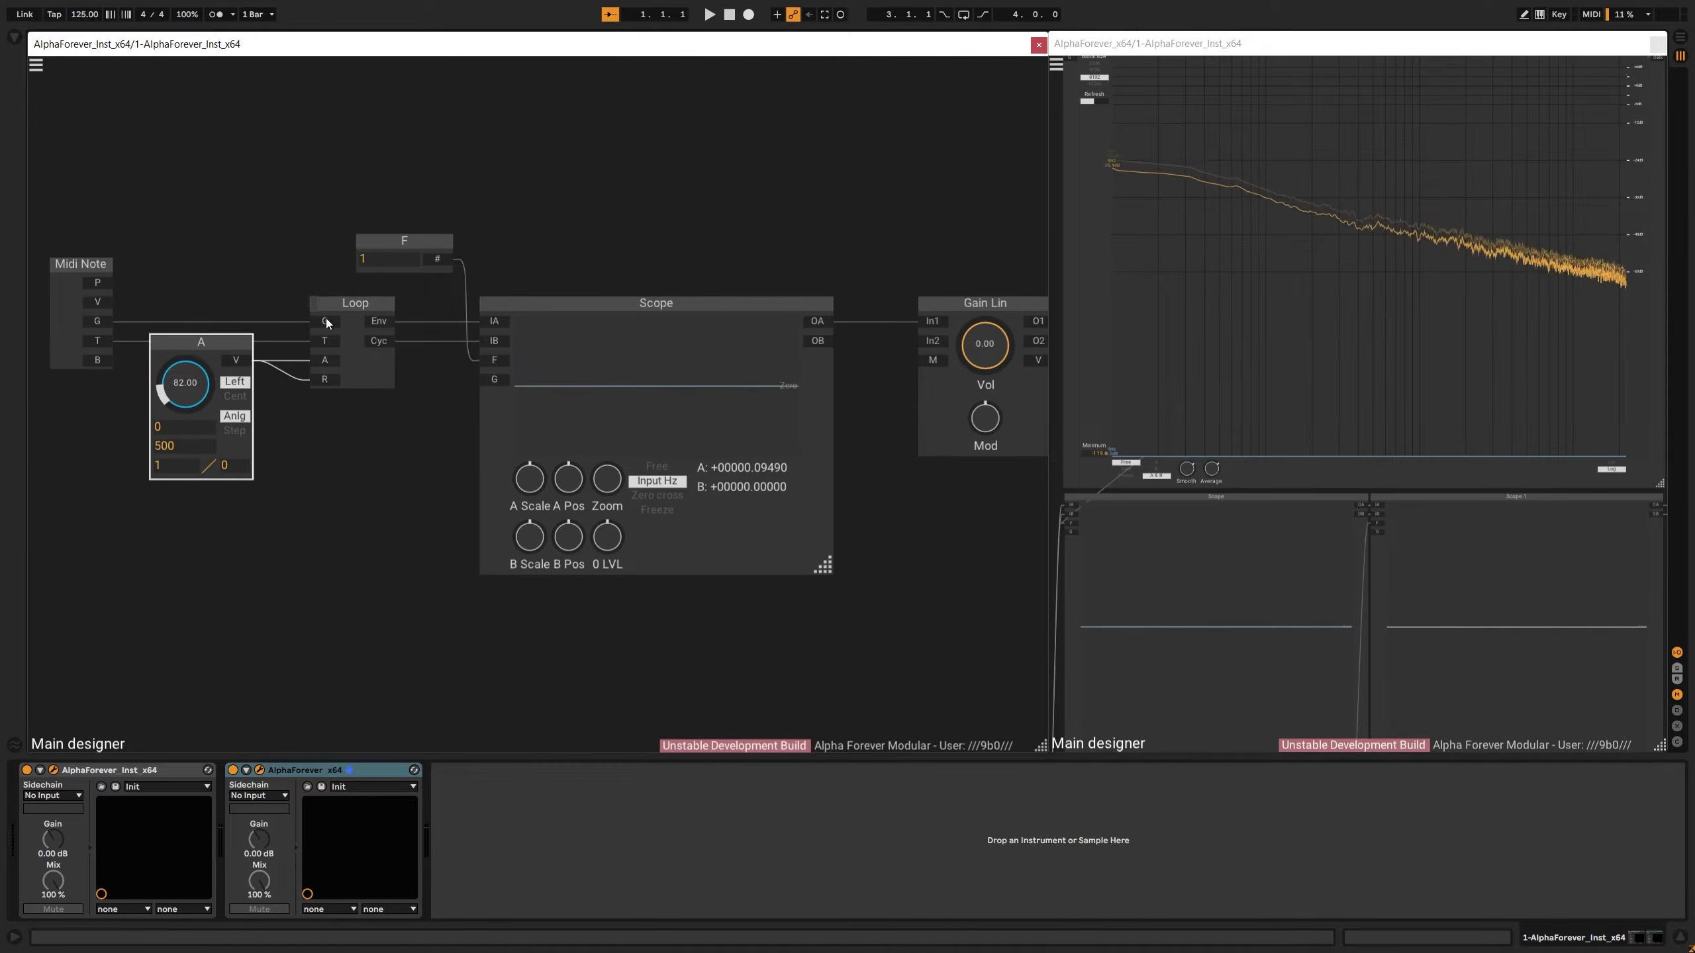
key("Delete")
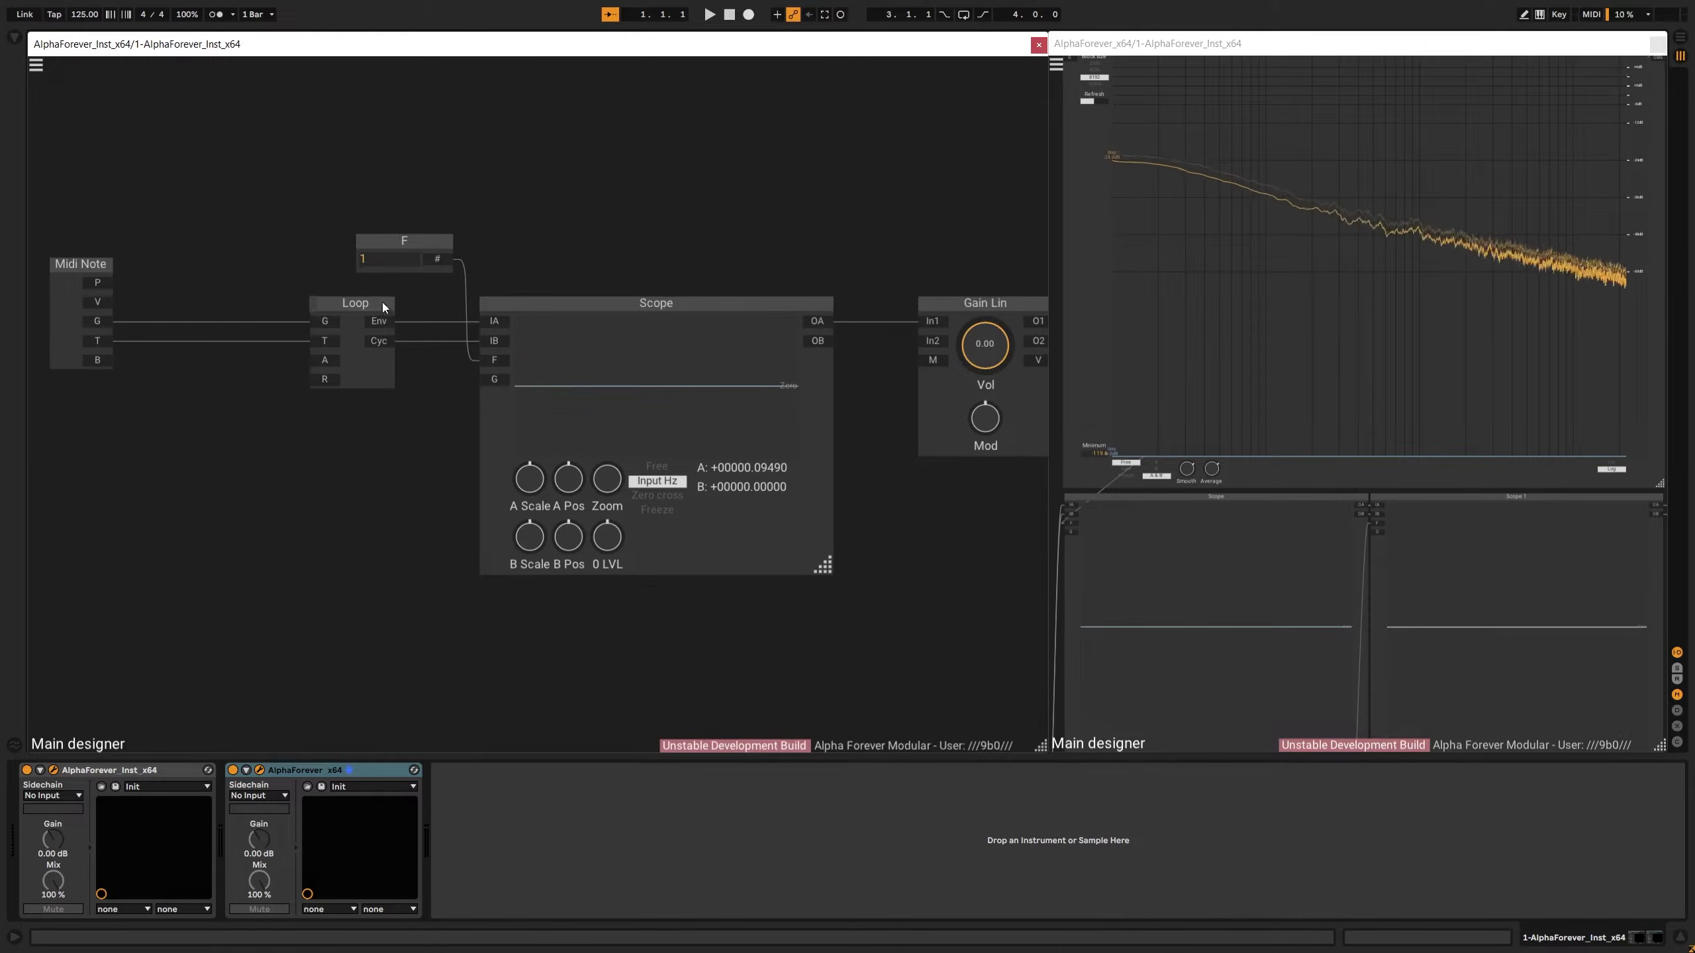
left_click_drag(371, 302, 308, 302)
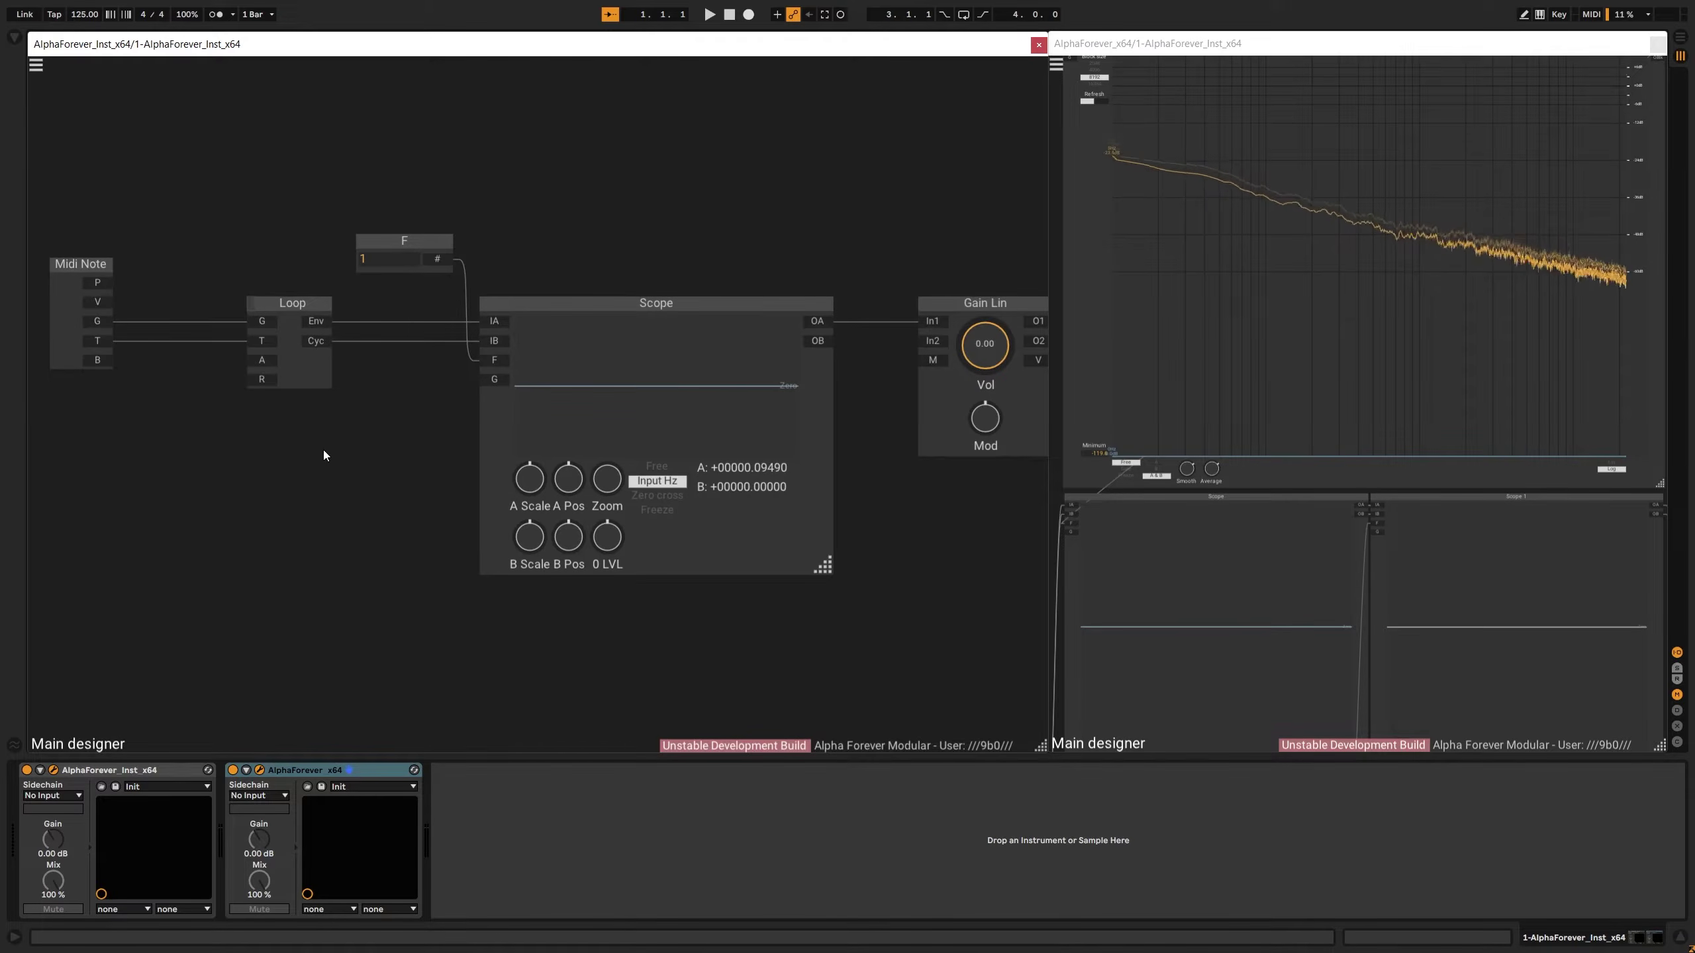
right_click(317, 421)
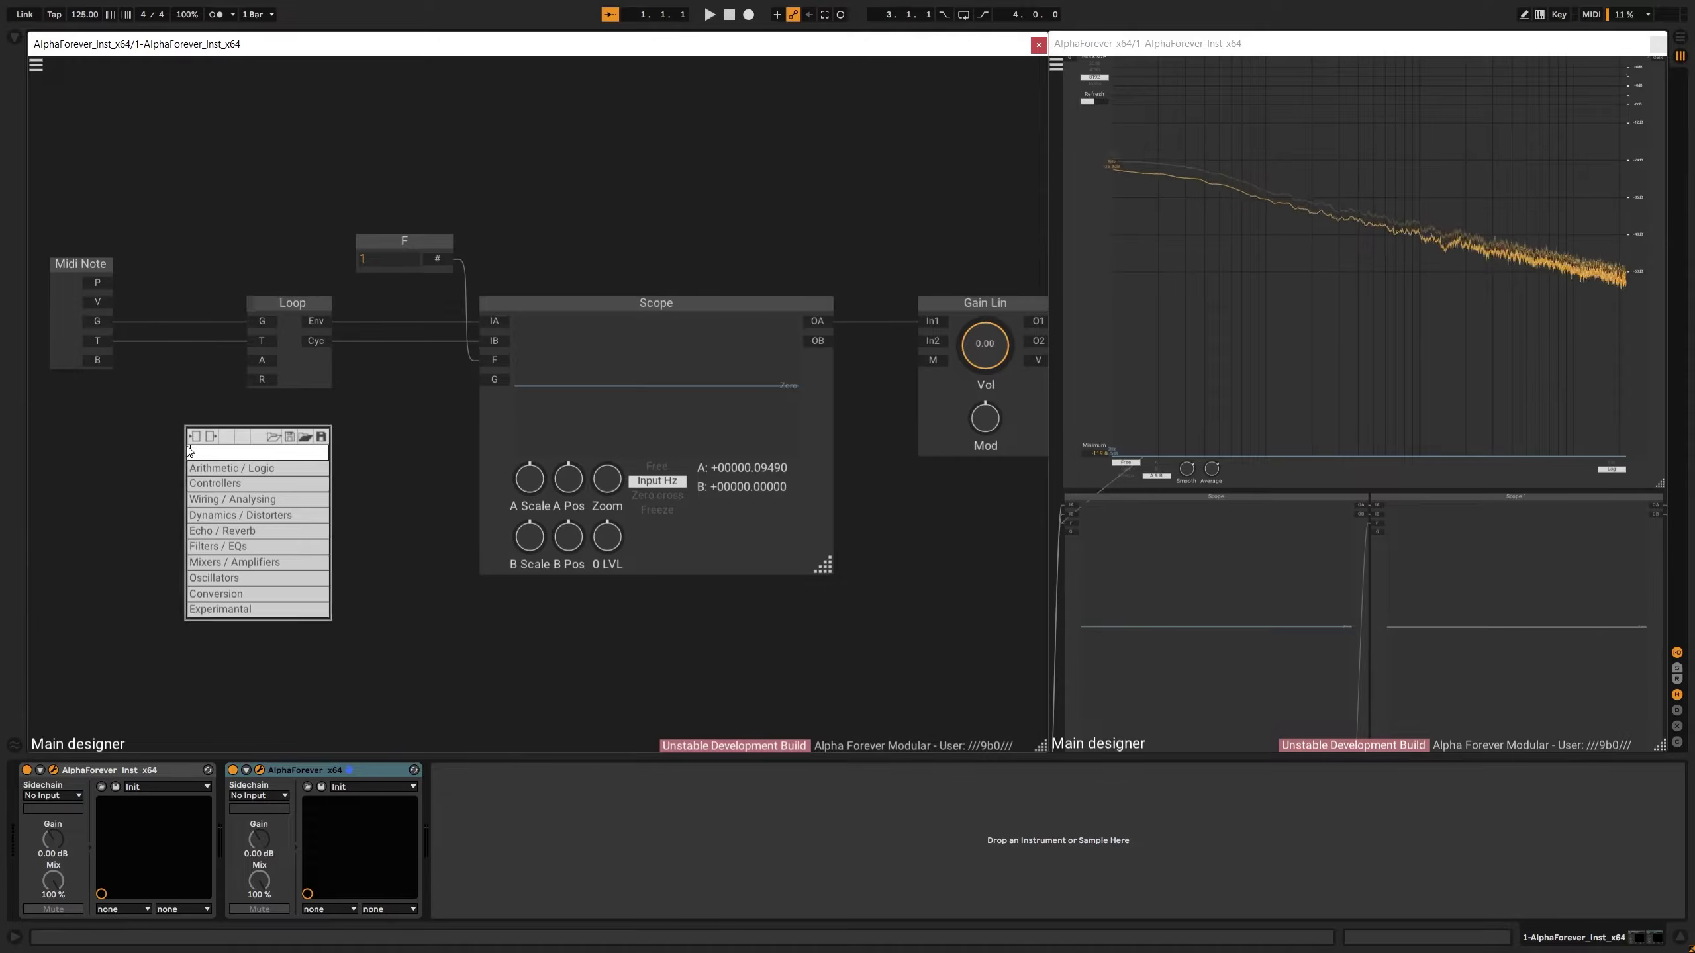
left_click(284, 396)
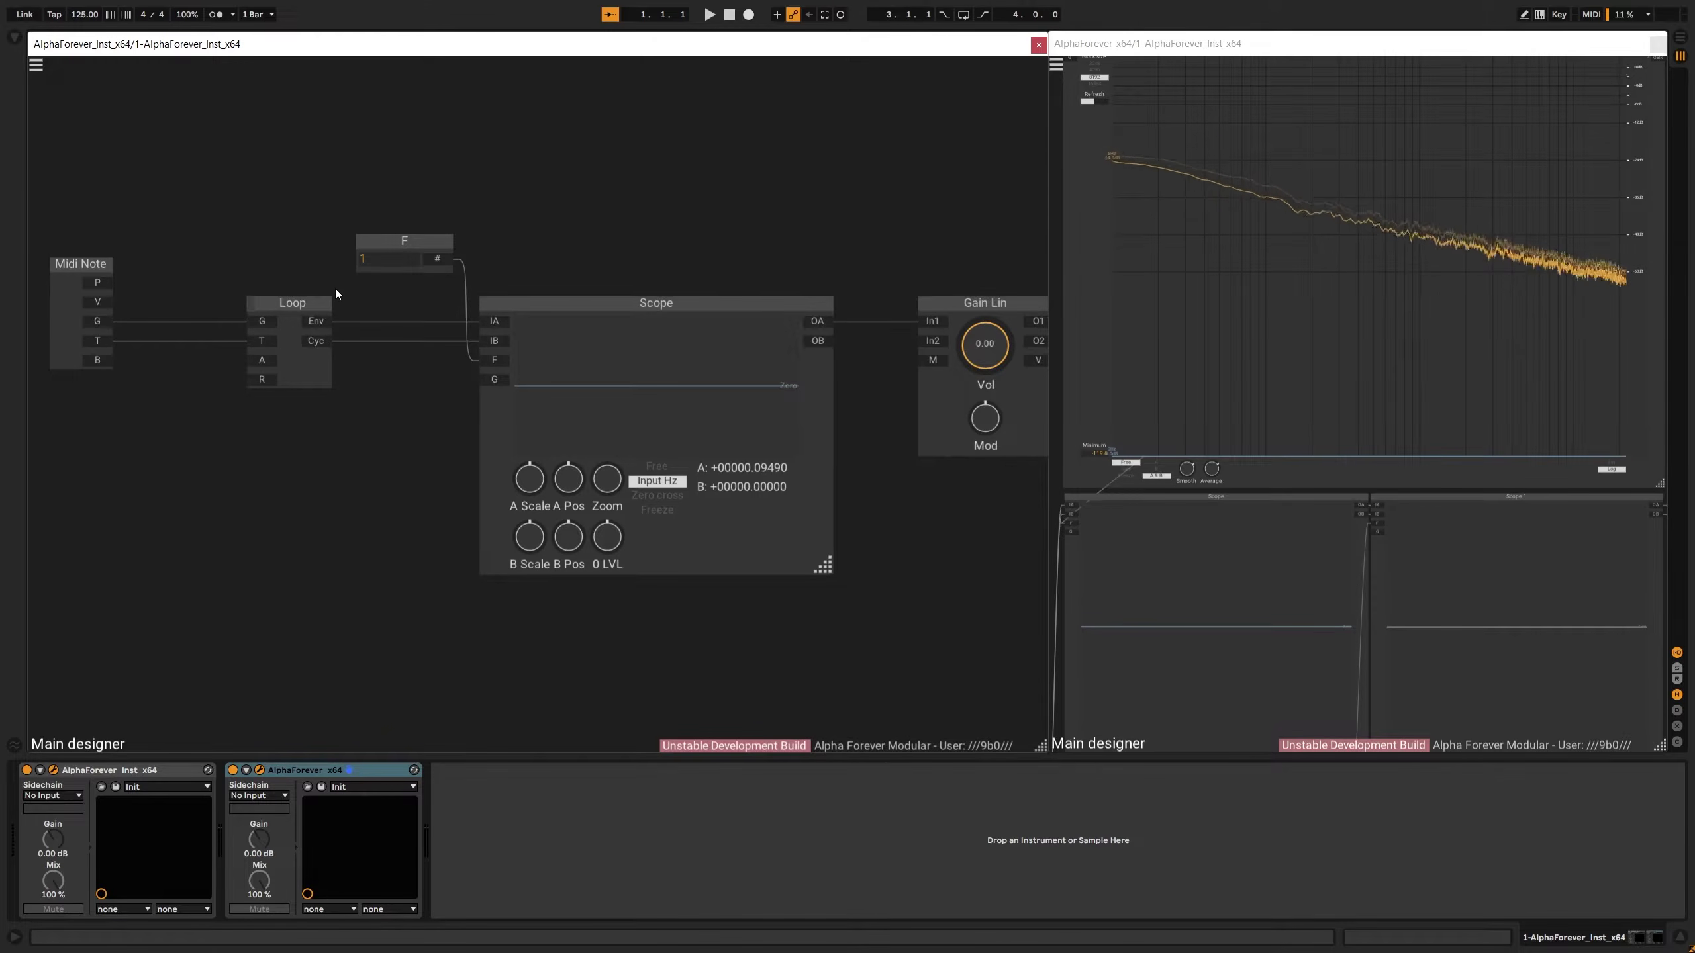
mouse_move(313, 341)
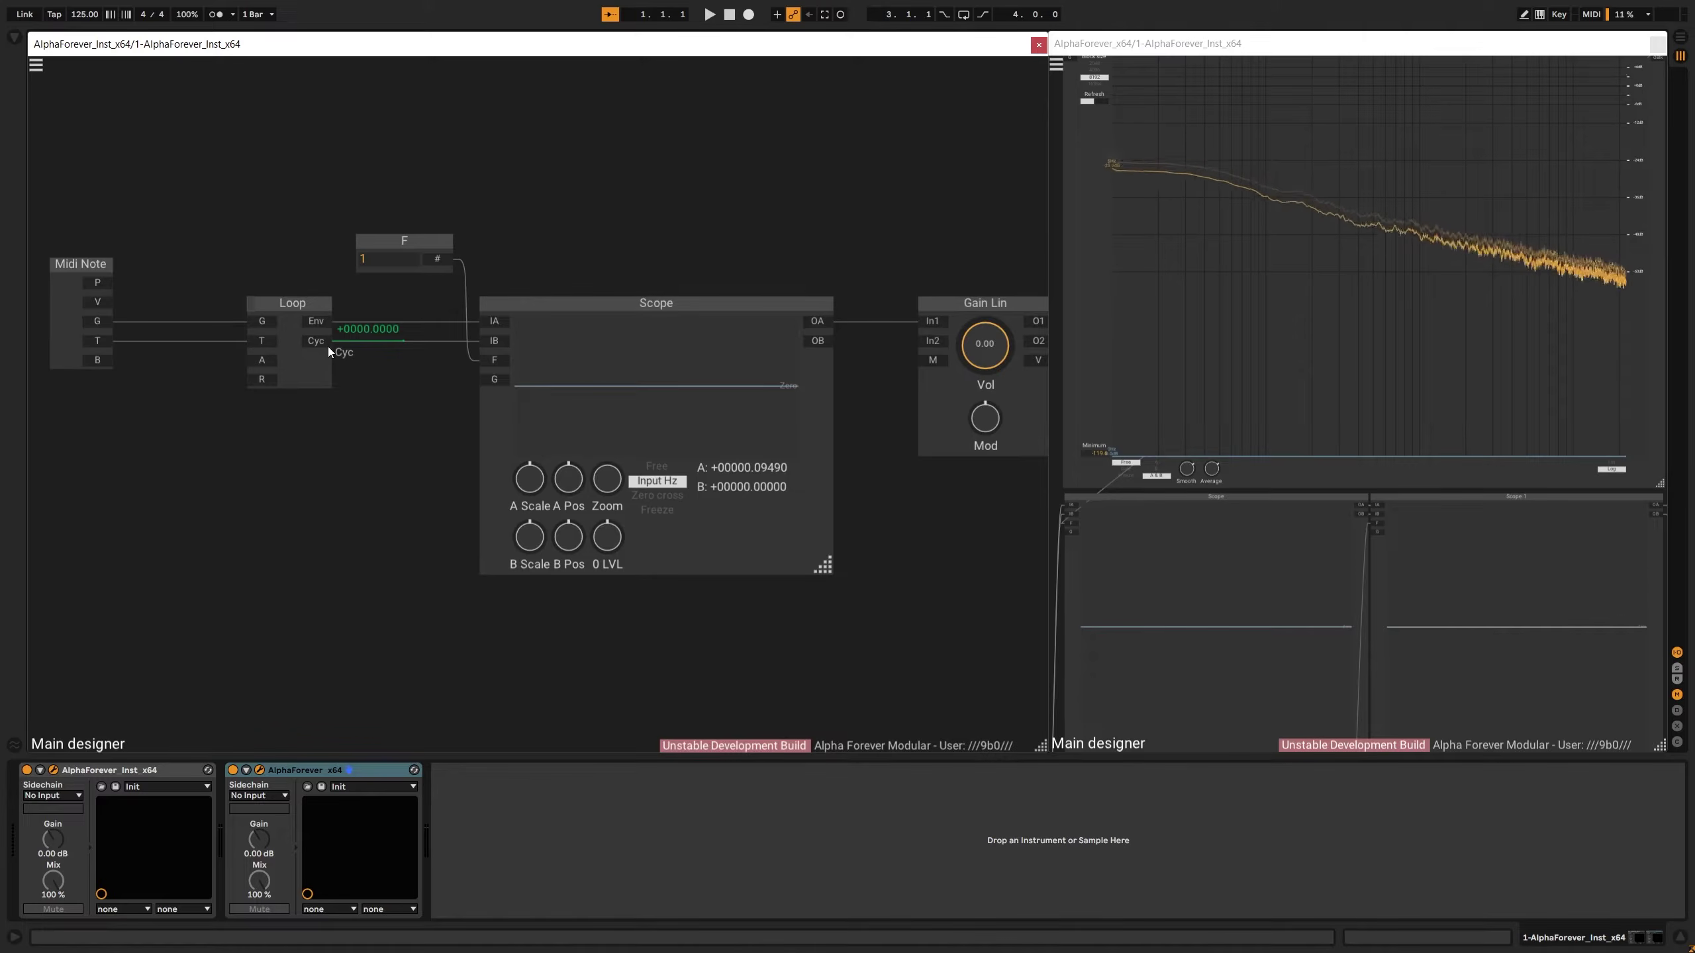
left_click_drag(303, 304, 223, 304)
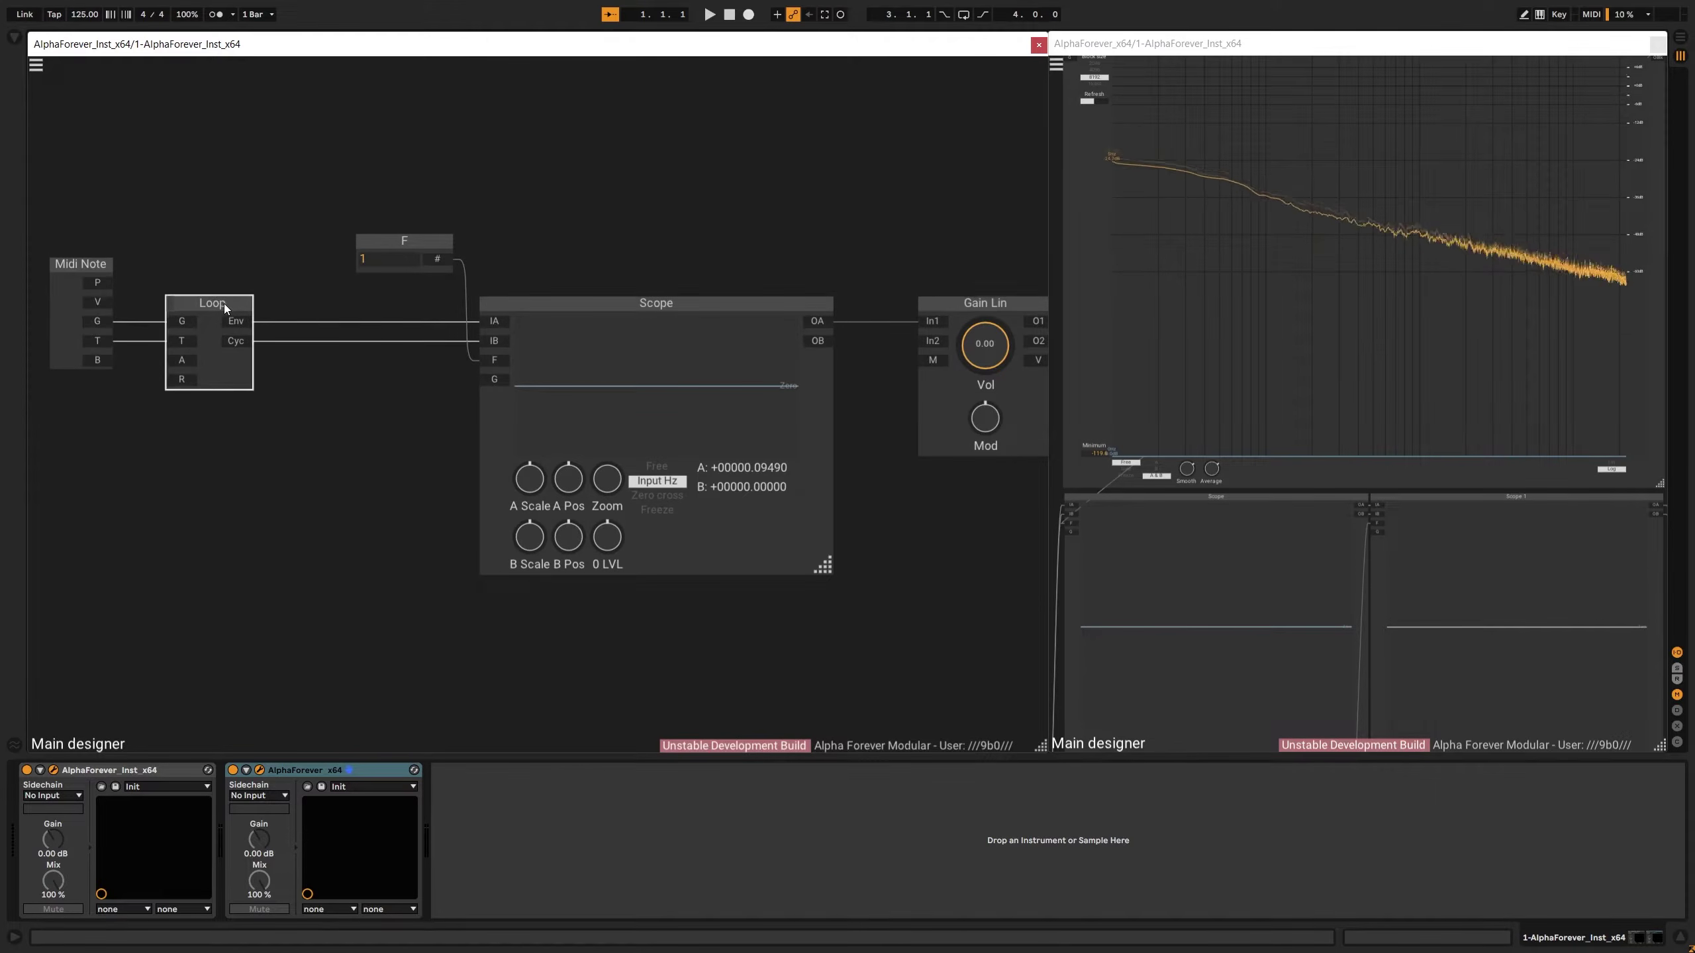
Add an OSC Sine module below Loop and feed its P input from a constant of 40
right_click(297, 433)
type("osc")
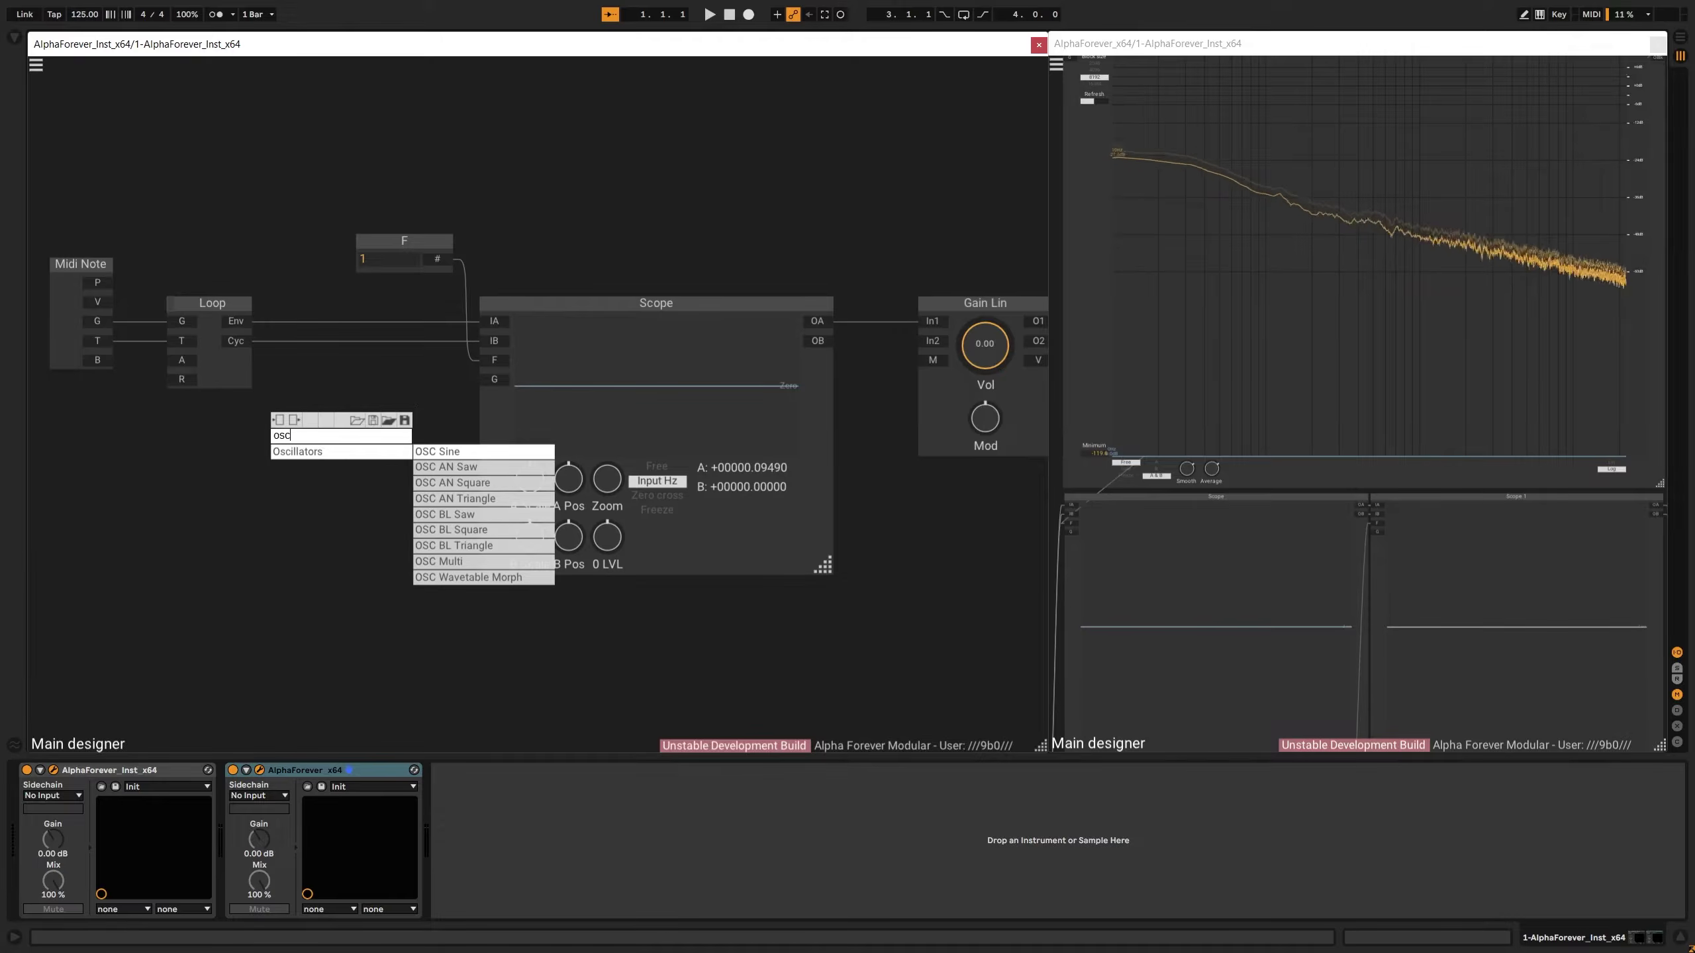
left_click(451, 450)
double_click(277, 427)
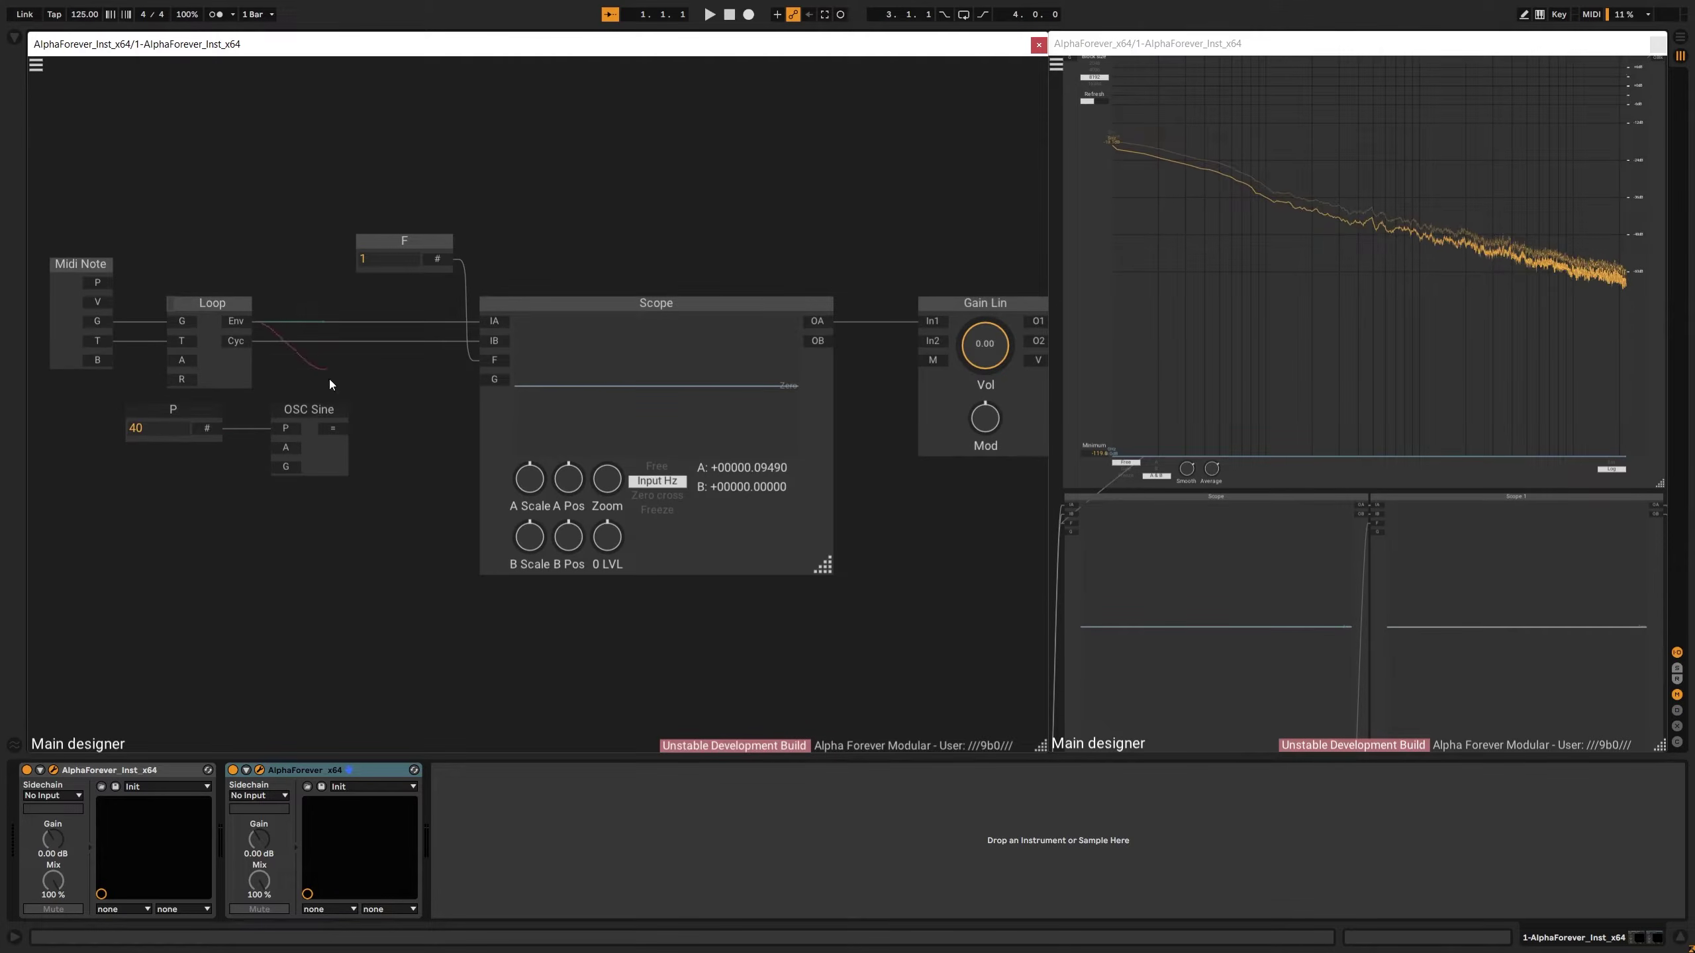
Connect Loop's Env to OSC Sine's A input and the oscillator's output to Scope's IA, with Gain Lin's volume raised to 0.32
left_click_drag(330, 385, 498, 322)
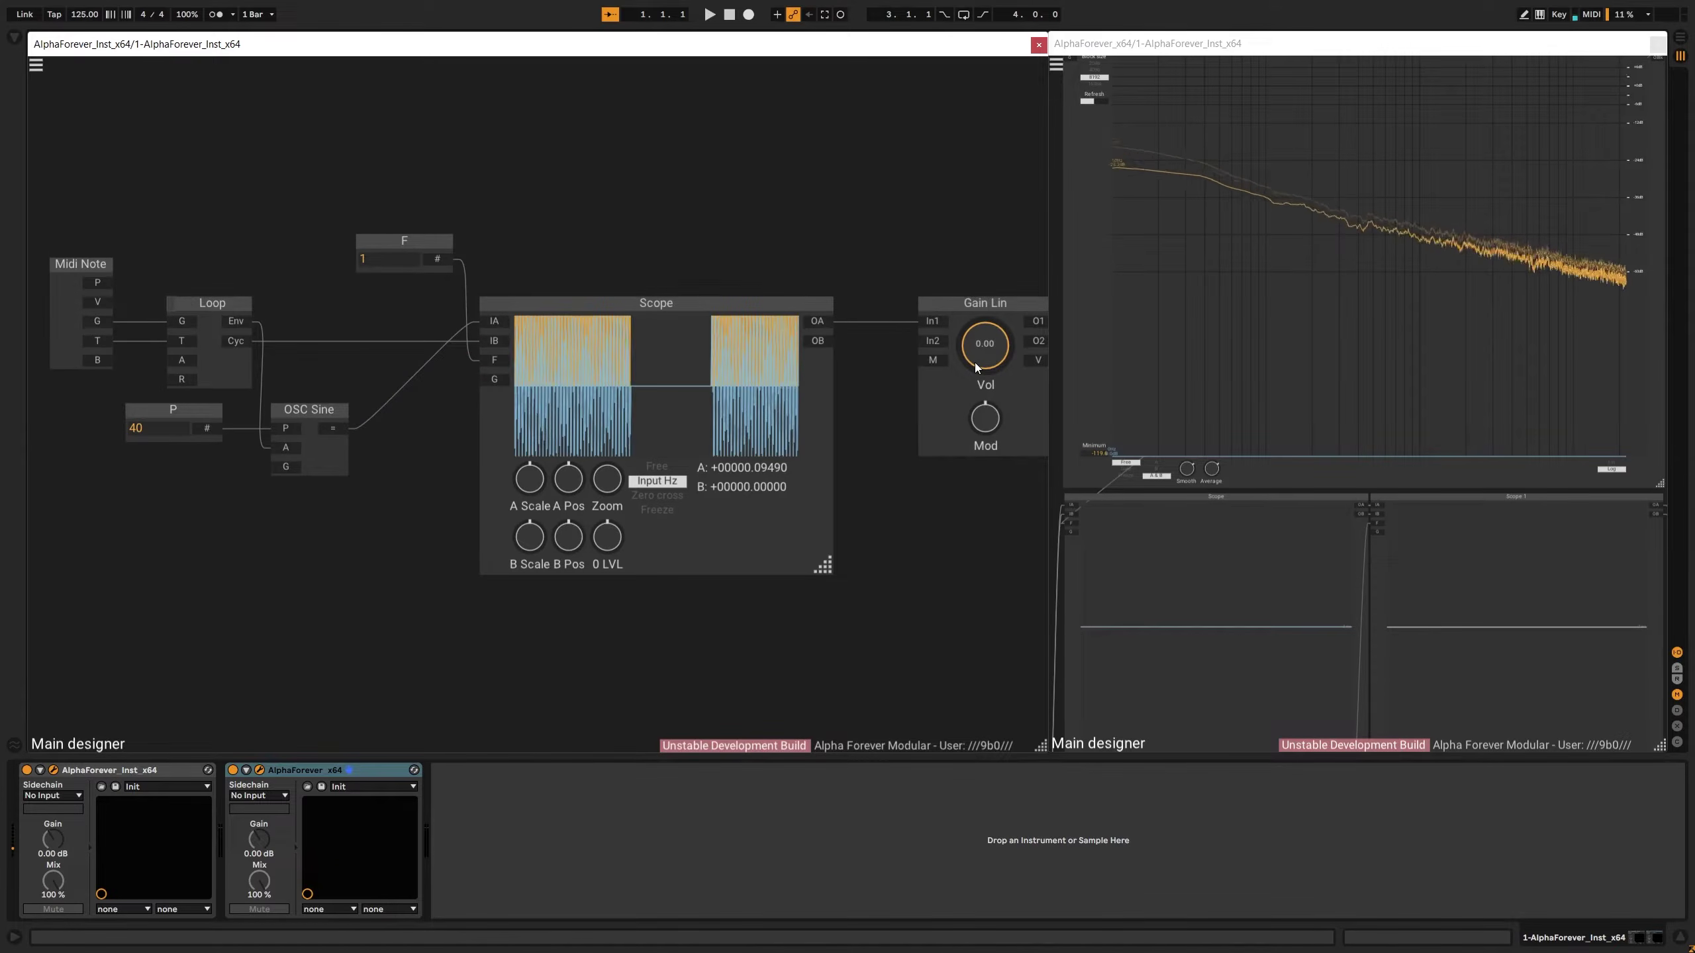
left_click_drag(973, 363, 985, 310)
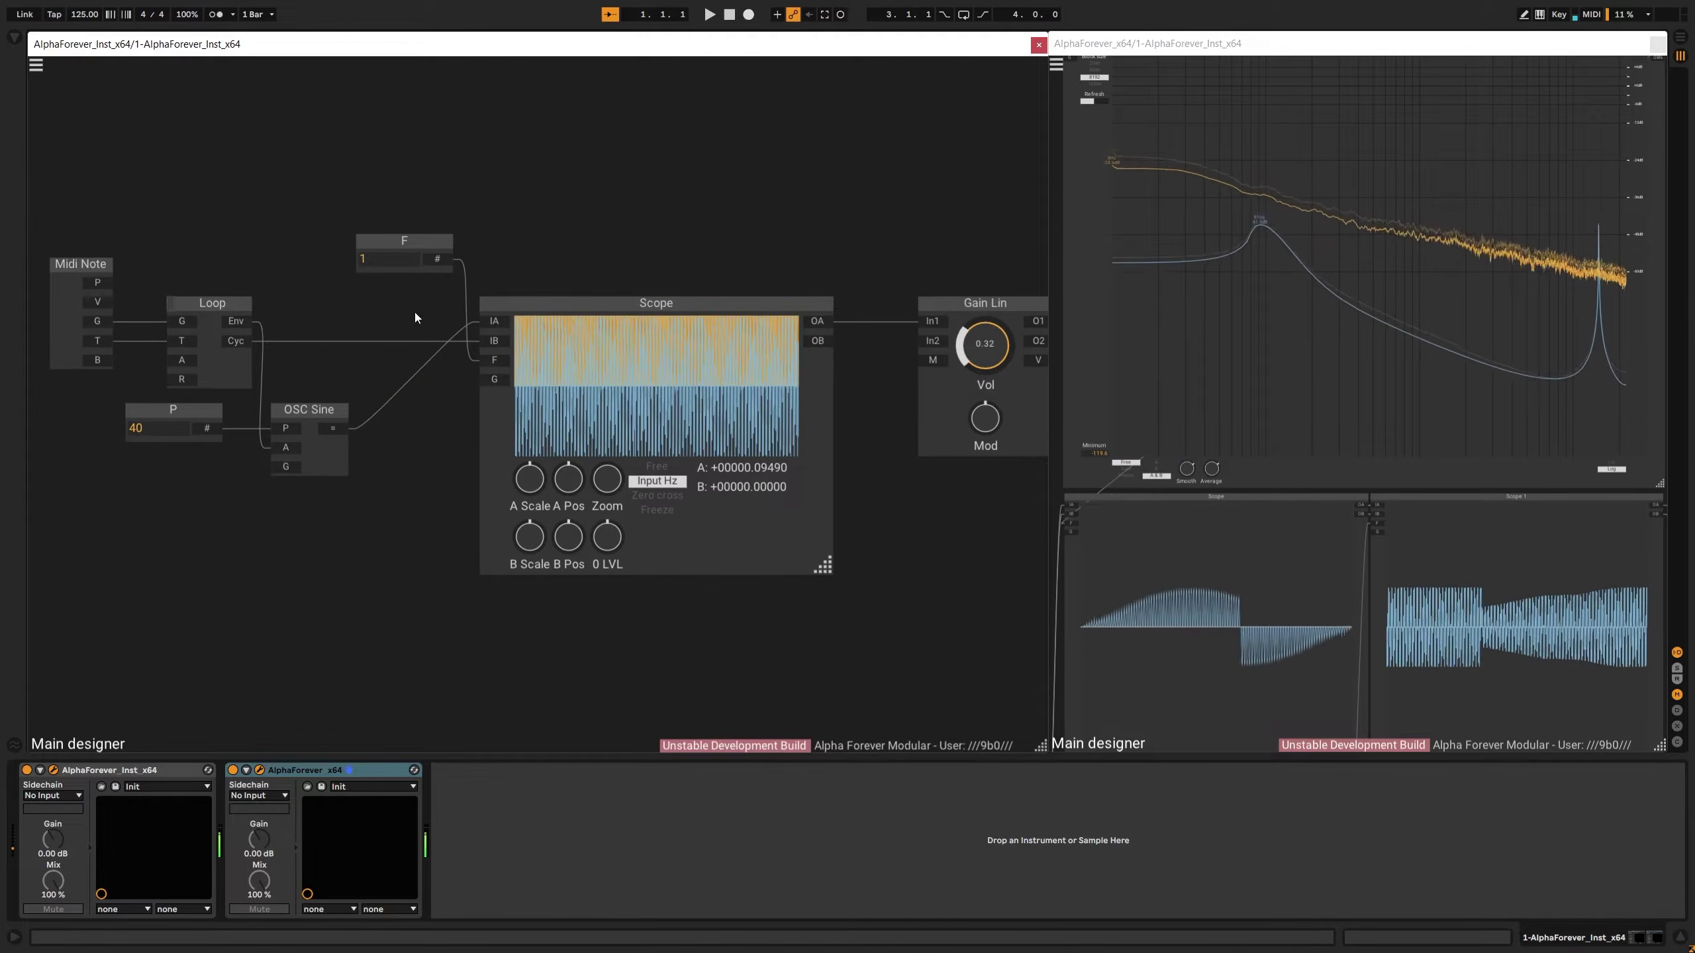
Add a knob feeding both Loop's A and R inputs, place it beside the modules, and set its maximum to 200
left_click_drag(228, 261, 460, 270)
double_click(407, 370)
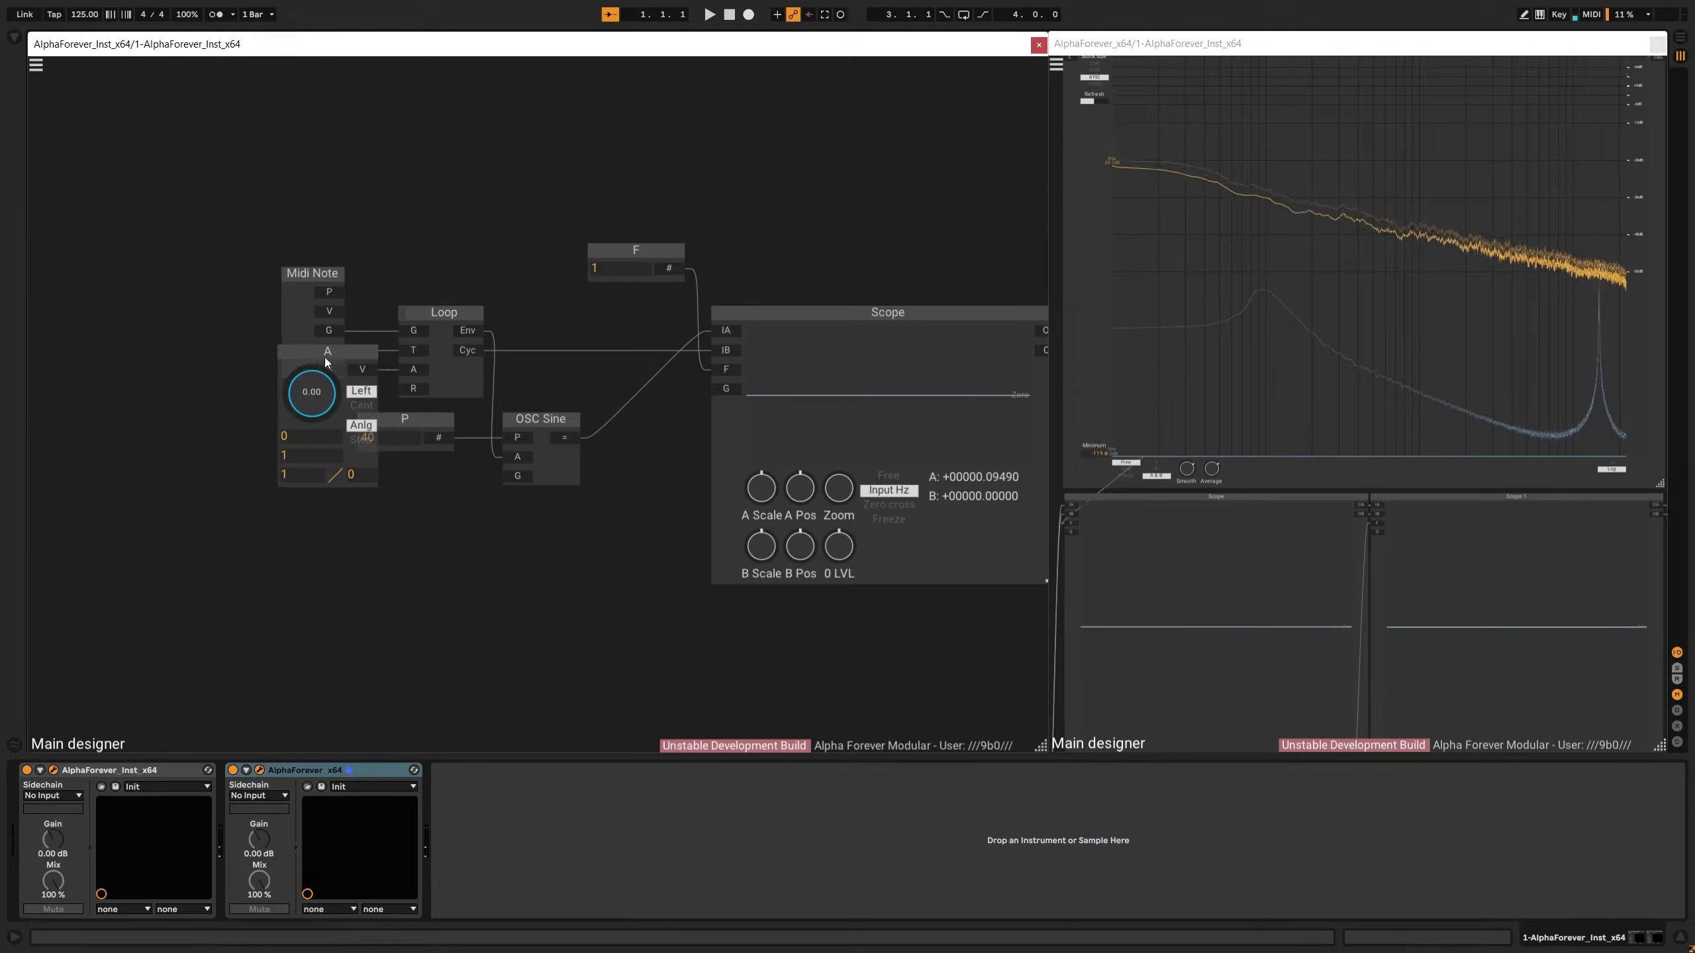
left_click_drag(325, 359, 403, 389)
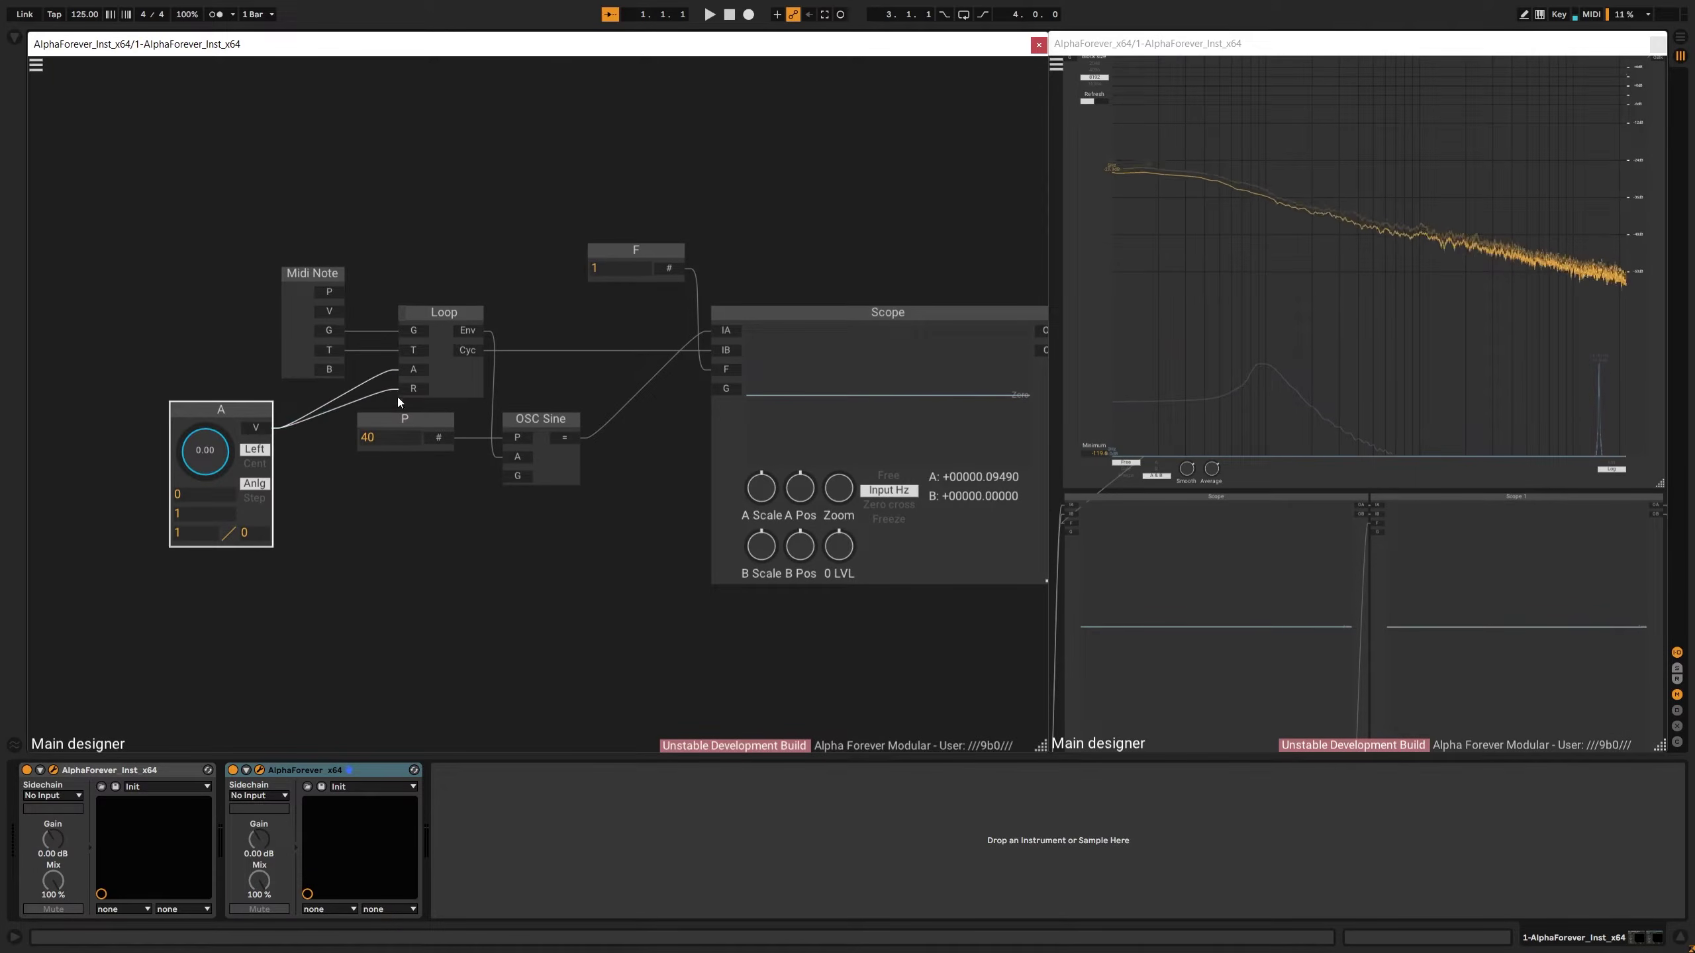
double_click(188, 512)
type("200")
left_click(348, 523)
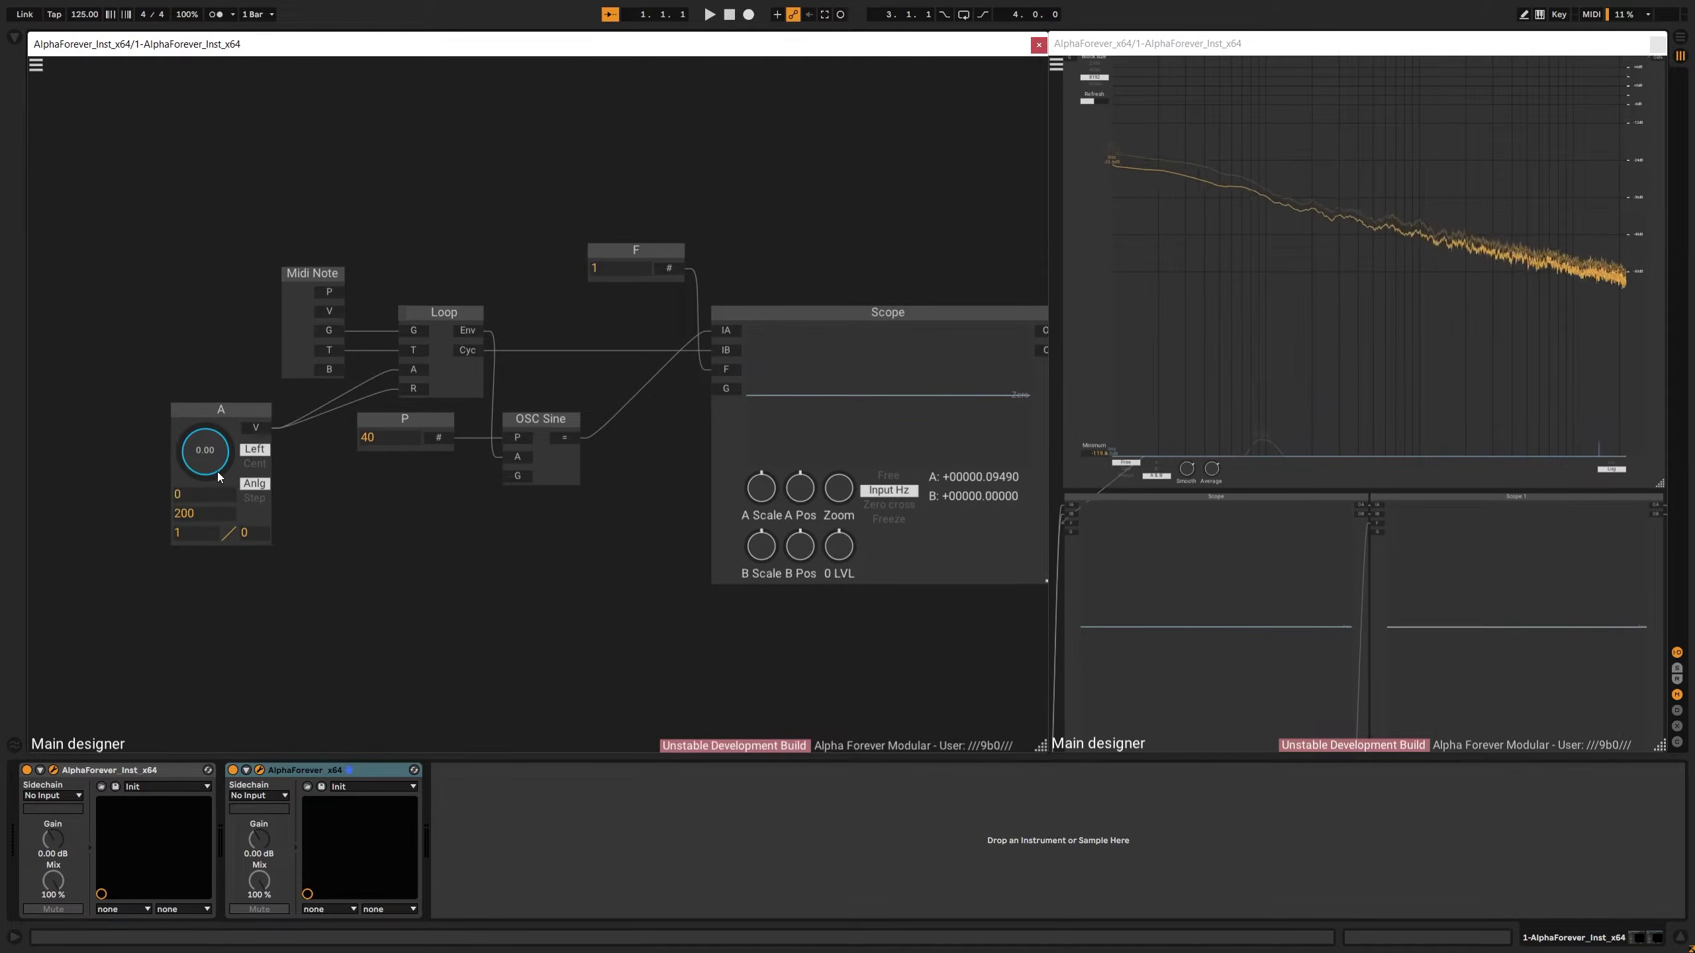
Connect Scope's OA output to Gain Lin's In2 input and turn the A knob to 119.20
left_click_drag(207, 468, 233, 409)
left_click_drag(472, 544, 146, 523)
left_click_drag(823, 255, 643, 257)
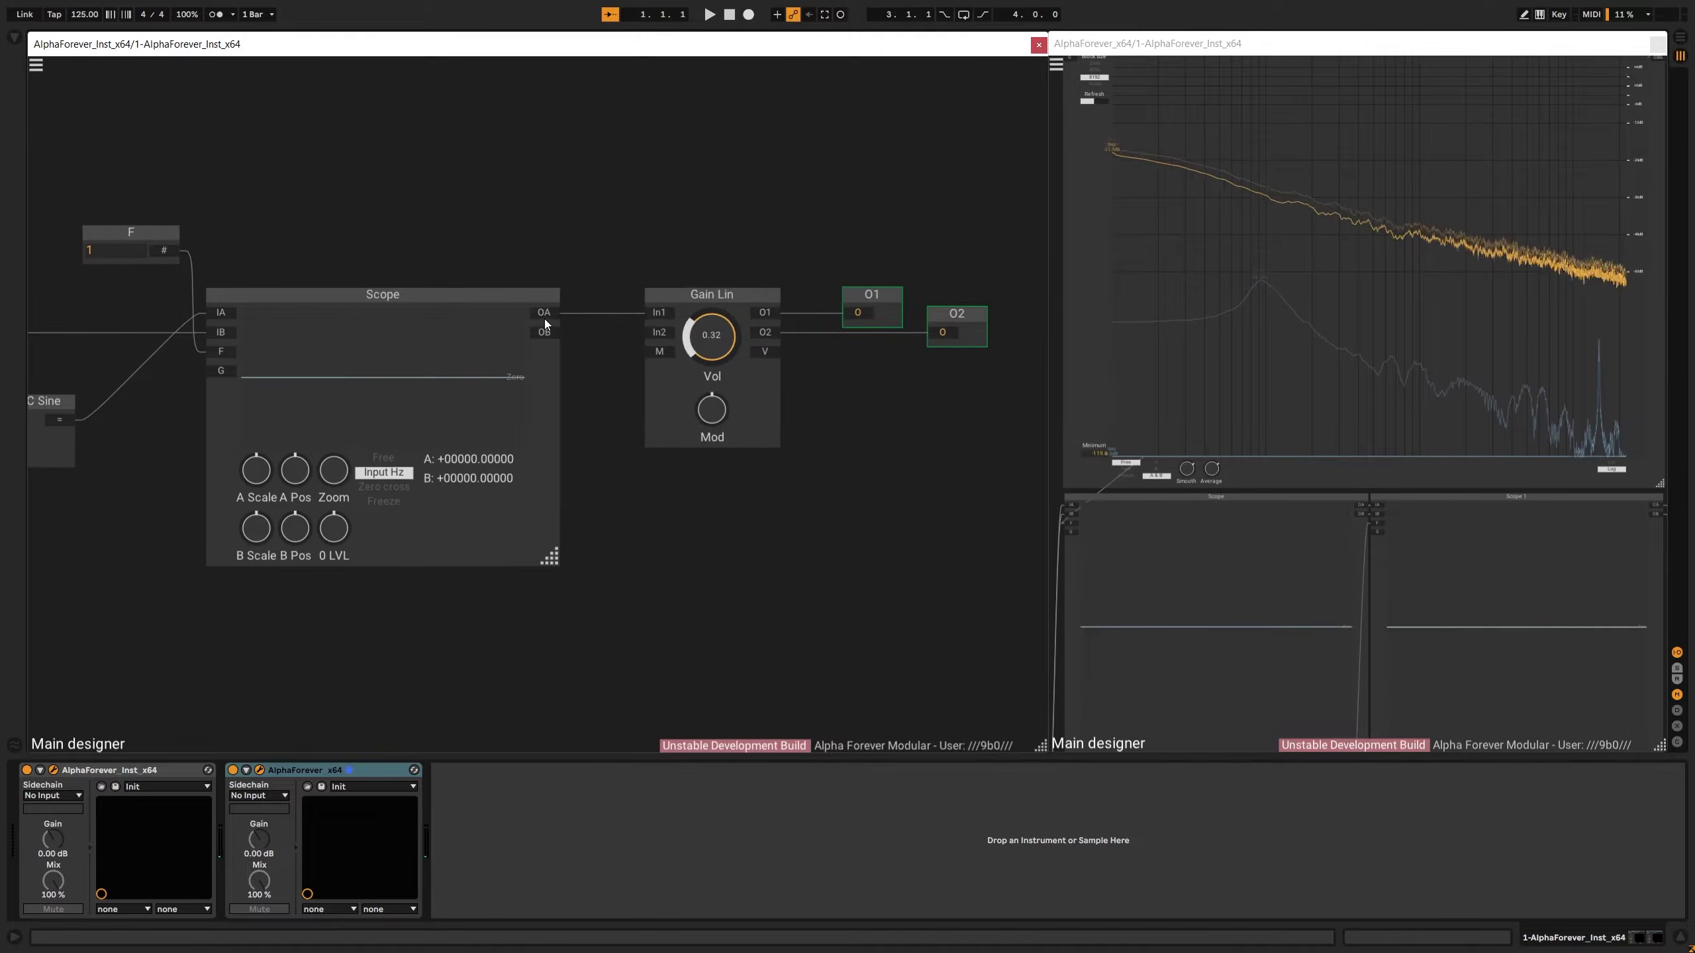
left_click_drag(544, 317, 658, 334)
left_click_drag(380, 222, 1036, 206)
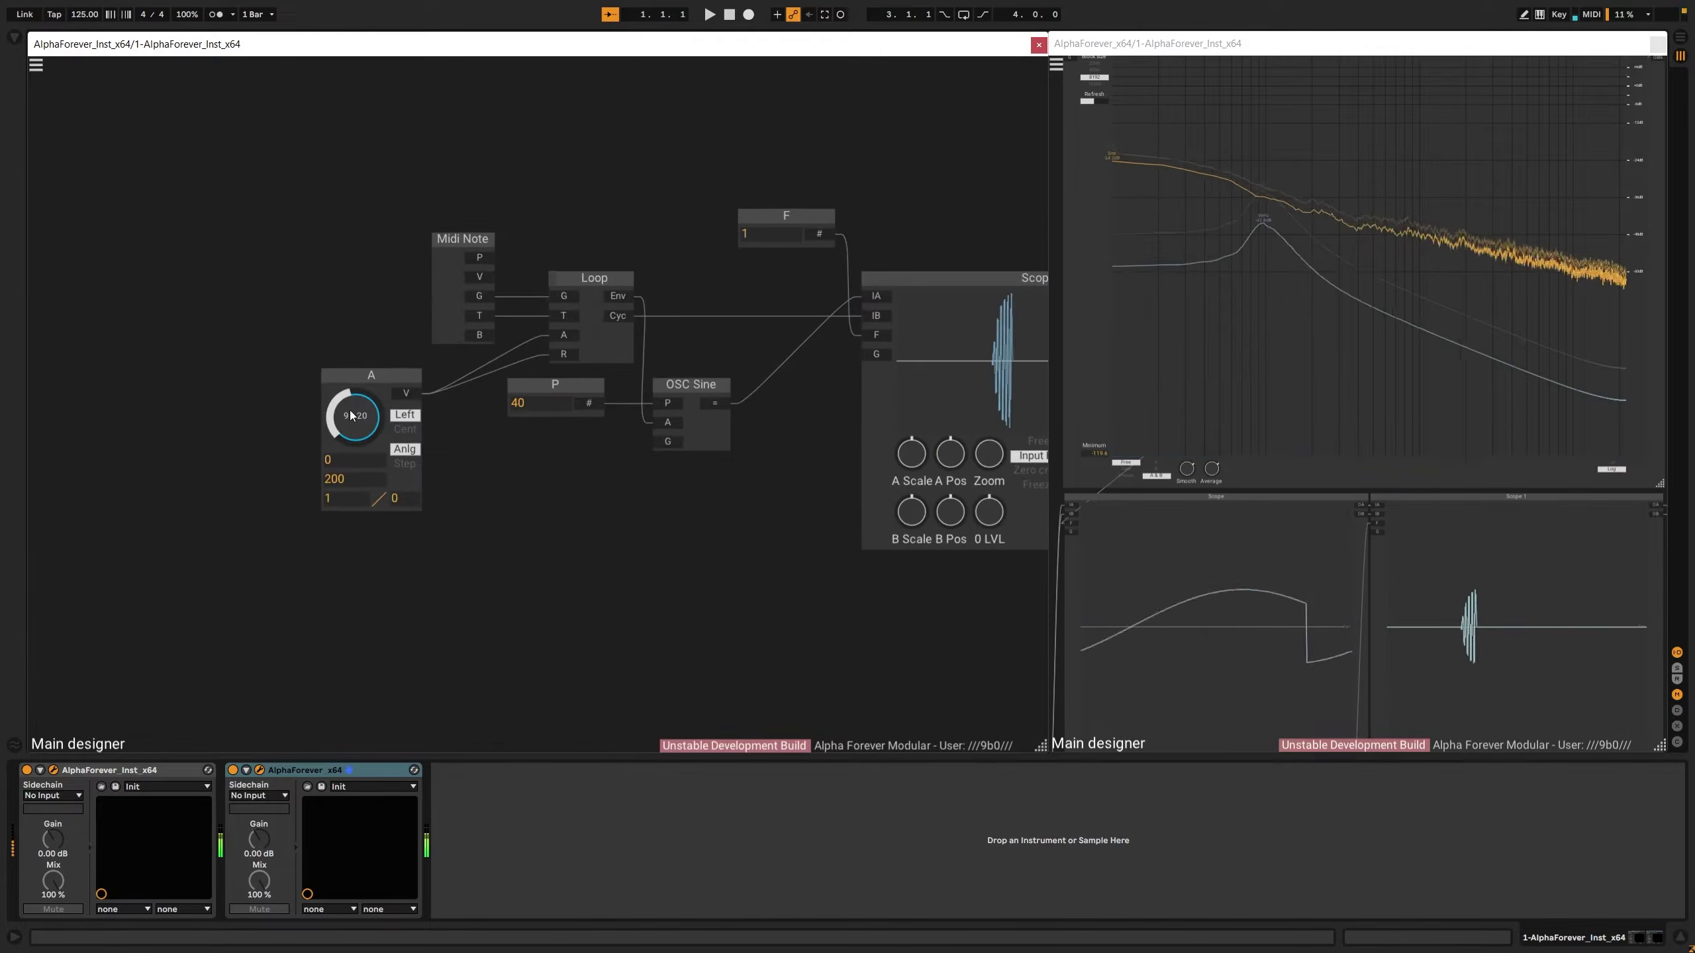
left_click_drag(355, 421, 385, 394)
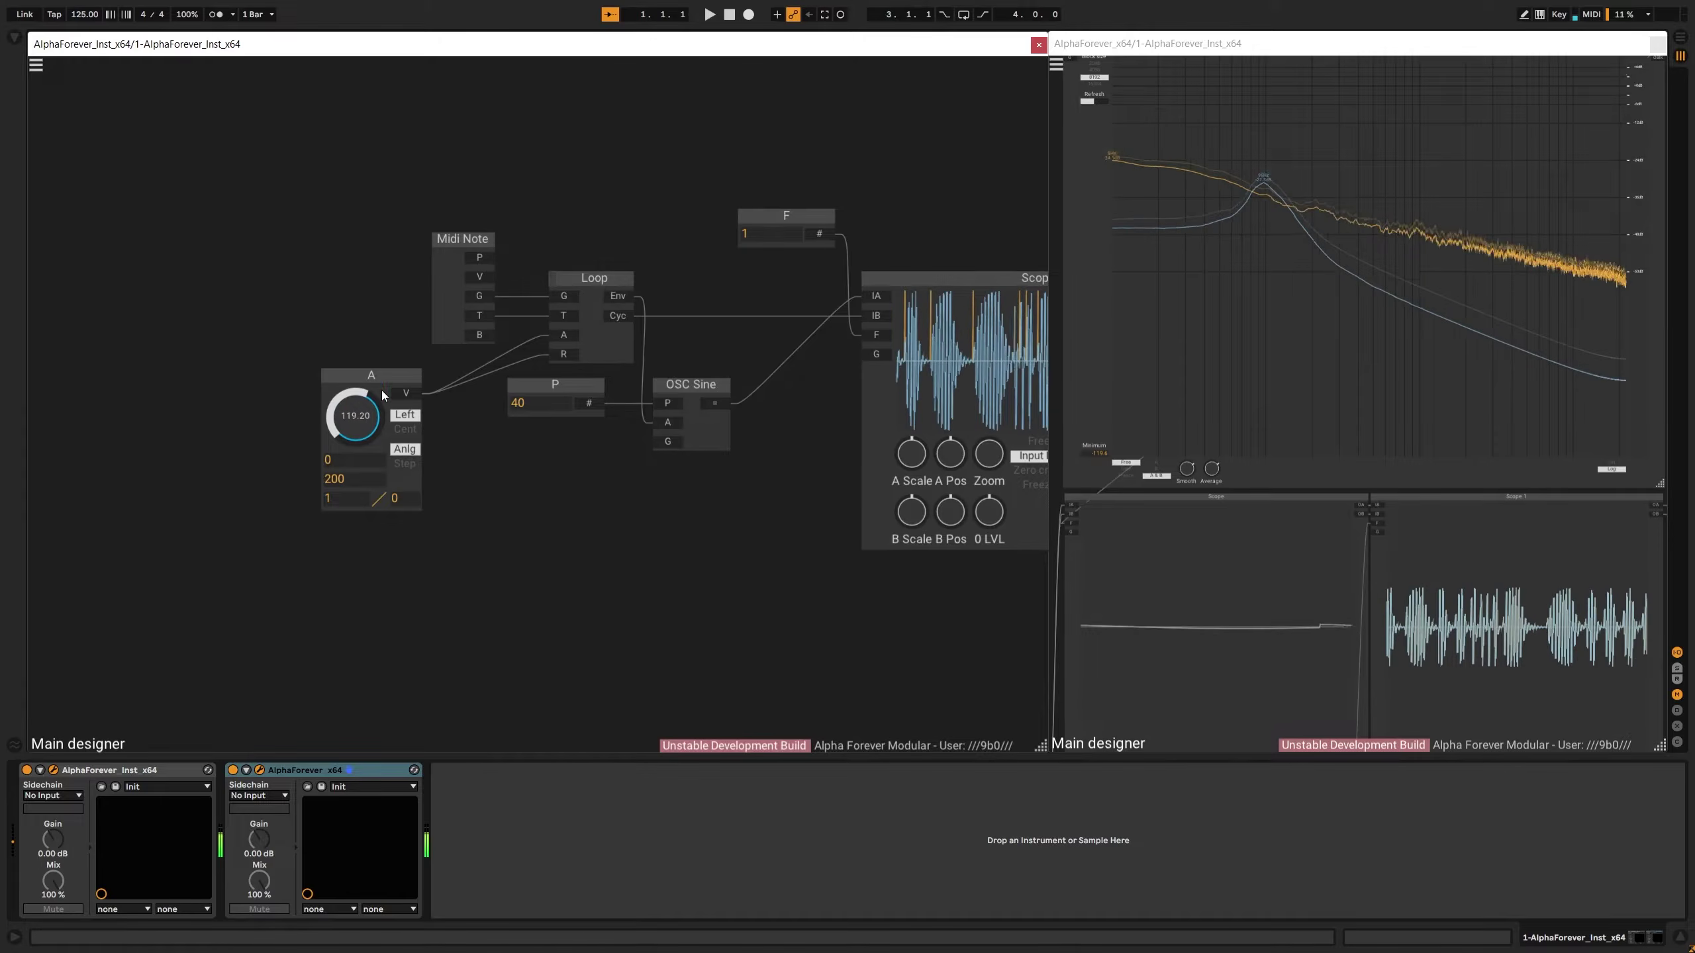
Line up the P constant and OSC Sine with Scope's IA input, clear of the Midi Note, A knob and Loop modules
left_click_drag(529, 506, 382, 503)
left_click_drag(261, 370, 233, 358)
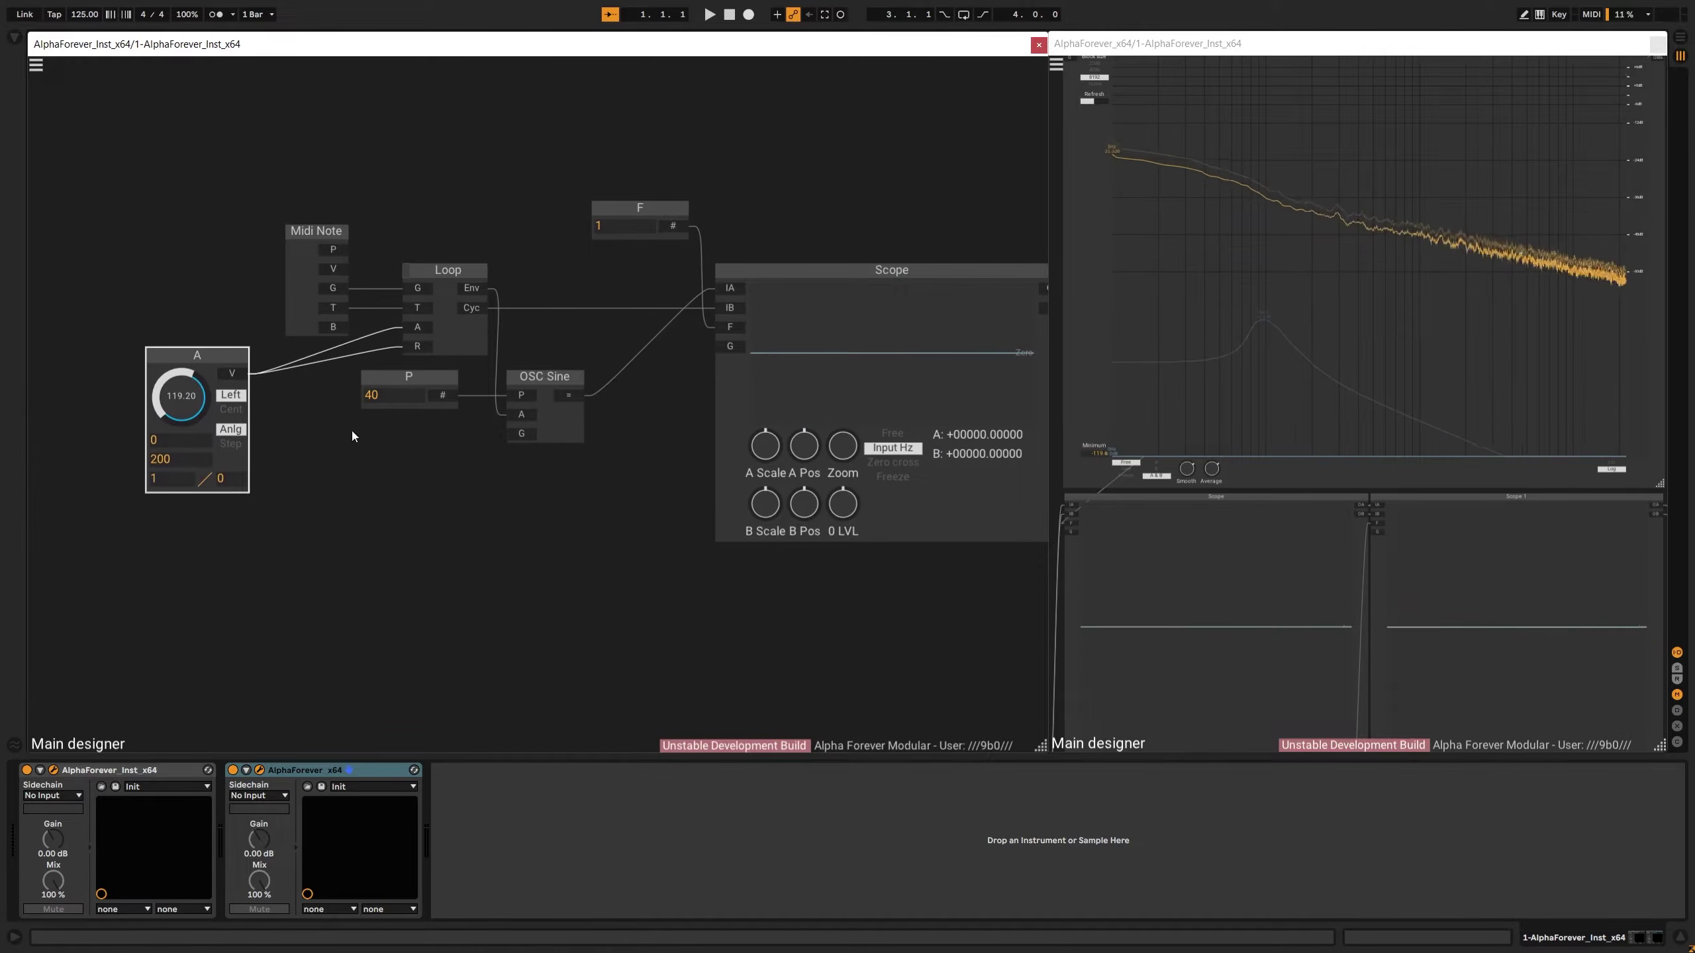
left_click_drag(323, 464, 664, 294)
mouse_move(120, 535)
left_mouse_down()
mouse_move(567, 145)
mouse_move(506, 236)
mouse_move(403, 267)
left_mouse_up()
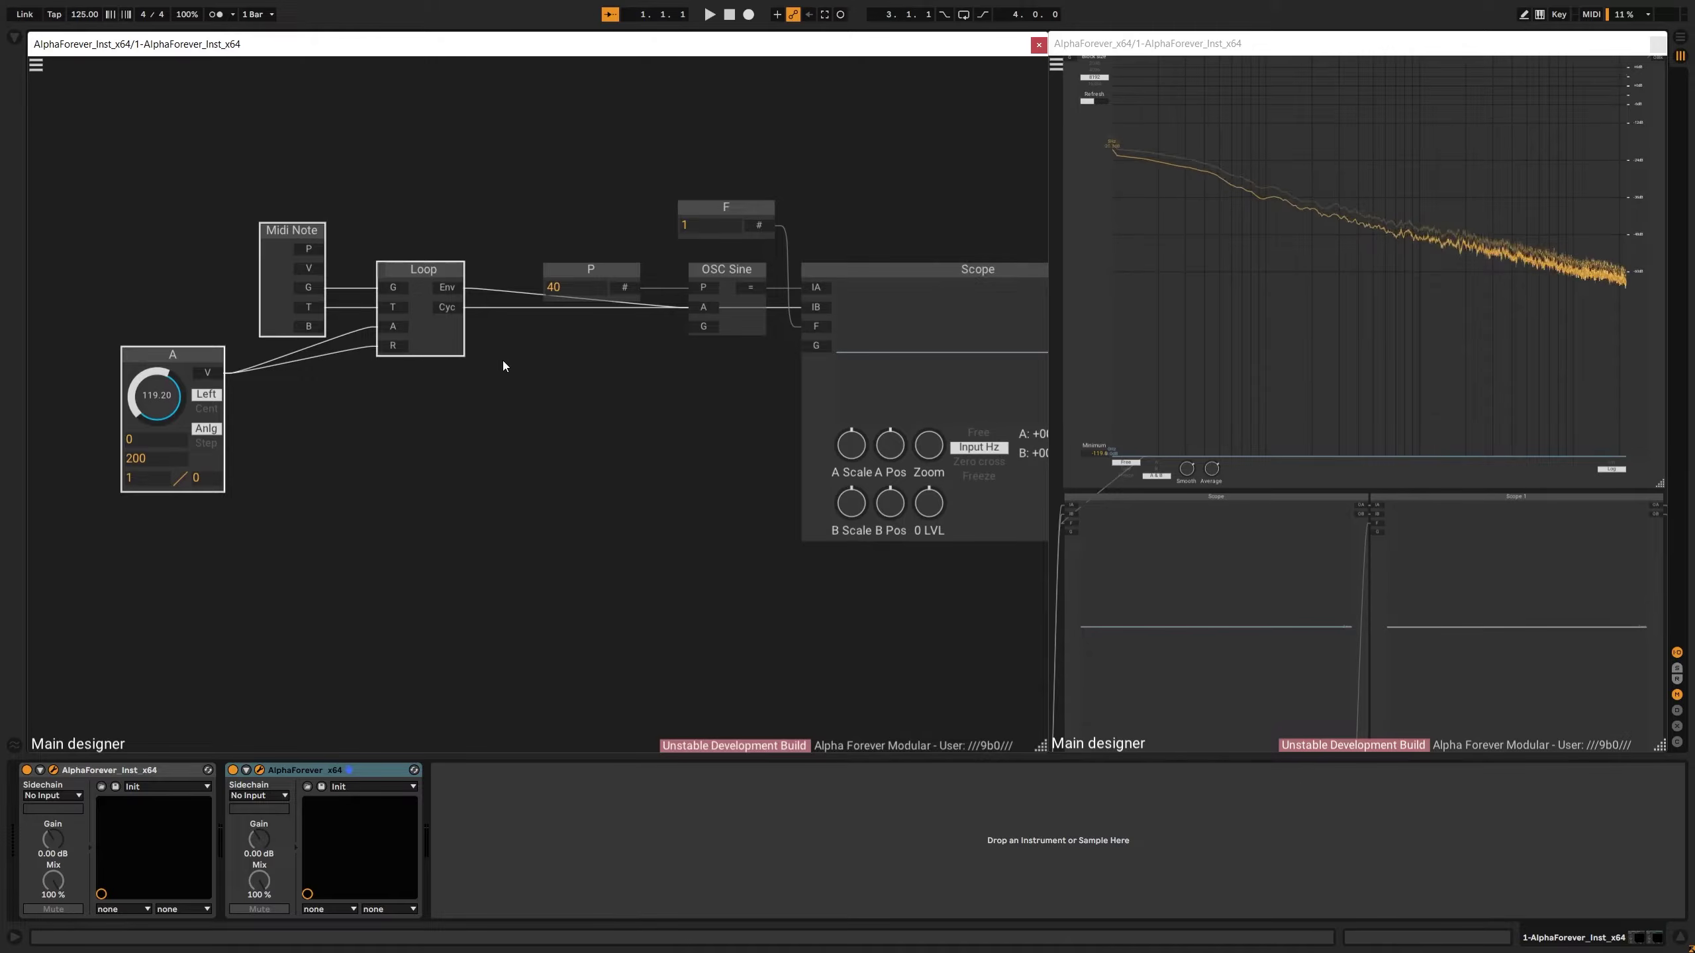
left_click(503, 361)
Delete the A knob and the wire into Scope's IB, and align Loop and Midi Note with OSC Sine's A input
left_click(173, 363)
key("Delete")
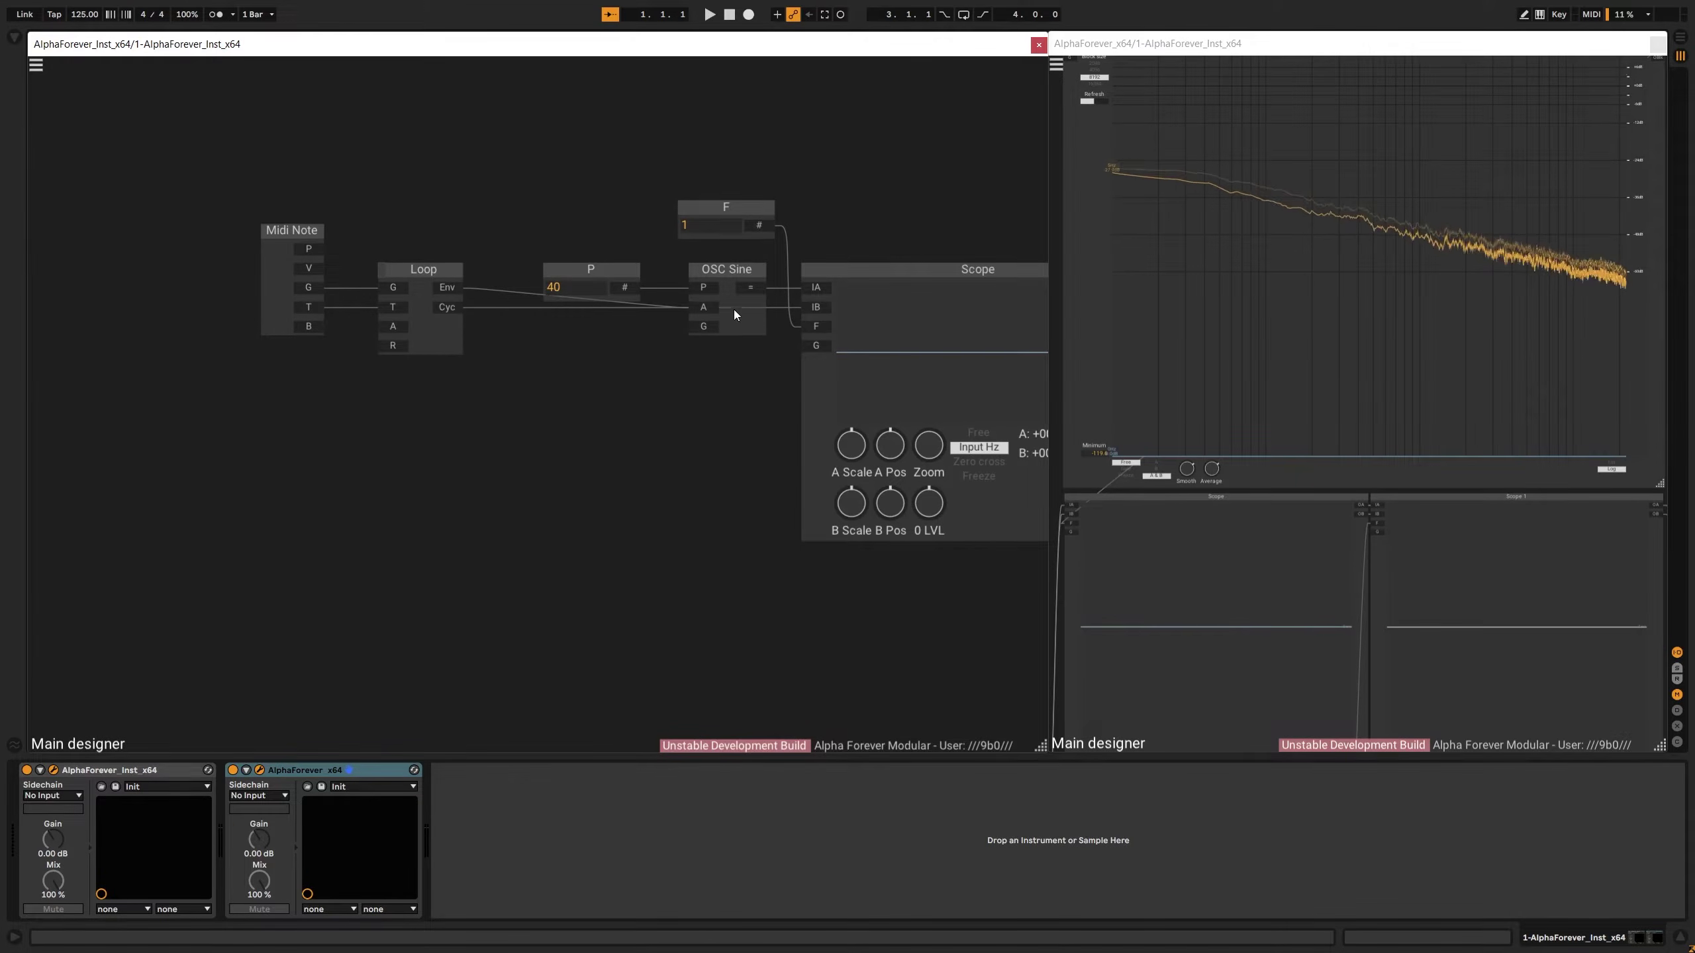
right_click(813, 308)
left_click_drag(443, 270, 447, 288)
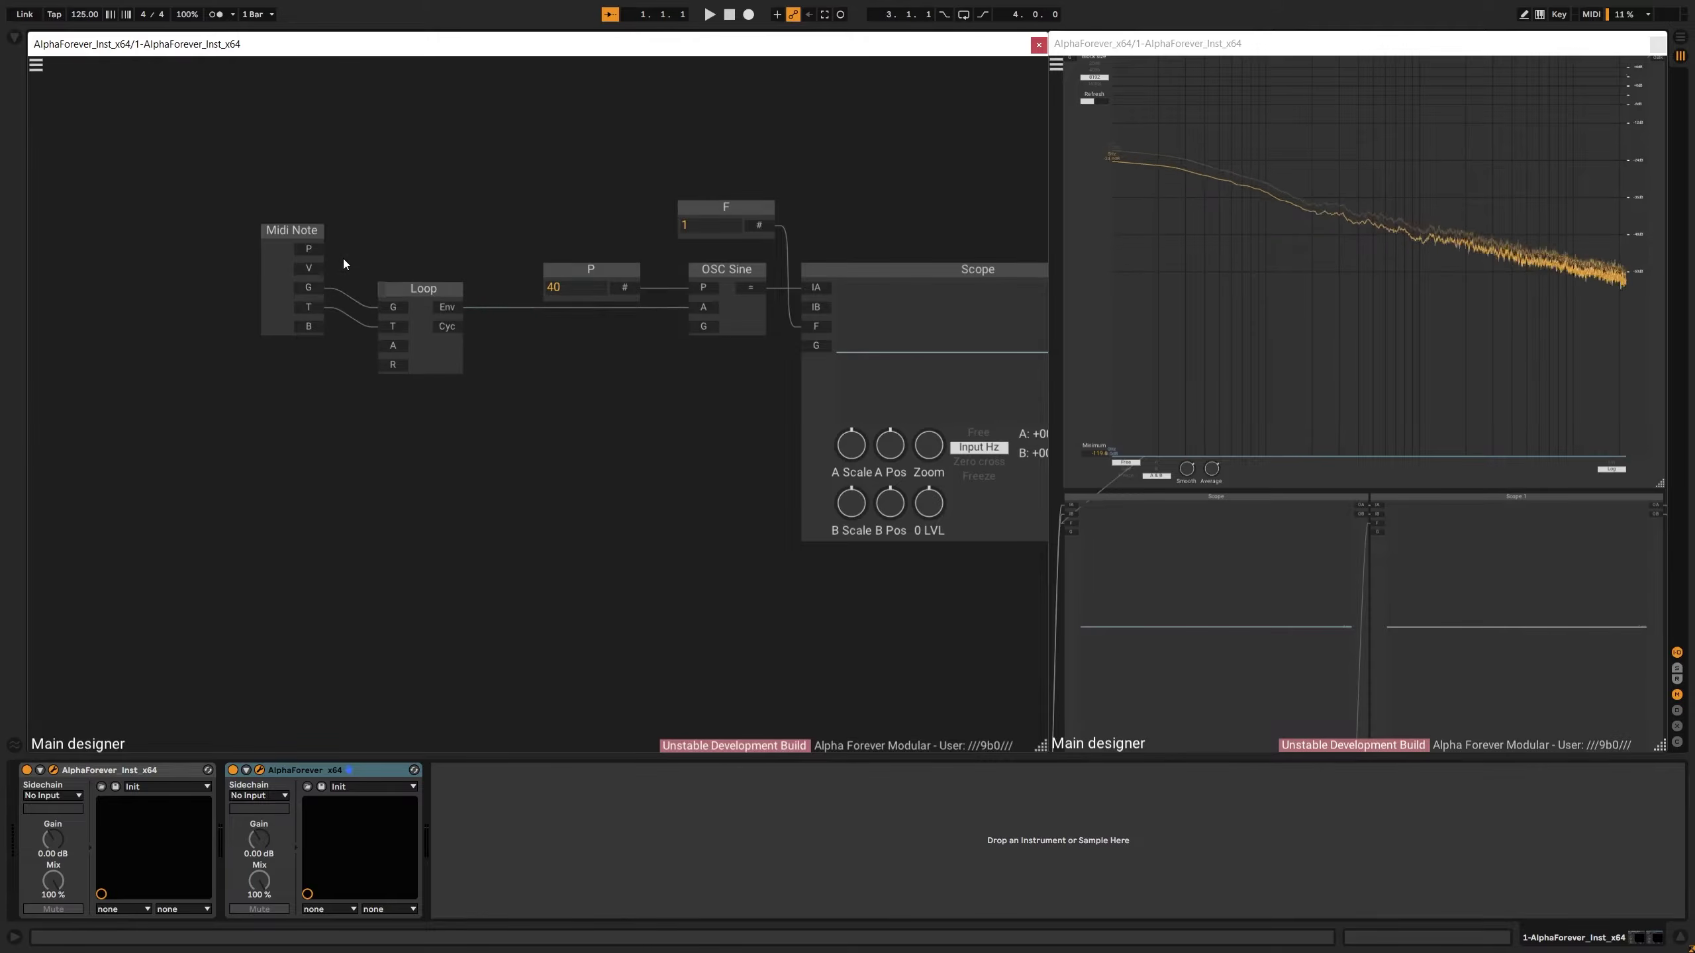
left_click_drag(307, 290, 309, 308)
Add a Random module between Loop and OSC Sine with Loop's Cyc feeding its T input, and delete the P constant
right_click(225, 435)
type("r")
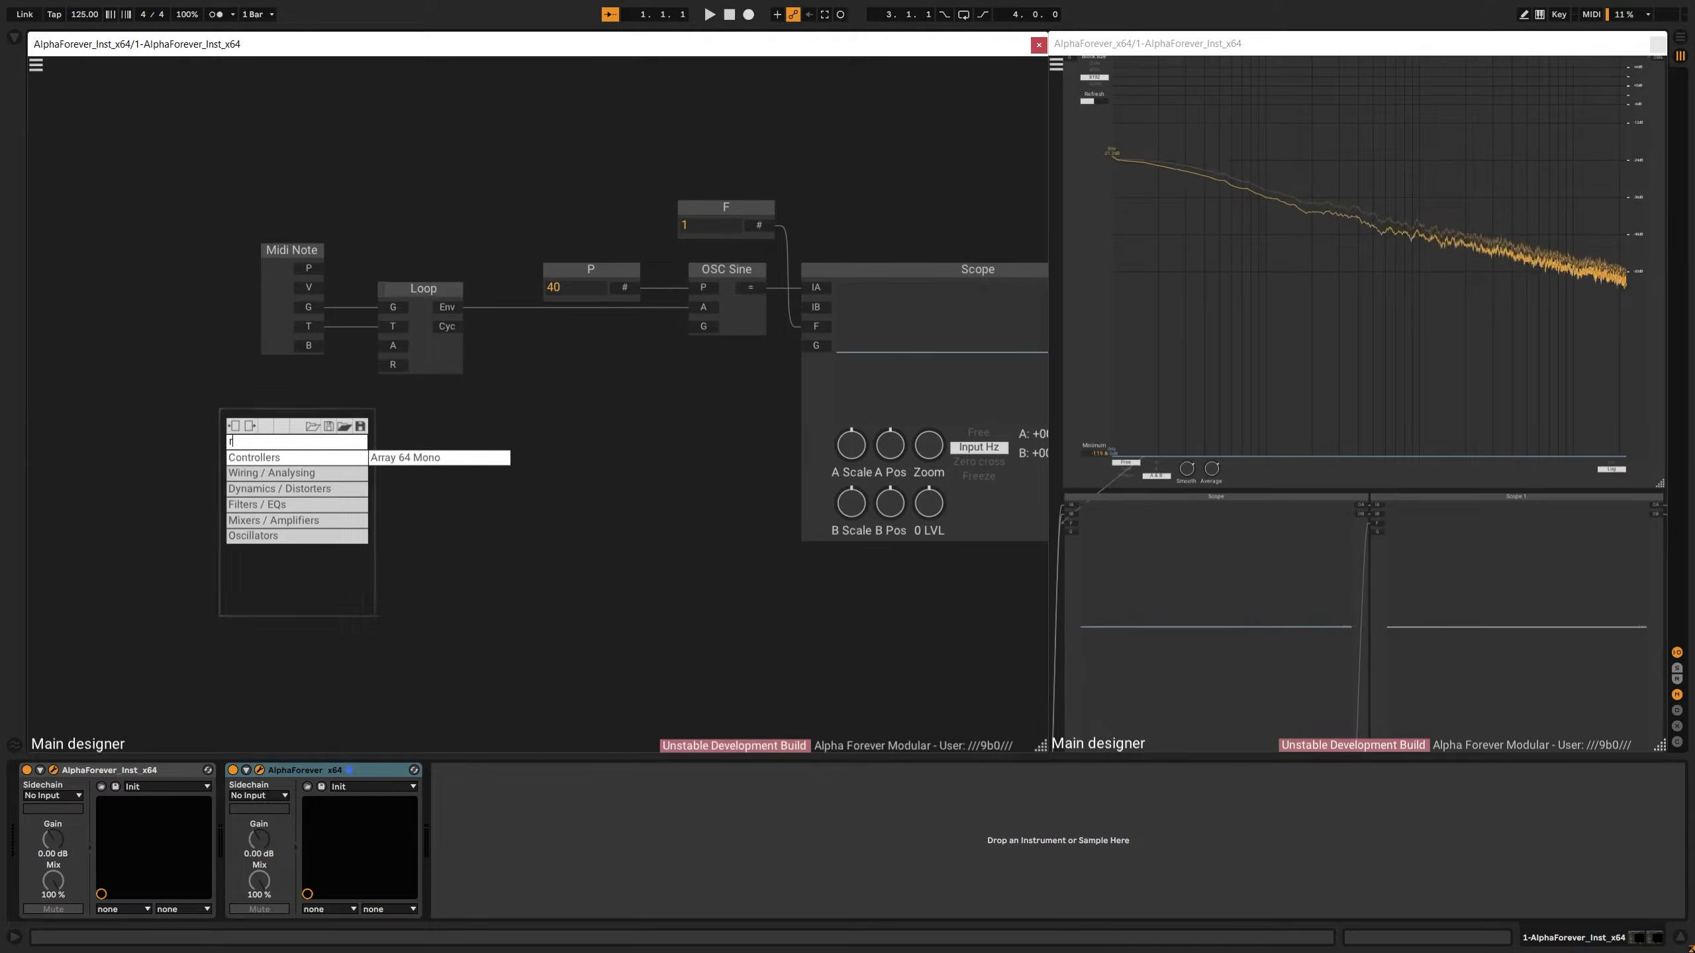
type("andom")
left_click(406, 458)
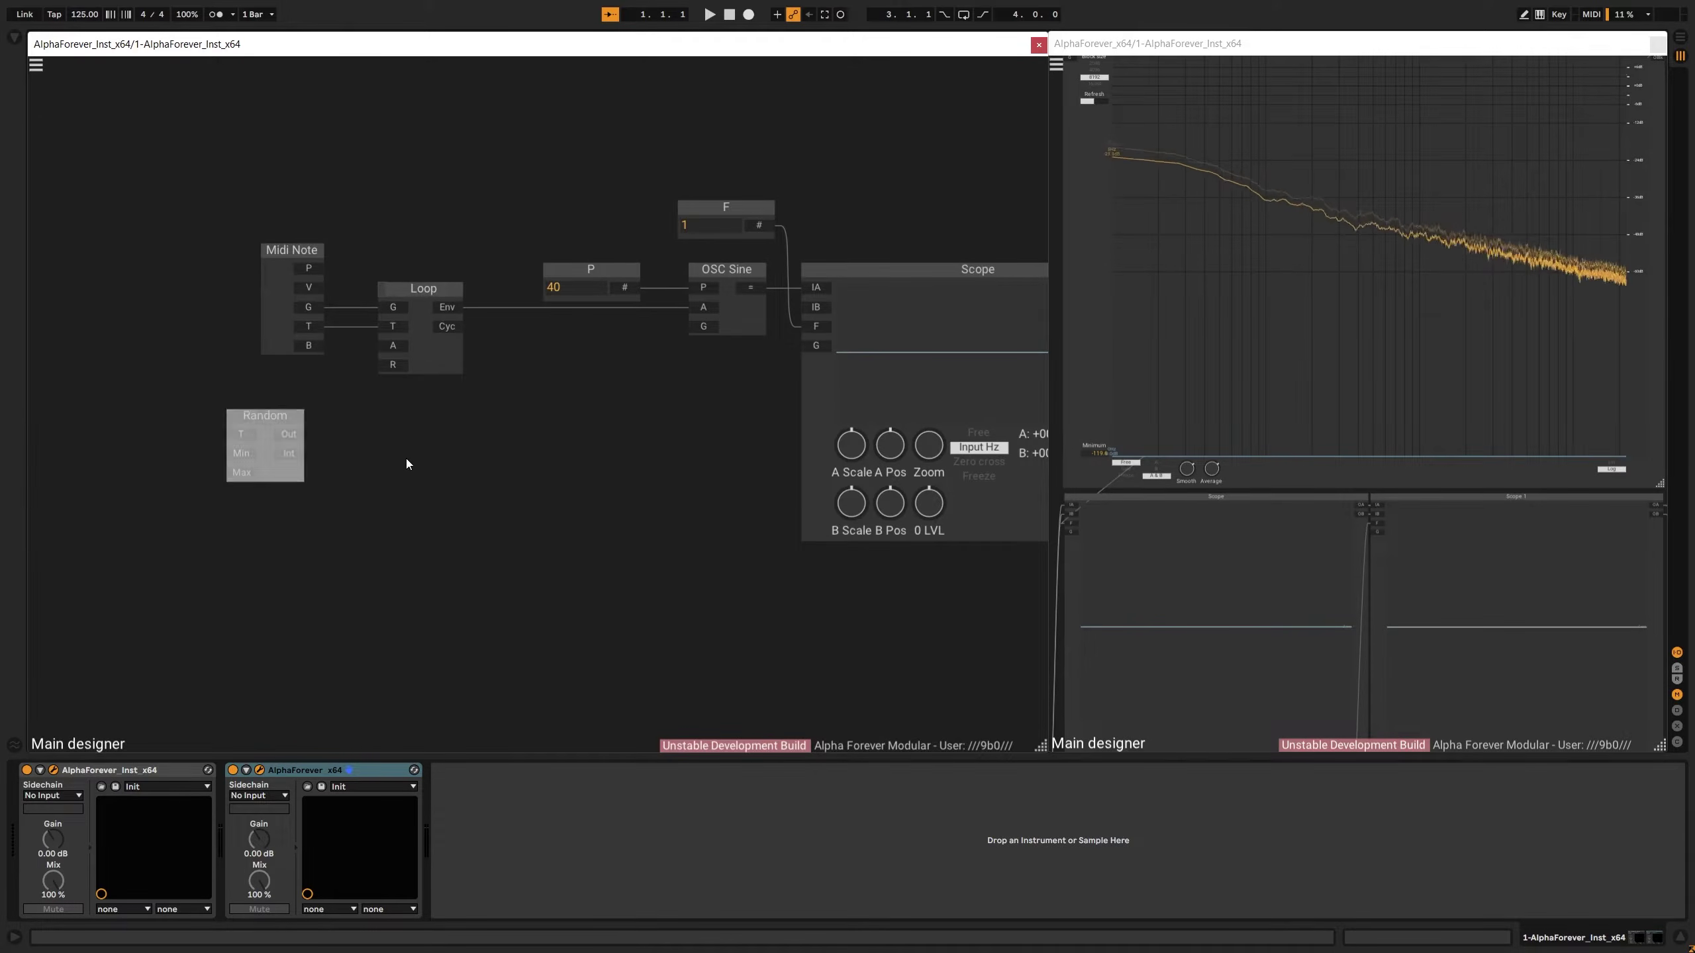
left_click_drag(330, 408, 684, 301)
left_click(669, 265)
key("Delete")
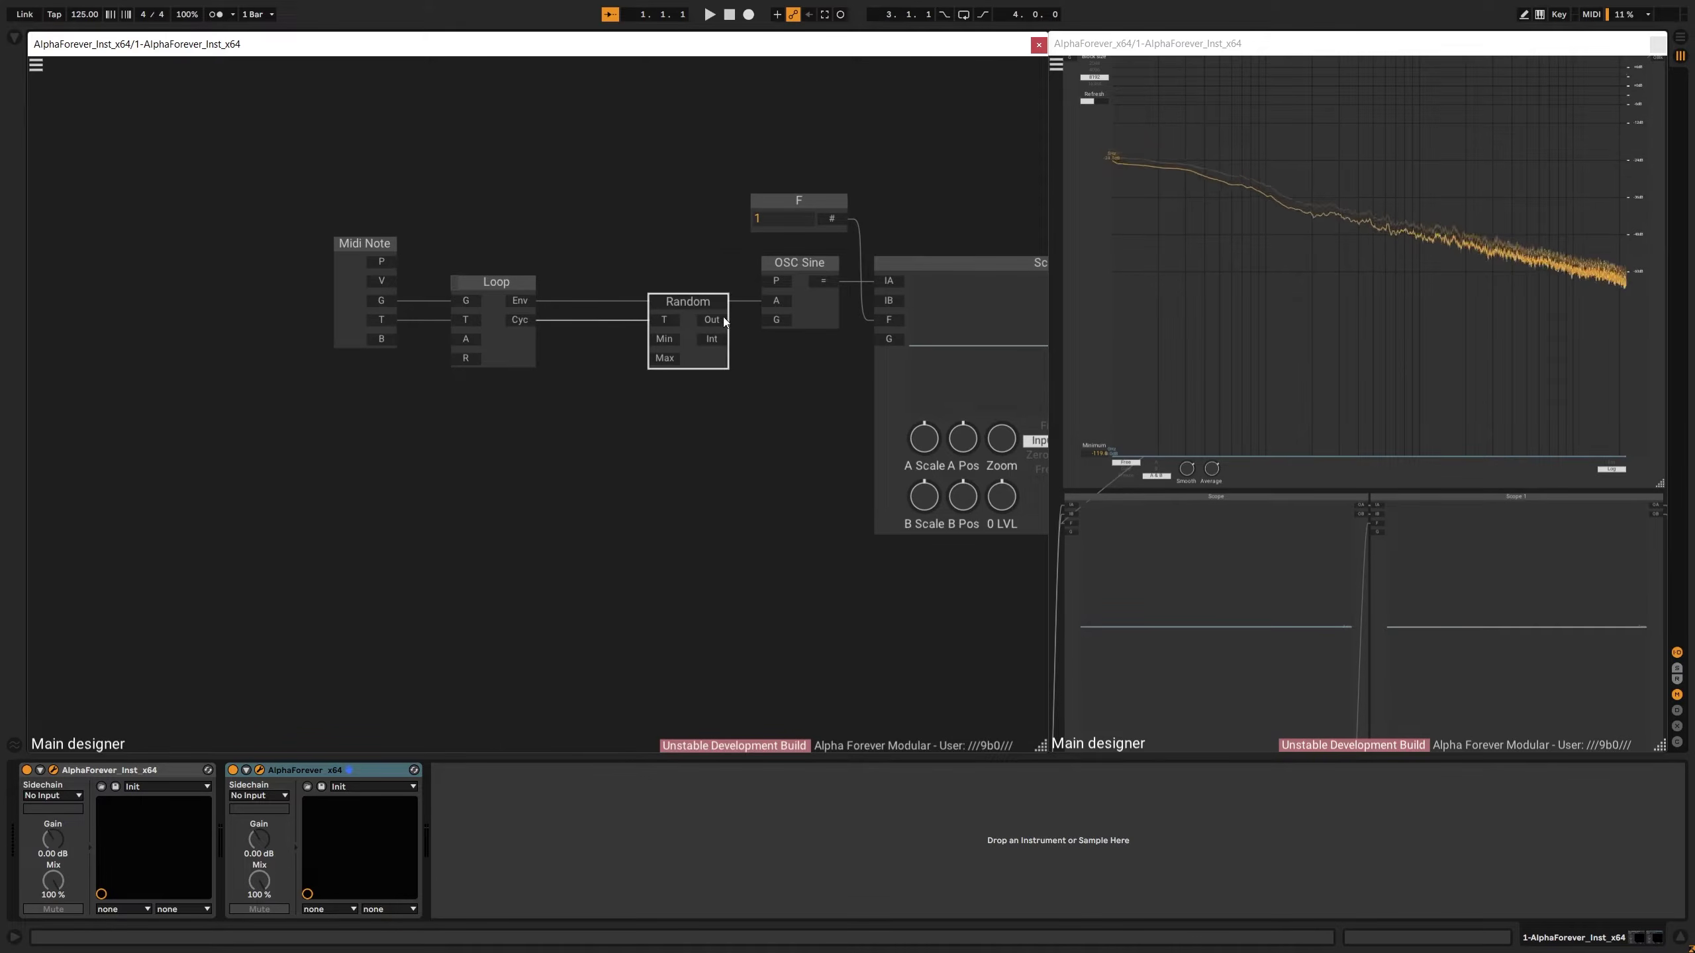
Move the Random module into a new designer module named Pitch Random, placed between Loop and OSC Sine
key("Delete")
right_click(602, 361)
type("des")
left_click(753, 374)
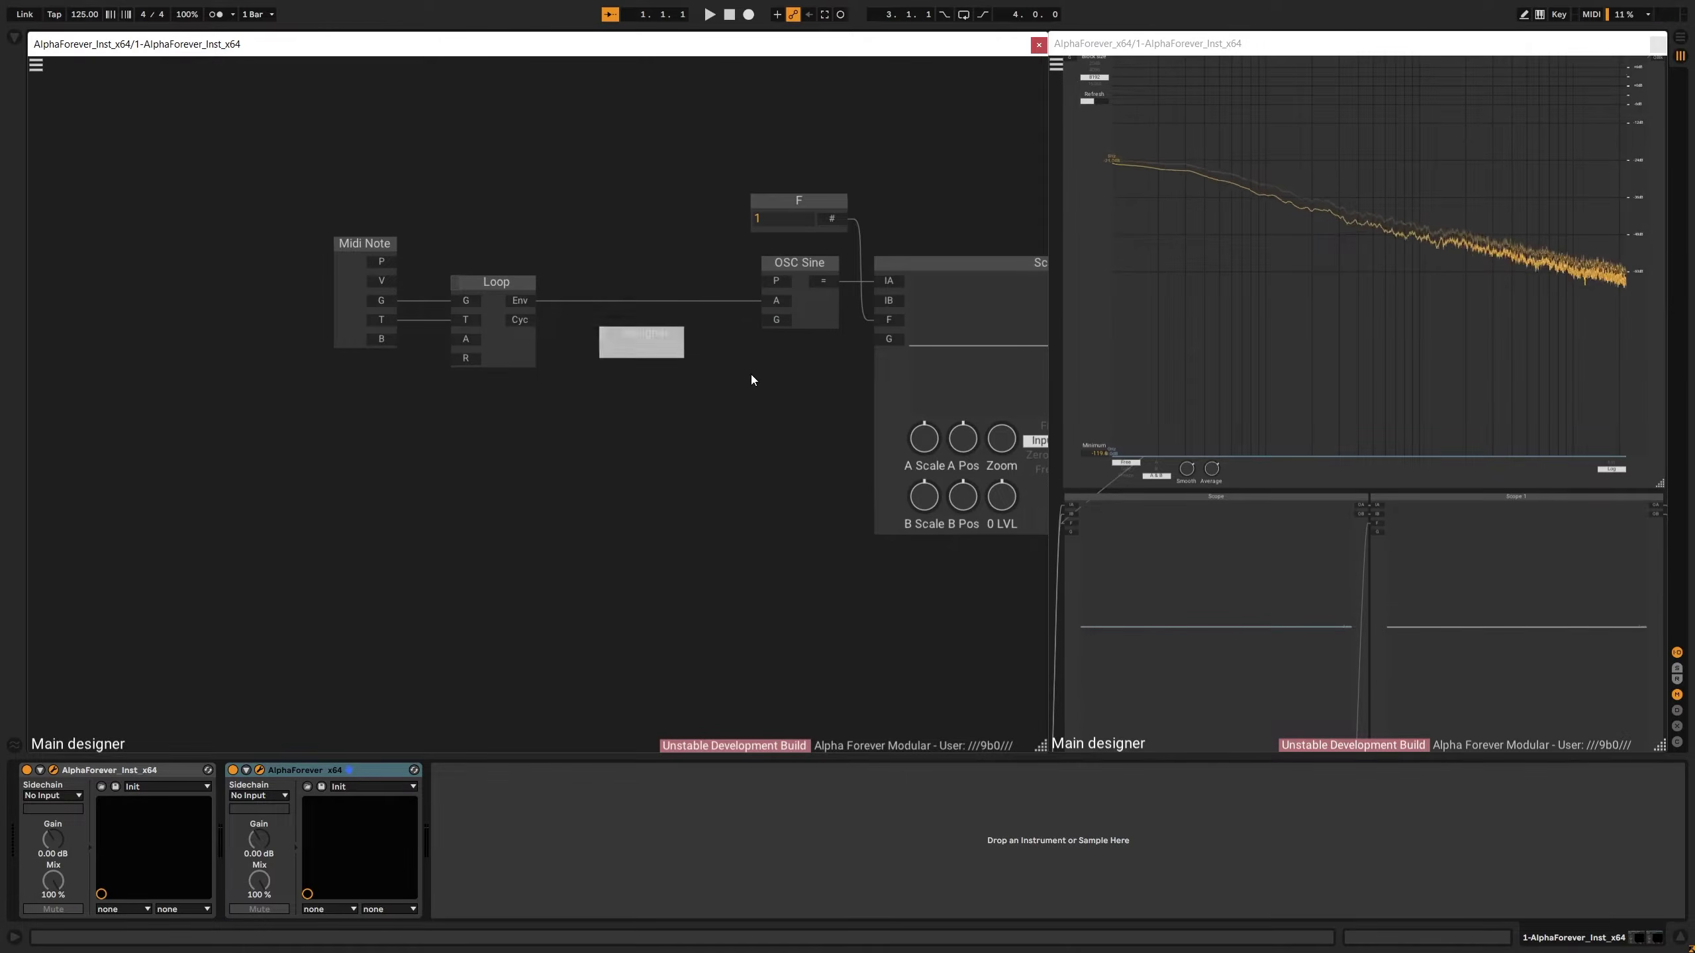
type("Pitch Random")
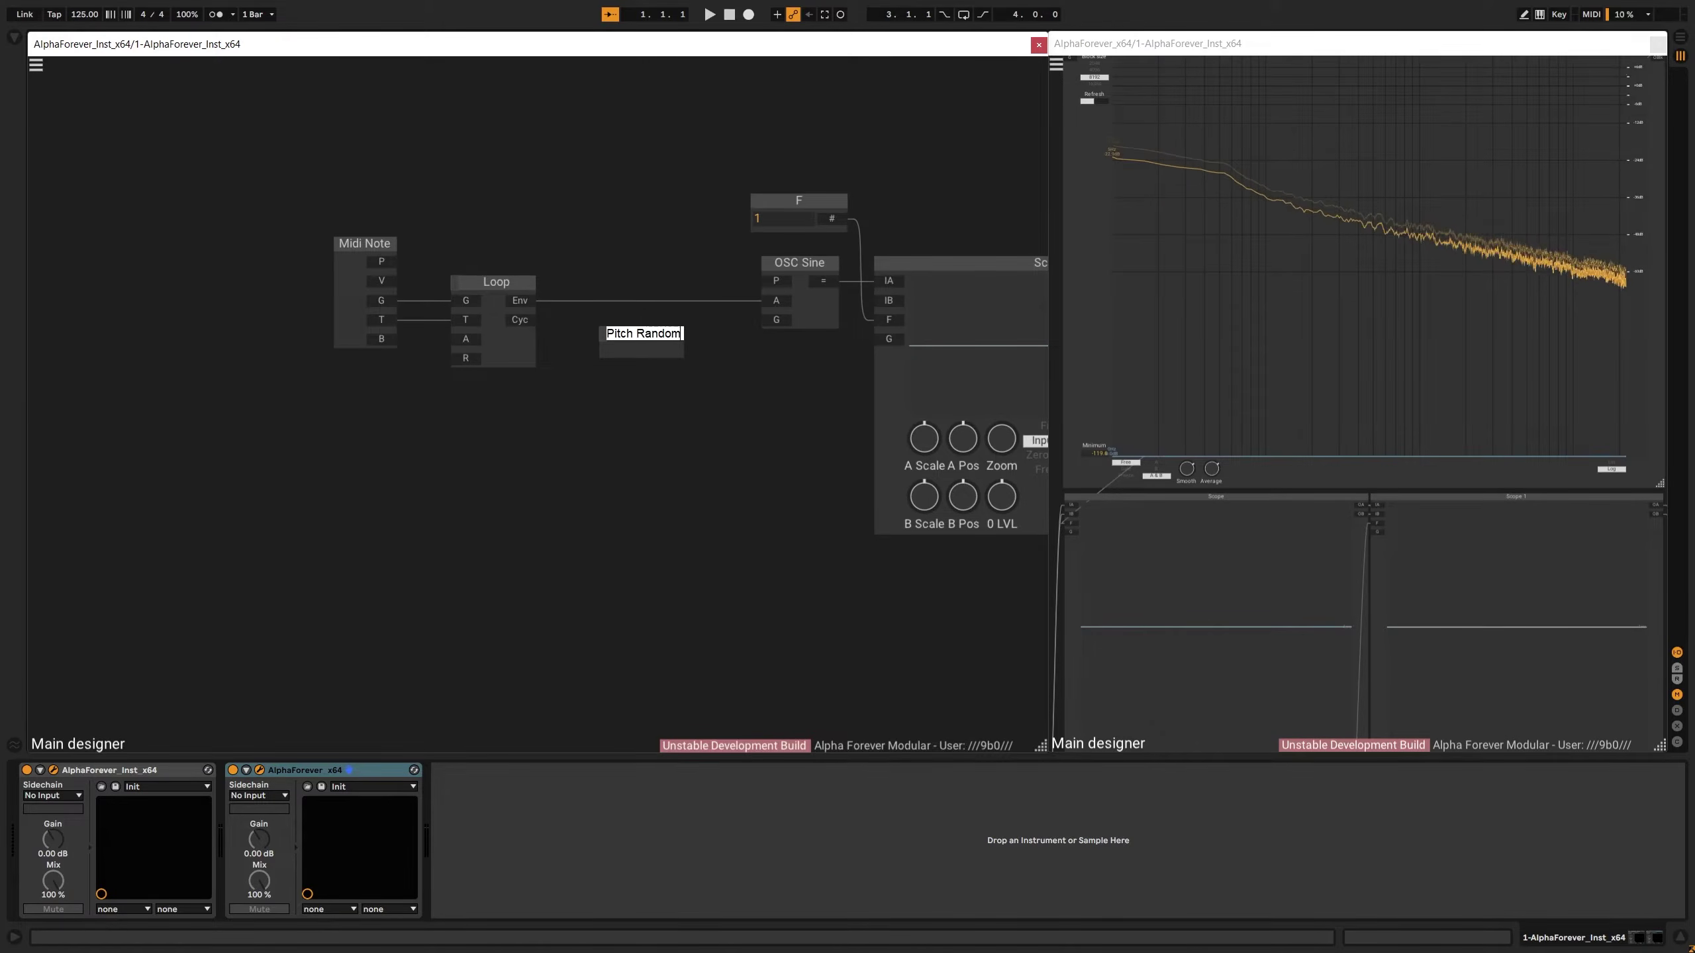
key("Return")
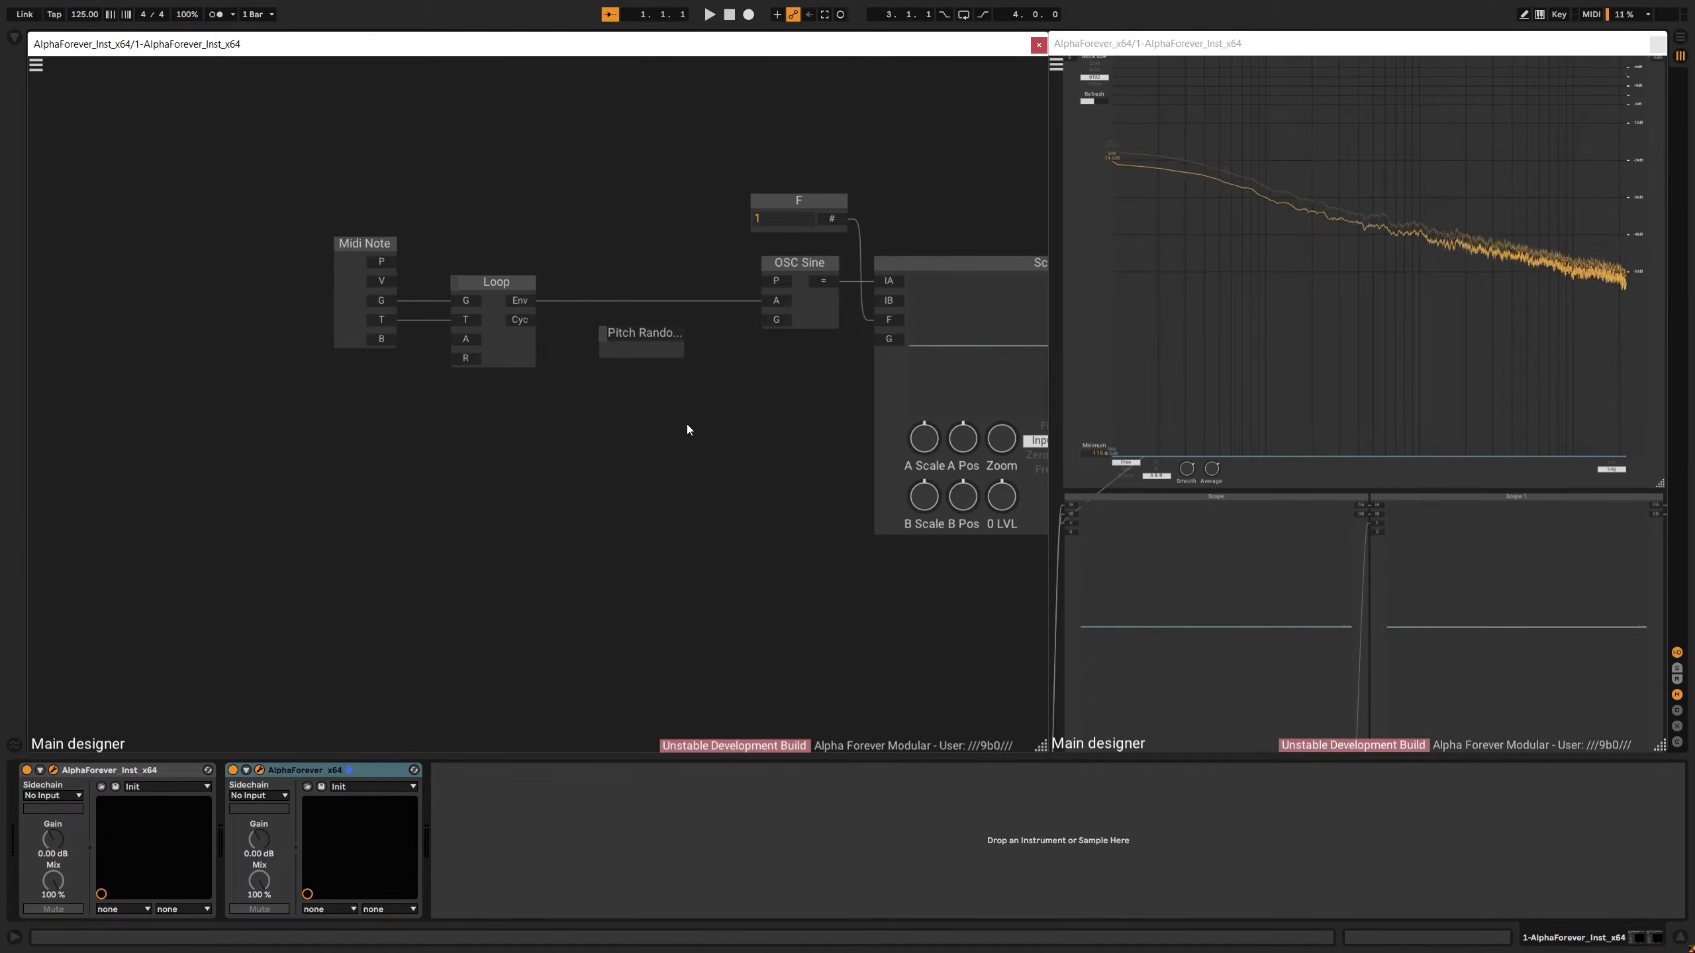
double_click(634, 353)
key("ctrl+v")
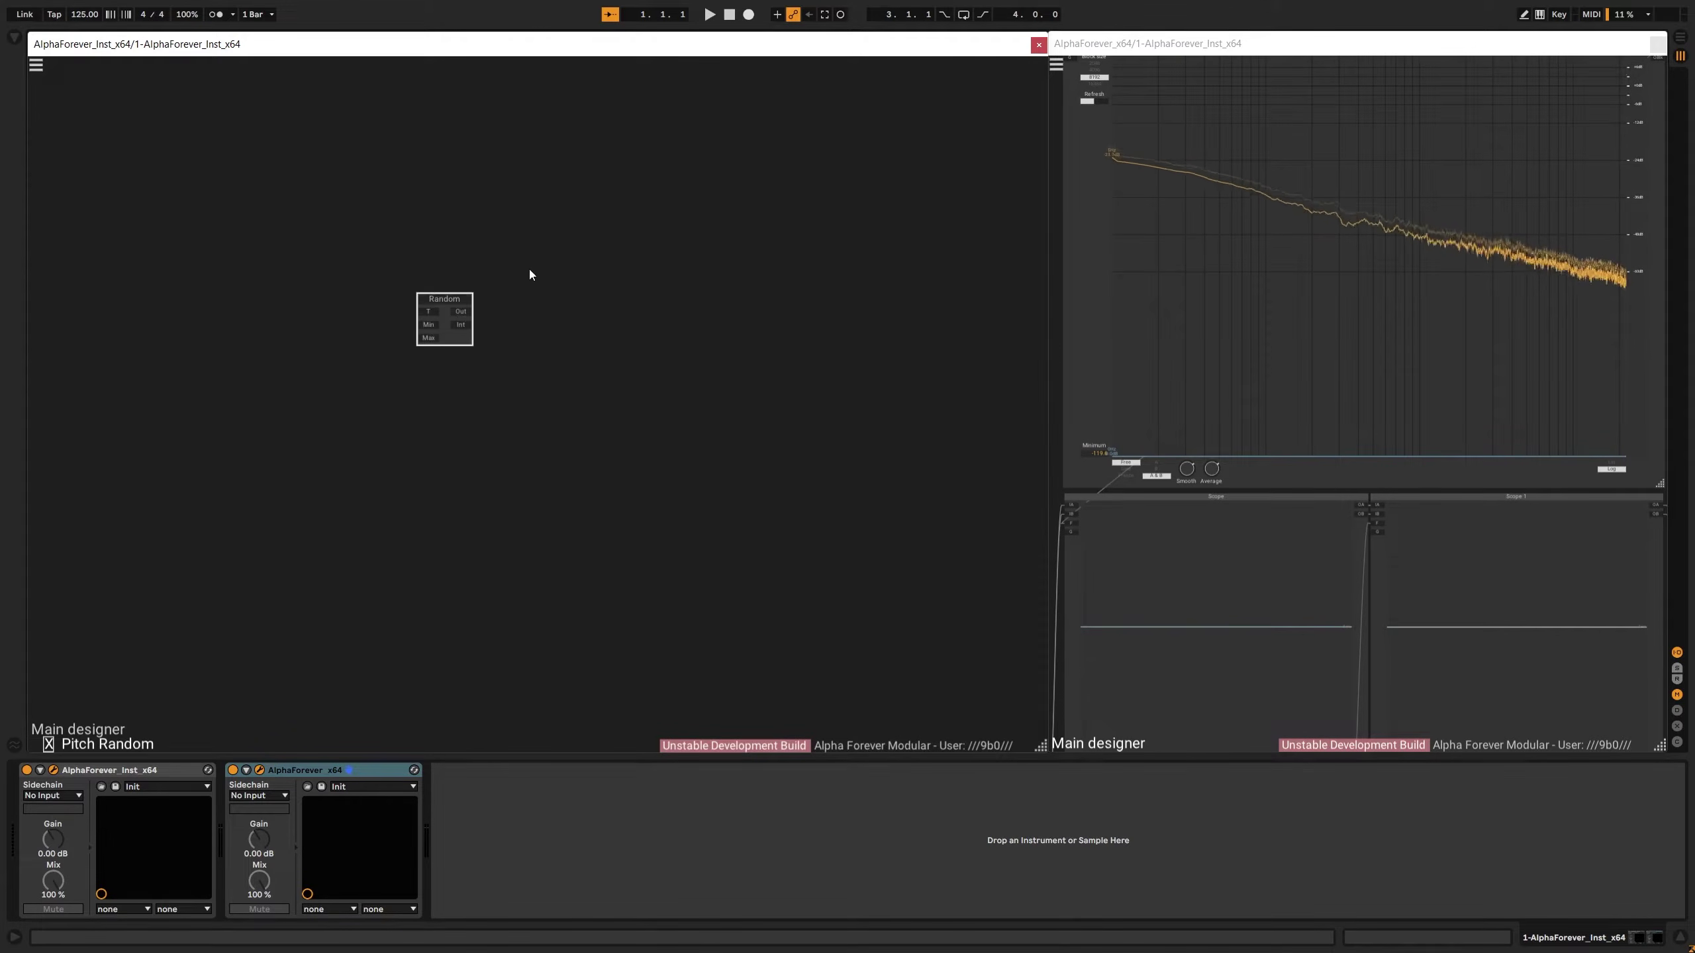
Give Random's T its own module input and feed its Min from a constant of 8
left_click(530, 269)
scroll(192, 219, "up", 6)
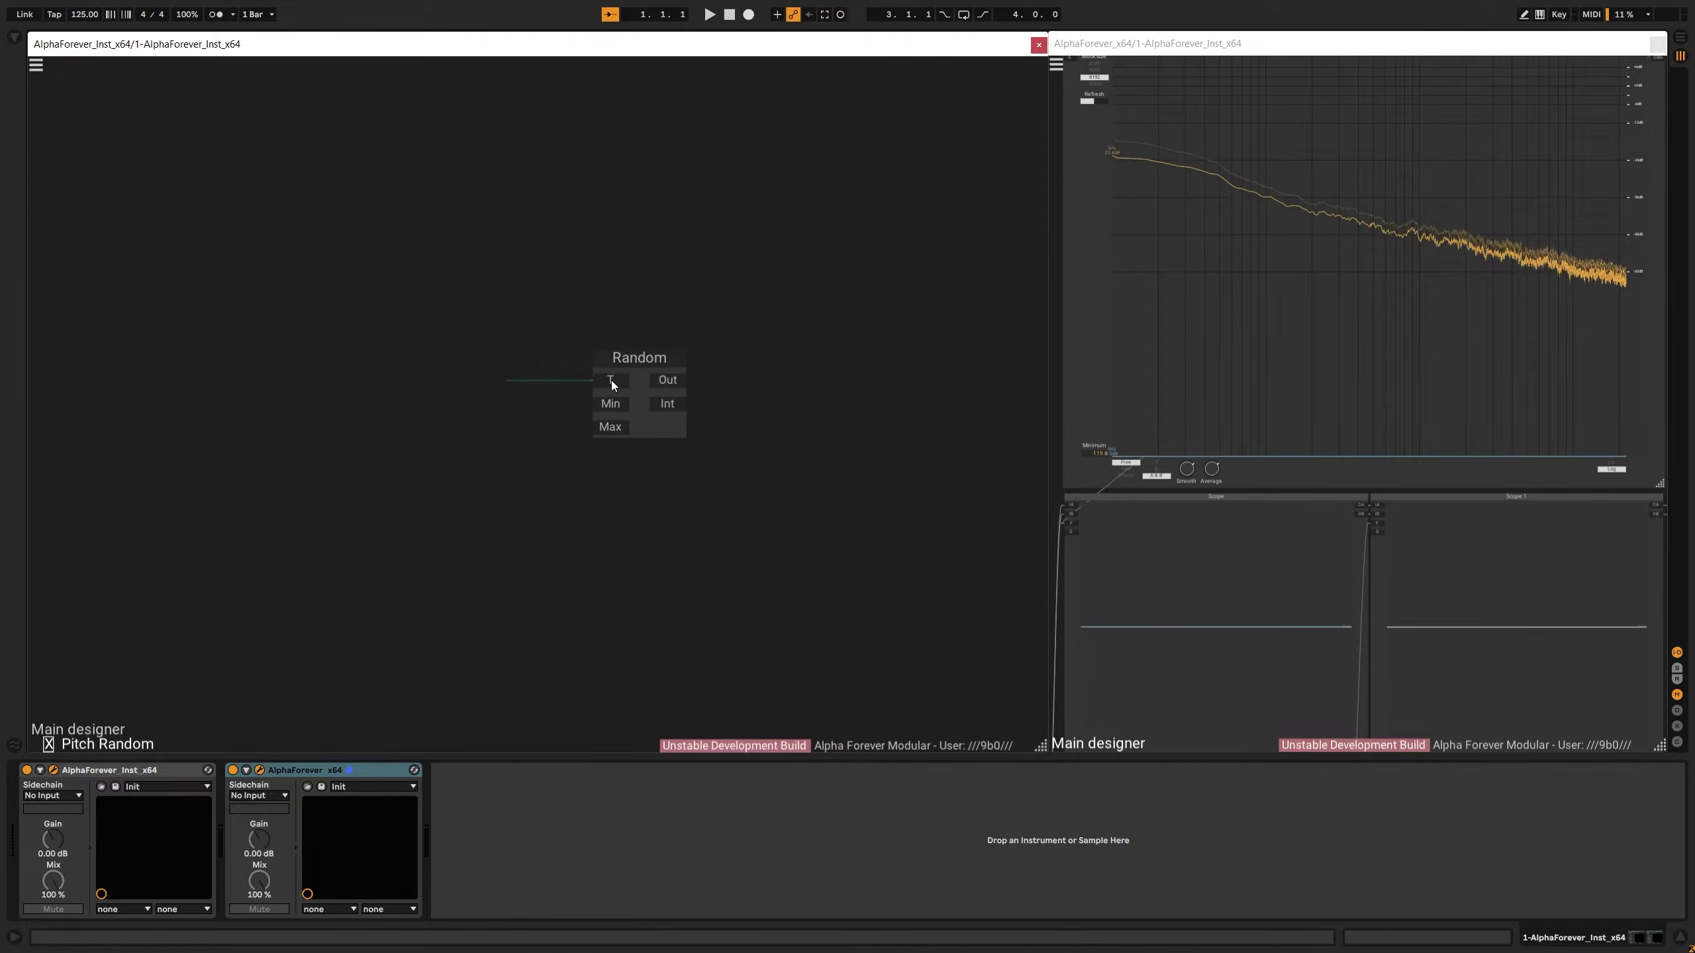
left_click_drag(611, 381, 531, 364)
left_click_drag(608, 404, 348, 389)
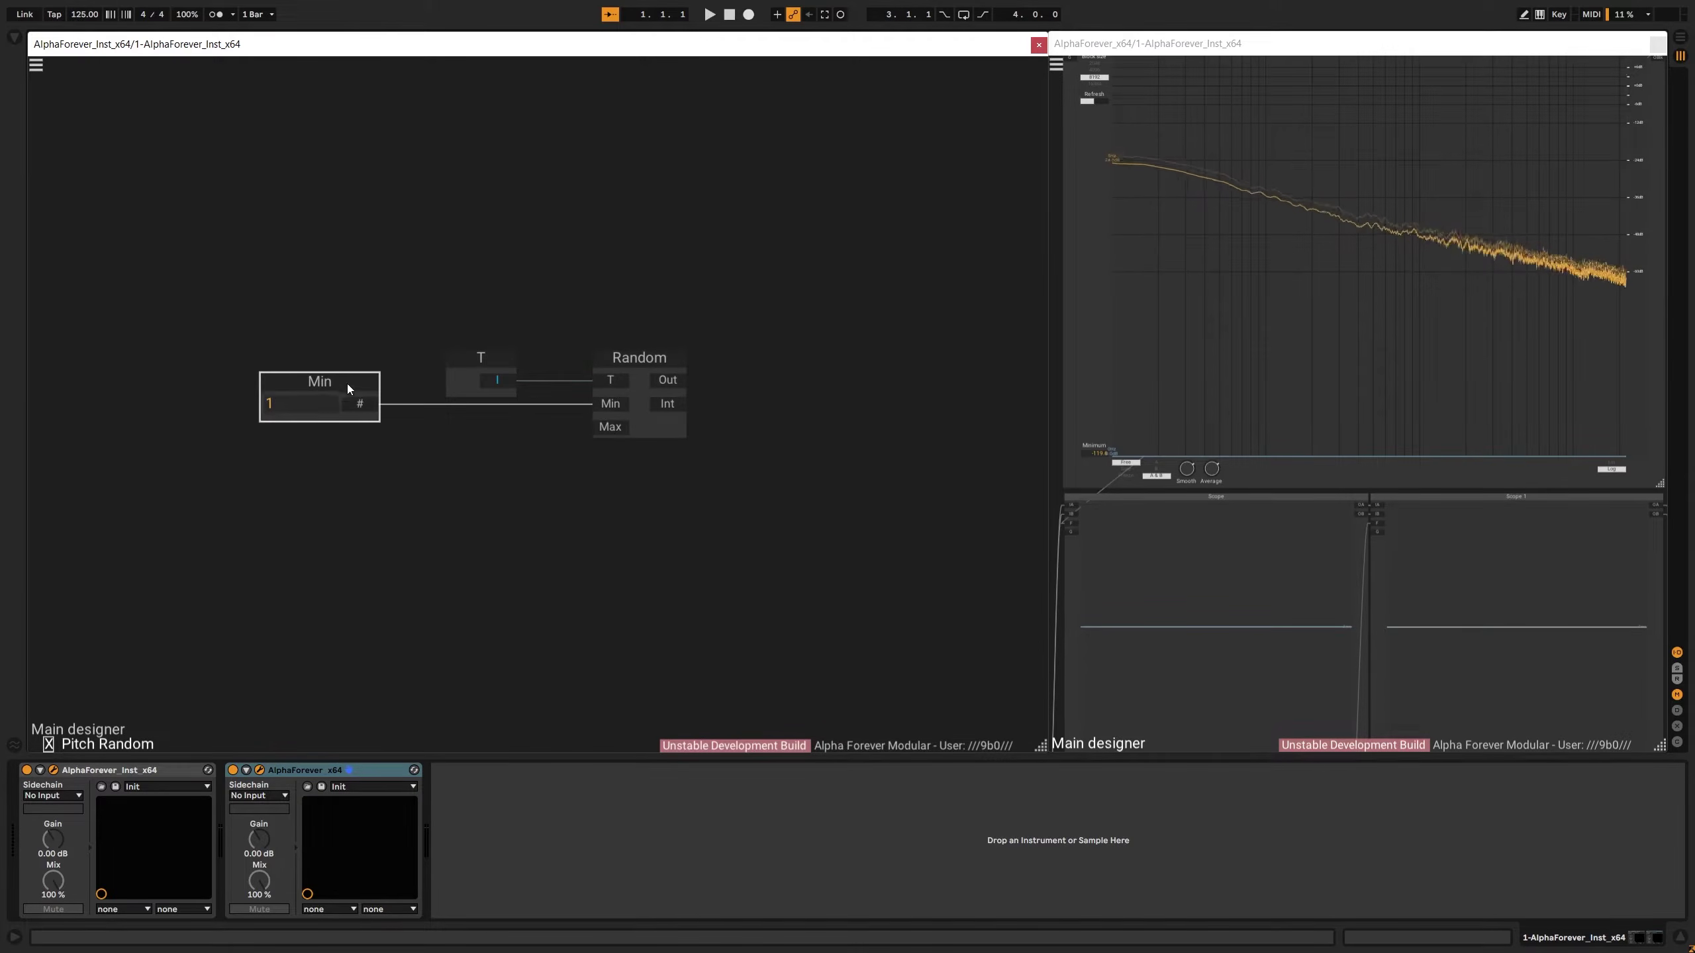
double_click(307, 404)
type("8")
left_click(344, 480)
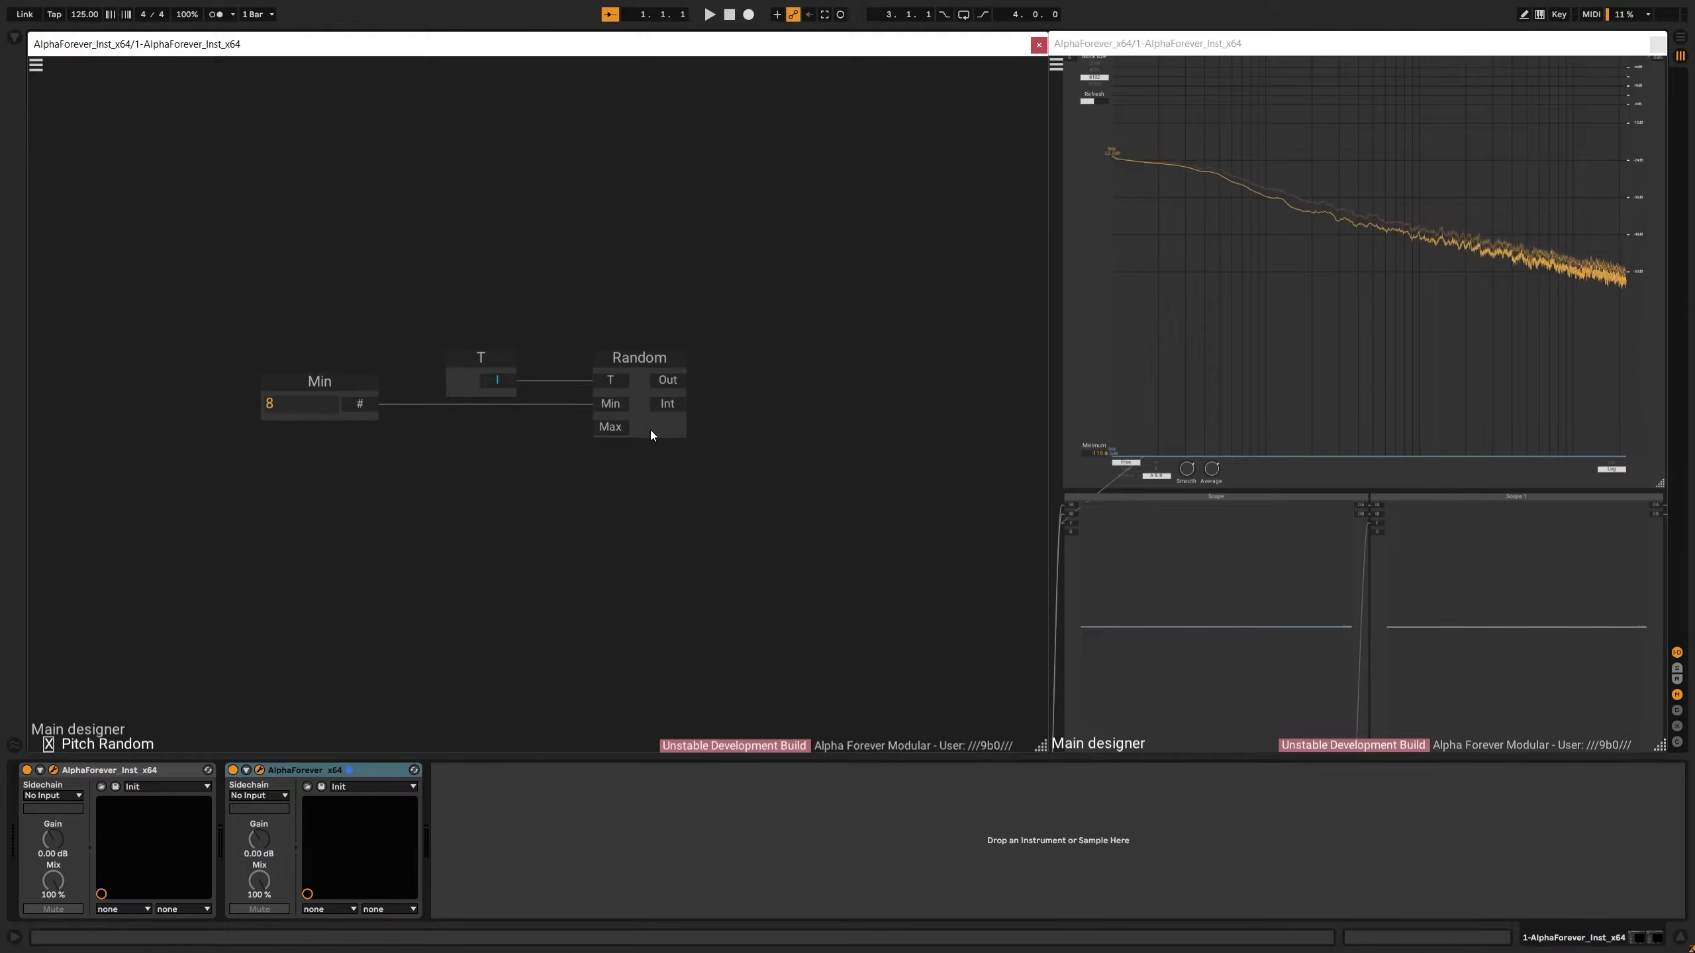
Feed Random's Max from a constant of 78, expose its Int as a module output named P, and return to the main designer
double_click(610, 427)
type("78")
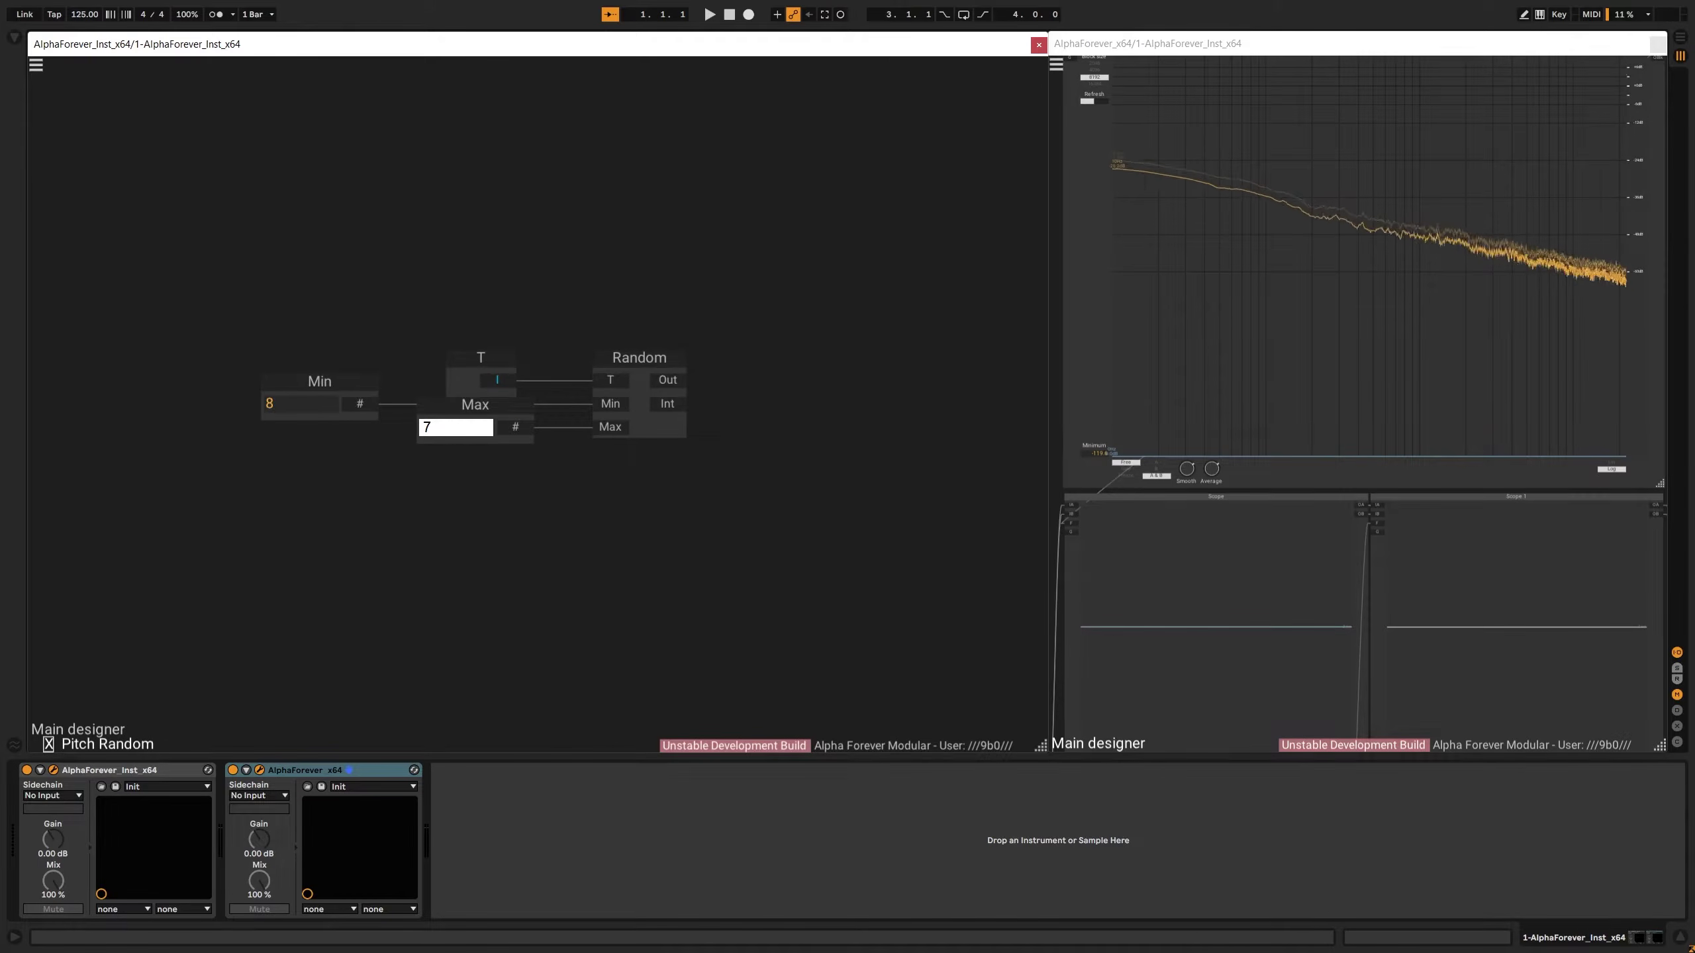
left_click(589, 466)
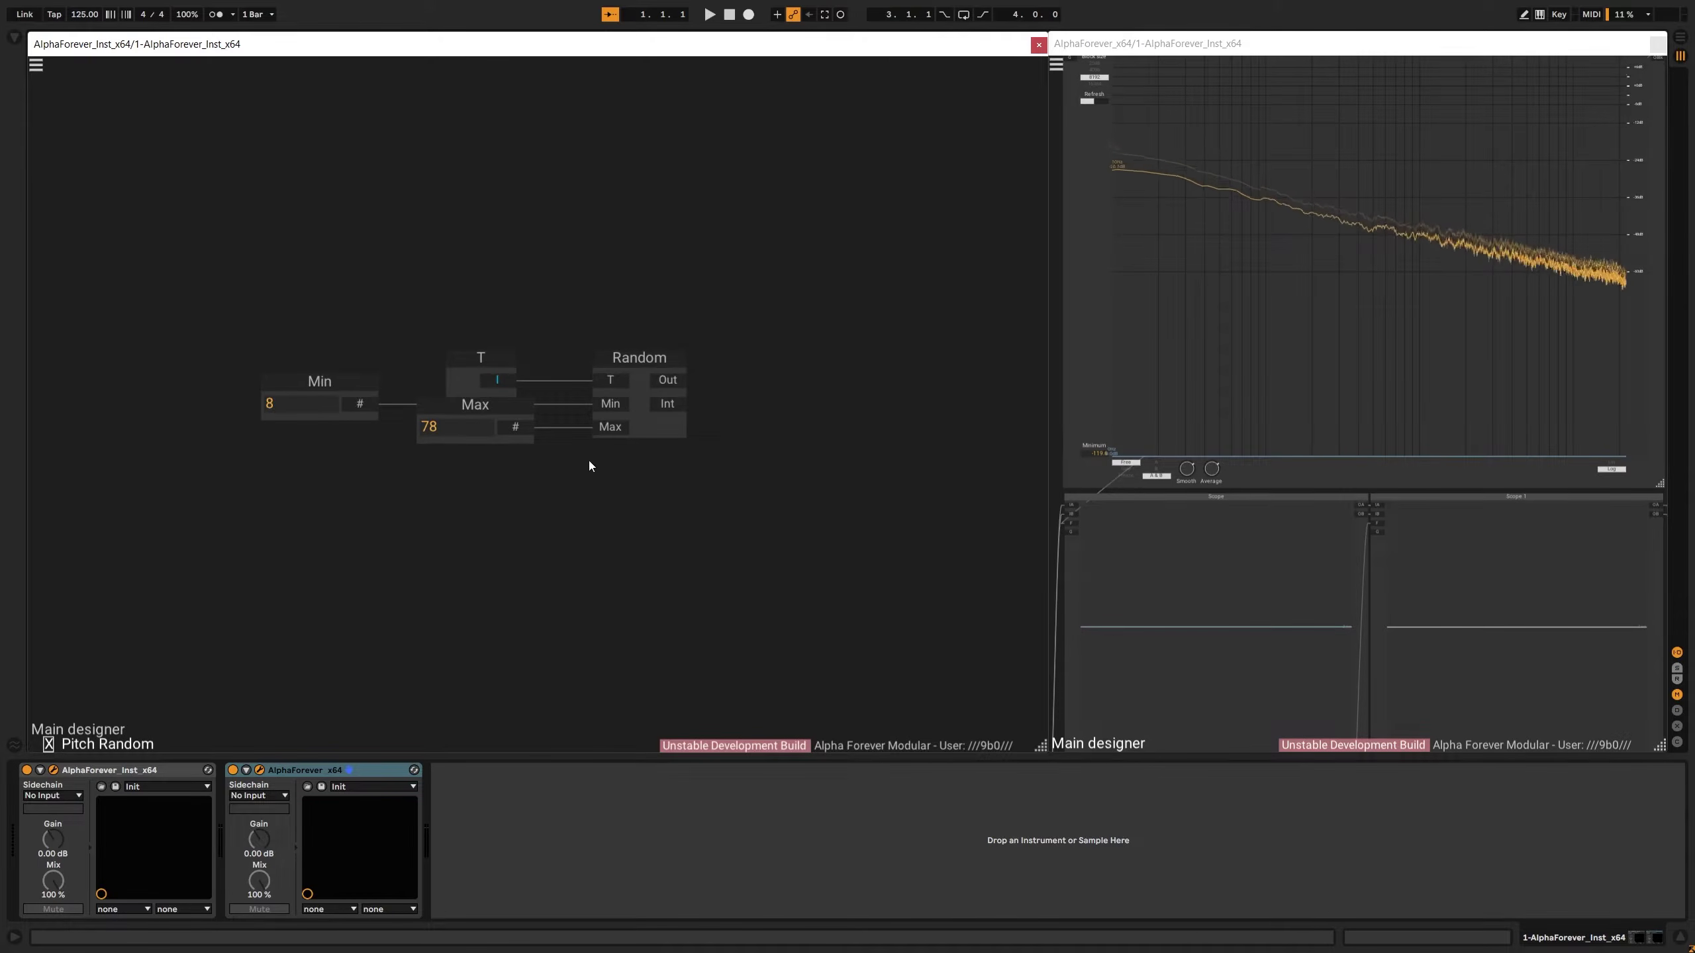
double_click(671, 409)
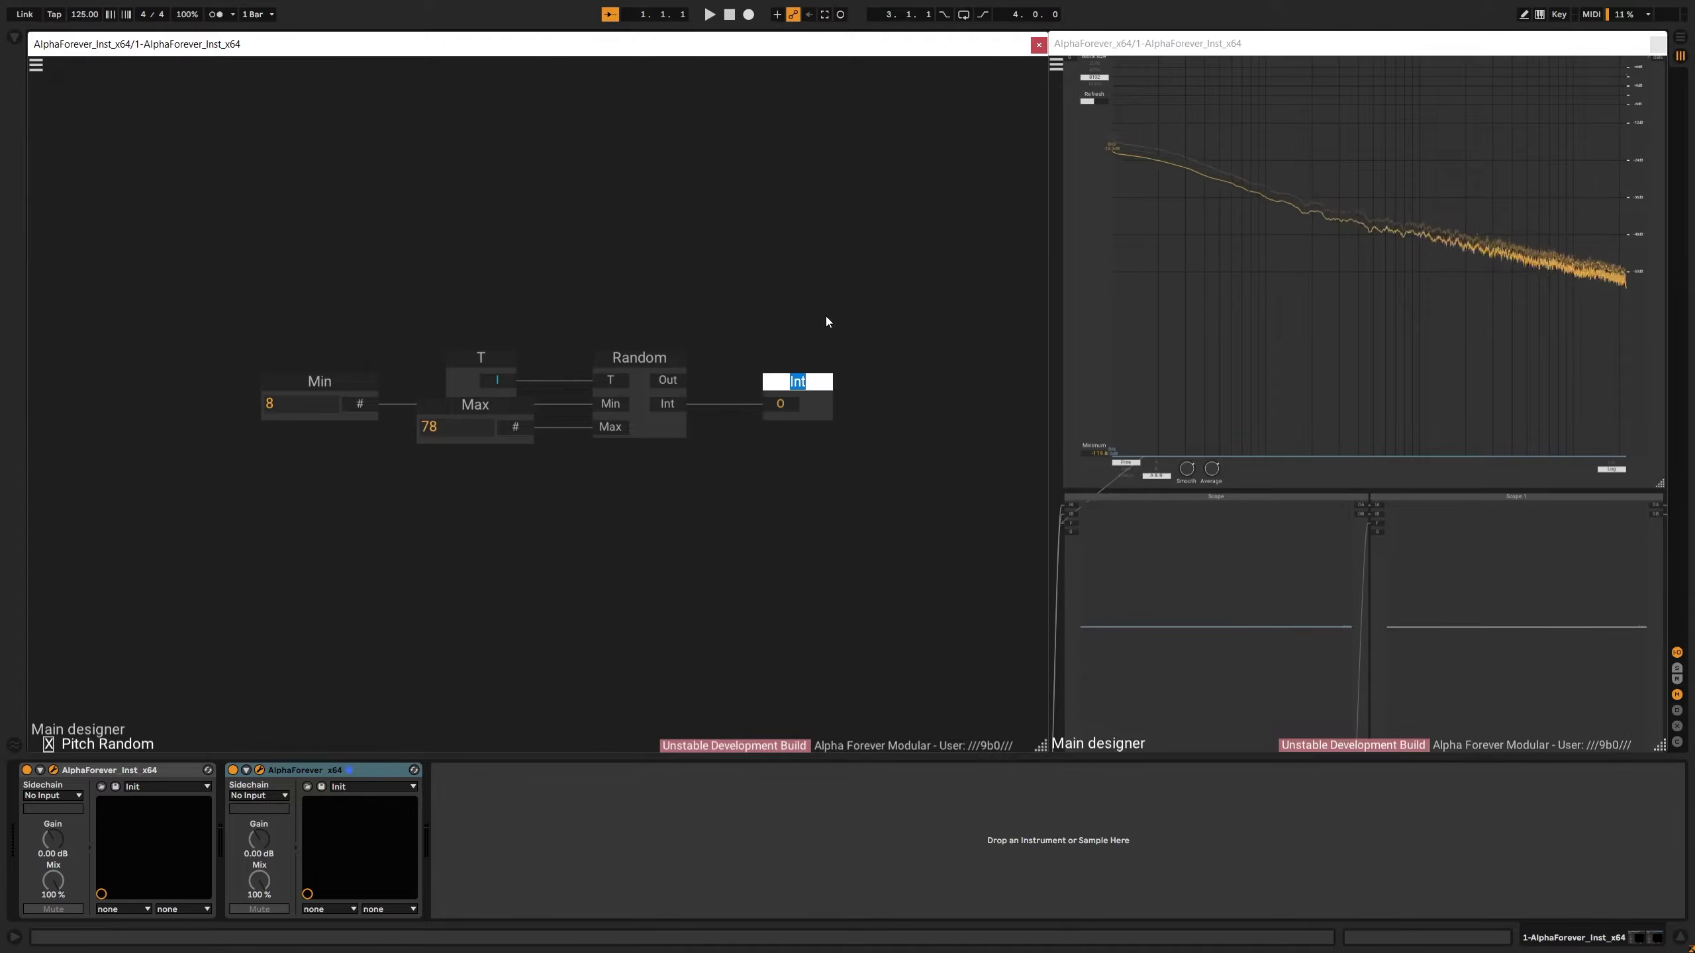
type("P")
double_click(479, 258)
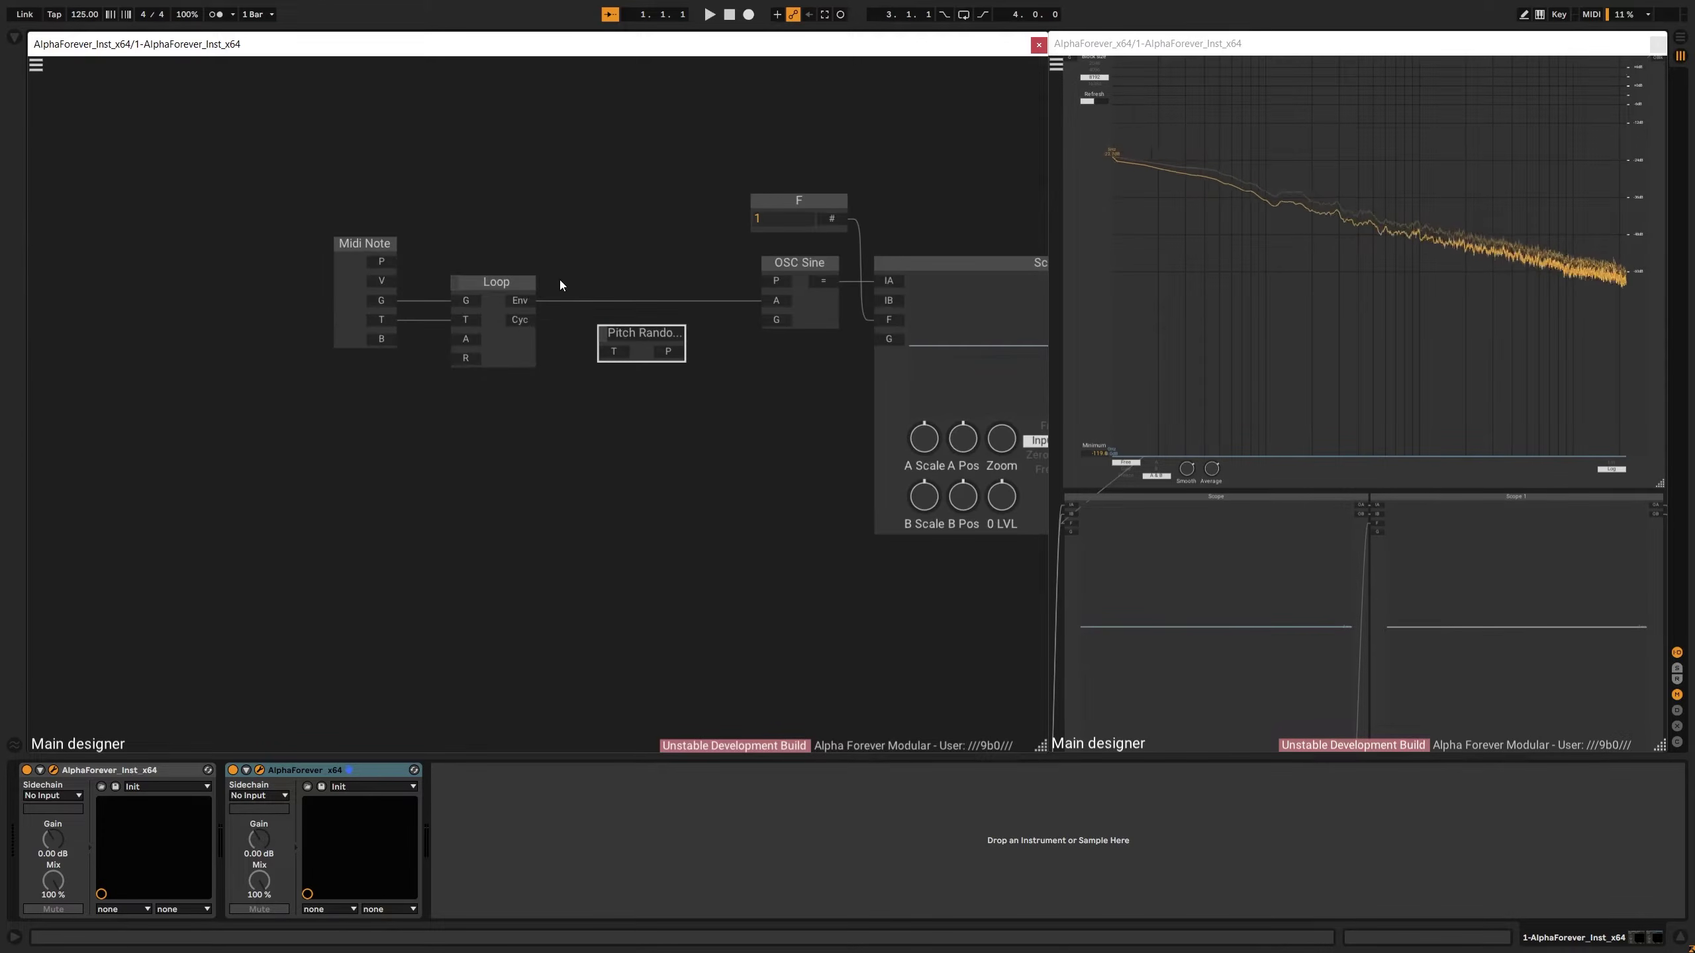
Wire Loop's Cyc through the Pitch Random module into OSC Sine's P input, and rename that module rndPitch
left_click_drag(520, 323, 764, 280)
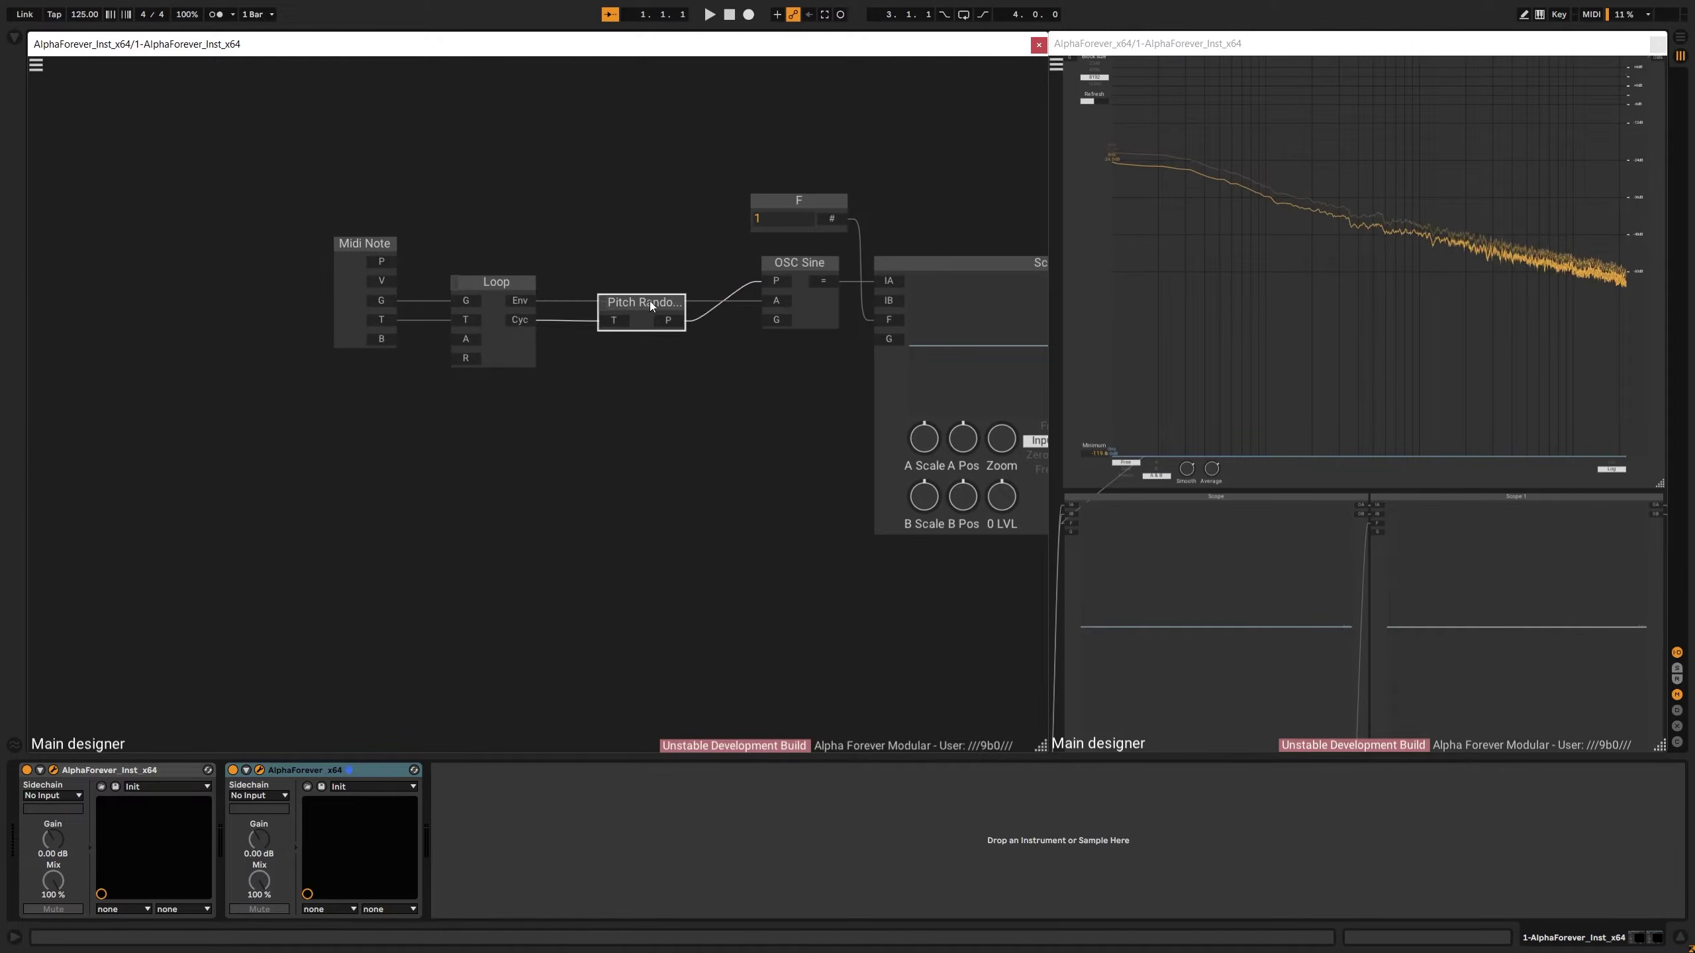
left_click_drag(649, 300, 683, 300)
double_click(683, 299)
type("RndPitch")
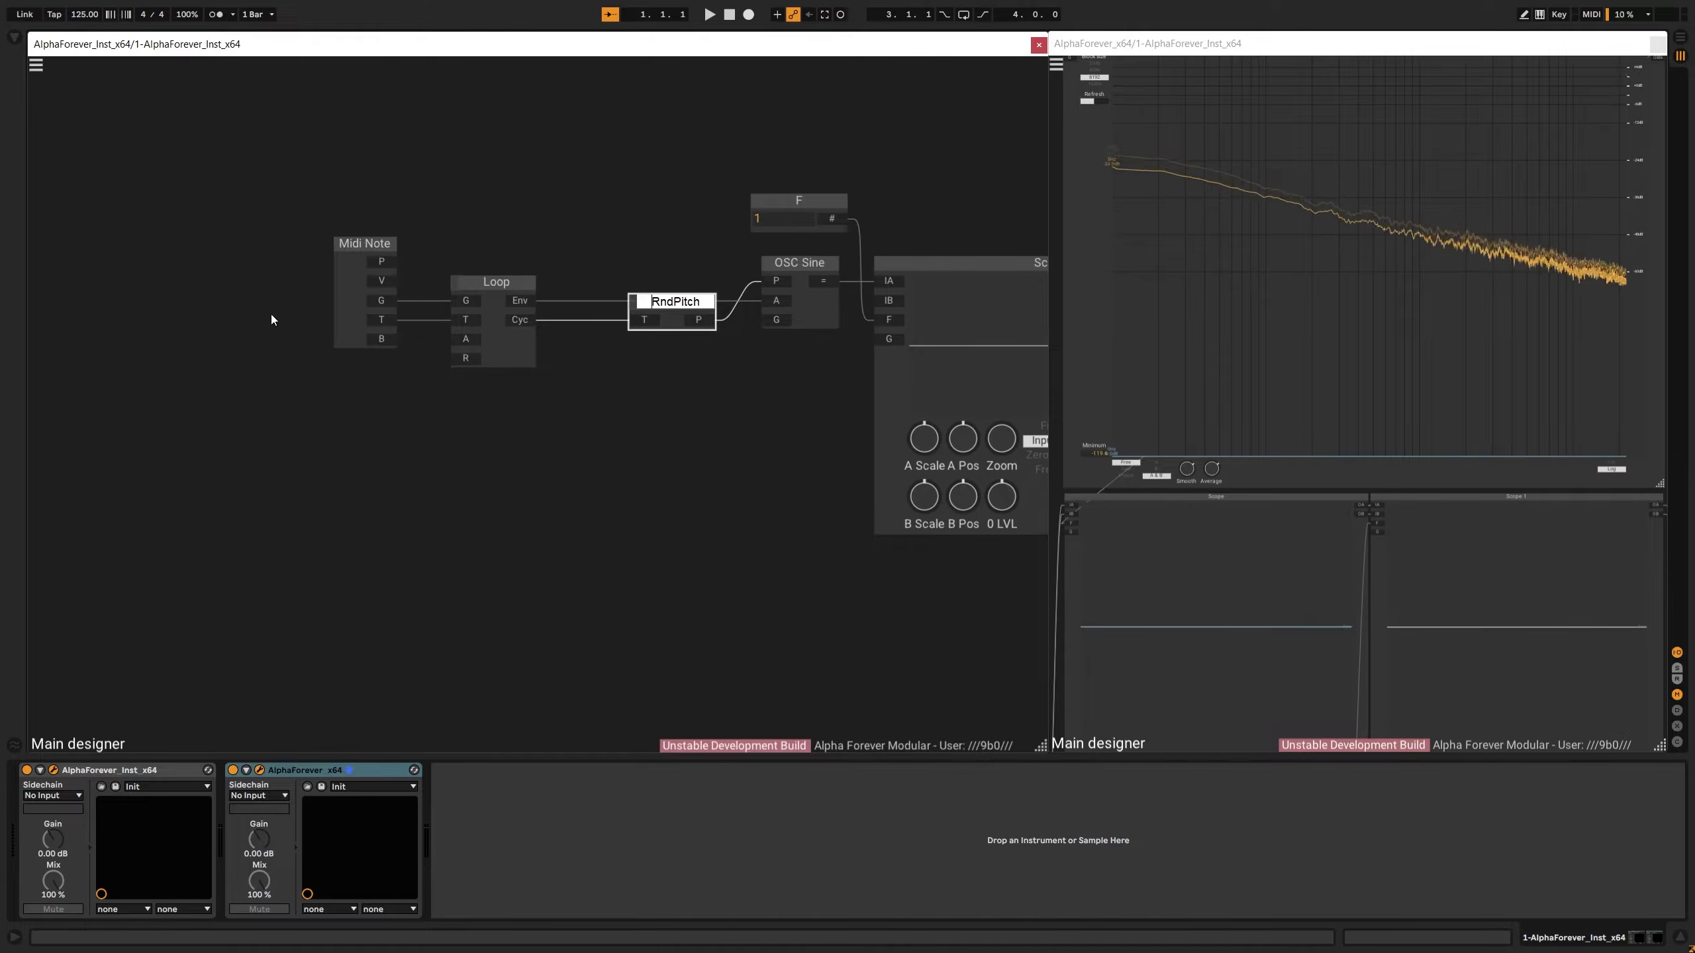
key("Delete")
type("r")
left_click(288, 289)
Add a knob feeding Loop's A and R inputs, set its maximum to 500, and turn it to 218.00
left_click_drag(628, 245, 505, 309)
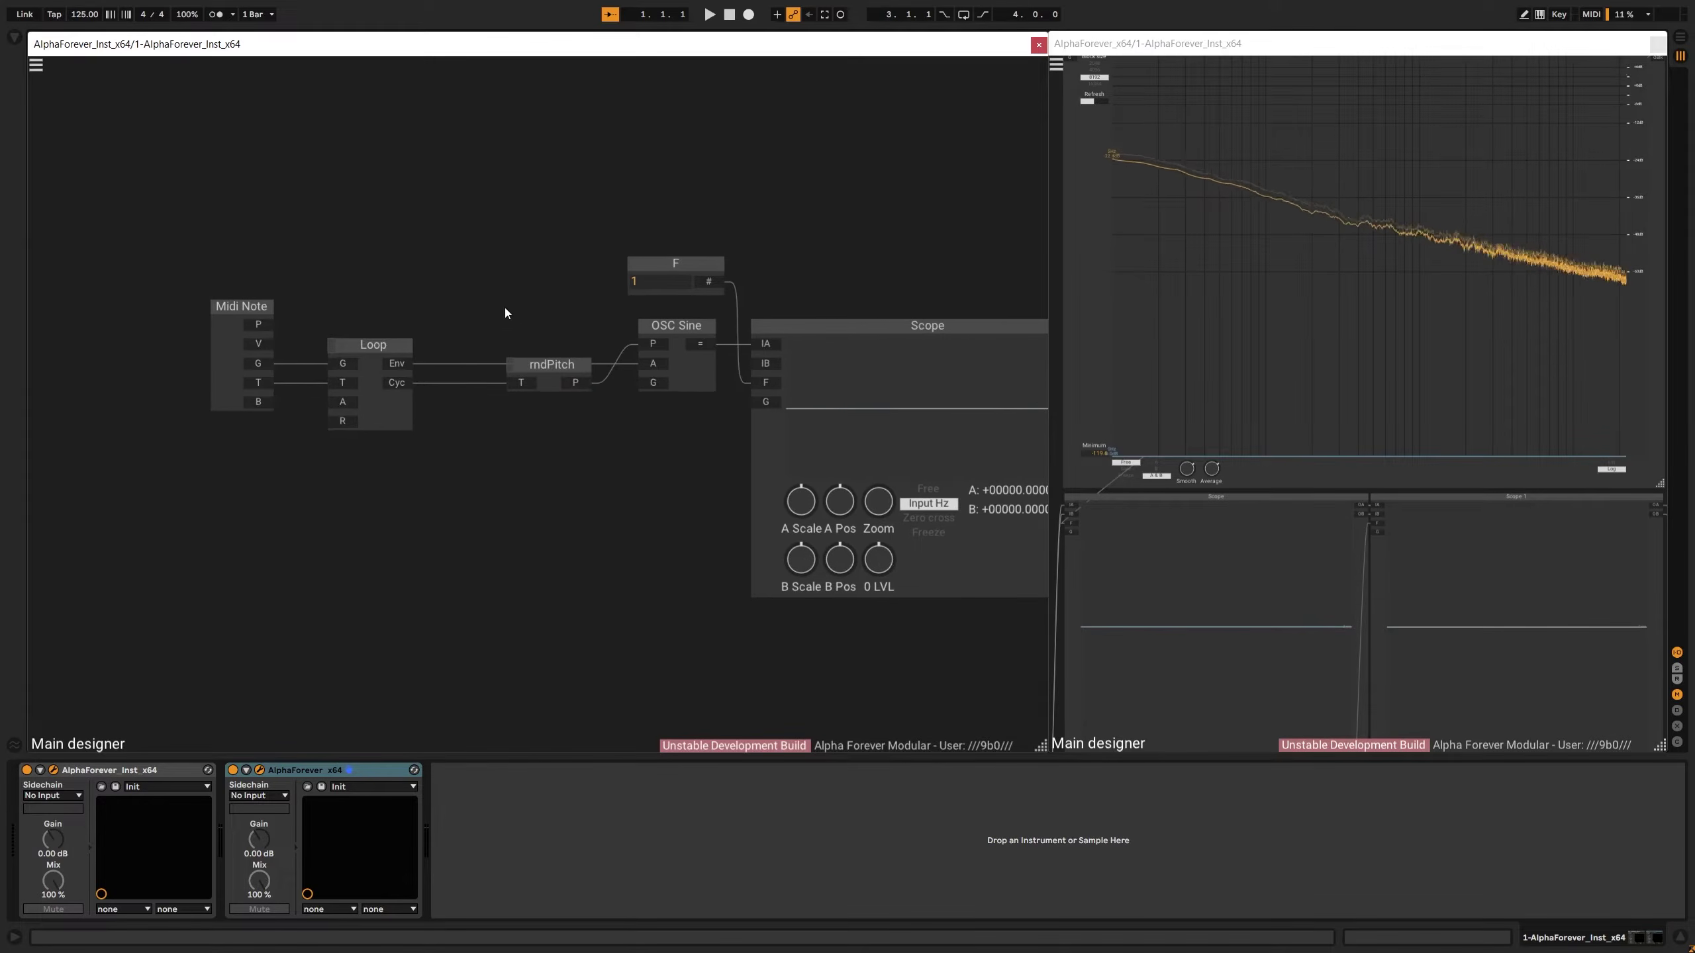
double_click(341, 401)
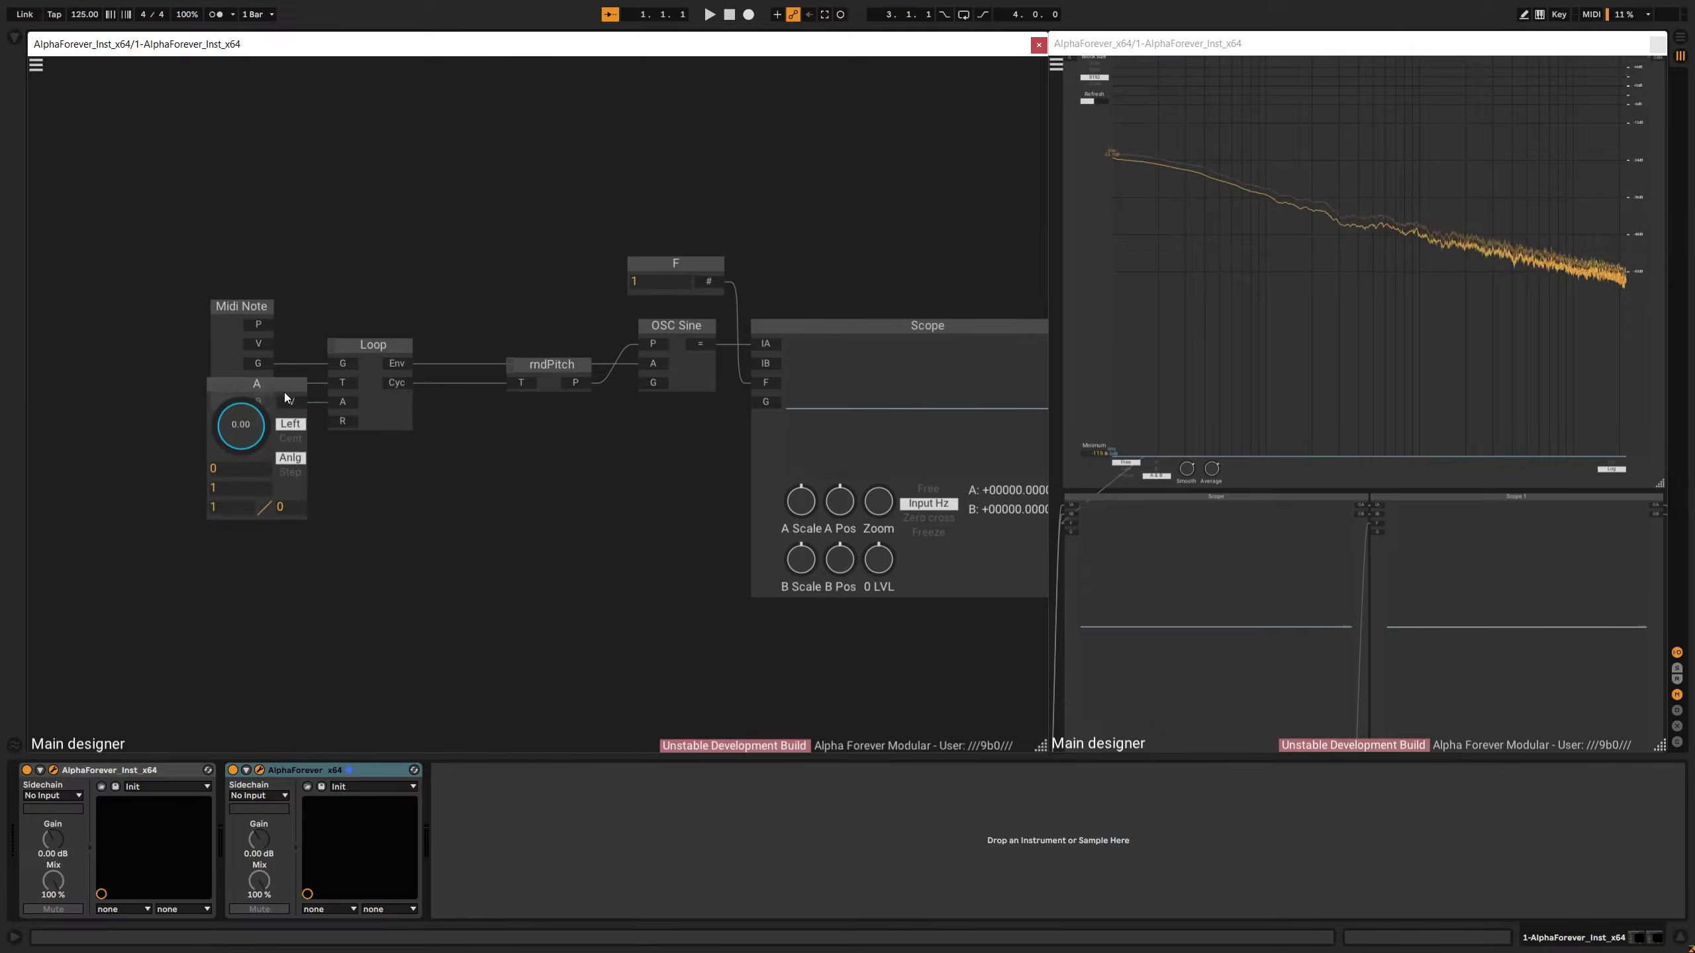
left_click_drag(279, 391, 336, 421)
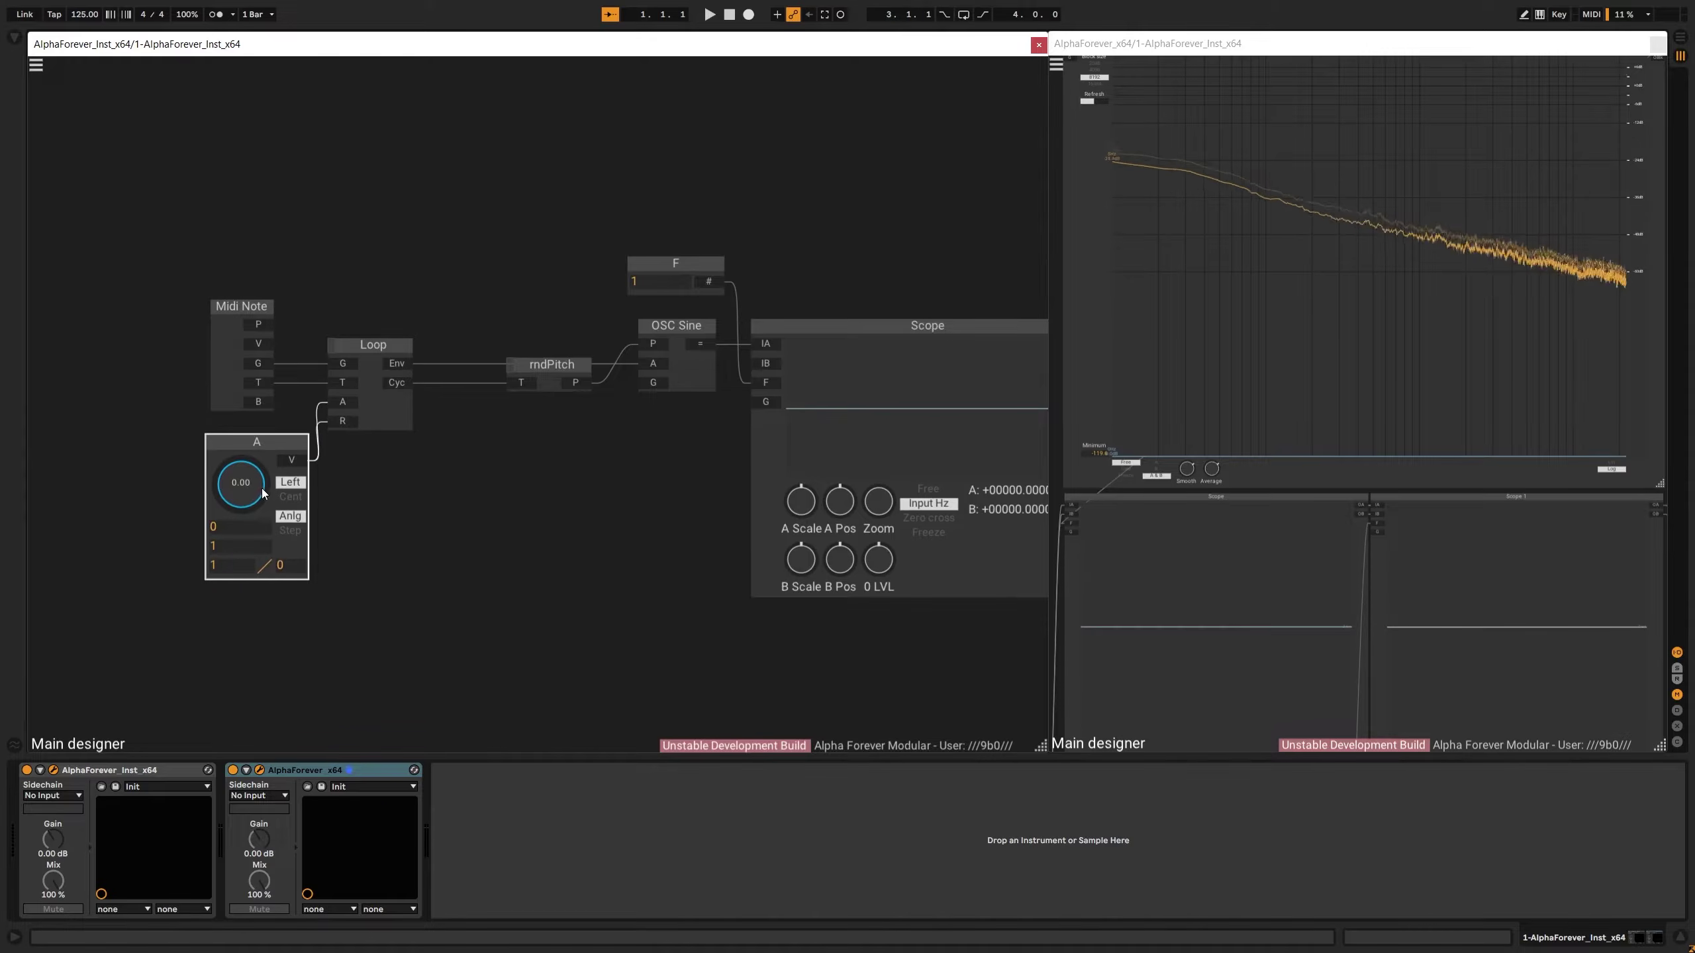
double_click(224, 549)
type("500")
left_click(415, 530)
left_click_drag(245, 499, 290, 425)
Move Midi Note and Loop closer to rndPitch, nudge rndPitch towards OSC Sine, and set the A knob farther from Loop
left_click_drag(415, 473, 358, 461)
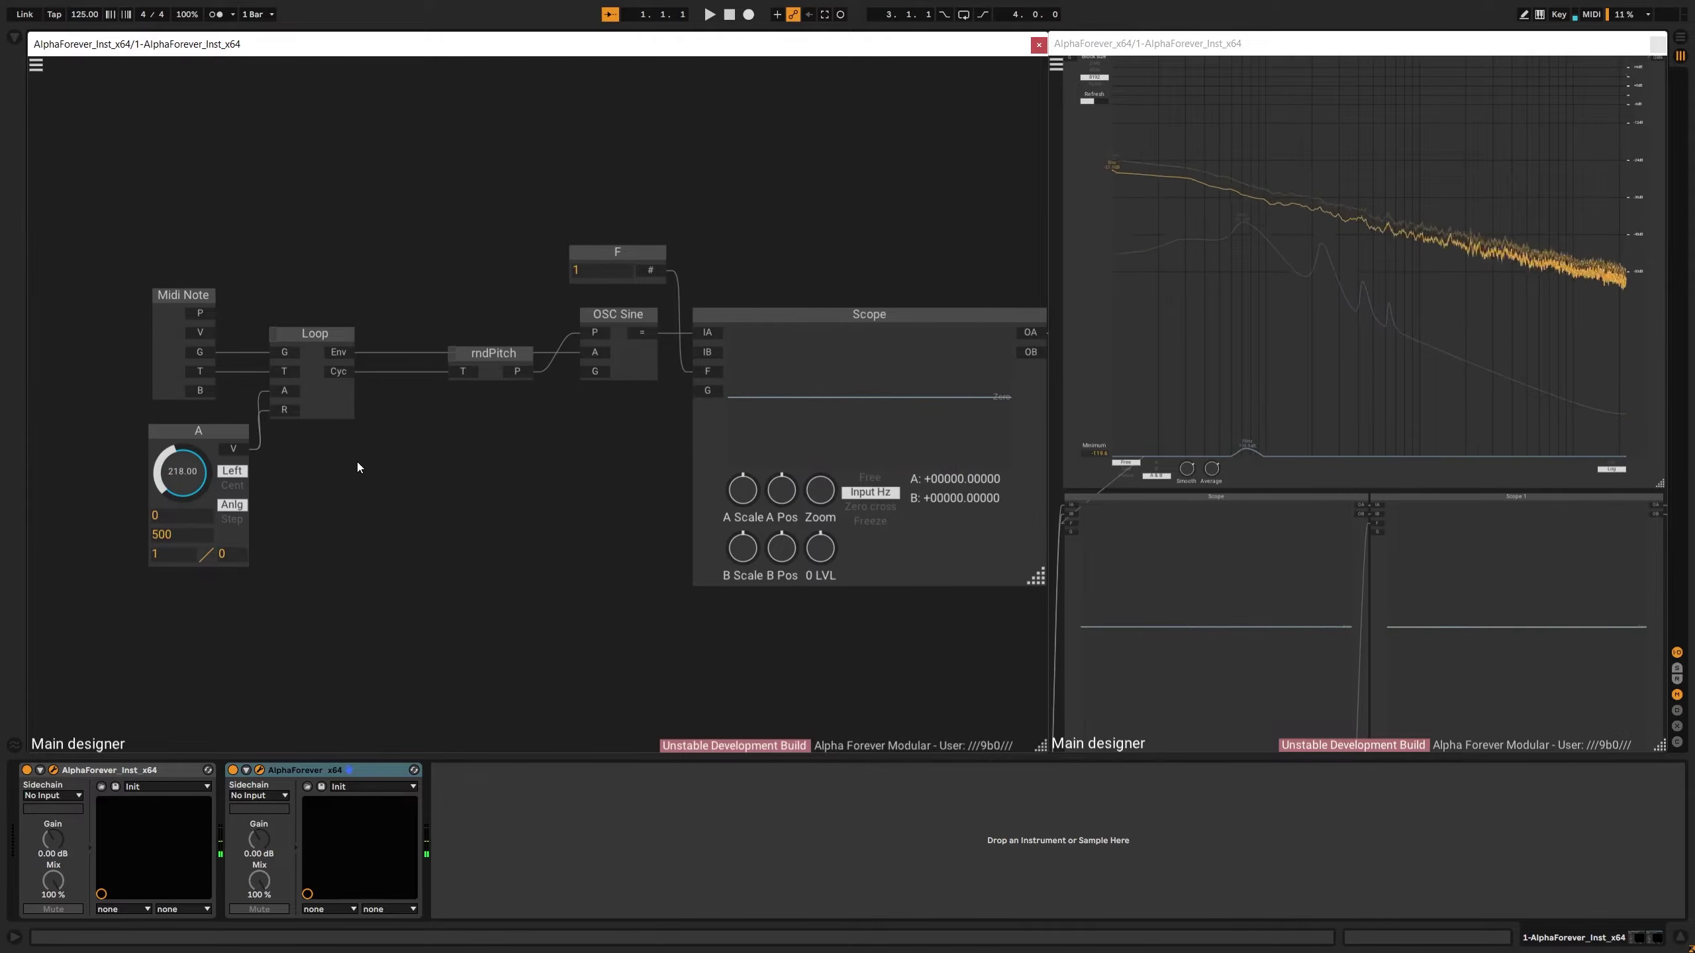
left_click_drag(103, 241, 373, 649)
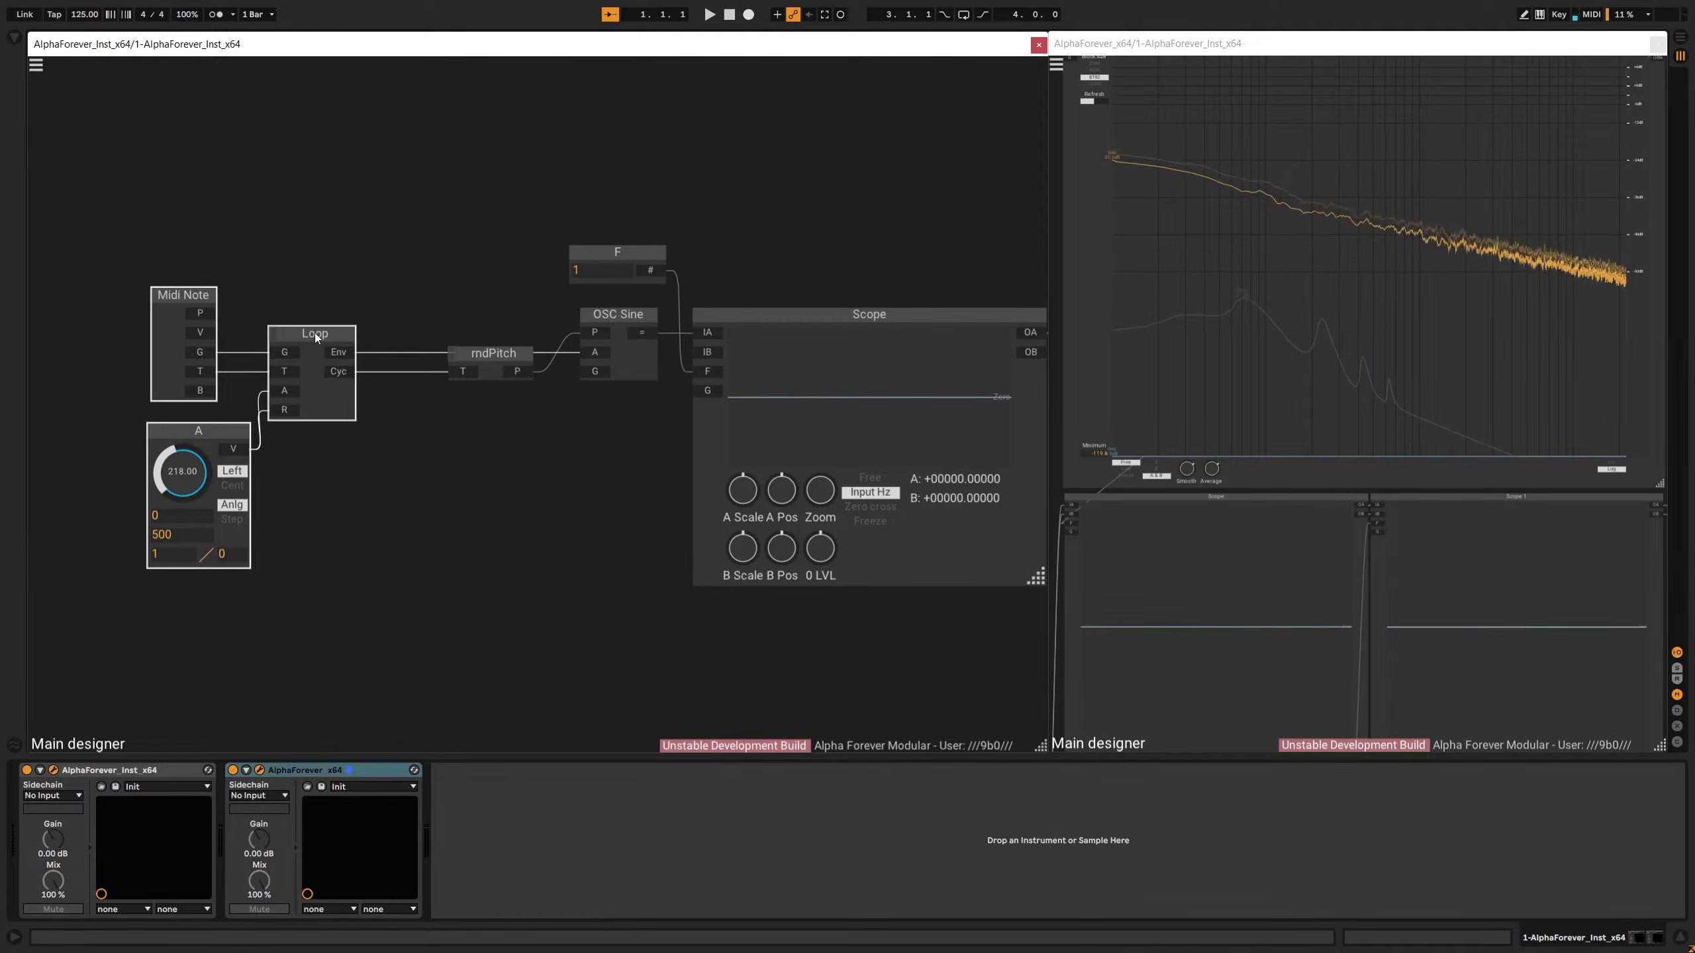
left_click_drag(315, 334, 387, 334)
left_click(402, 304)
left_click_drag(281, 431, 174, 445)
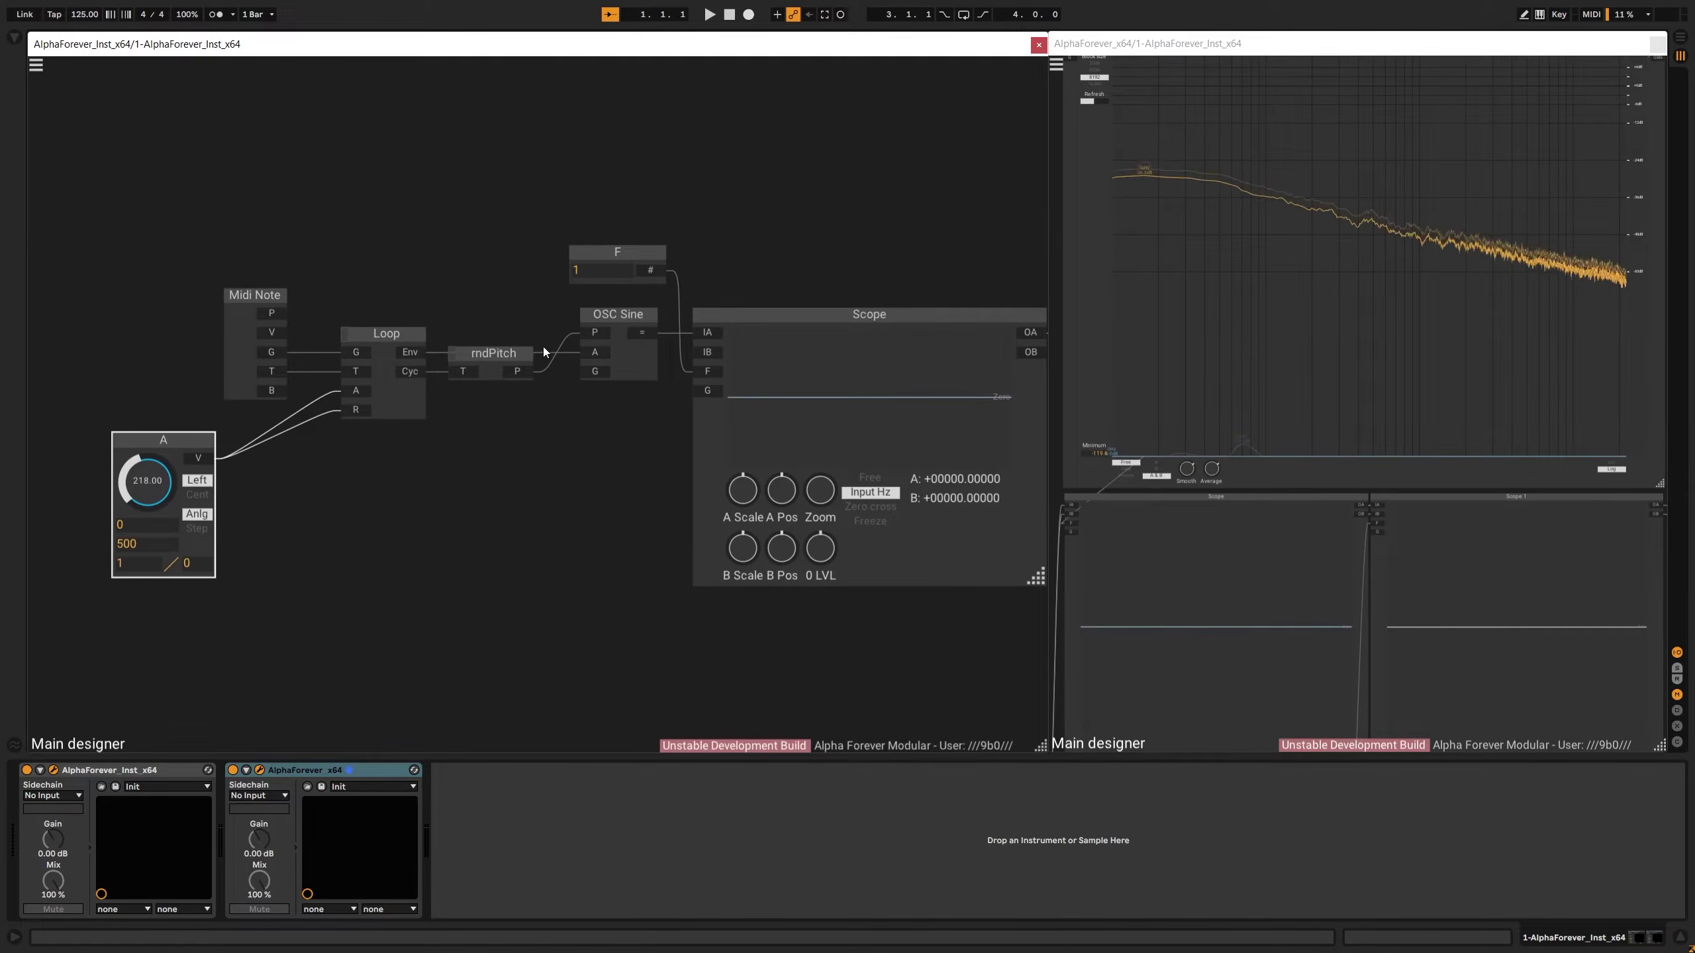
left_click_drag(530, 359, 550, 359)
left_click_drag(416, 344, 427, 345)
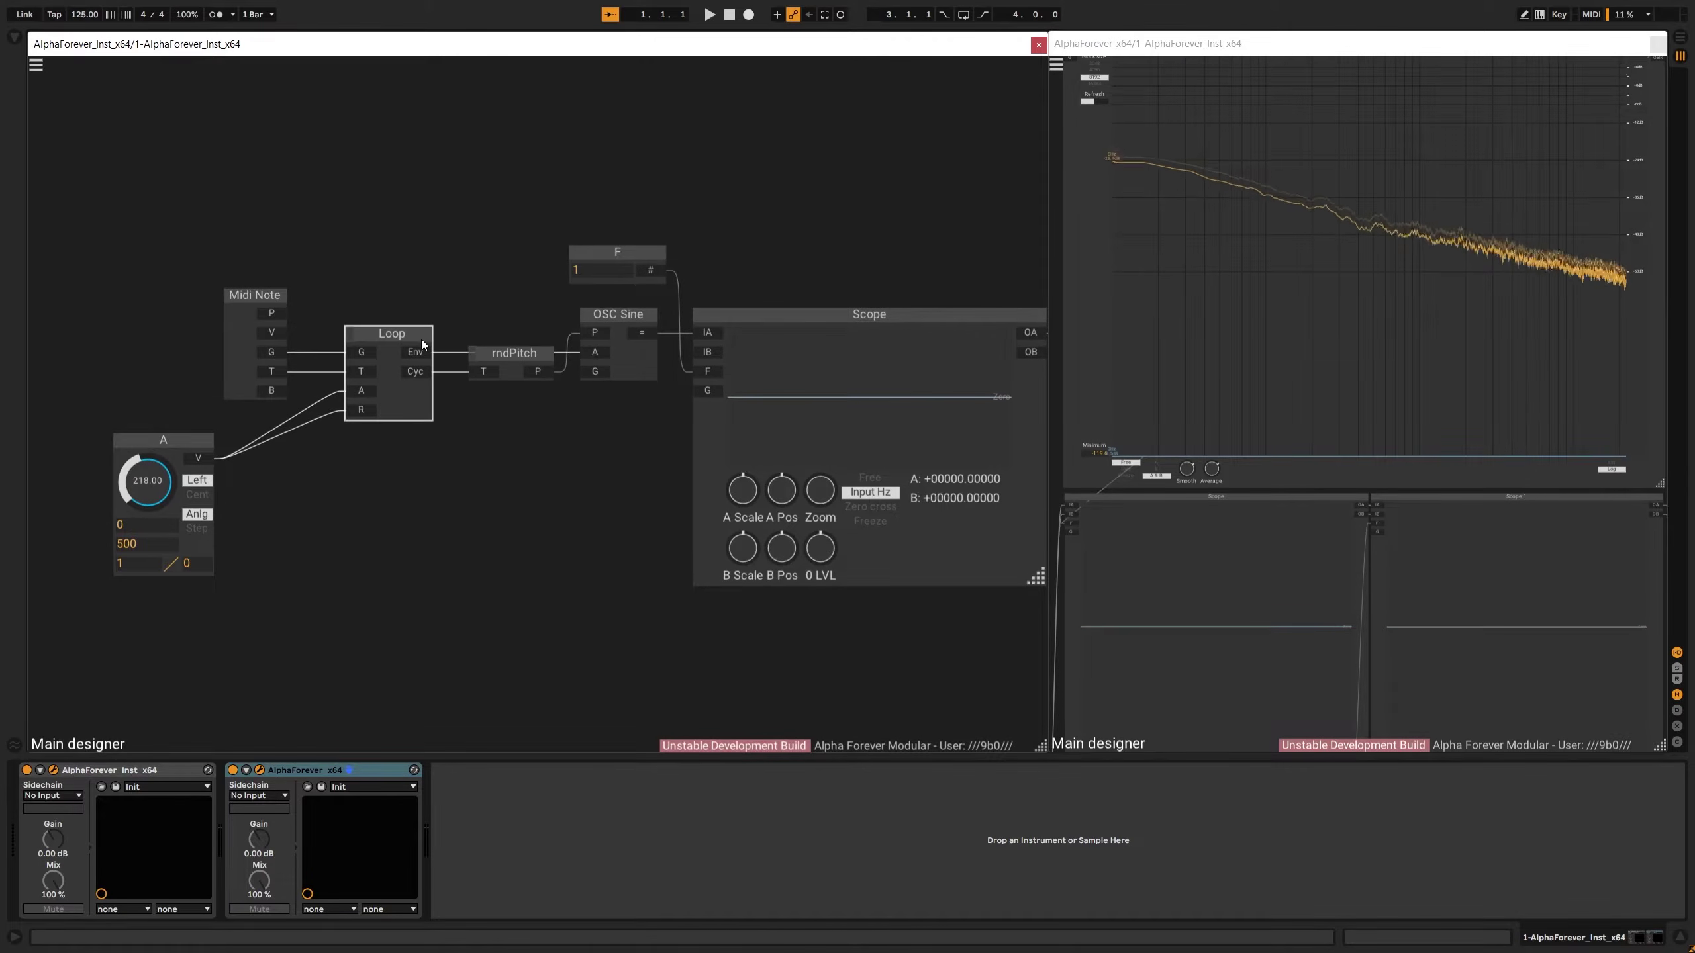
left_click(465, 446)
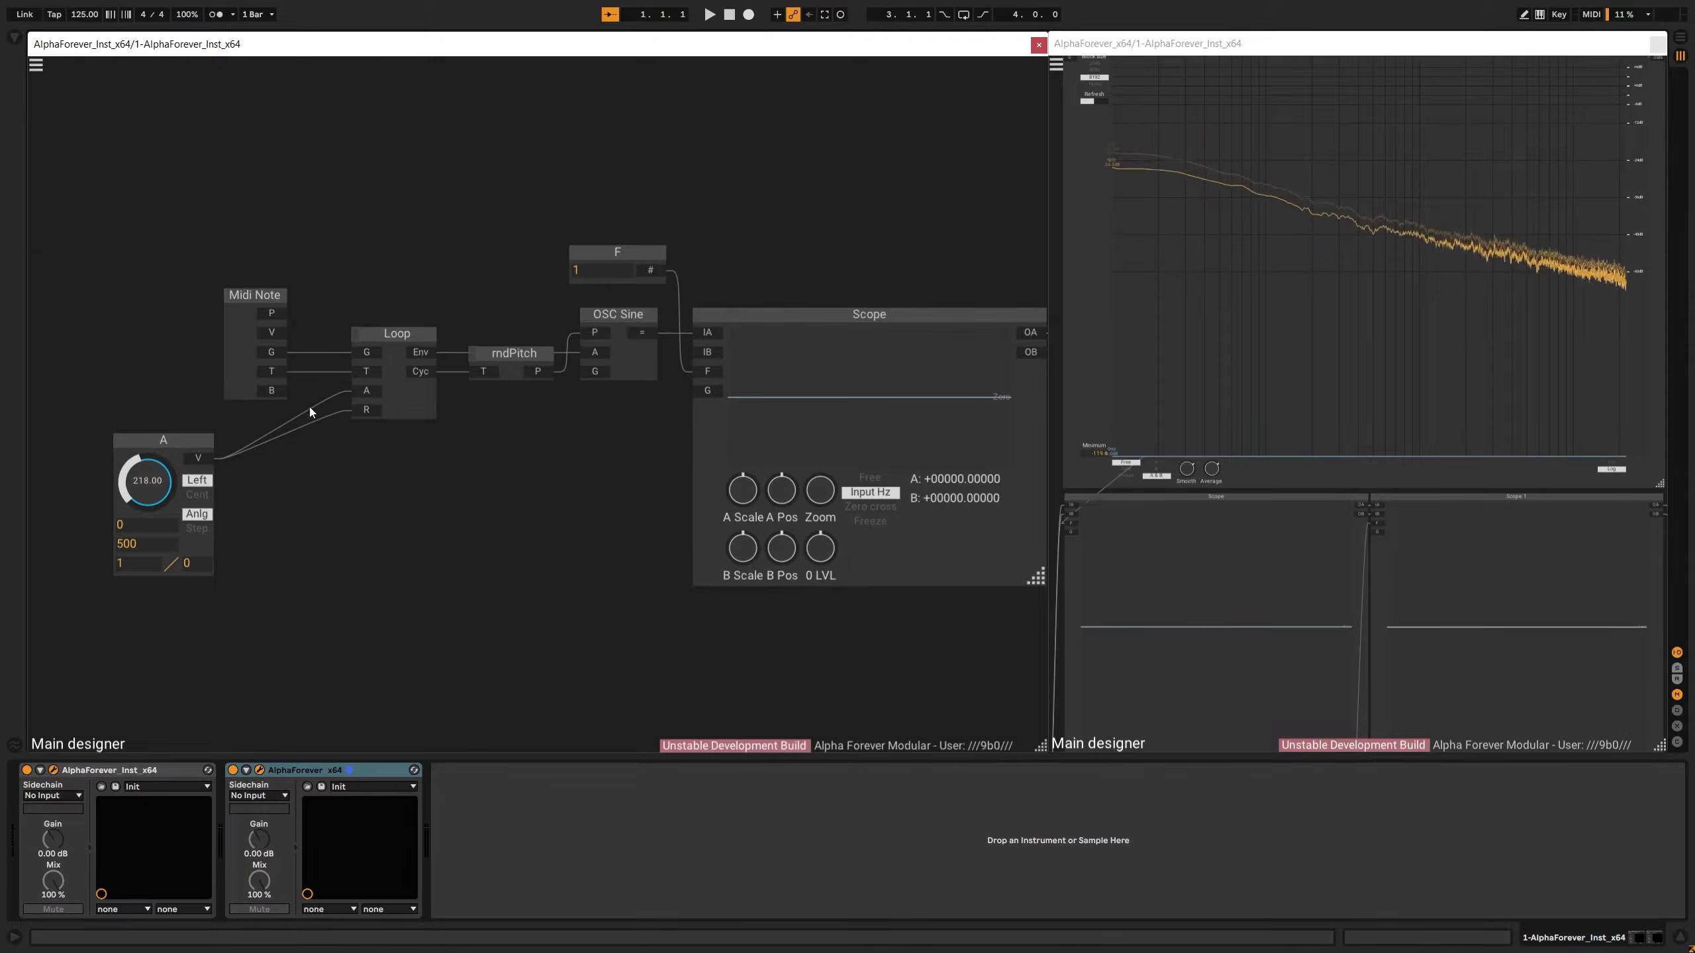
left_click(192, 442)
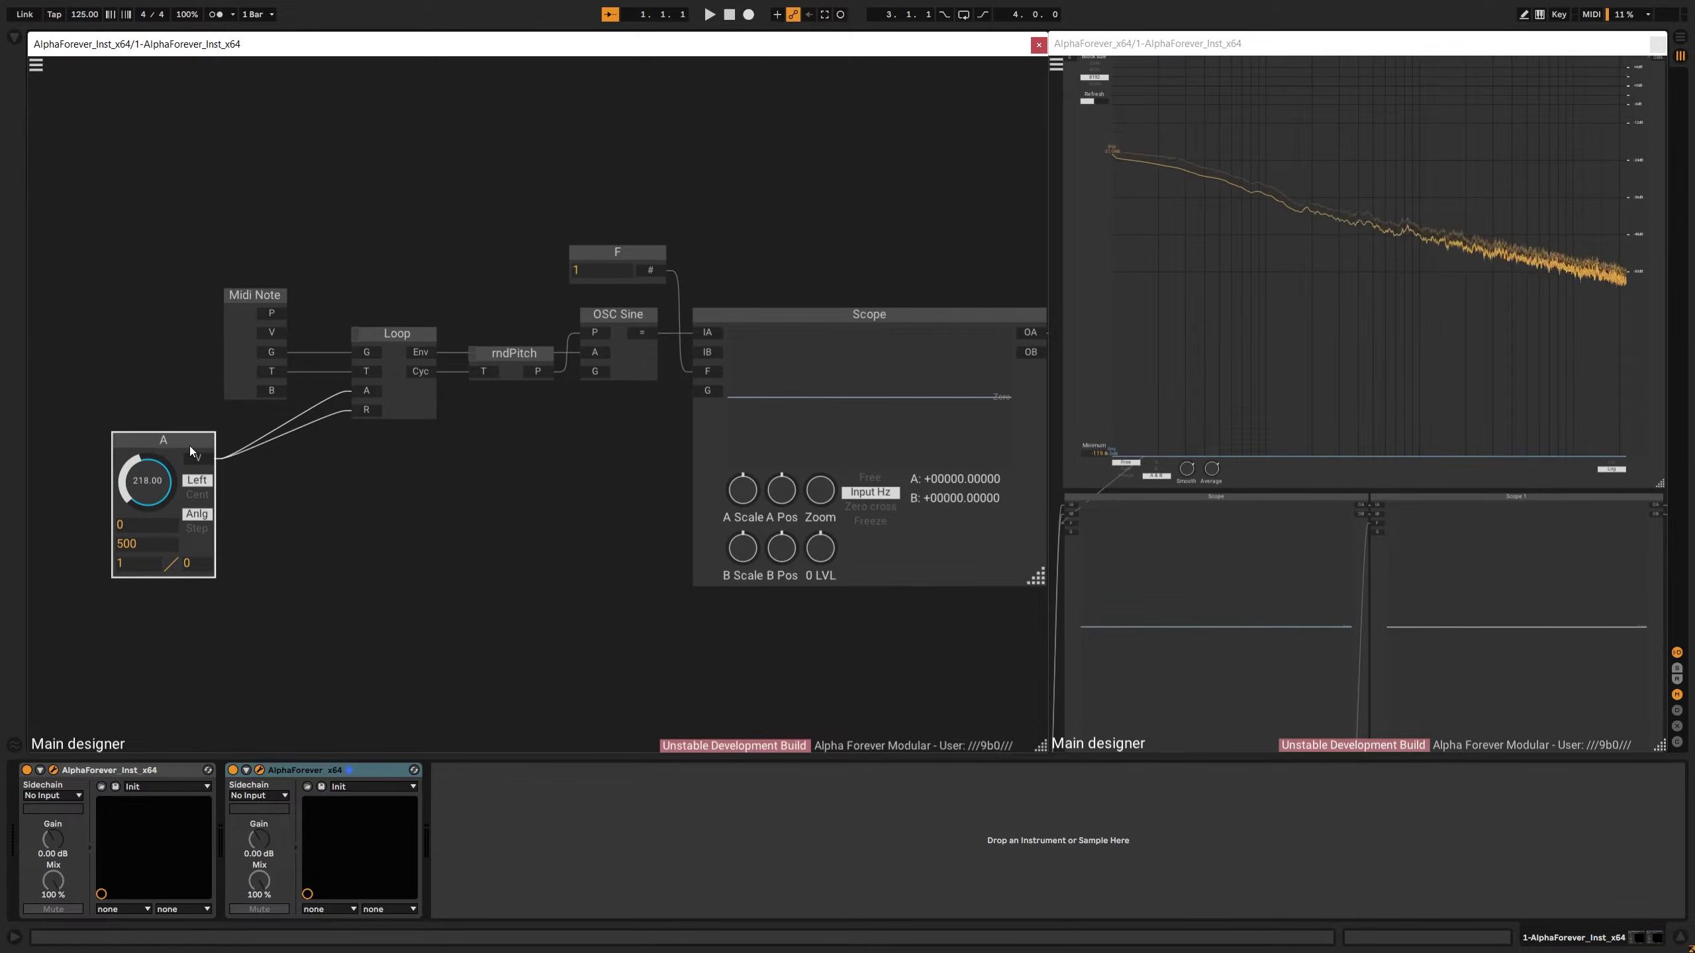
Replace the A knob with an empty designer module named rndLoop, placed just below Loop
key("Delete")
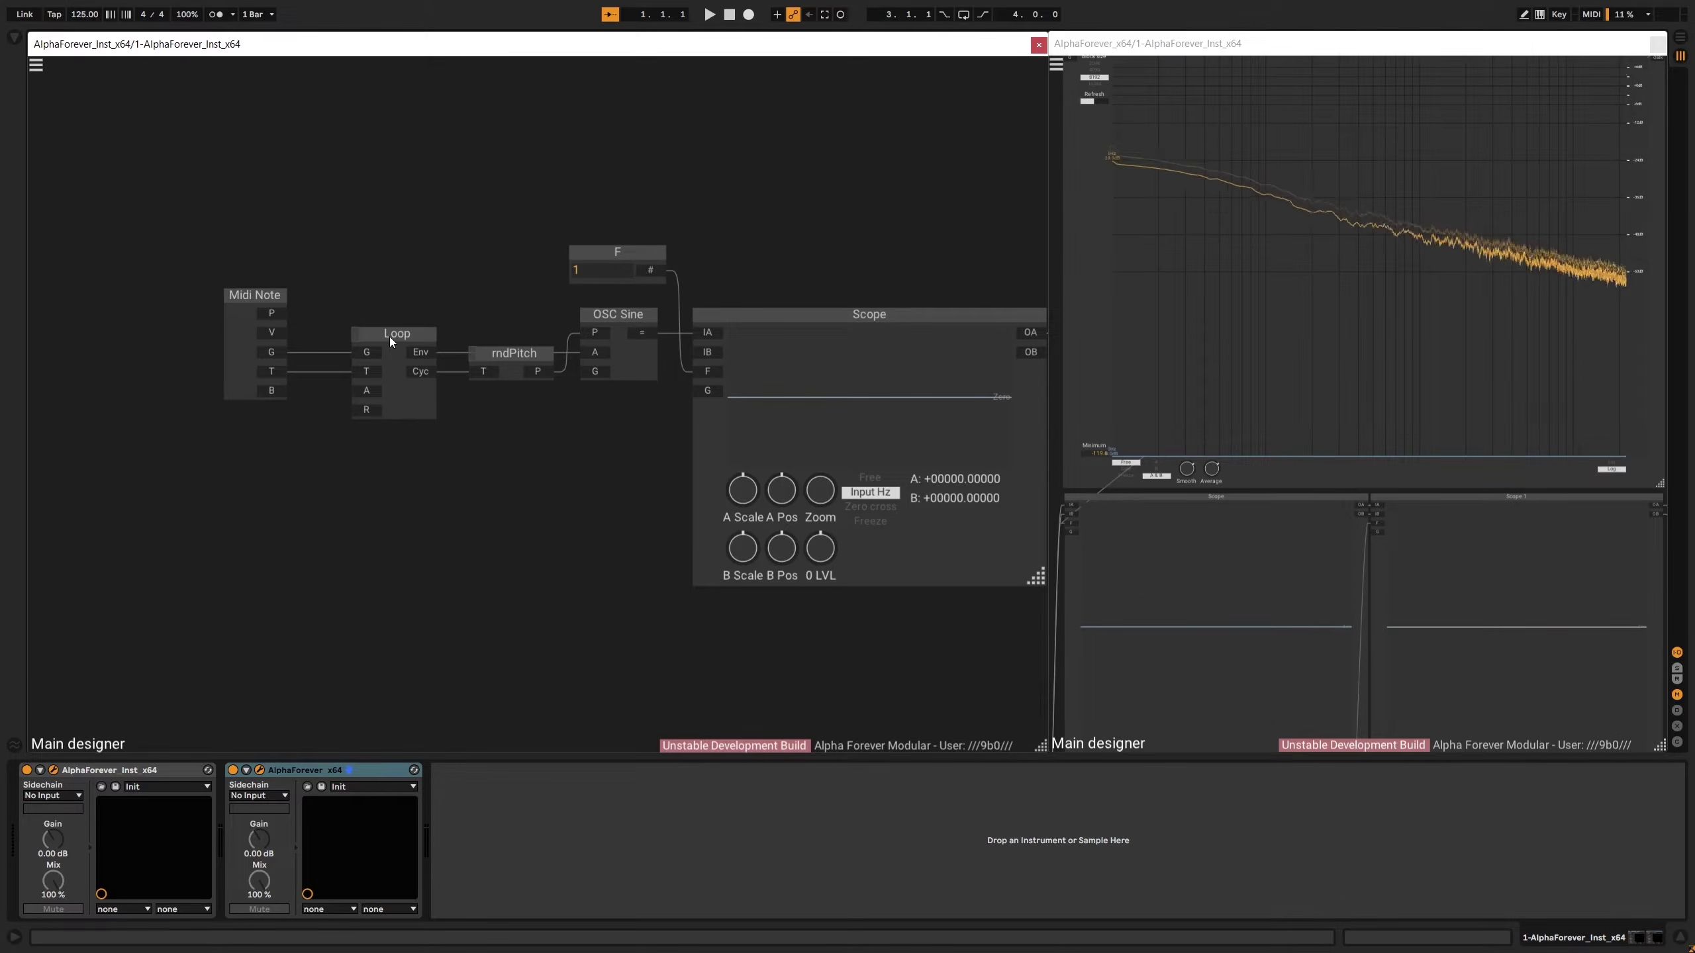
right_click(307, 480)
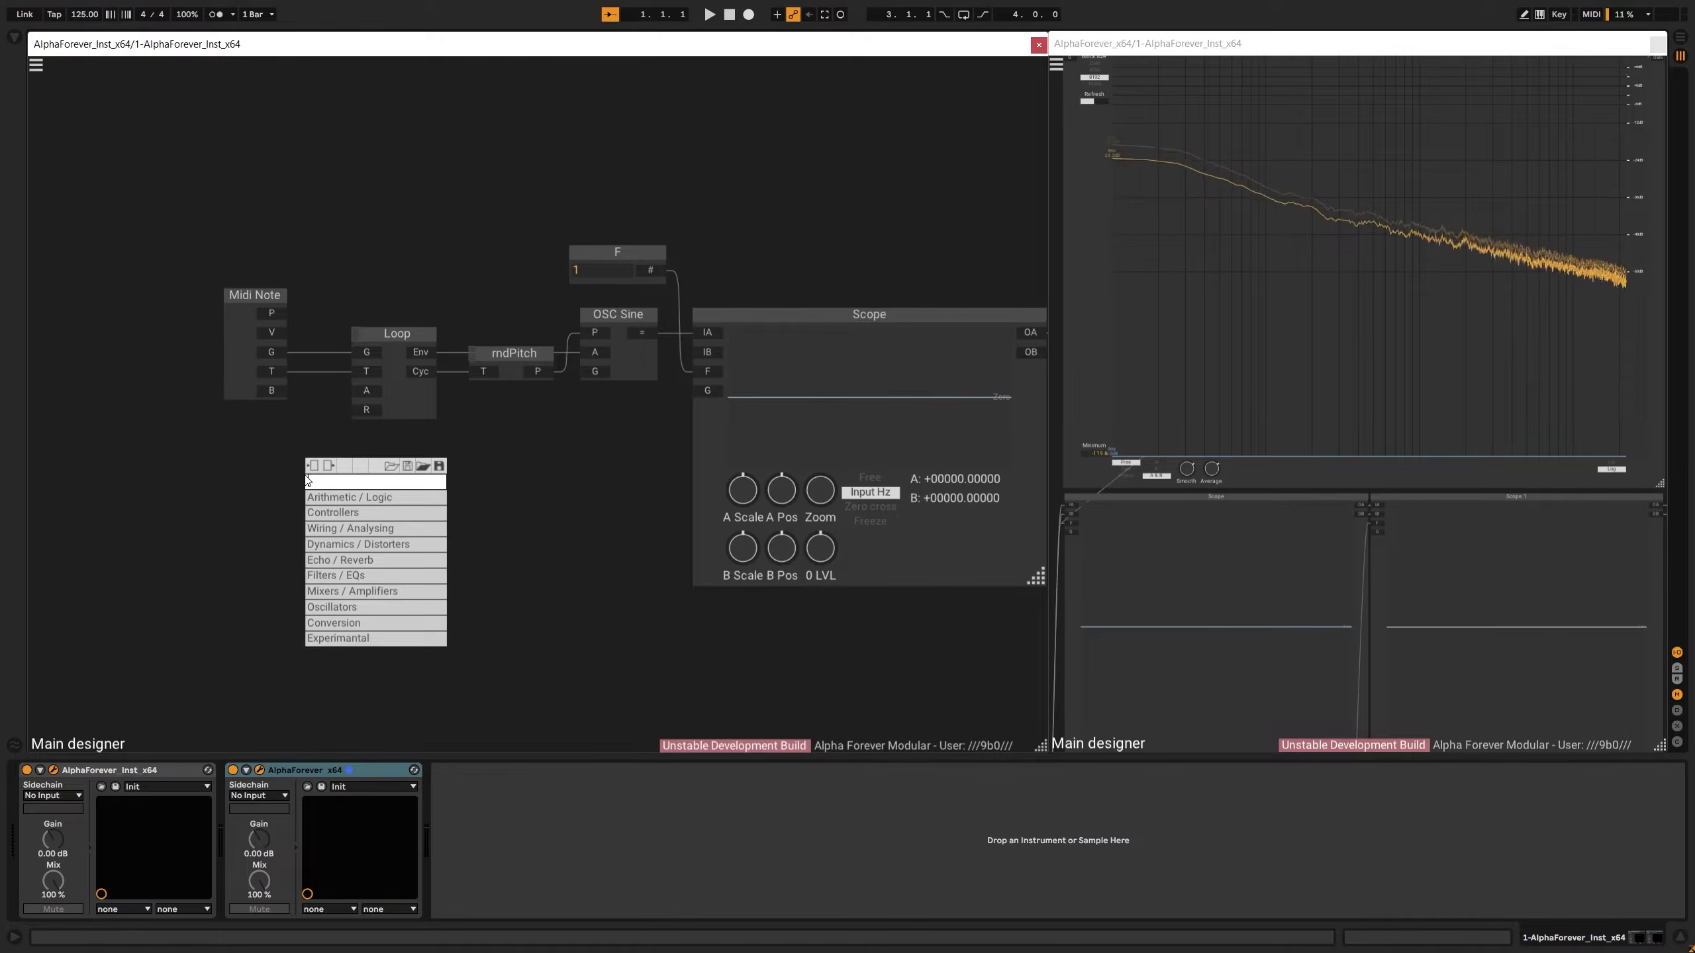
type("des")
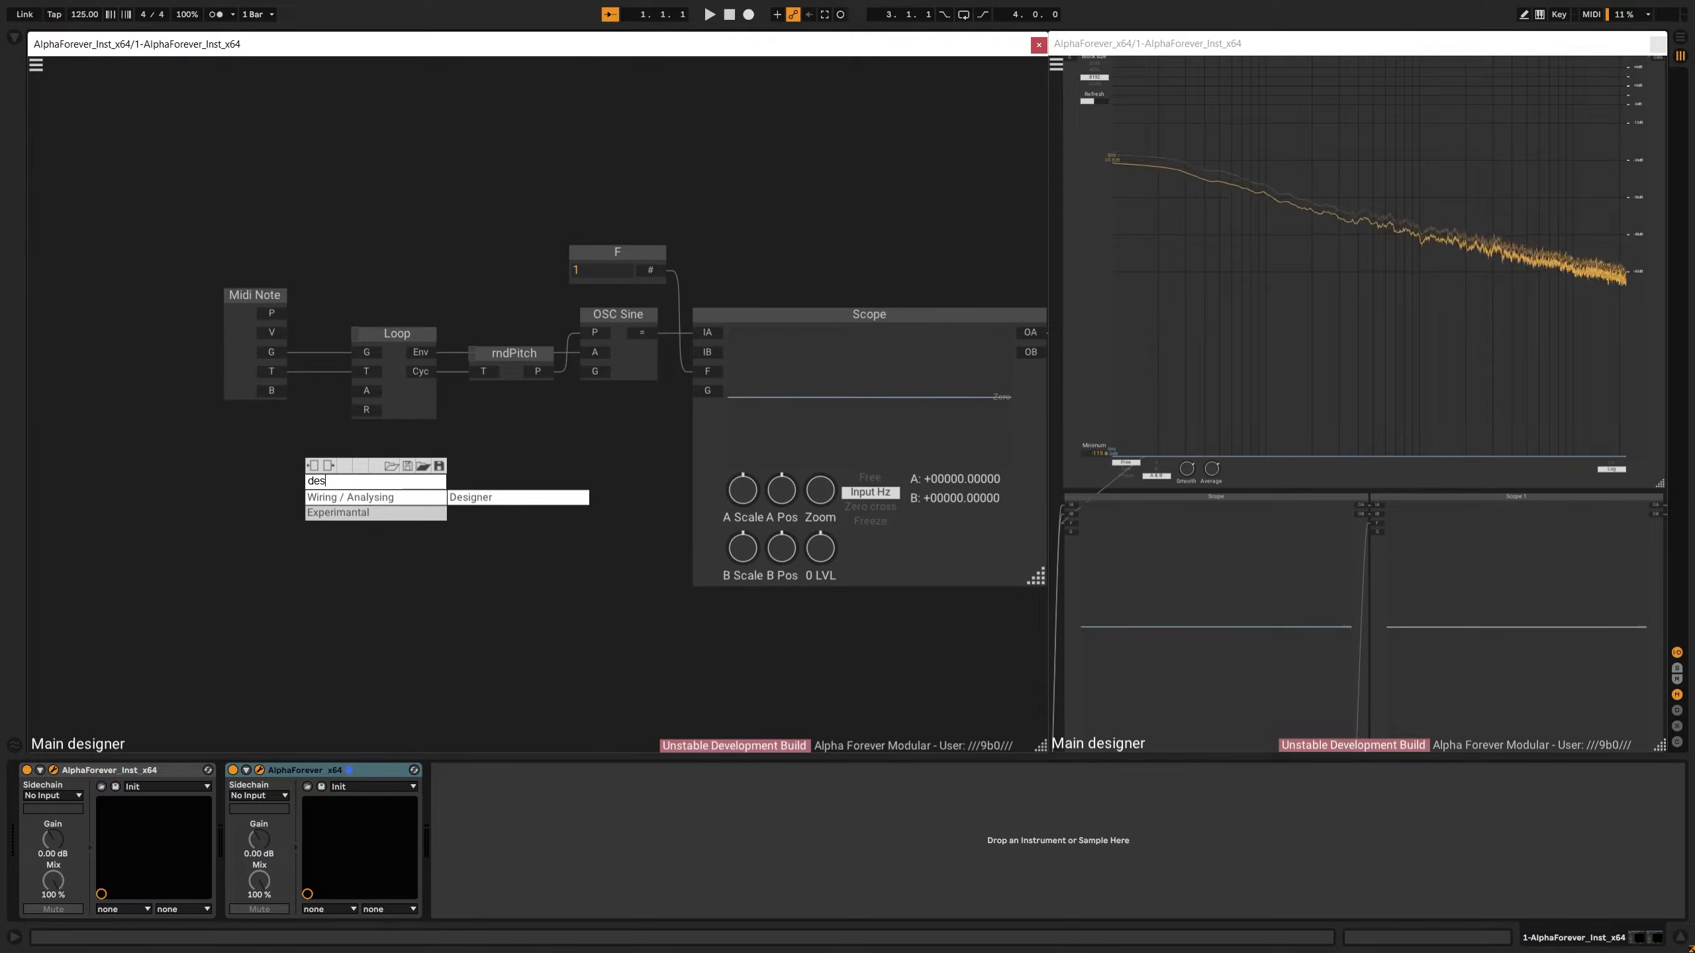
left_click(483, 496)
left_click_drag(384, 456, 329, 450)
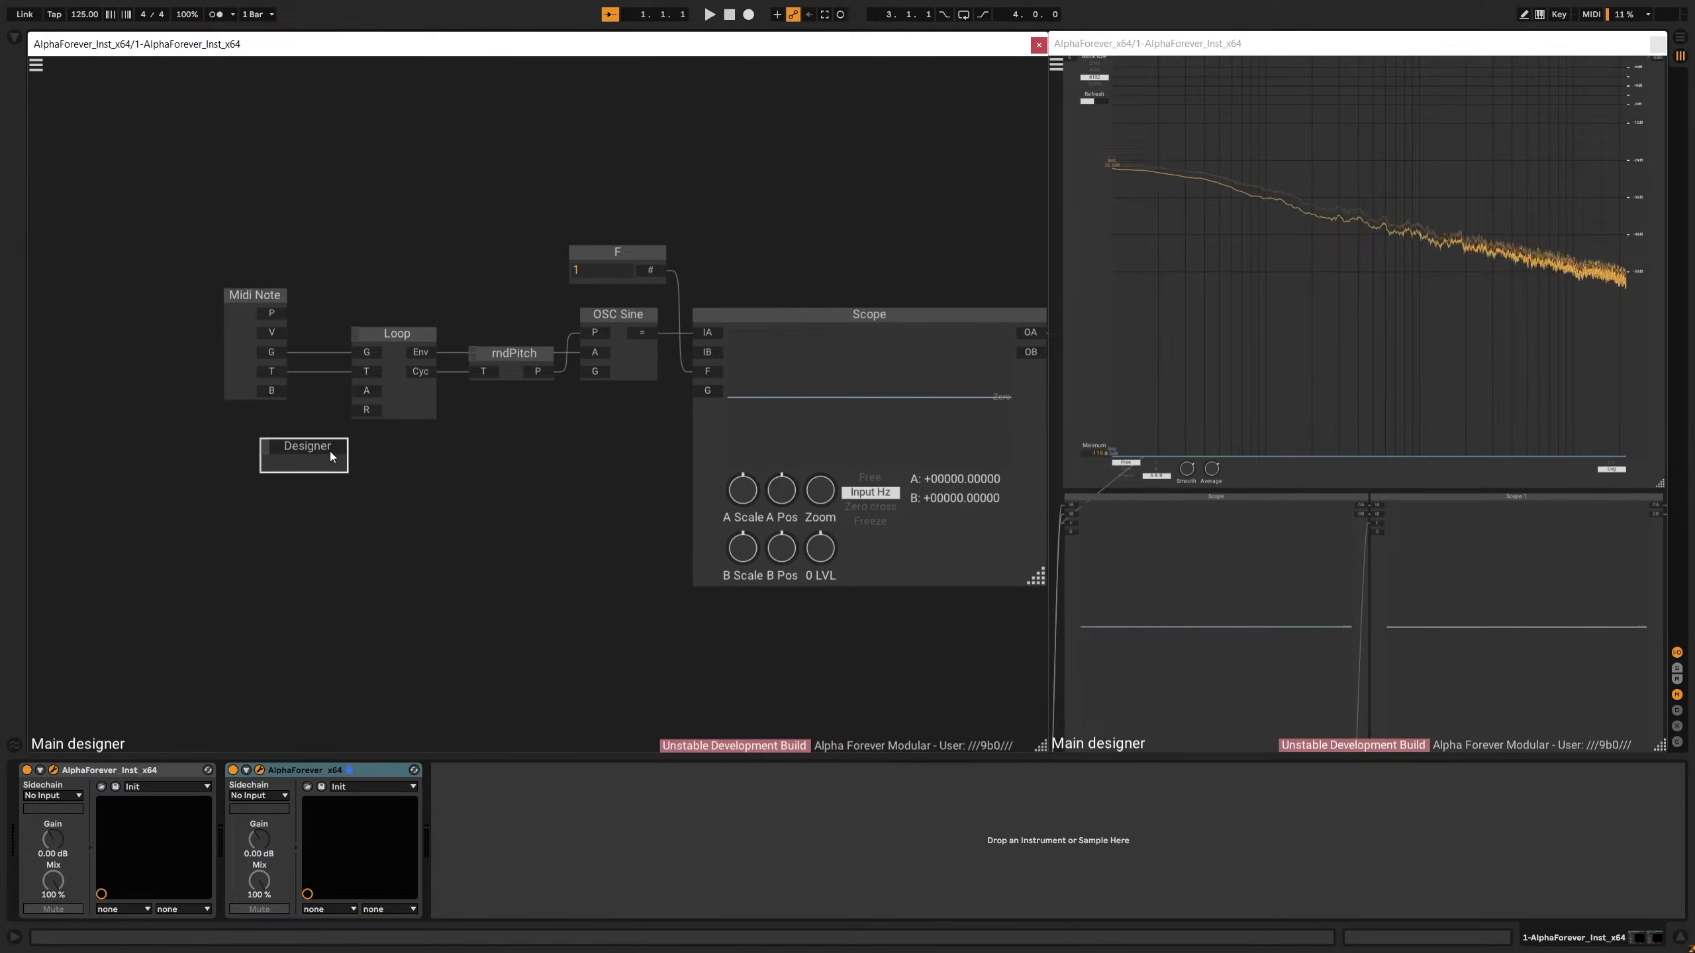
double_click(329, 451)
type("rndLopp")
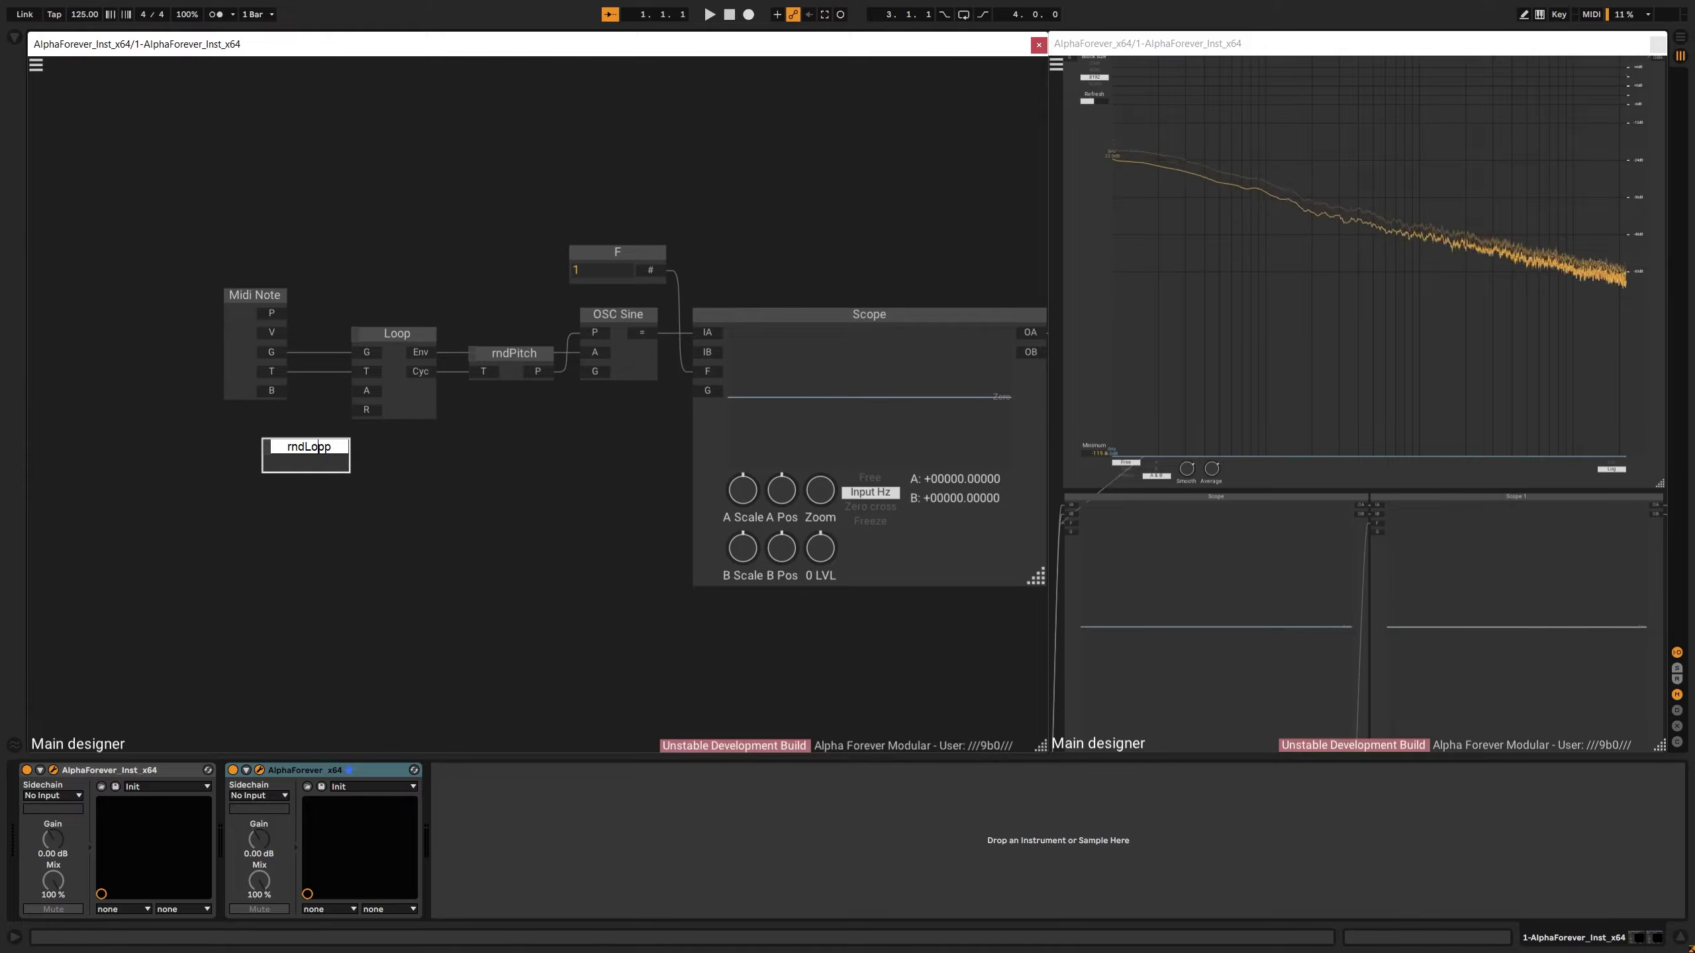
key("Delete")
type("o")
key("Return")
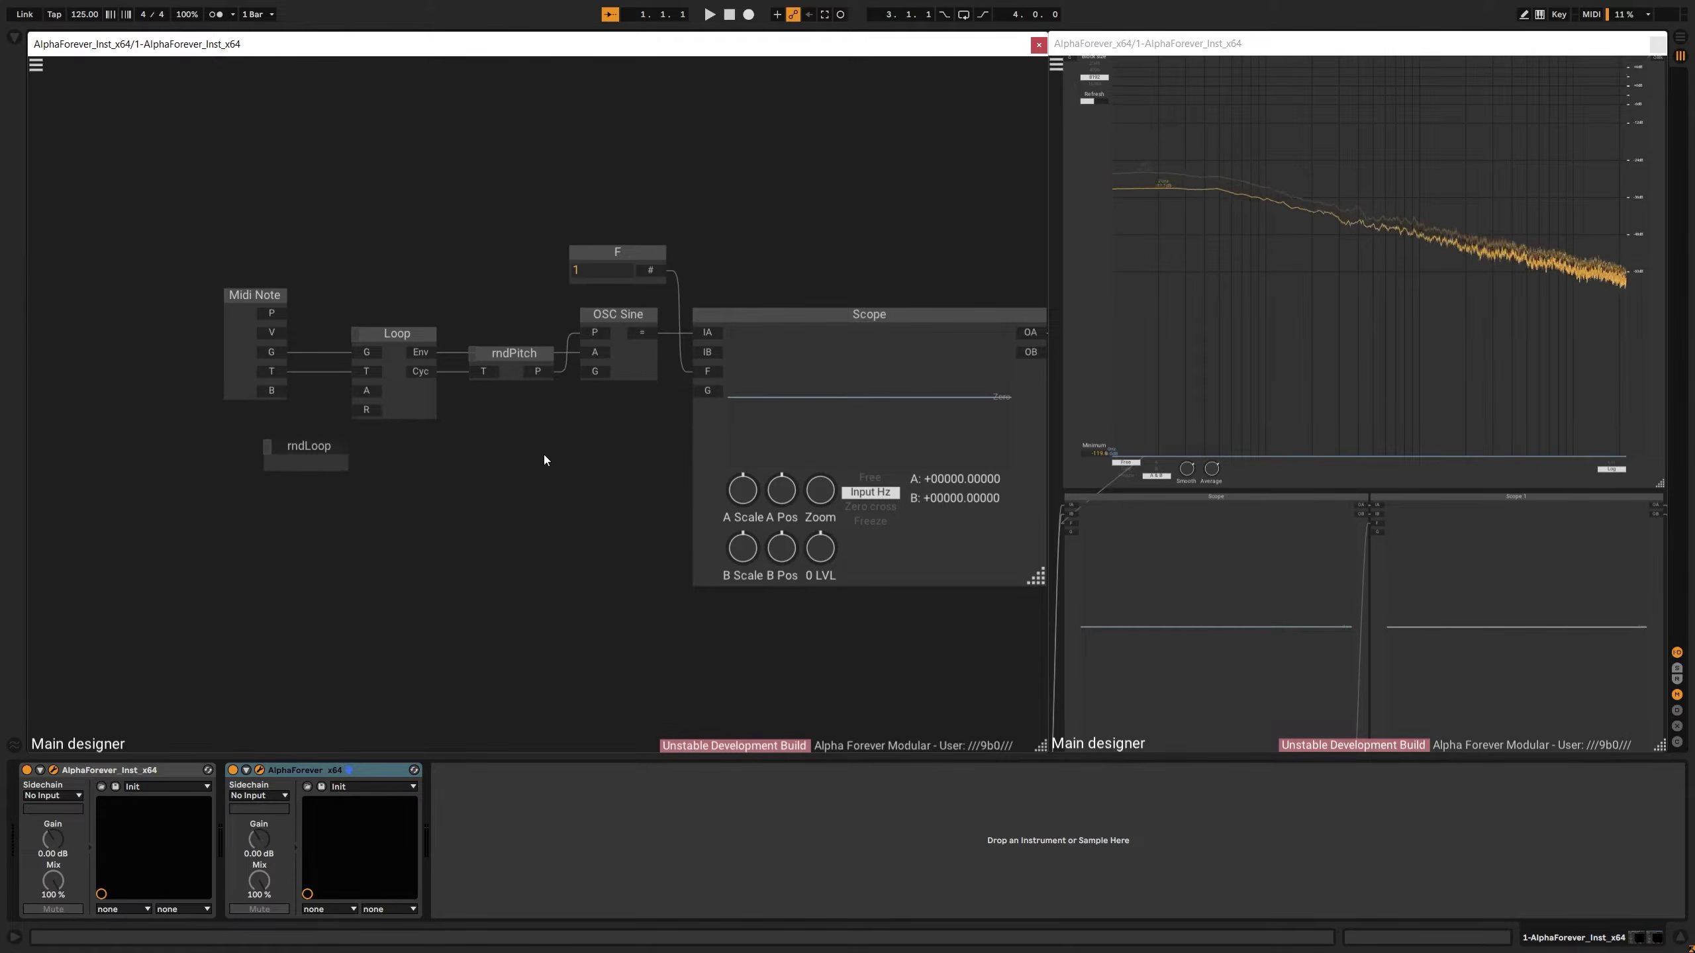
left_click_drag(336, 449, 435, 459)
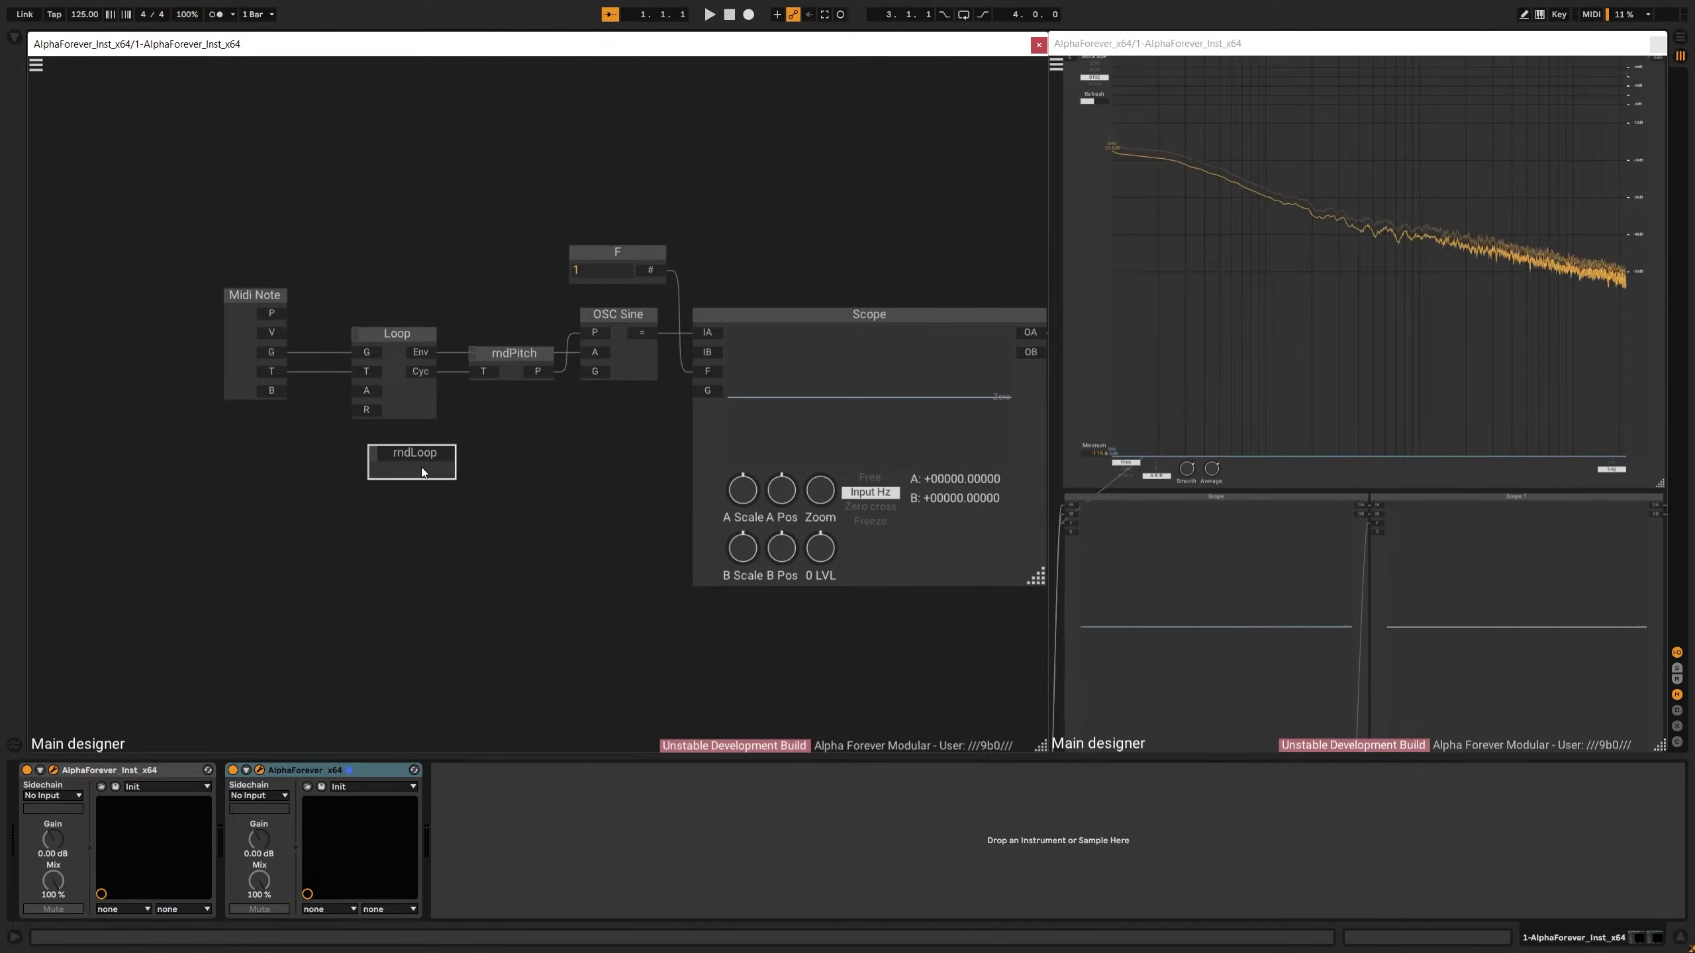
Inside rndLoop, add a module input and a Random module, and wire the input to Random's T
double_click(421, 468)
right_click(303, 357)
mouse_move(354, 409)
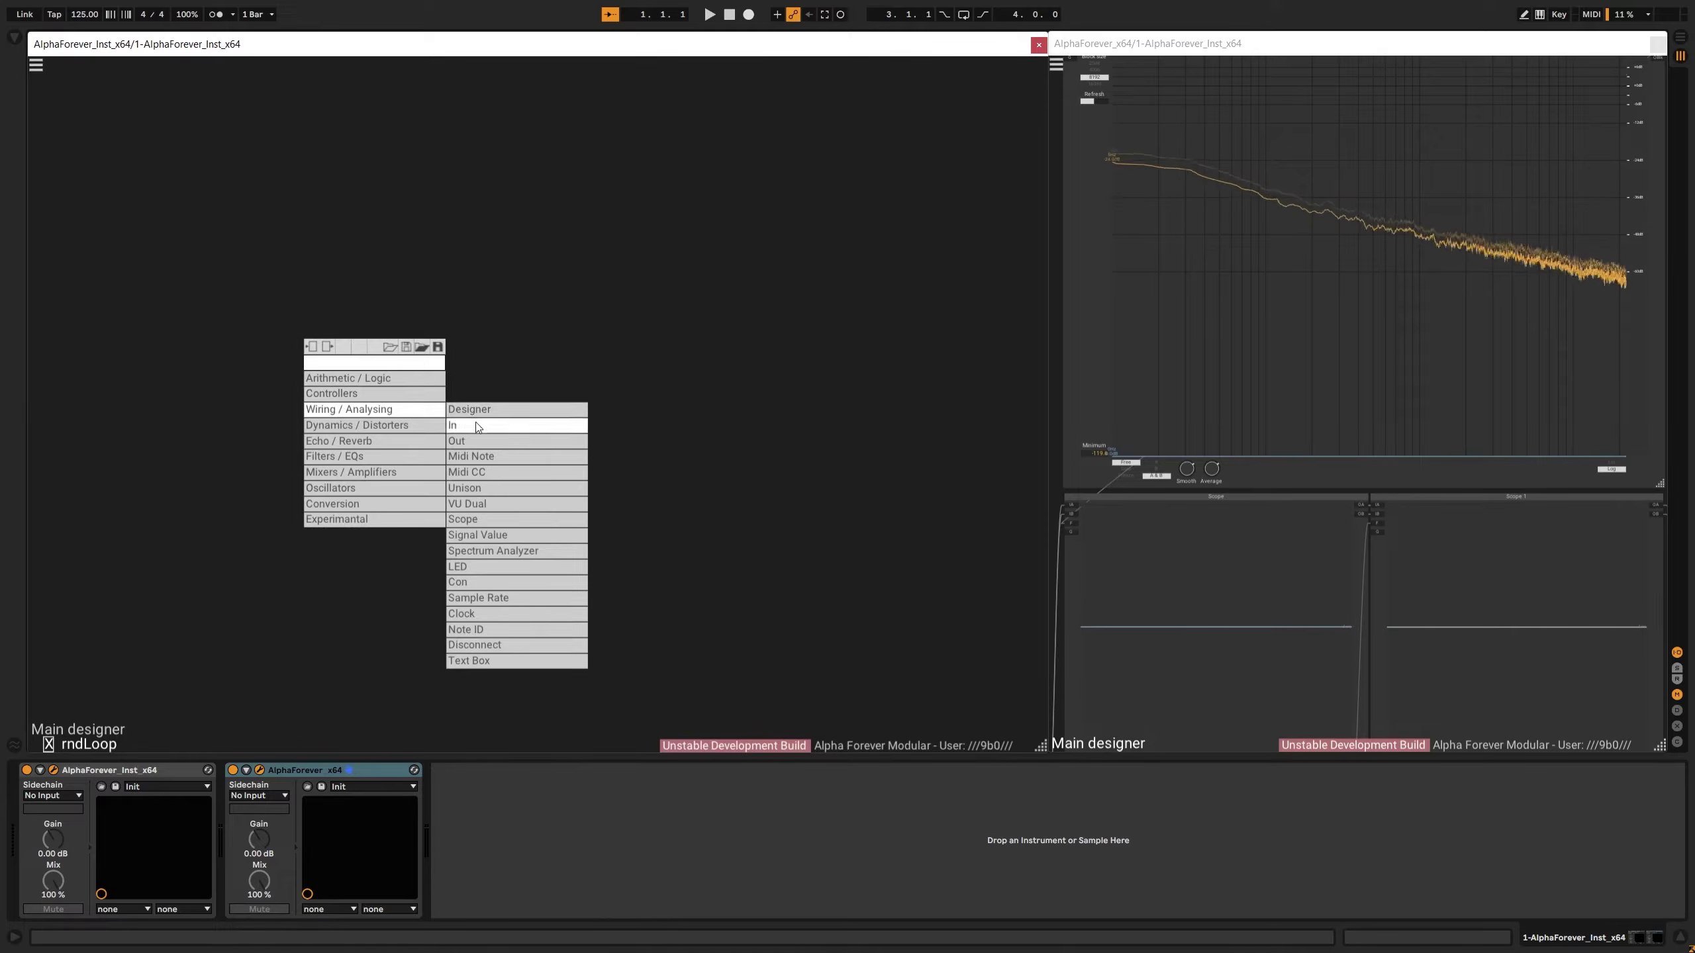
left_click(534, 427)
scroll(429, 378, "up", 2)
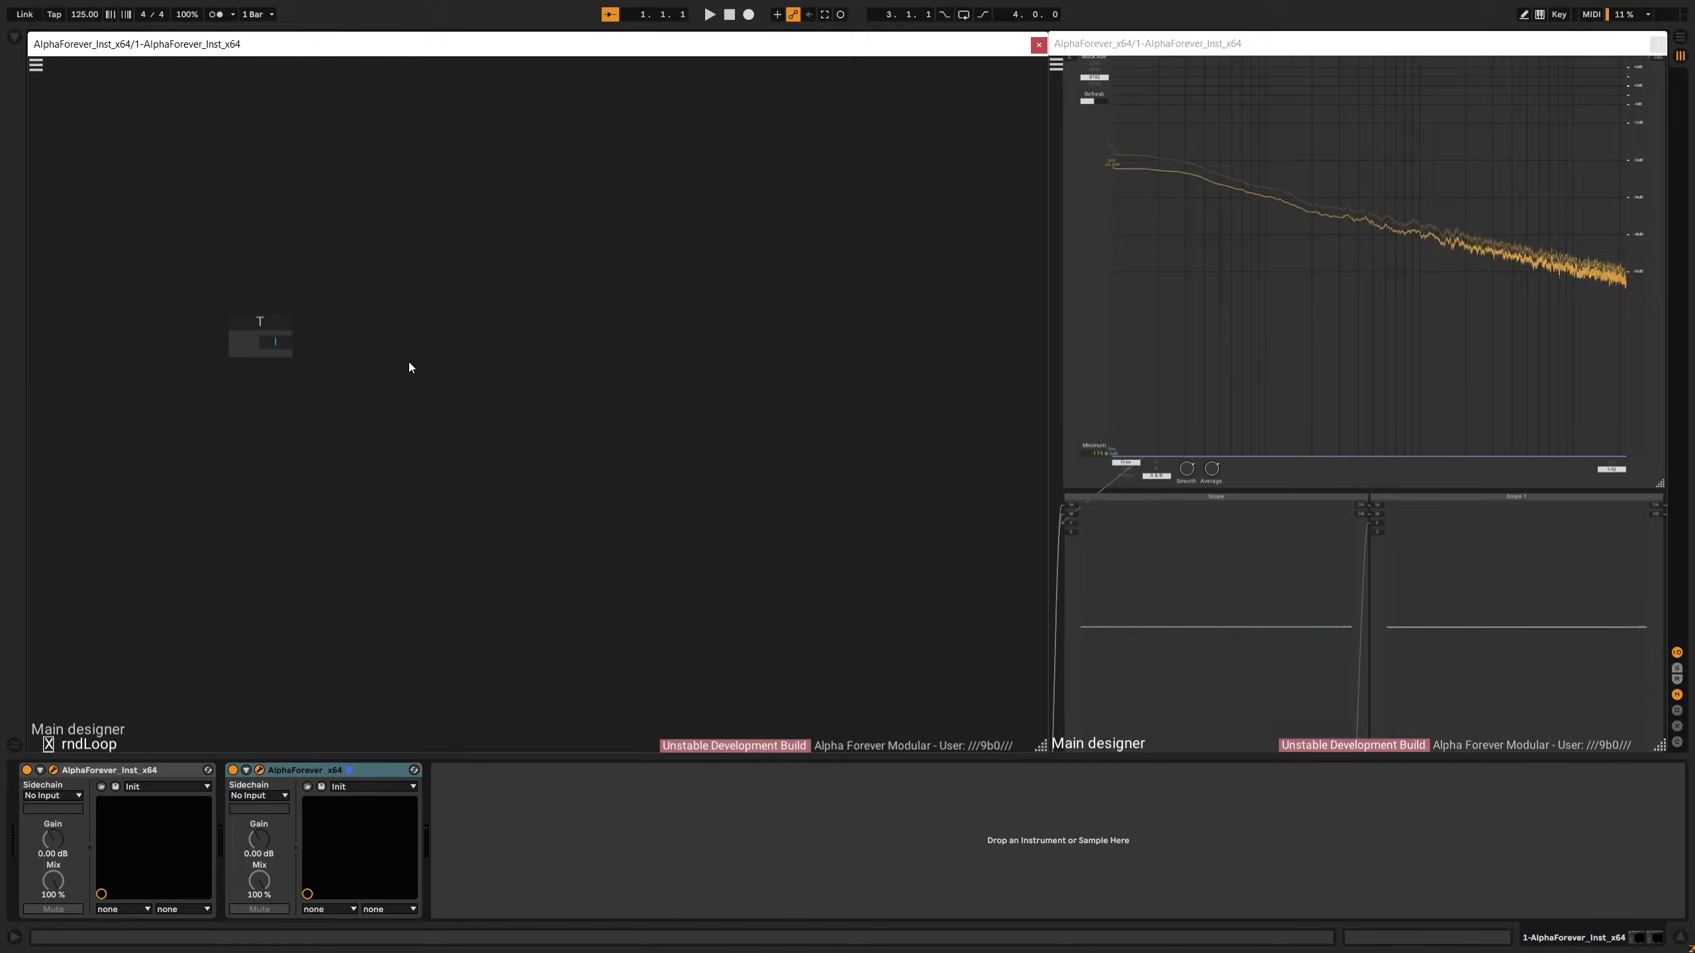
double_click(358, 299)
type("random")
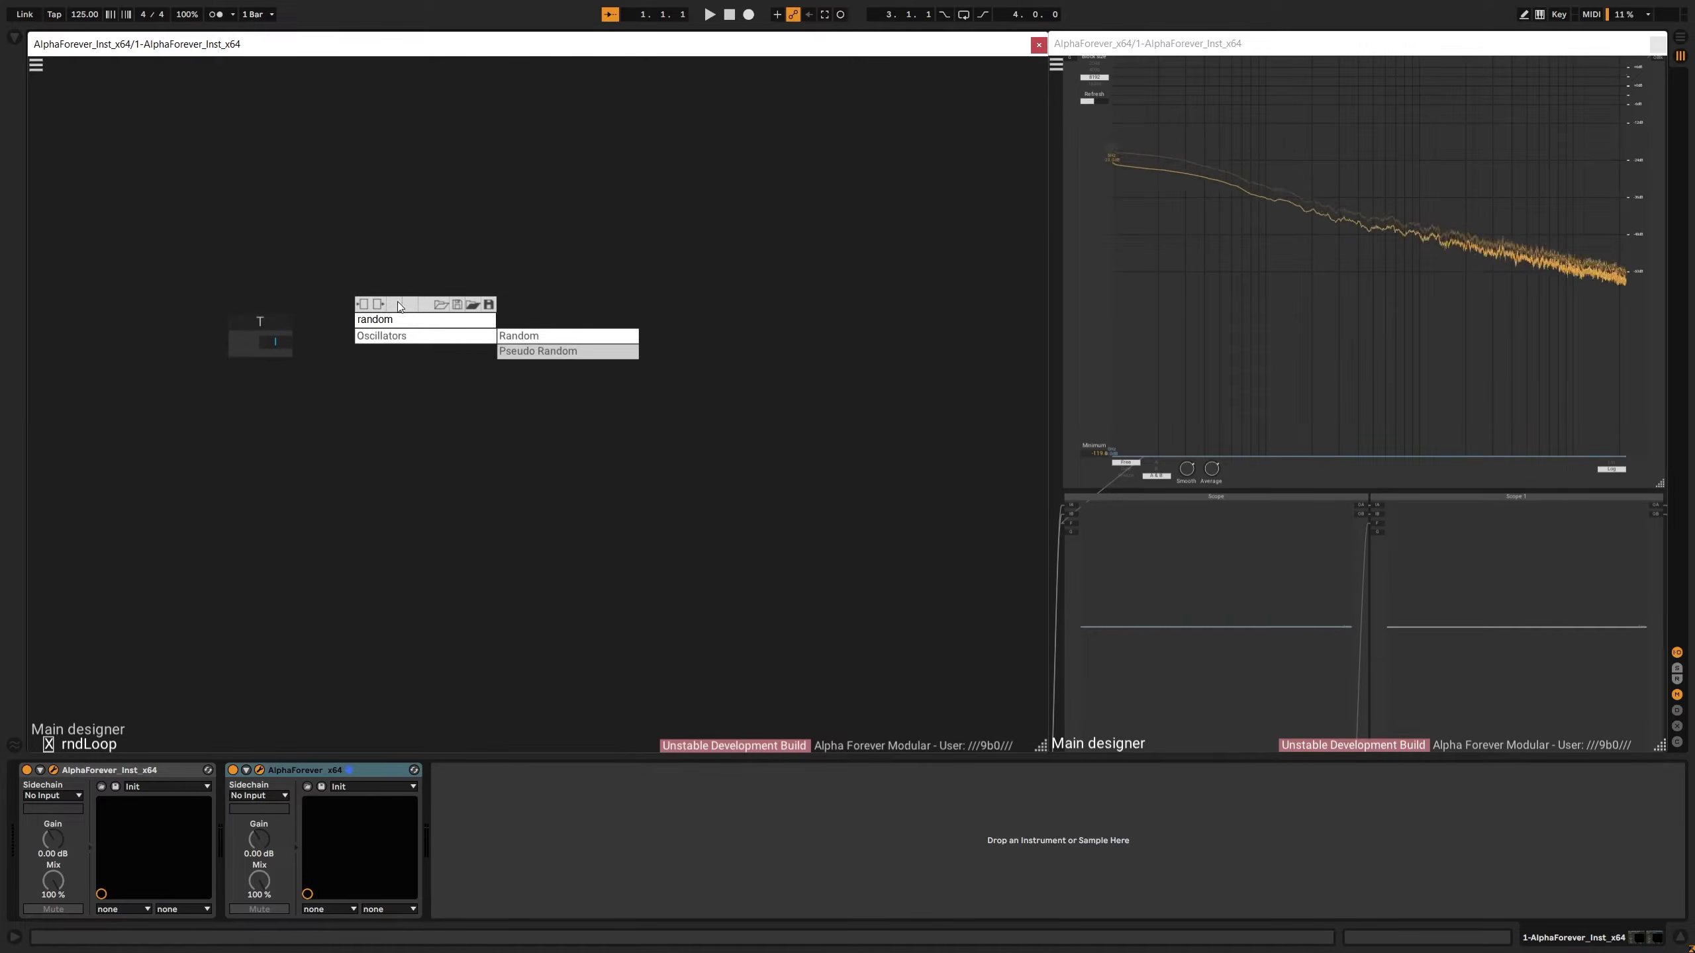
left_click(515, 333)
left_click_drag(376, 311, 504, 333)
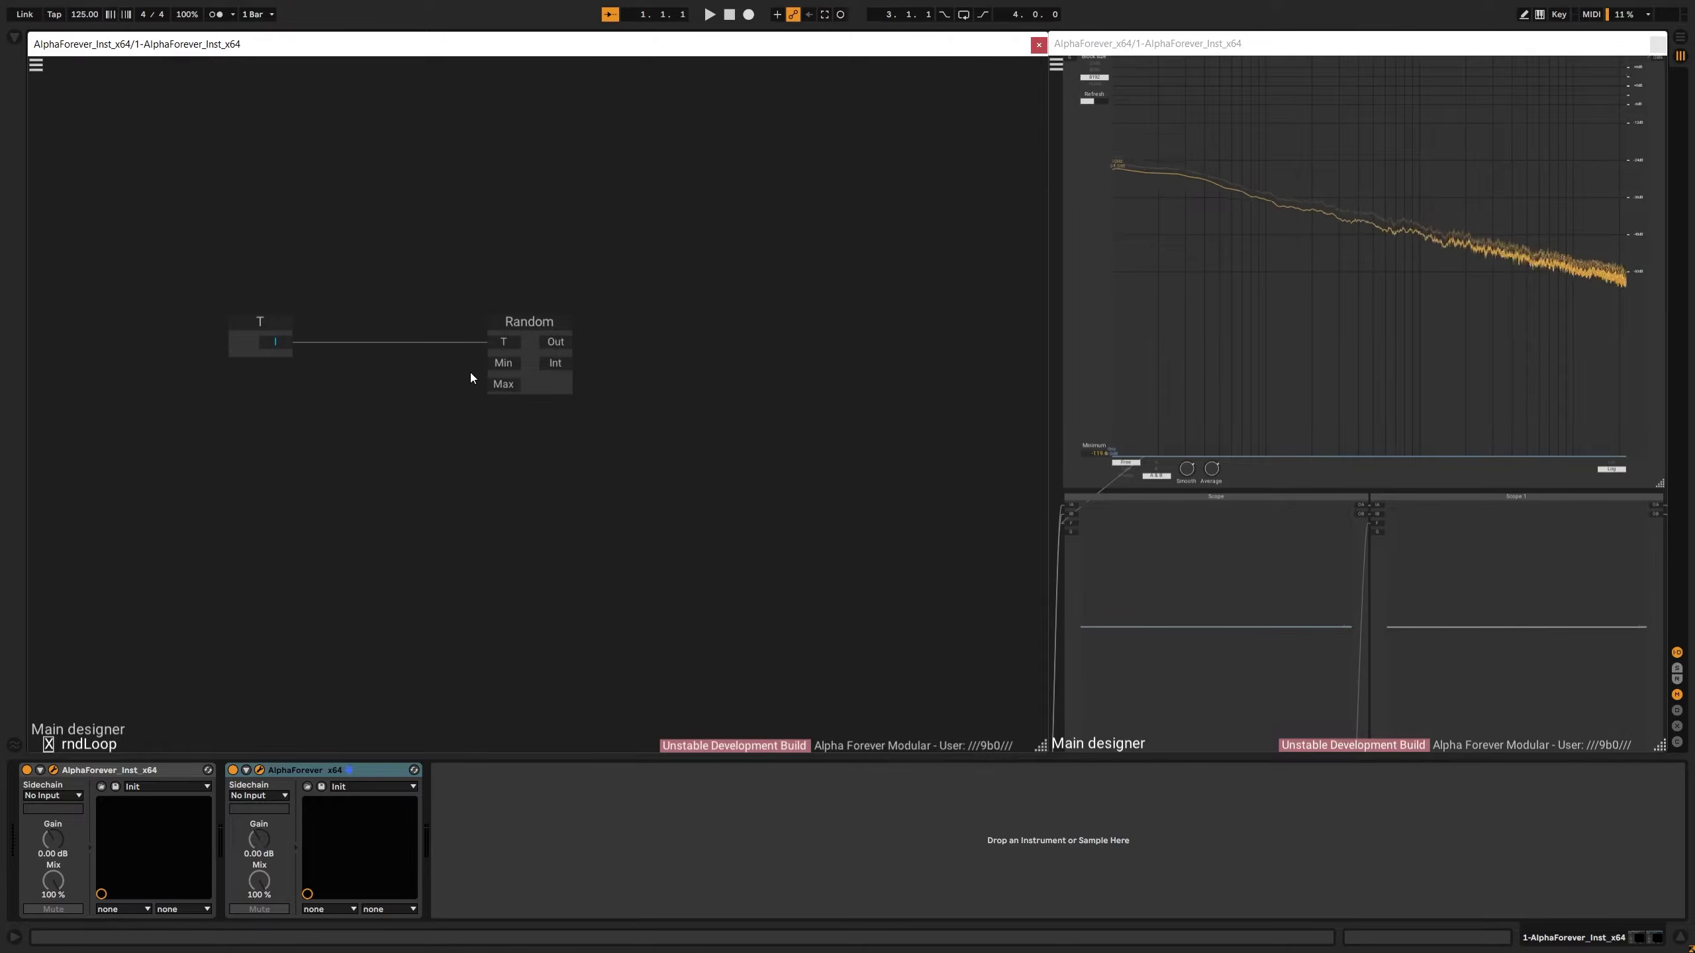
Feed Random's Max from a constant of 2000 and its Min from a constant of 10
double_click(506, 386)
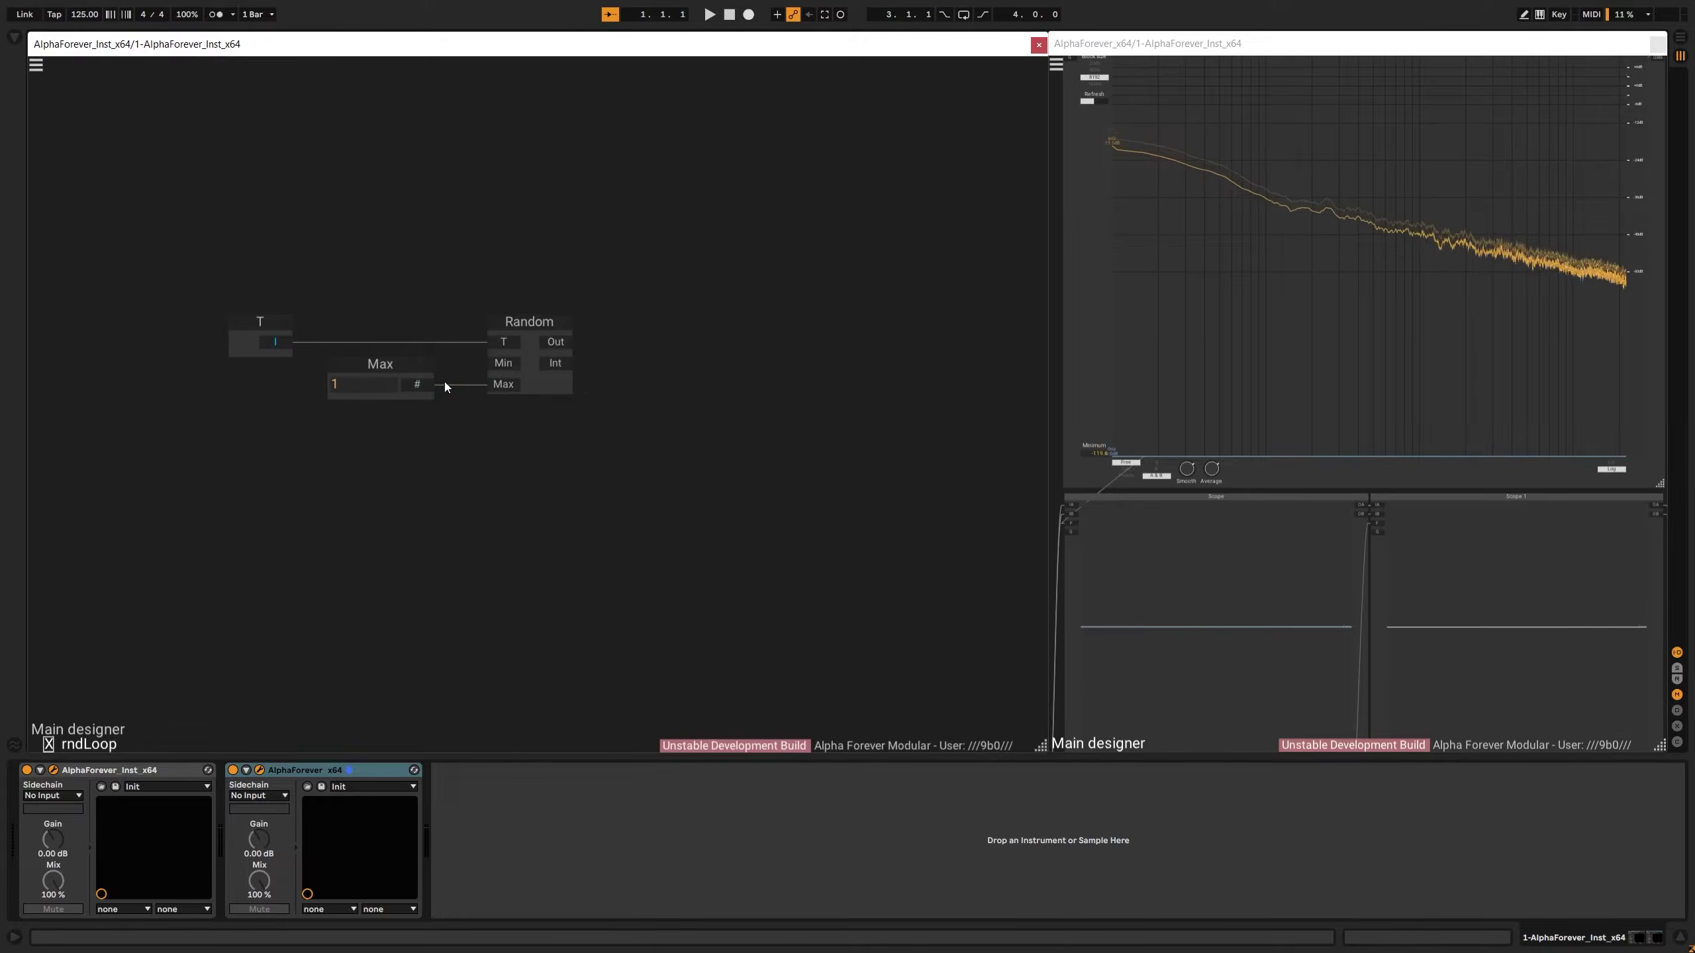
double_click(366, 388)
type("2000")
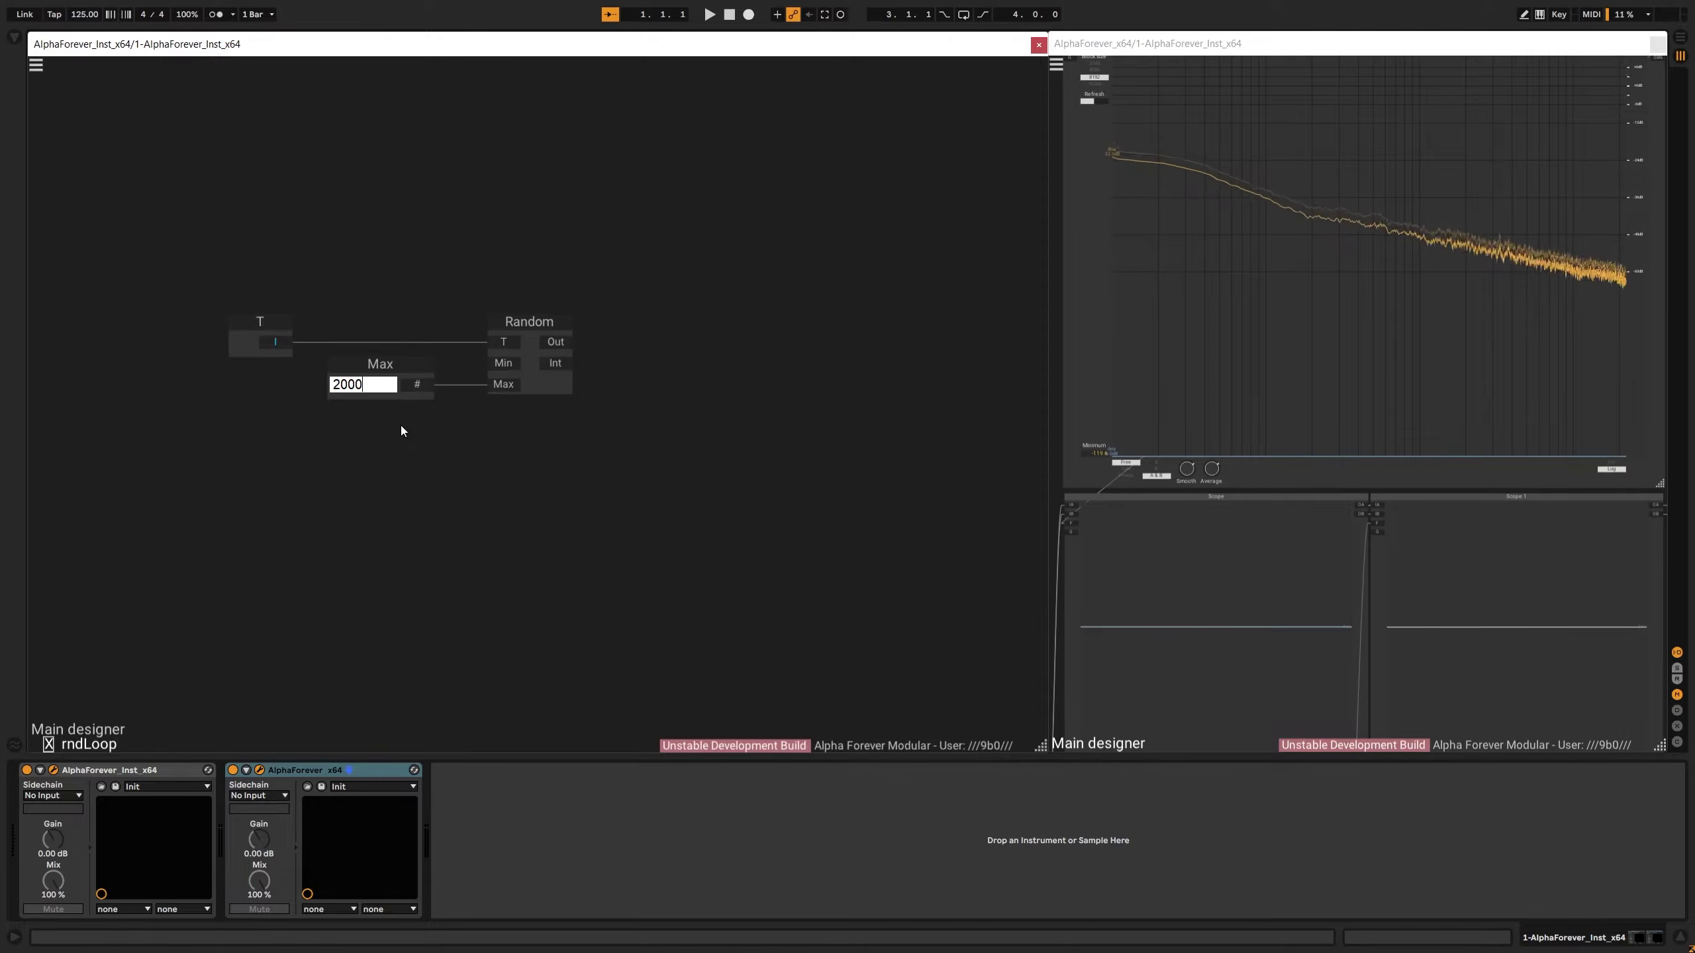
key("Return")
mouse_move(399, 361)
left_mouse_down()
mouse_move(368, 360)
mouse_move(376, 372)
left_mouse_up()
left_click_drag(536, 343, 623, 323)
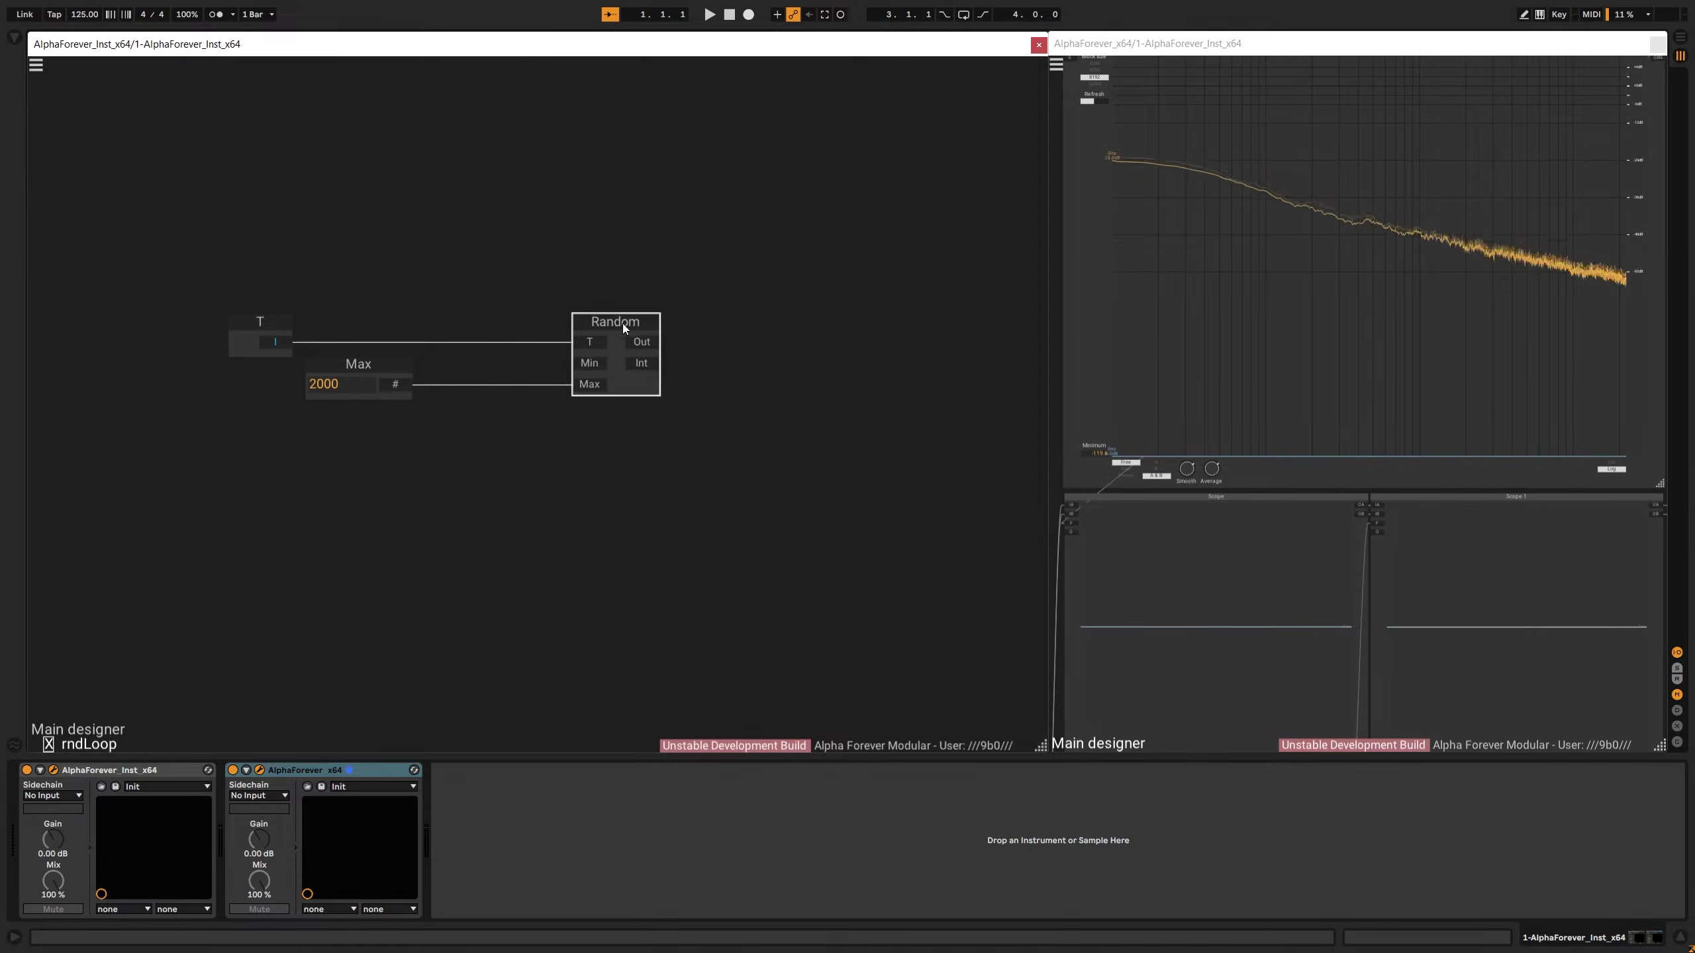
double_click(579, 366)
type("10")
key("Return")
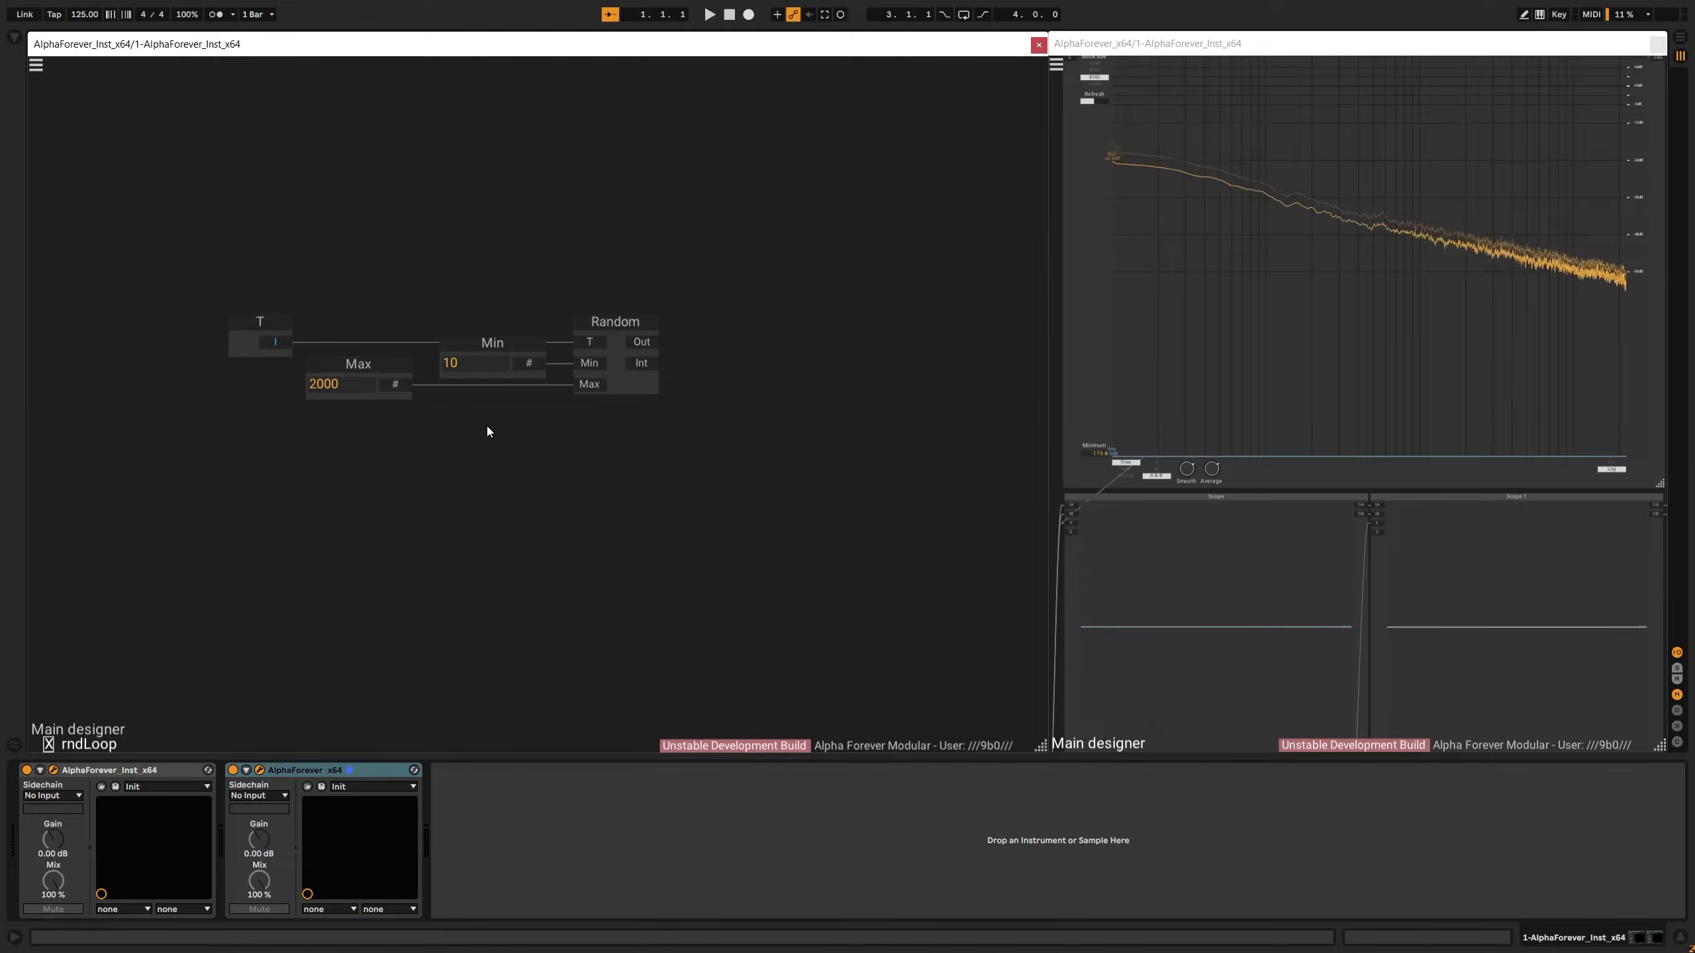
Duplicate Random directly below the original, trigger the copy from input T, and feed its Max from a constant of 1
left_click_drag(694, 355, 596, 387)
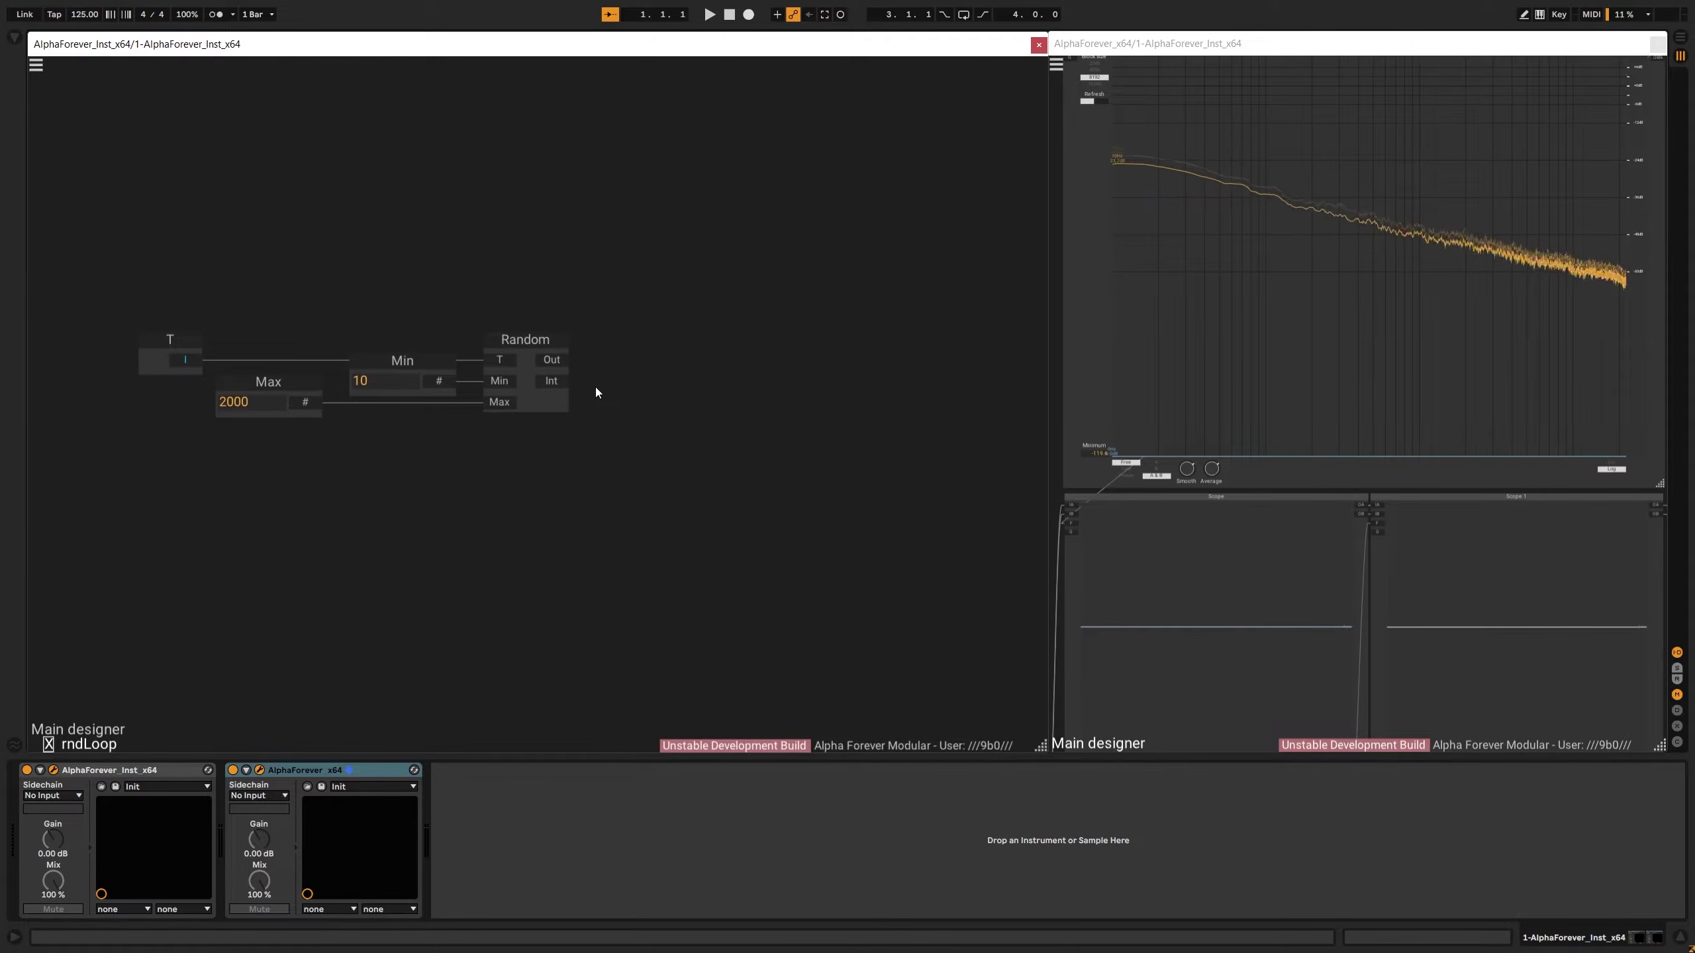
left_click(534, 386)
key("ctrl+c")
key("ctrl+v")
left_click_drag(489, 446, 534, 428)
left_click(534, 401, "shift")
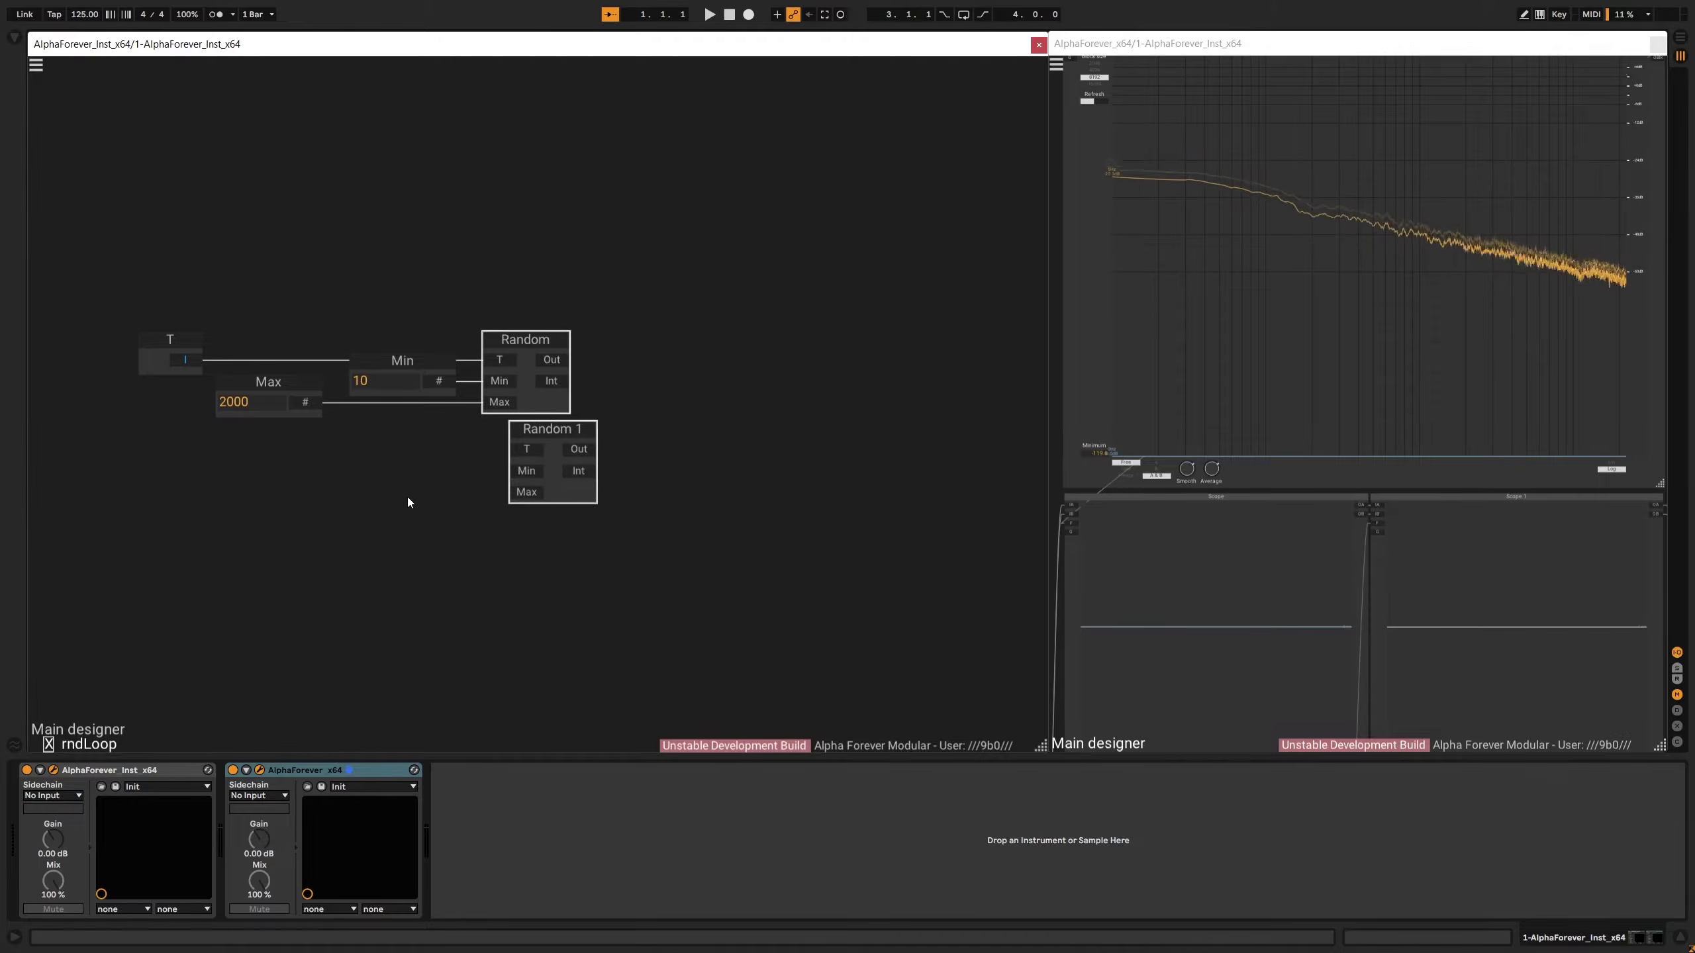
left_click(419, 495)
left_click_drag(154, 336, 494, 455)
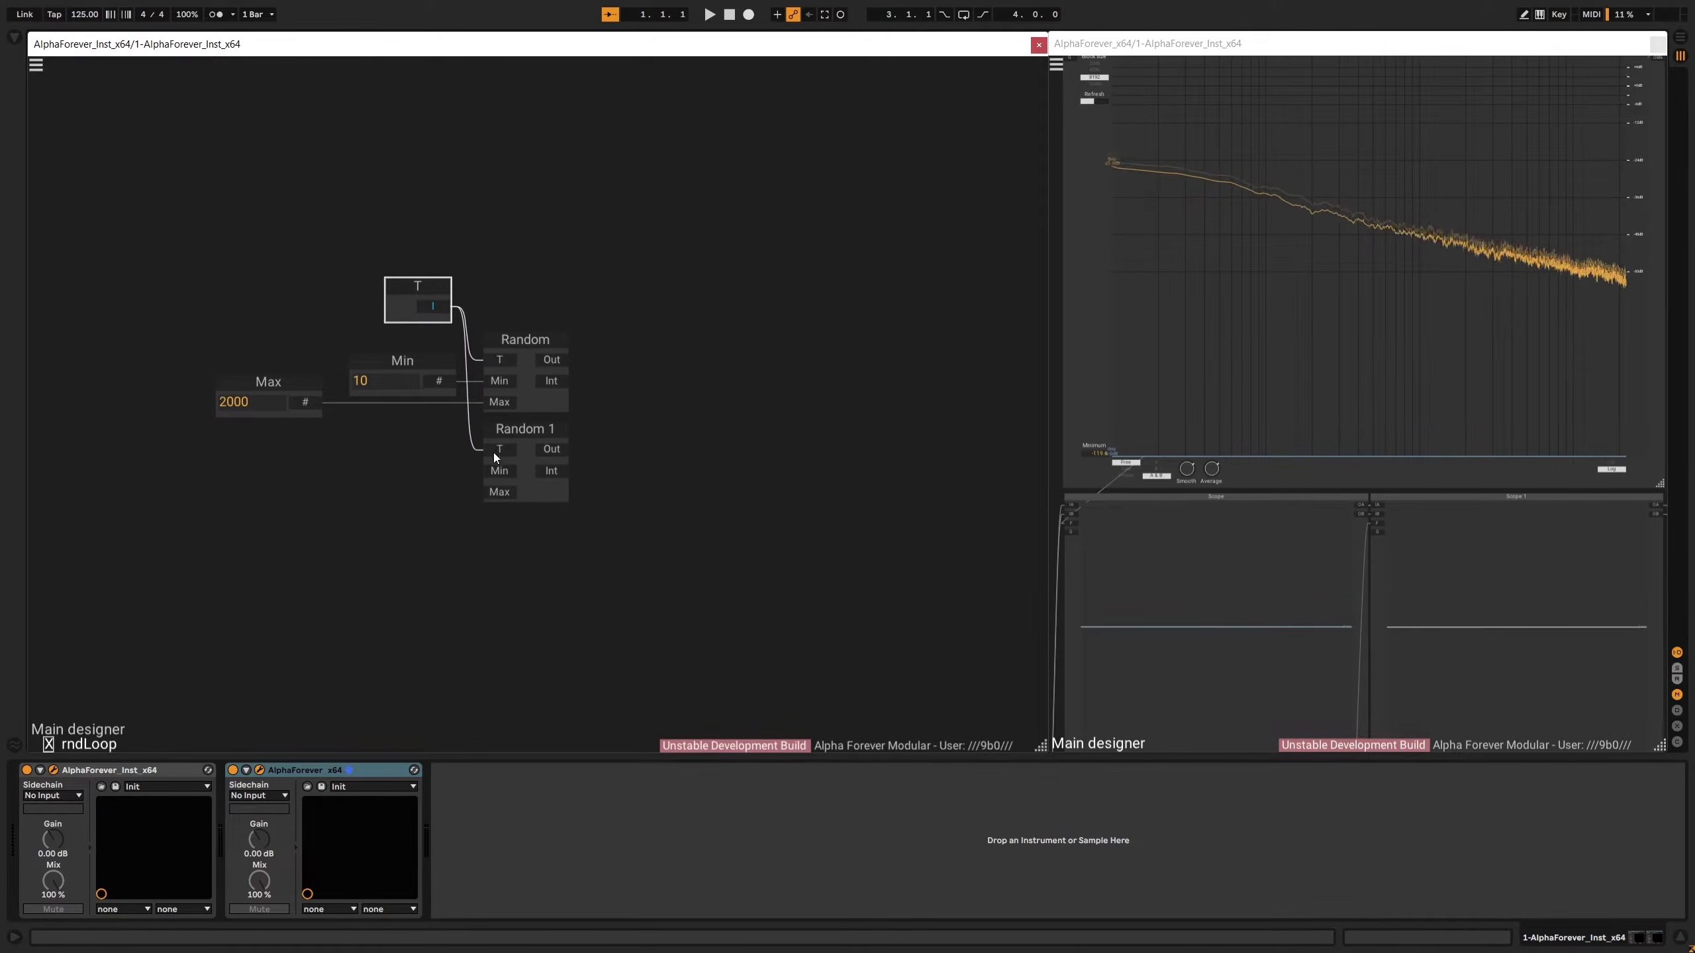
double_click(499, 492)
Add a Mul module that multiplies Random's Out by Random 1's Out
left_click_drag(622, 440, 544, 471)
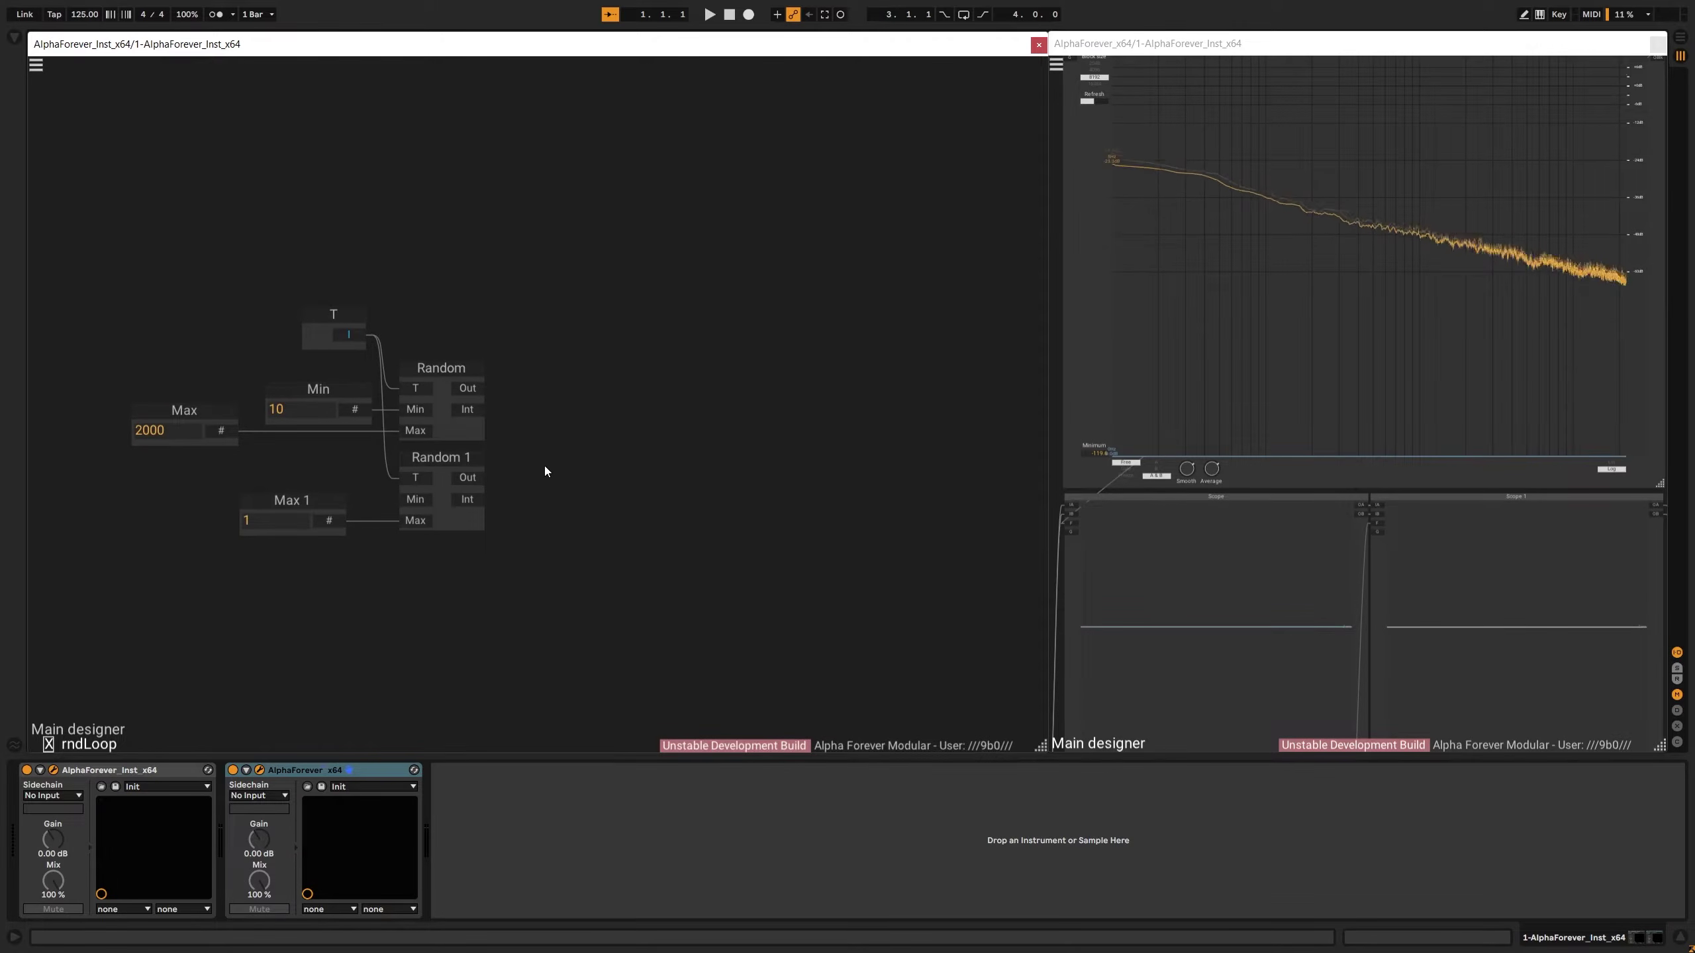
left_click(479, 389)
type("mu")
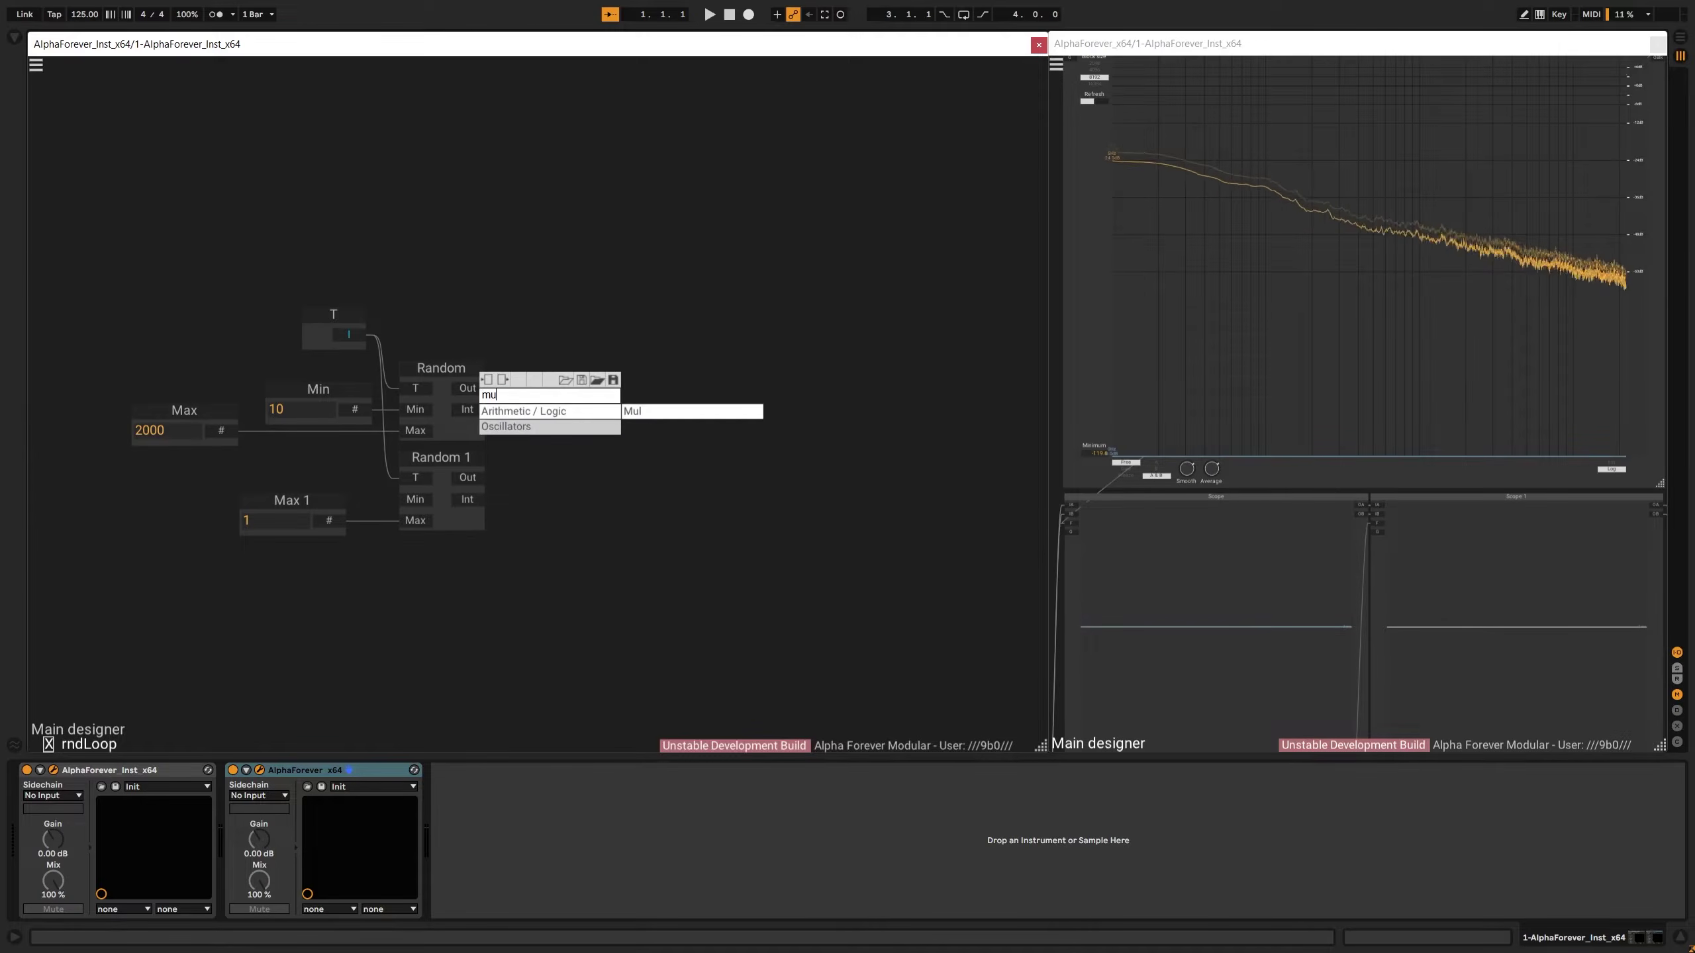
left_click(658, 411)
left_click_drag(507, 470, 589, 411)
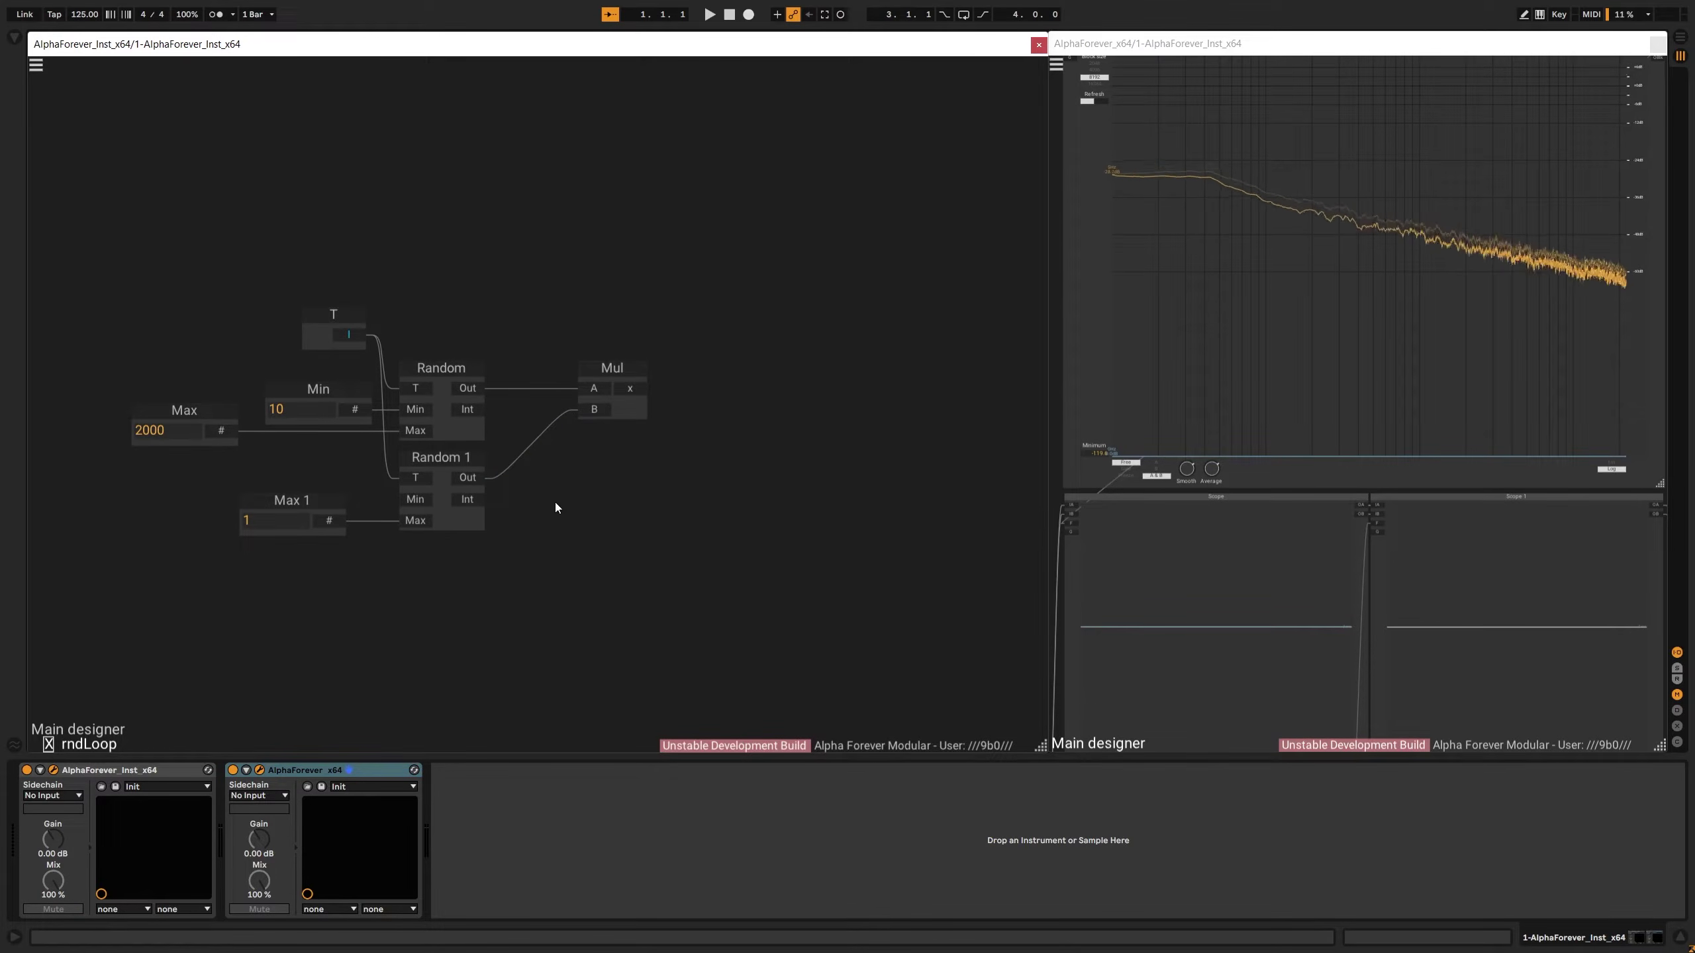
Duplicate Mul and feed the copy's B from Random 1's Out through a 1-X module
left_click(622, 417)
key("ctrl+c")
key("ctrl+v")
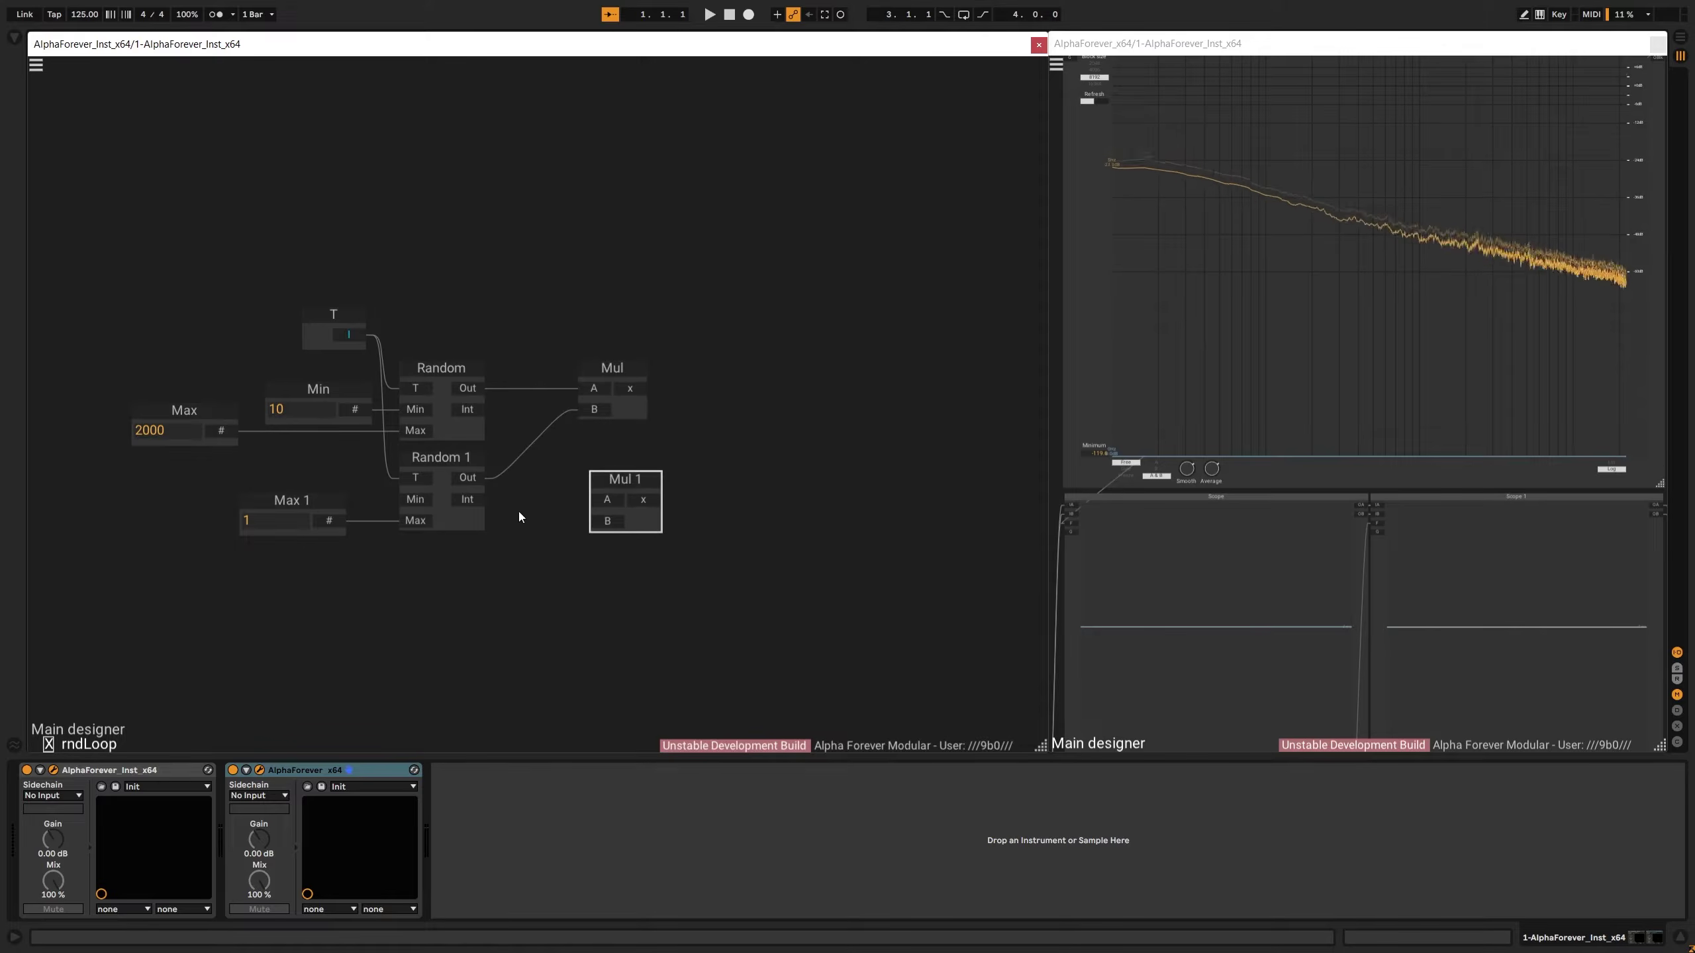
right_click(519, 511)
type("1-")
left_click(684, 534)
left_click_drag(464, 476, 630, 472)
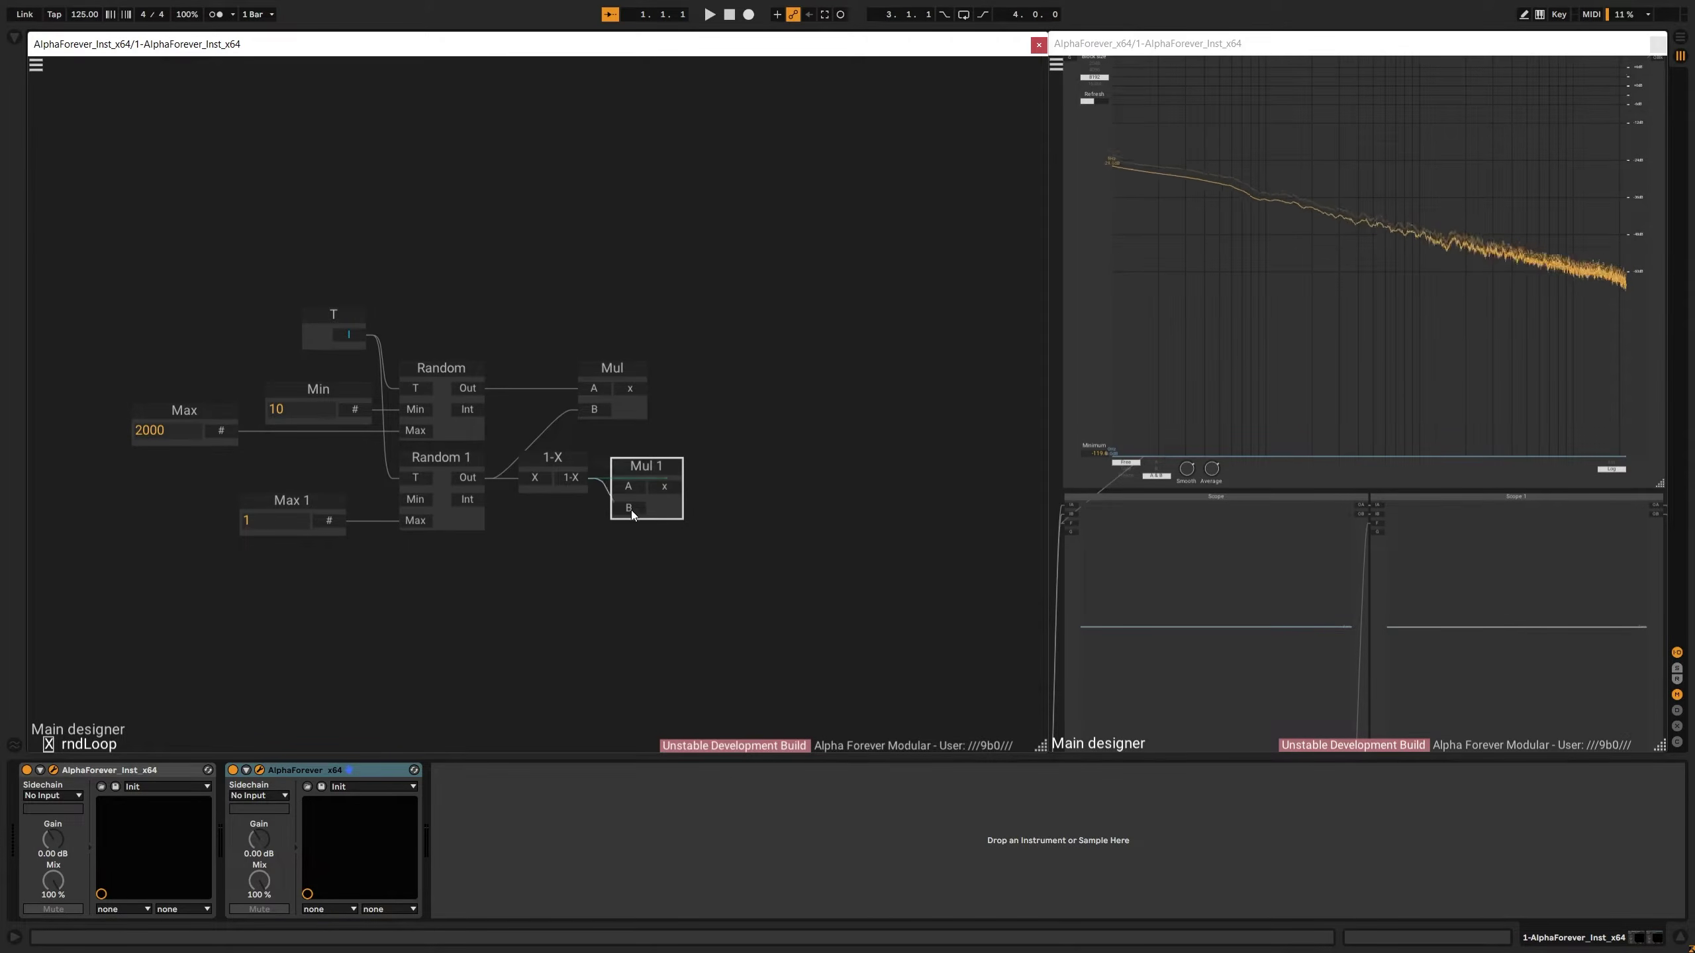
Align the two Mul modules in a column and wire Random's Out to Mul 1's A
left_click_drag(562, 337, 732, 472)
key("ctrl+Right")
left_click(740, 472)
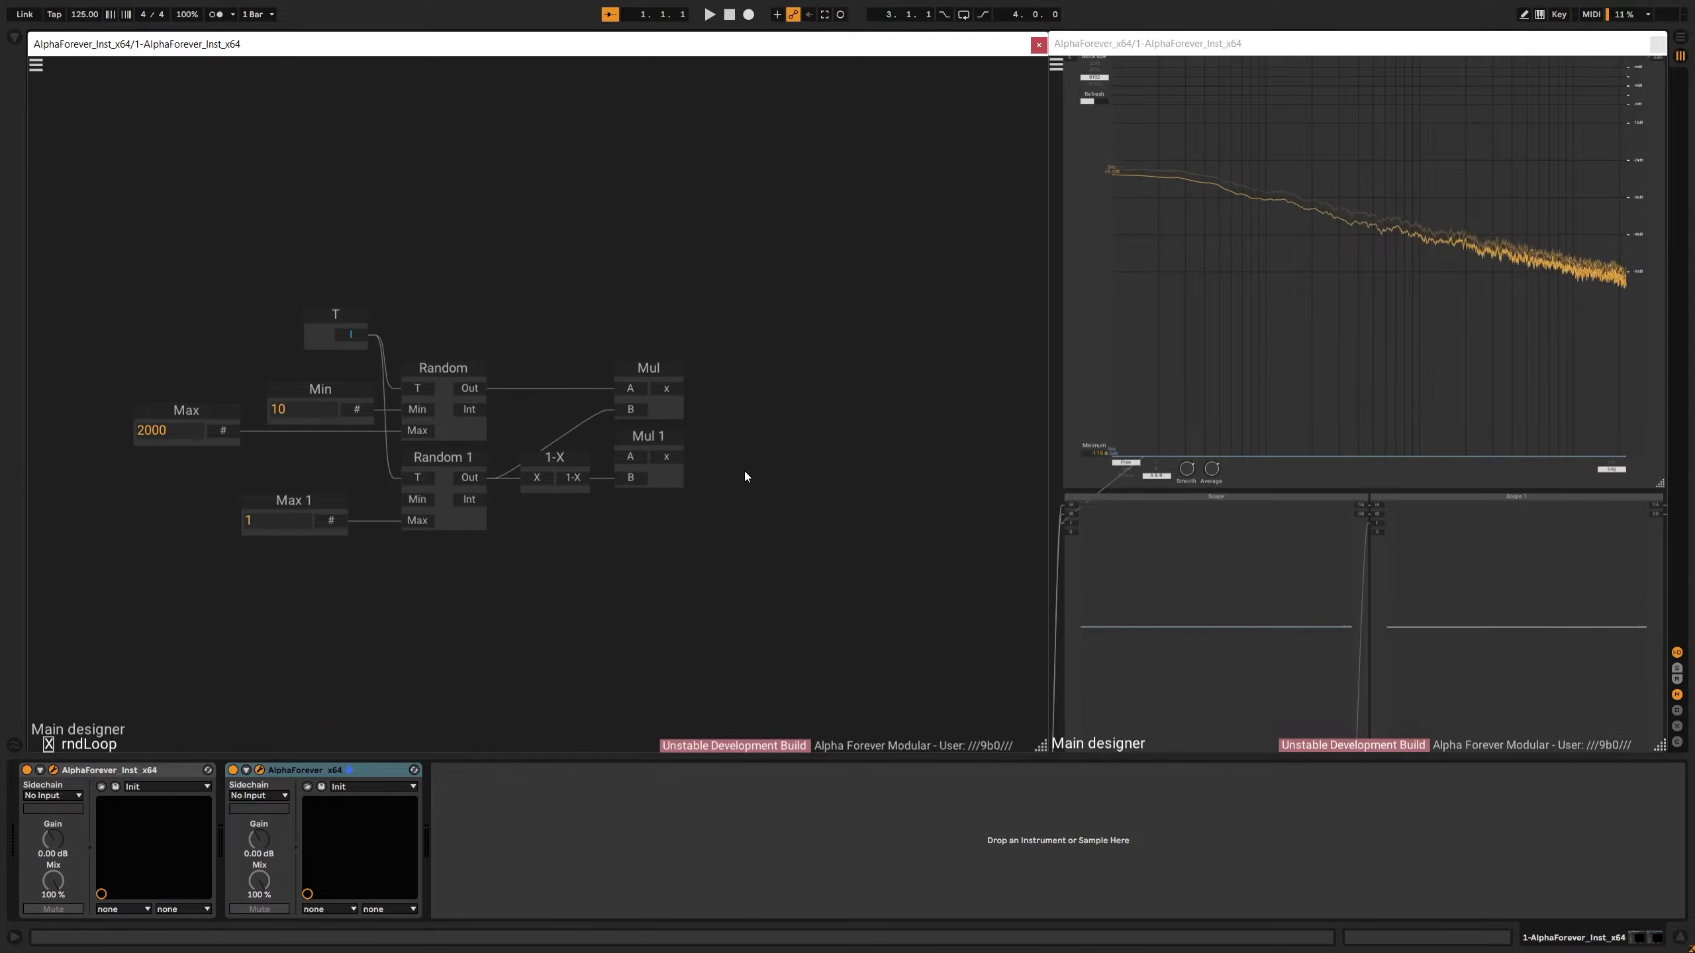
left_click_drag(471, 389, 632, 460)
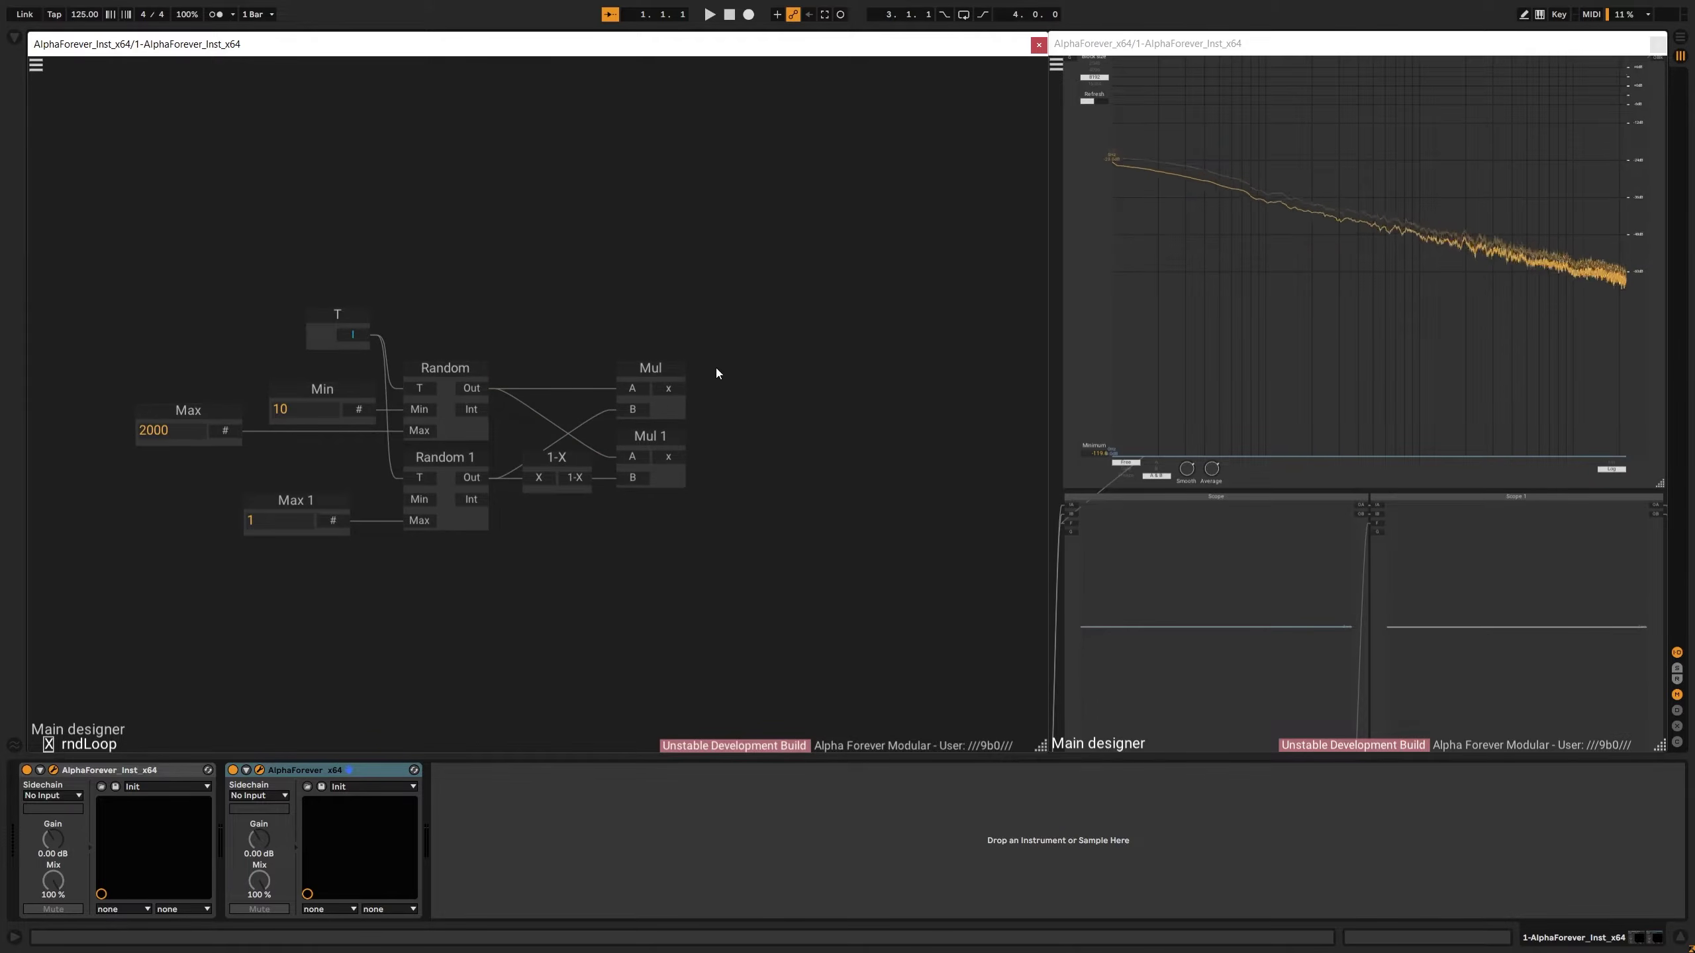
Expose Mul's result as module output A and Mul 1's result as output R, and return to the main designer
left_click_drag(667, 392, 764, 369)
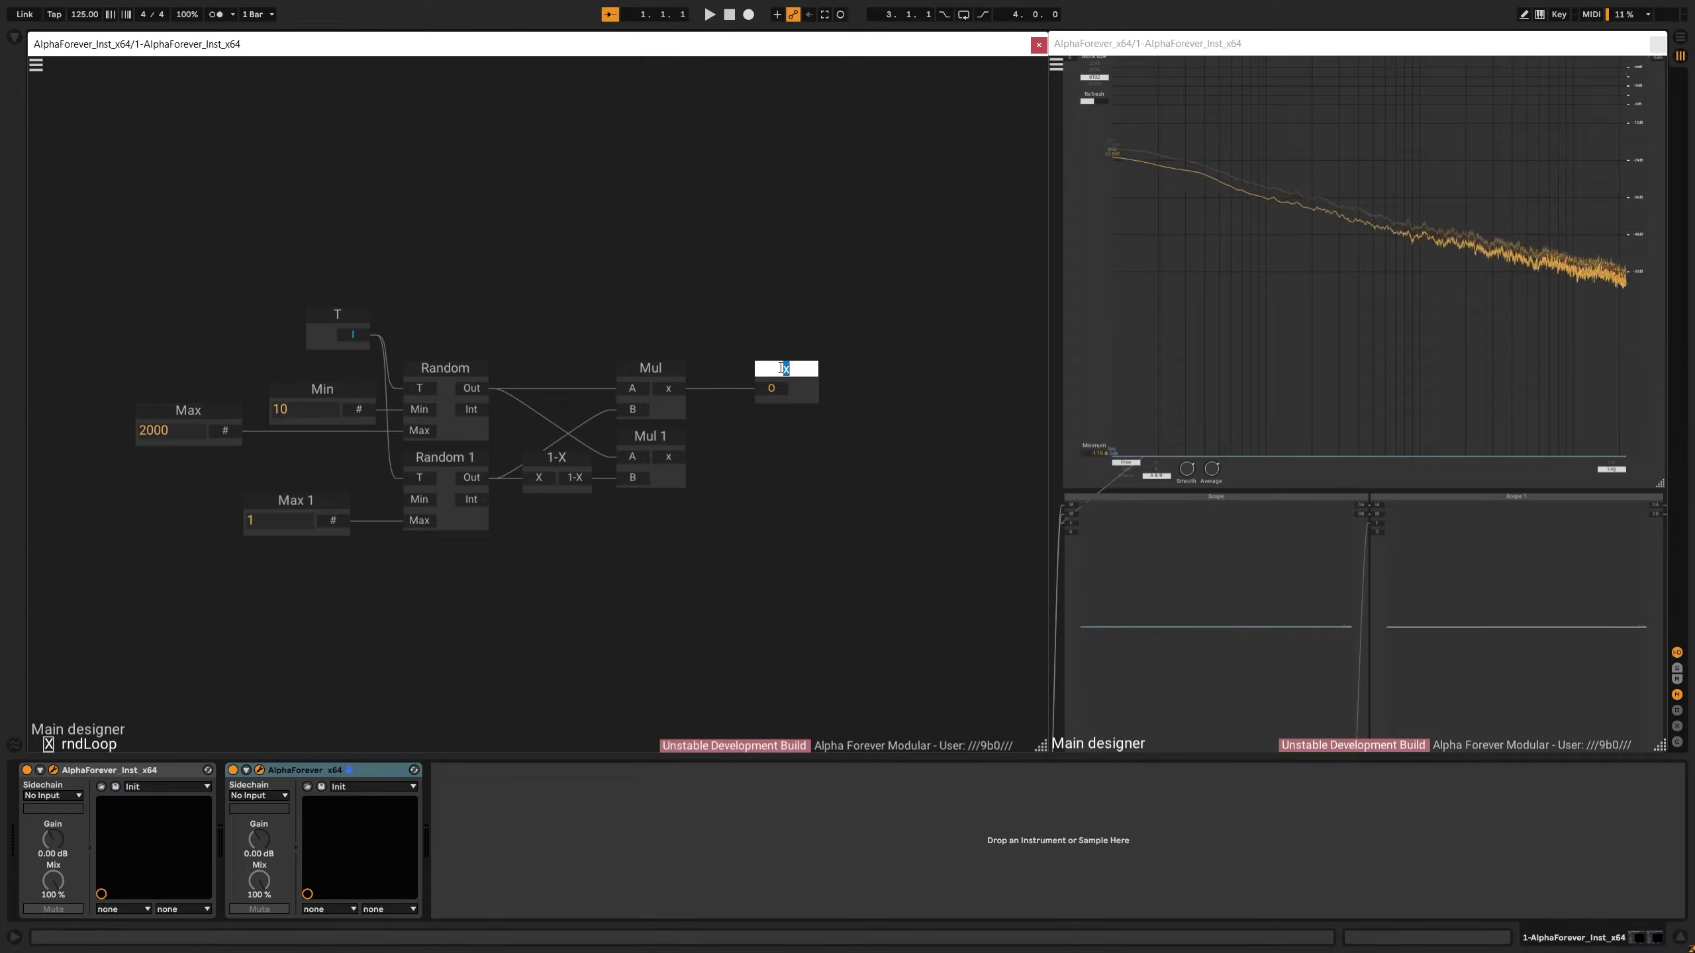
type("A")
key("Return")
left_click_drag(667, 458, 781, 454)
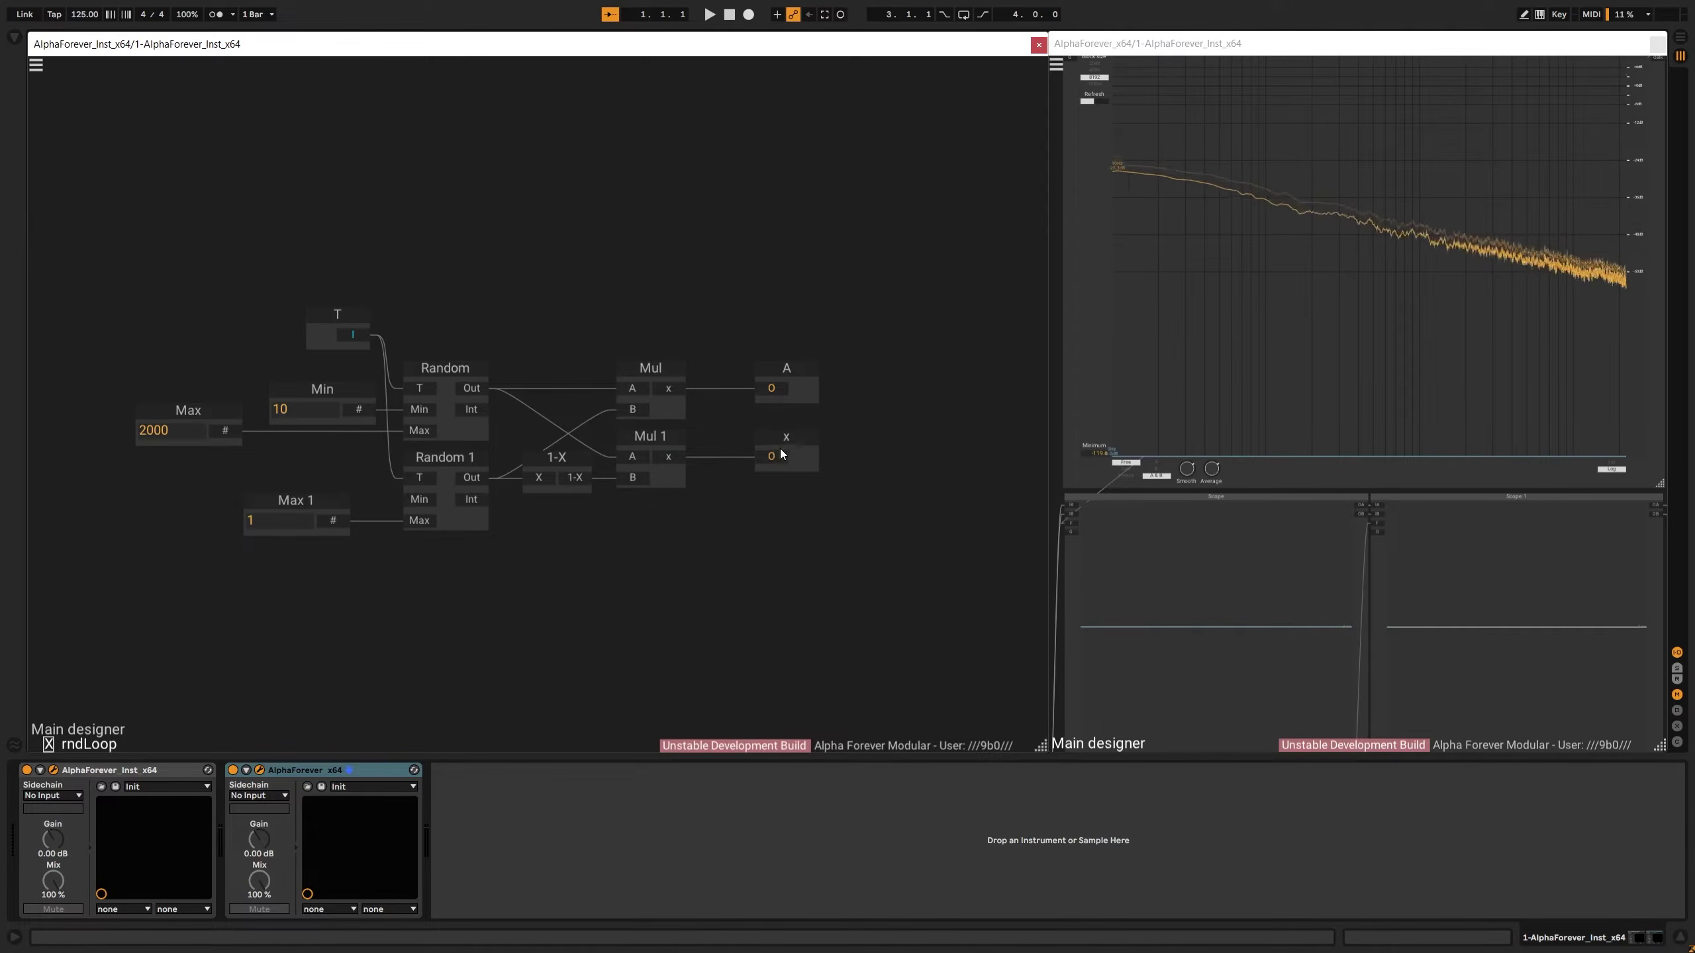
type("R")
key("Return")
left_click_drag(723, 312, 767, 437)
left_click_drag(659, 264, 715, 281)
double_click(580, 265)
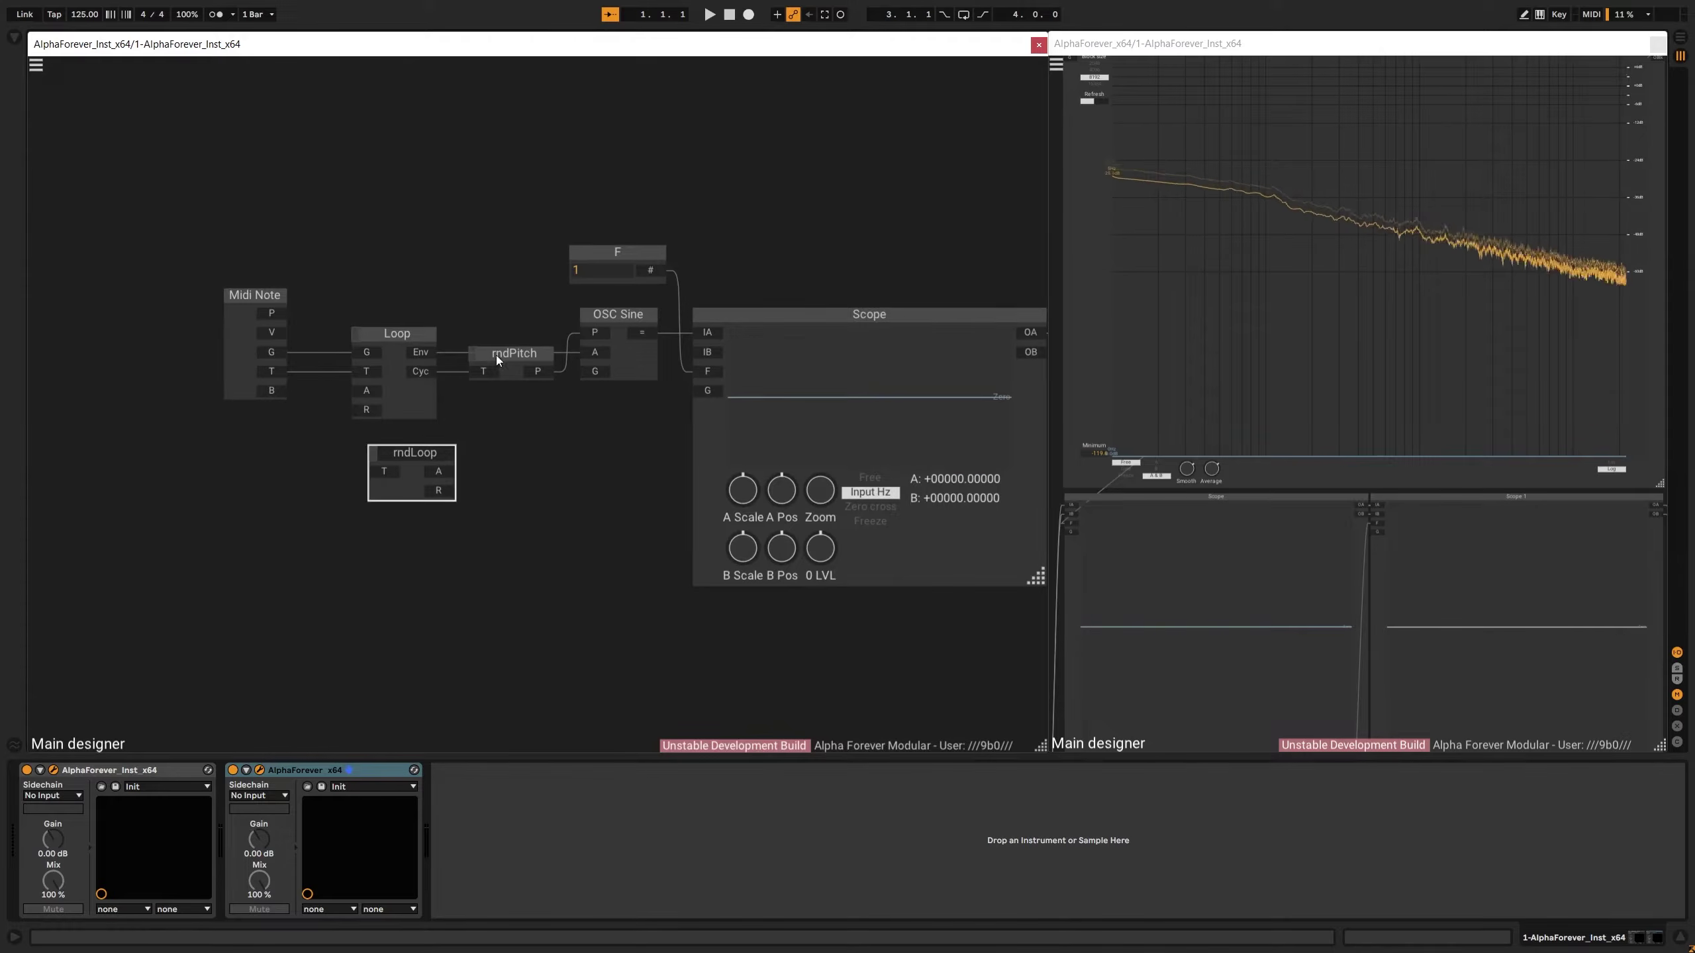
Trigger rndLoop from Loop's Cyc, wire its A and R outputs to Loop's A and R, and tuck it under Loop
left_click(481, 450)
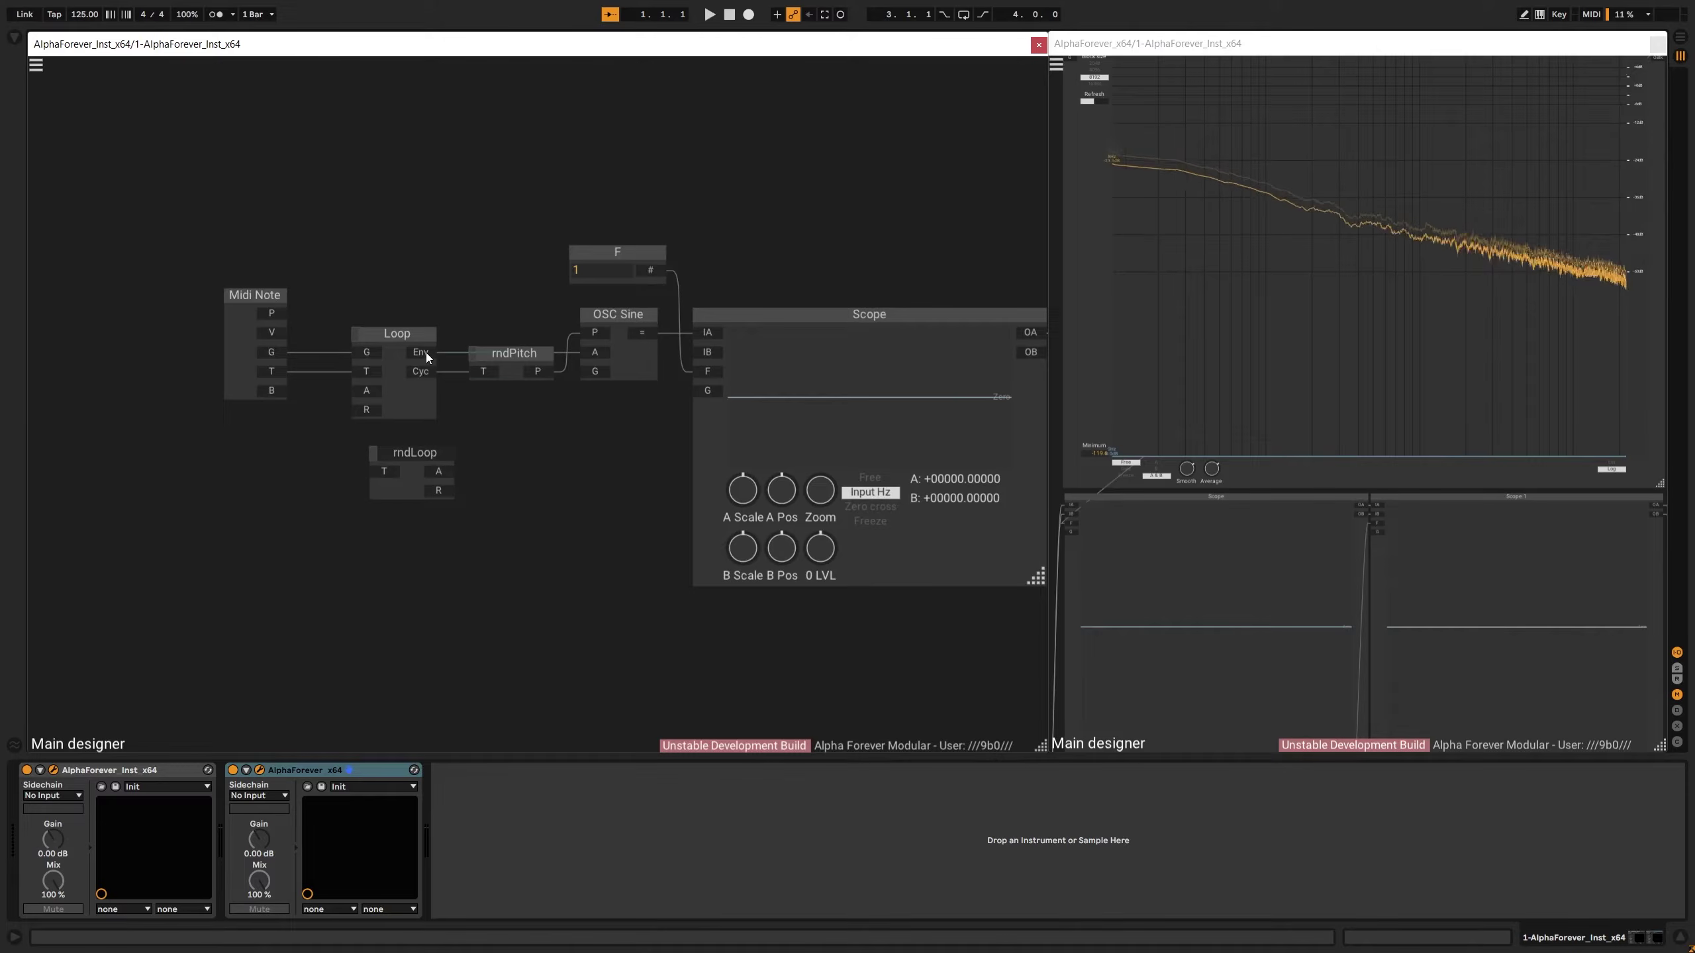
mouse_move(427, 371)
left_mouse_down()
mouse_move(392, 470)
mouse_move(403, 437)
mouse_move(278, 385)
mouse_move(359, 390)
left_mouse_up()
left_click(411, 408, "shift")
key("a")
left_click(517, 459)
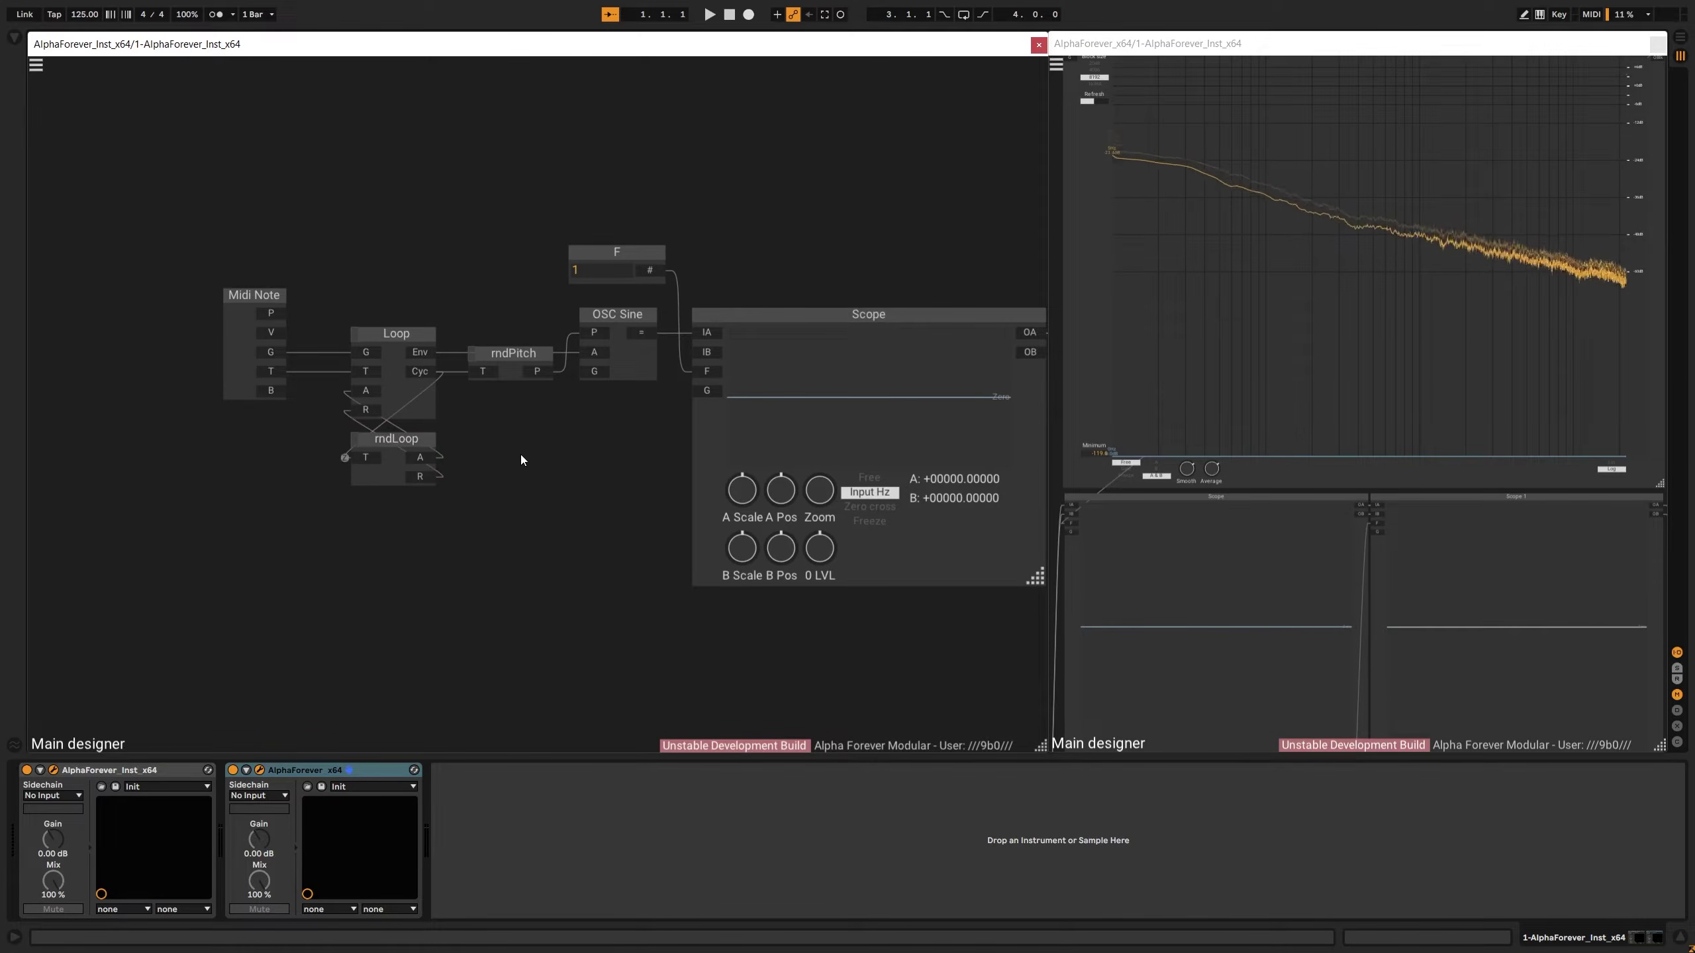
Open the rndLoop module for editing
left_click_drag(587, 455, 539, 492)
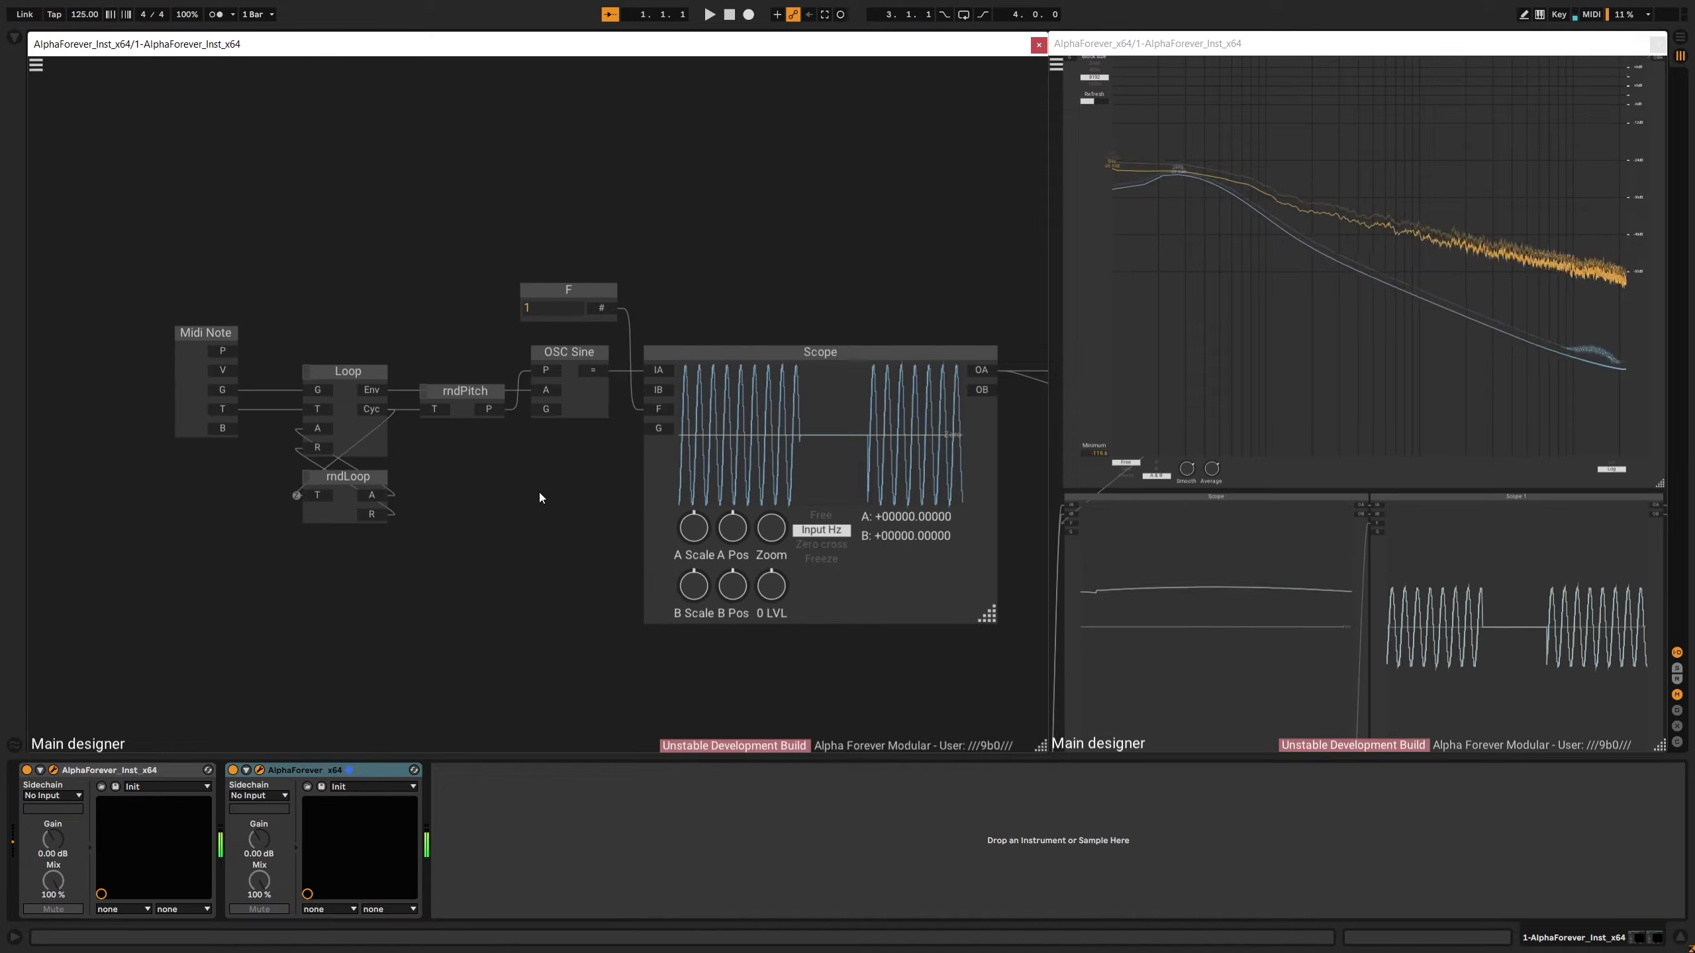
mouse_move(322, 495)
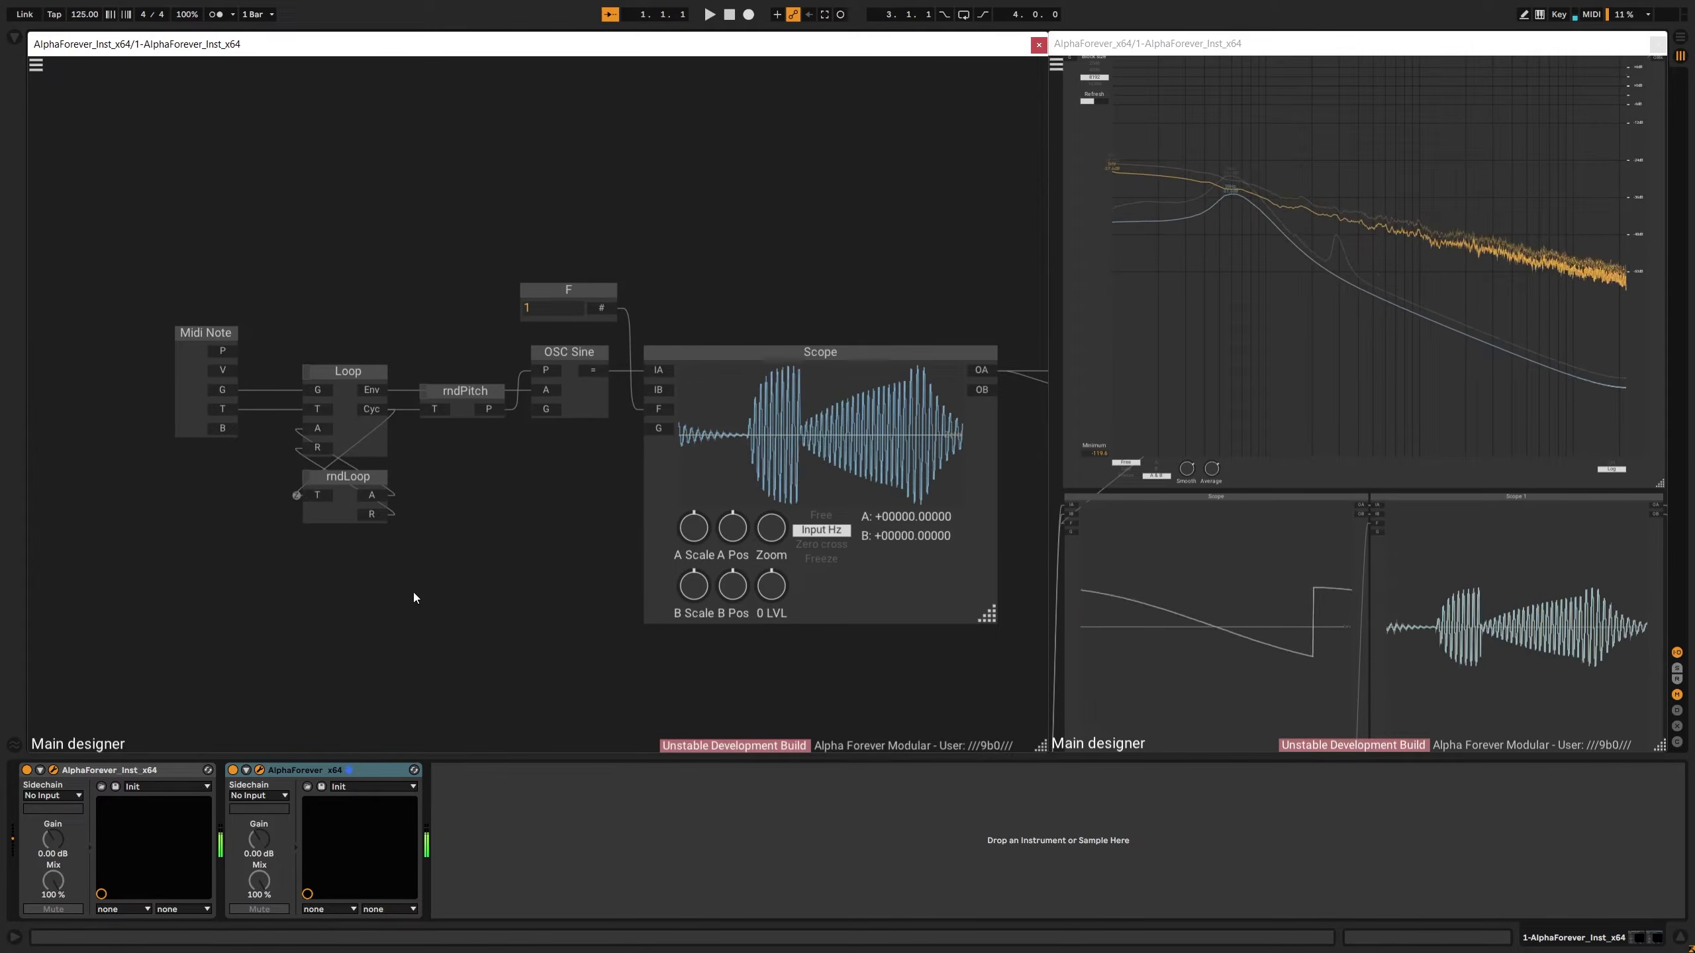
left_click(336, 507)
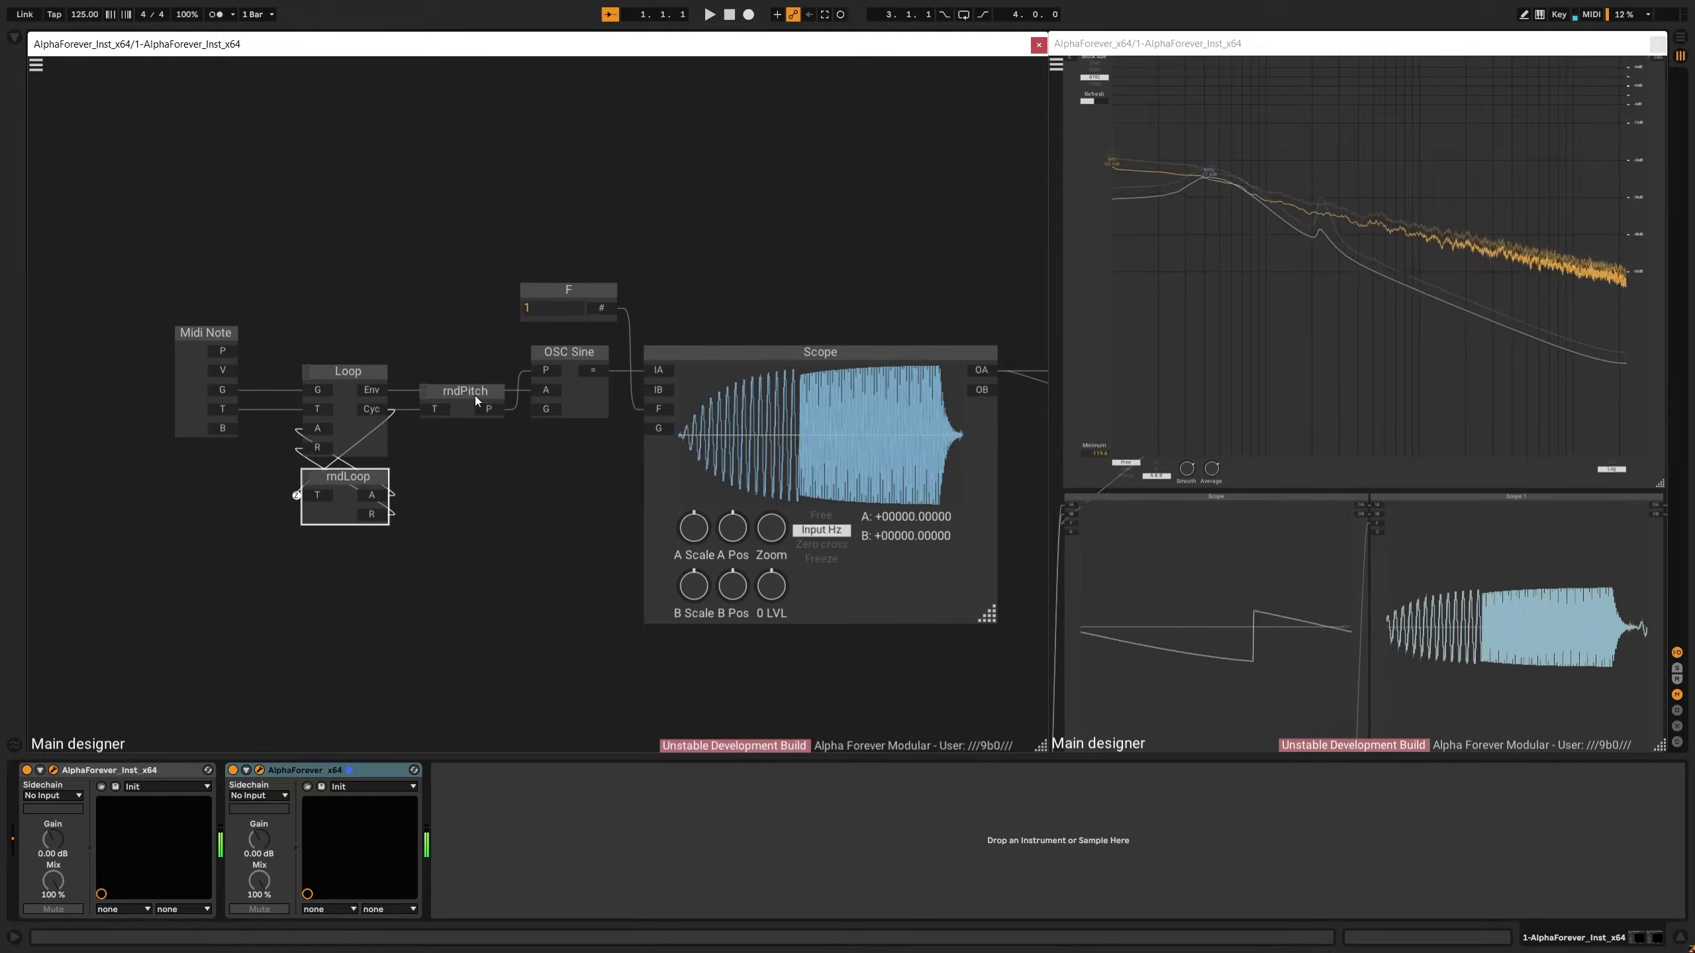
double_click(336, 512)
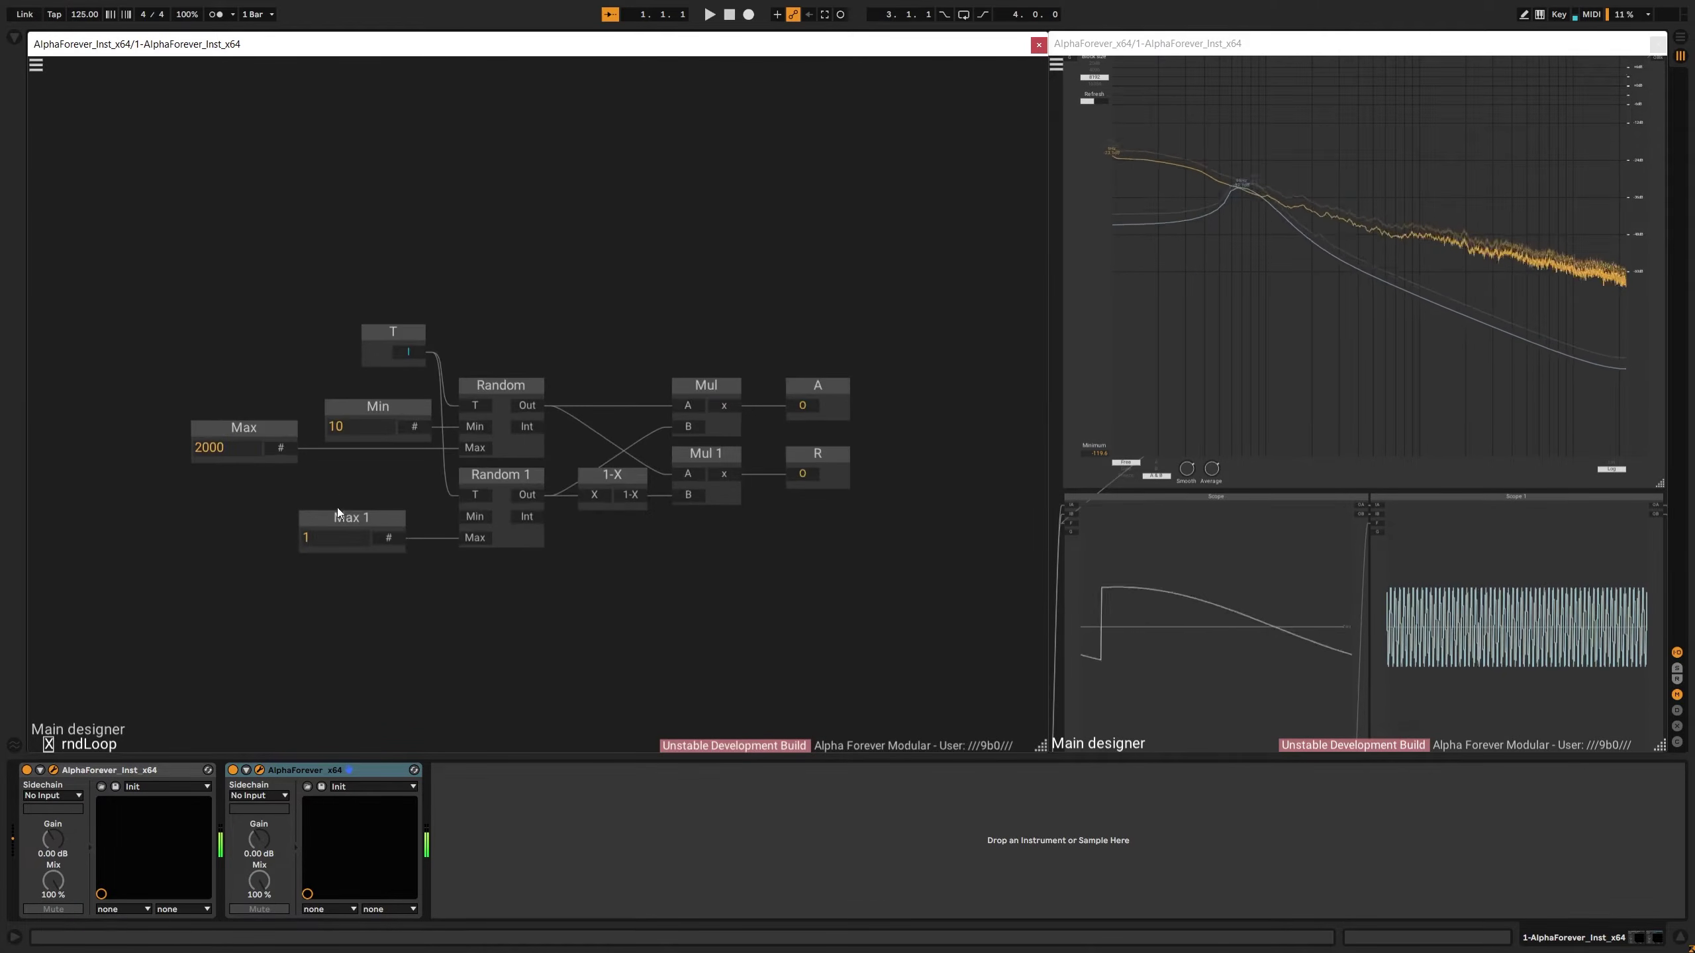
Set rndLoop's Max constant to 500 and its Min constant to 1
double_click(246, 447)
type("500")
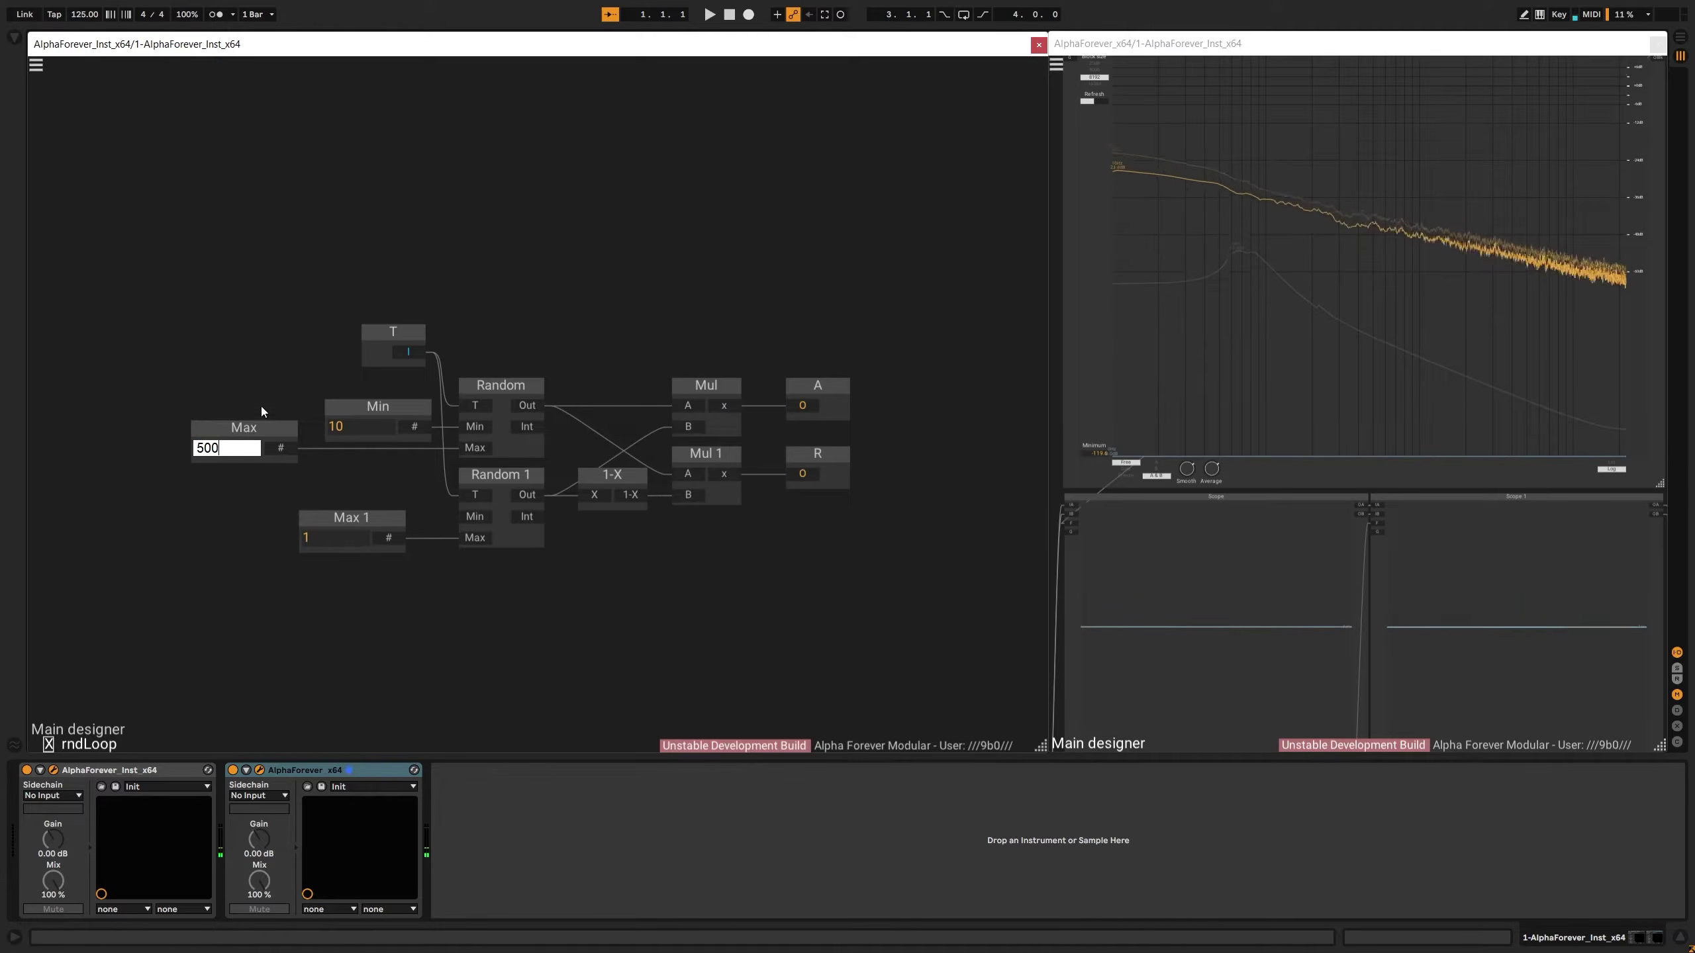
key("Return")
type("1")
key("Return")
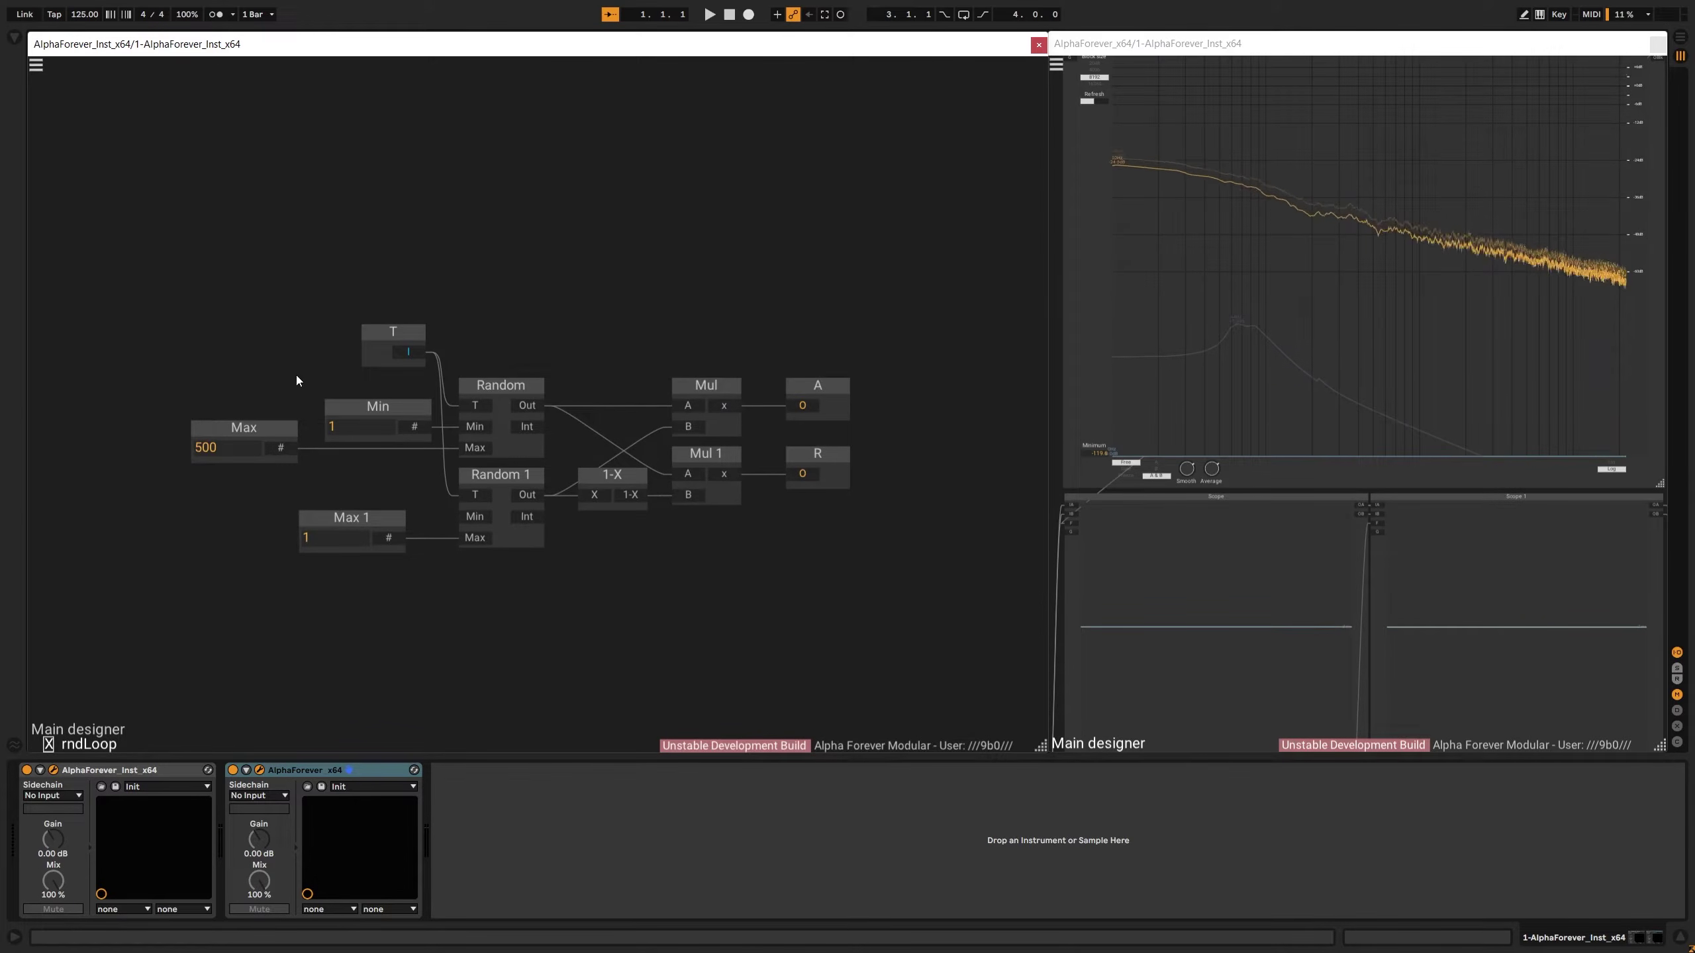
Set Random's Max constant to 1 and remove its Min constant
double_click(343, 426)
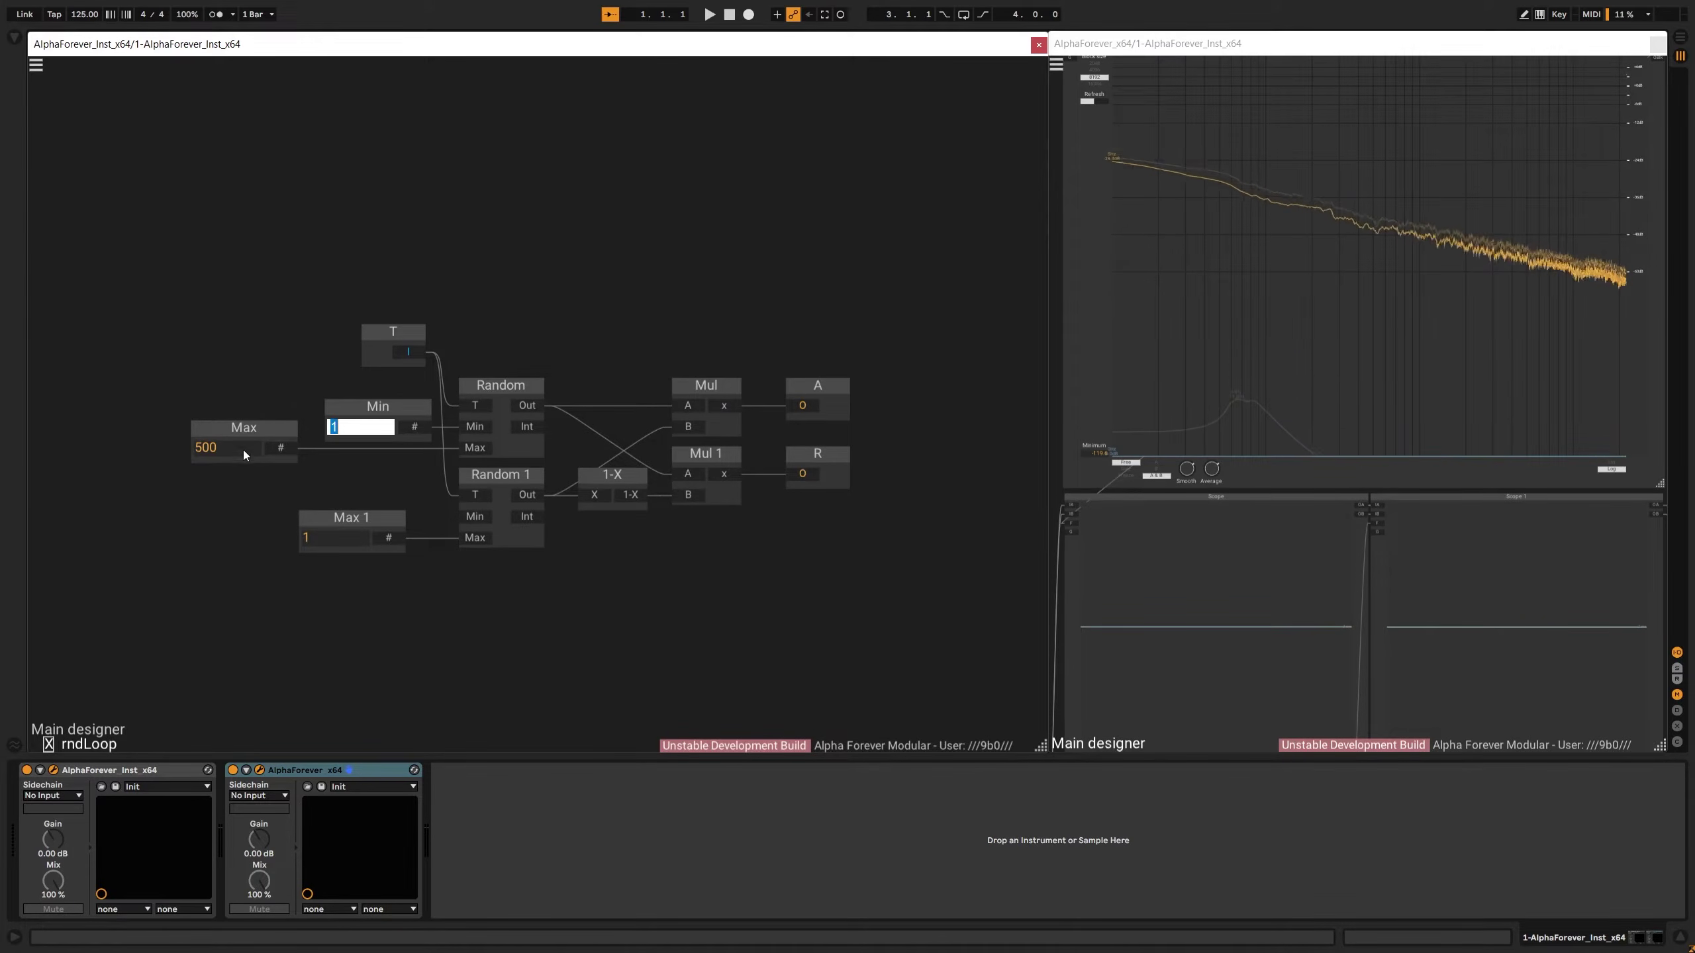
type("0")
key("Return")
double_click(208, 447)
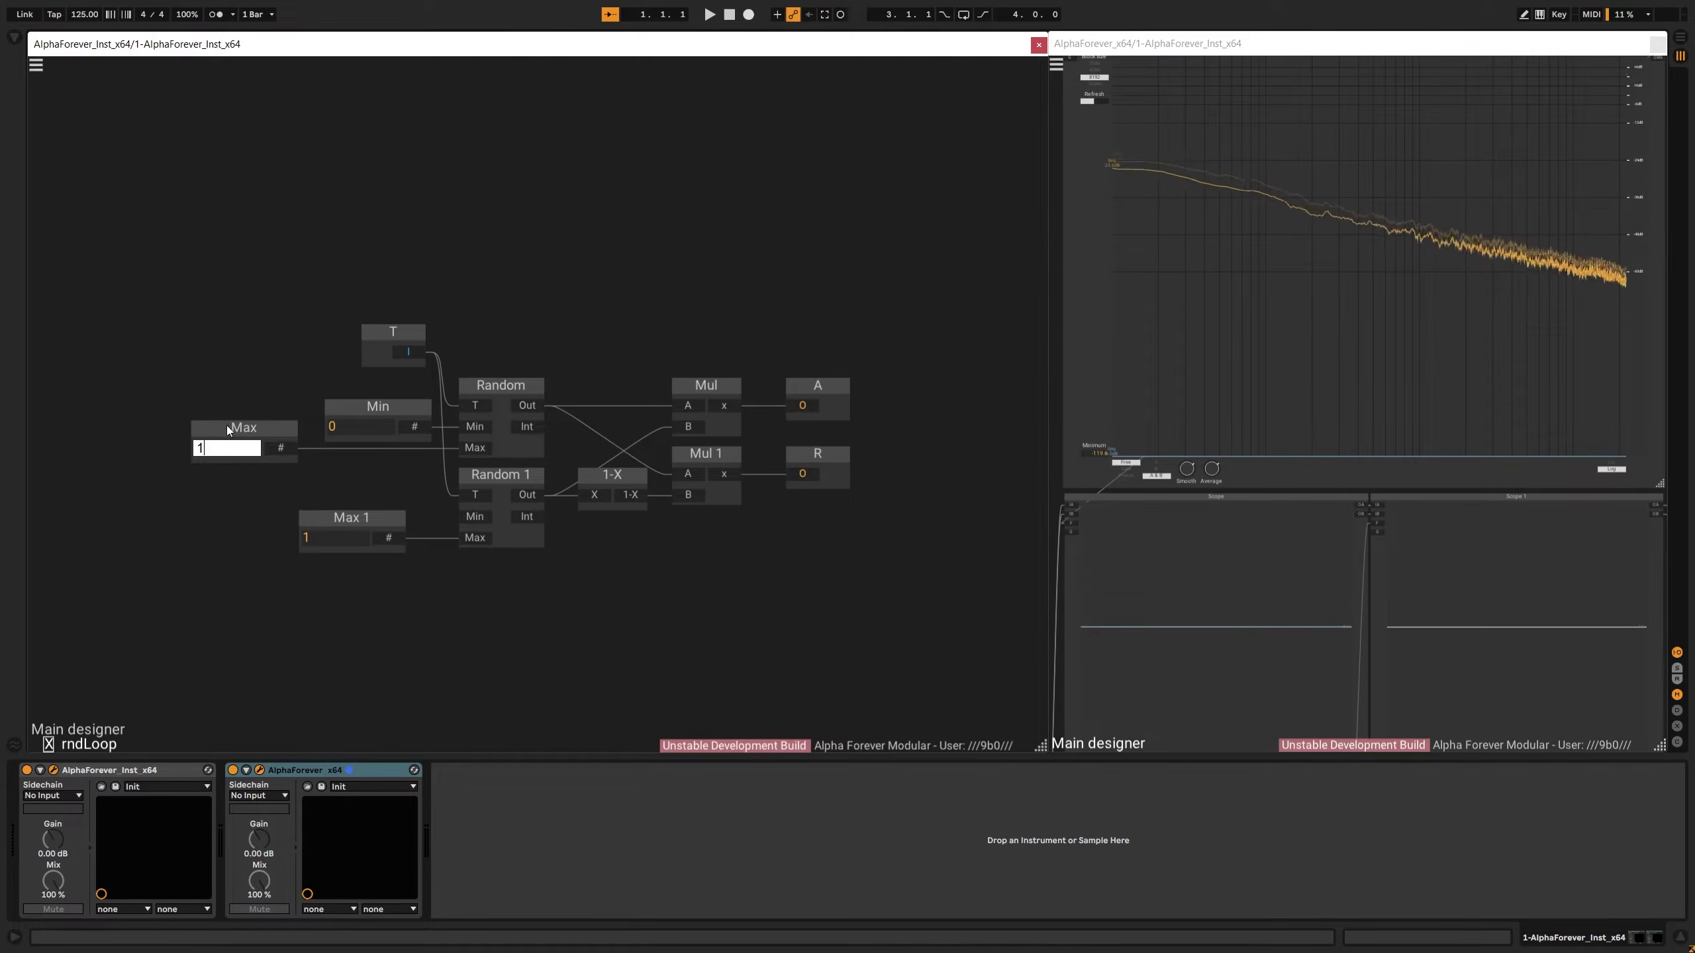
type("1")
key("Return")
left_click(388, 406)
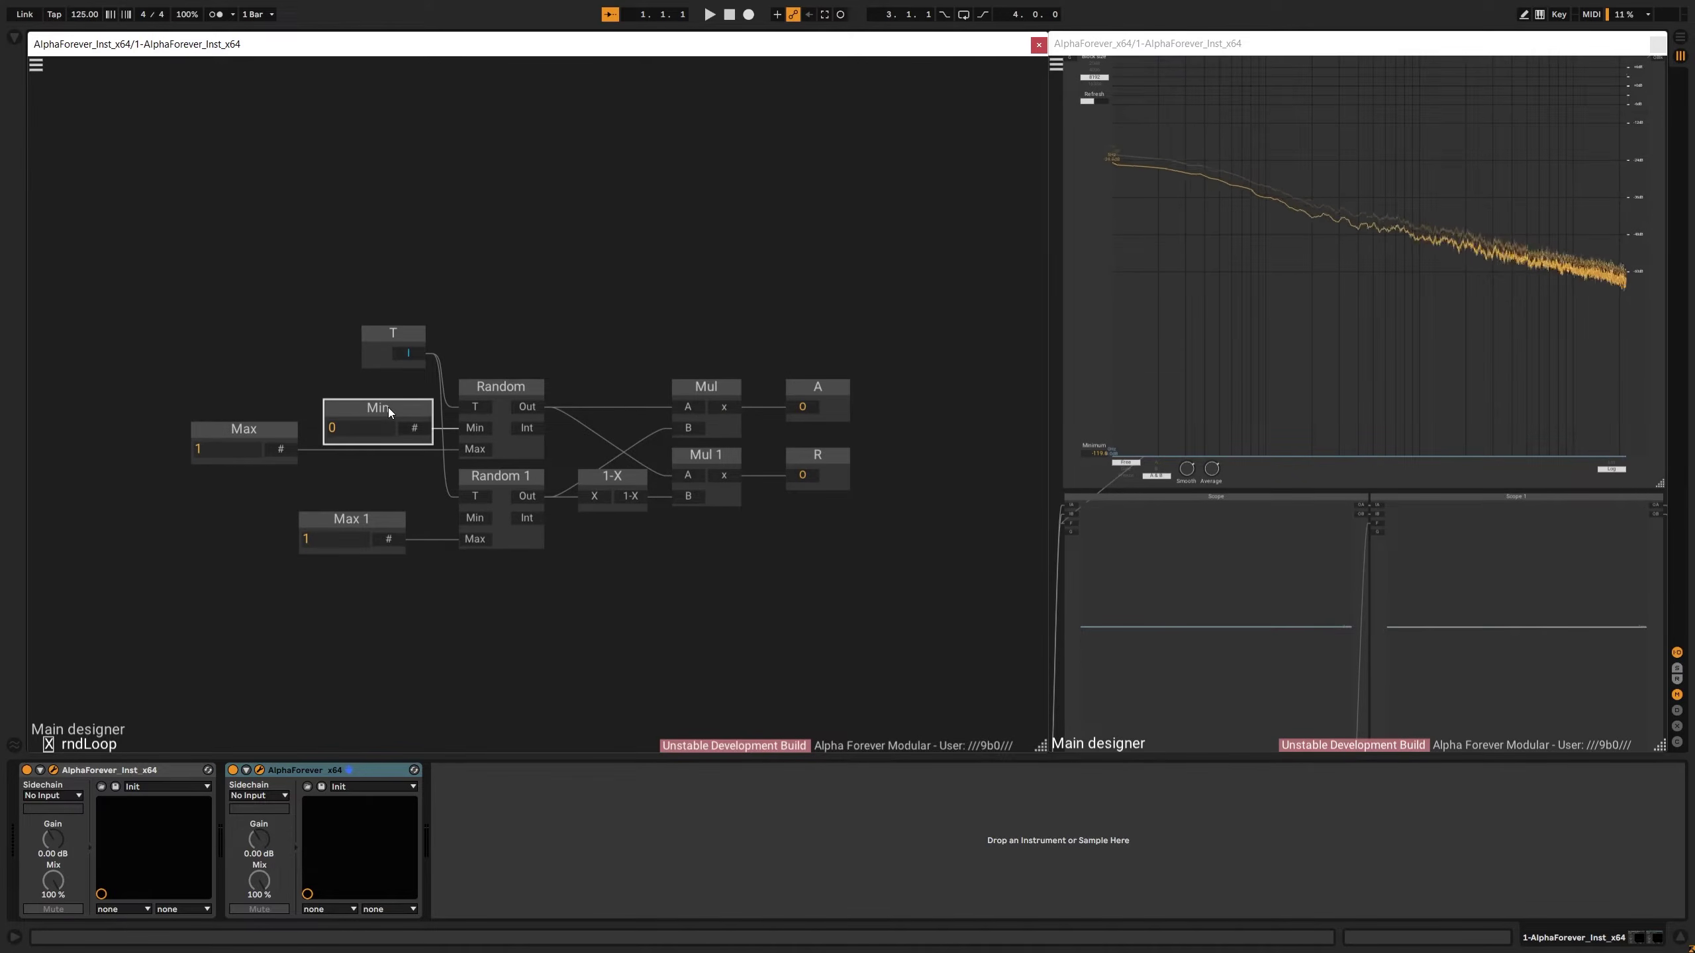
key("Delete")
Move T, Max, Max 1, Random and Random 1 together away from the Mul modules to make room
left_click_drag(129, 297, 558, 580)
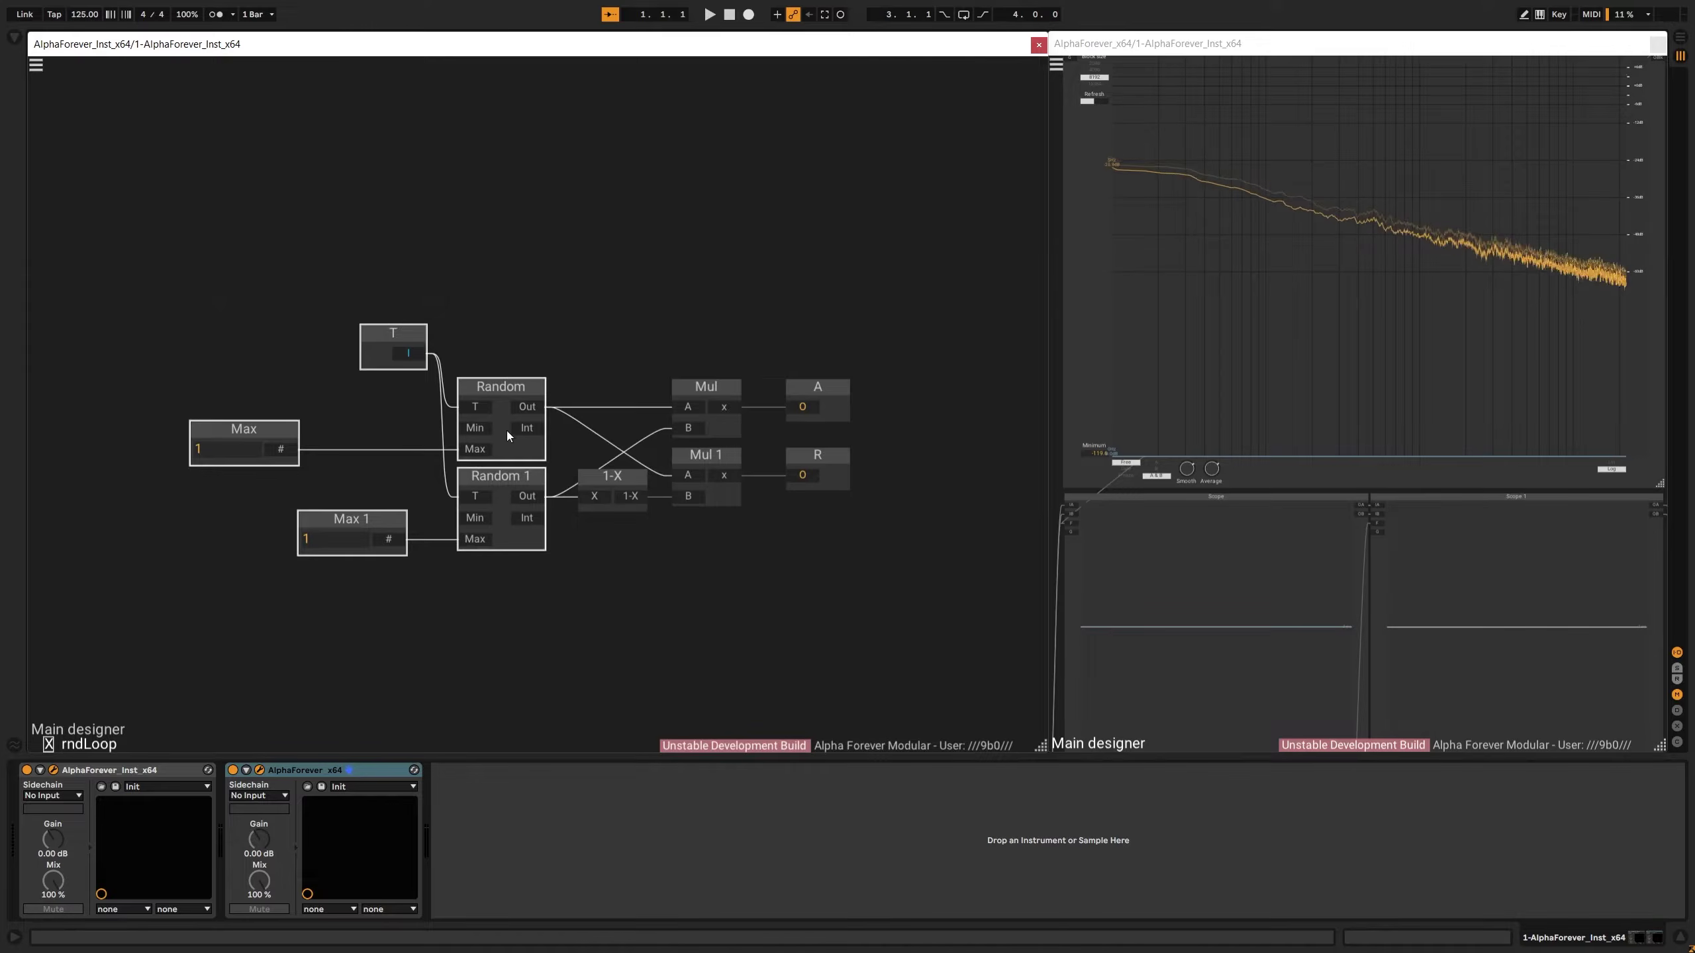
left_click_drag(516, 392, 314, 392)
left_click(368, 403)
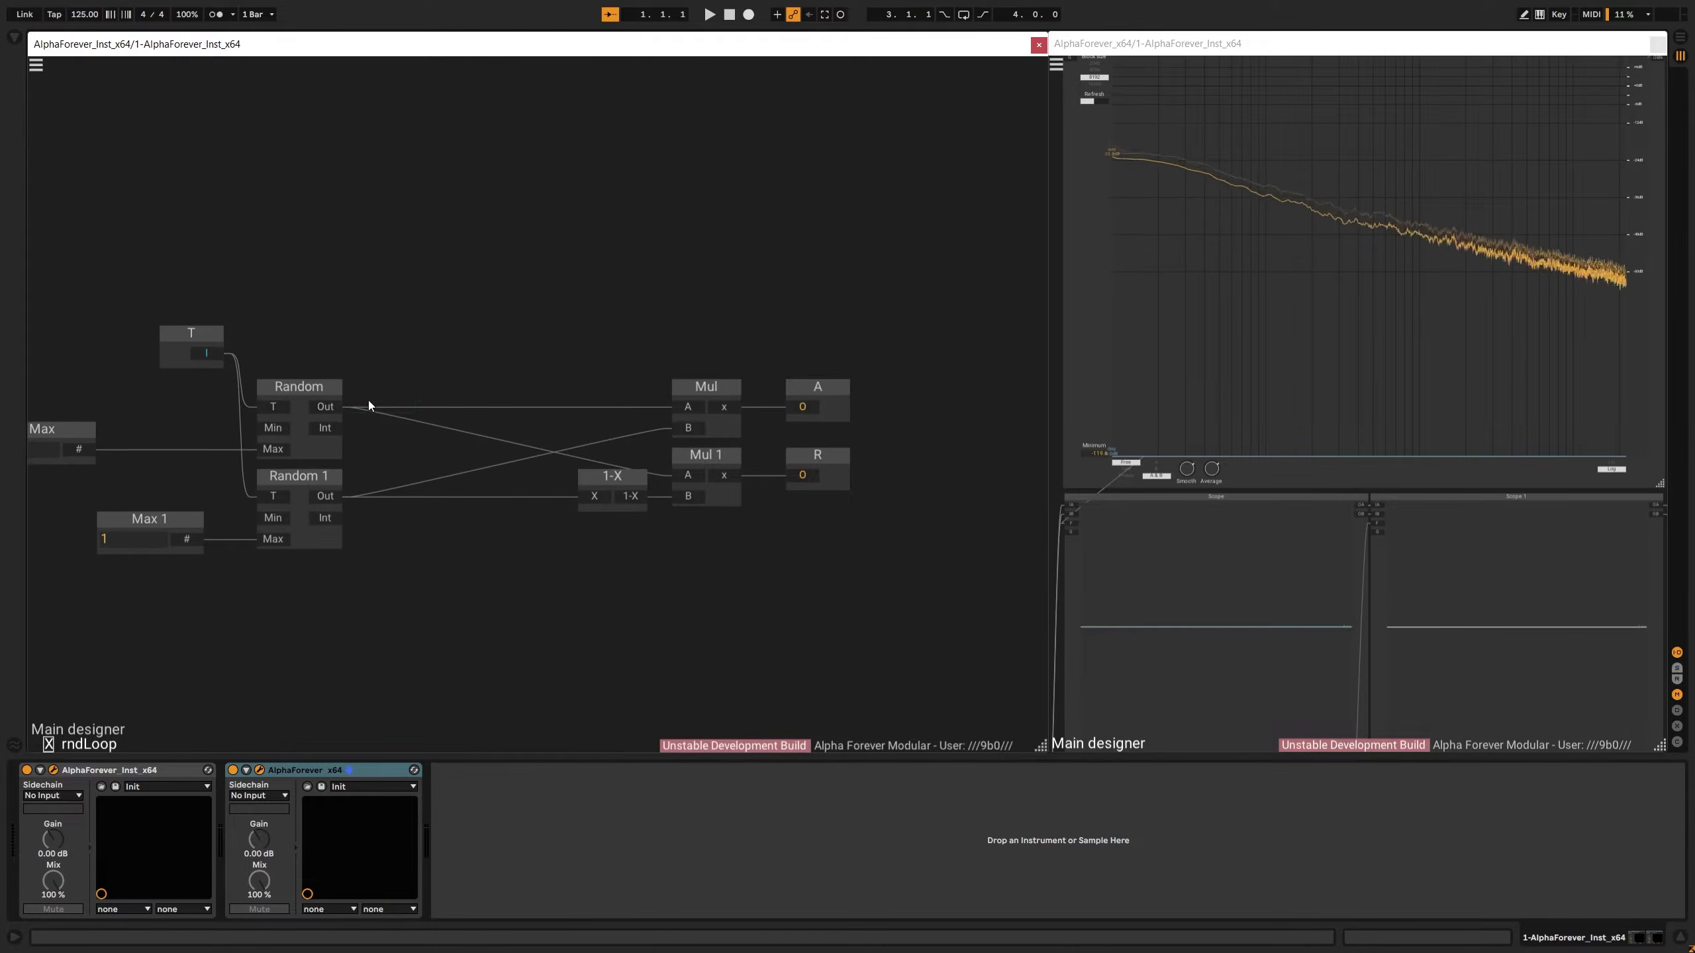
Try shaping Random's Out with a Power module whose Exp is 4, and delete both modules again
right_click(331, 405)
type("power")
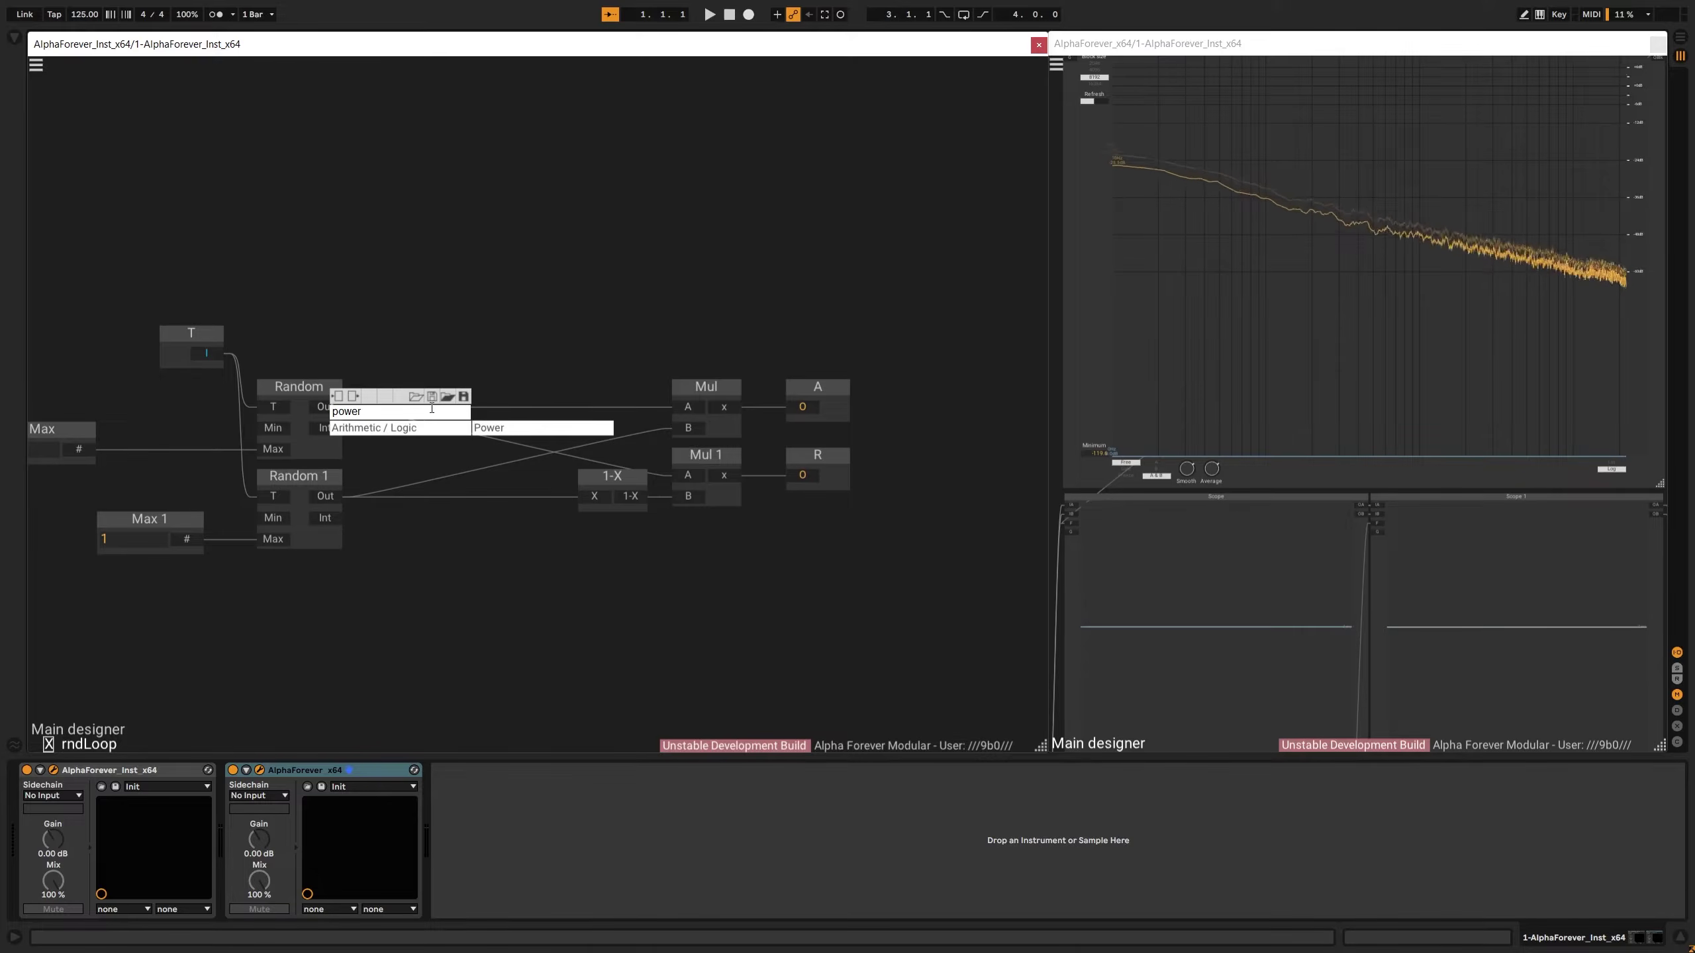
left_click(494, 427)
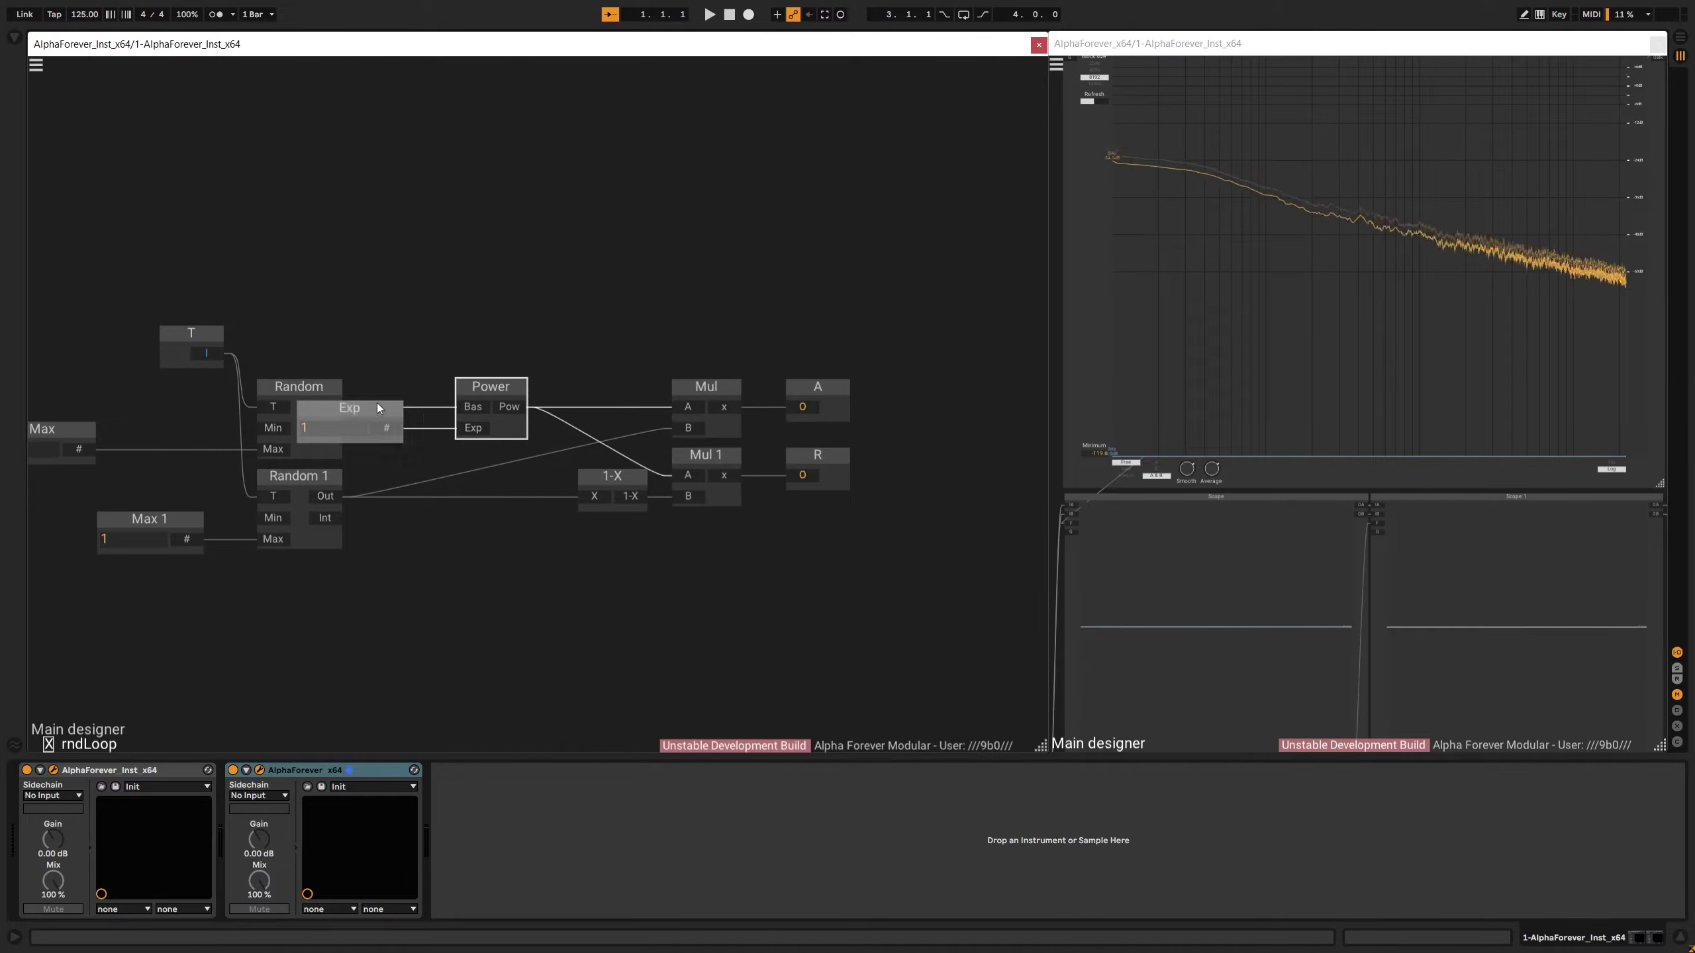
left_click_drag(343, 404, 572, 387)
left_click(429, 430)
type("4")
left_click(546, 361)
left_click(478, 413, "shift")
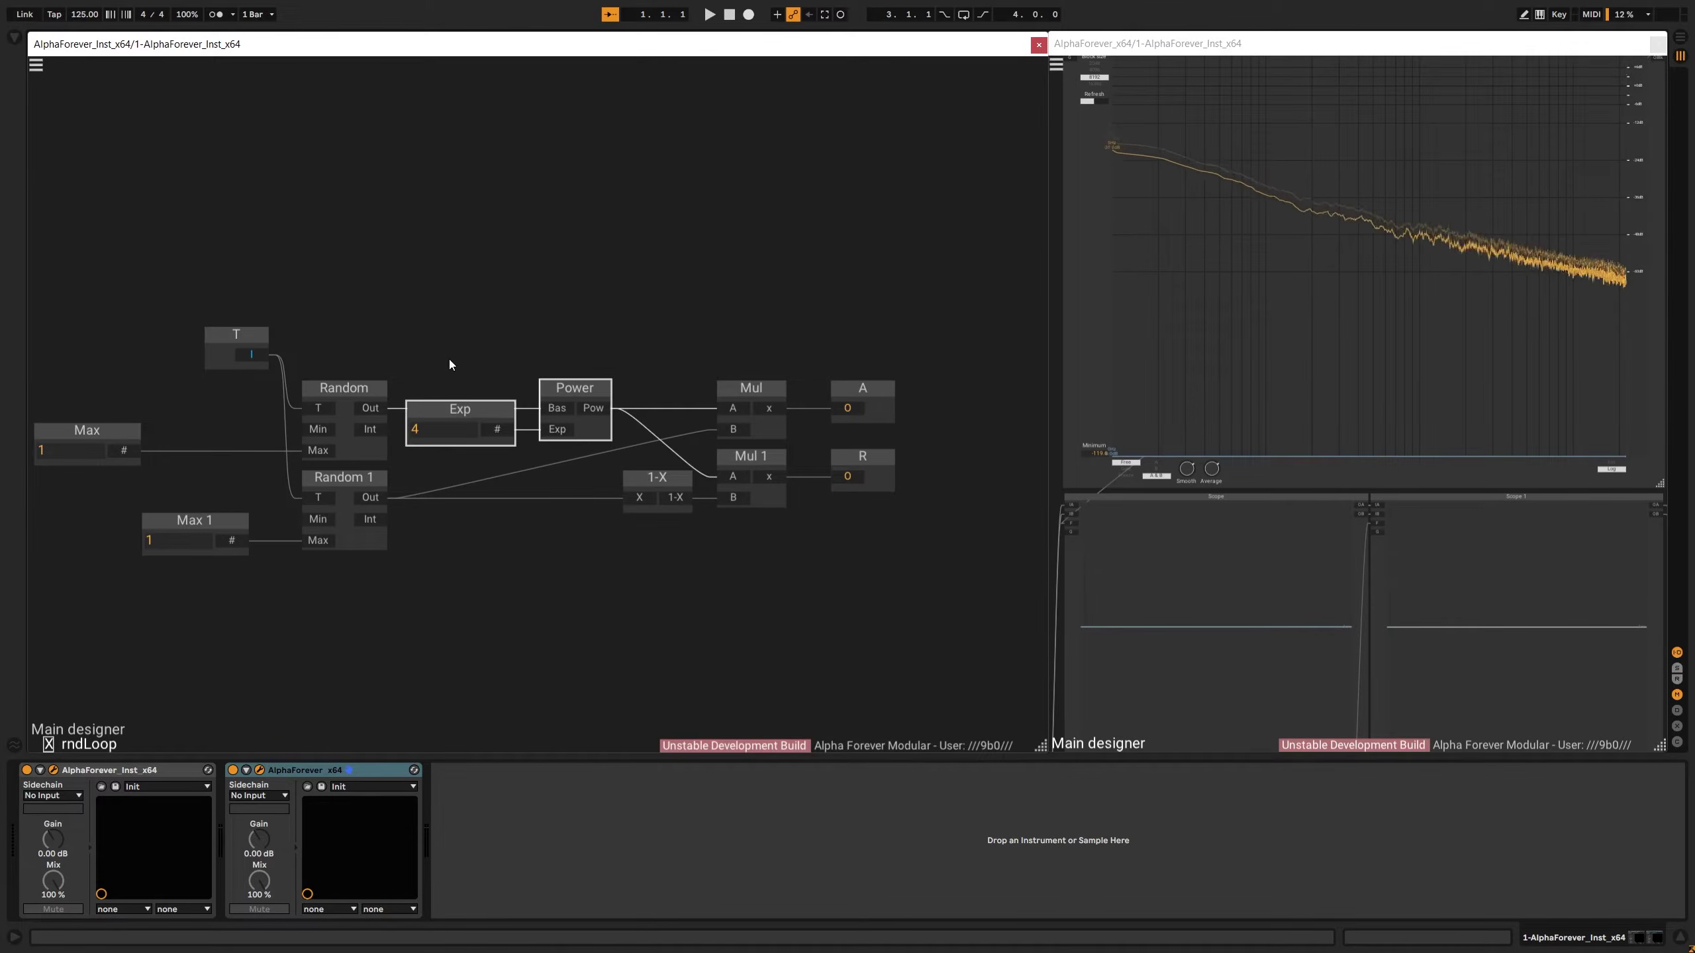
key("Delete")
Add a Custom Function module fed by Random's Out
right_click(362, 401)
type("cust")
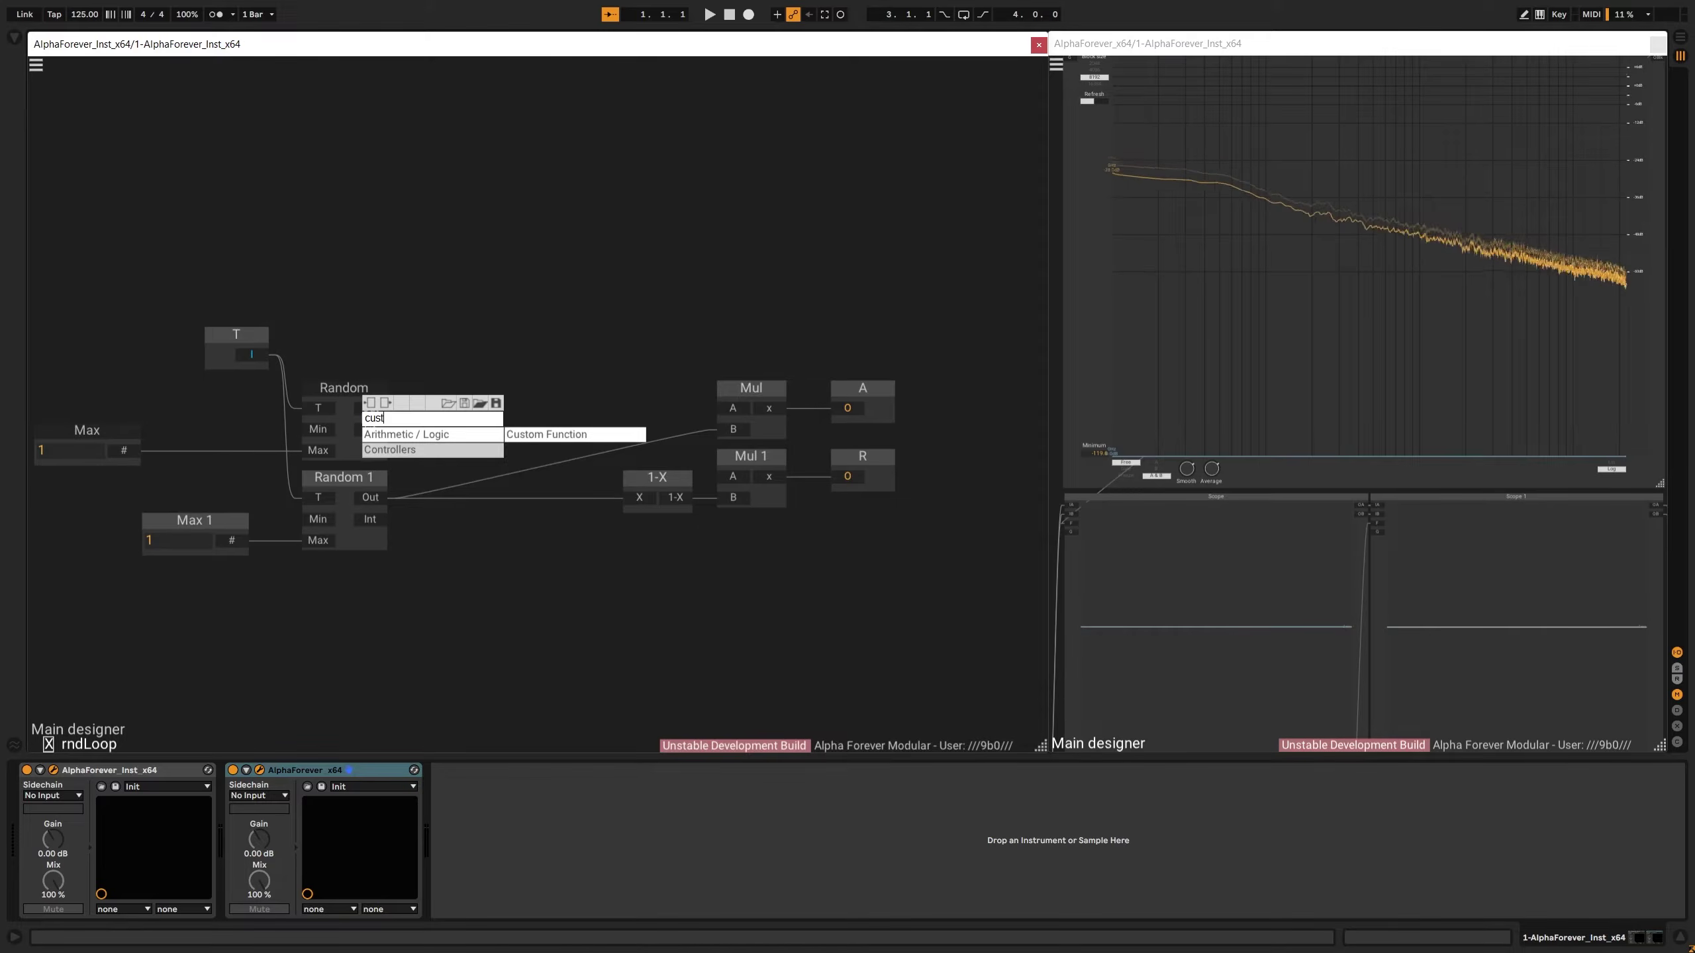
left_click(532, 433)
left_click_drag(548, 386, 605, 388)
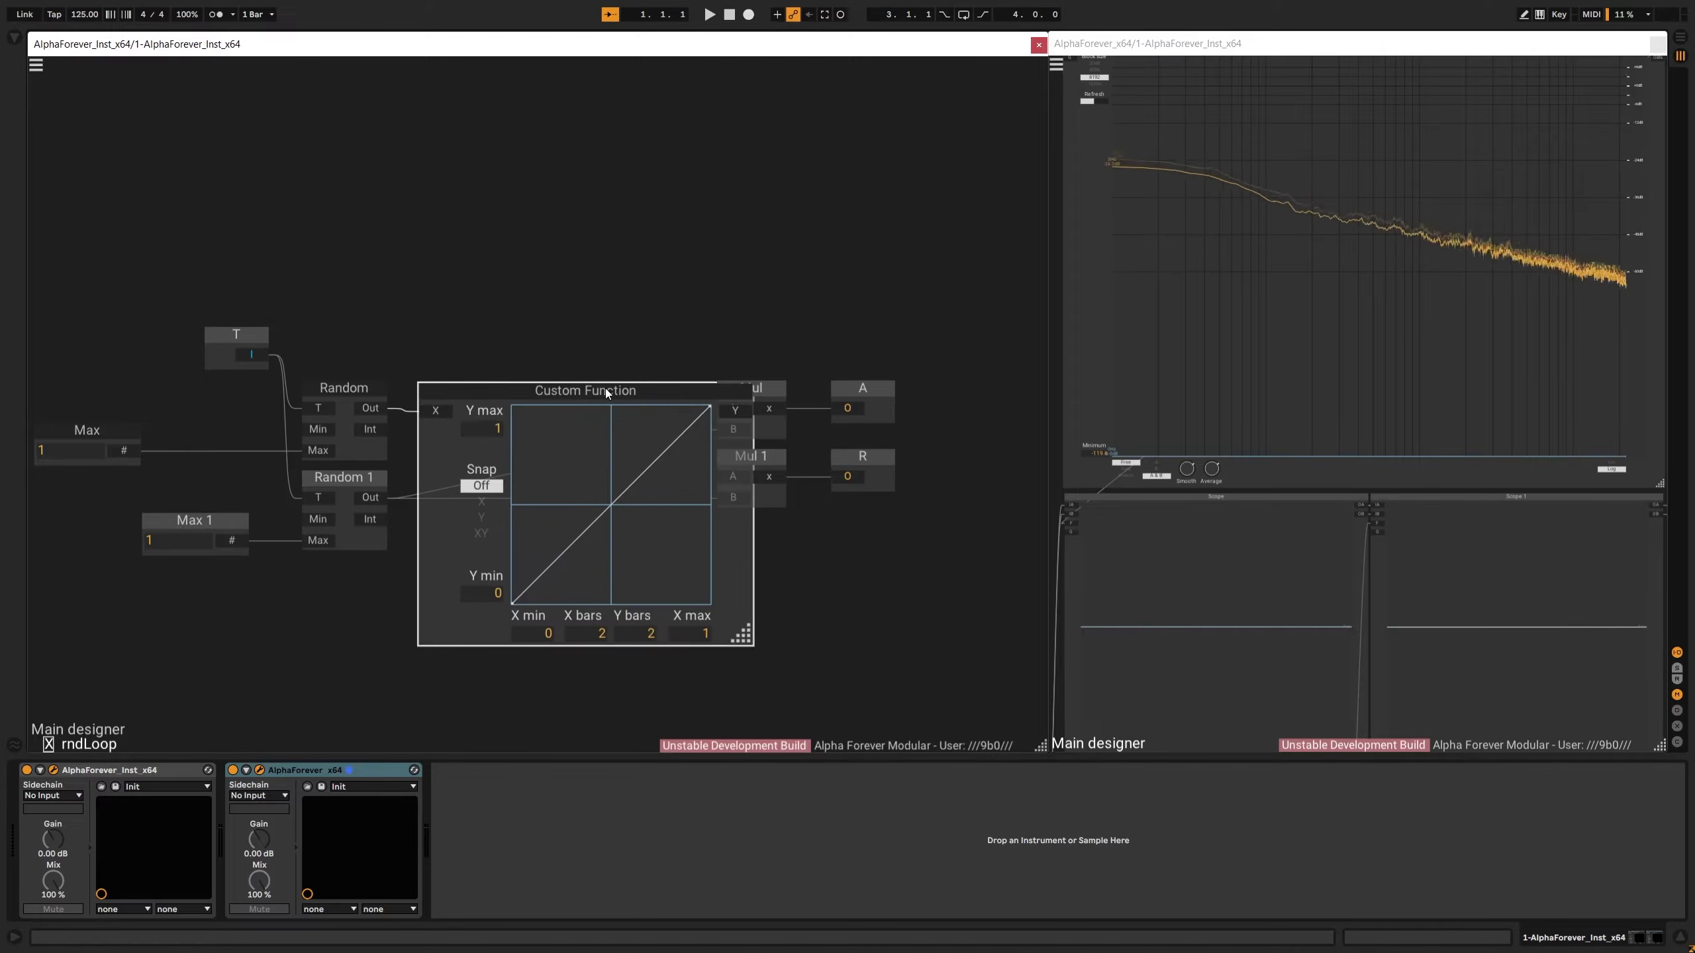
Space out the modules so that Custom Function sits between the two Random modules and the 1-X module
left_click_drag(251, 273, 703, 675)
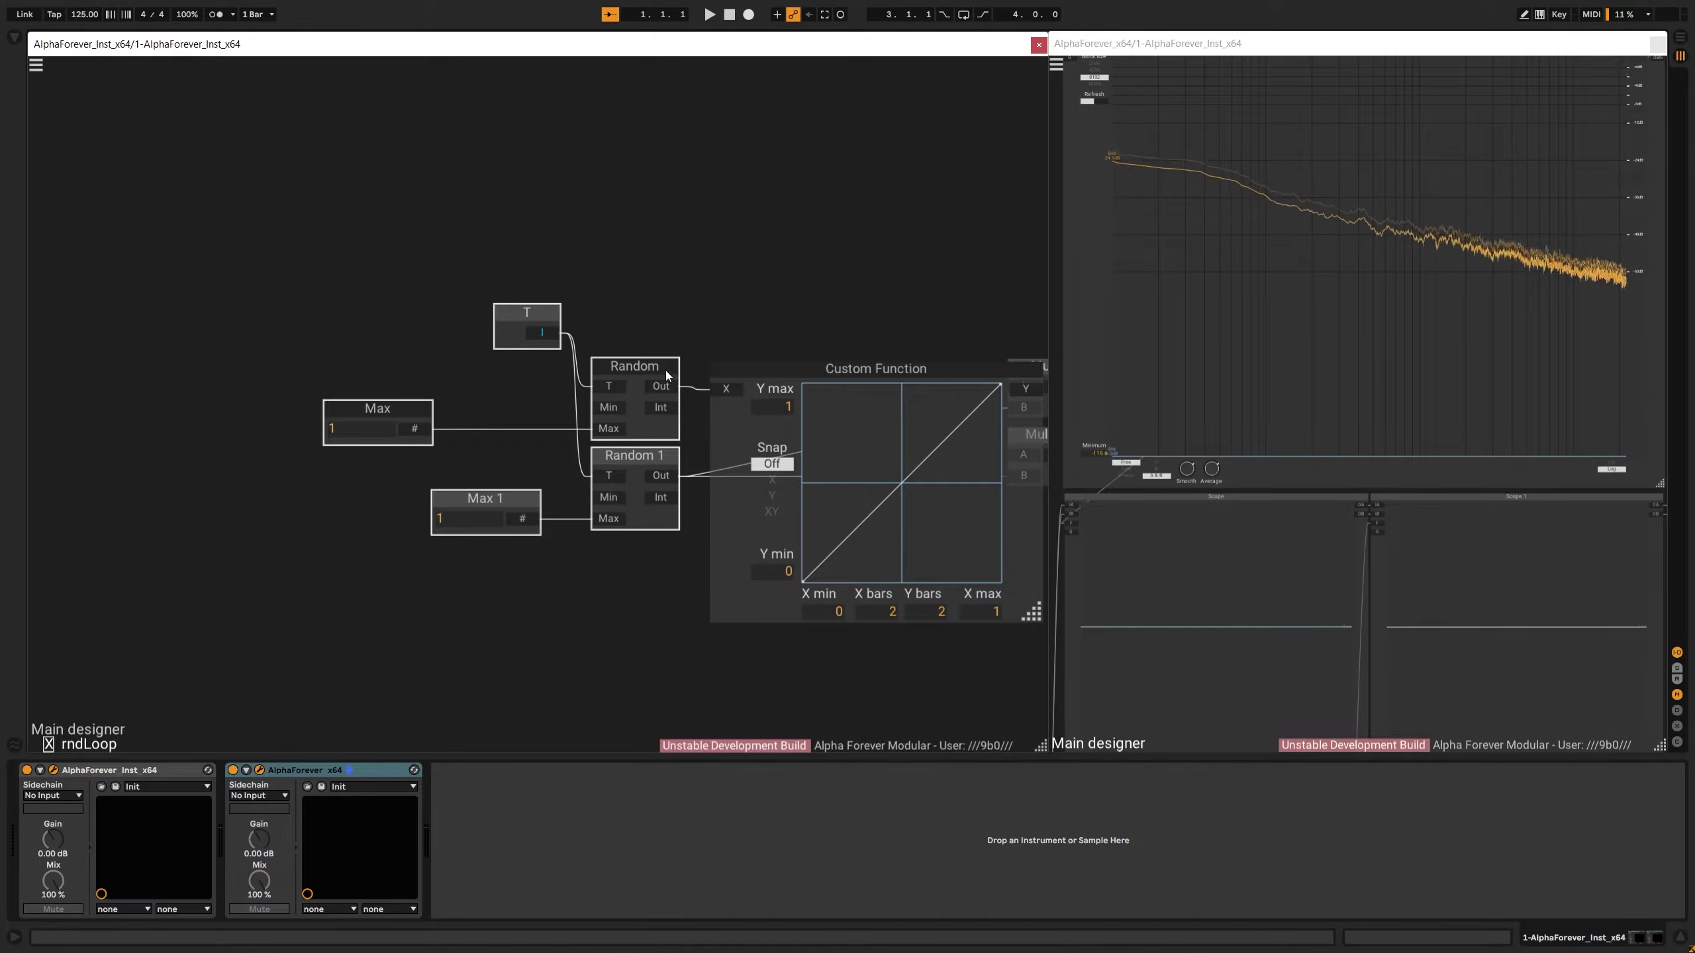
left_click_drag(665, 371, 448, 369)
left_click(733, 380)
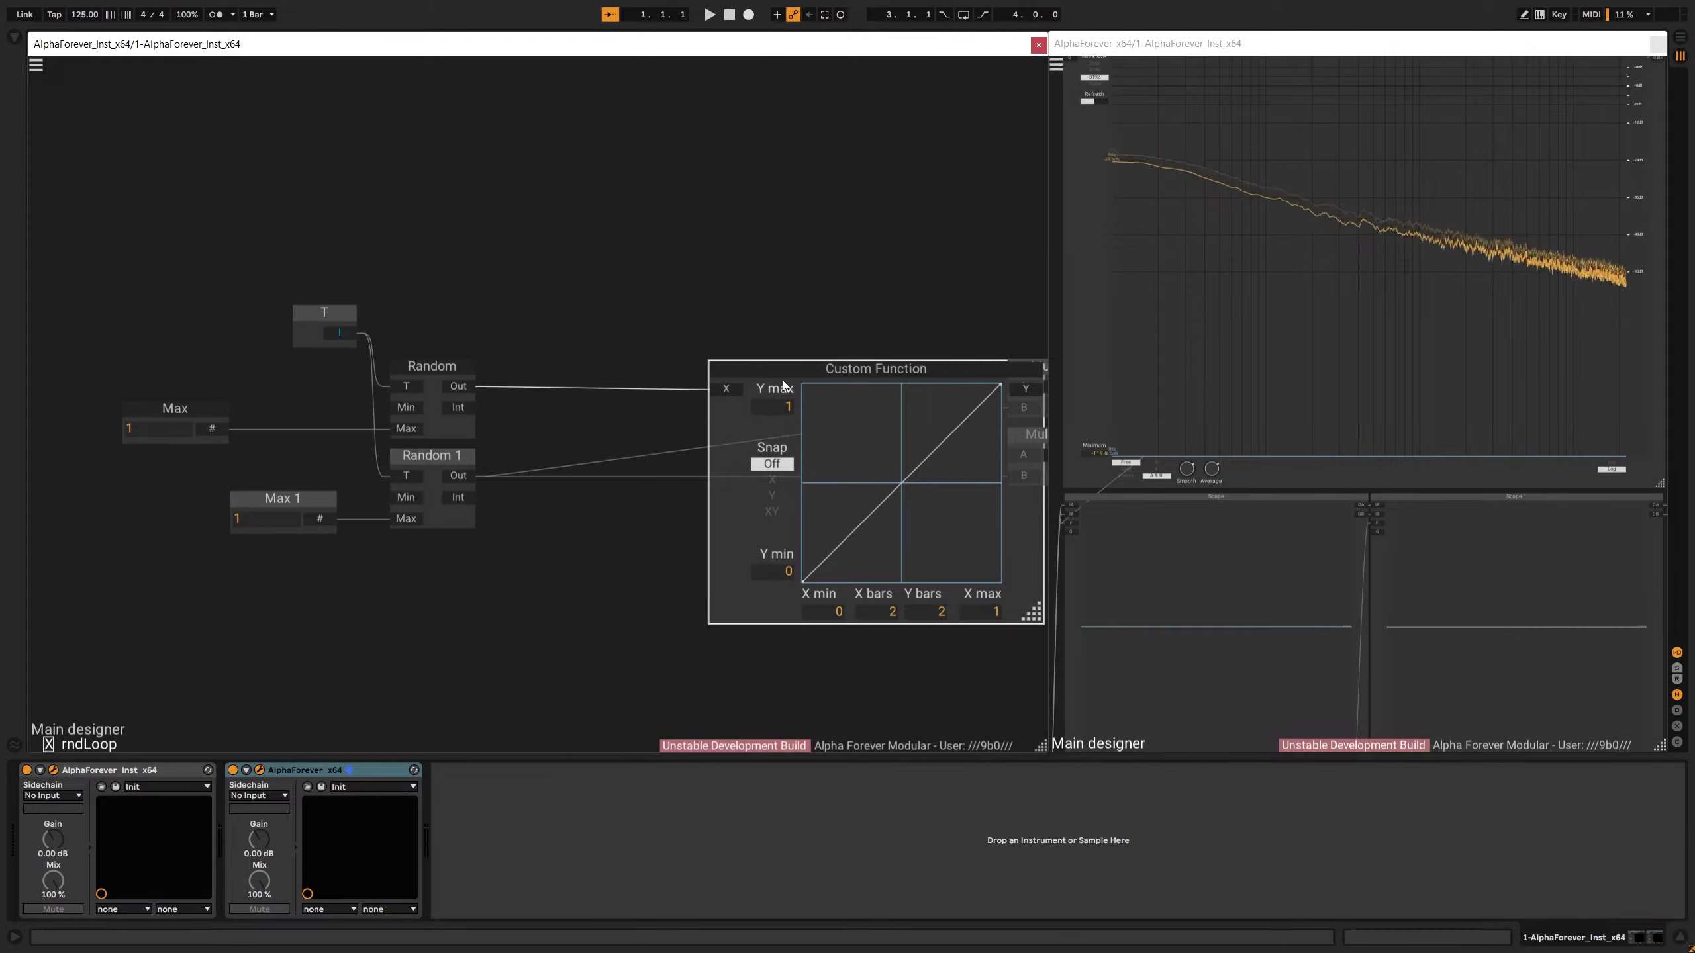
left_click_drag(782, 381, 557, 373)
left_click_drag(756, 314, 572, 317)
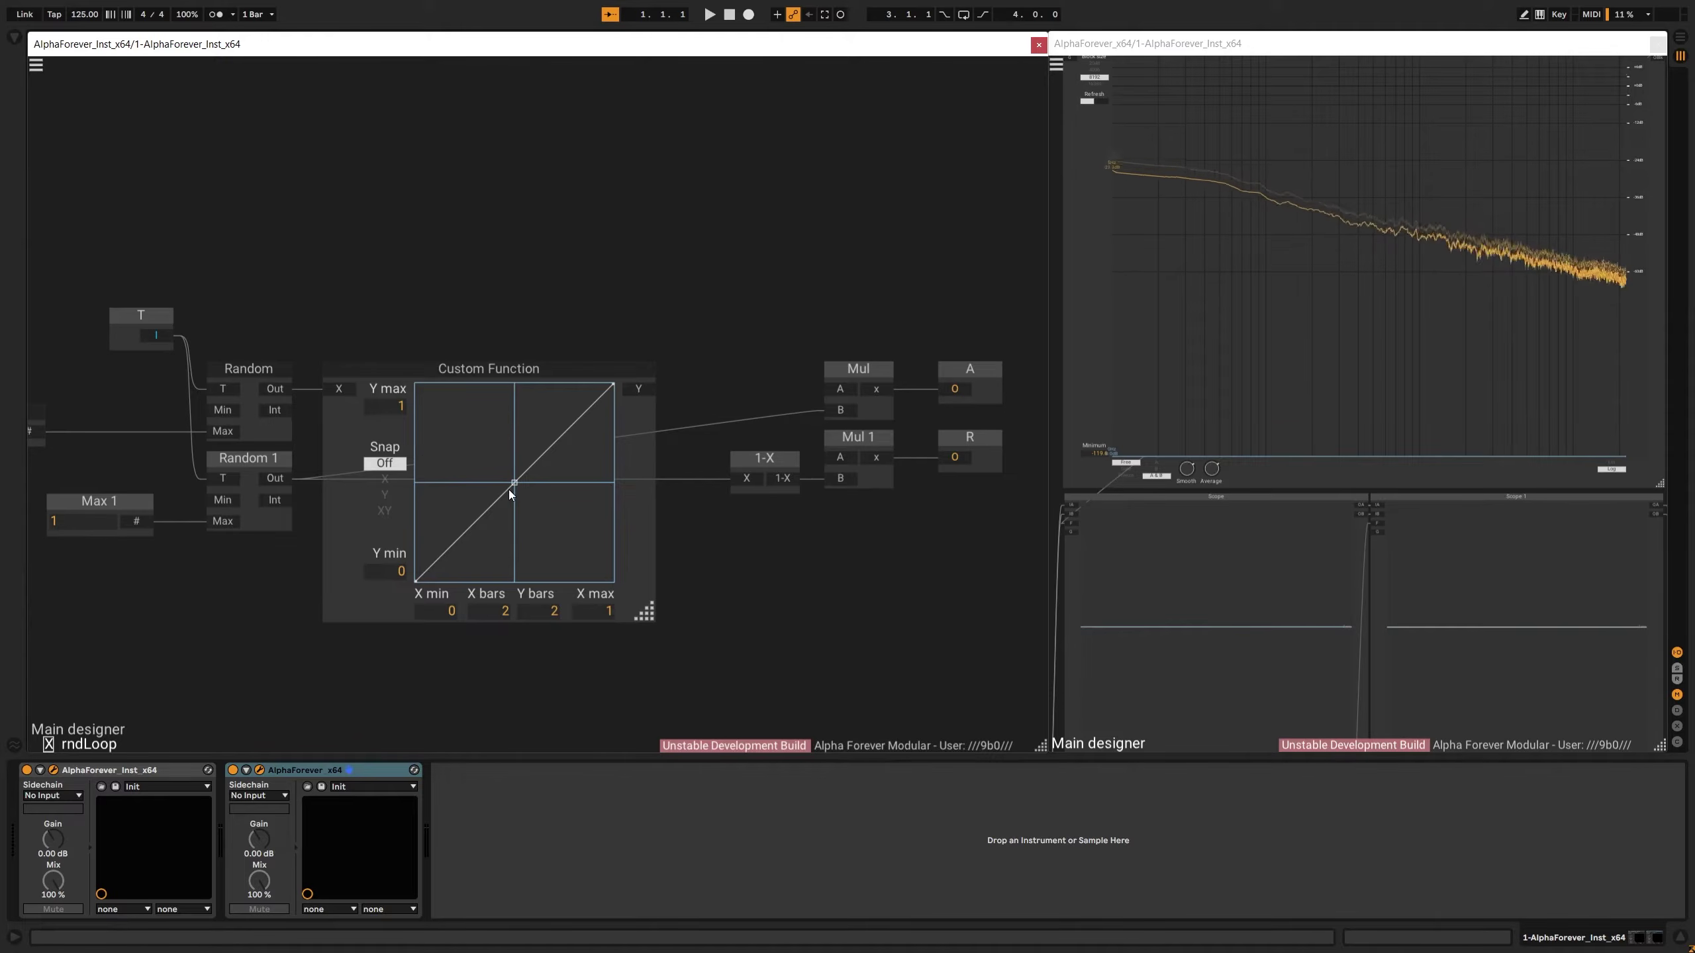
Bend the Custom Function line into a steep exponential curve and set Y max to 2000 and Y min to 10
left_click_drag(514, 485, 613, 619)
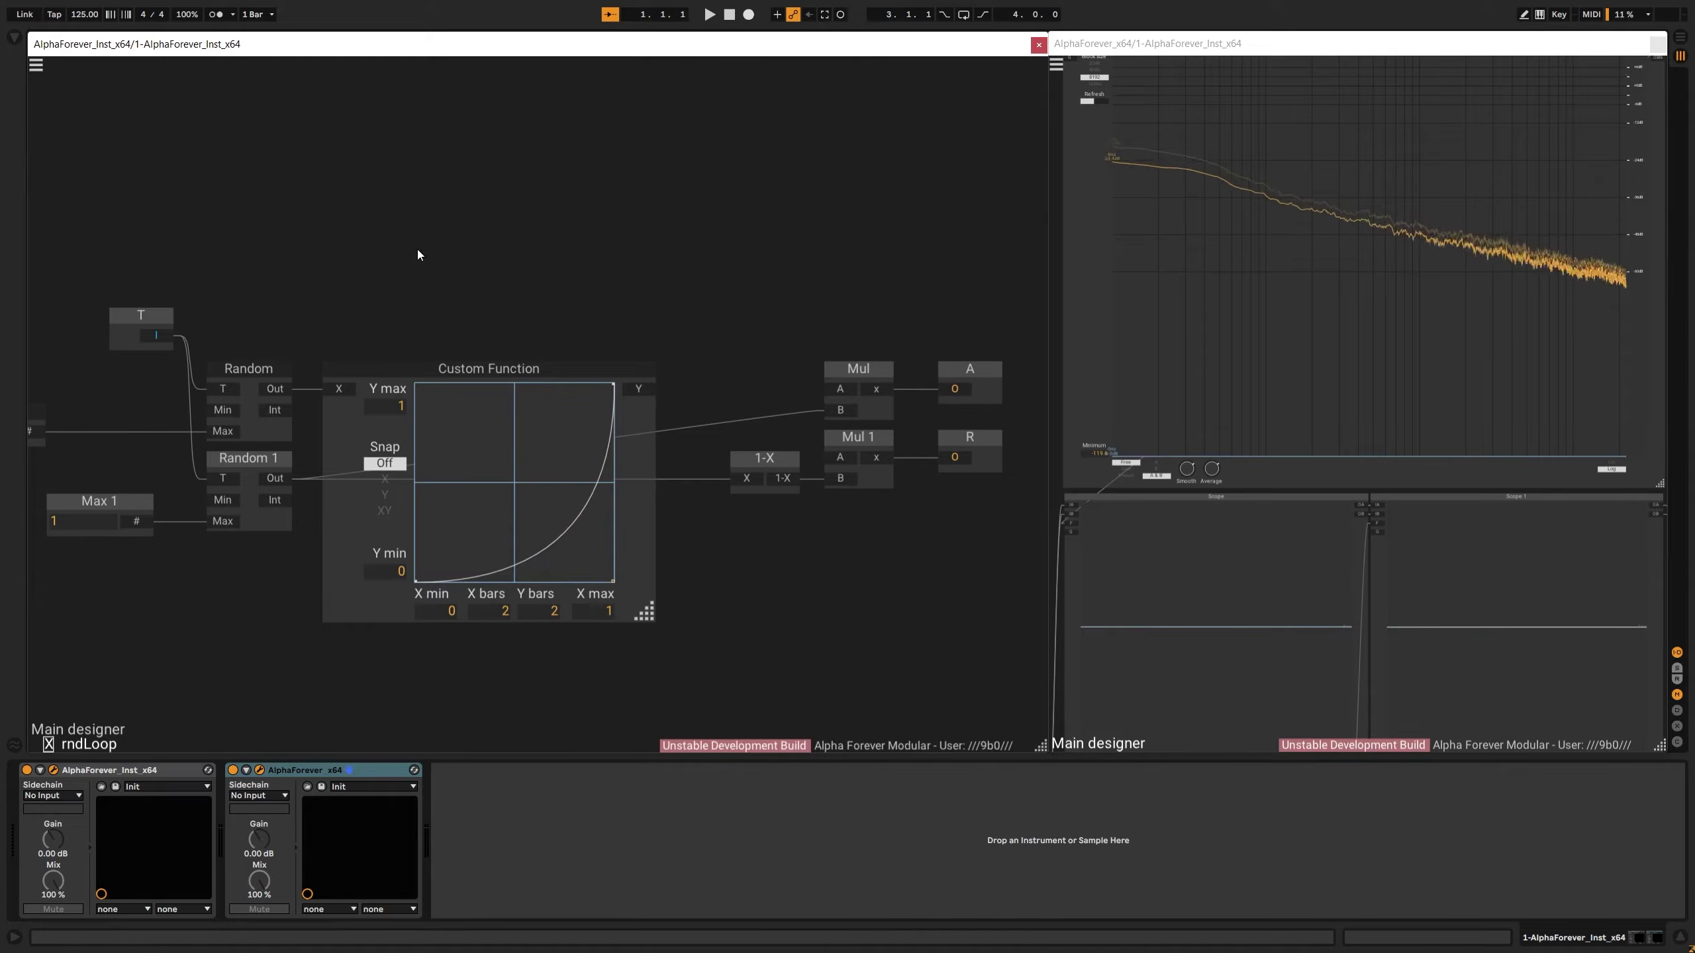
double_click(380, 407)
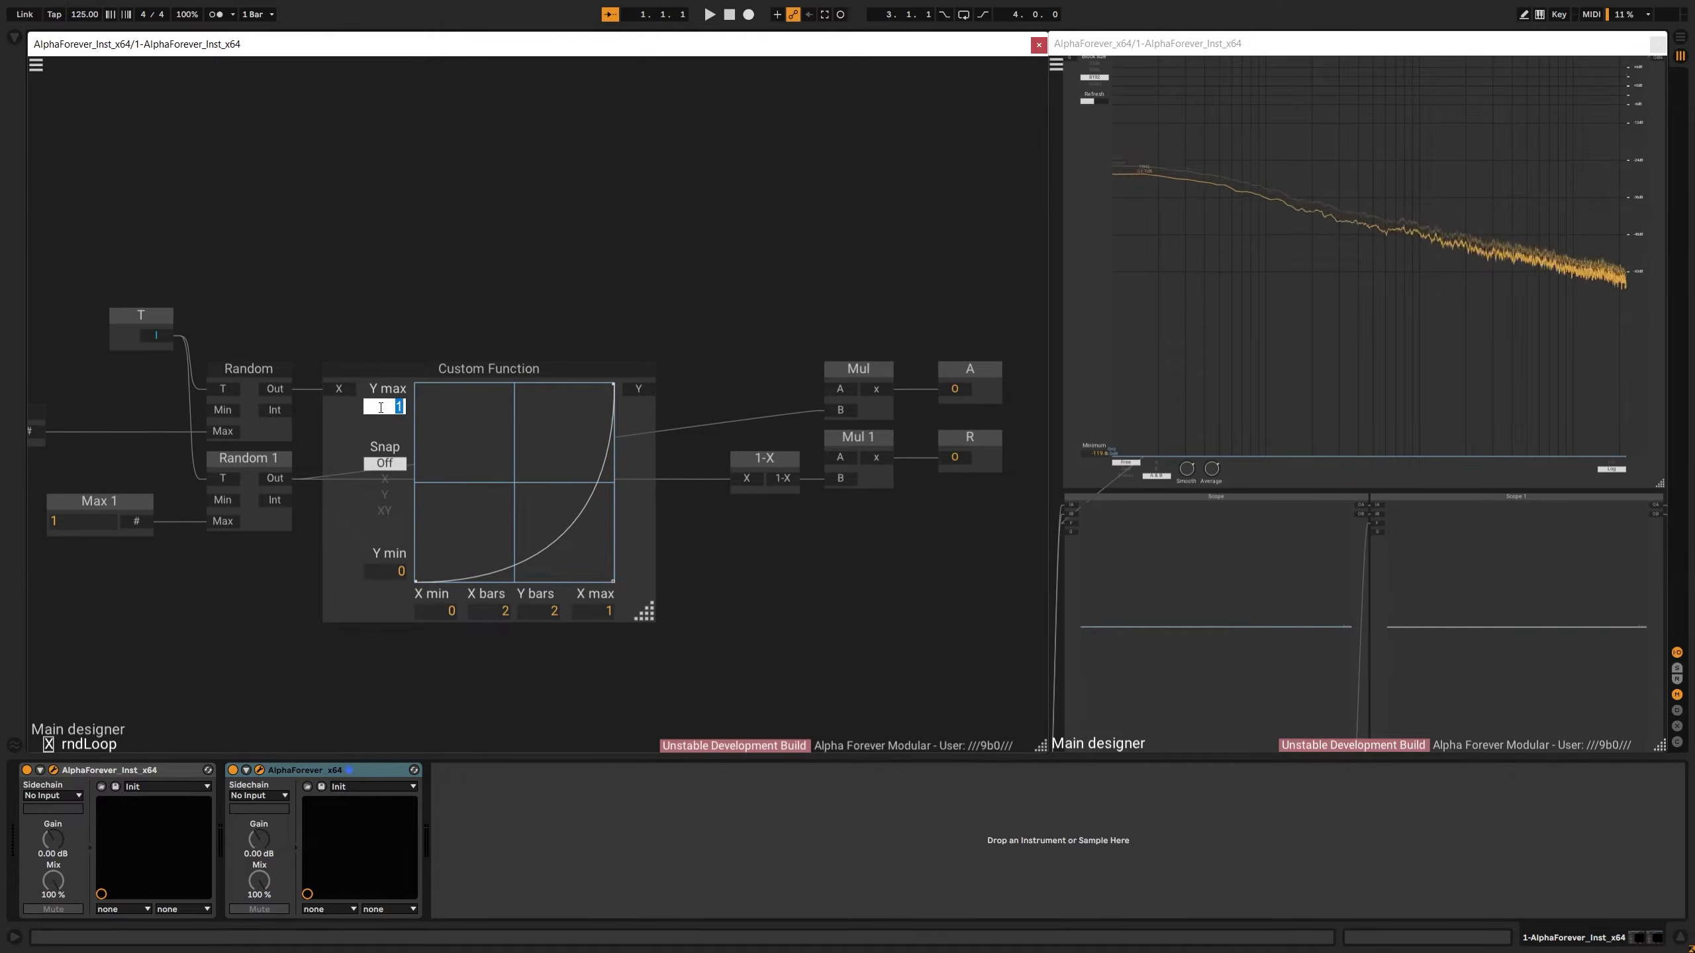
type("2000")
double_click(395, 572)
type("10")
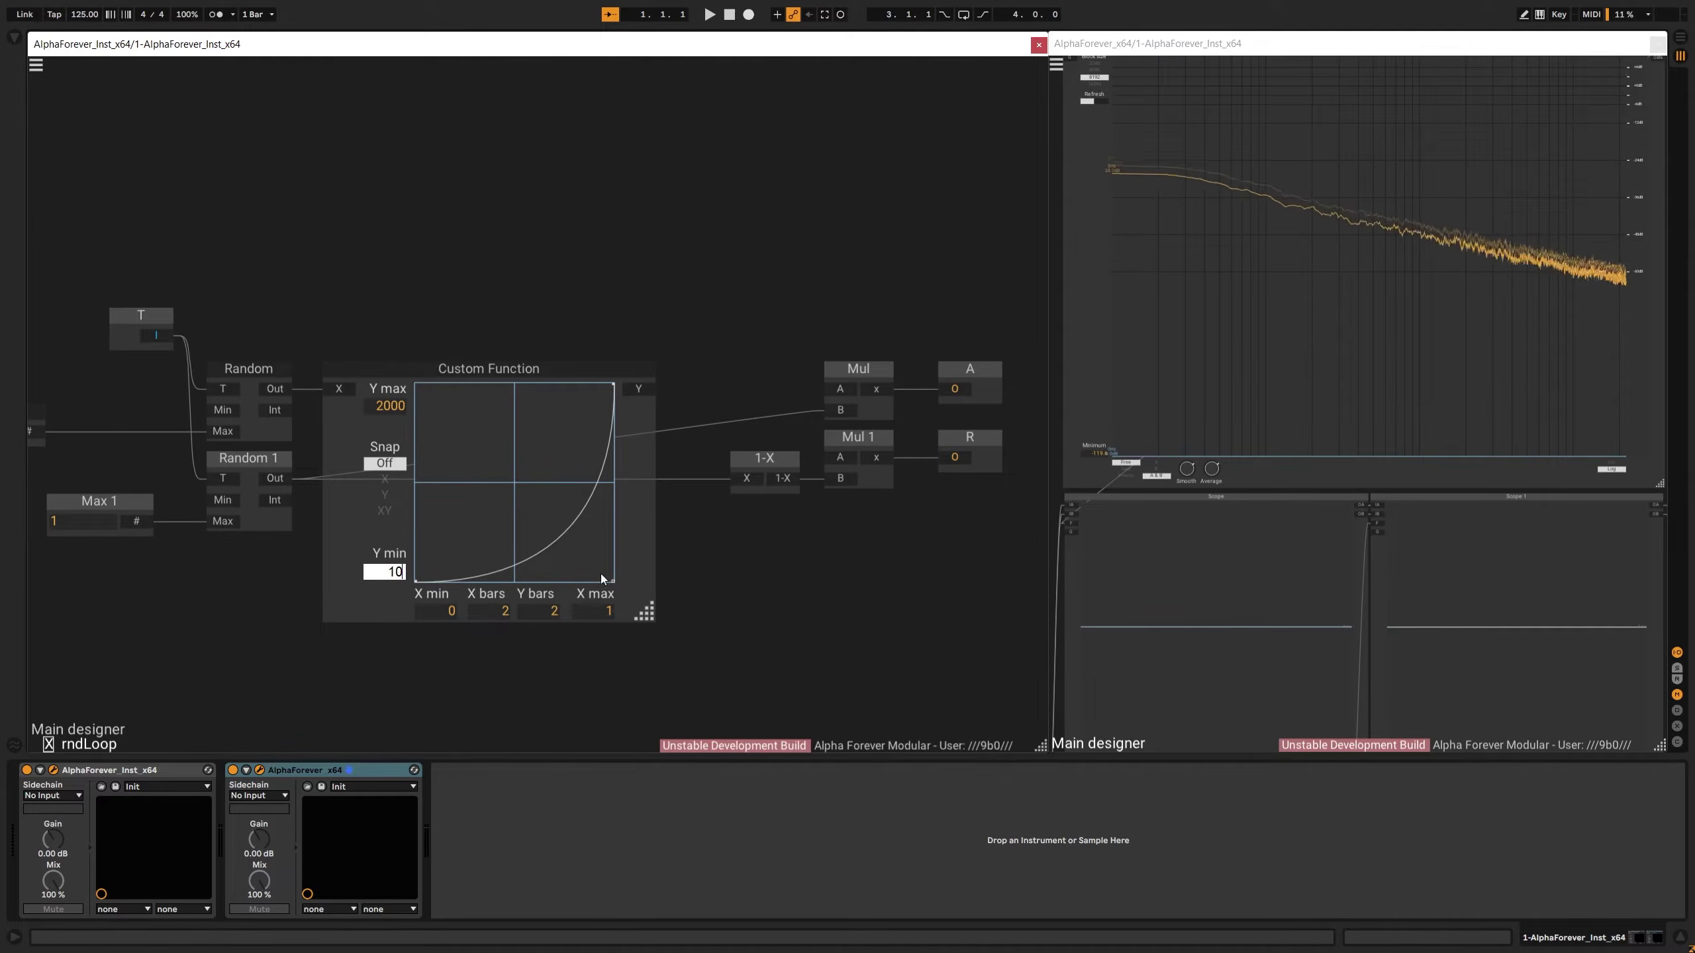
left_click(690, 442)
Wire Custom Function's Y to the A inputs of Mul and Mul 1, and shift it closer to 1-X
left_click_drag(638, 391, 834, 390)
left_click_drag(641, 392, 828, 445)
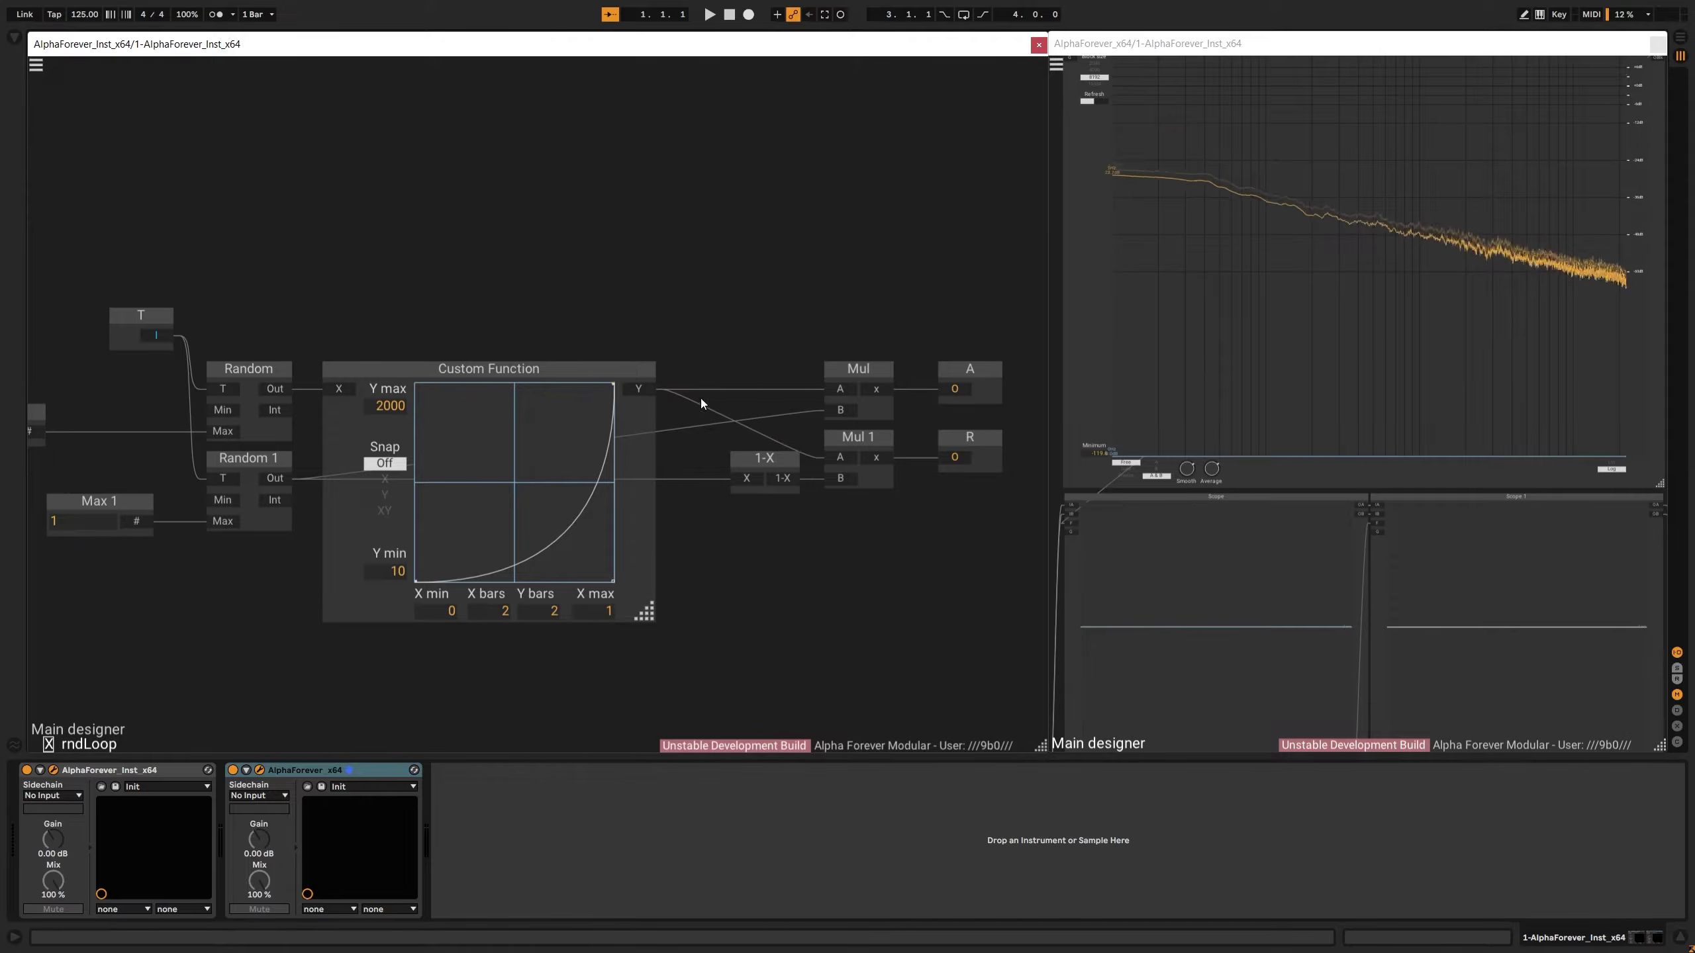
left_click_drag(592, 370, 648, 363)
left_click(641, 302)
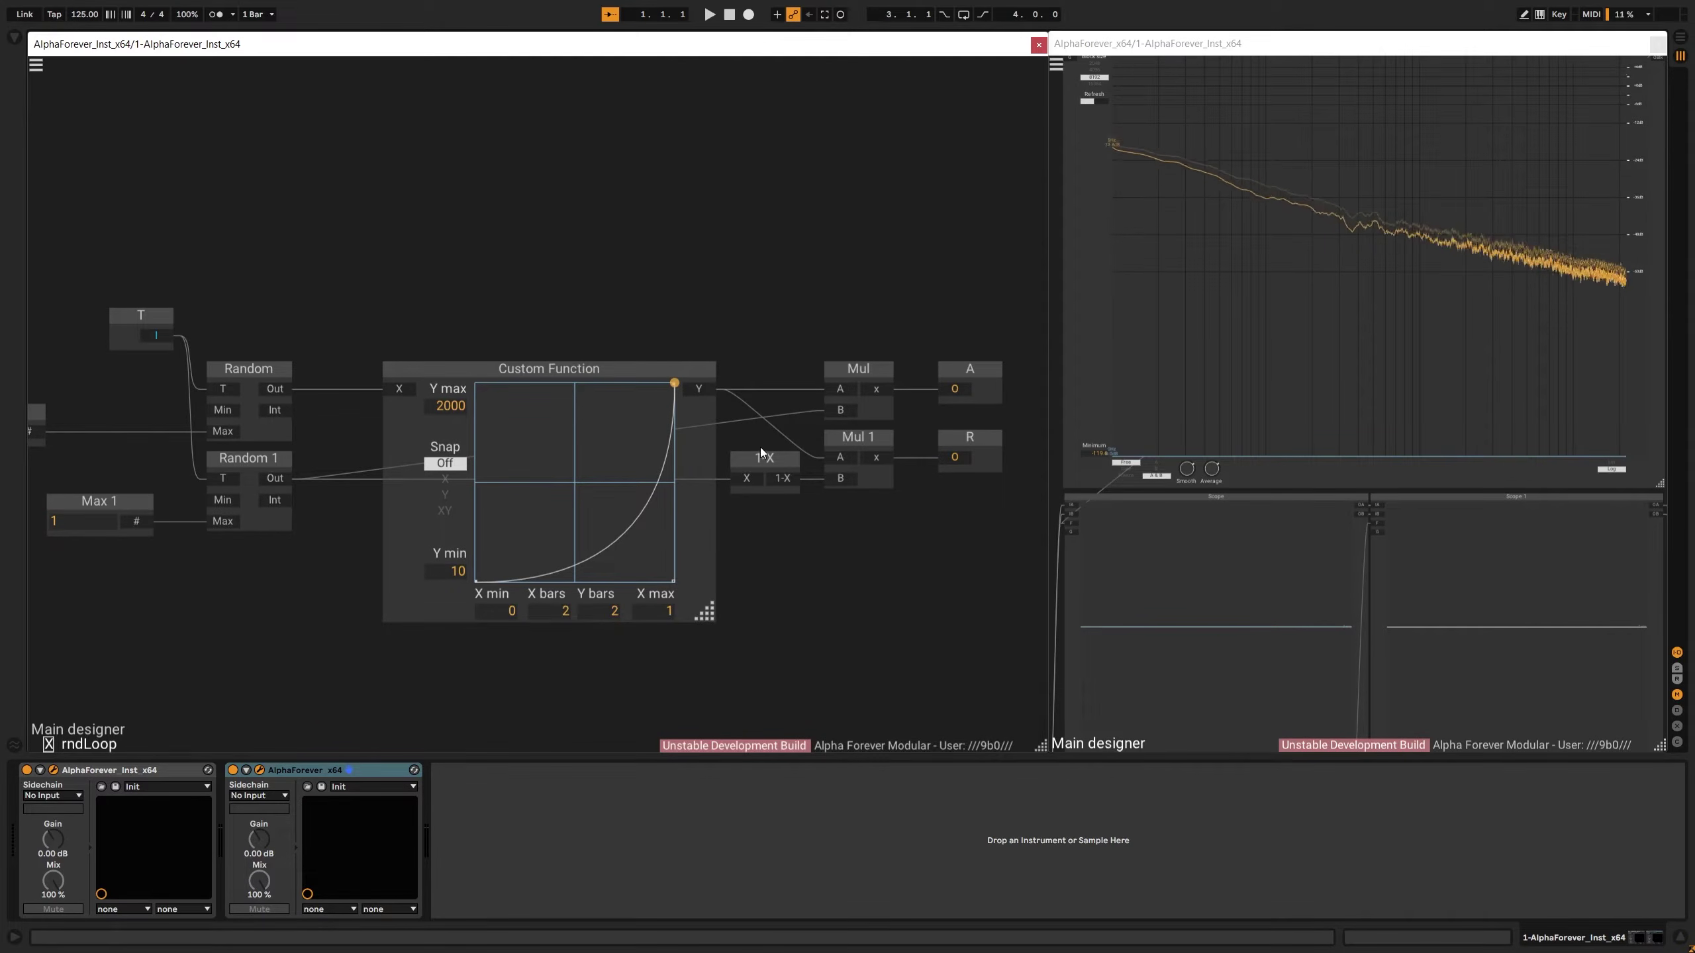
Set the Custom Function's Y min to 200
left_click_drag(527, 273, 576, 277)
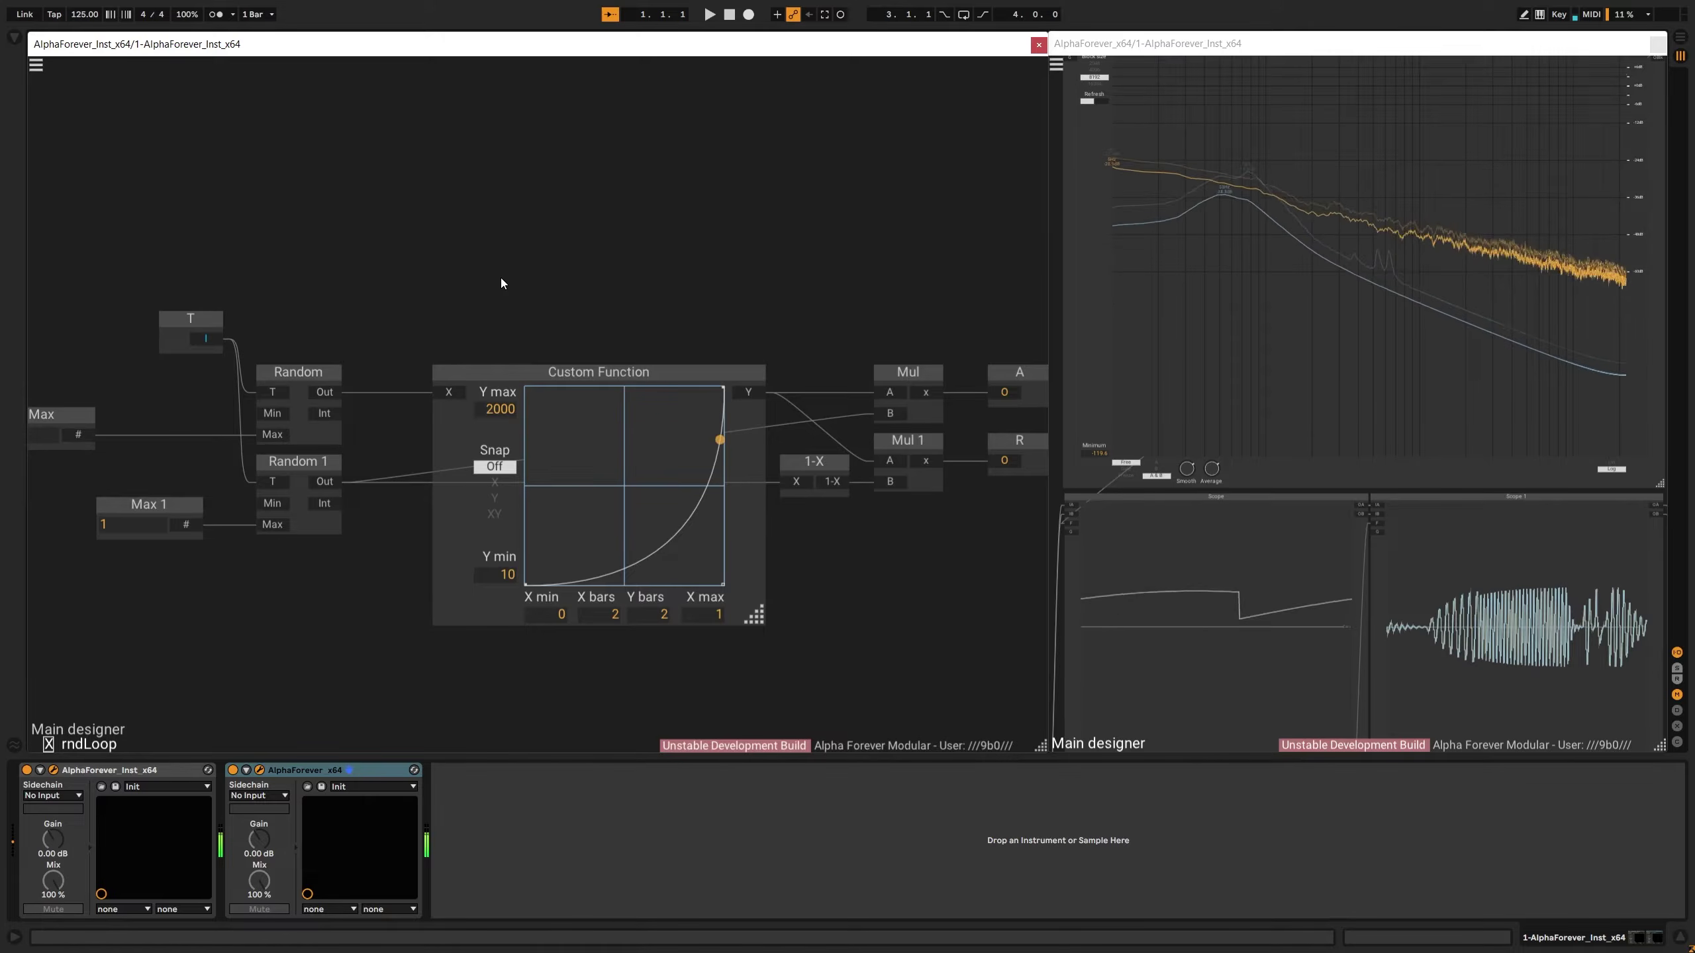
double_click(494, 574)
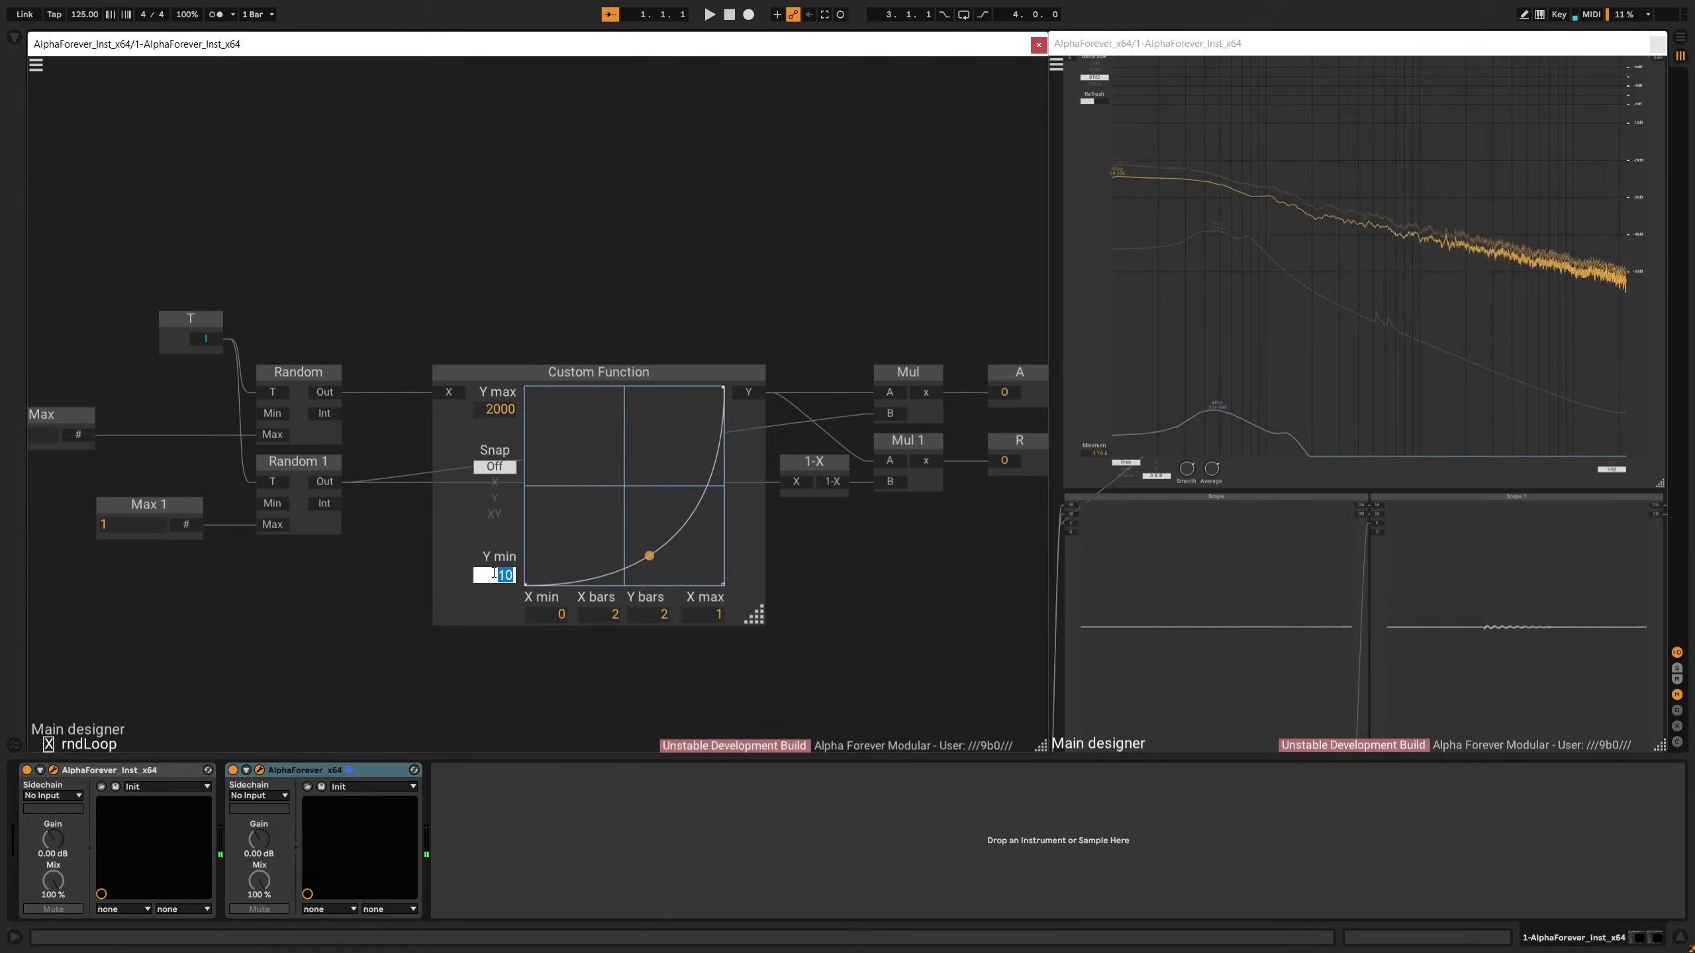
type("200")
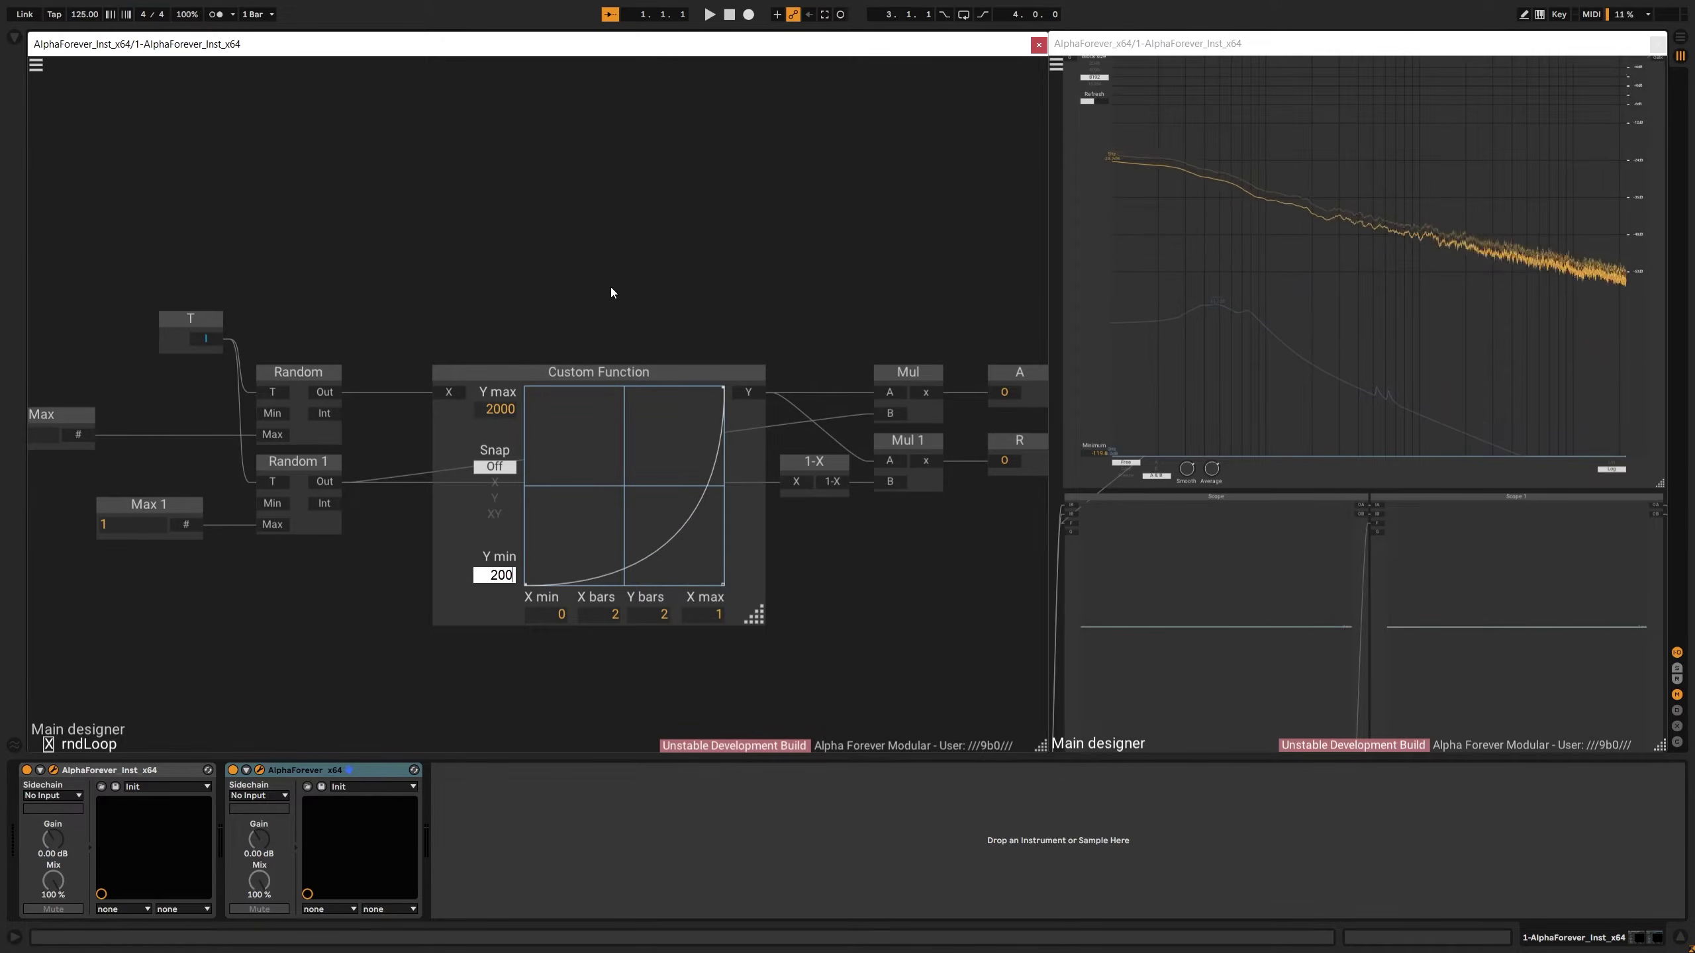
key("Return")
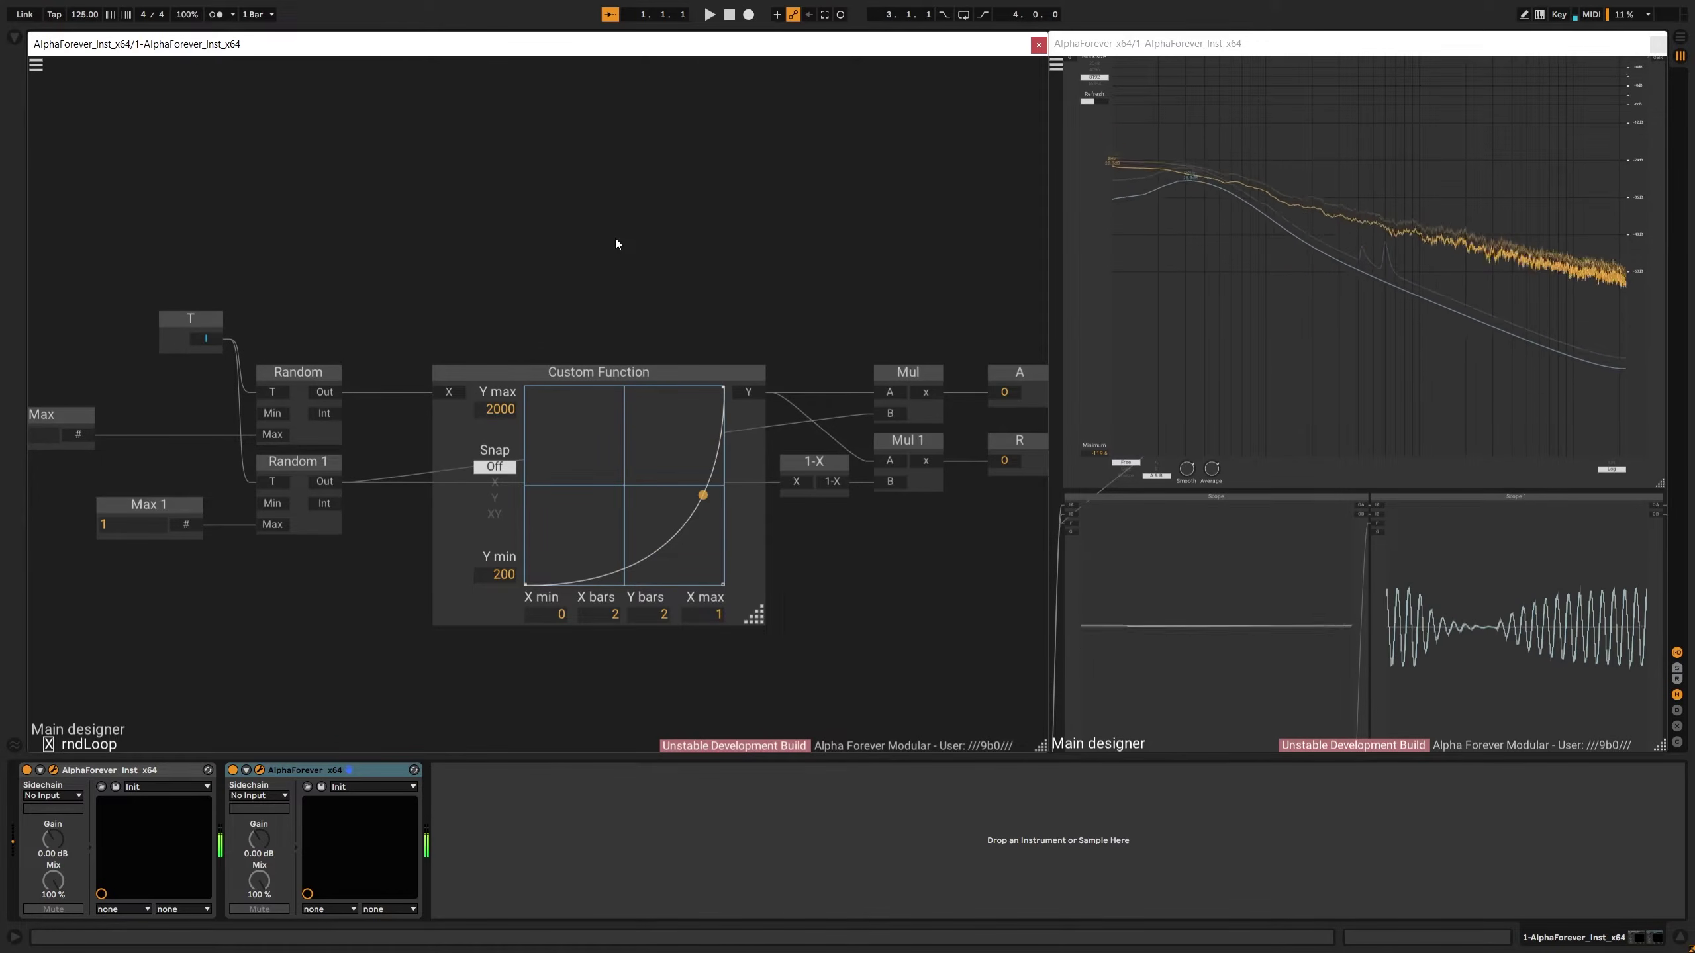
Set the Min constant inside rndPitch to 20 and return to the main designer
double_click(575, 251)
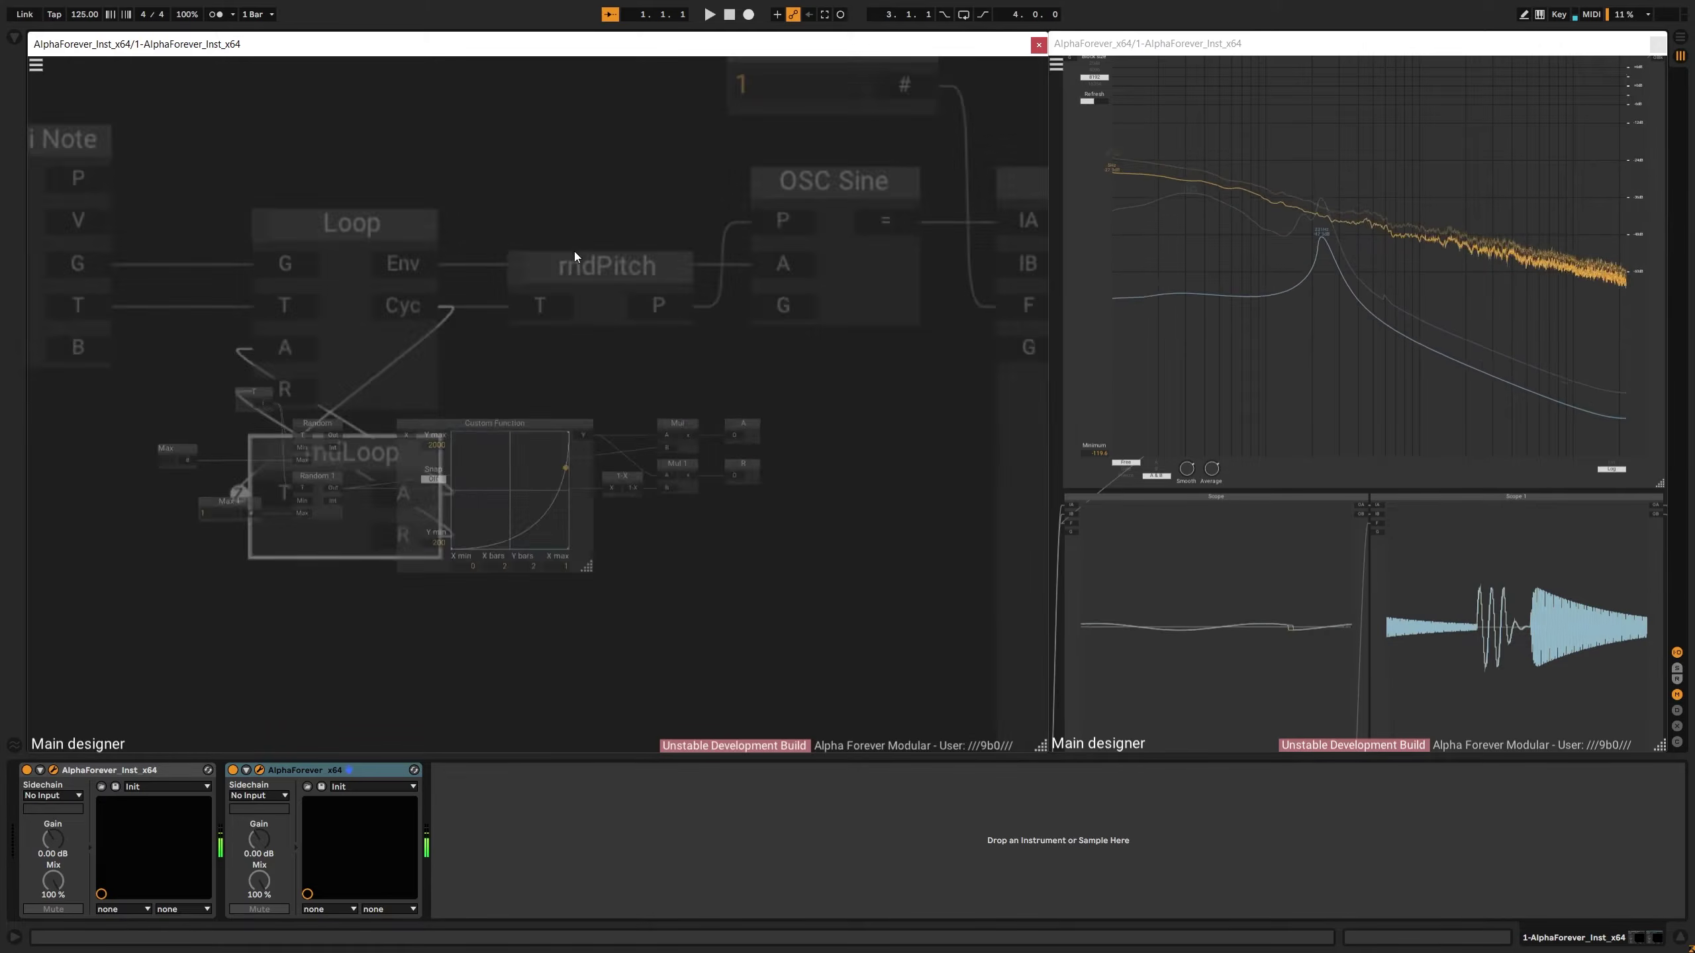
double_click(471, 405)
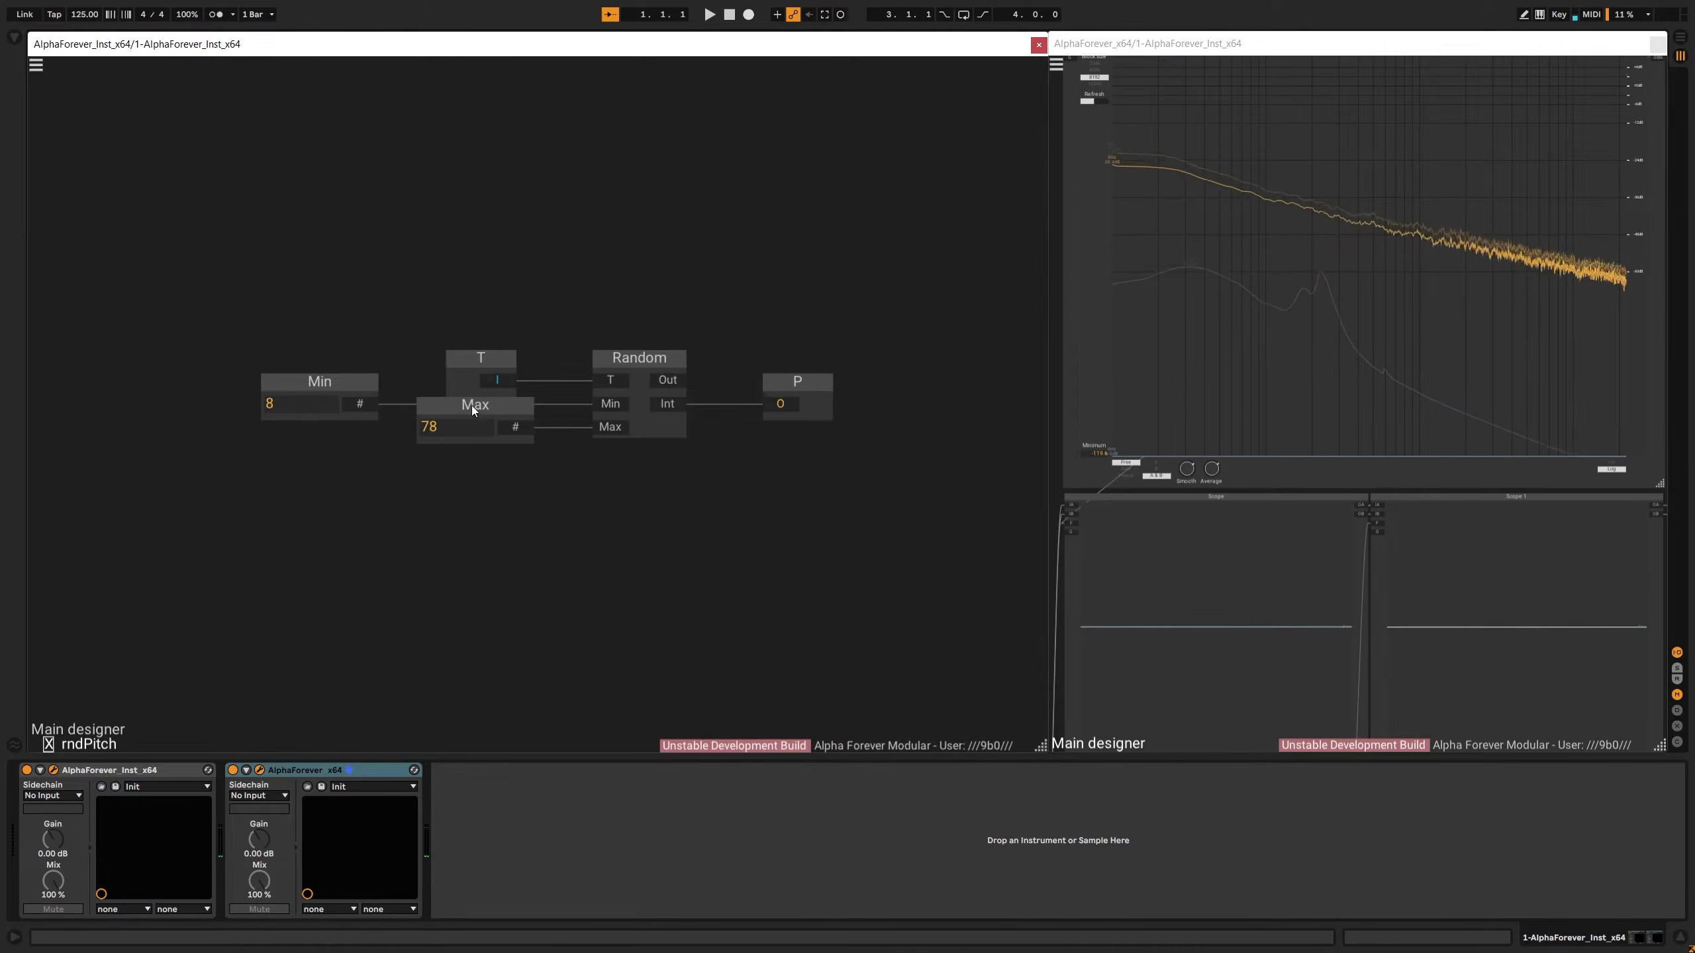
double_click(325, 411)
type("20")
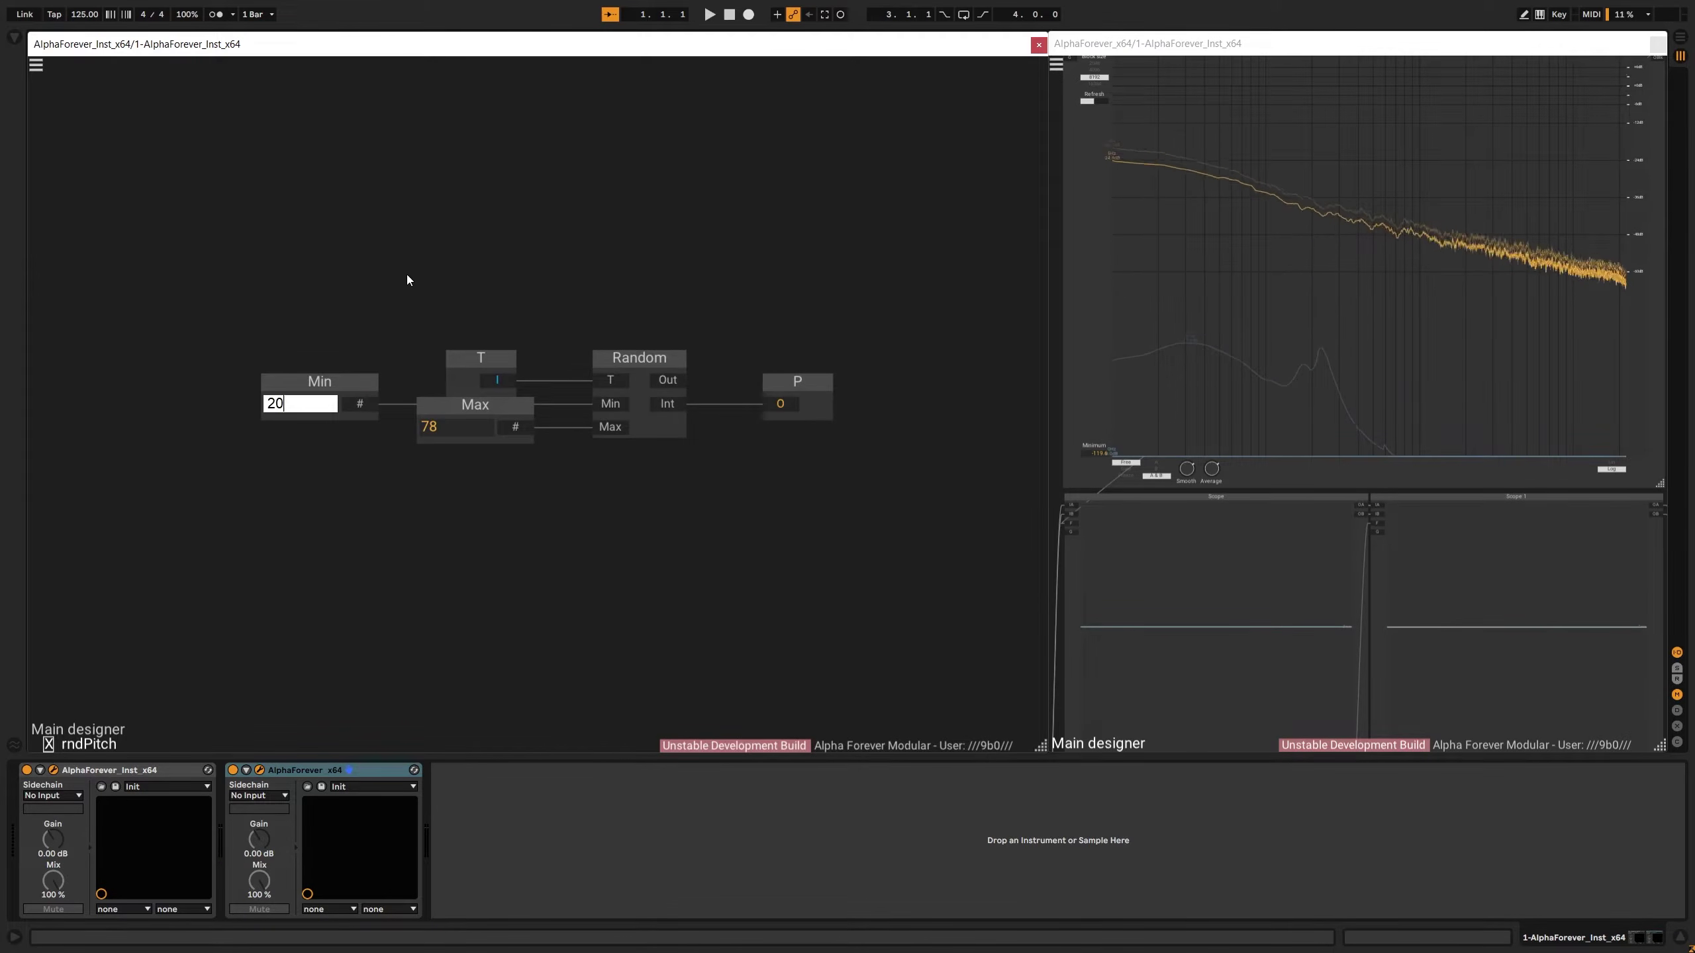
key("Return")
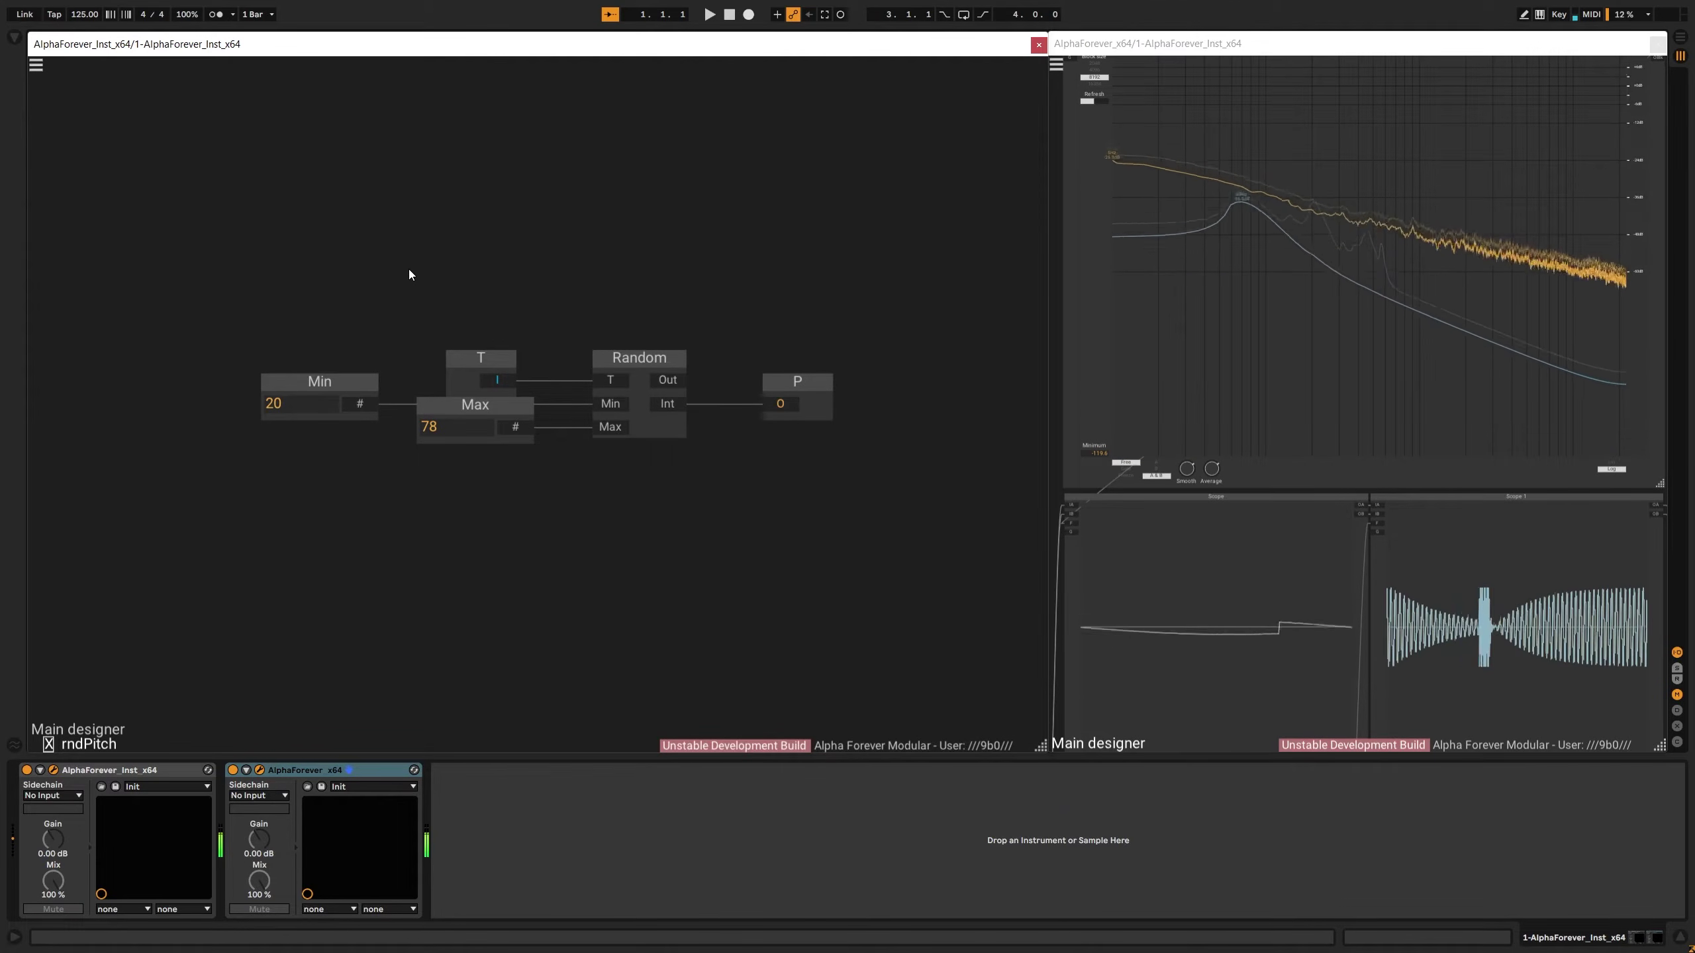
double_click(408, 269)
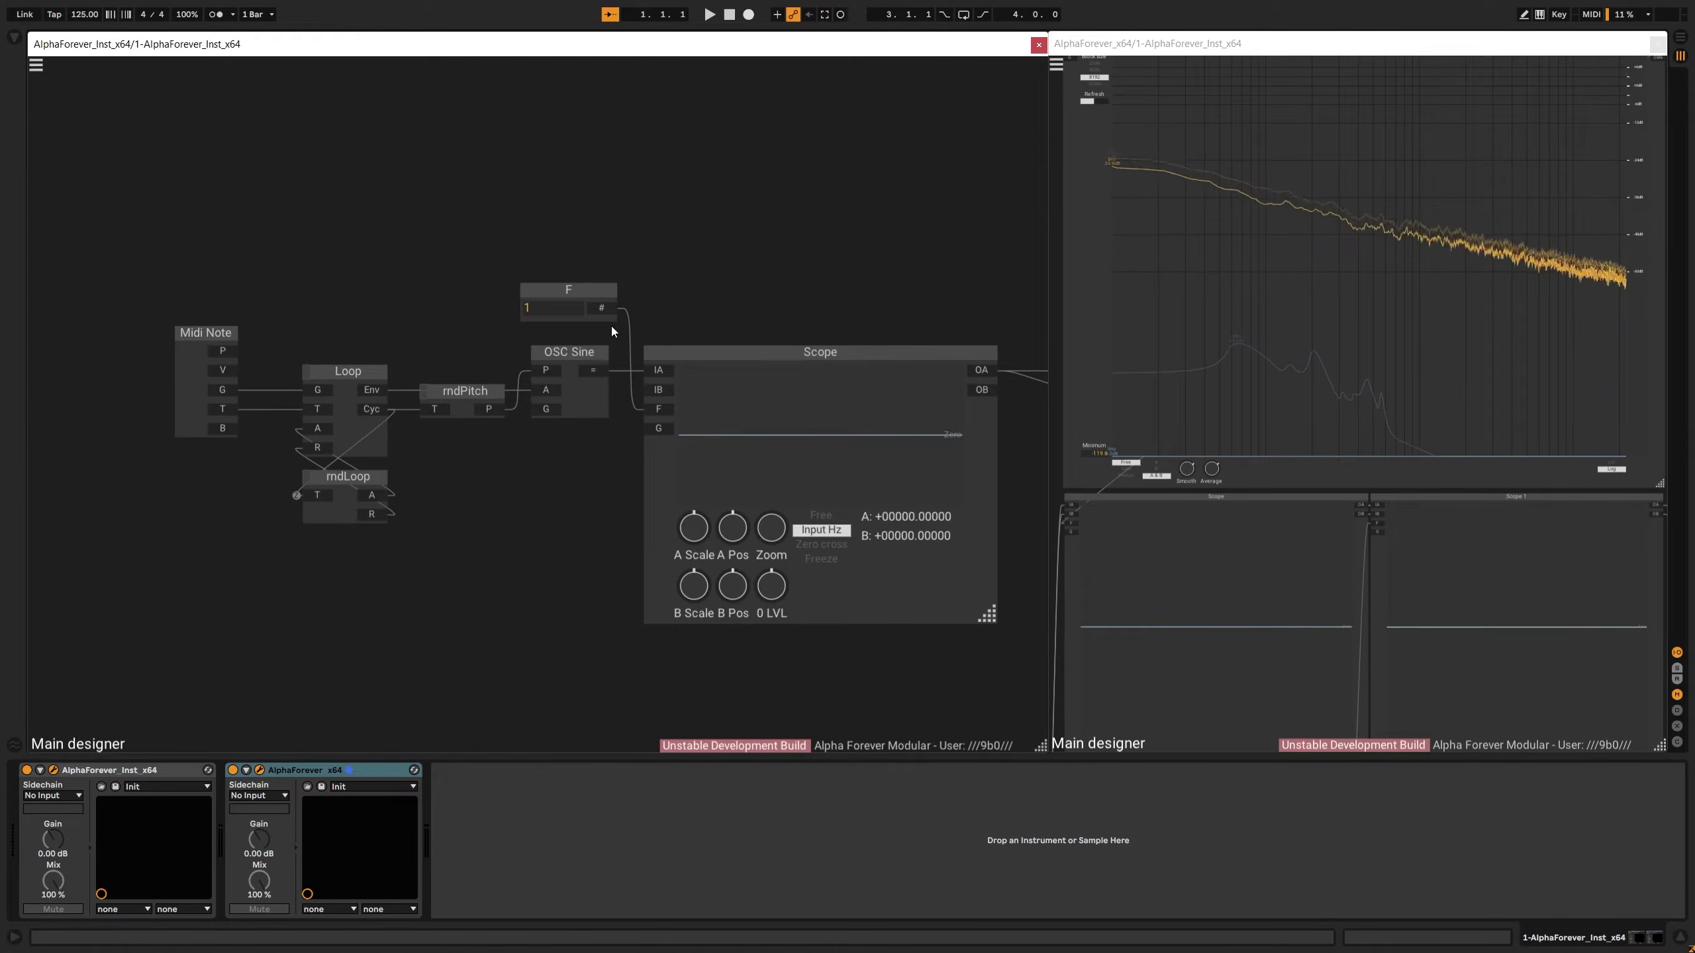
Duplicate OSC Sine and align the copy in a column directly beneath it
left_click(577, 397)
key("ctrl+c")
key("ctrl+v")
left_click(572, 403, "shift")
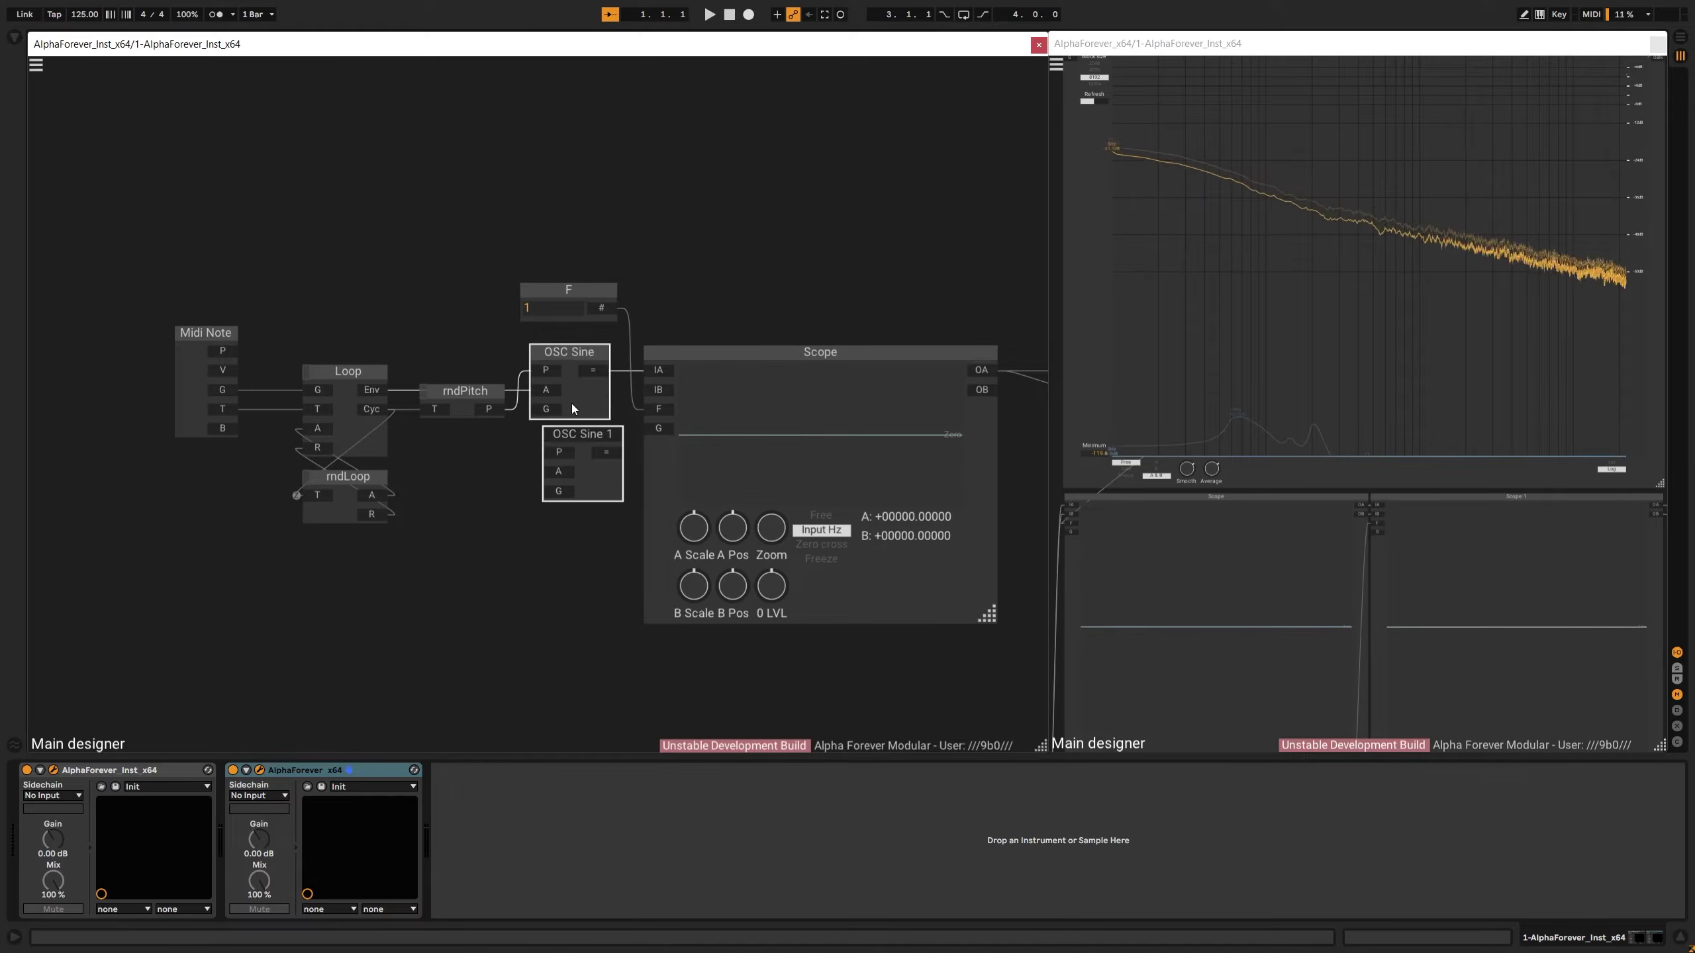
key("a")
left_click(505, 459)
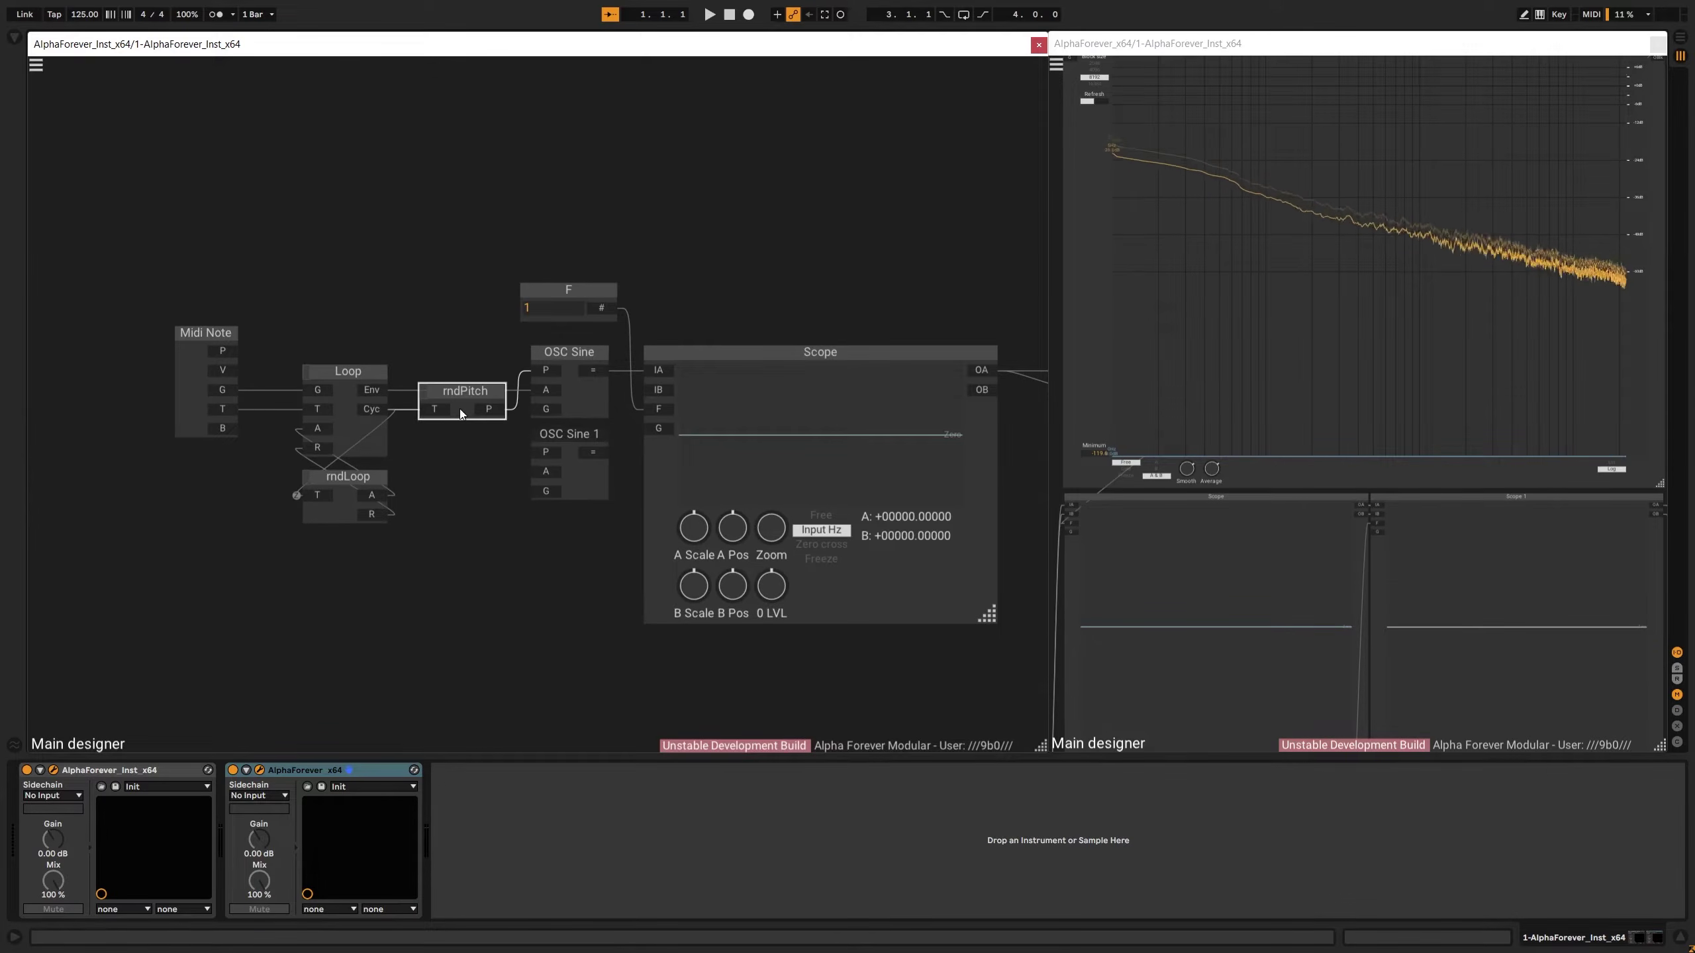
Duplicate rndPitch to drive OSC Sine 1's P input, and feed its A input from a constant of 1
key("ctrl+v")
left_click_drag(376, 410, 495, 480)
left_click(488, 469)
double_click(544, 472)
left_click_drag(580, 527, 433, 533)
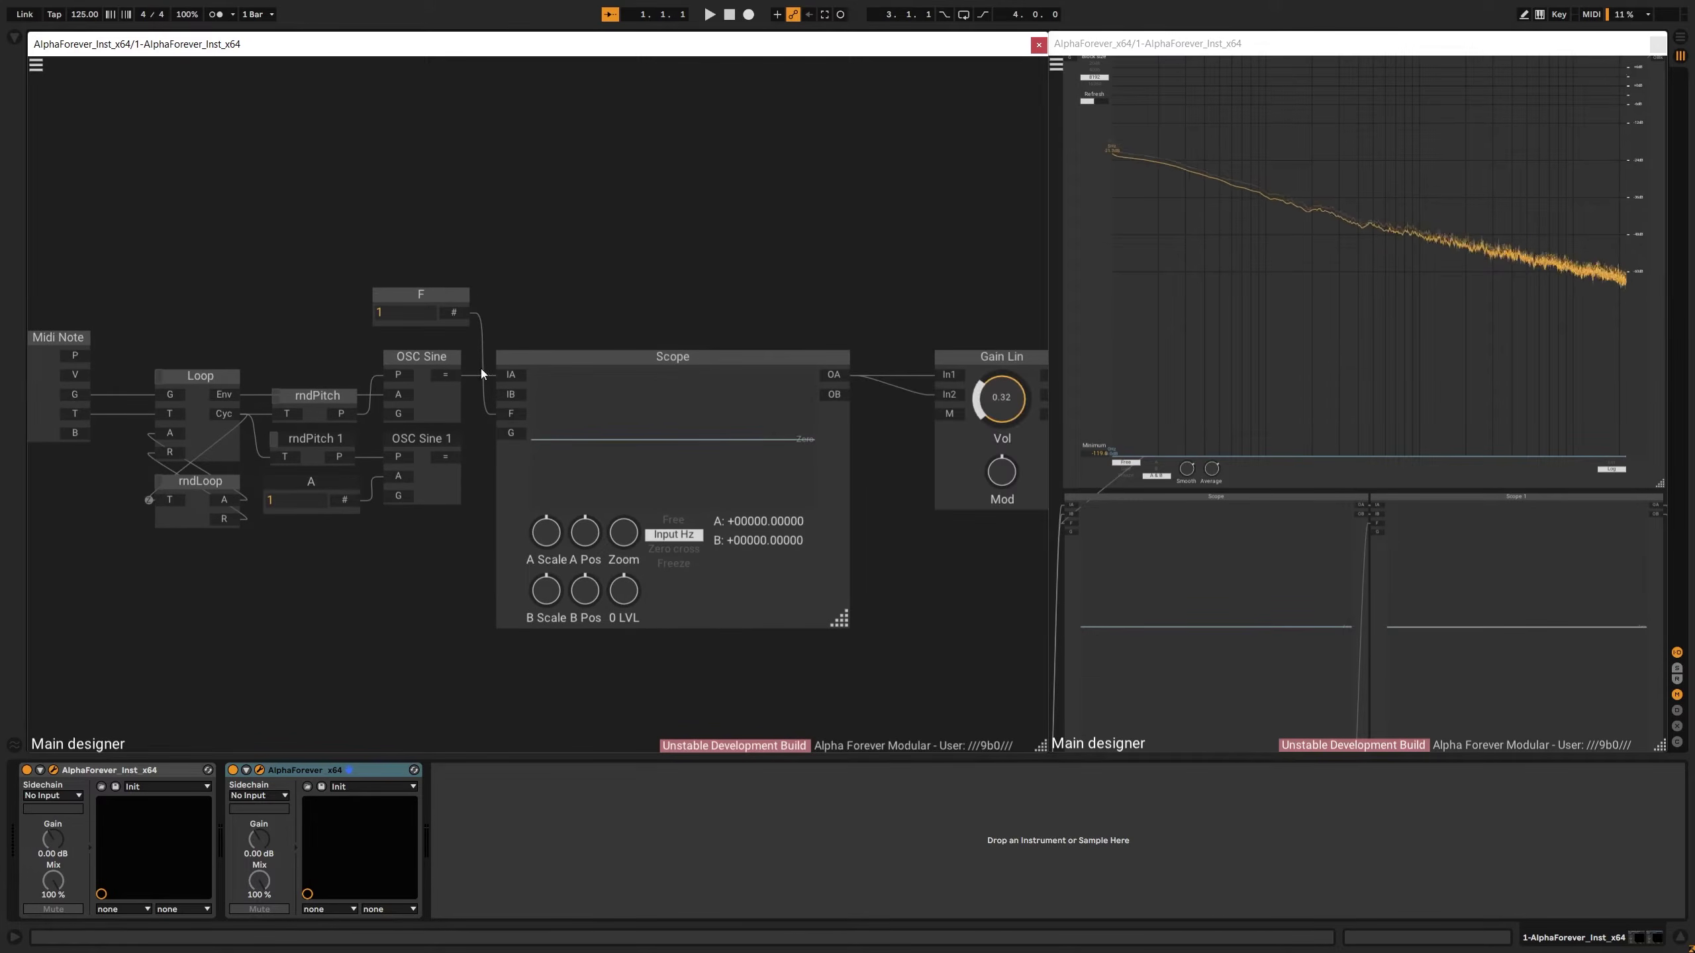
Move F, Scope and the modules after it away from the oscillators to open up space
scroll(414, 249, "down", 2)
left_click_drag(414, 249, 687, 332)
left_click(456, 313)
scroll(440, 360, "up", 3)
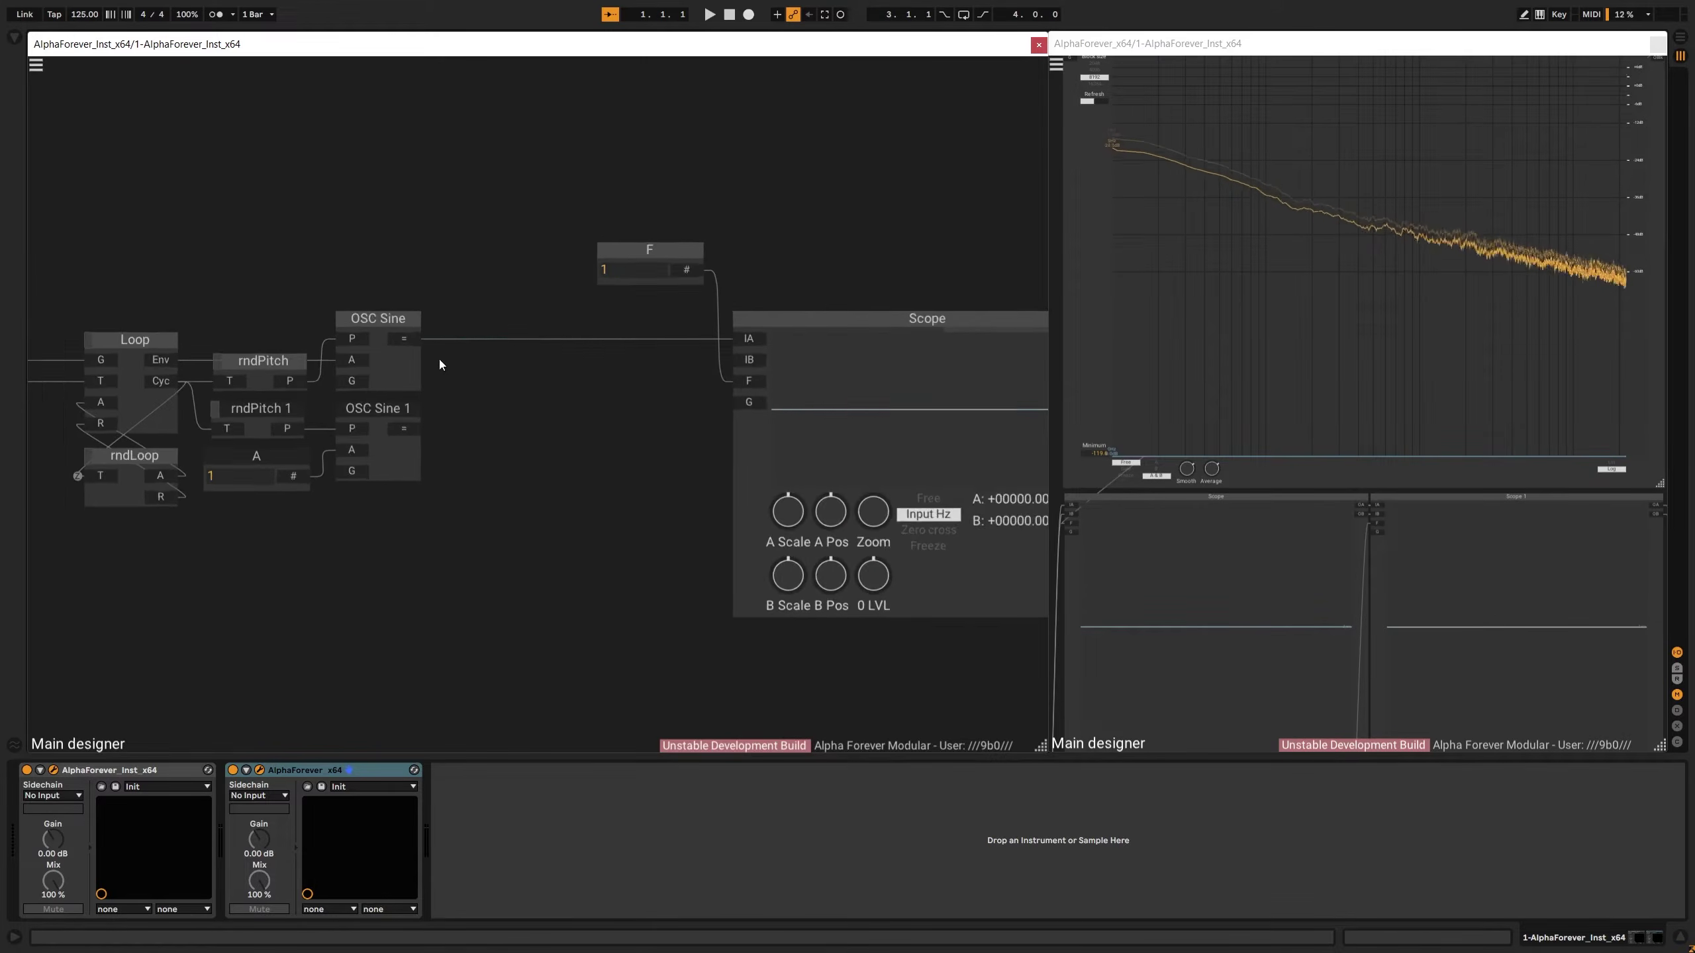
Insert a Mul between OSC Sine and Scope, with OSC Sine 1 wired to B, and place it beside the oscillators
right_click(393, 336)
type("mul")
left_click(572, 354)
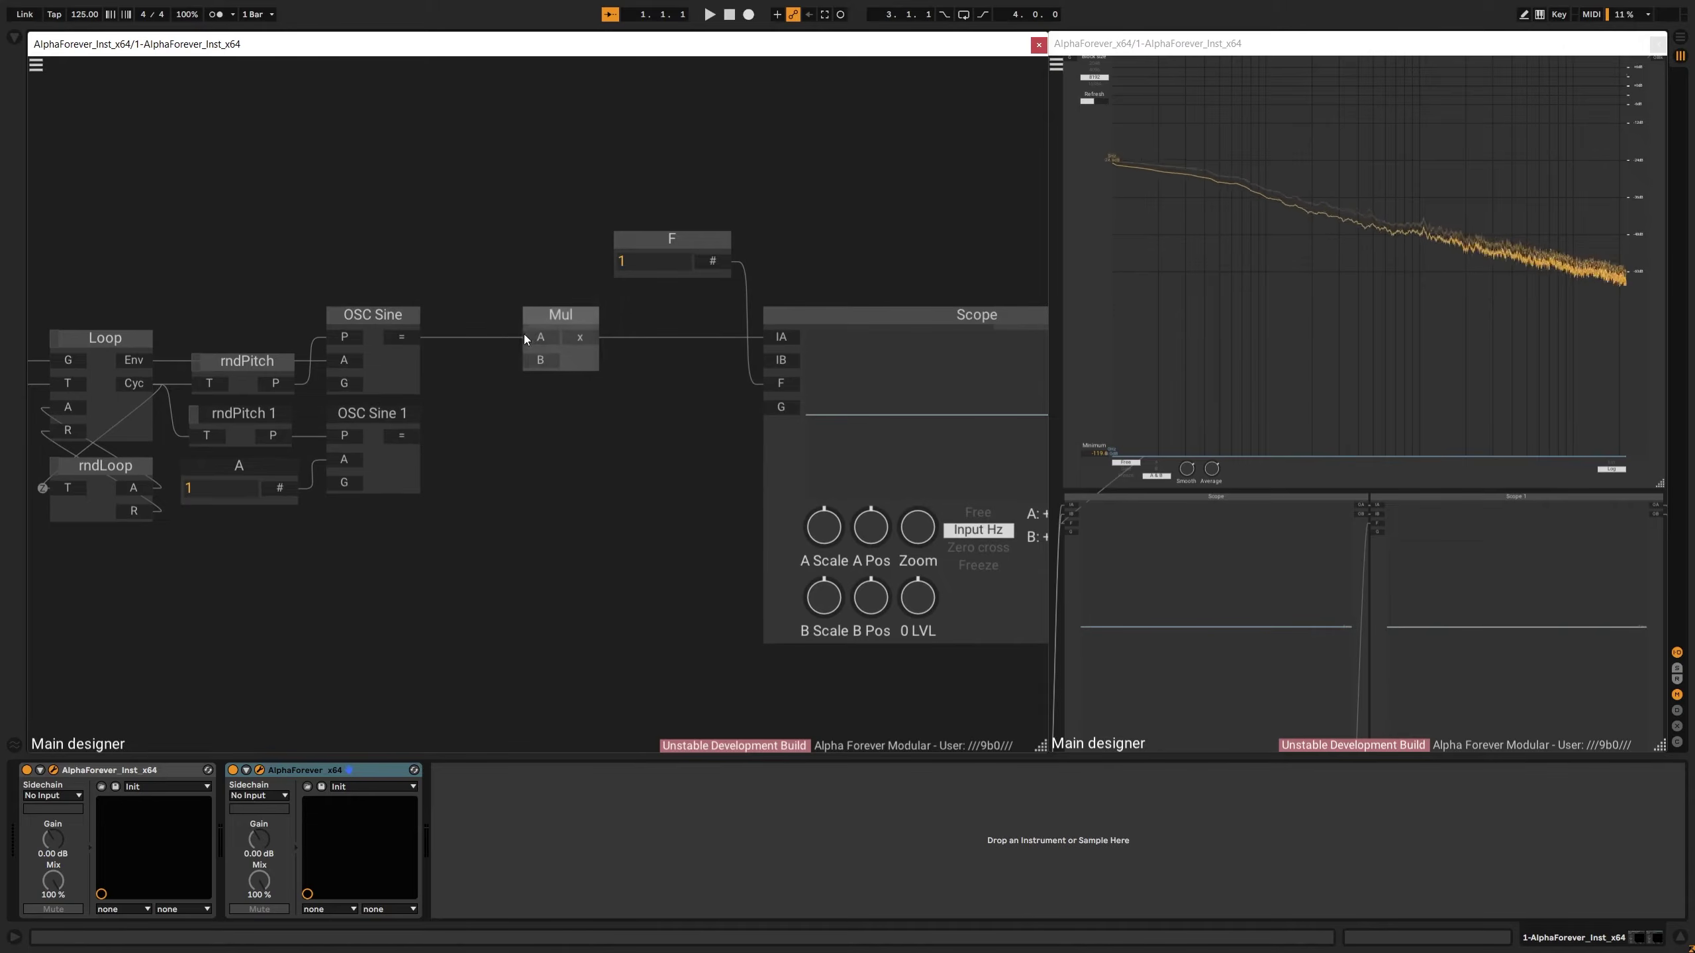
left_click_drag(526, 323, 463, 364)
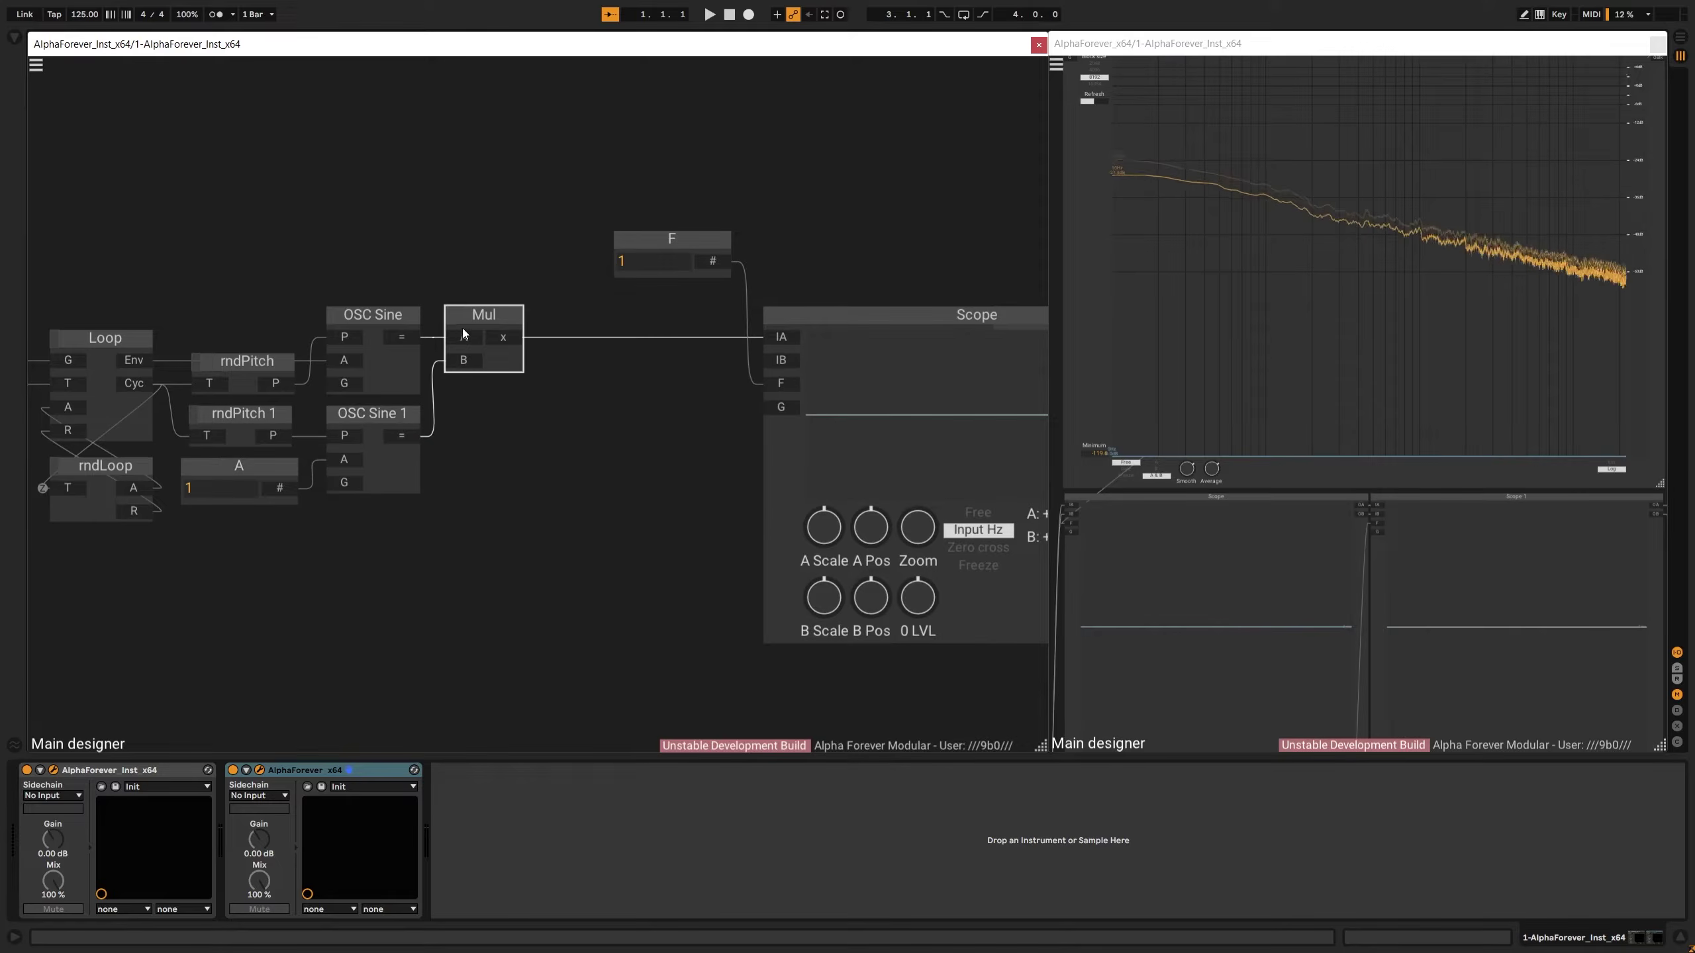
Bring F, Scope, Gain Lin and the outputs back closer to Mul
scroll(397, 335, "down", 3)
left_click(417, 258)
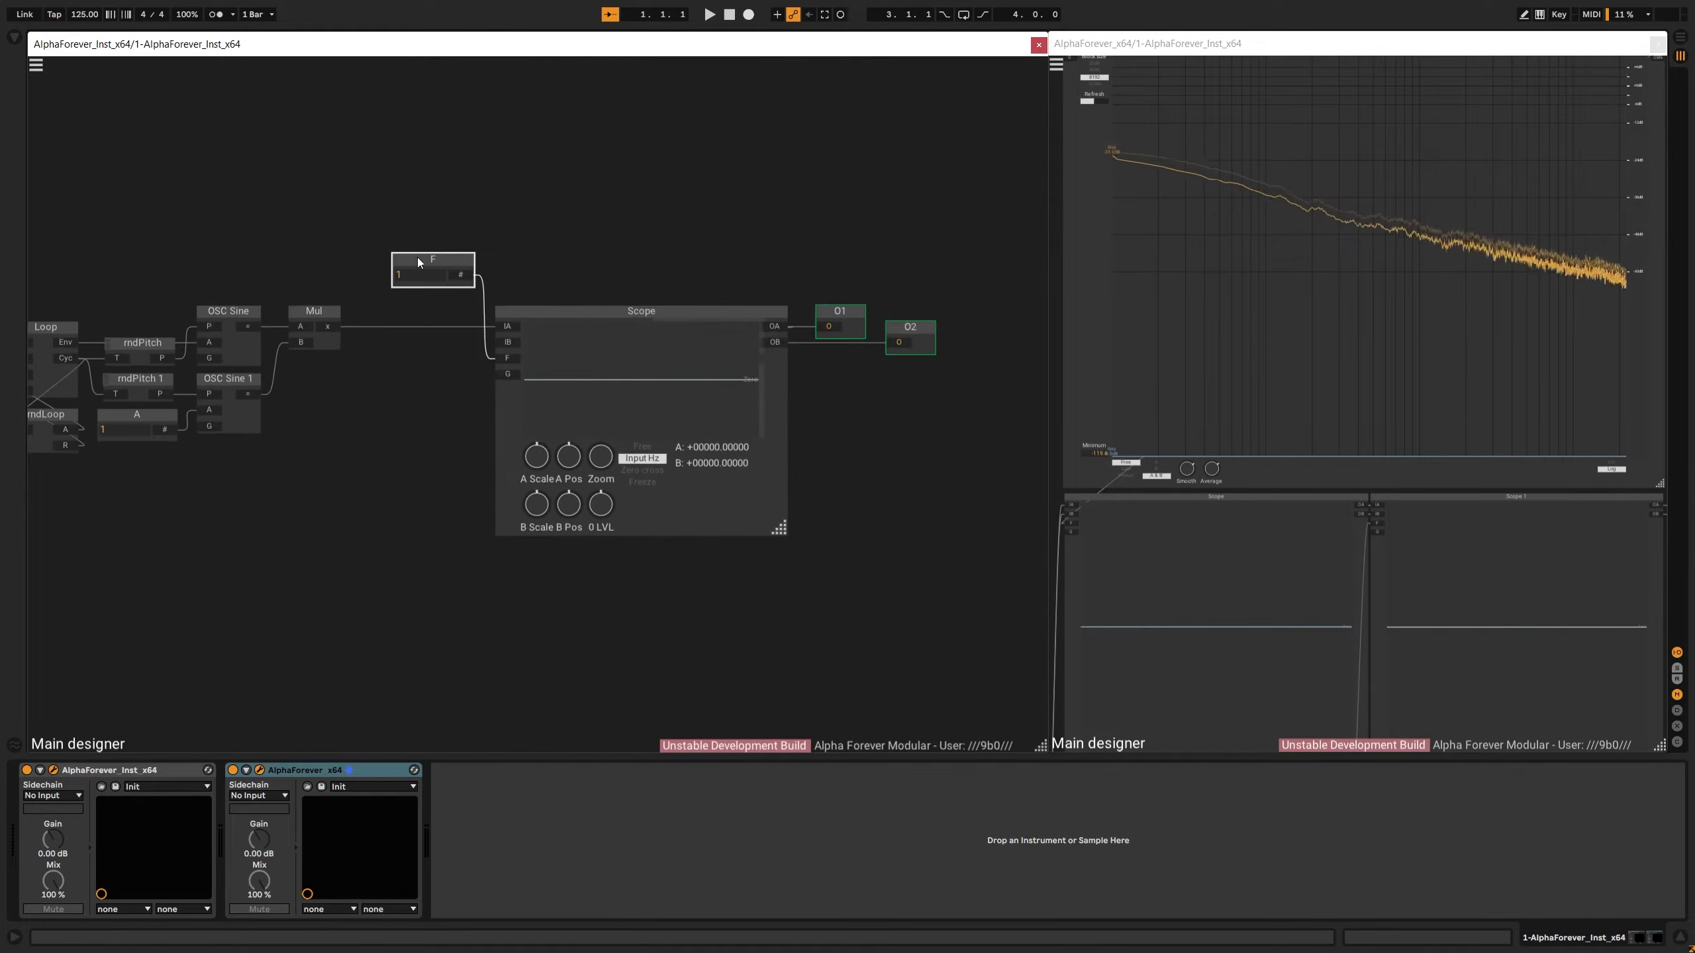
left_click(558, 312, "shift")
left_click_drag(558, 312, 444, 307)
left_click_drag(645, 262, 1046, 536)
left_click_drag(700, 313, 735, 315)
left_click_drag(493, 227, 655, 265)
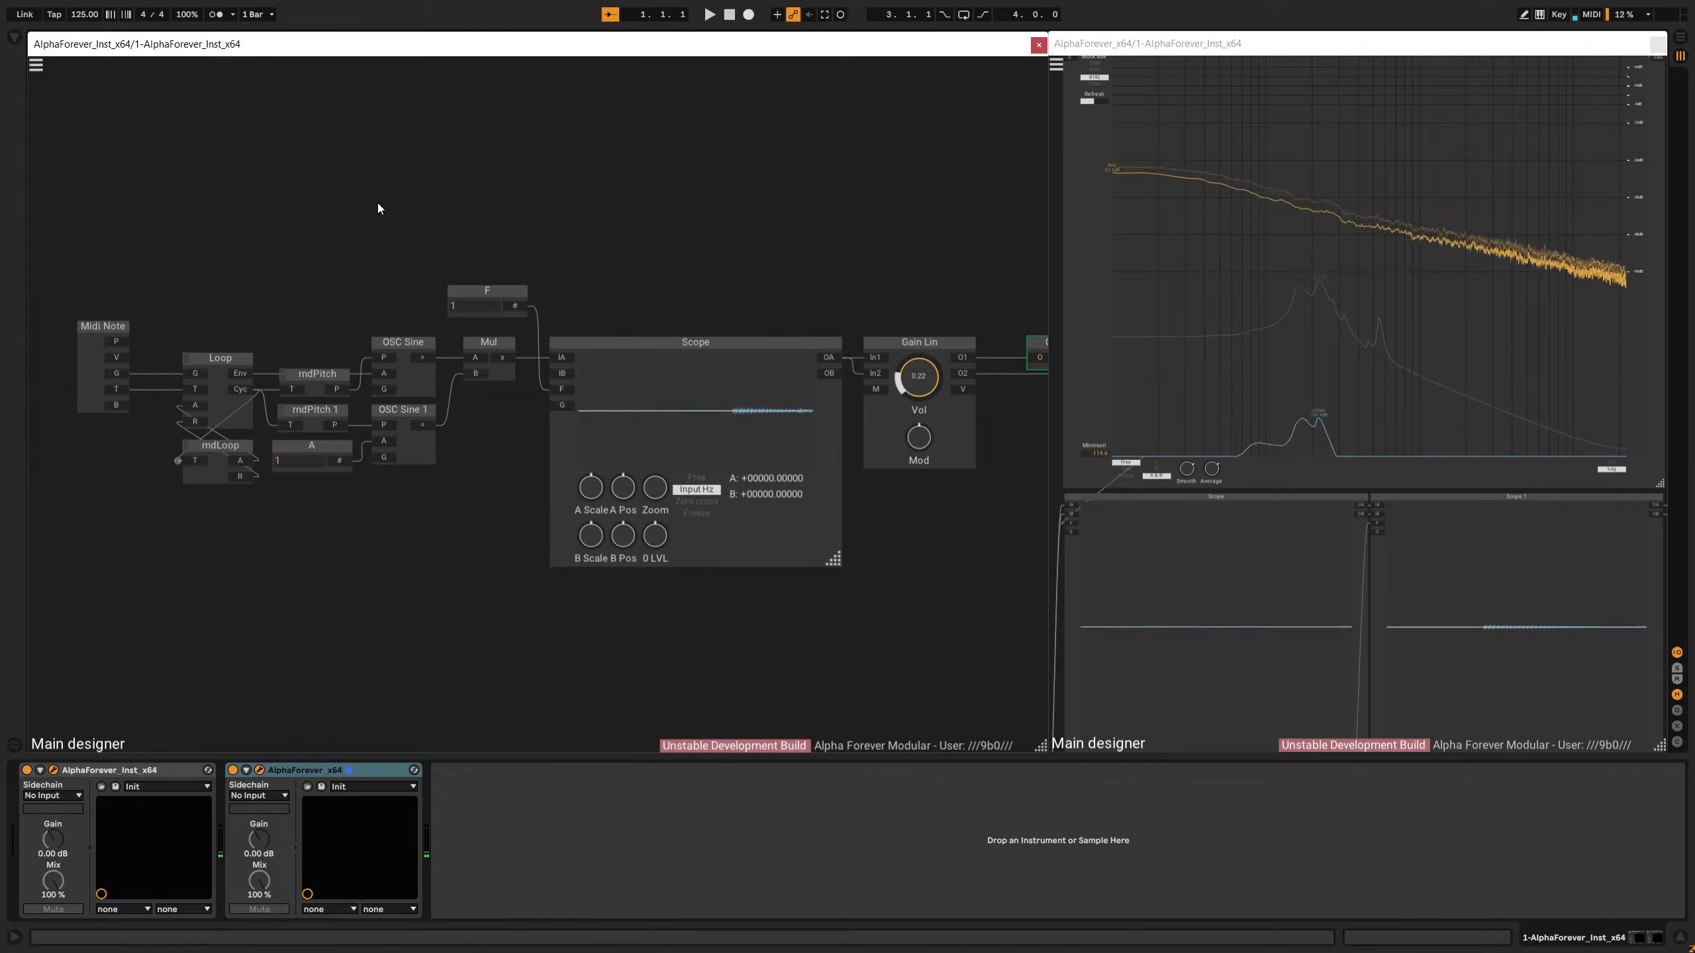
Shift the modules feeding the oscillators away to make room and add a Designer module named FM
left_click_drag(61, 288, 373, 522)
left_click_drag(324, 380, 241, 378)
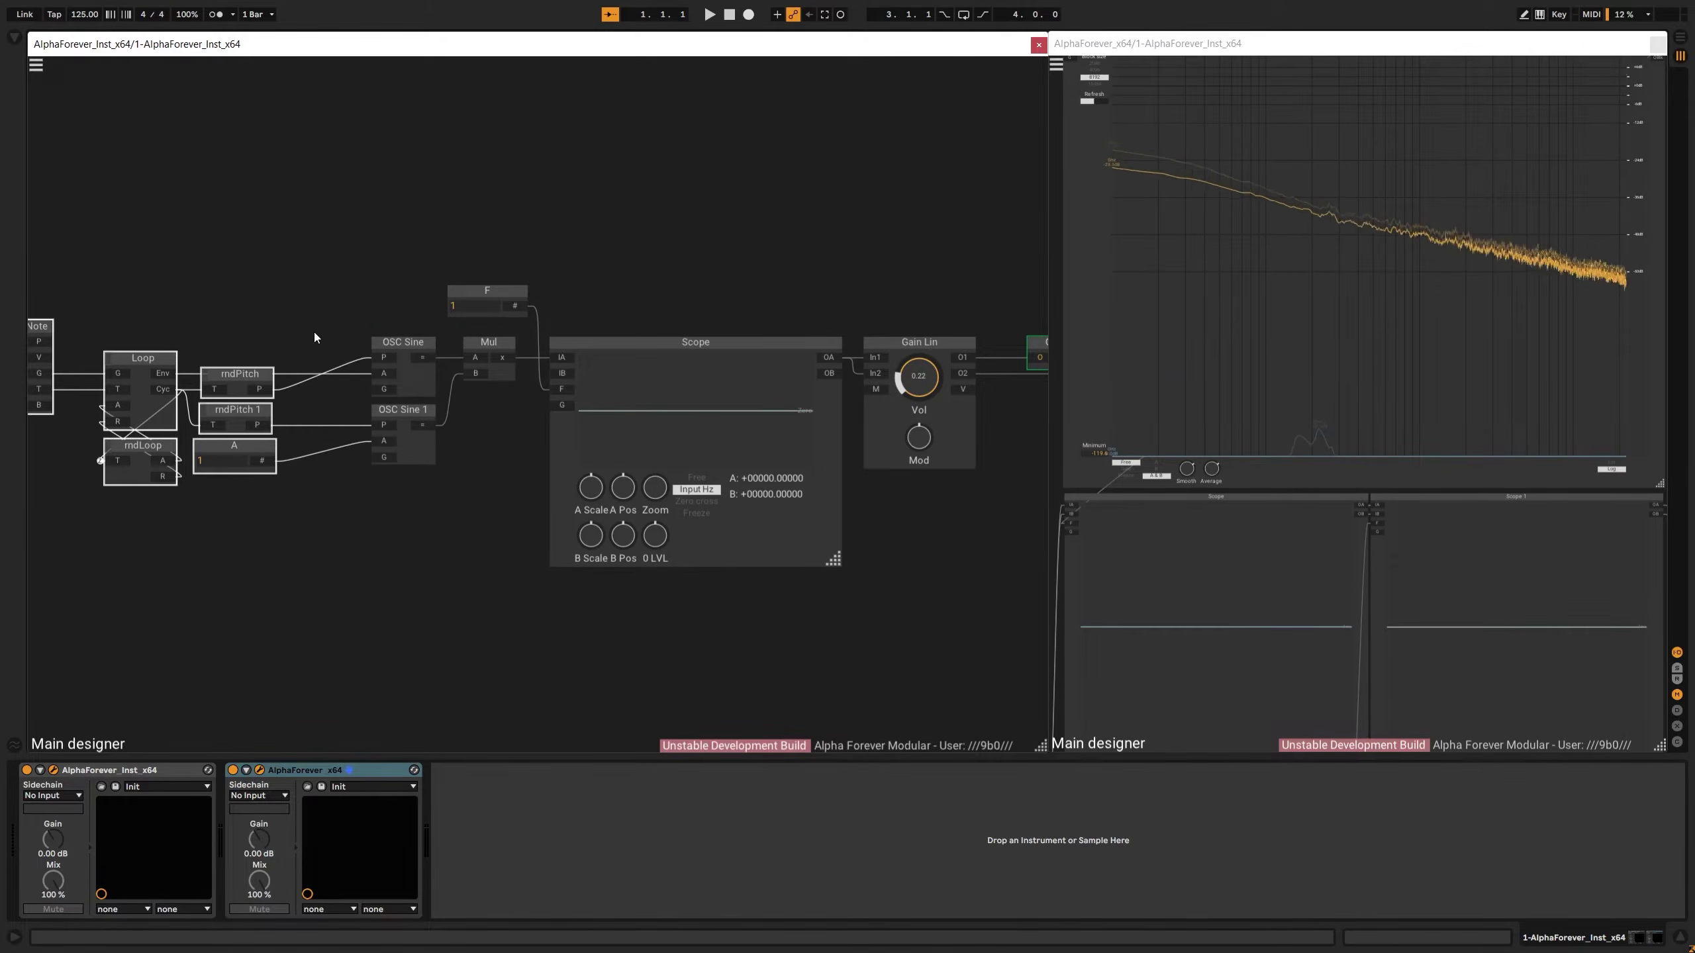
right_click(307, 323)
type("des")
left_click(460, 365)
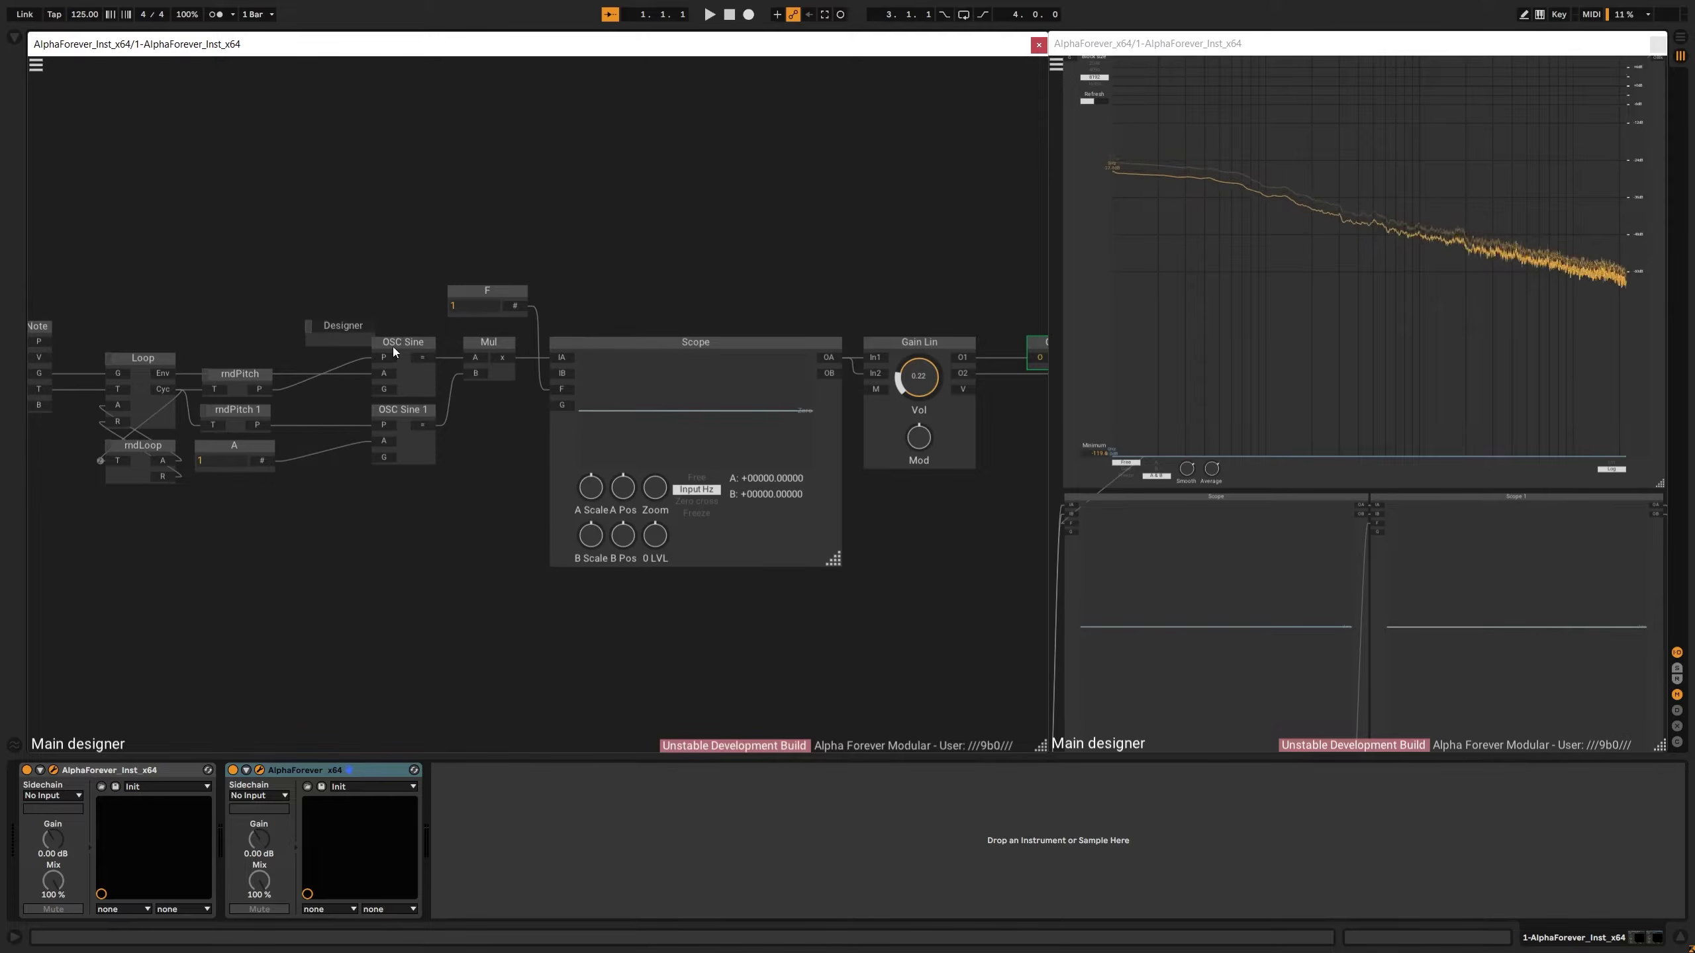
double_click(337, 327)
type("Fm")
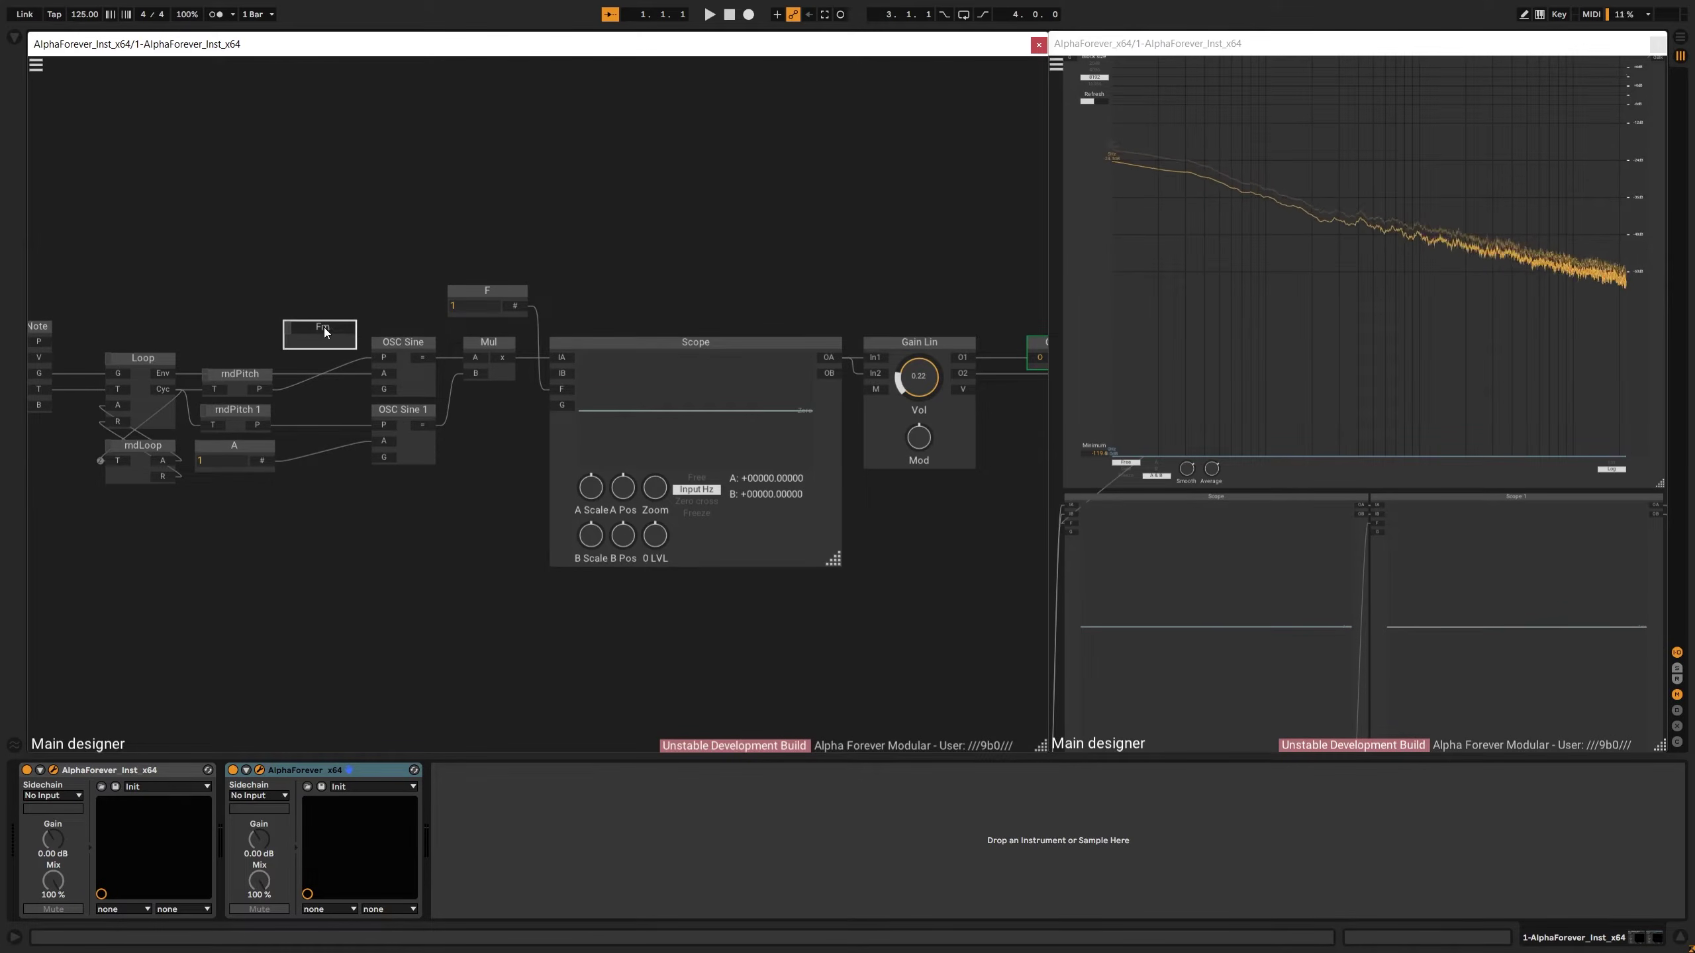
double_click(323, 328)
type("FM")
key("Return")
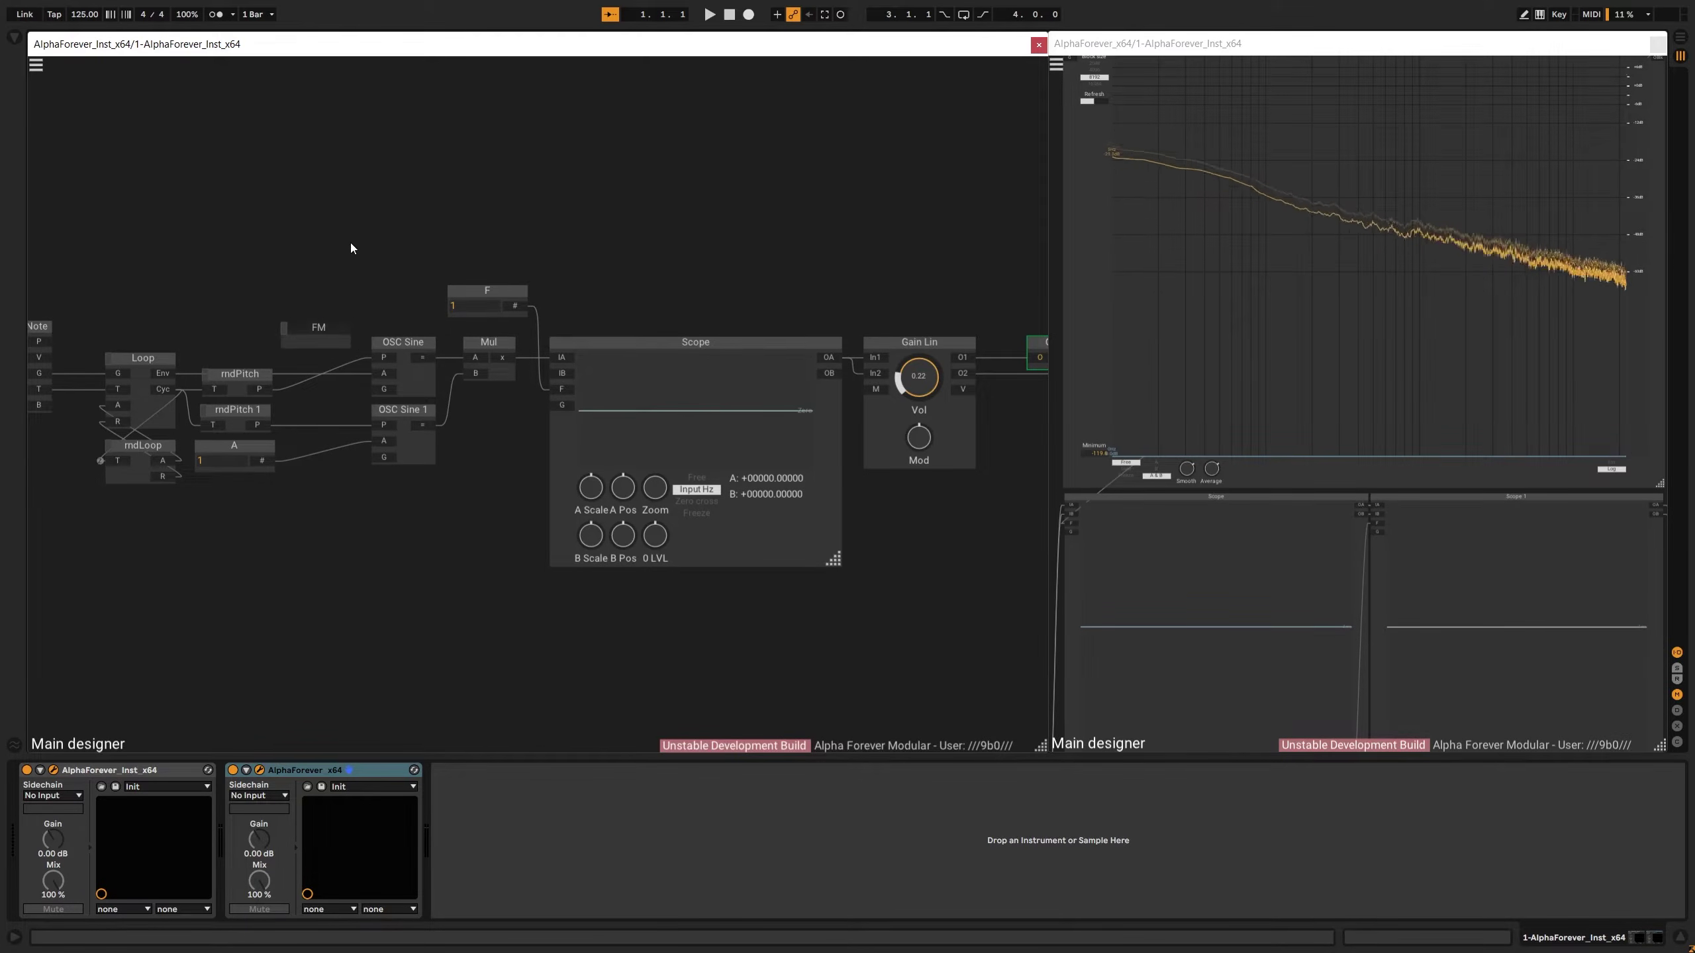
Open the FM designer and add an In module named P
double_click(315, 342)
right_click(283, 342)
mouse_move(325, 393)
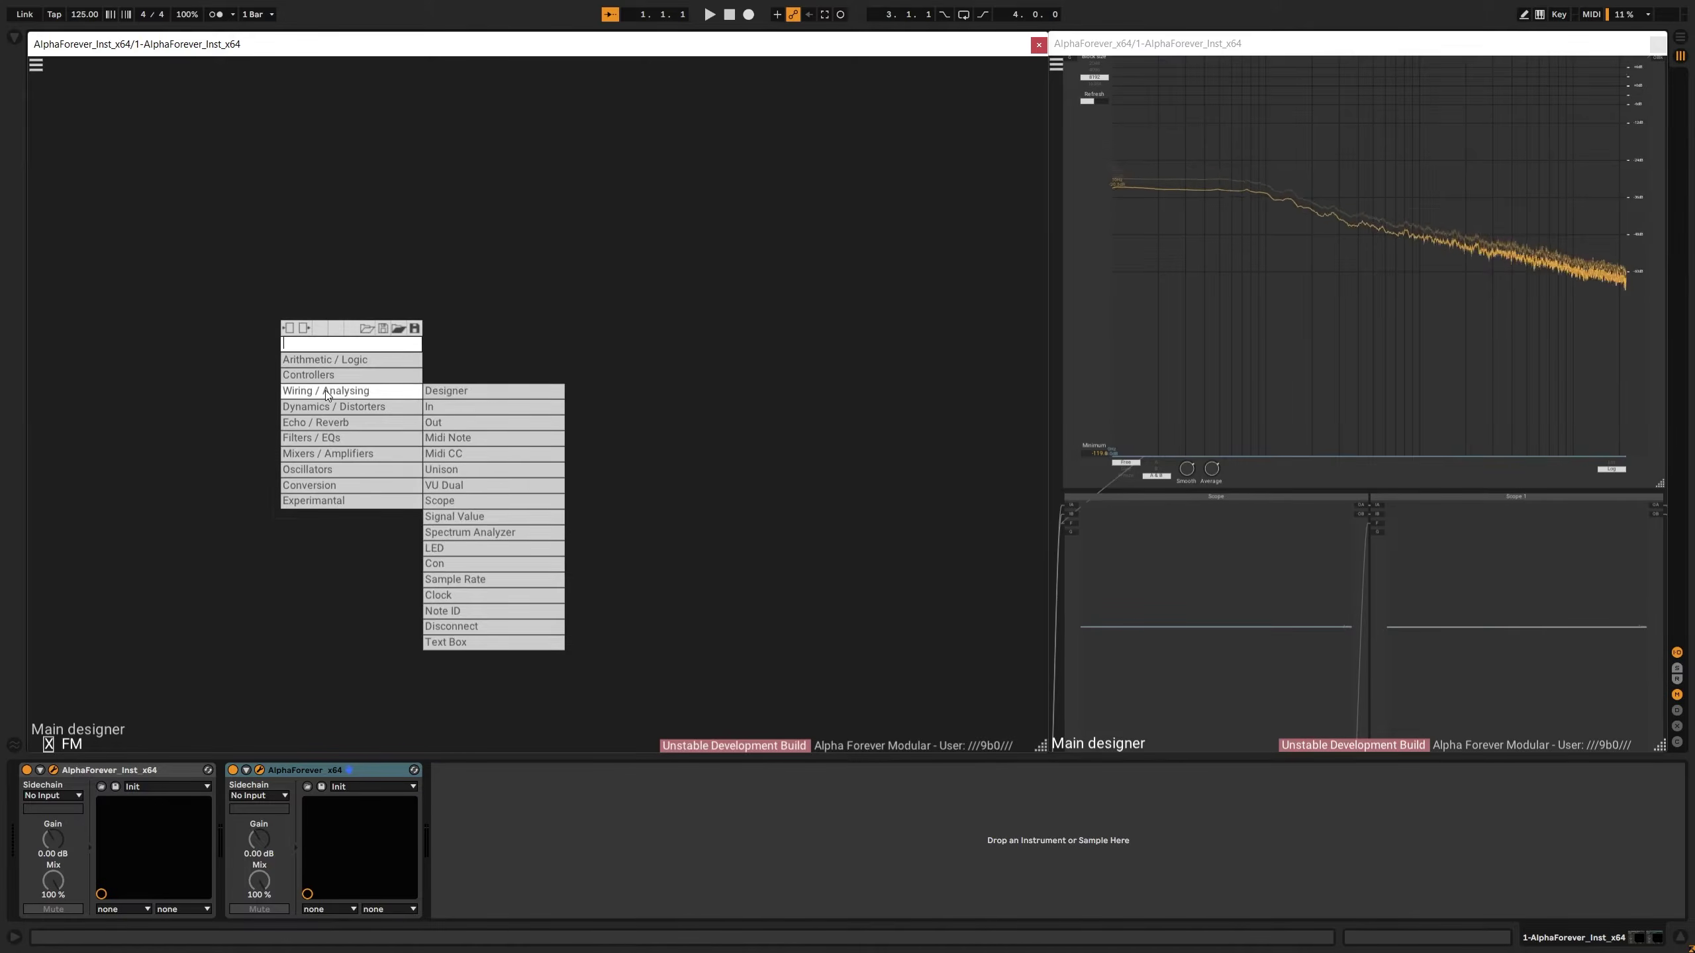
left_click(446, 407)
scroll(369, 353, "up", 2)
right_click(301, 330)
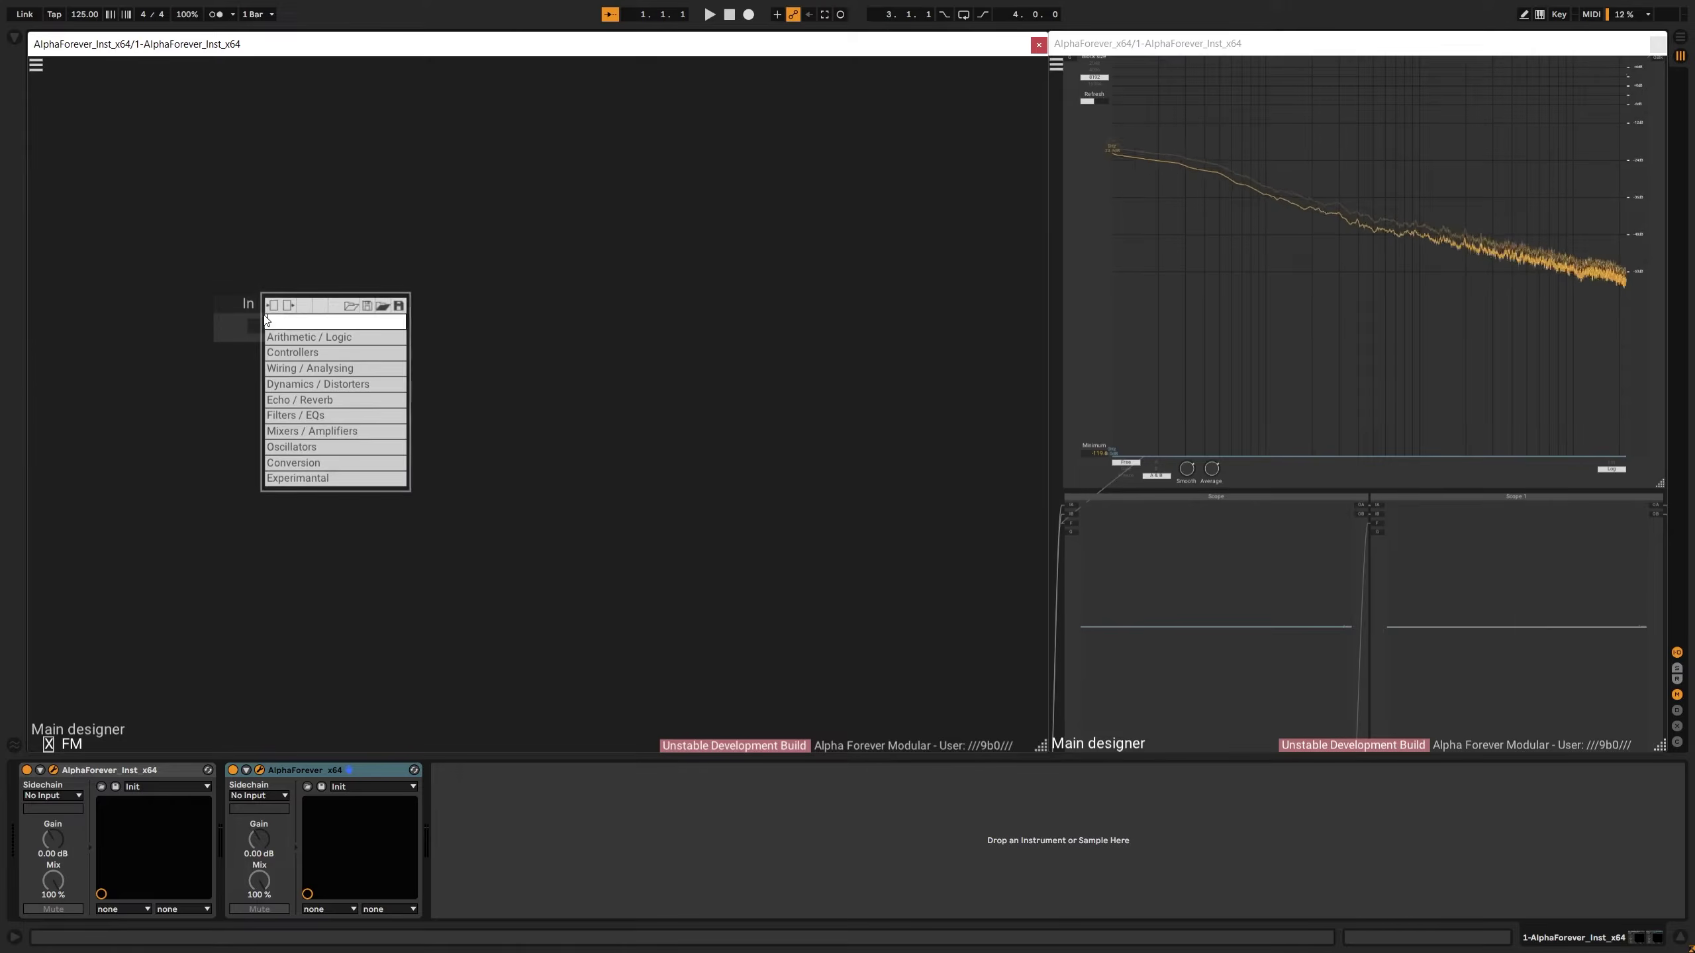
left_click(246, 307)
type("P")
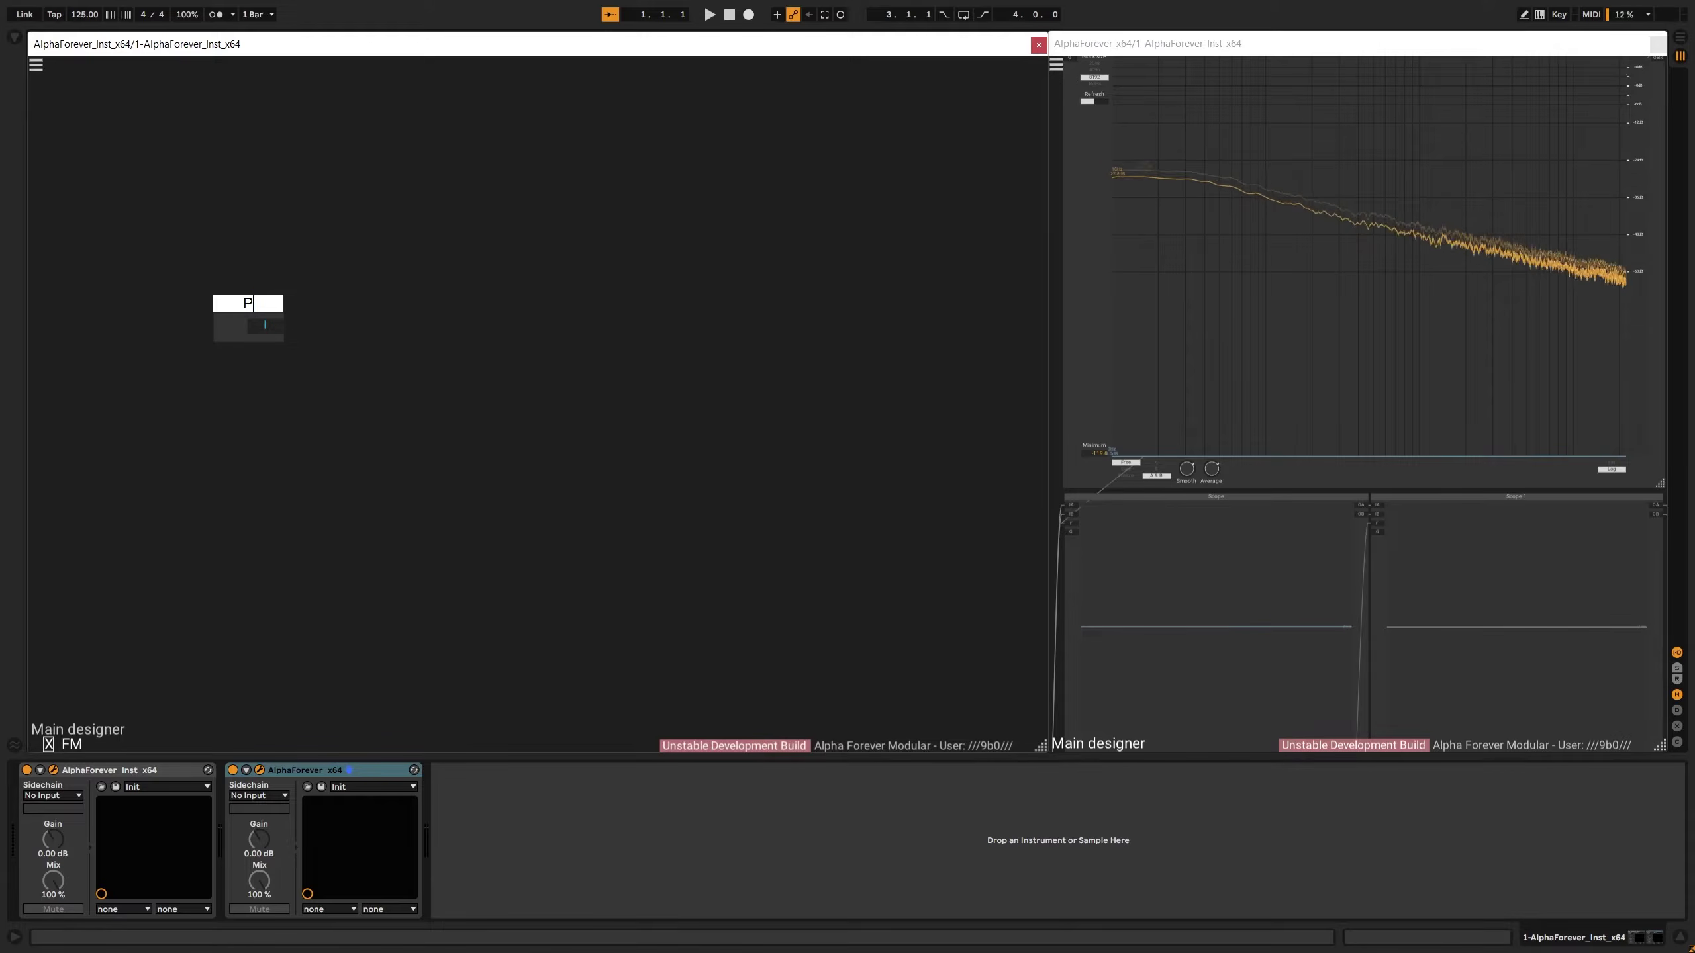
key("Return")
Chain a Pitch->Hz converter and a Mul after the P input, using Mul's A input
right_click(272, 330)
type("hz")
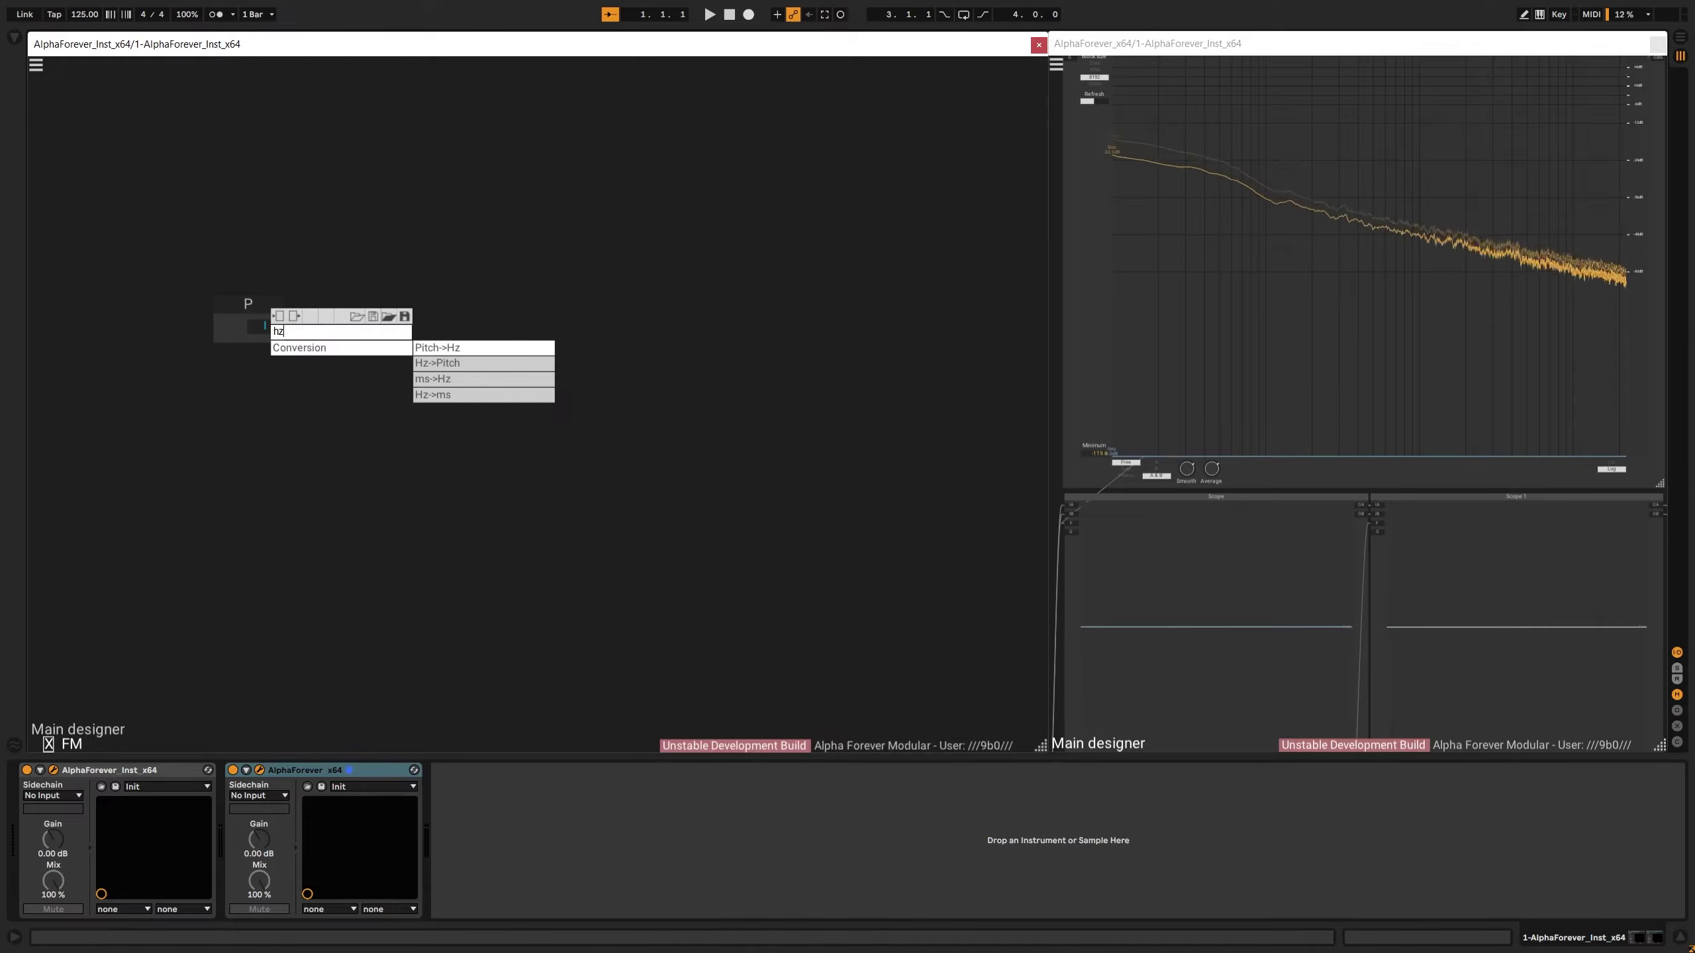
left_click(425, 351)
left_click_drag(354, 303, 349, 304)
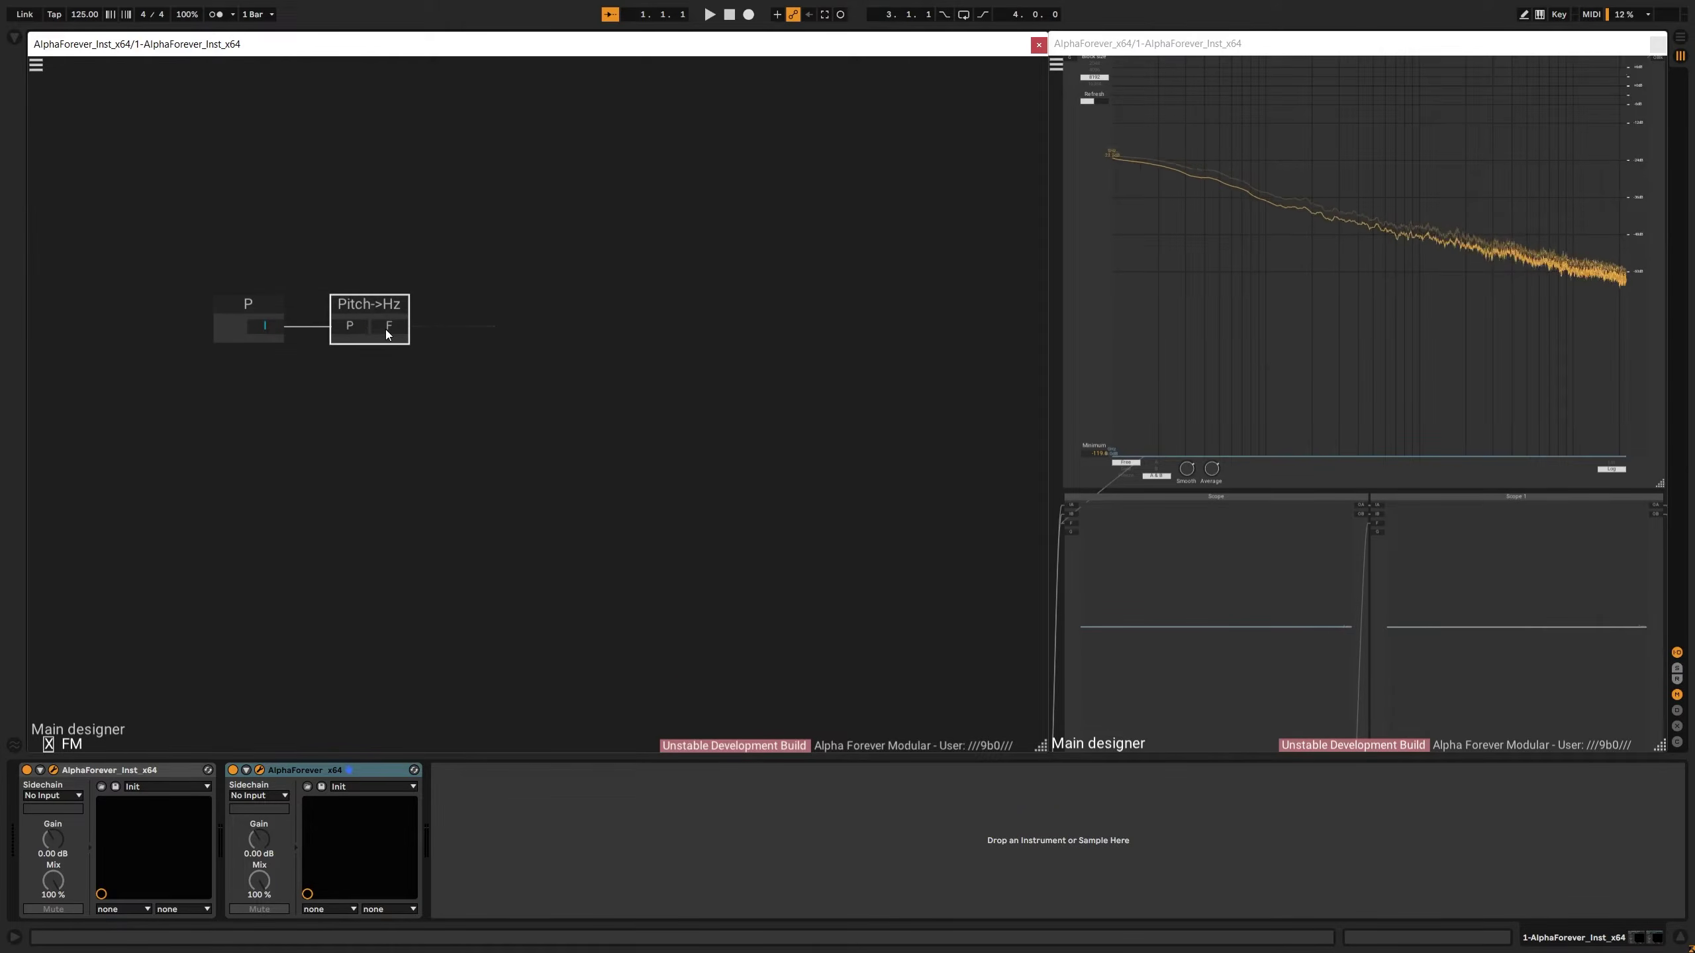
right_click(387, 328)
type("mu")
left_click(541, 355)
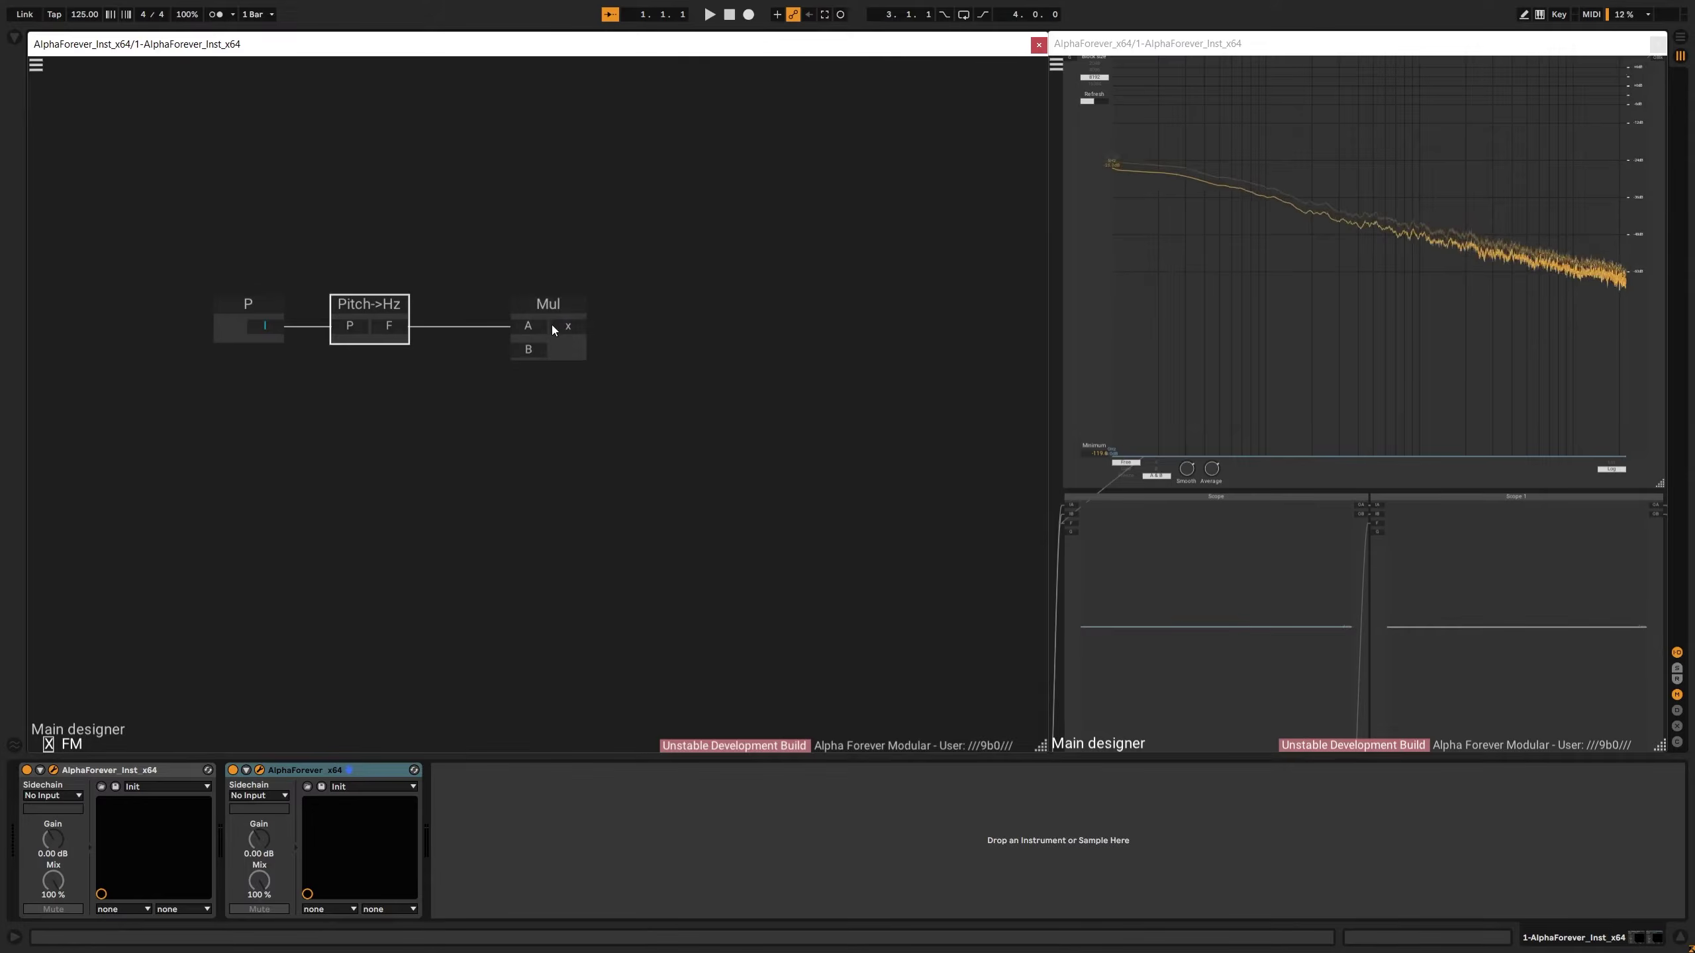
Run the Mul result through an Hz->Pitch converter into a new output module
right_click(566, 325)
type("hz")
left_click(758, 365)
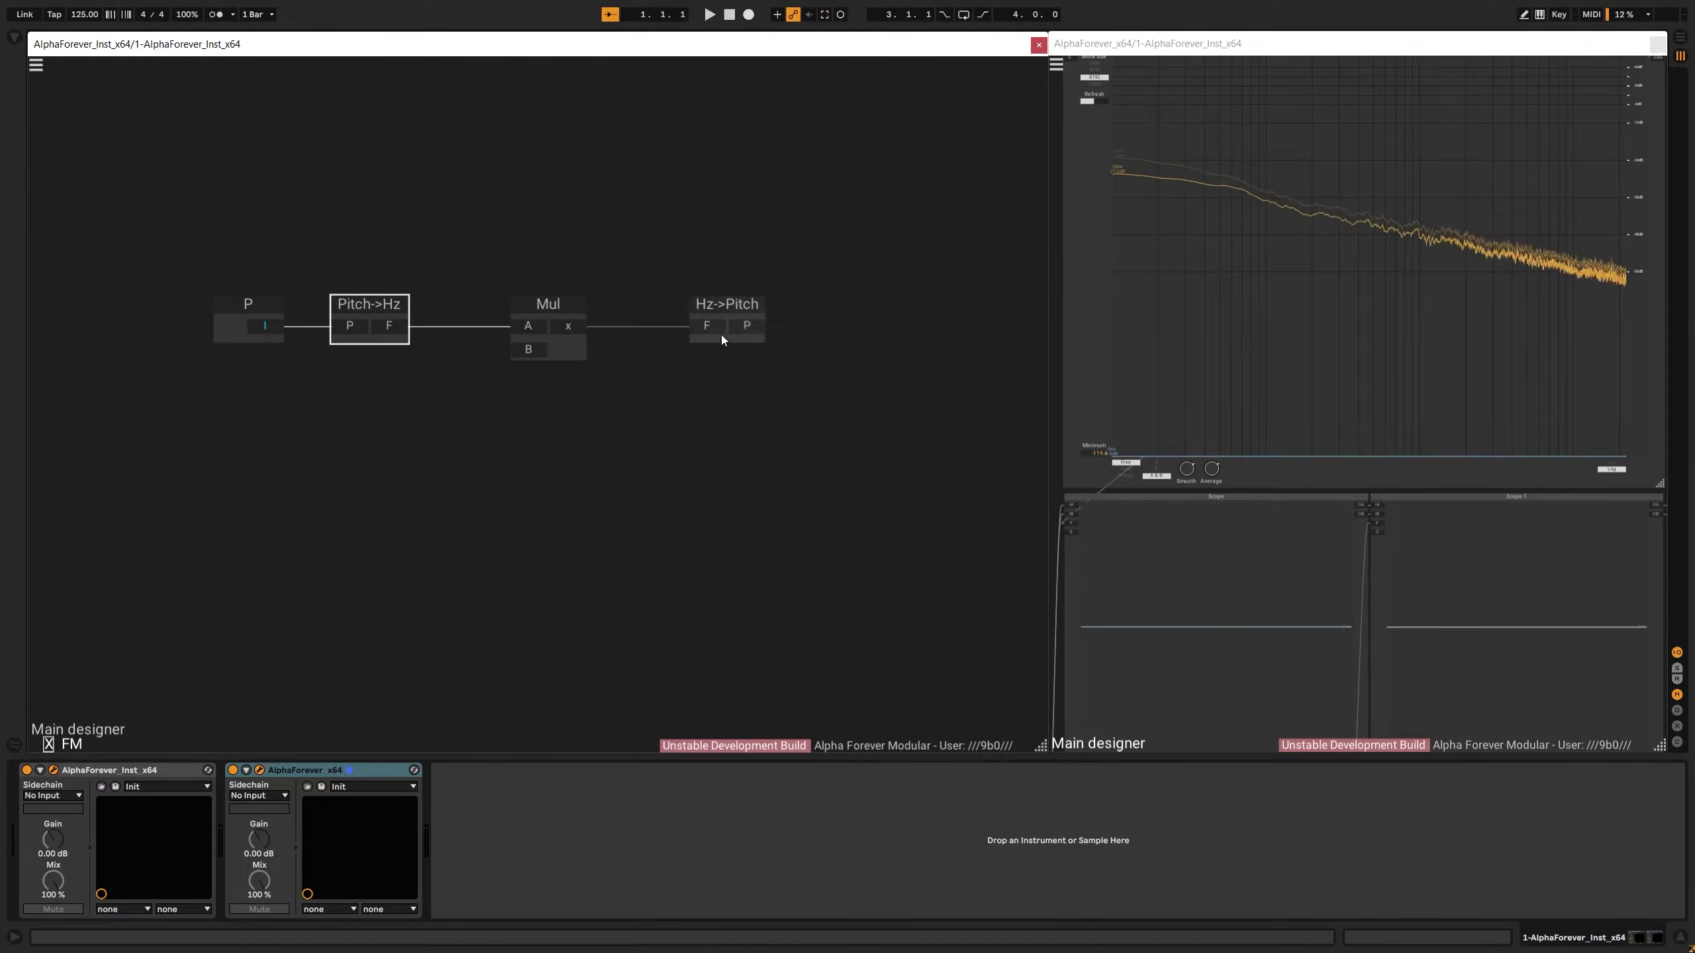
left_click(748, 329)
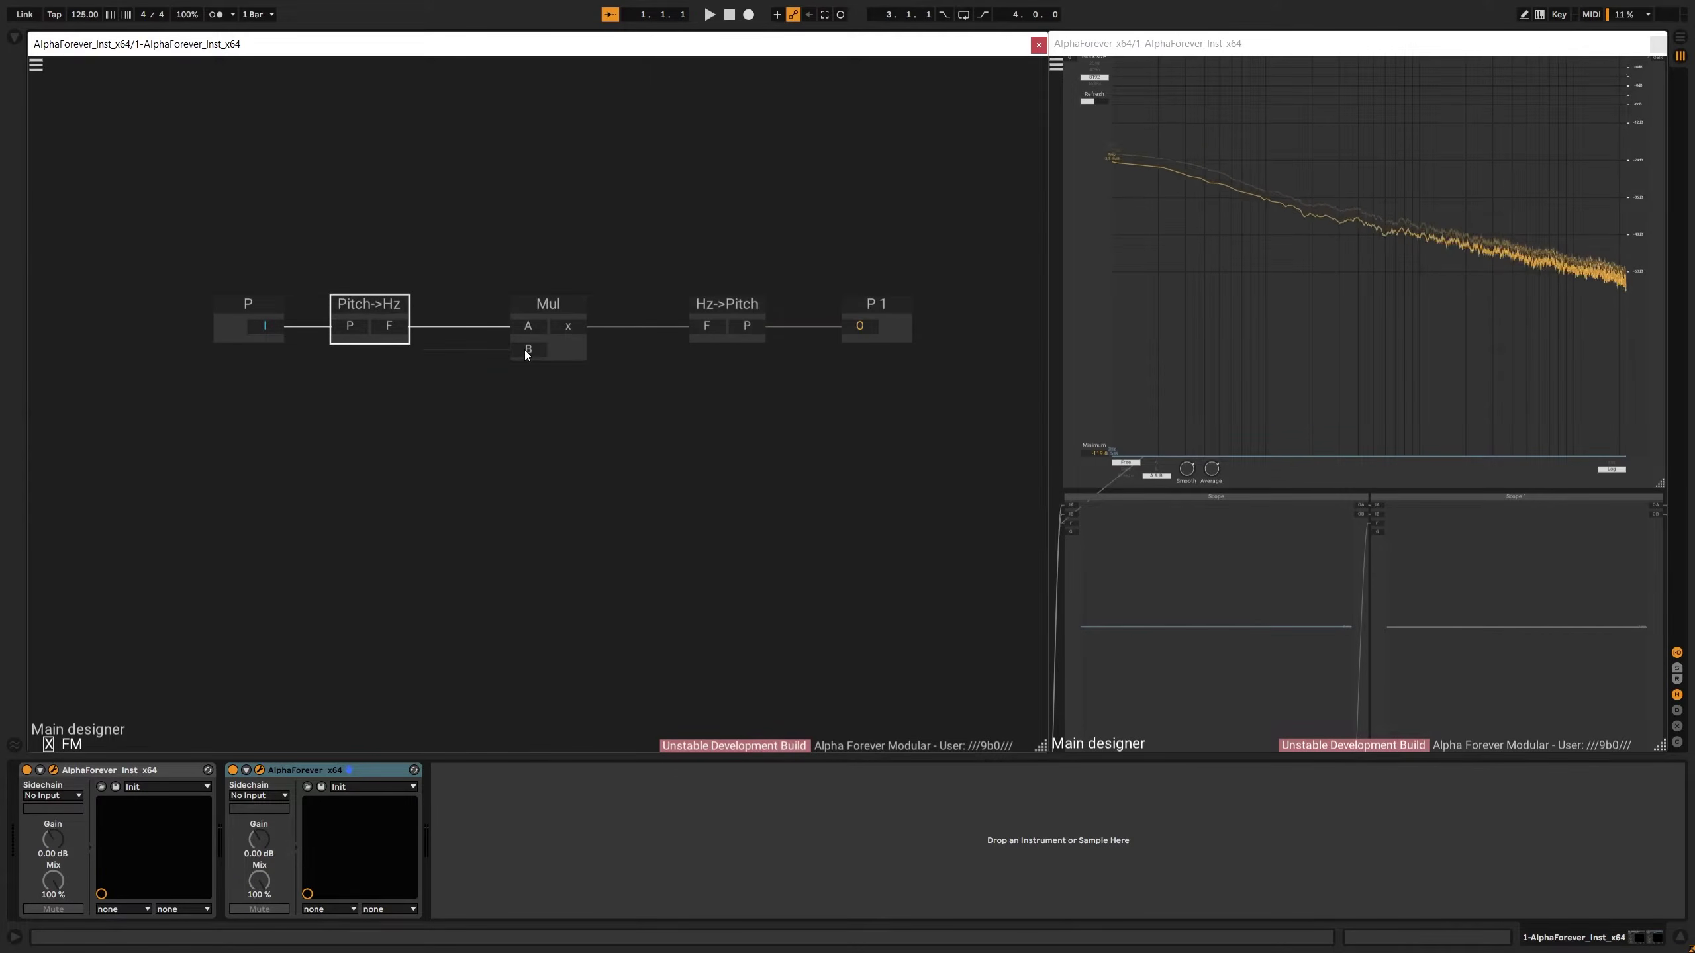
Add an input named FM on Mul's B and place it below Pitch->Hz
left_click(525, 351)
left_click_drag(410, 326, 438, 367)
type("F")
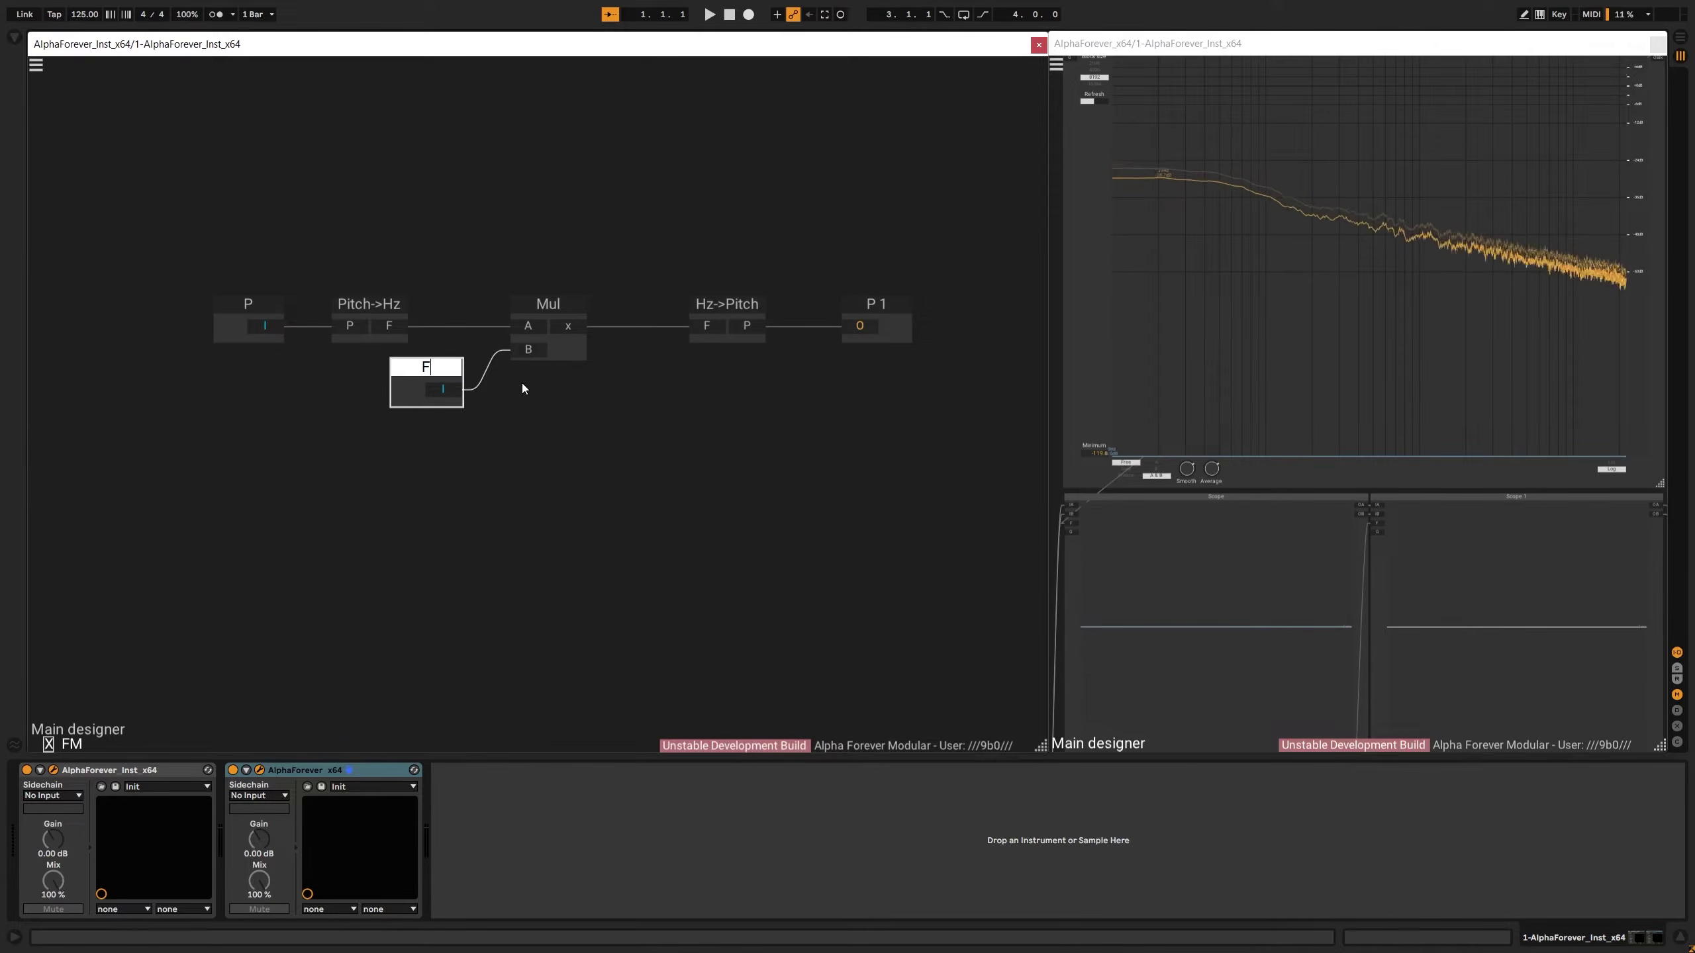
type("M")
key("Return")
Rename the output module OP, tidy the Hz->Pitch position and return to the main designer
left_click_drag(721, 304, 708, 305)
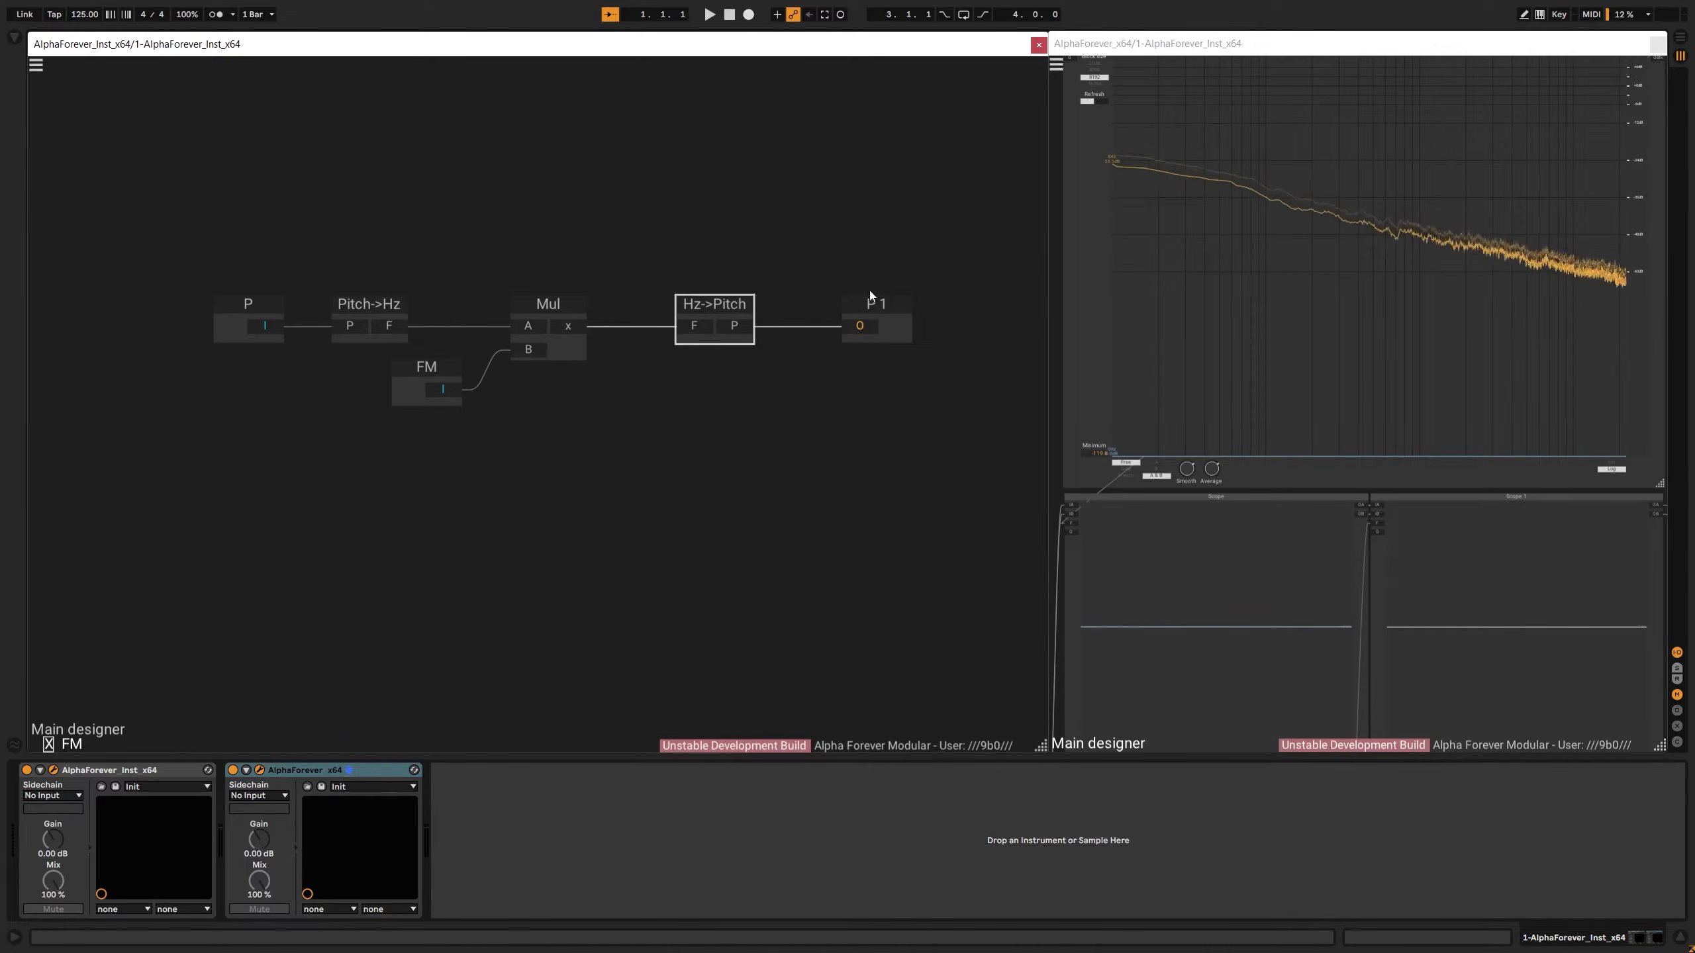
type("OP")
left_click(746, 254)
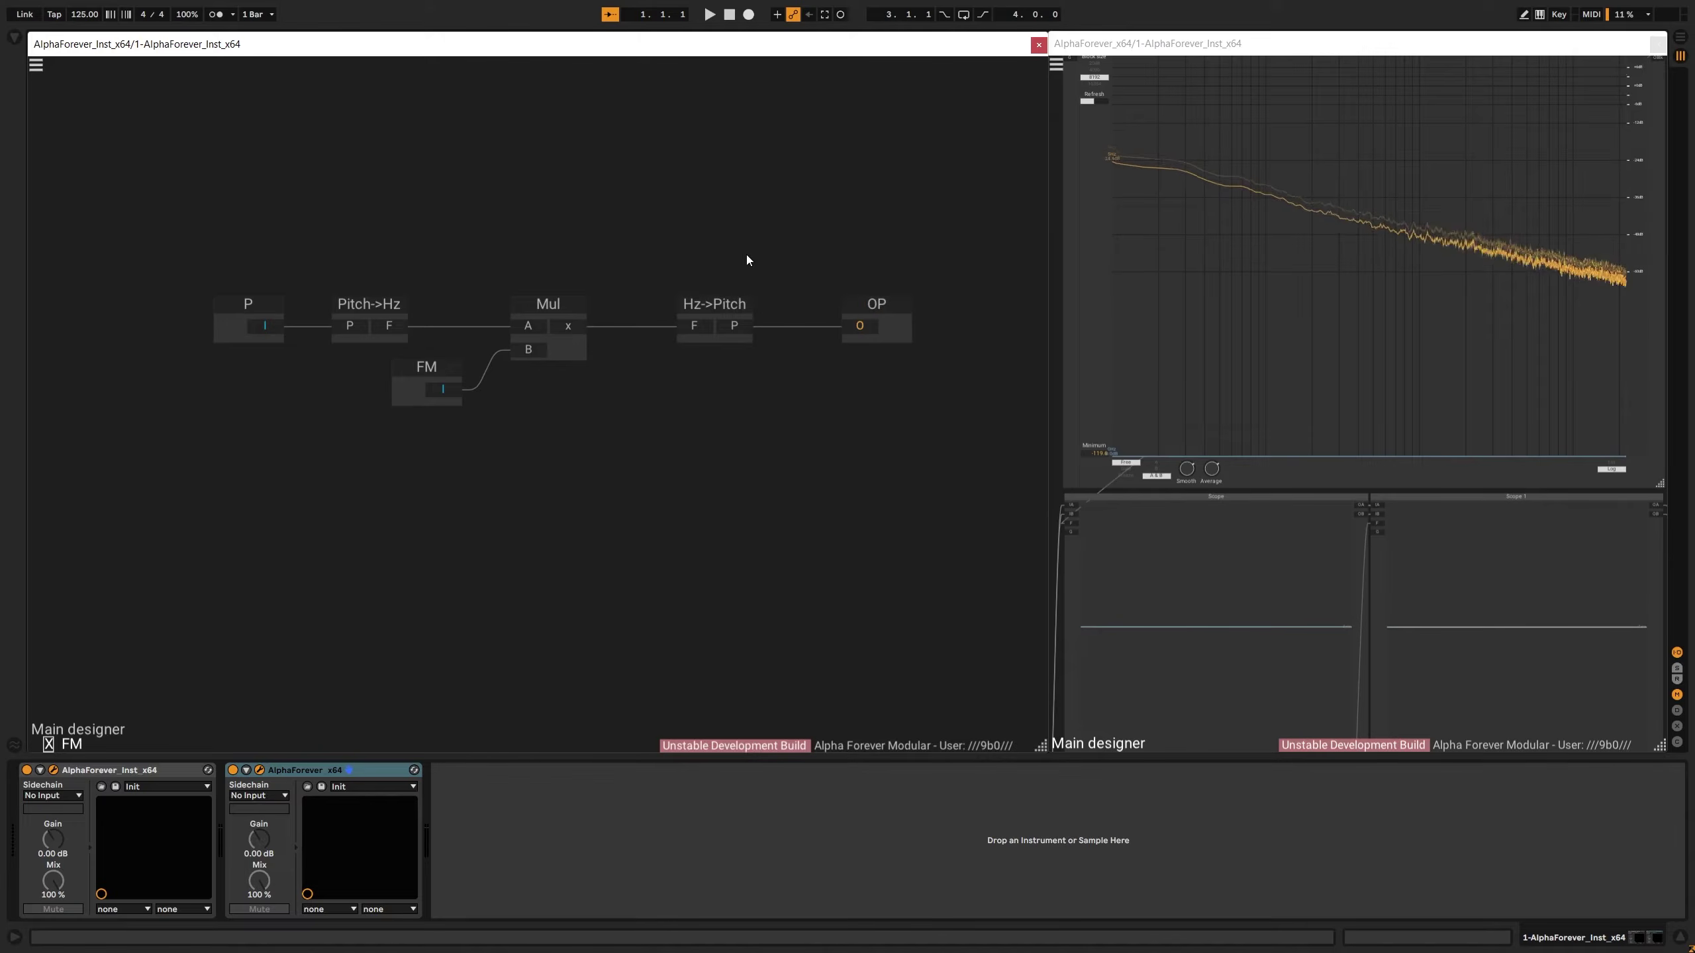
left_click_drag(739, 303, 712, 306)
double_click(646, 212)
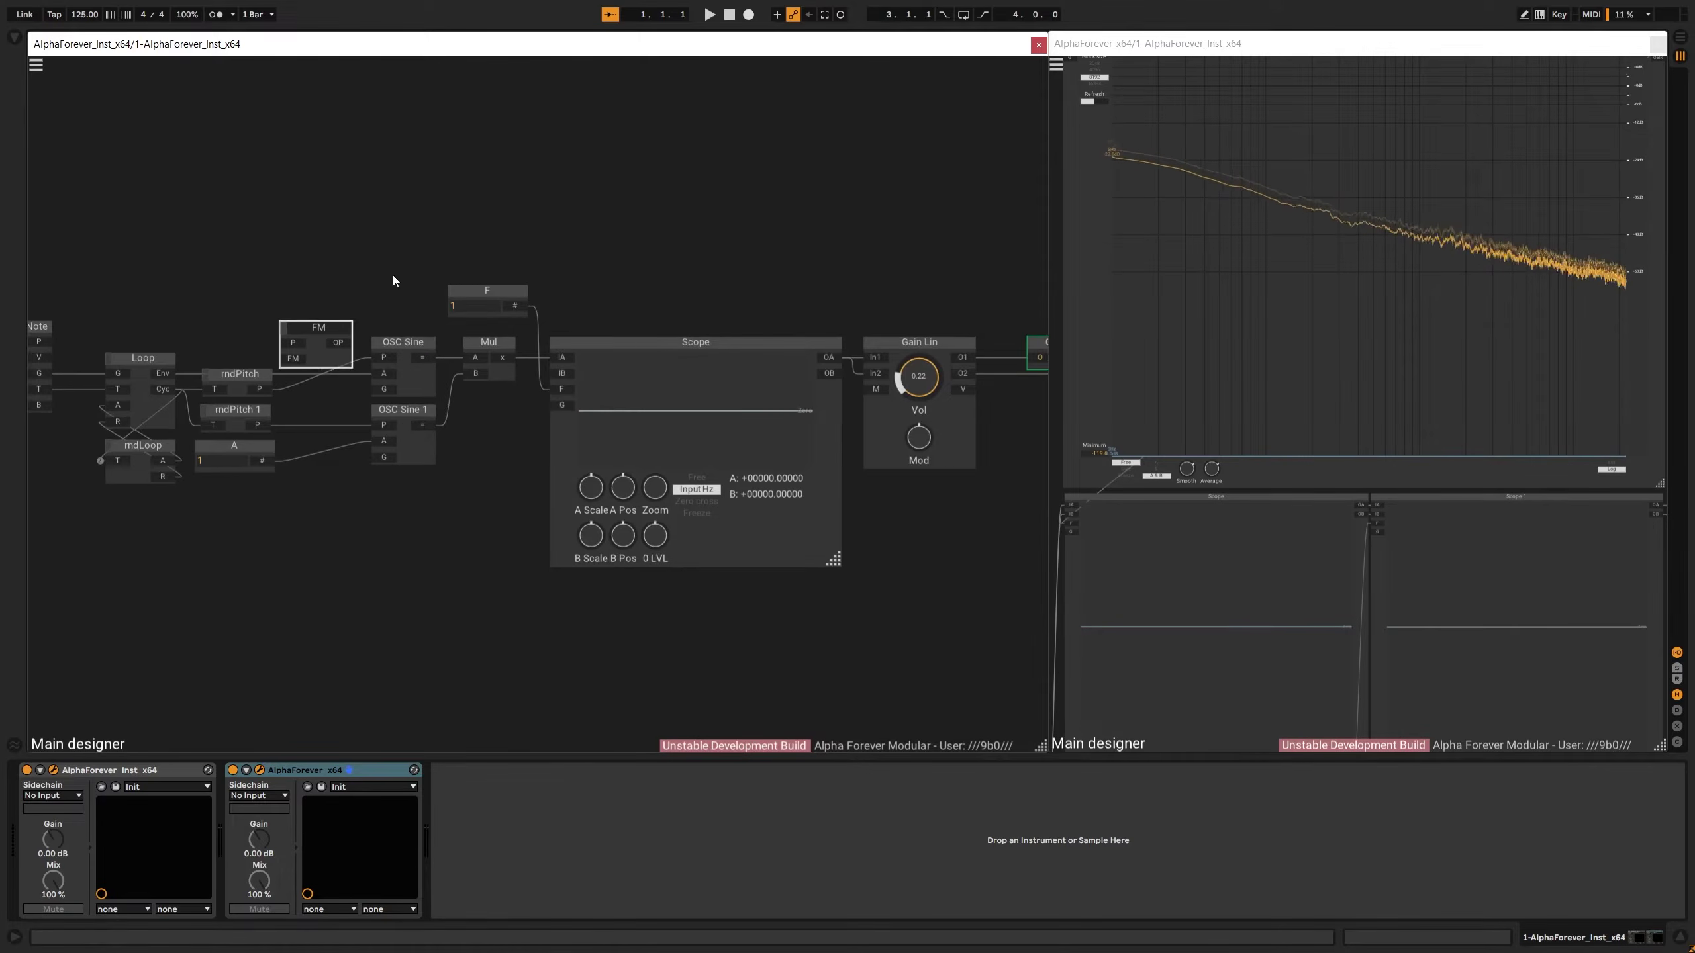
Place FM between rndPitch and OSC Sine's P input, and wire OSC Sine 1's output to its FM input
left_click_drag(286, 273, 308, 273)
left_click_drag(461, 378, 405, 357)
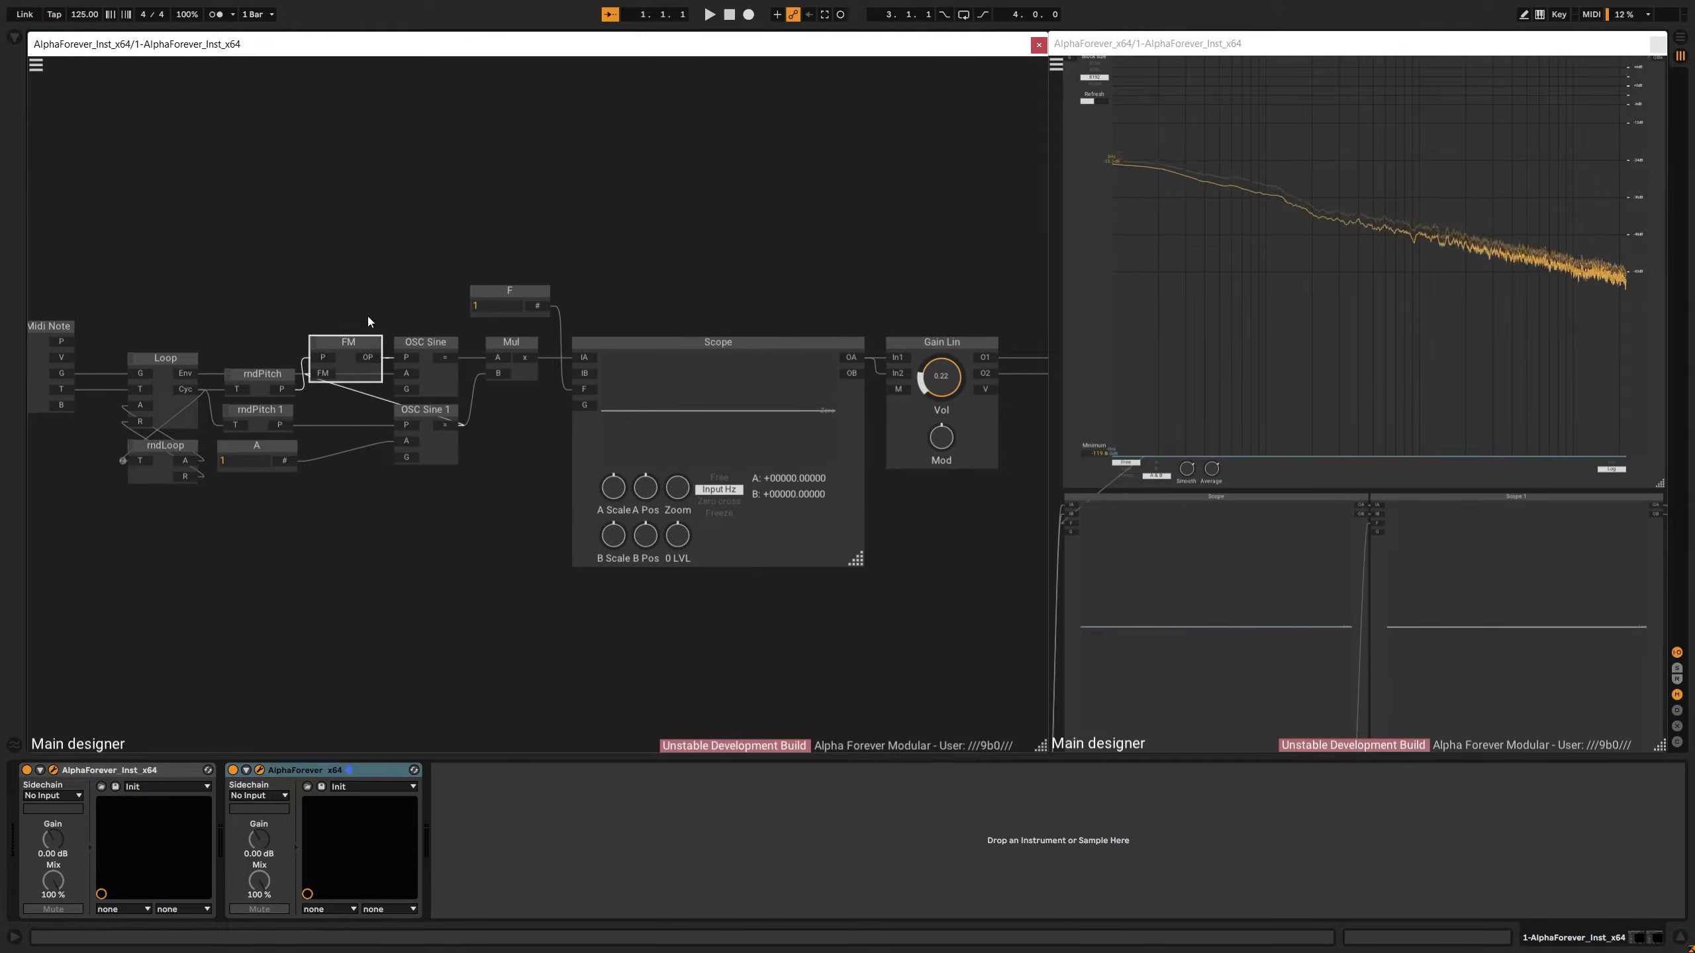
left_click_drag(328, 304, 464, 304)
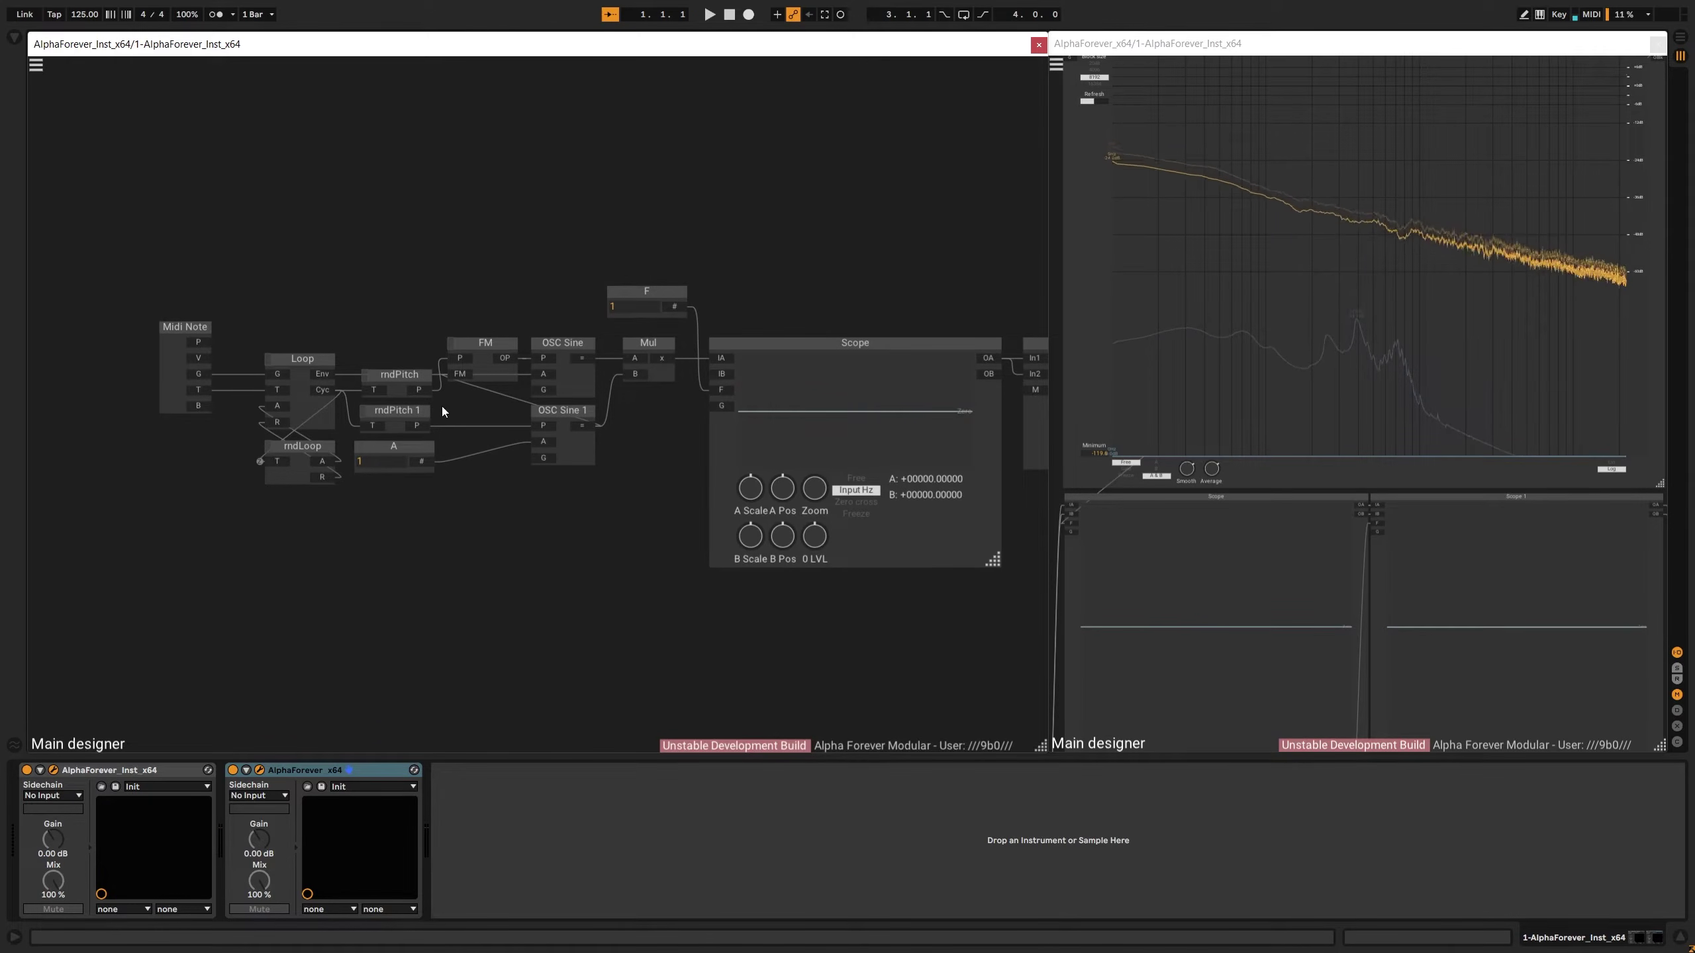
Move constant A beneath FM, level with OSC Sine 1, and shift Mul closer to the oscillators
left_click(417, 444)
left_click(486, 372, "shift")
key("ctrl+Right")
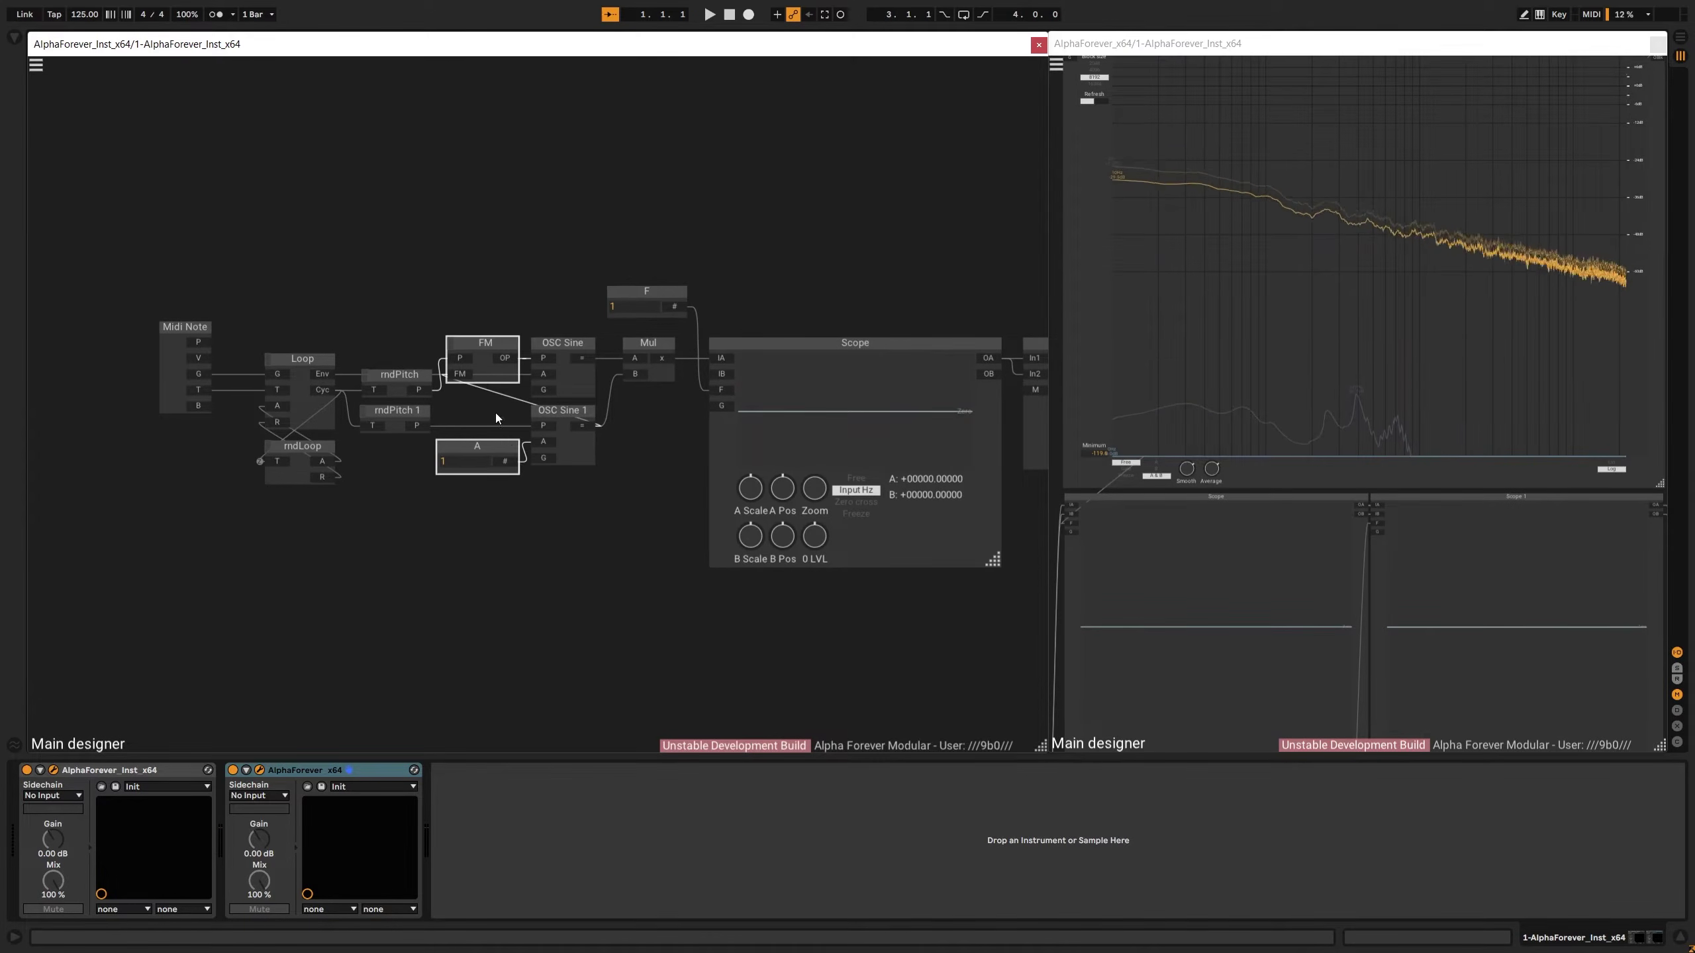
left_click(508, 476)
left_click_drag(509, 472, 511, 458)
left_click_drag(552, 522, 435, 526)
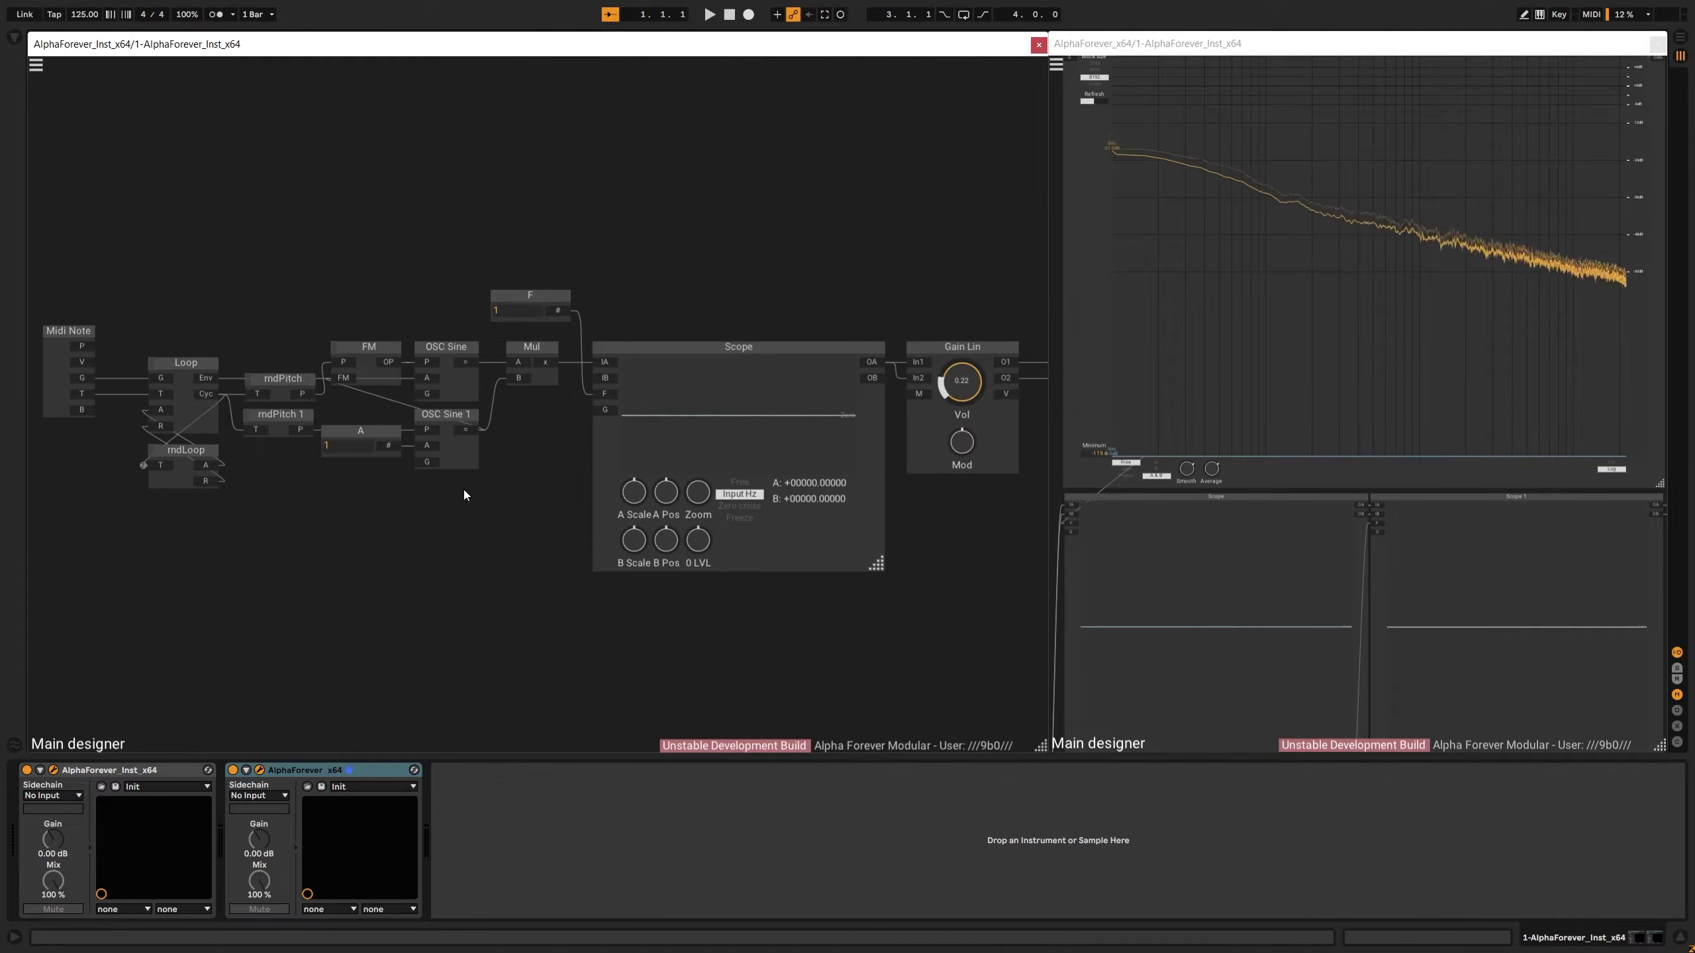
left_click_drag(517, 359, 509, 351)
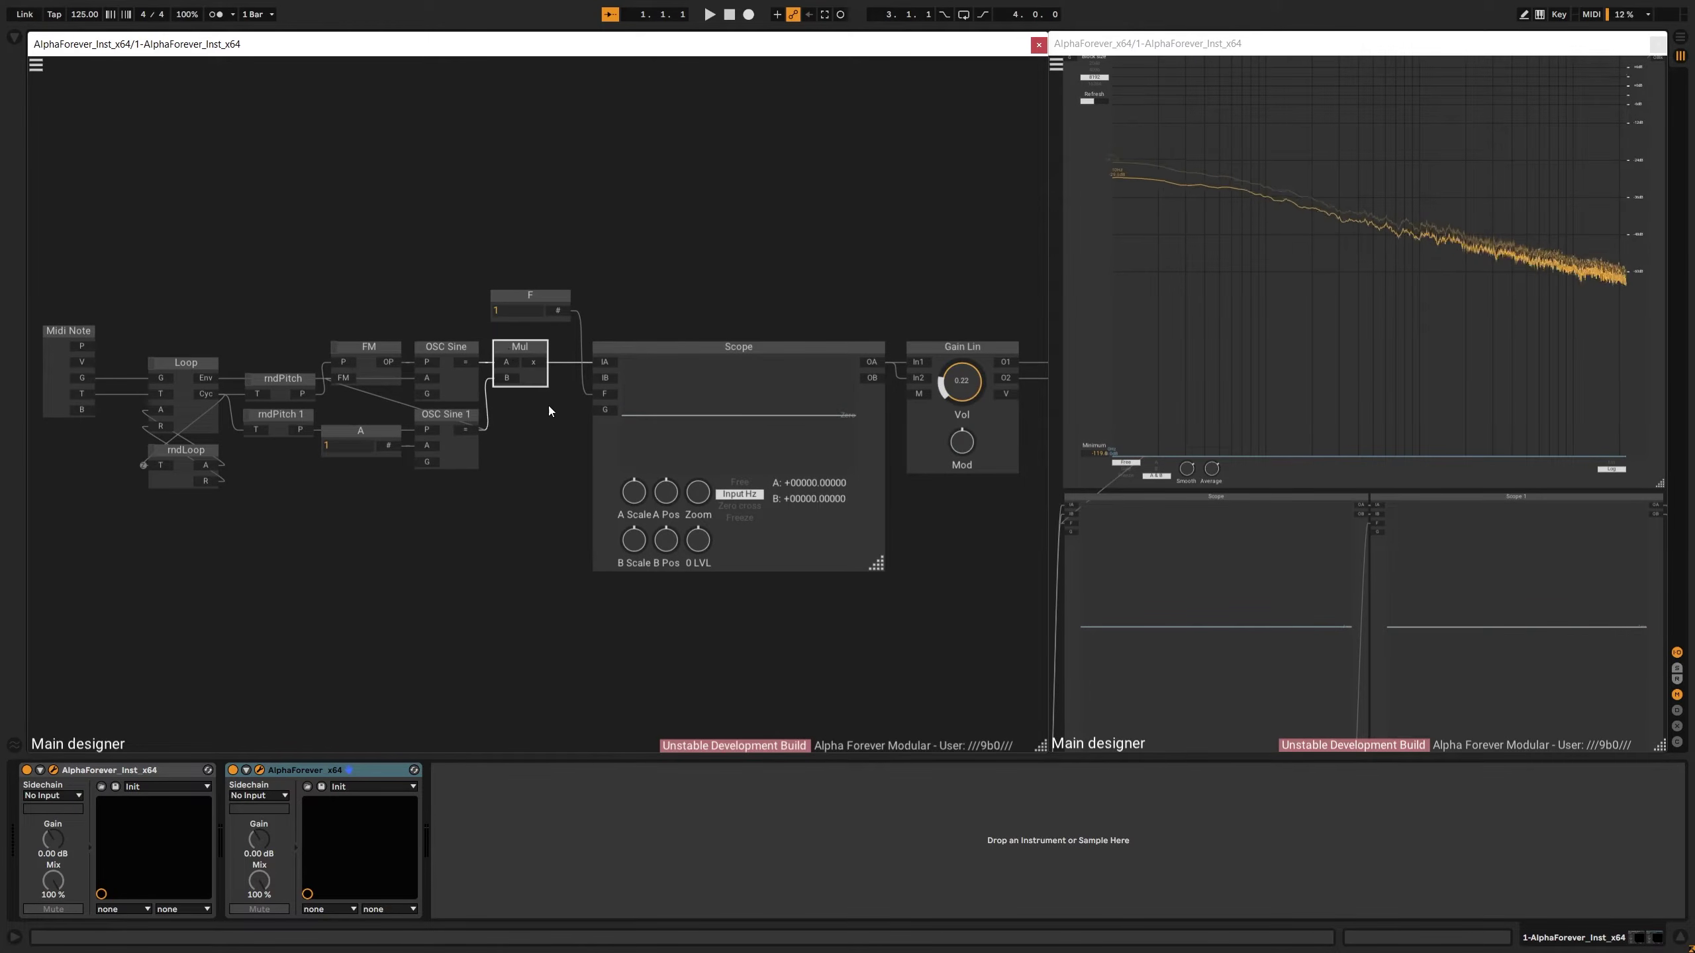
Shift F, Scope, Gain Lin and the outputs away from Mul to leave room for a filter
left_click_drag(548, 411, 477, 424)
left_click(438, 310)
left_click(665, 362, "shift")
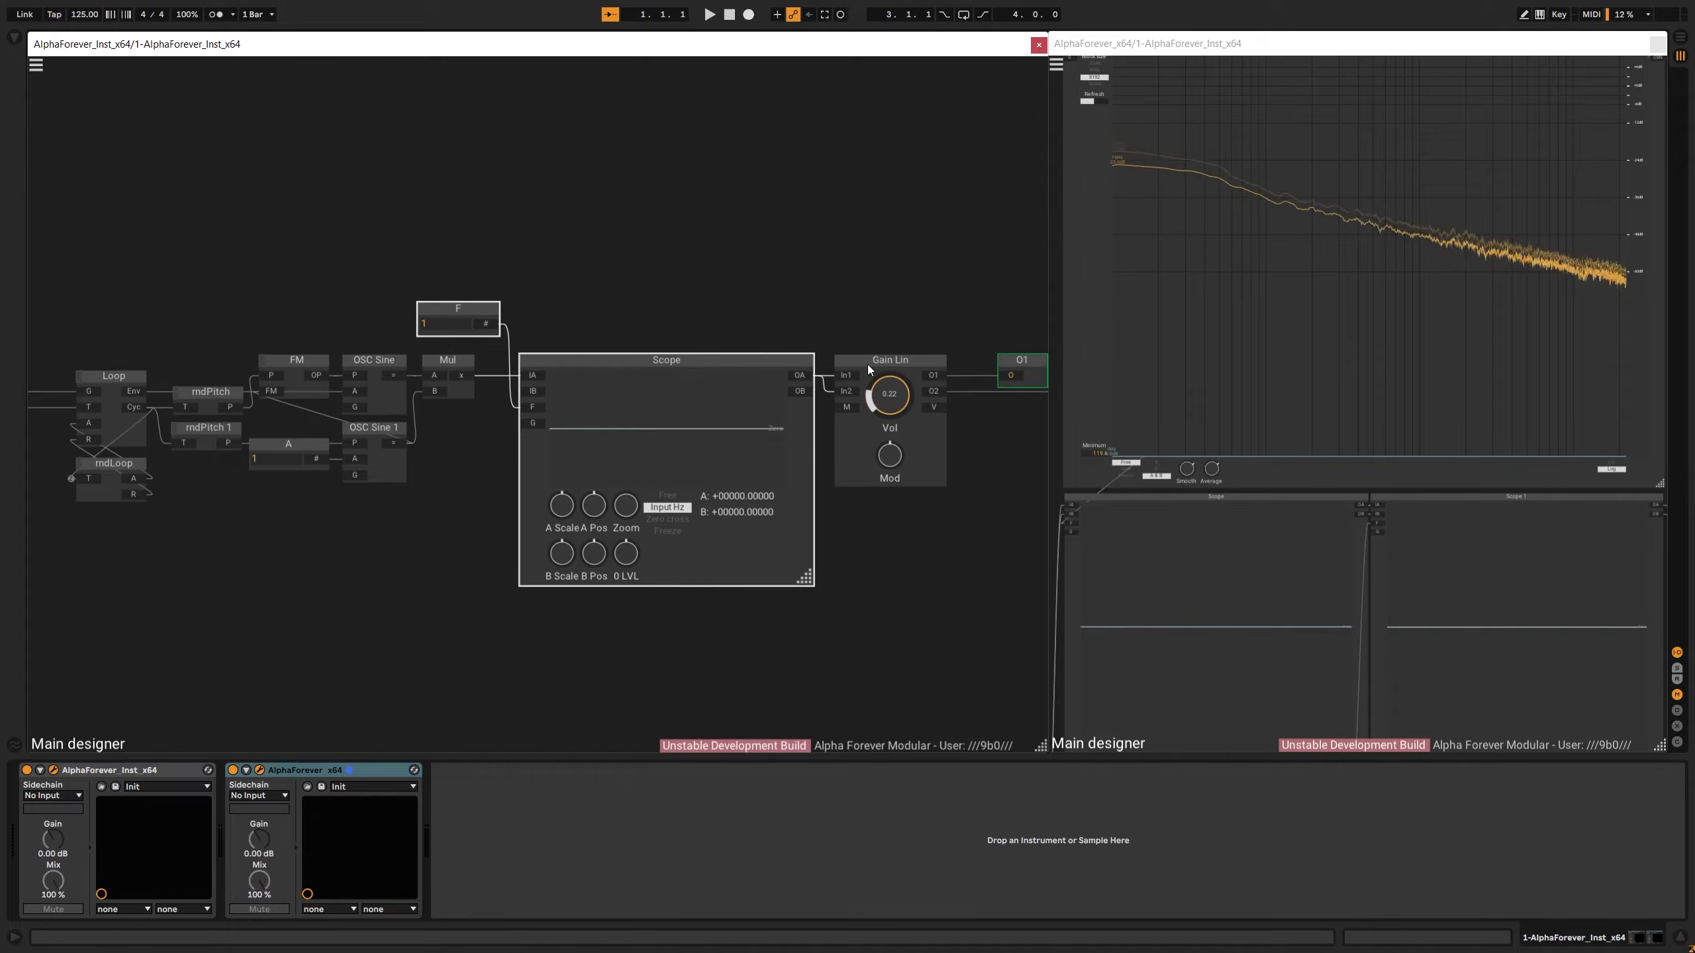
left_click(867, 364, "shift")
left_click_drag(694, 369, 784, 369)
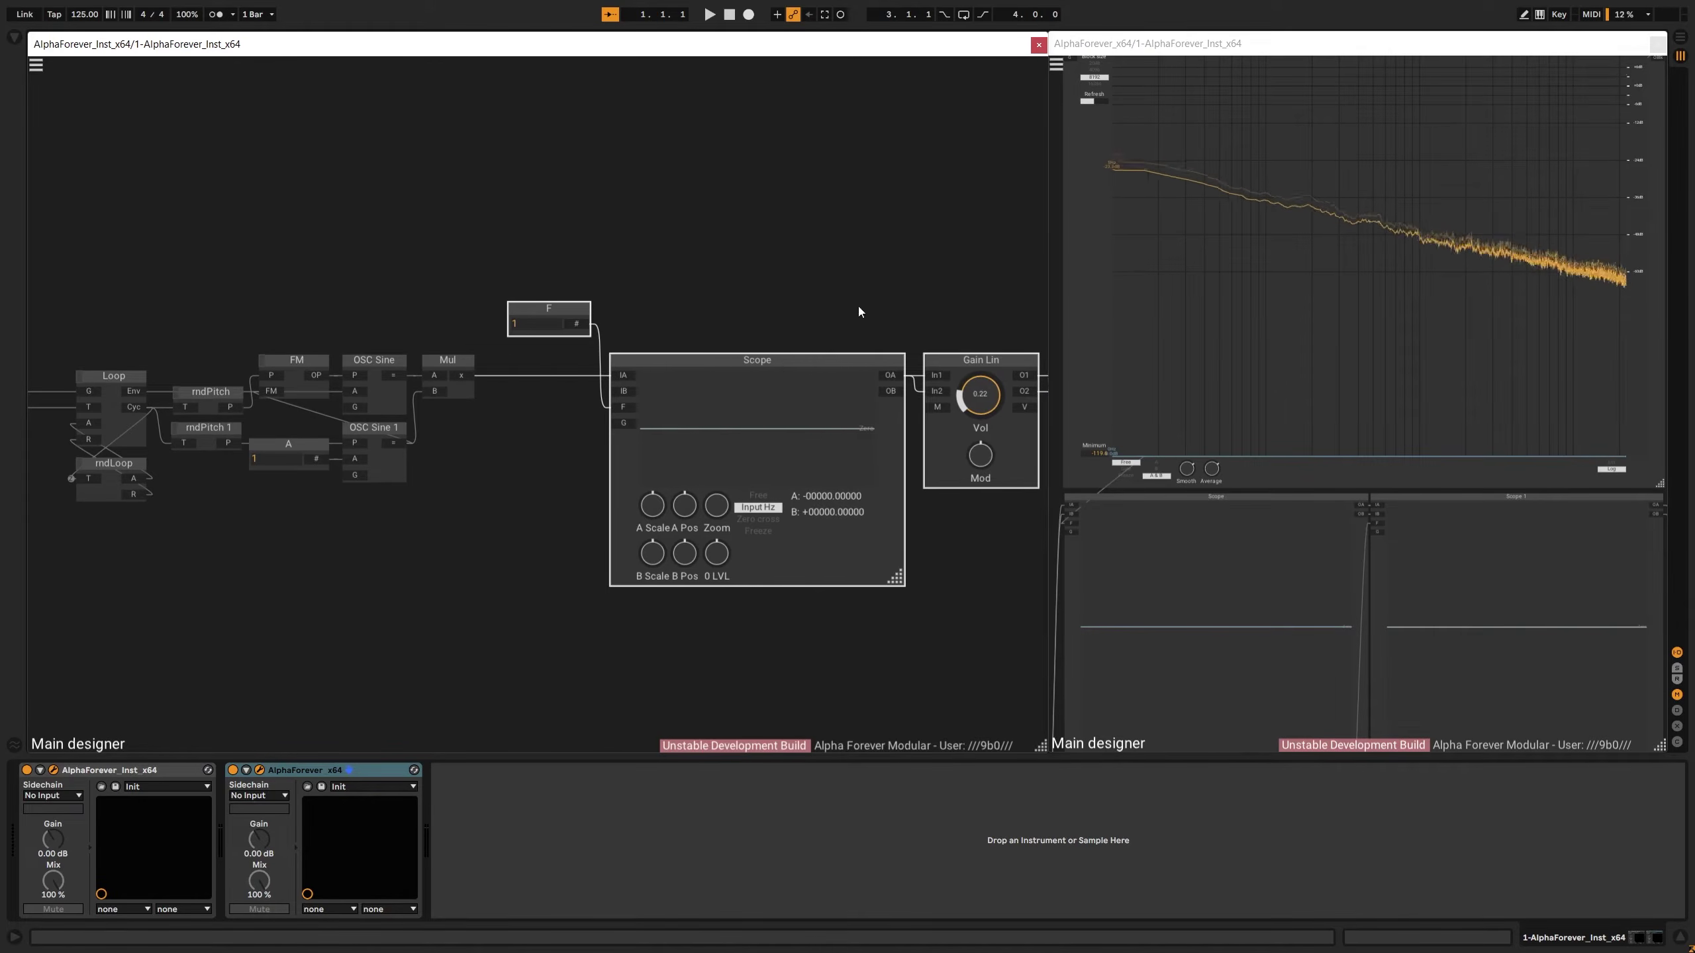
left_click_drag(857, 307, 478, 312)
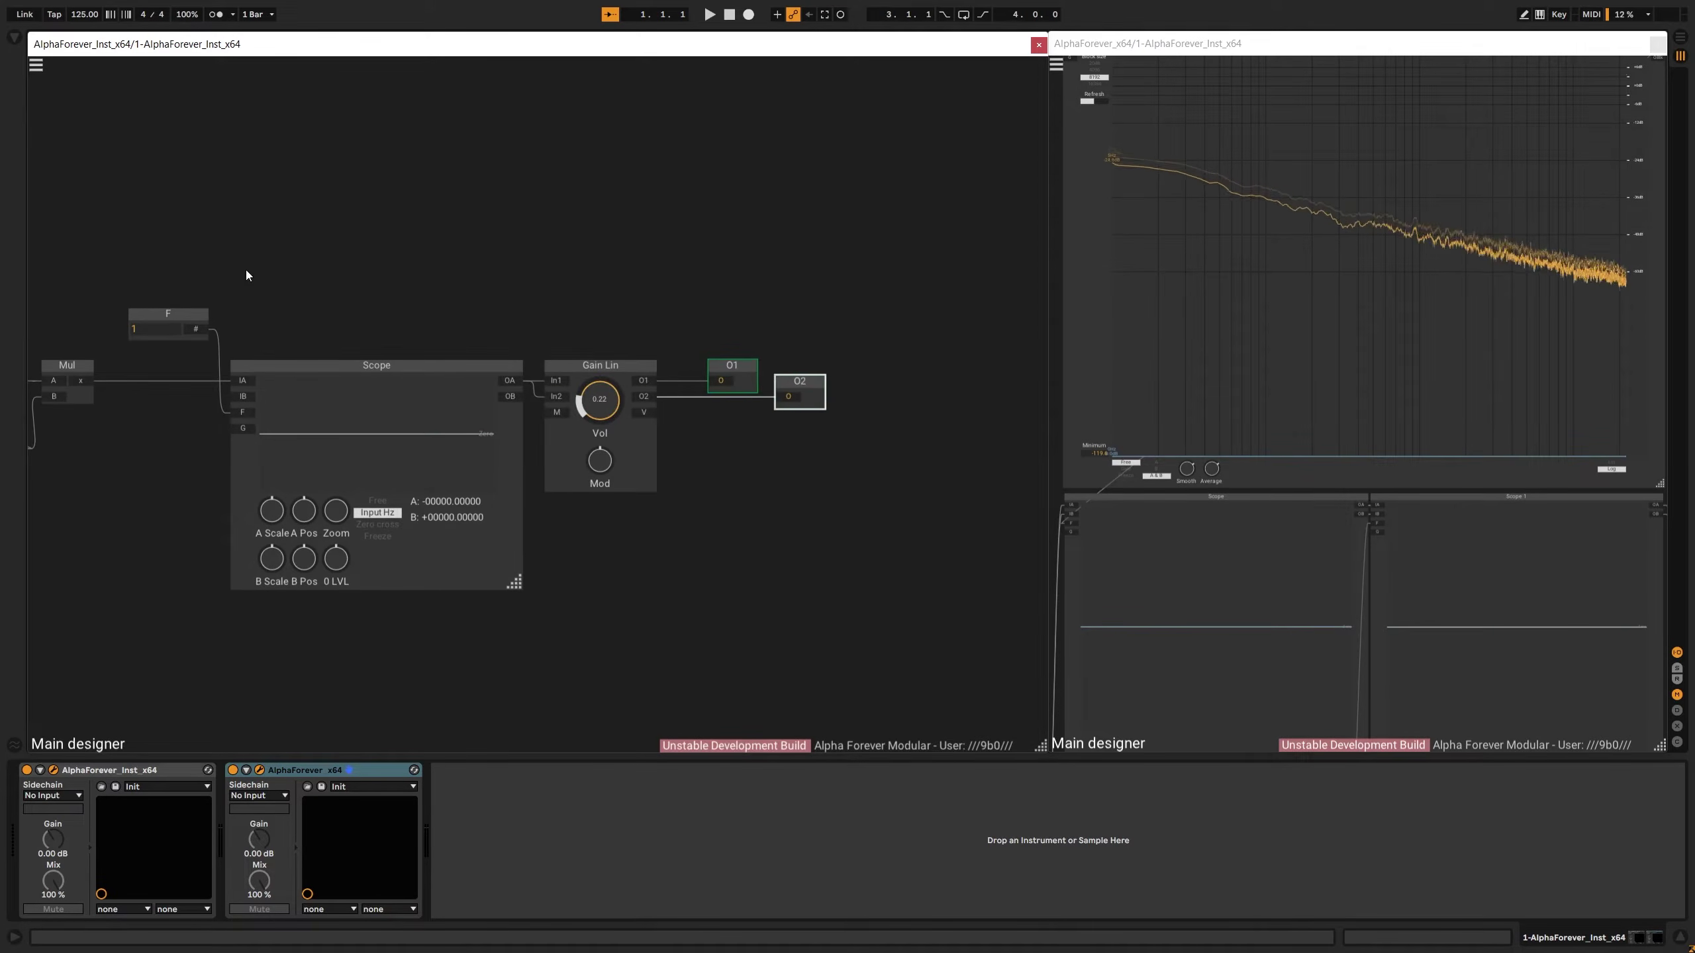
scroll(246, 274, "down", 1)
left_click_drag(131, 268, 961, 693)
left_click_drag(346, 352, 561, 361)
scroll(123, 400, "up", 2)
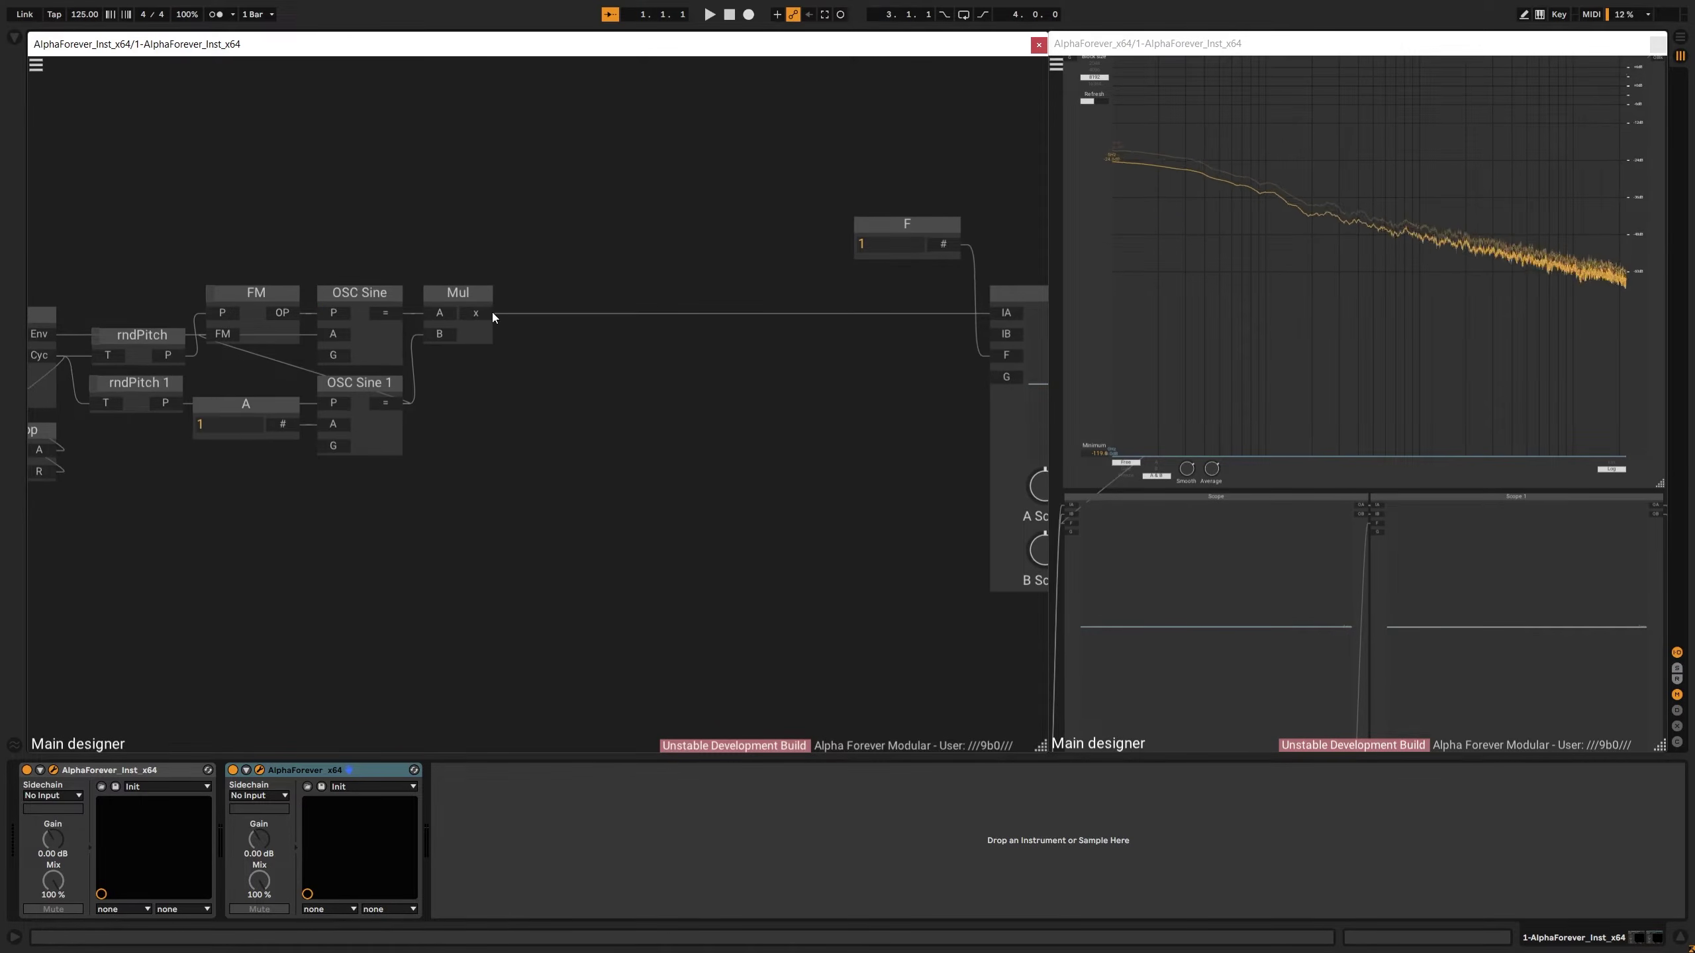
Insert a Filter SVF Modulated after Mul and feed Scope's IA from its OBP output
double_click(493, 312)
type("fil")
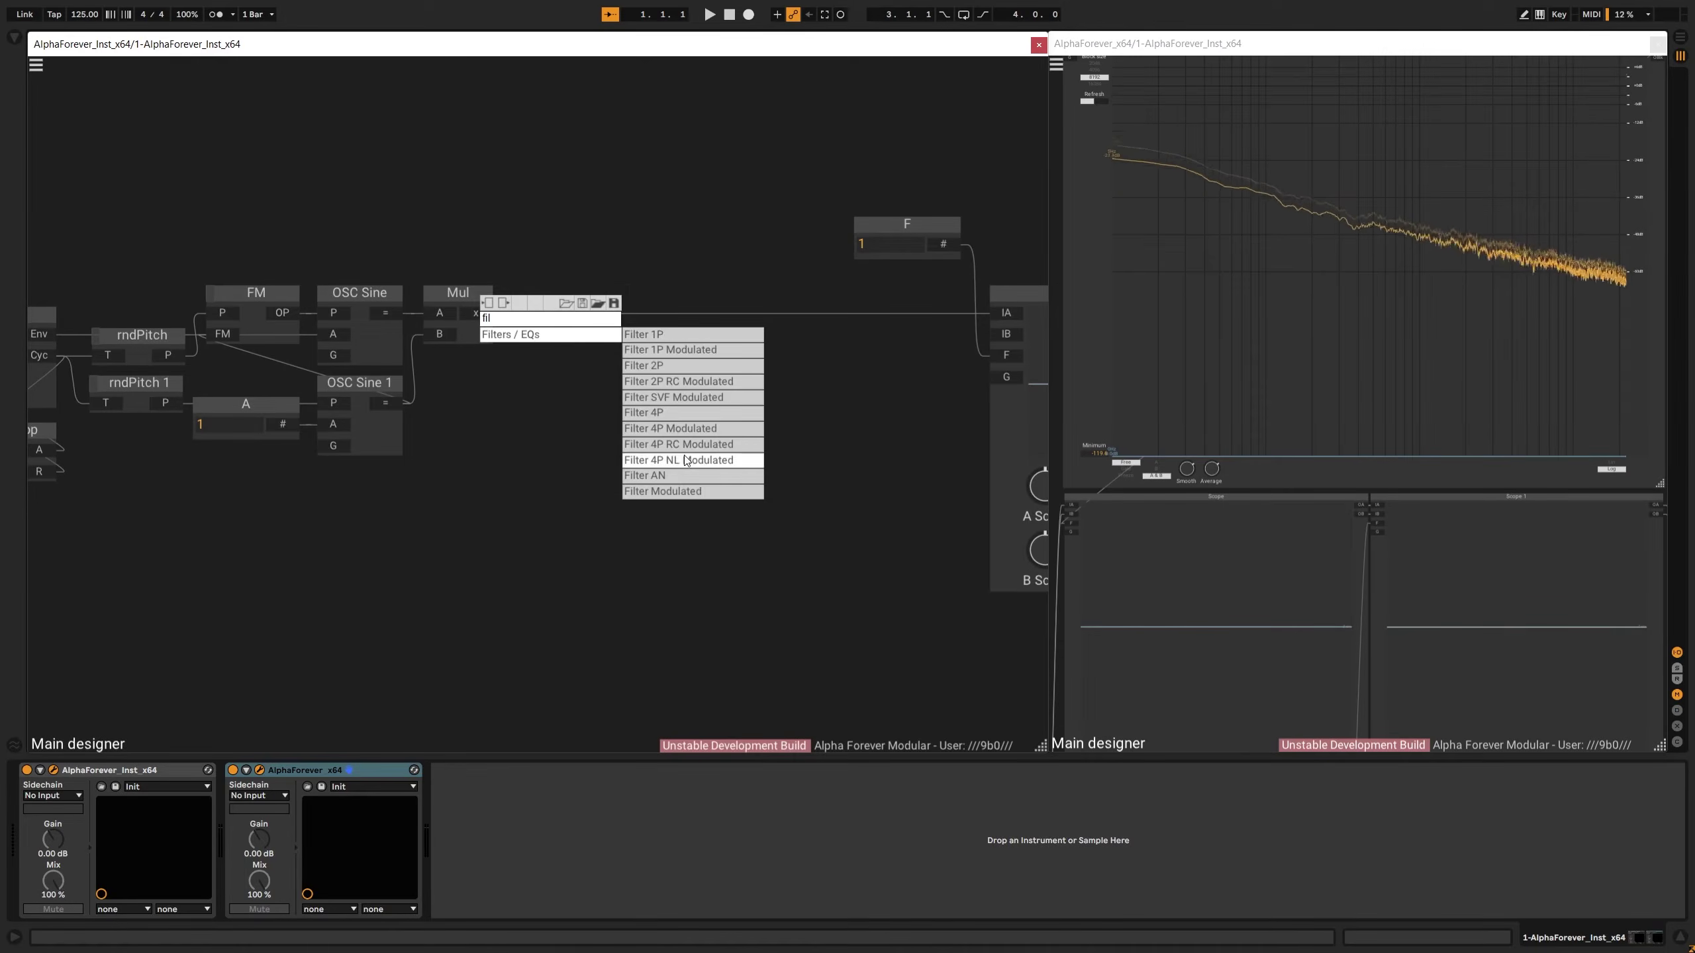
left_click(688, 398)
left_click_drag(683, 291, 642, 300)
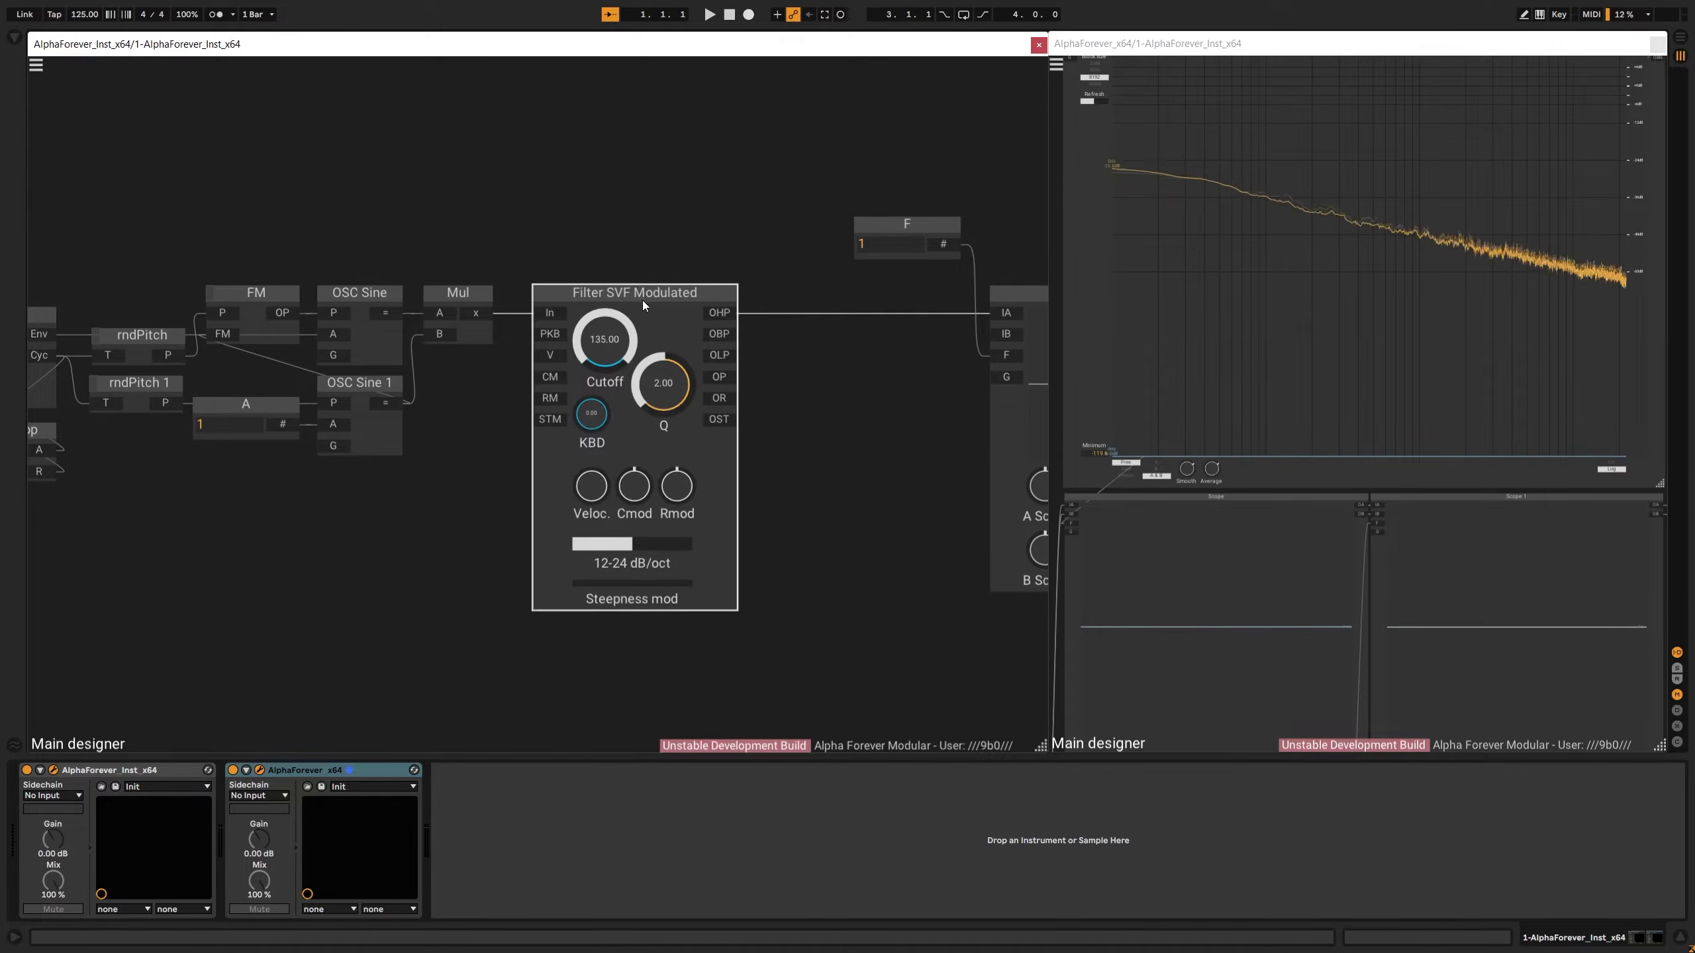
scroll(863, 327, "down", 5)
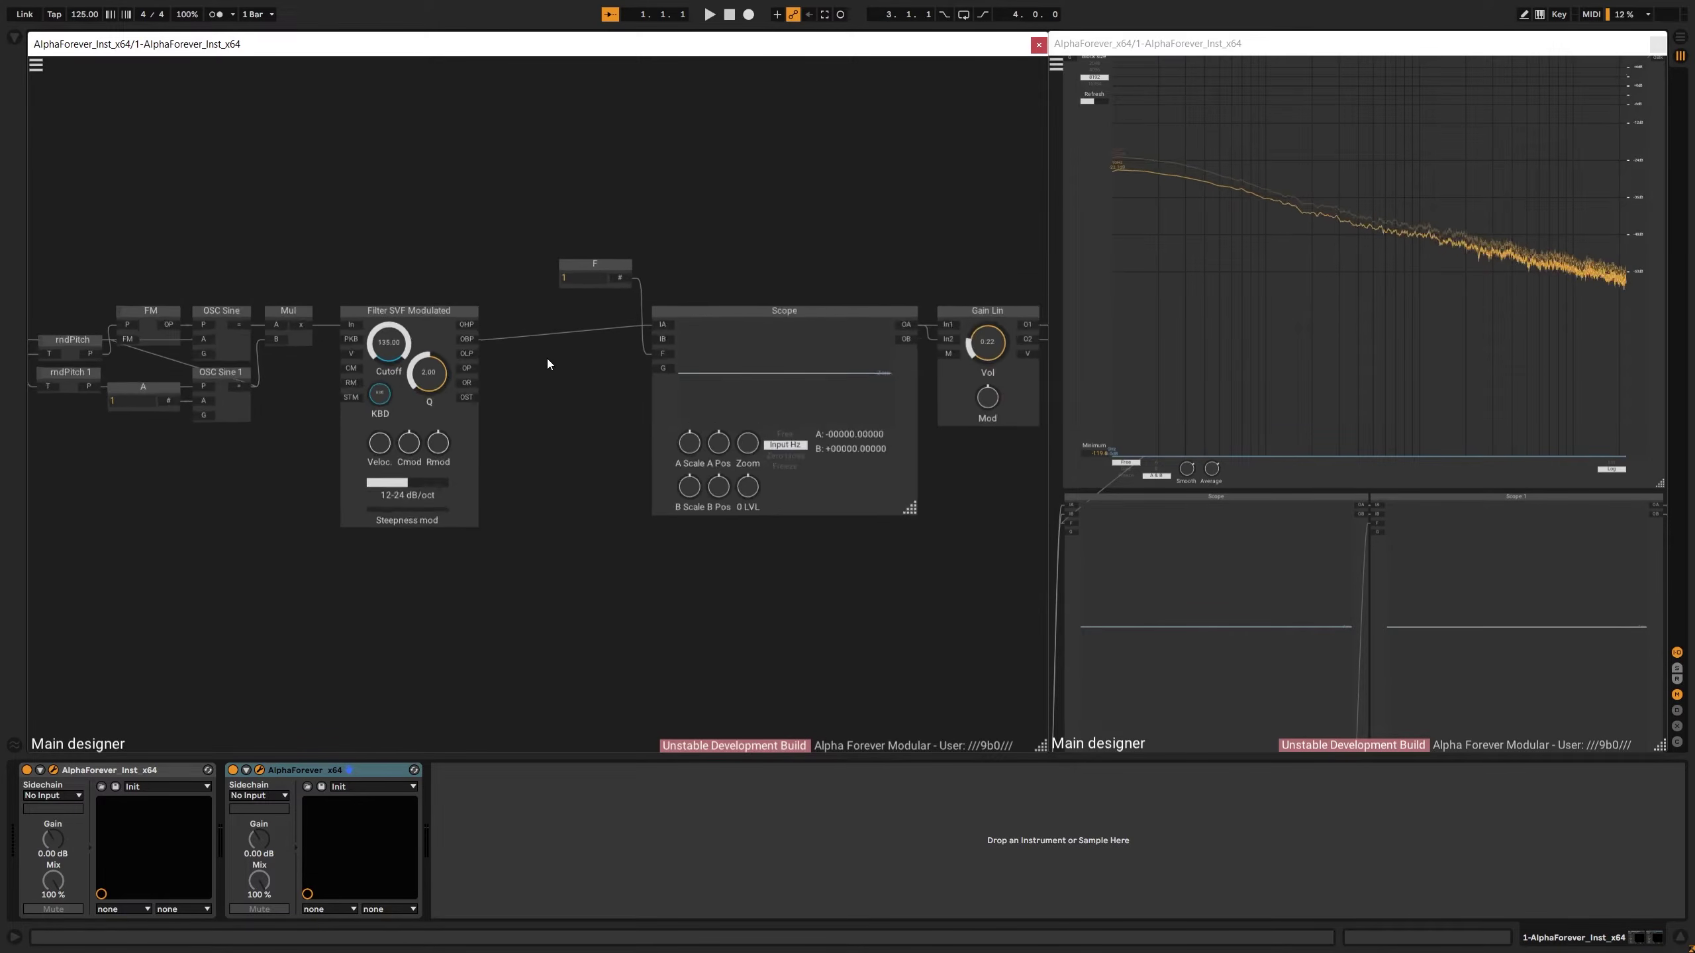
Align F, Scope and Gain Lin so the filter's OBP wire runs straight, and move the filter farther away from Mul
left_click_drag(500, 219, 1348, 680)
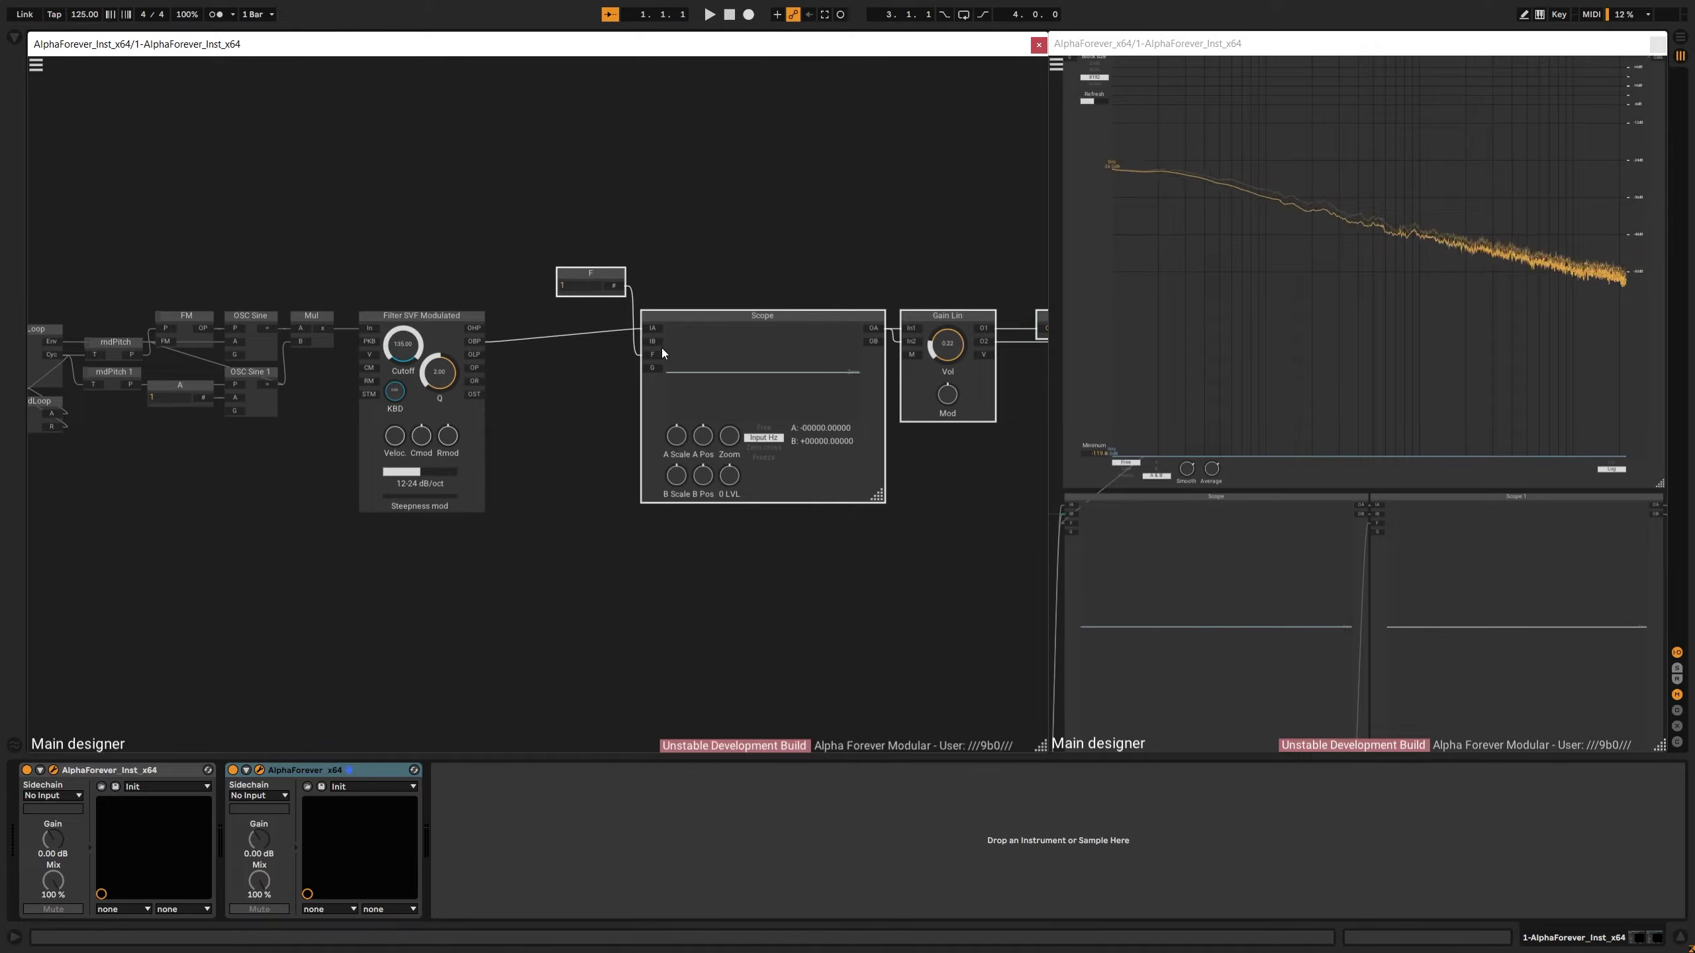
left_click_drag(653, 314, 653, 326)
left_click_drag(899, 279, 721, 262)
left_click_drag(614, 237, 905, 234)
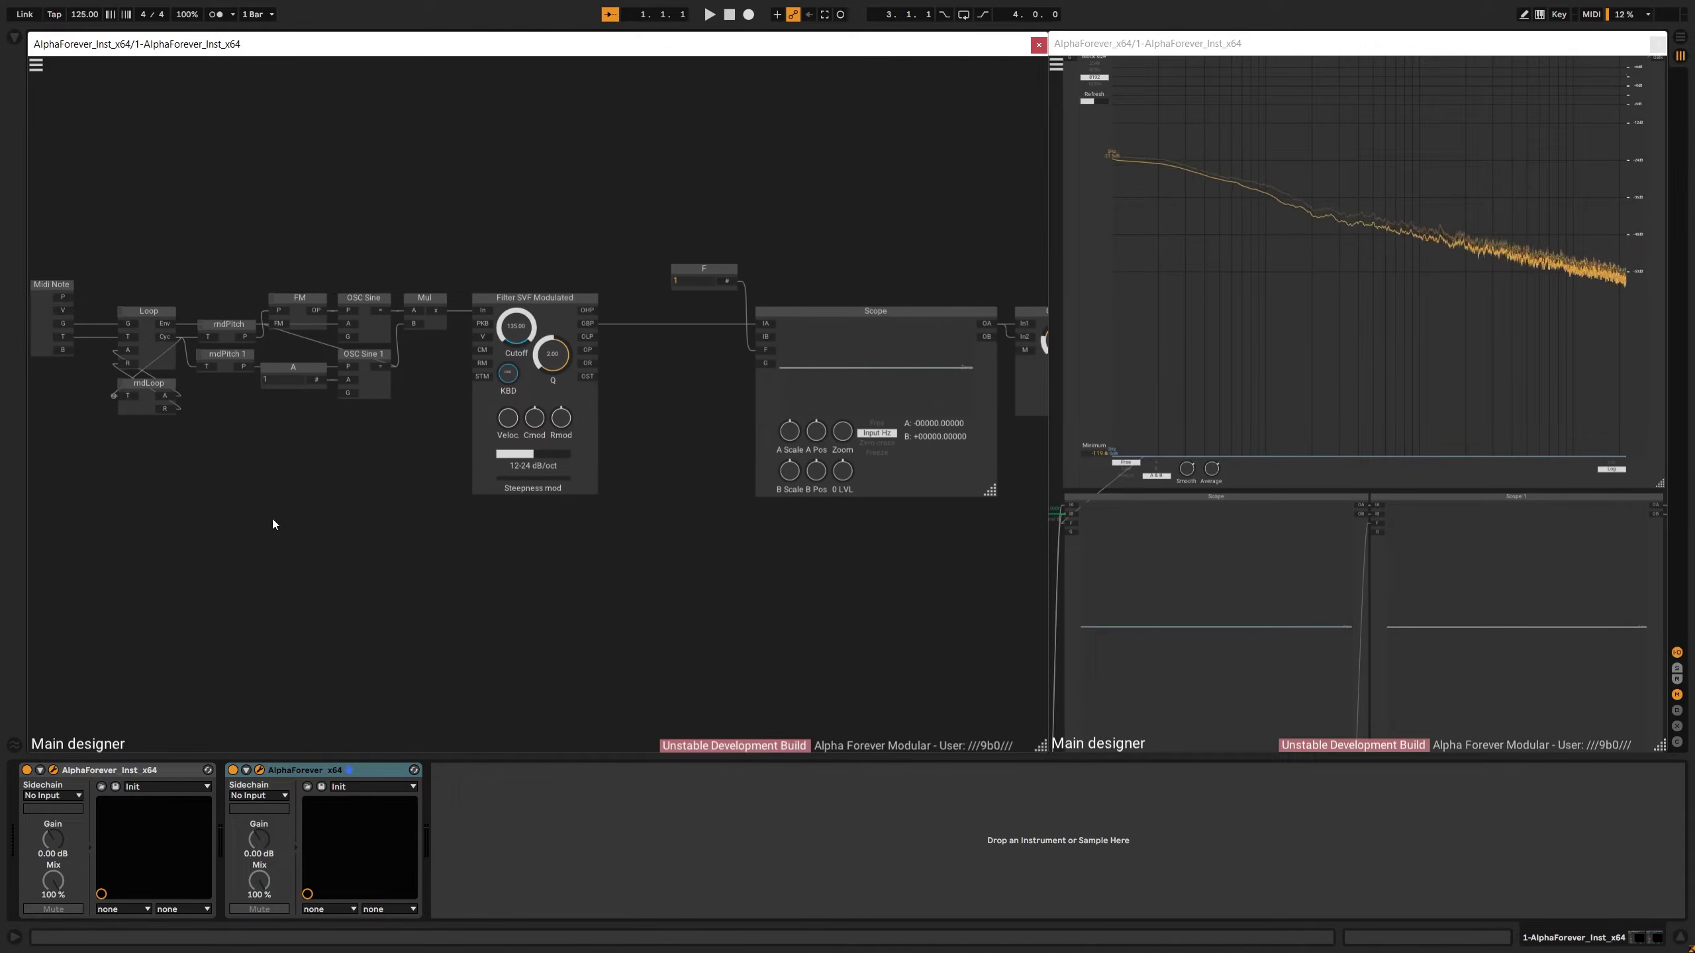
left_click_drag(519, 302, 587, 302)
left_click_drag(468, 370, 572, 411)
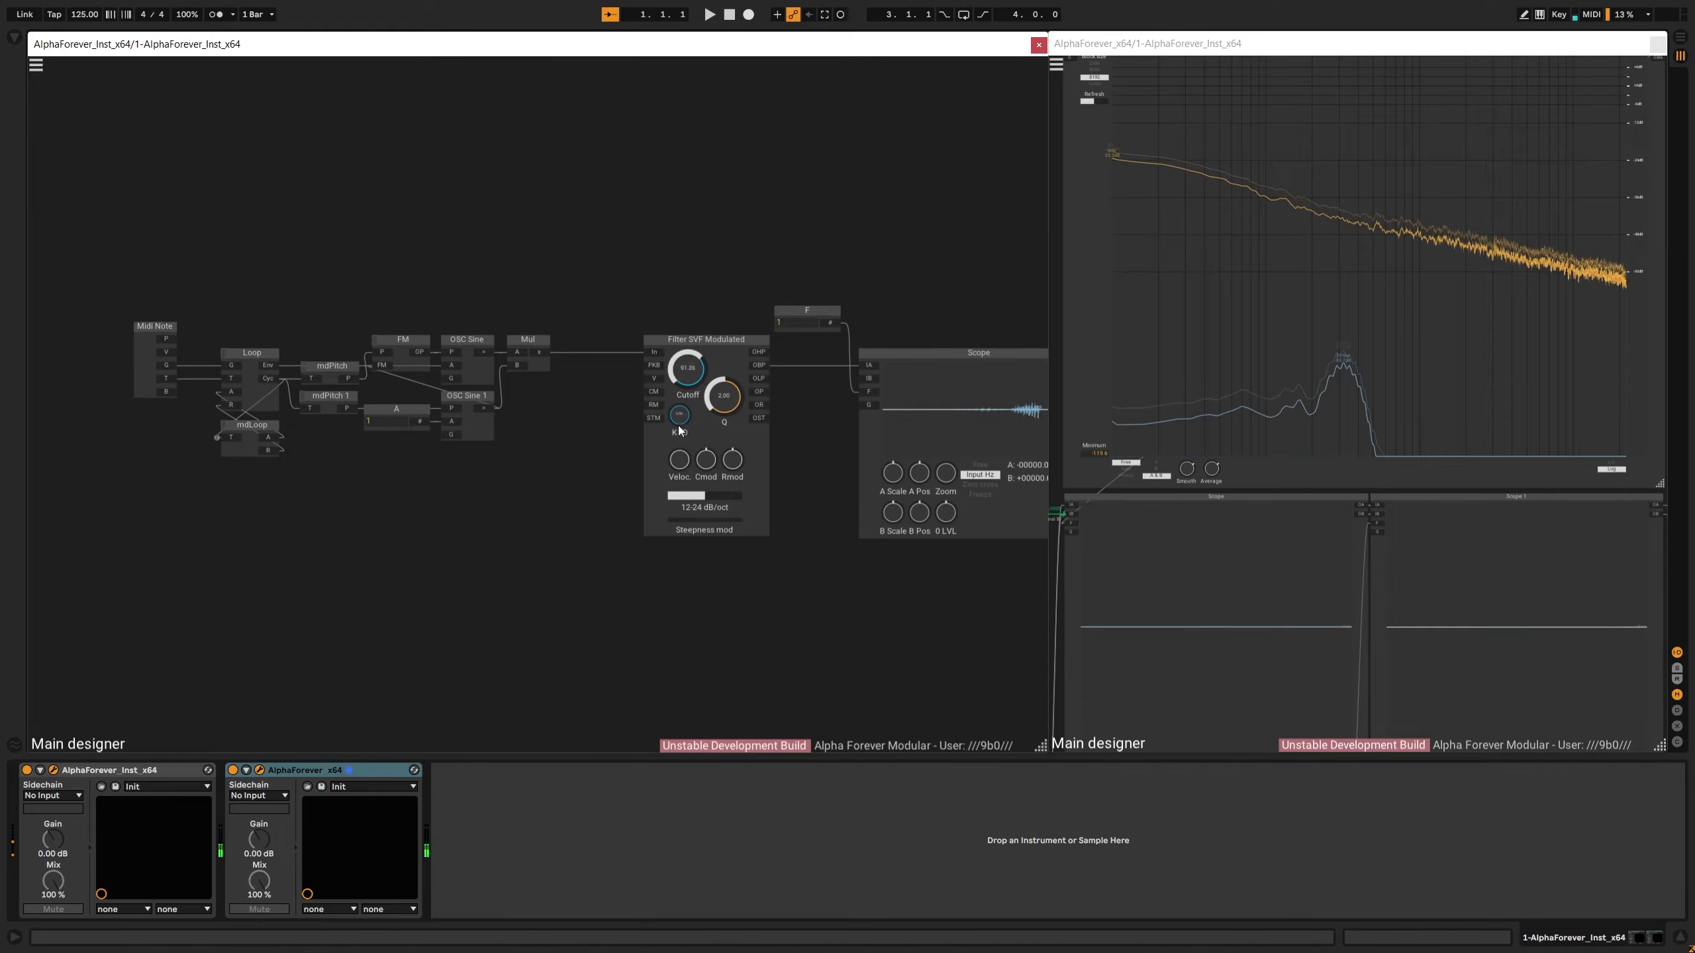
Lower the filter's KBD amount and set its Cutoff to 52.38 and Q to 1.13
left_click_drag(678, 425, 679, 458)
left_click_drag(729, 399, 686, 336)
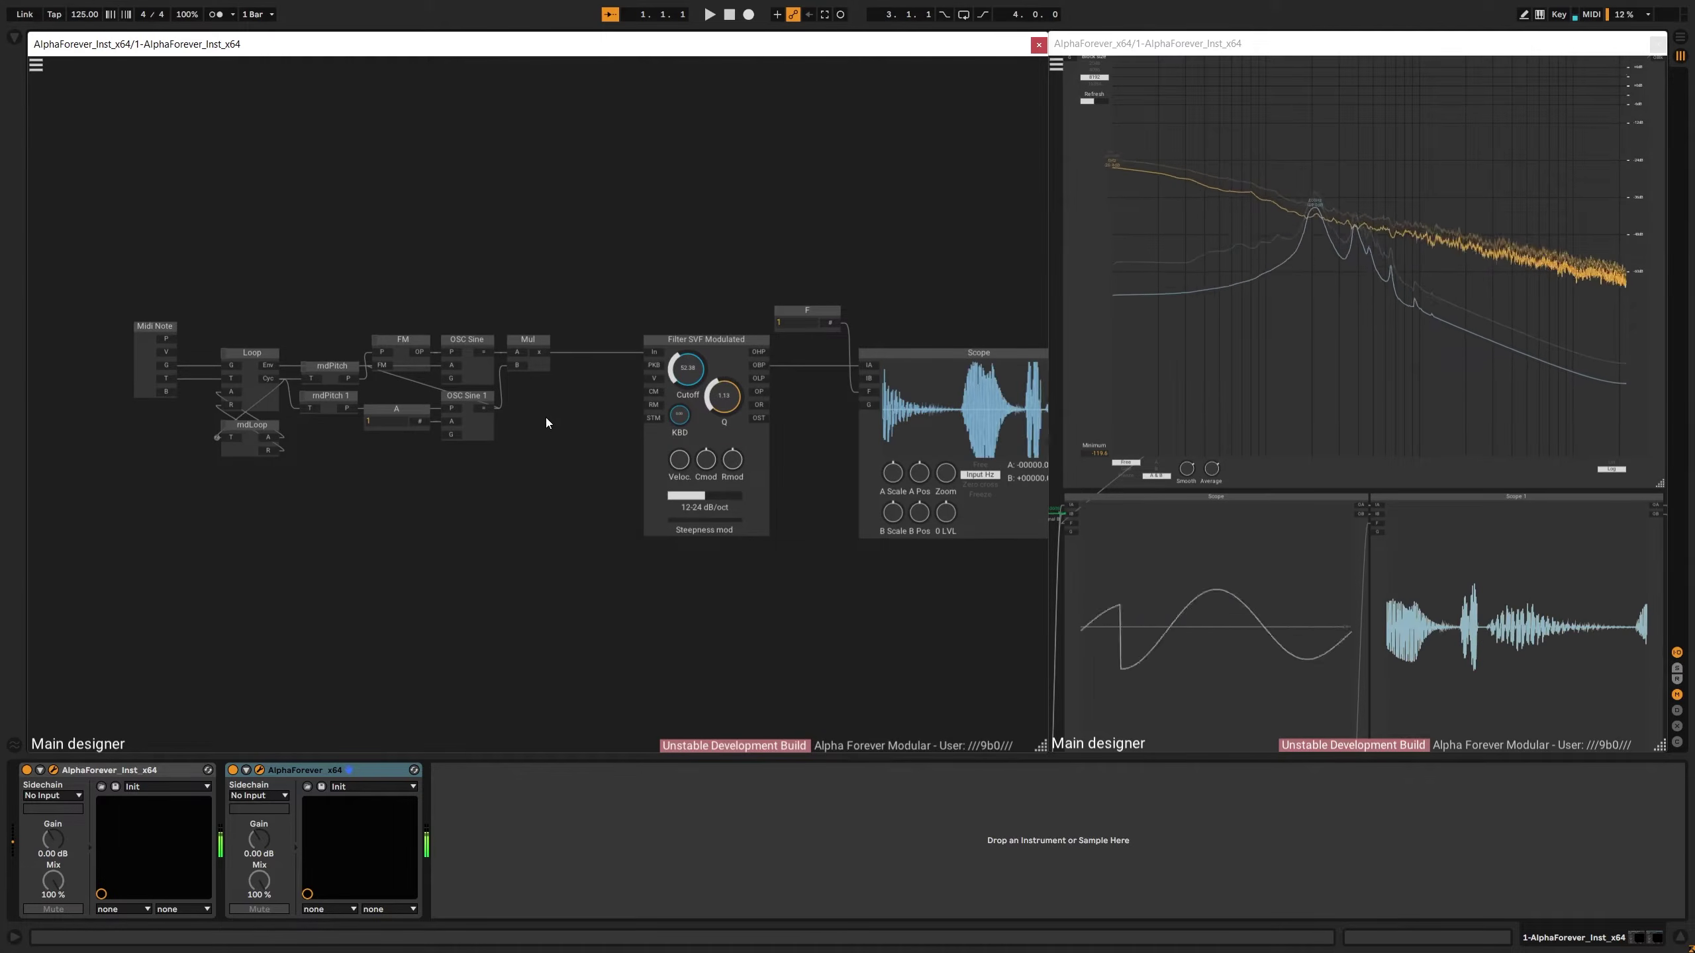
Duplicate Loop beneath rndLoop and connect Midi Note's G and T outputs to the copy's G and T inputs
scroll(348, 501, "up", 2)
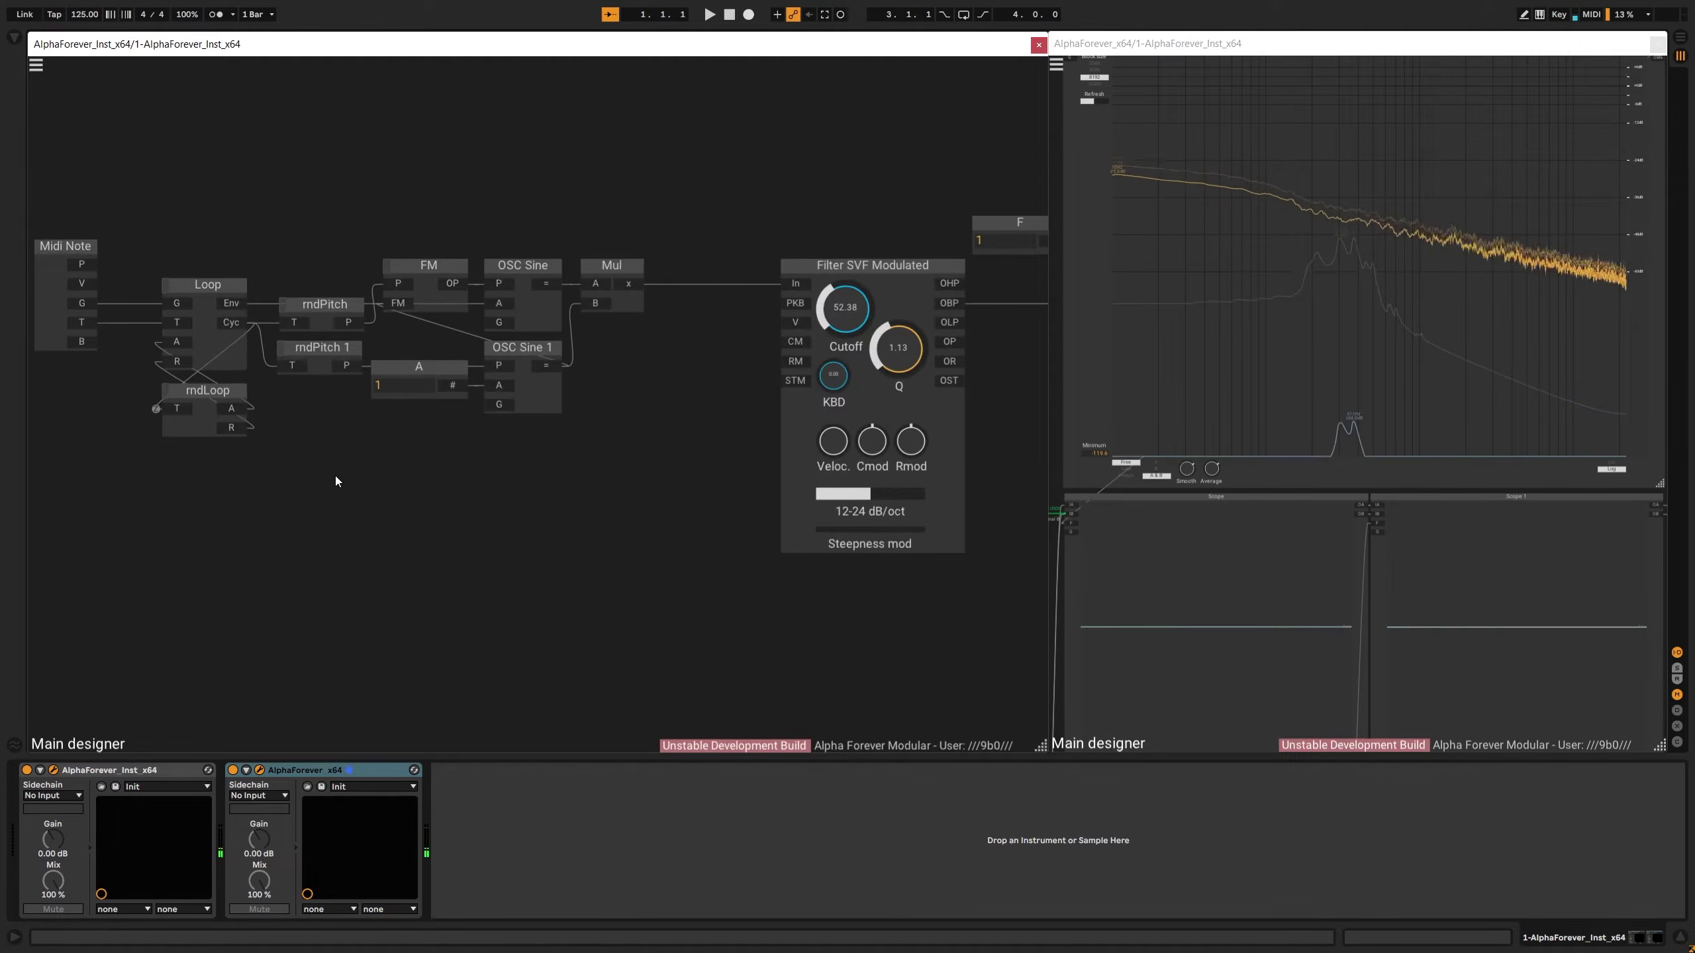
left_click_drag(252, 382, 414, 446)
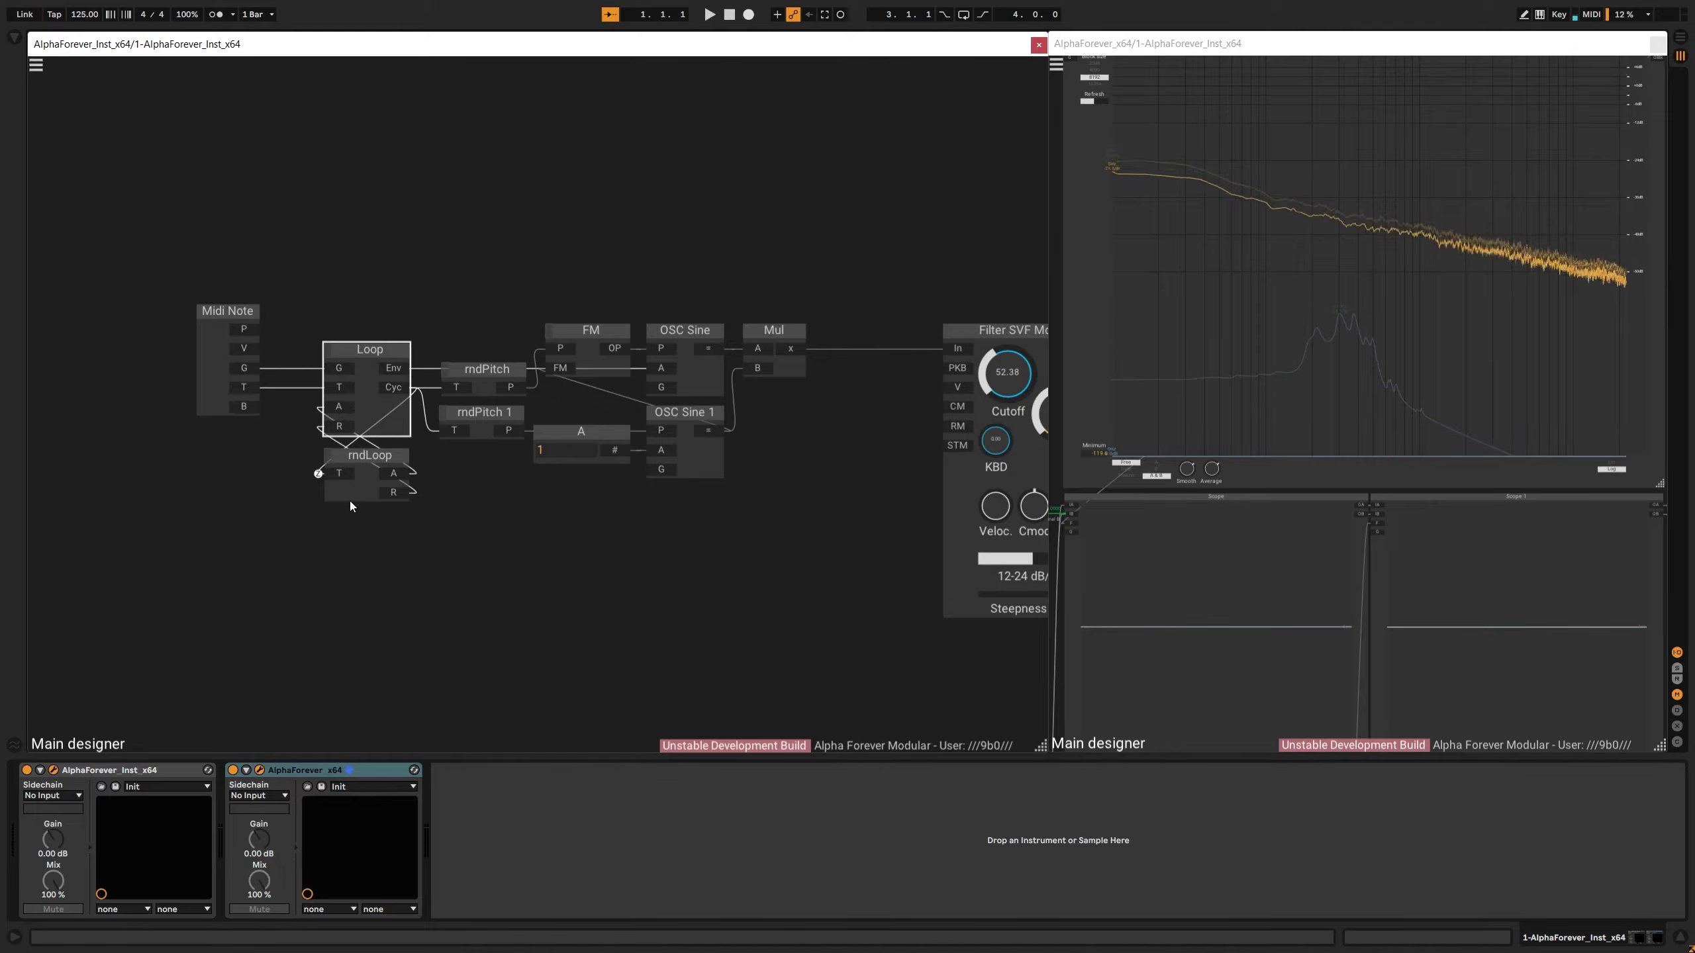
key("ctrl+v")
key("l")
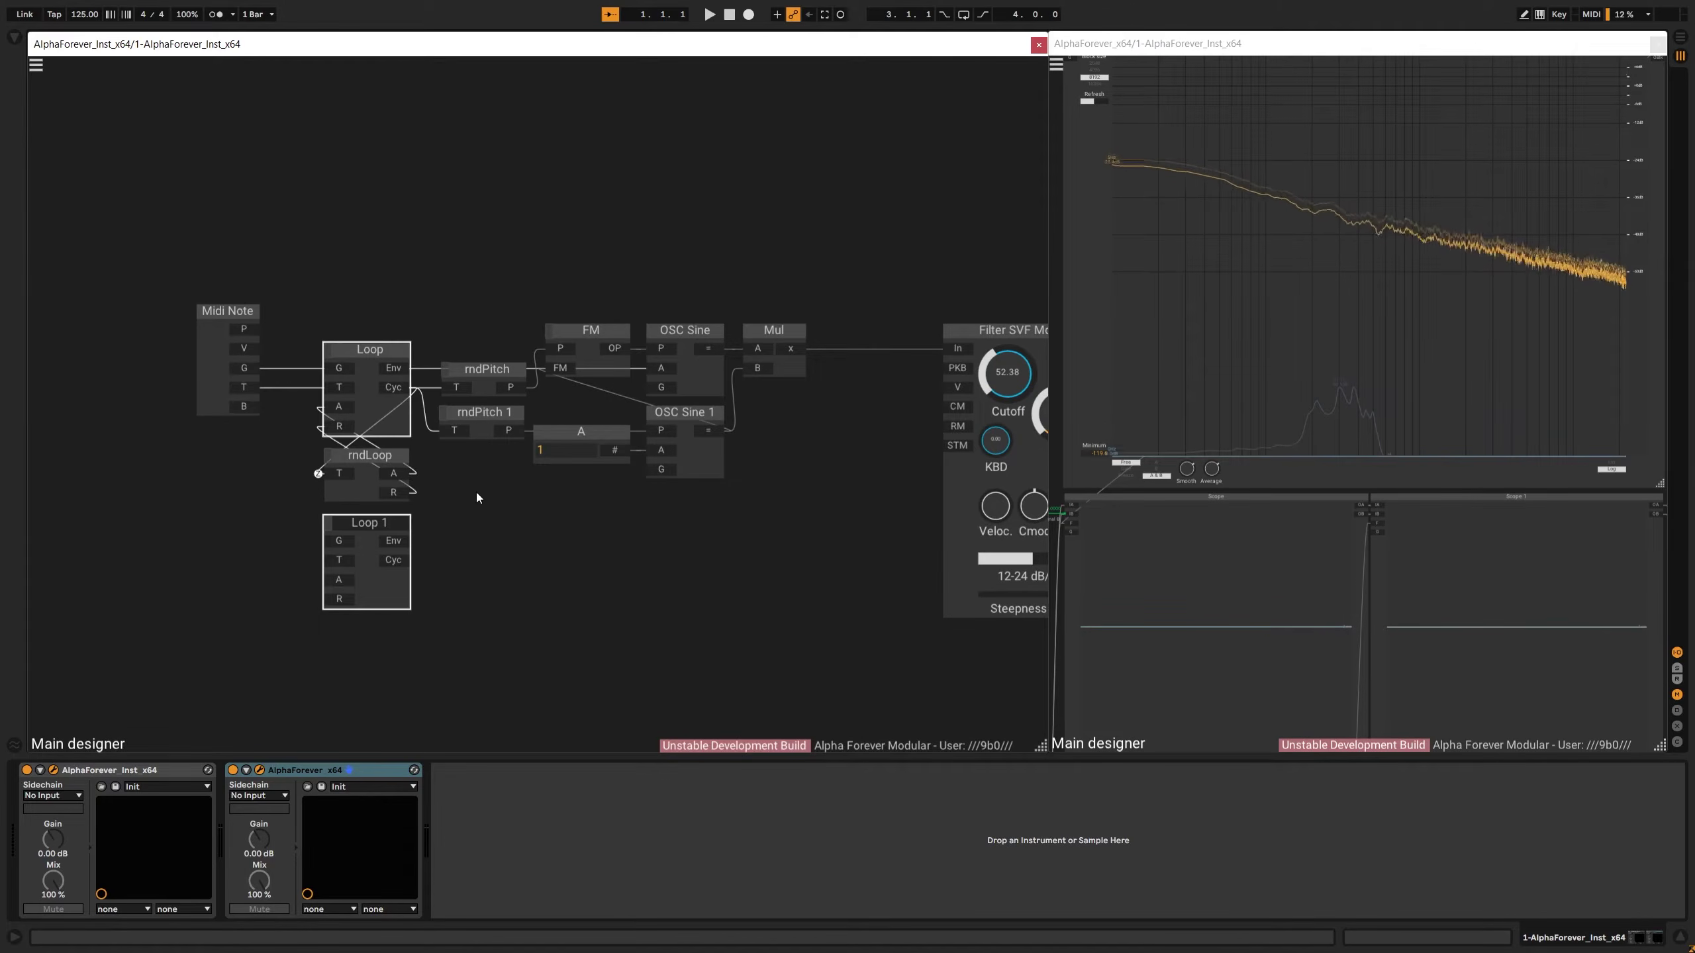
left_click(477, 495)
left_click_drag(328, 534, 334, 541)
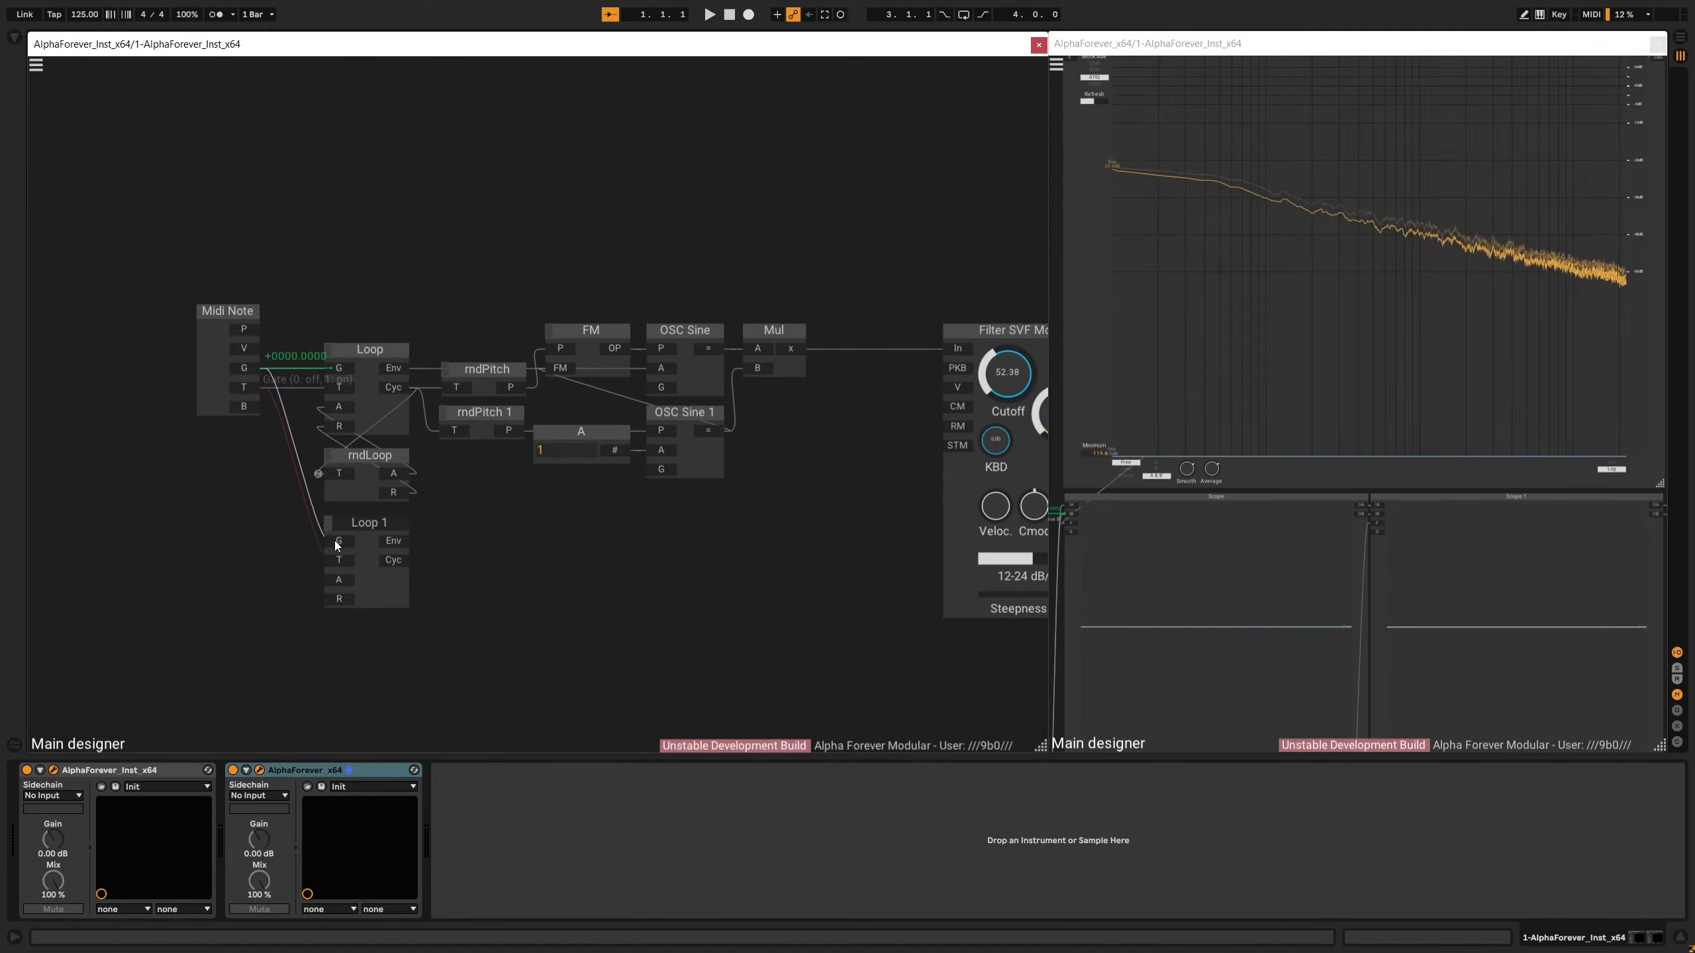
scroll(441, 566, "down", 1)
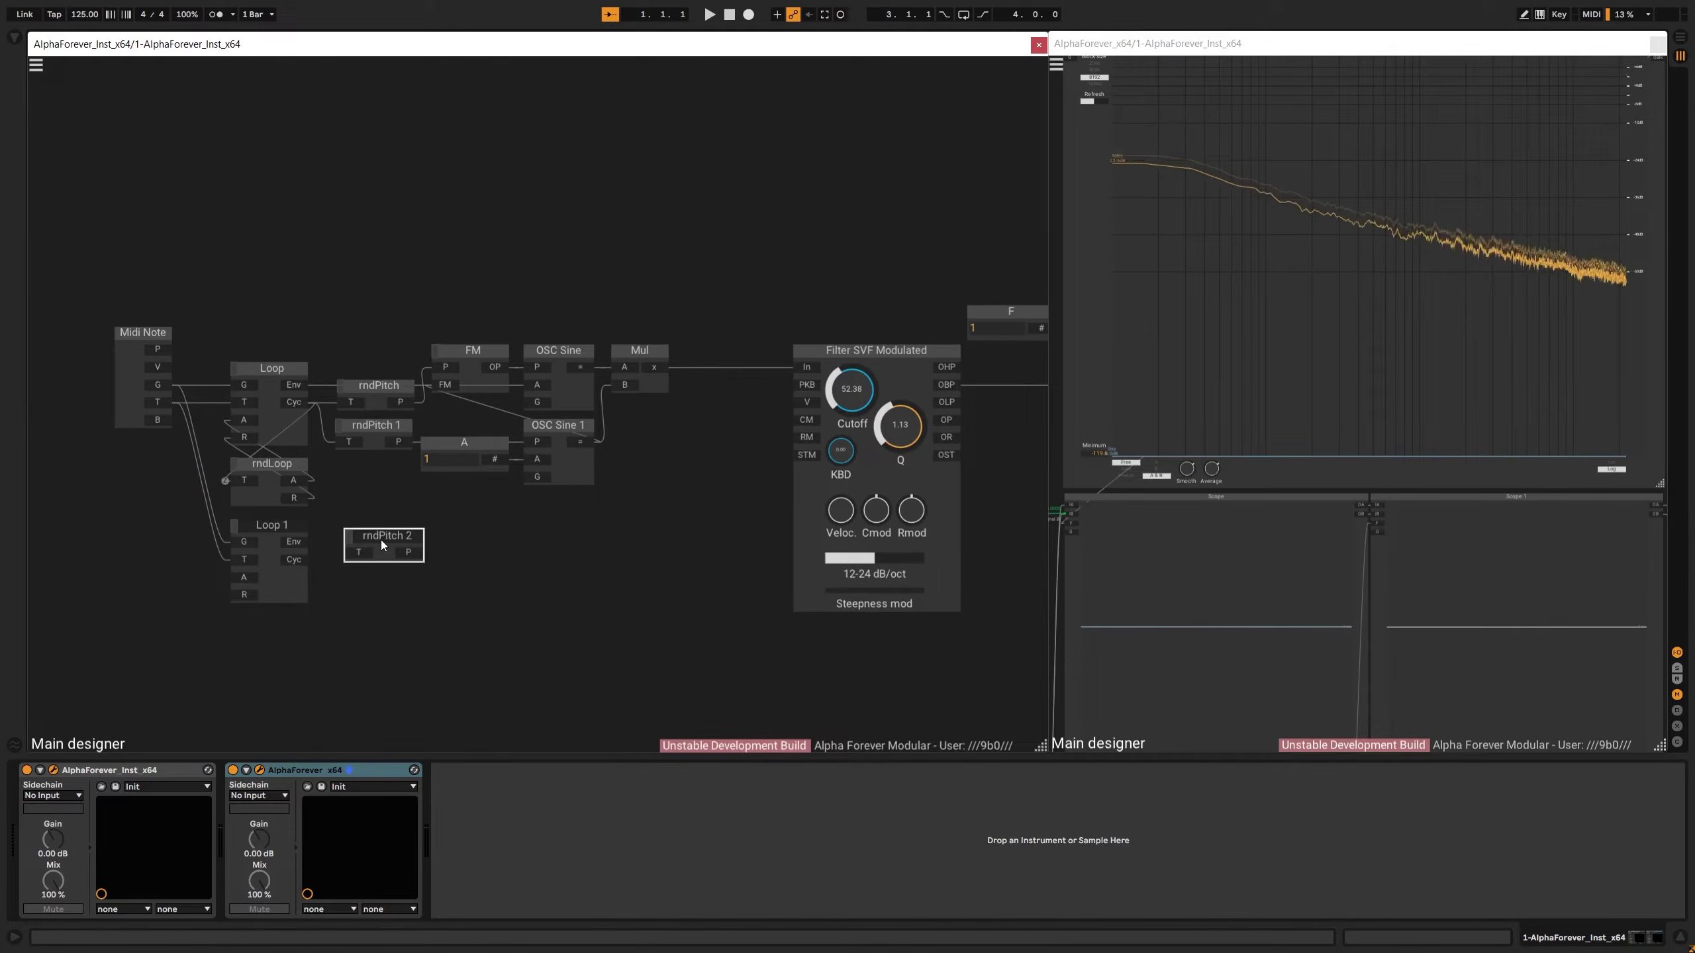
Insert a Re-scaler GUI with output range 0 to 150 between Loop 1's Env and the filter's CM input, and set Cutoff to 30.78
right_click(292, 544)
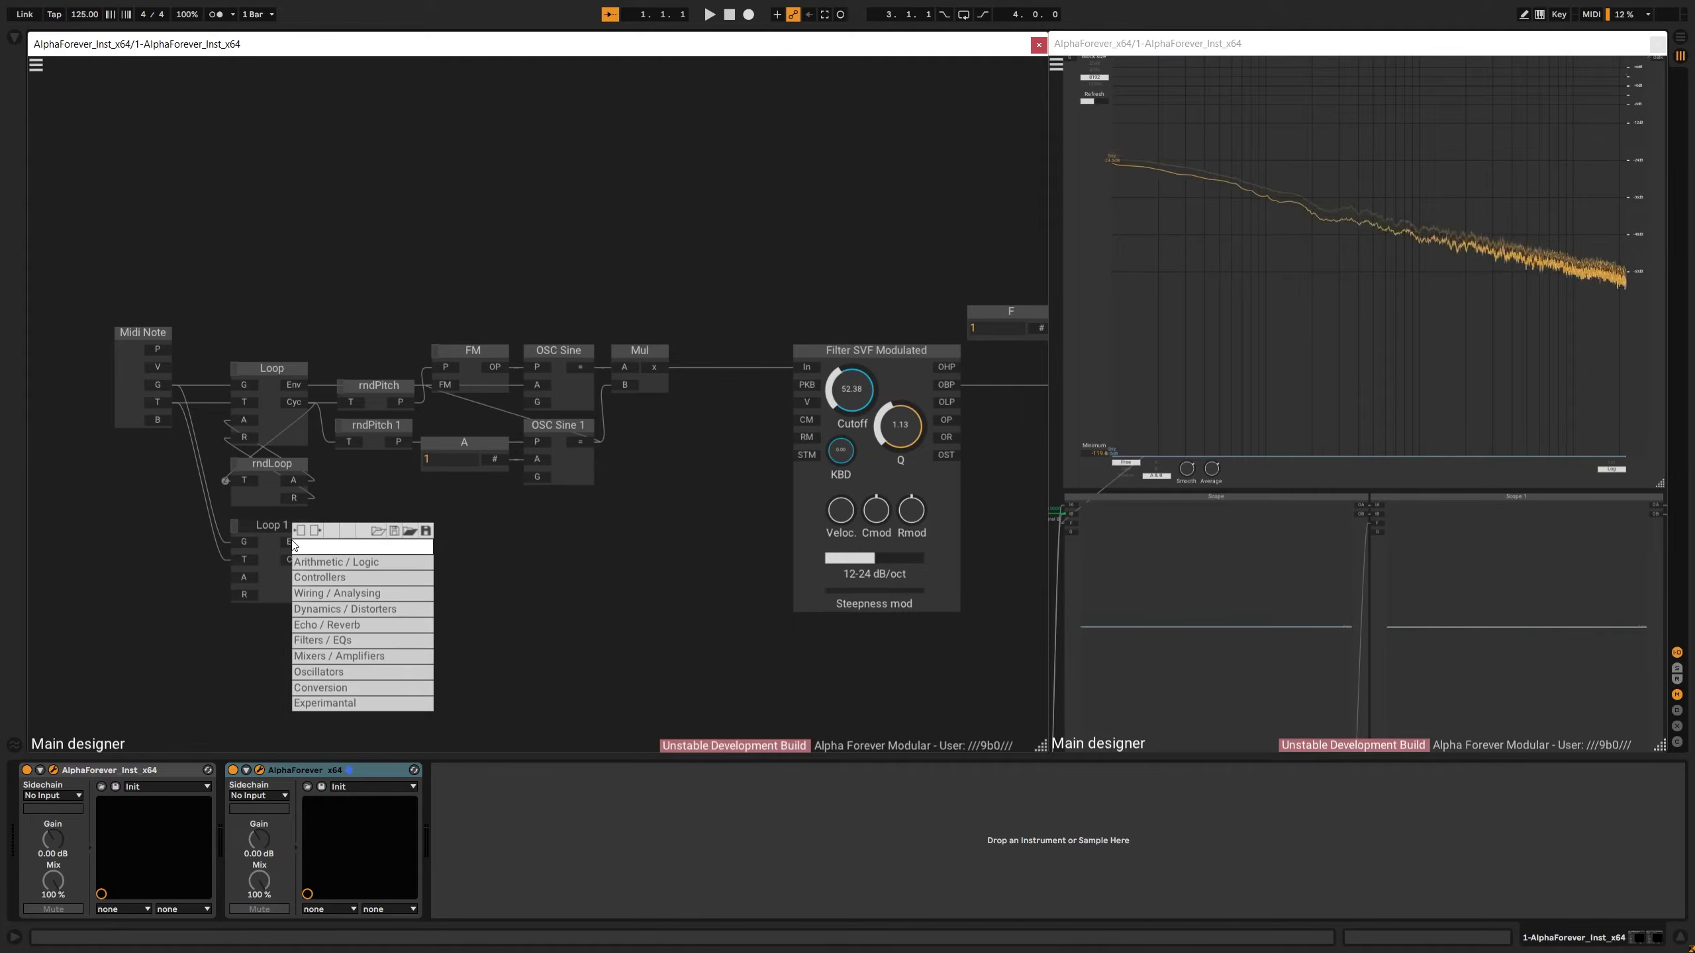
type("resc")
left_click(454, 576)
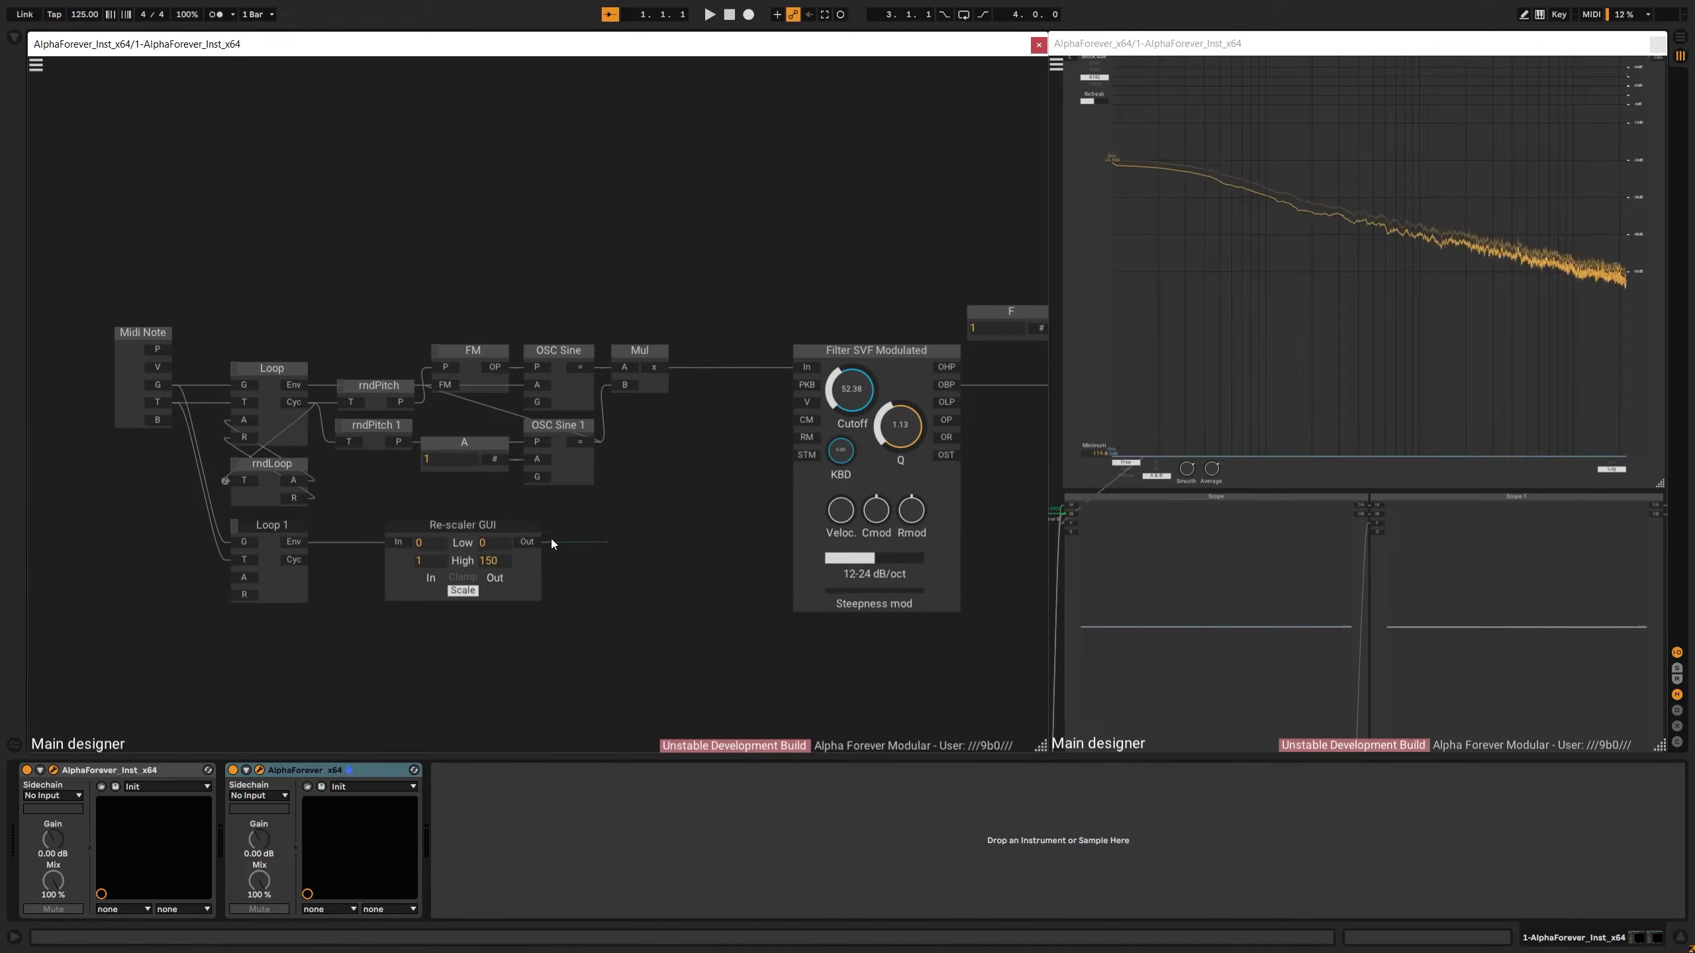
left_click_drag(807, 422, 806, 420)
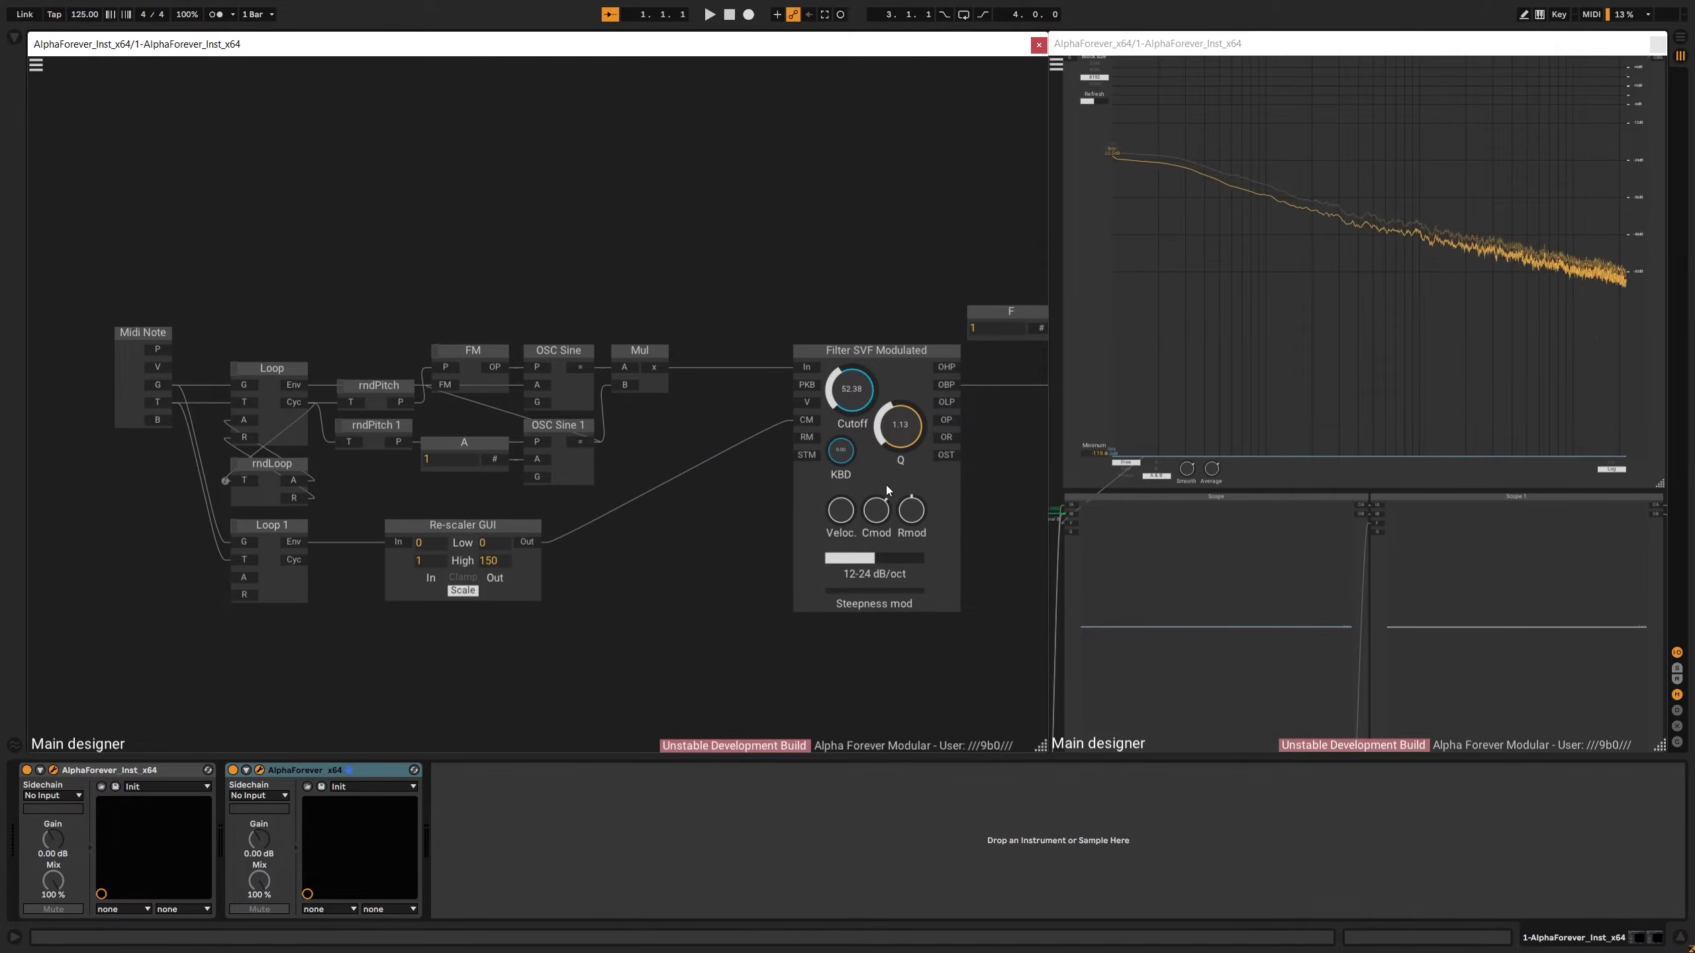
left_click_drag(698, 523, 575, 525)
left_click_drag(731, 396, 735, 452)
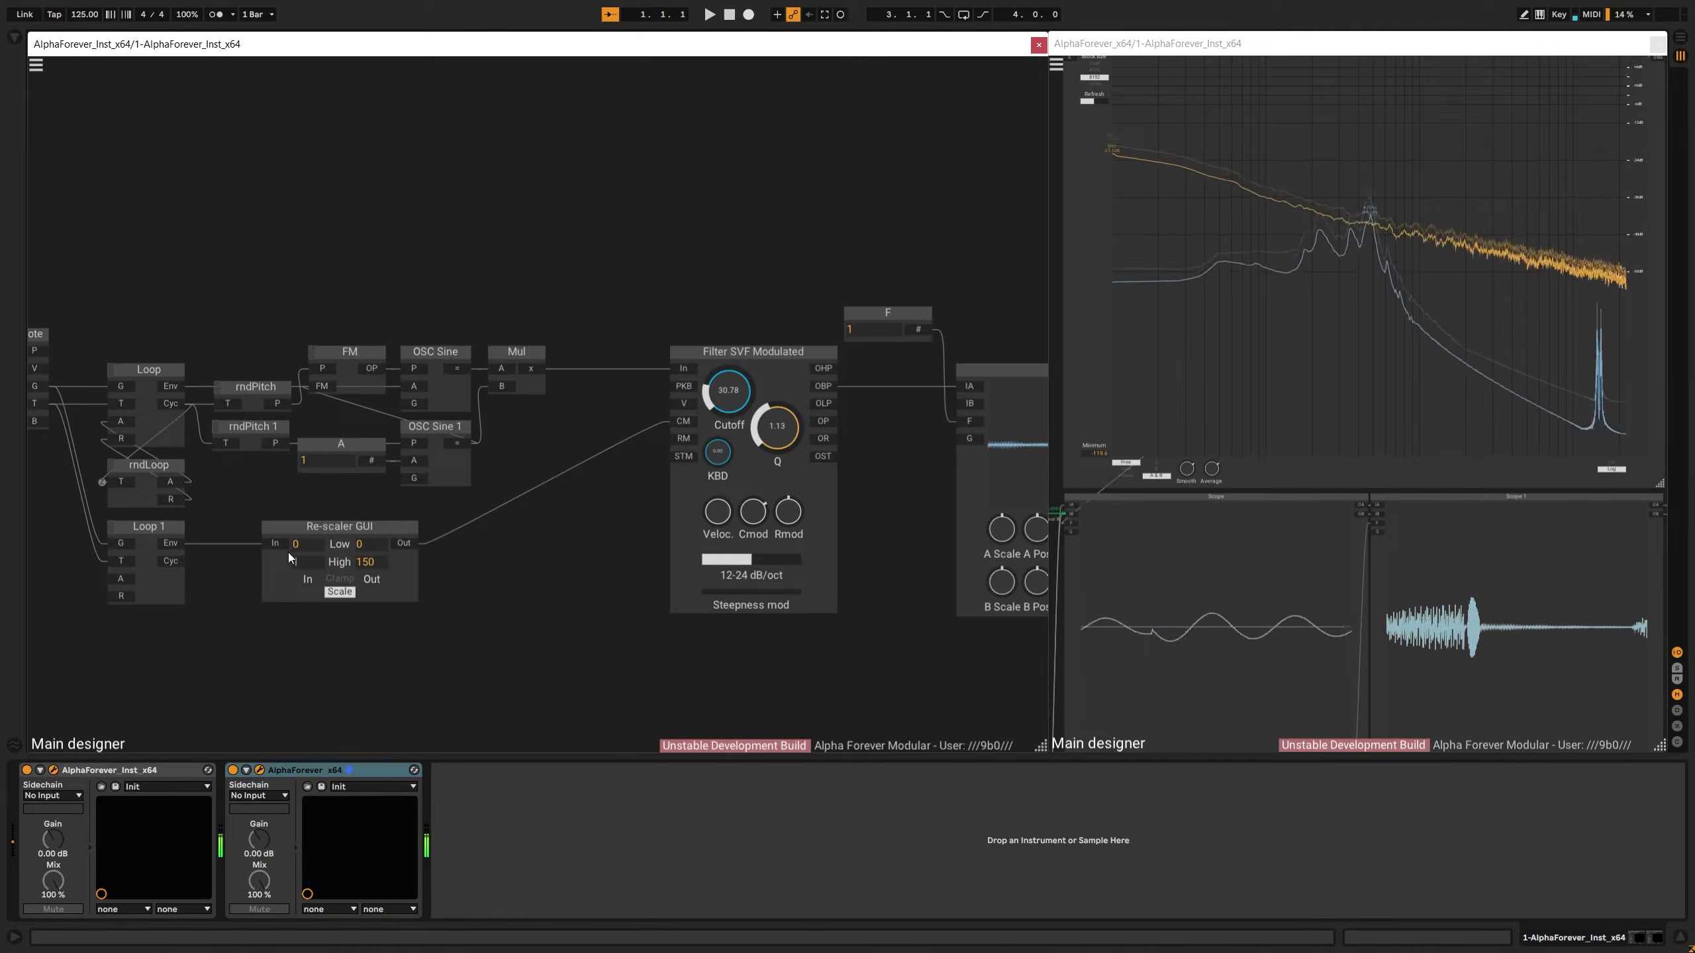
Duplicate rndLoop and place the copy just beneath Loop 1
left_click_drag(246, 554, 371, 558)
left_click_drag(299, 489, 284, 533)
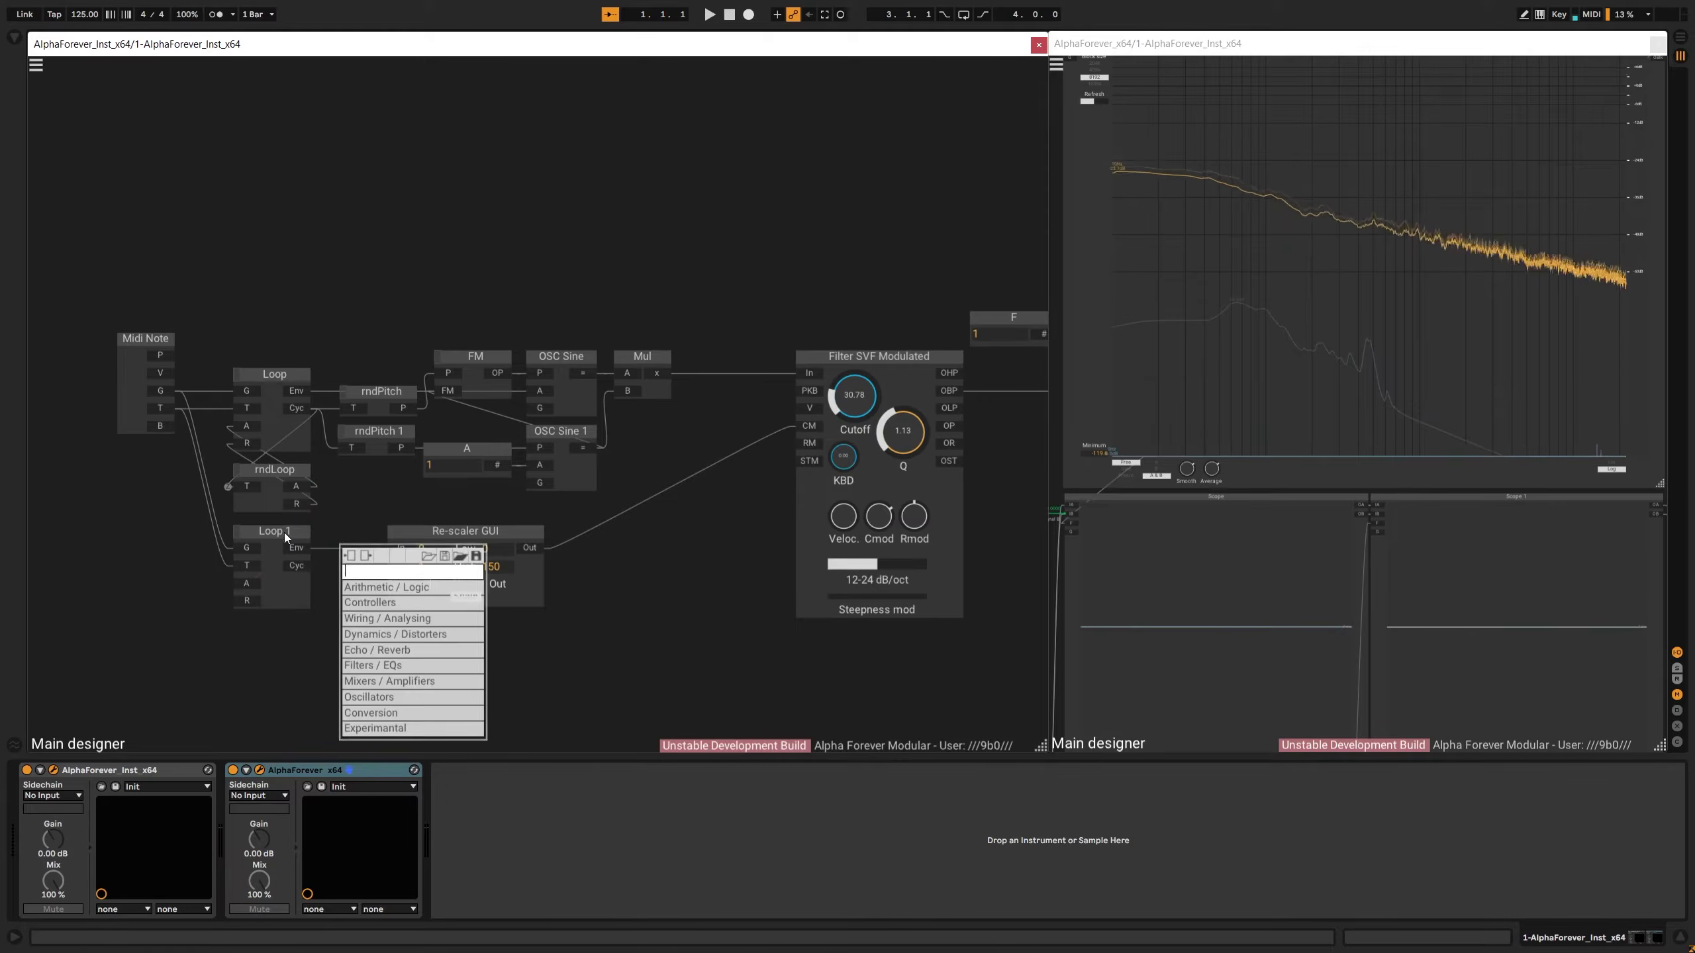
left_click(283, 533)
key("ctrl+v")
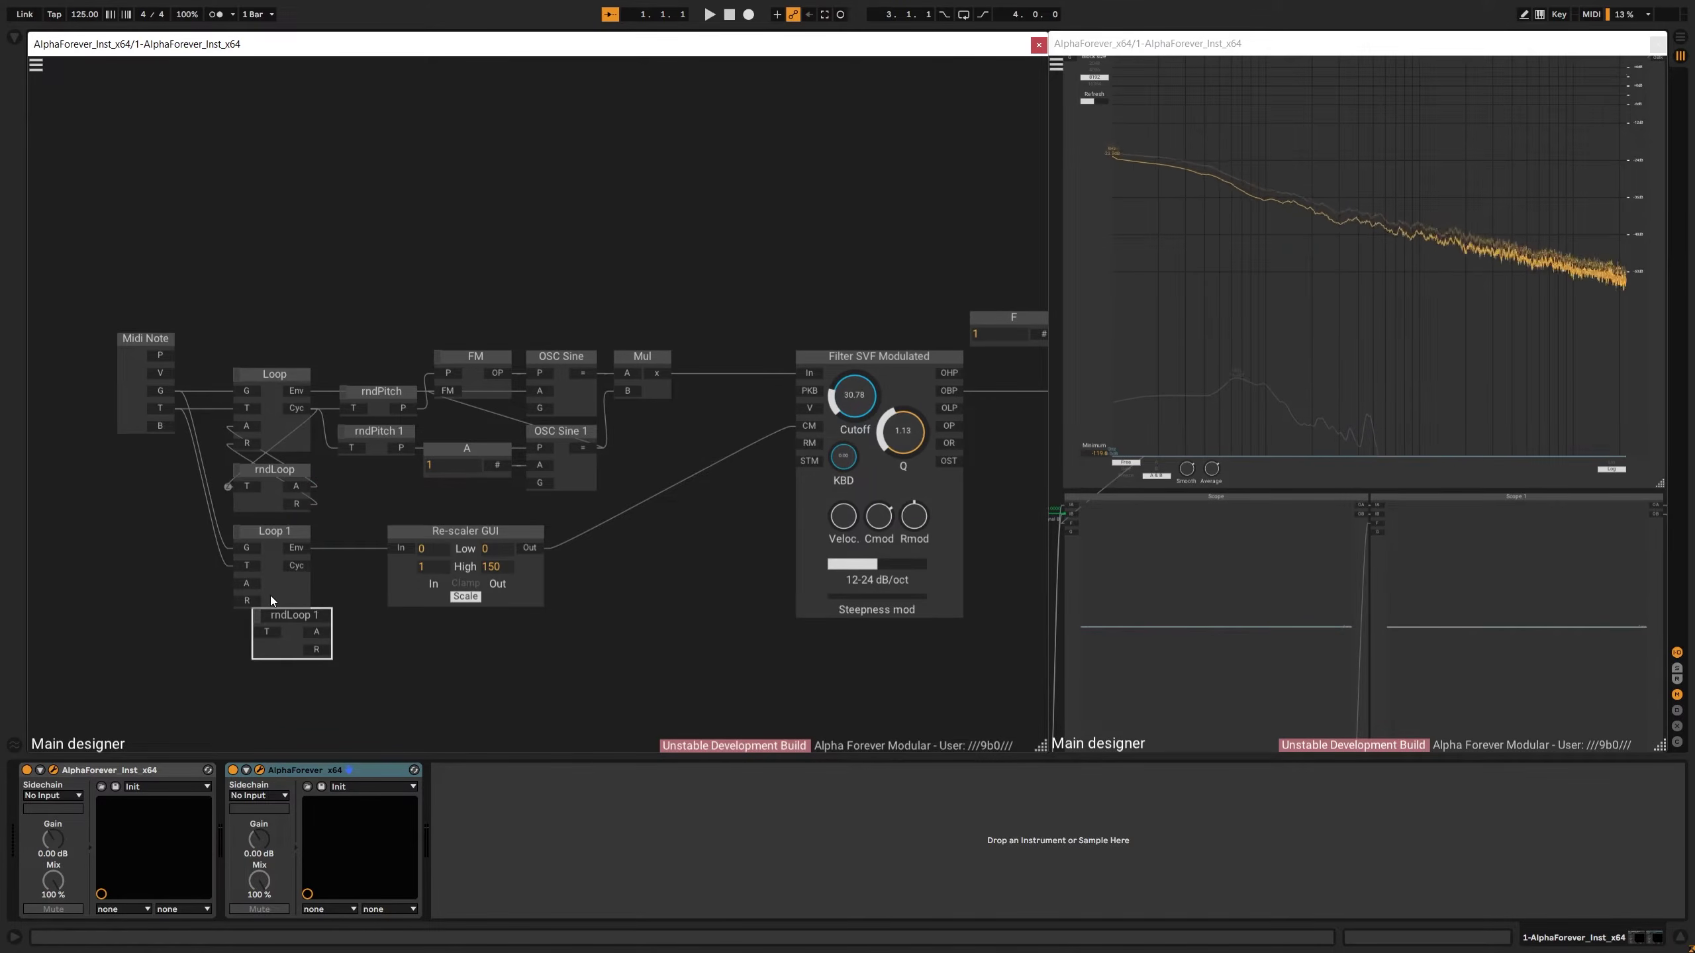
Wire rndLoop 1's A and R outputs and its trigger to Loop 1 and place it directly below Loop 1
left_click(271, 593, "shift")
key("v")
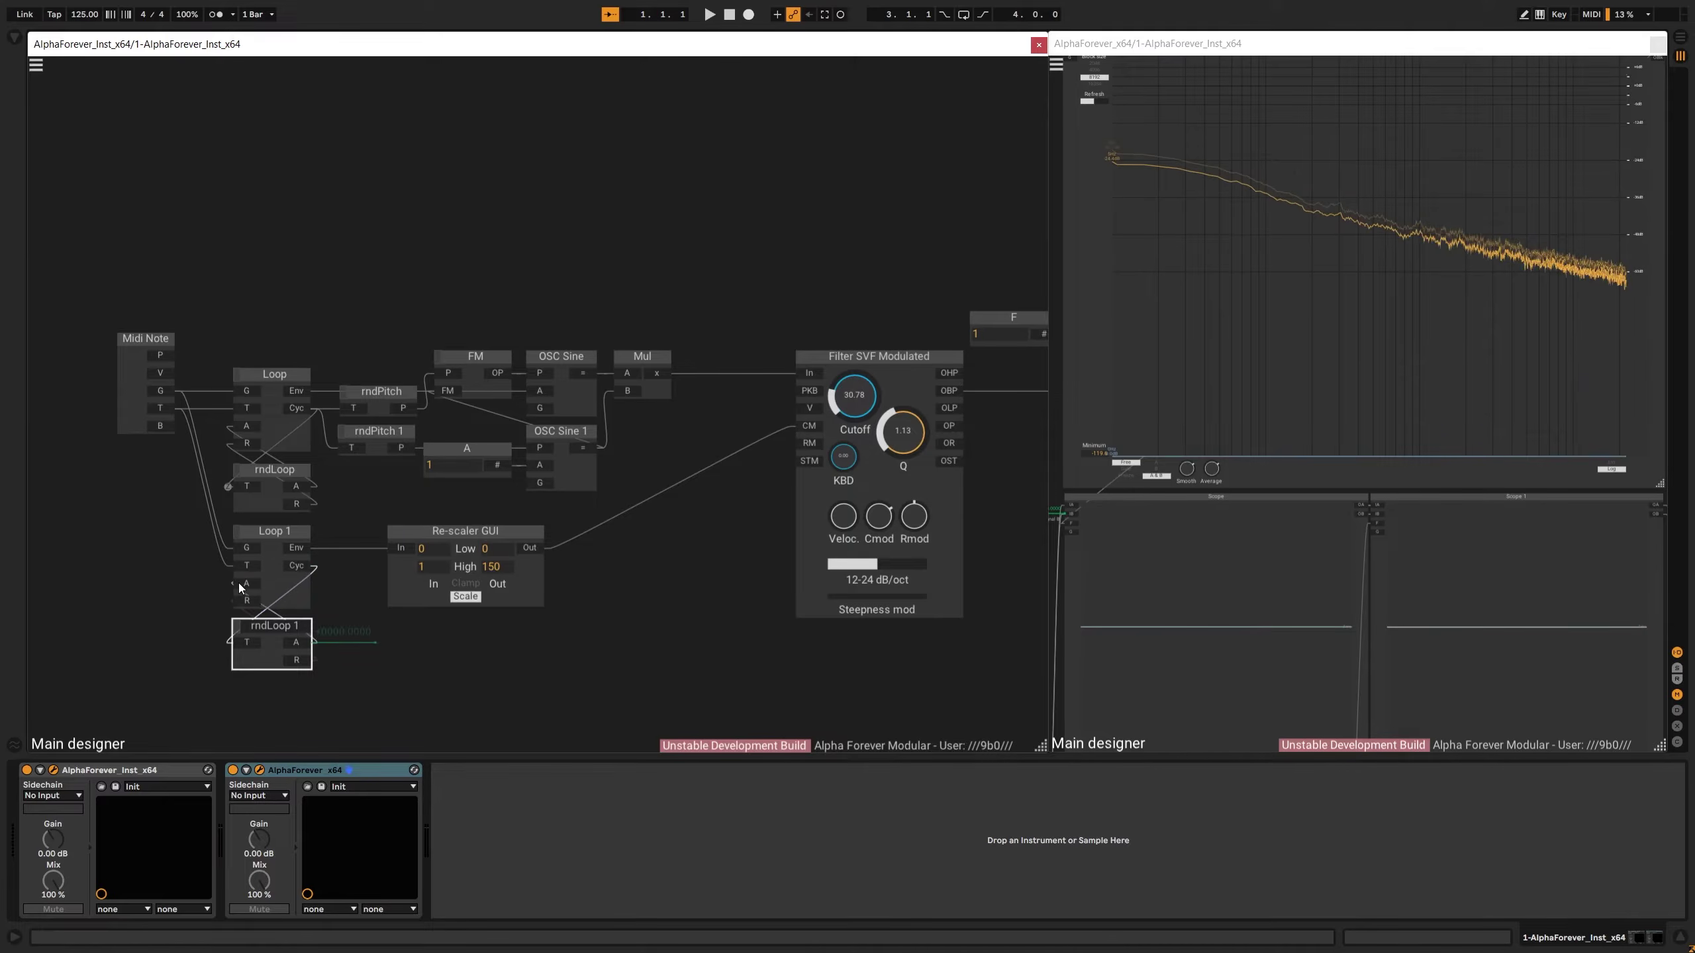
left_click_drag(344, 598, 281, 619)
scroll(278, 619, "down", 2)
left_click_drag(501, 643, 347, 626)
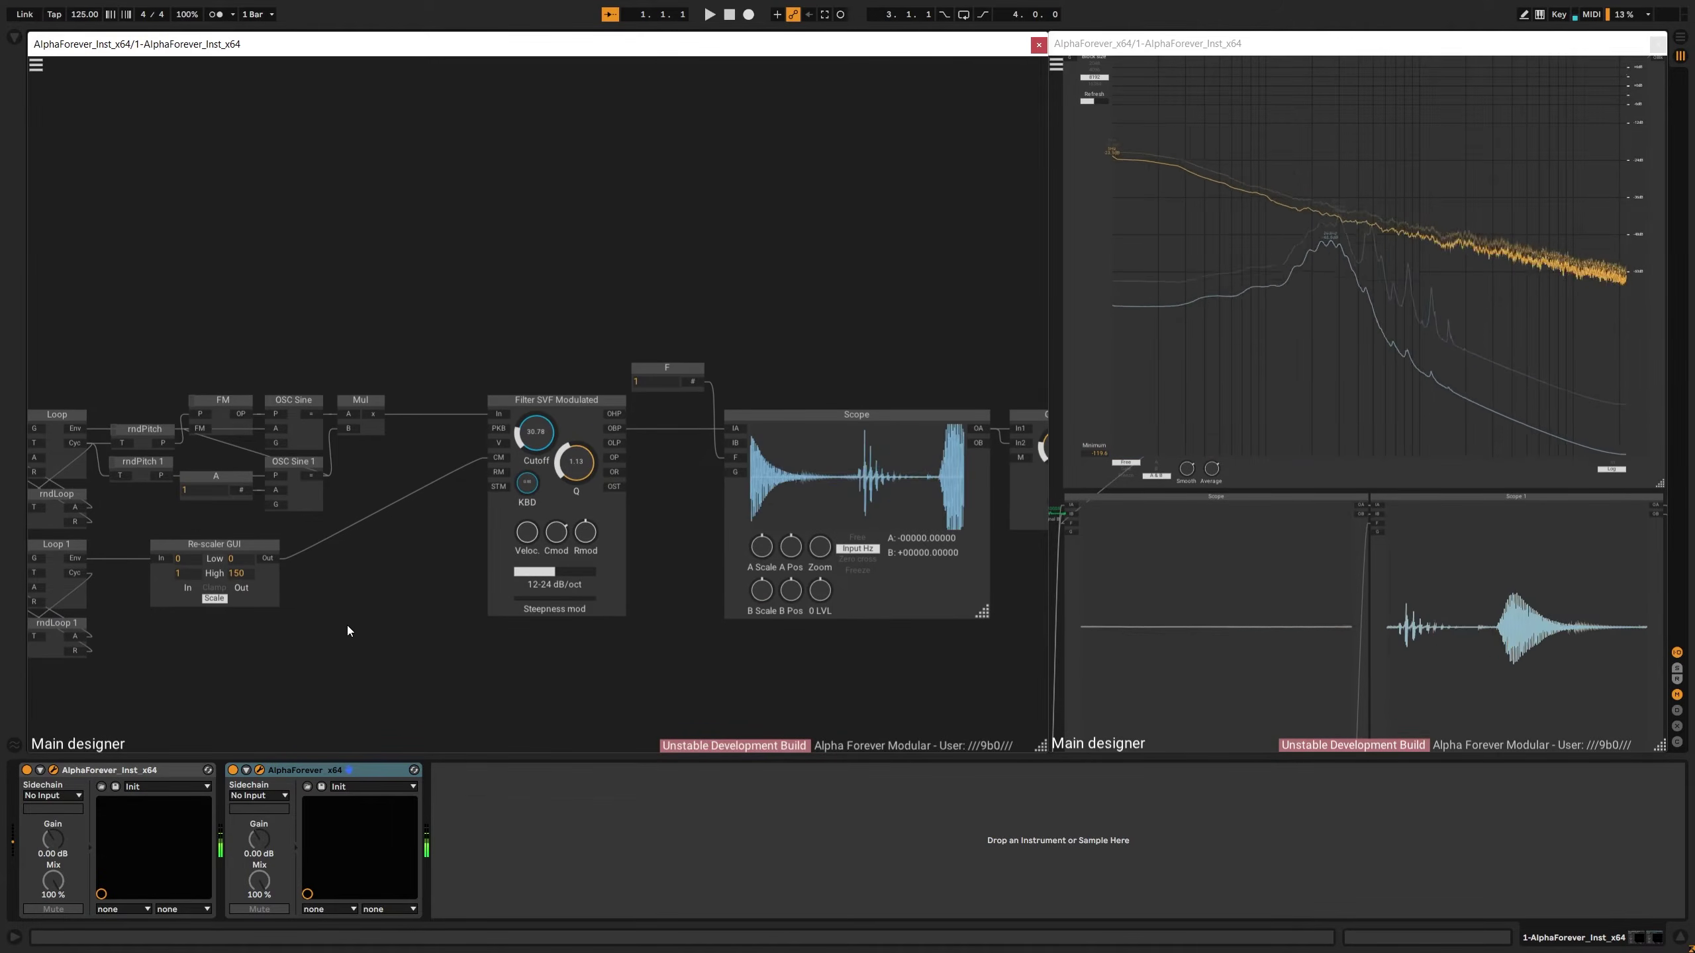
left_click_drag(271, 666, 376, 667)
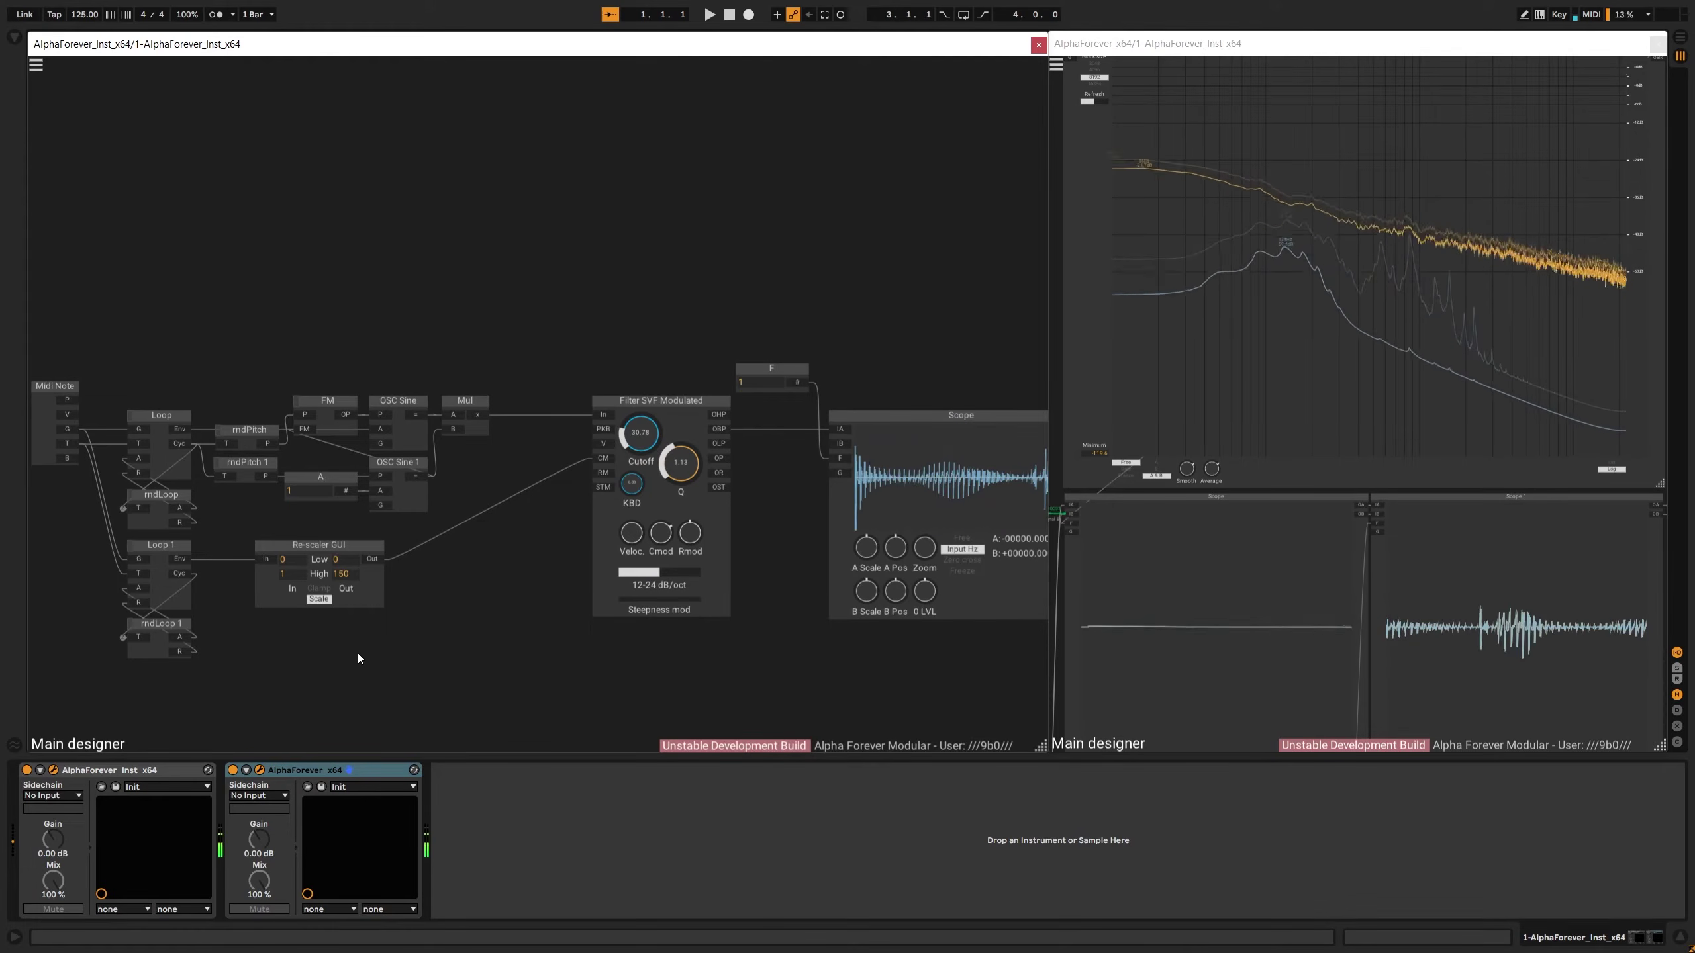
Set the modulated SVF filter's Cutoff to 46.98 and Q to 1.57, and turn up its Cmod amount
mouse_move(681, 462)
left_mouse_down()
mouse_move(616, 450)
mouse_move(646, 451)
mouse_move(635, 416)
left_mouse_up()
left_click_drag(661, 532, 674, 507)
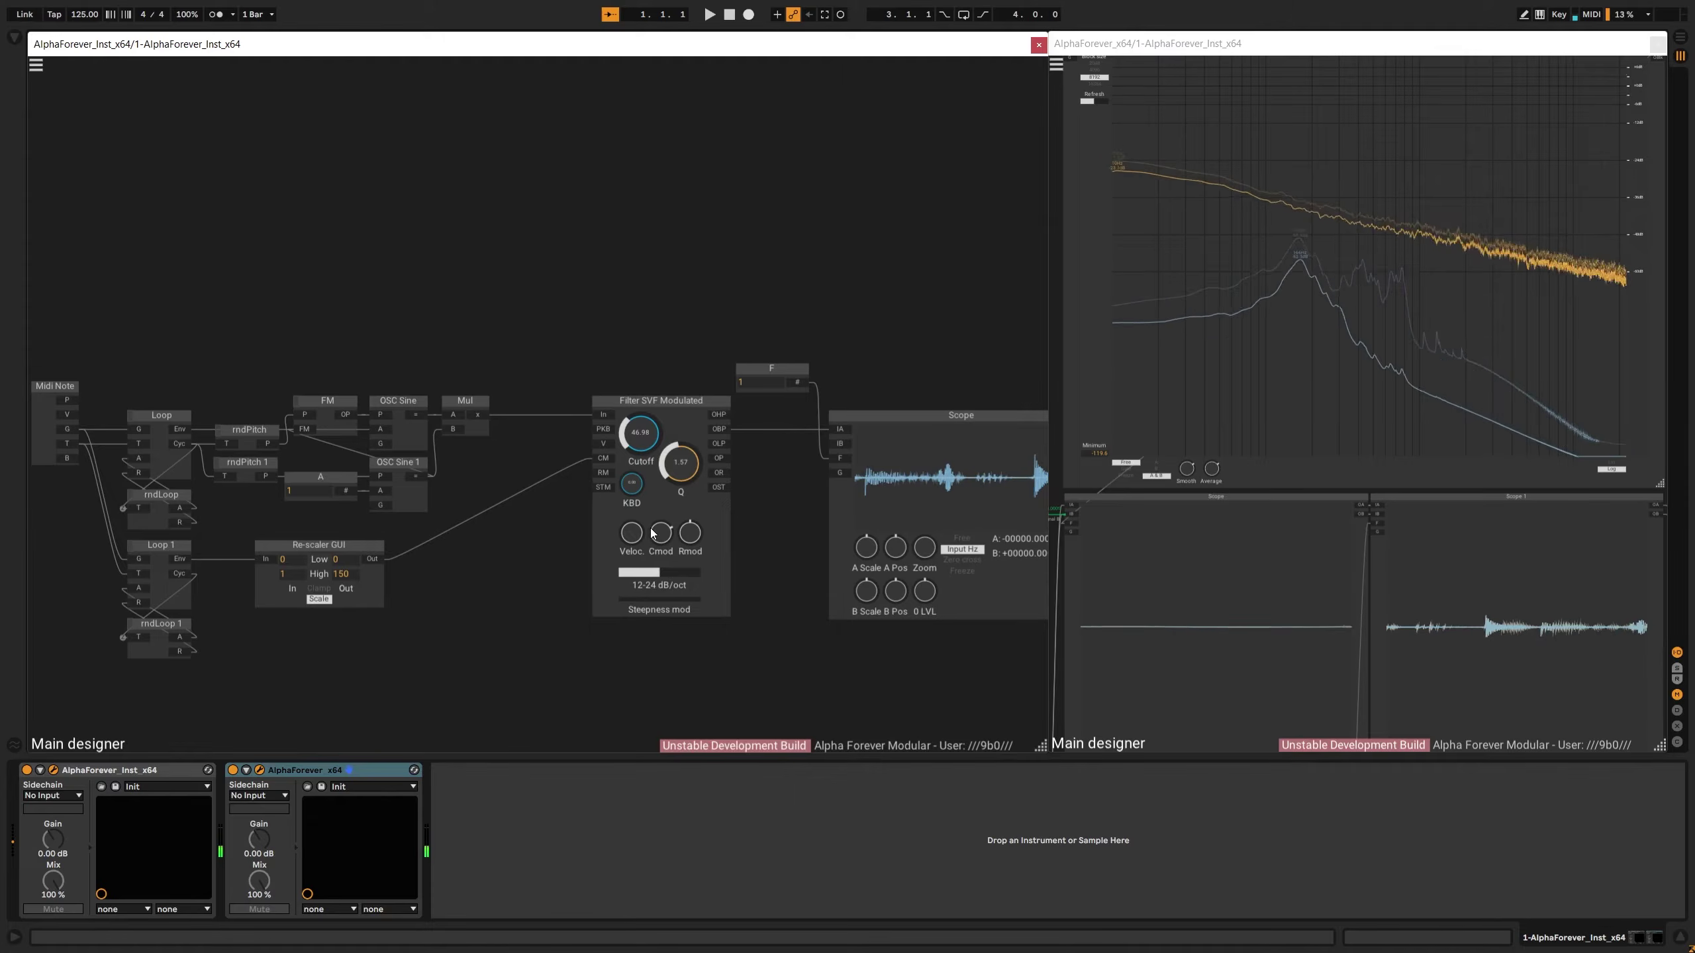
Move the Filter SVF Modulated, the F constant and the Scope left to close the gaps in the signal chain
left_click_drag(626, 399, 555, 399)
left_click_drag(366, 385, 745, 369)
left_click_drag(784, 618, 299, 623)
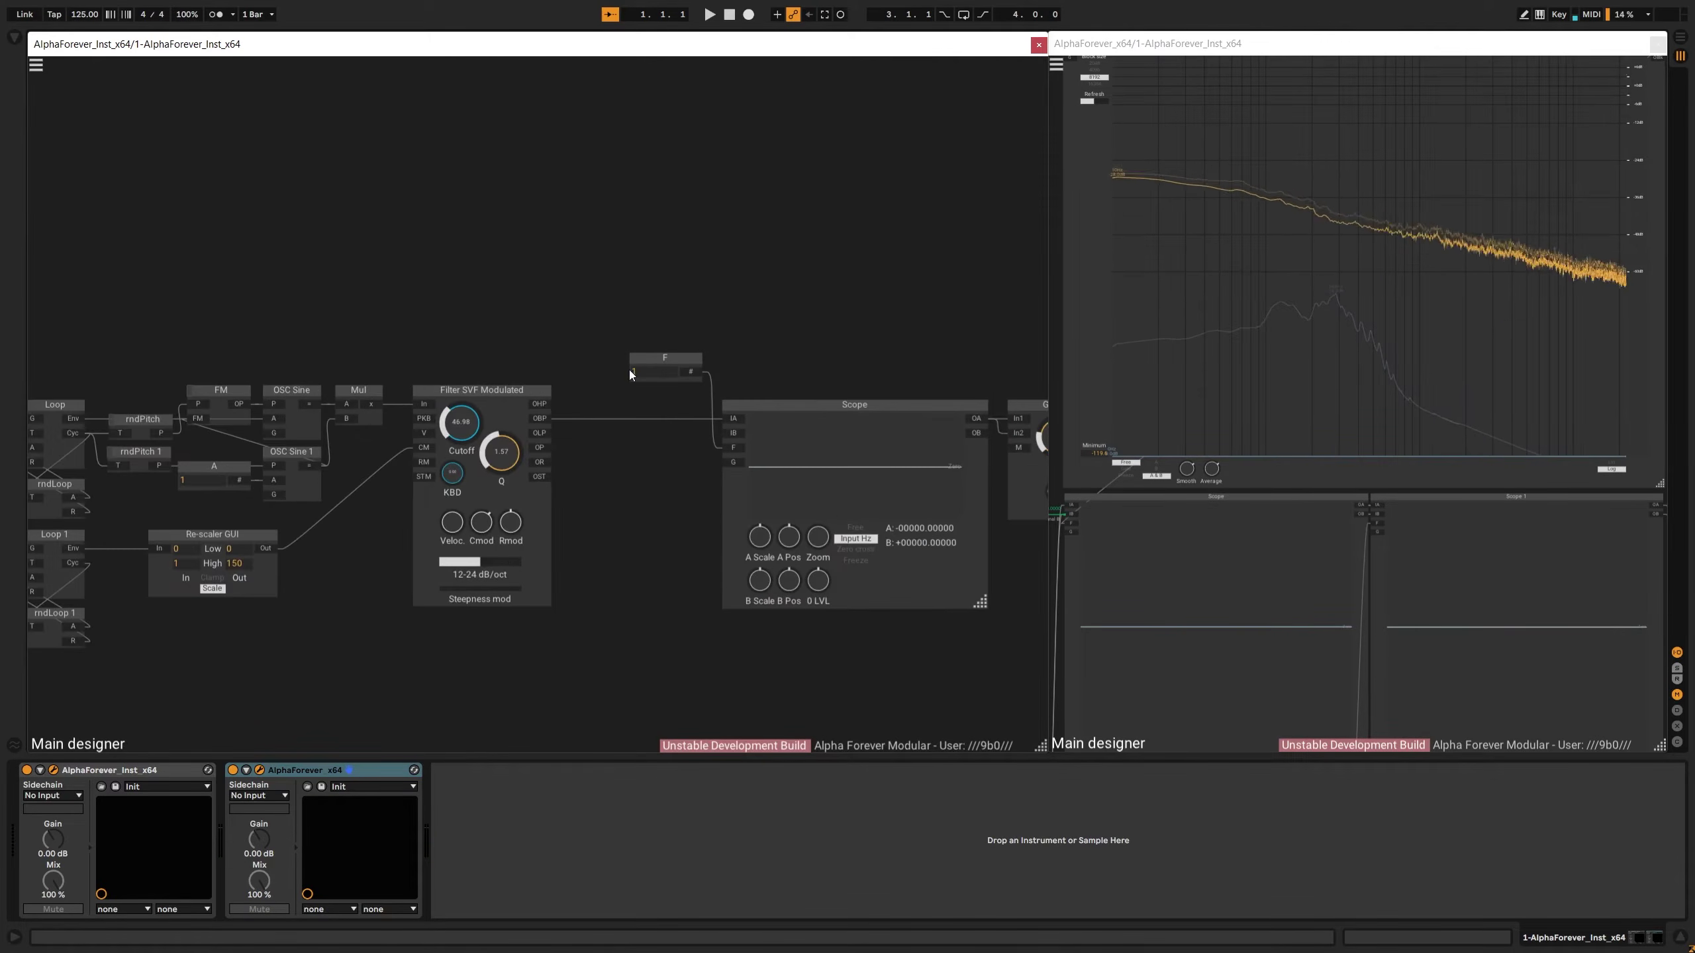
left_click_drag(554, 304, 1000, 672)
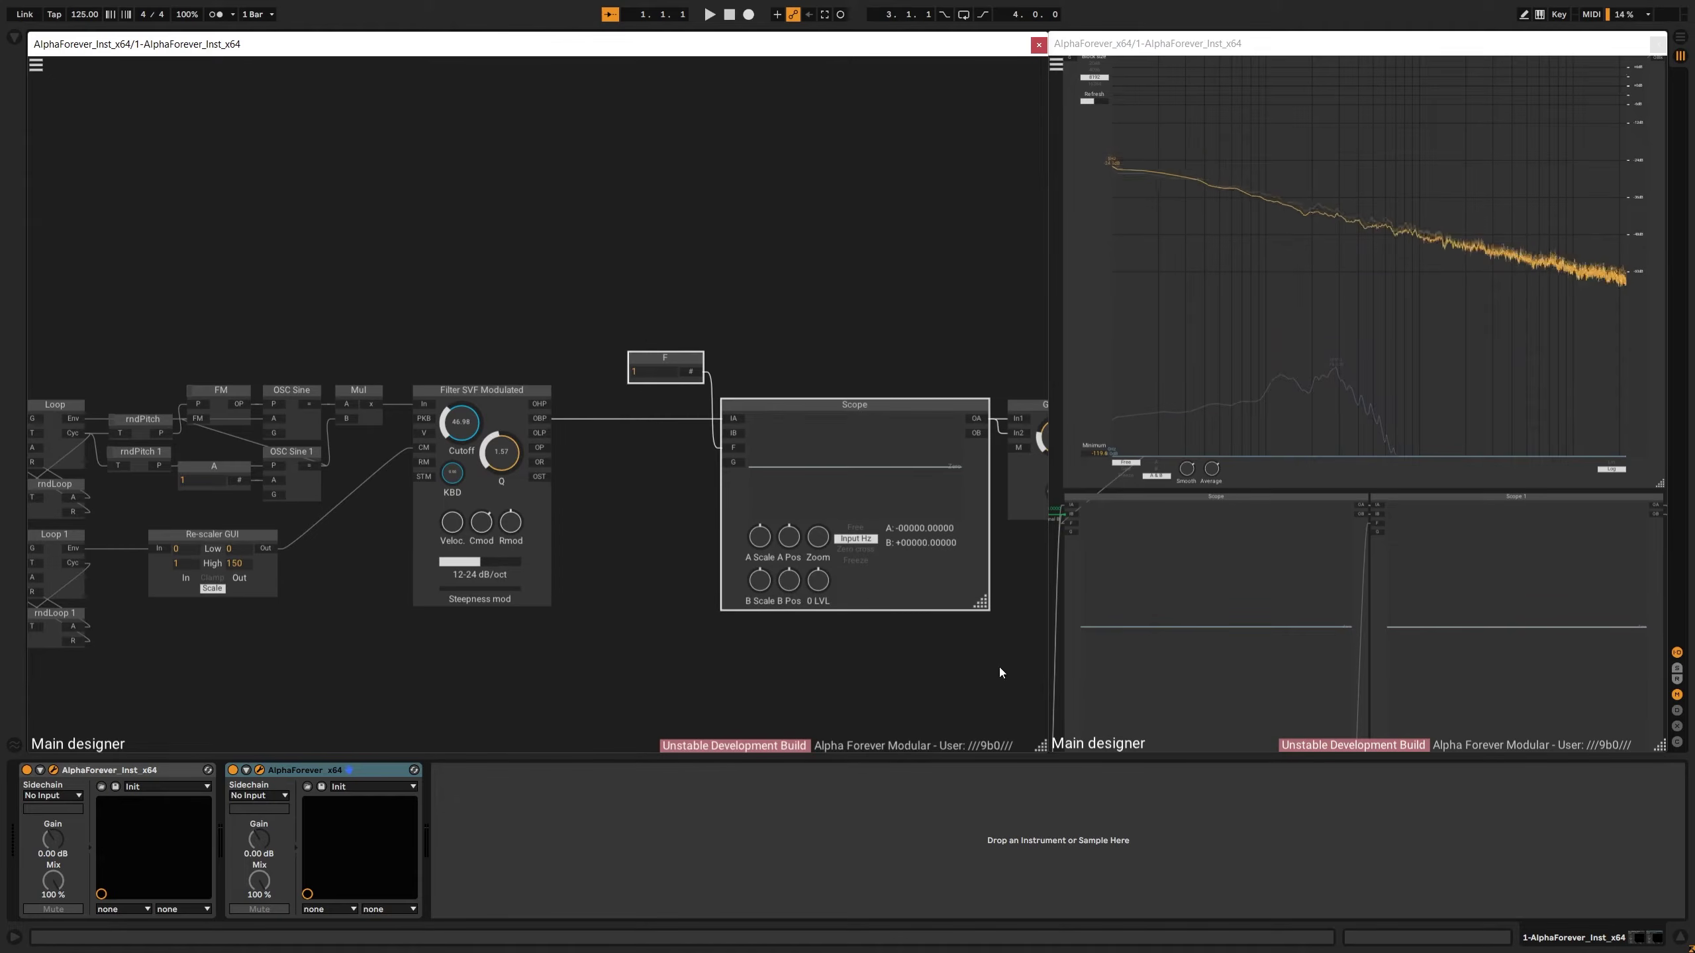
left_click_drag(813, 404, 654, 396)
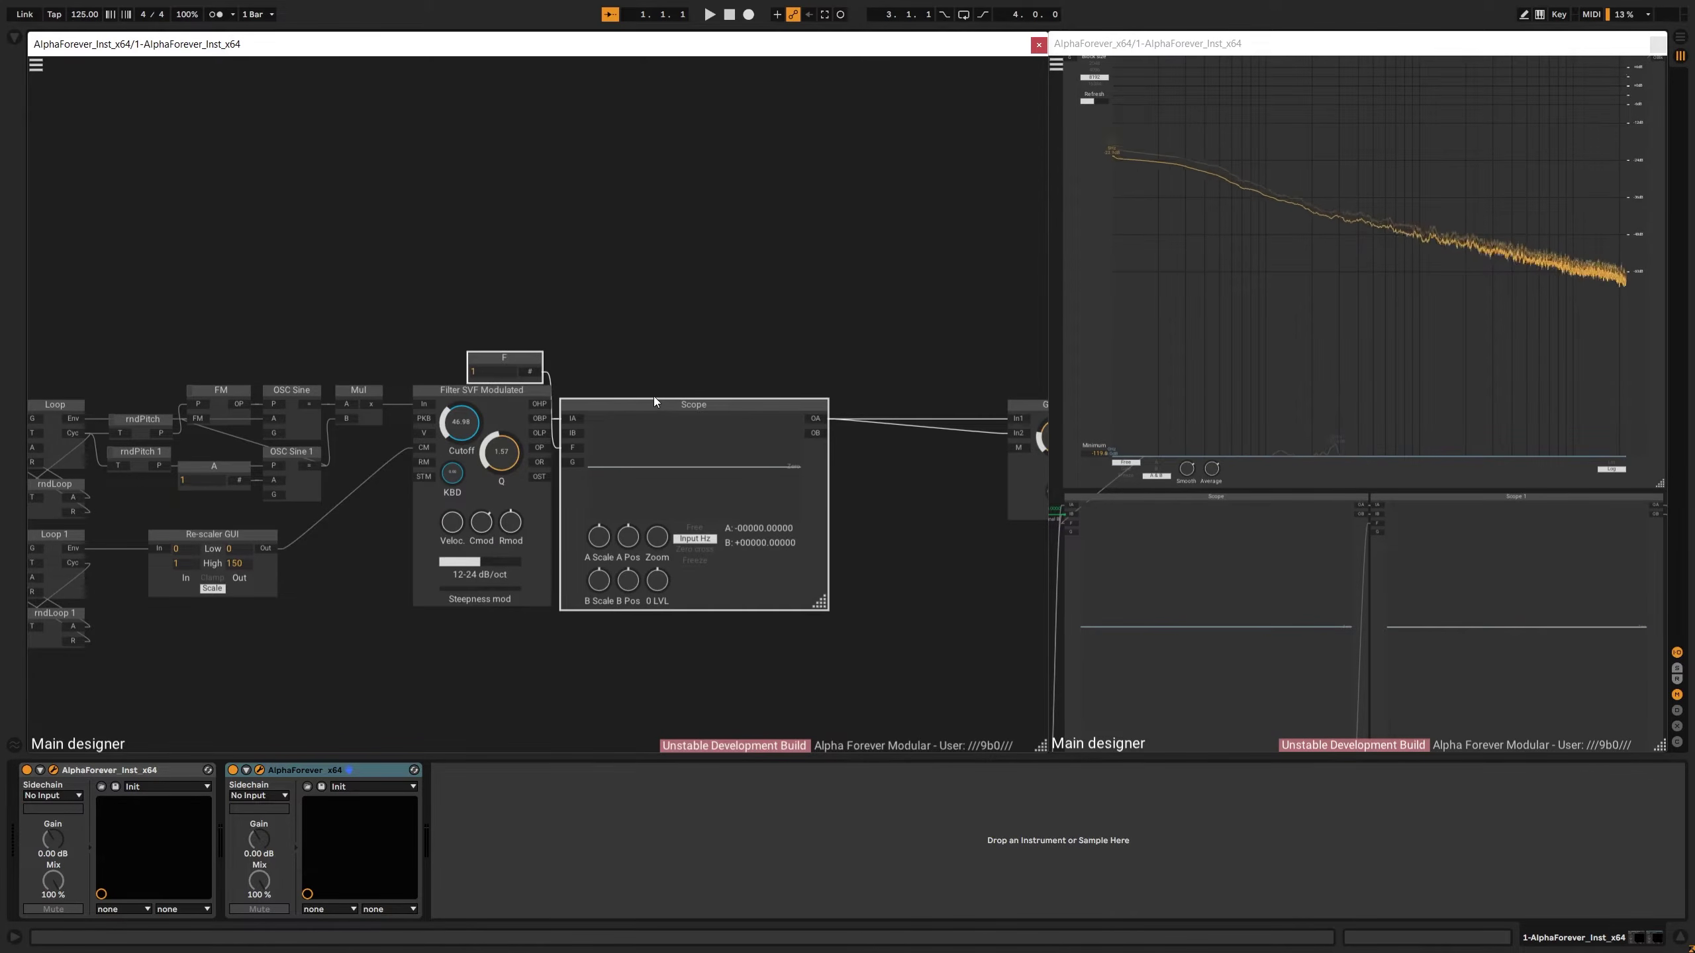
Move the Gain Lin and the O1 and O2 outputs right to make room after the Scope
left_click_drag(832, 320, 380, 339)
left_click_drag(511, 381, 790, 447)
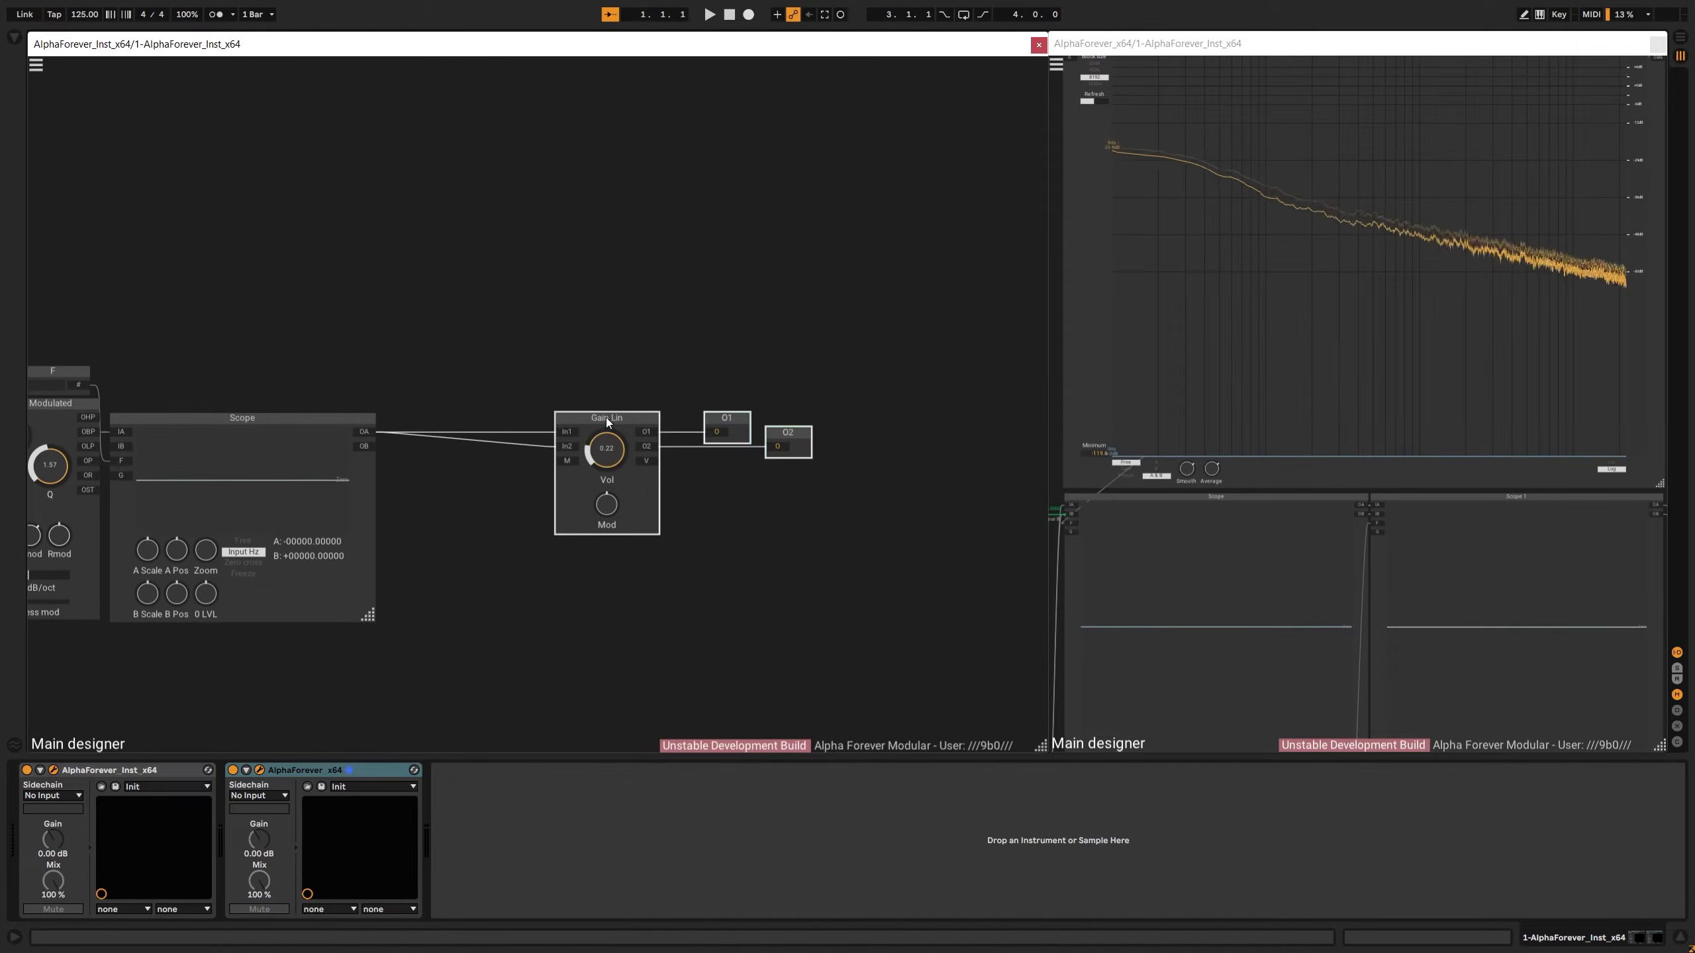
left_click_drag(607, 417, 891, 419)
Insert a Reverb between the Scope and the Gain Lin, connected on both channels and aligned with its neighbours
left_click(365, 434)
type("rever")
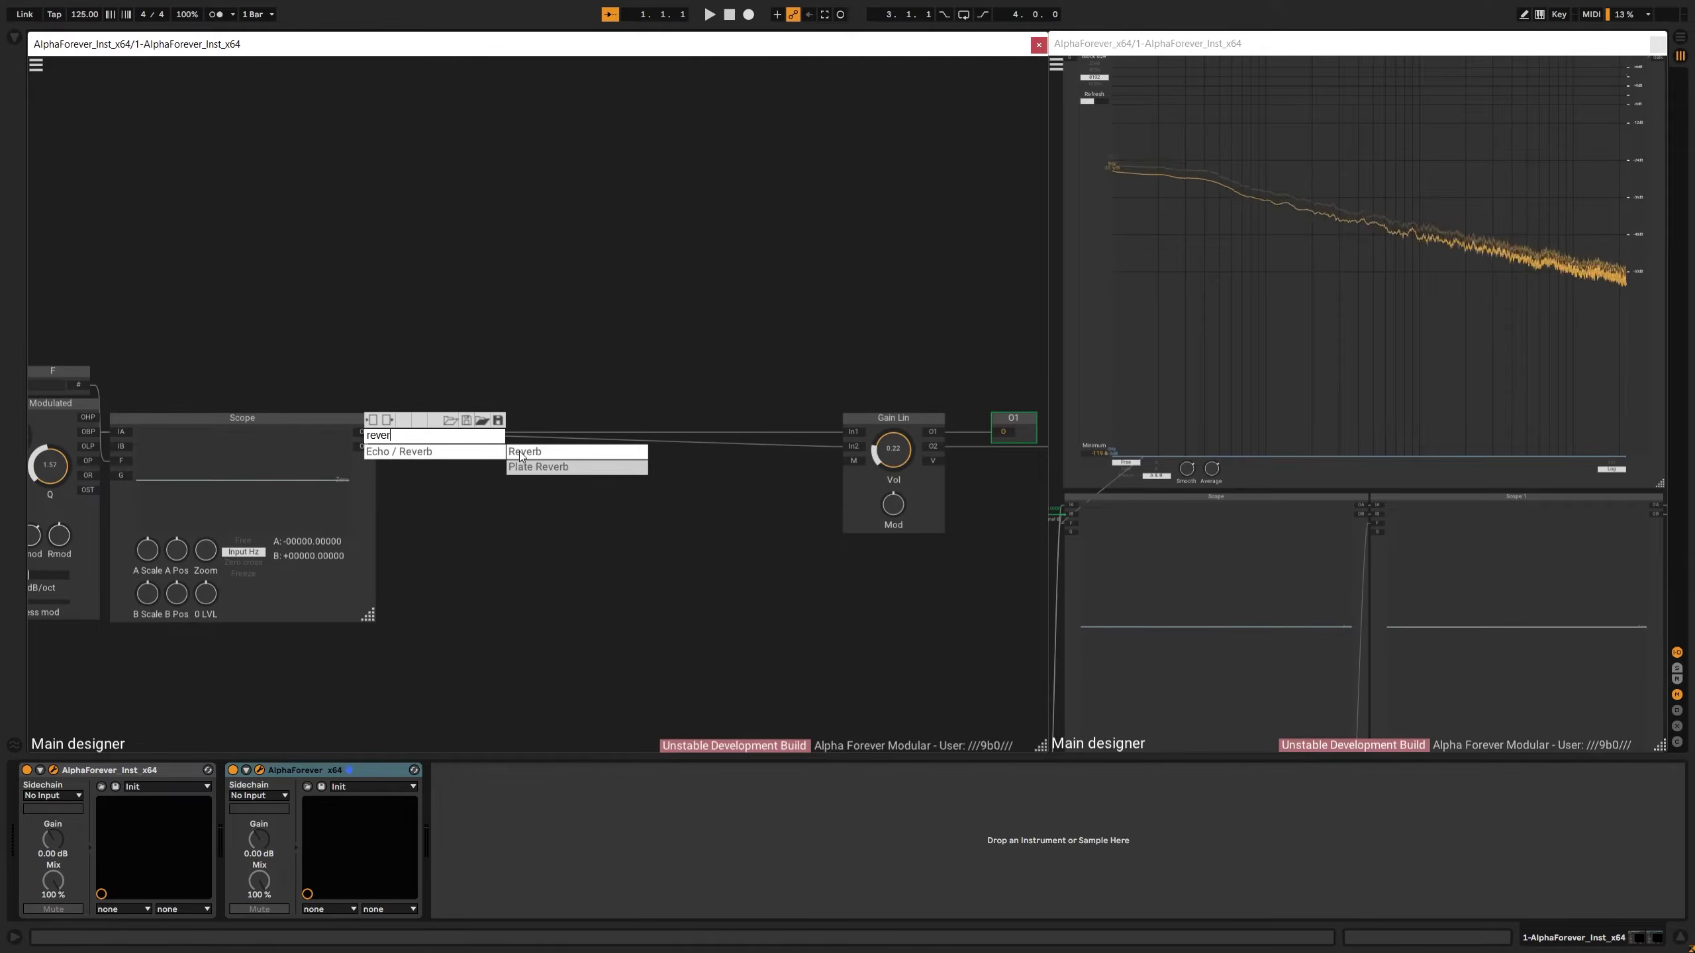
left_click(522, 452)
left_click_drag(538, 418, 678, 419)
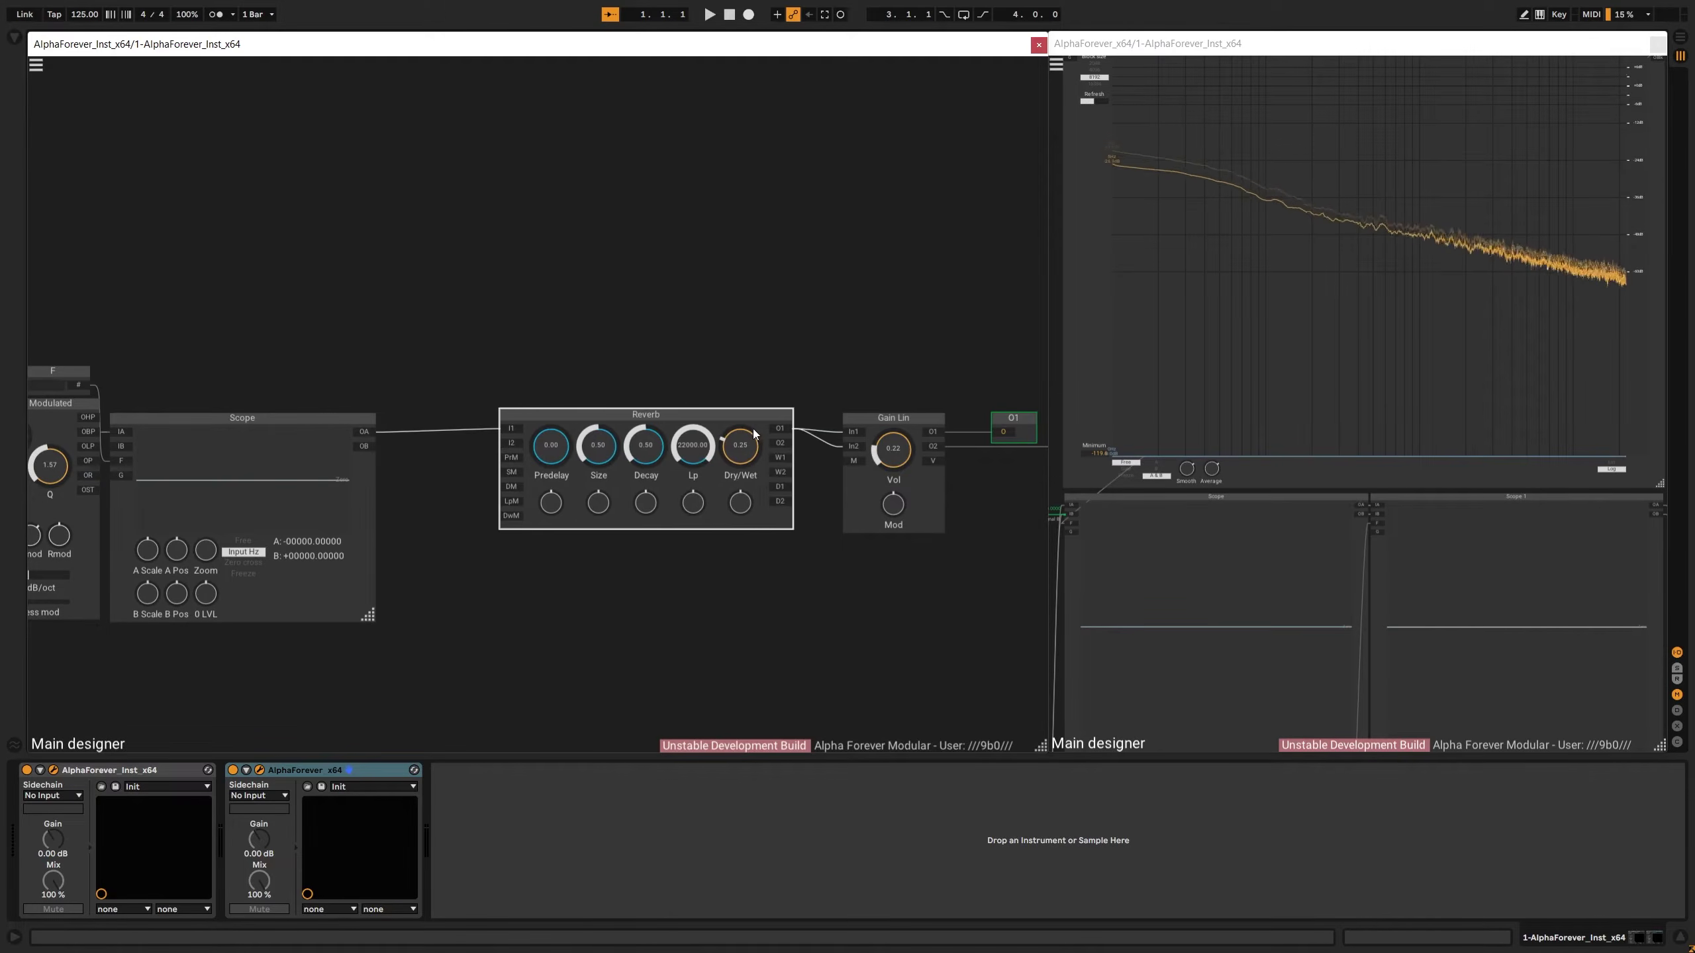
key("Down")
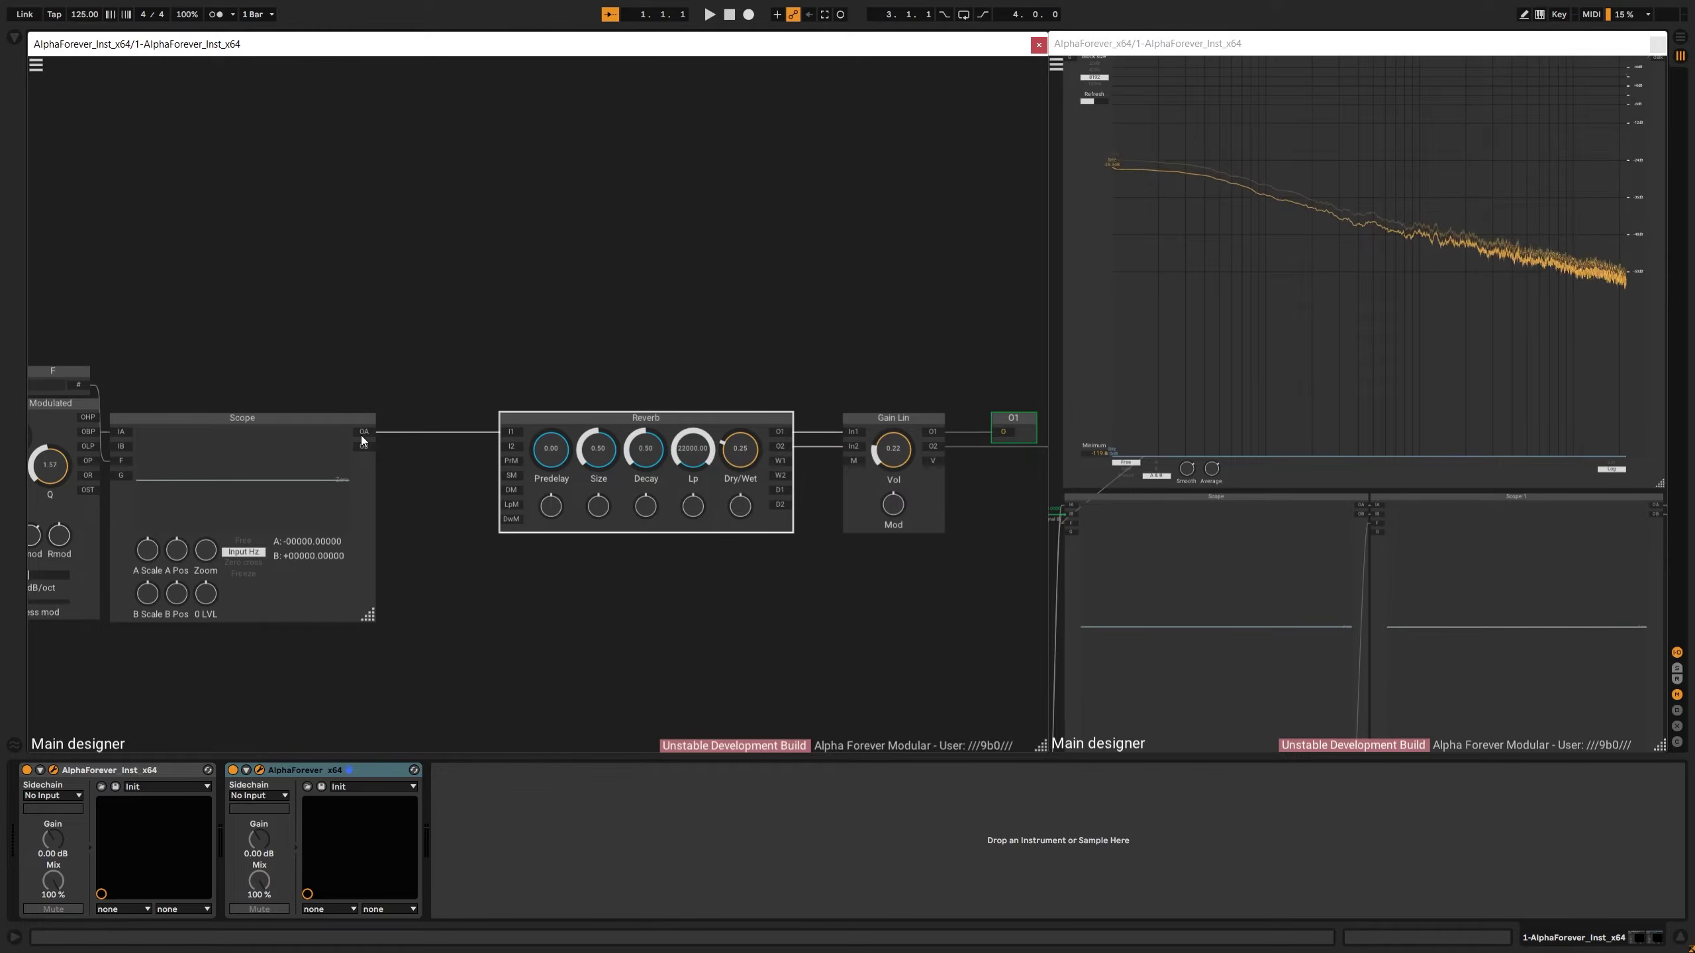
left_click_drag(539, 421, 474, 418)
Move the Gain Lin and the two outputs left, closer to the Reverb
left_click_drag(730, 388, 966, 522)
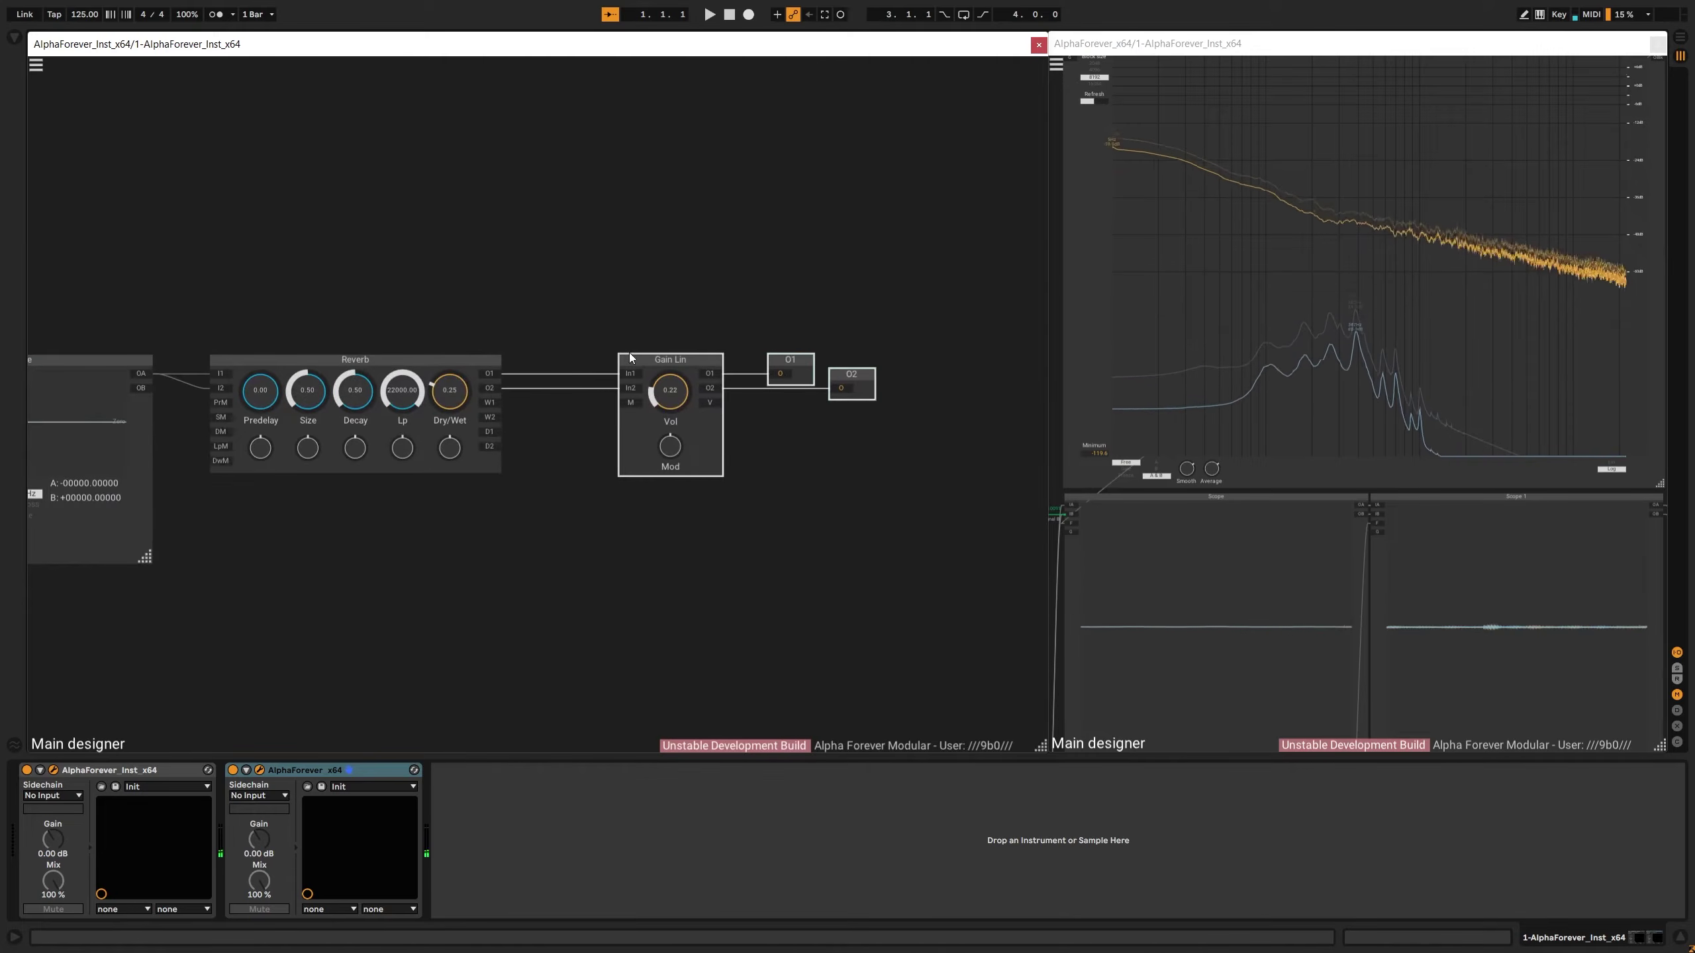
left_click_drag(633, 358, 542, 358)
left_click_drag(492, 288, 904, 322)
scroll(583, 307, "down", 3)
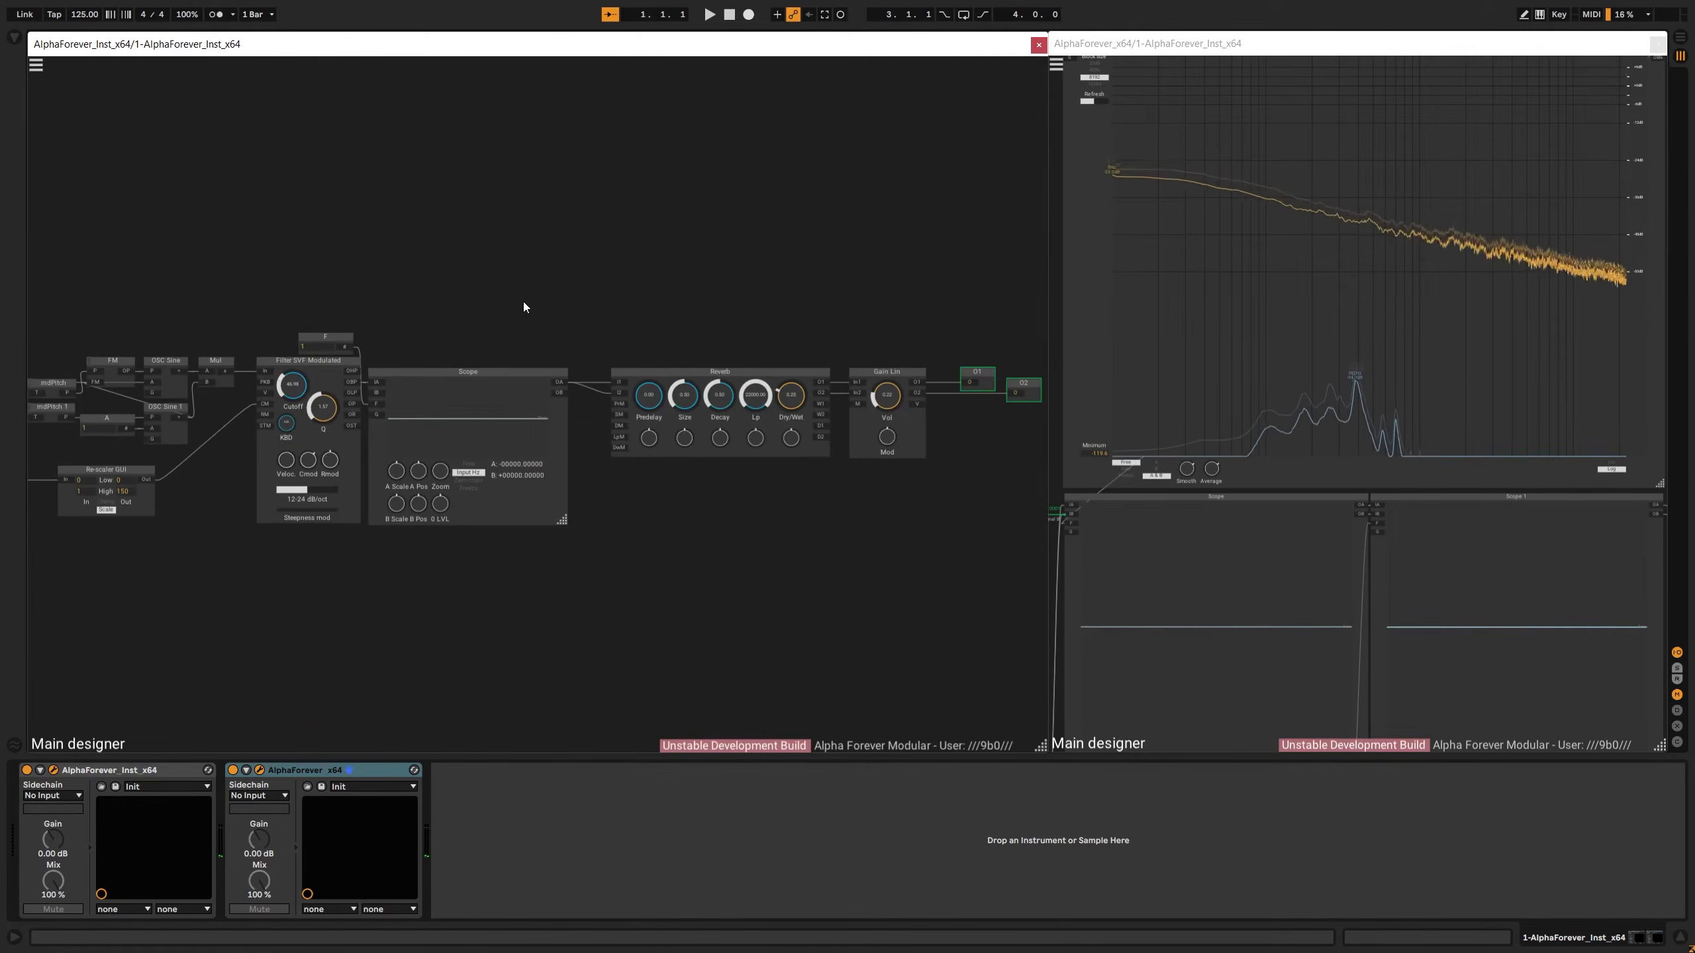
scroll(716, 317, "down", 2)
left_click_drag(523, 302, 557, 340)
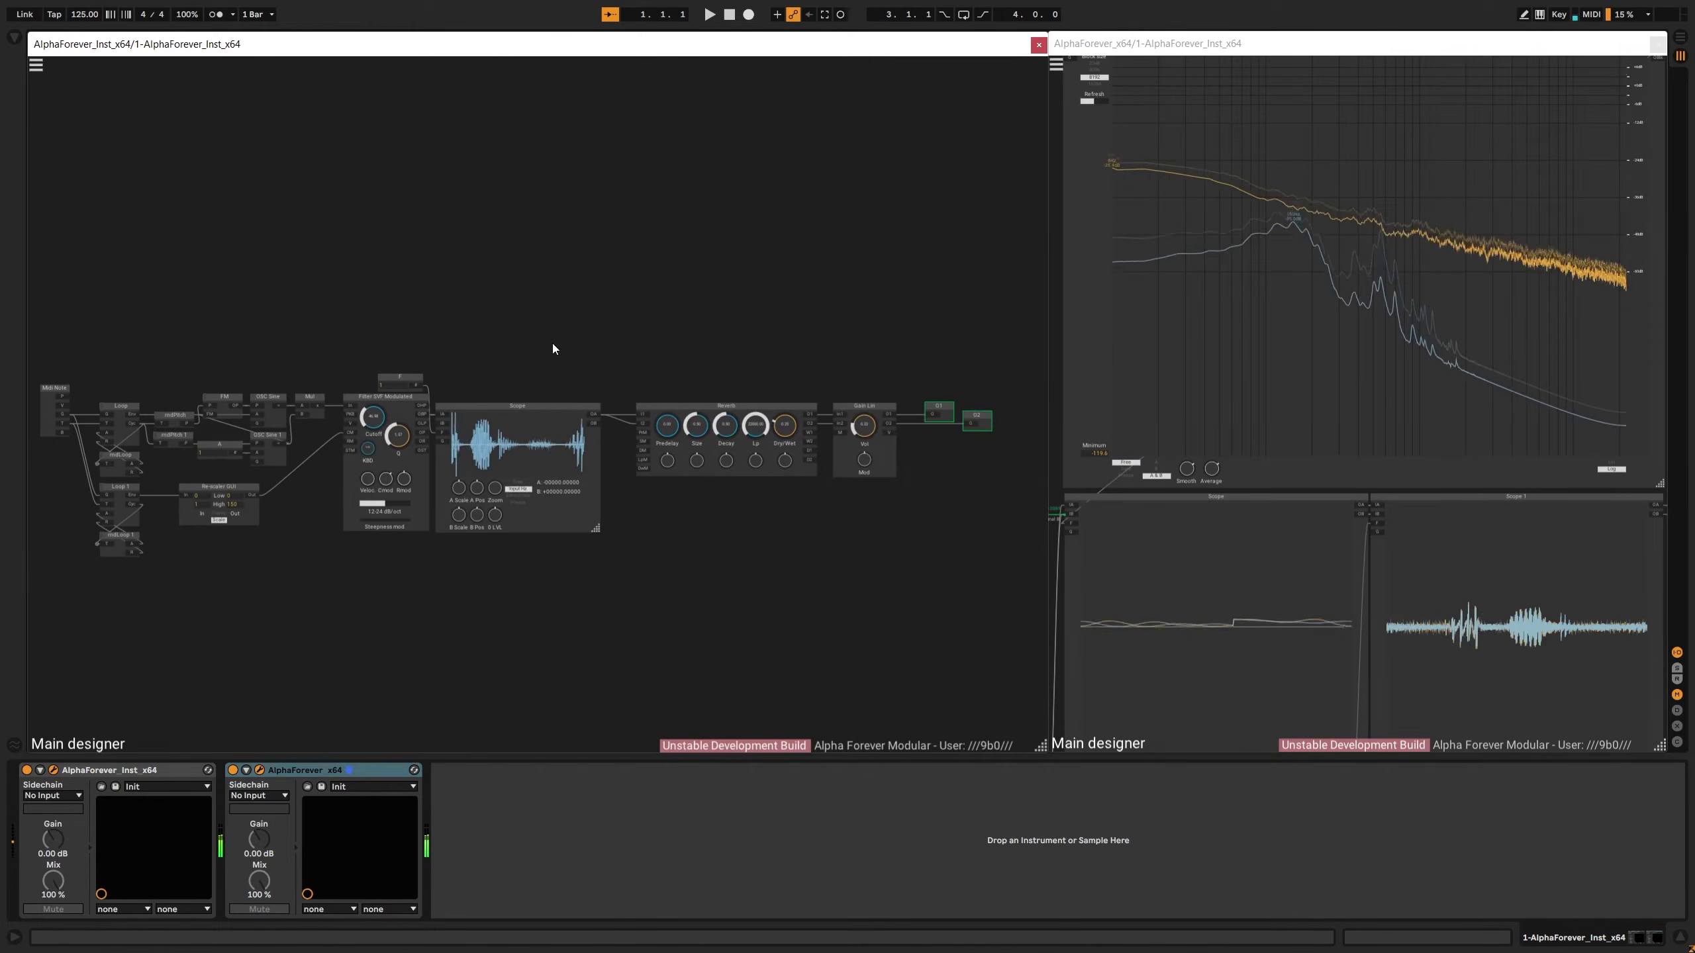
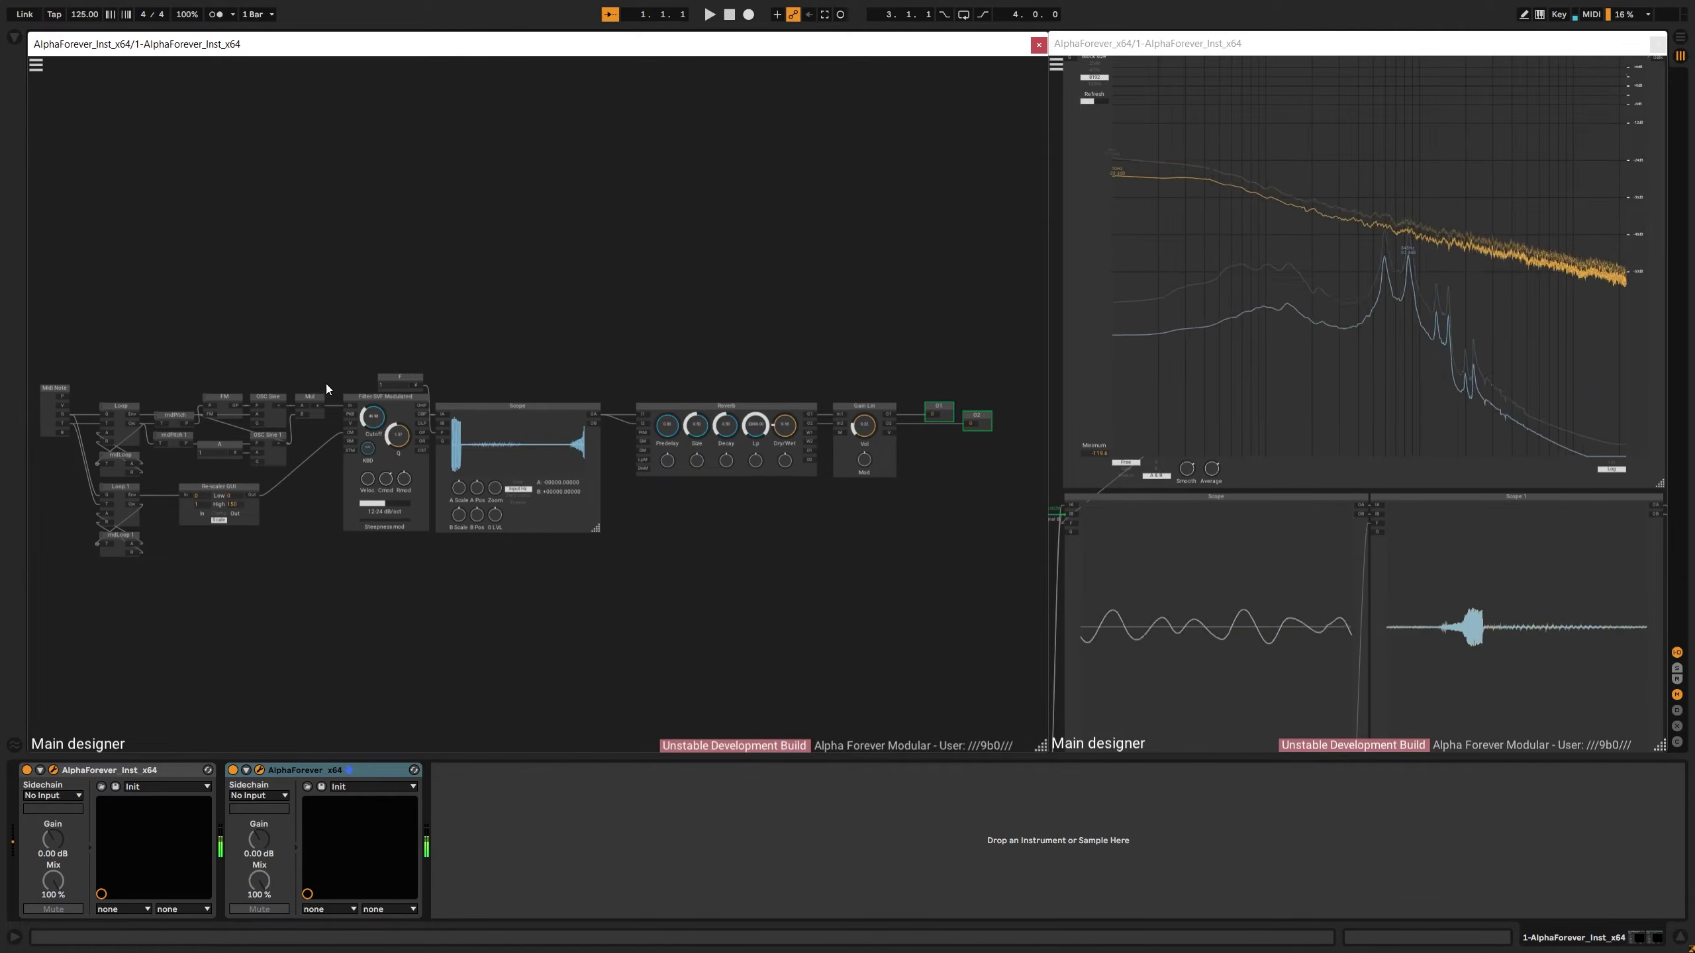
Shift the Re-scaler GUI right so that it lines up under the OSC Sine modules
left_click(252, 492)
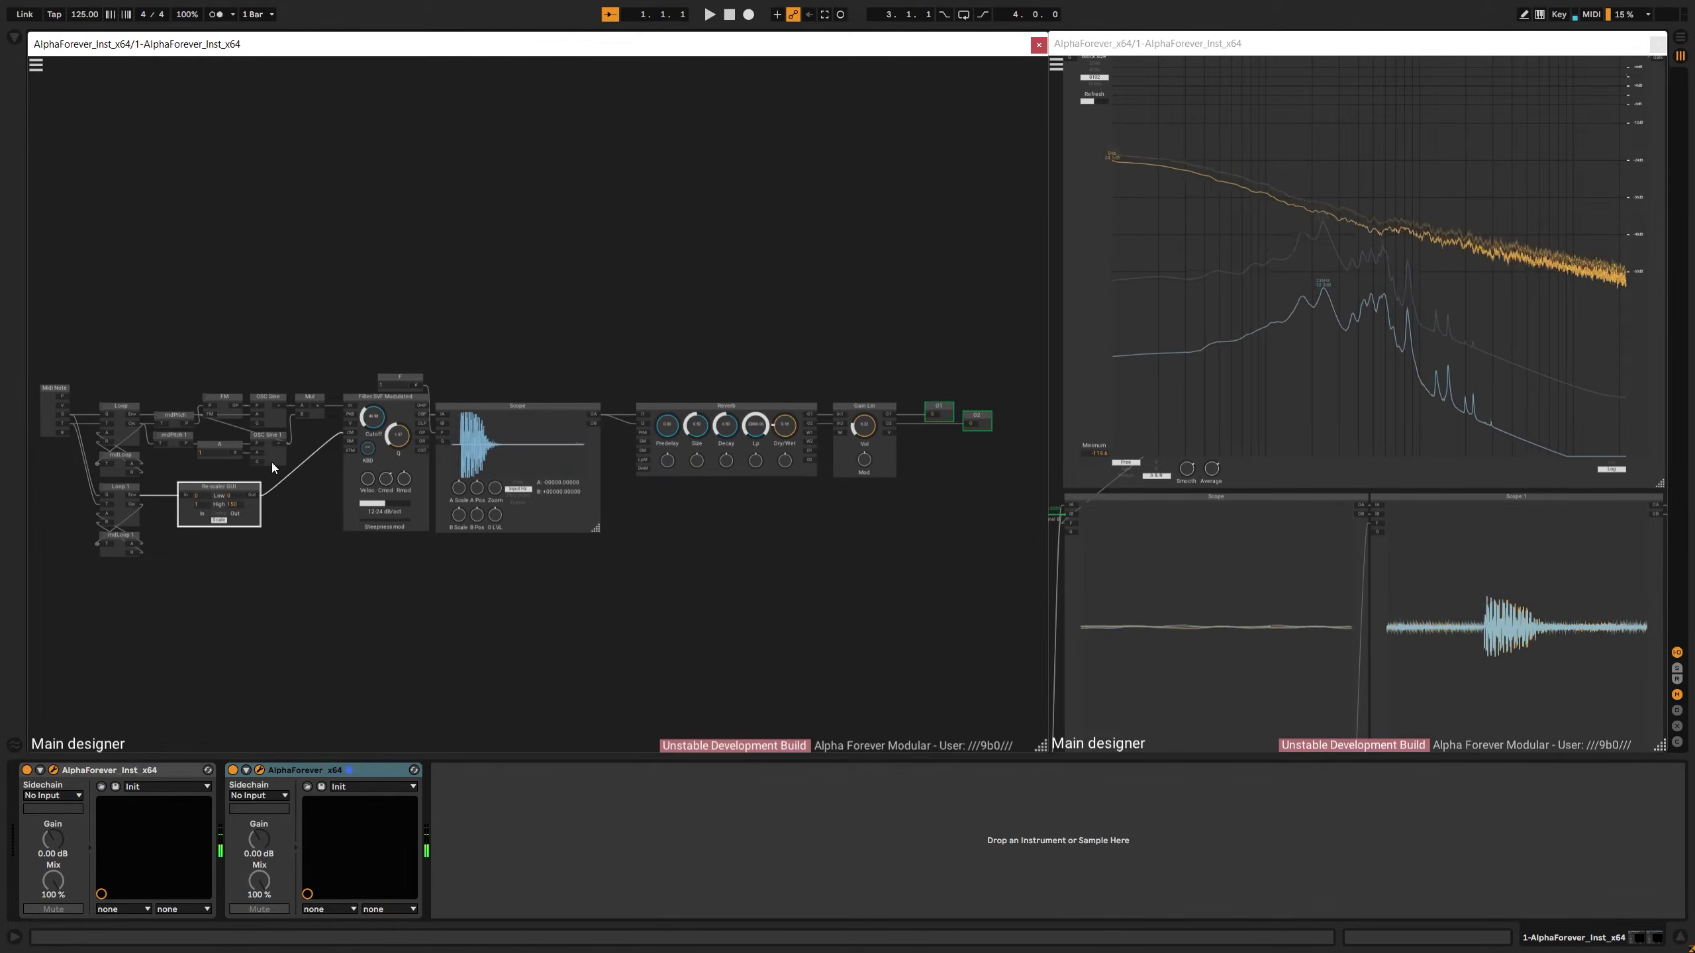
left_click(272, 461, "shift")
key("ctrl+Right")
left_click_drag(317, 527, 444, 556)
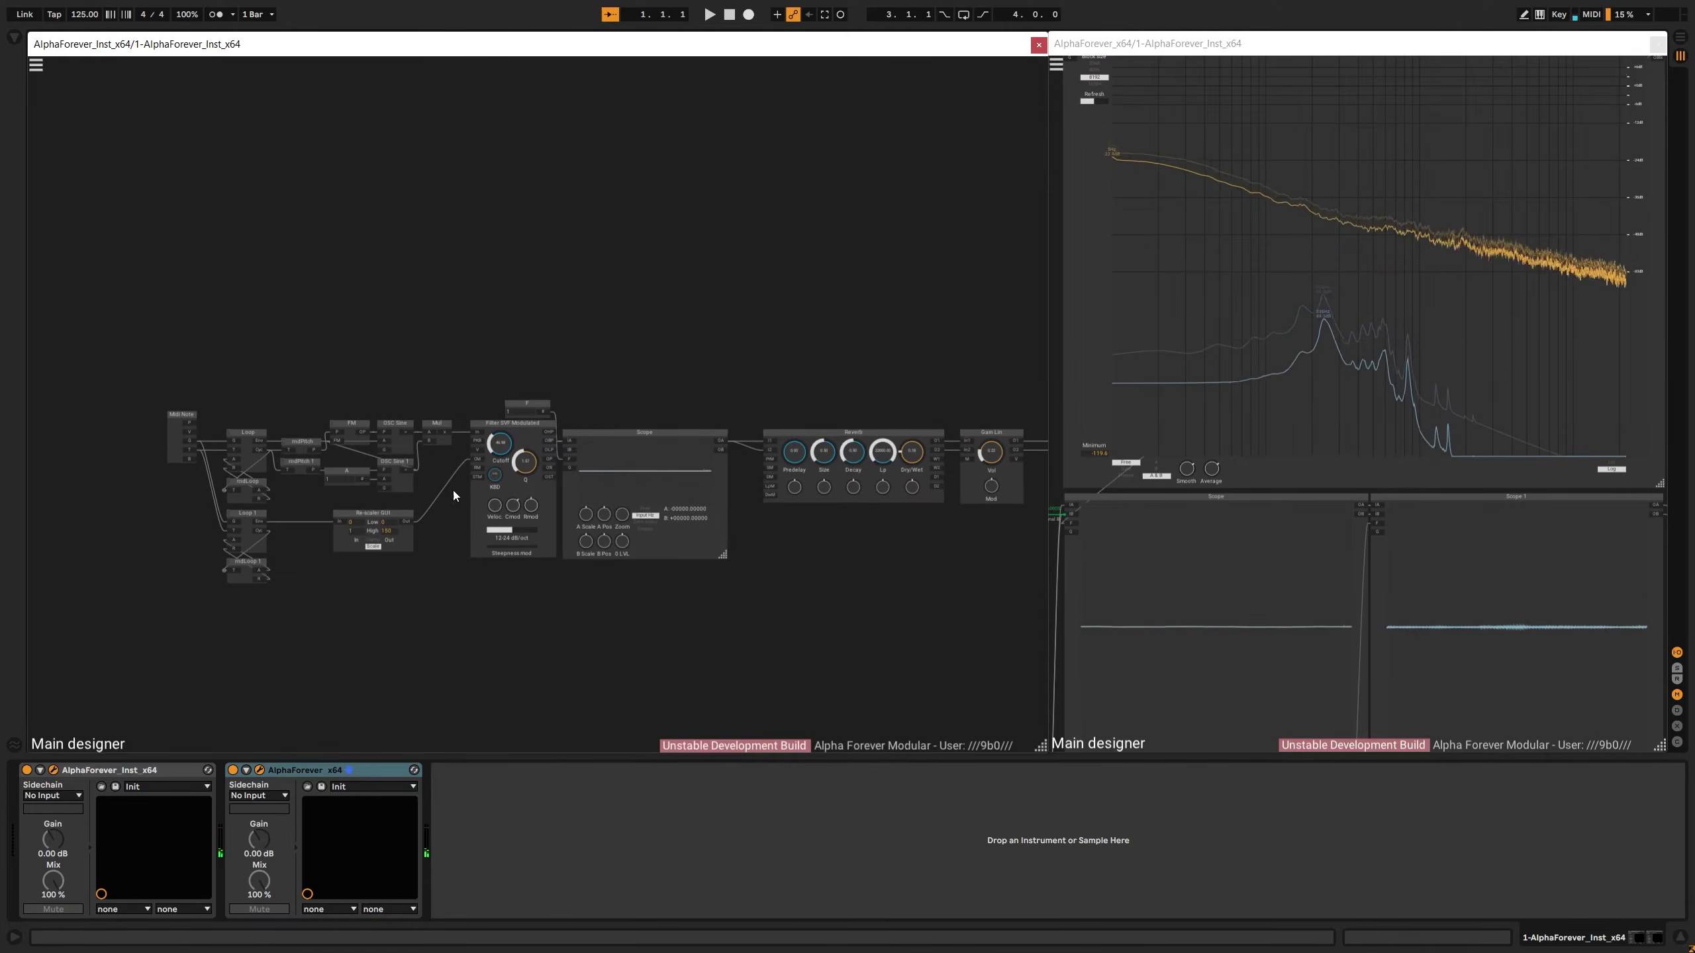
Add an OSC Wavetable Morph above the FM module, with pitch from FM's OP output and a constant of 1 feeding its V input
scroll(453, 490, "up", 2)
right_click(383, 242)
type("wave")
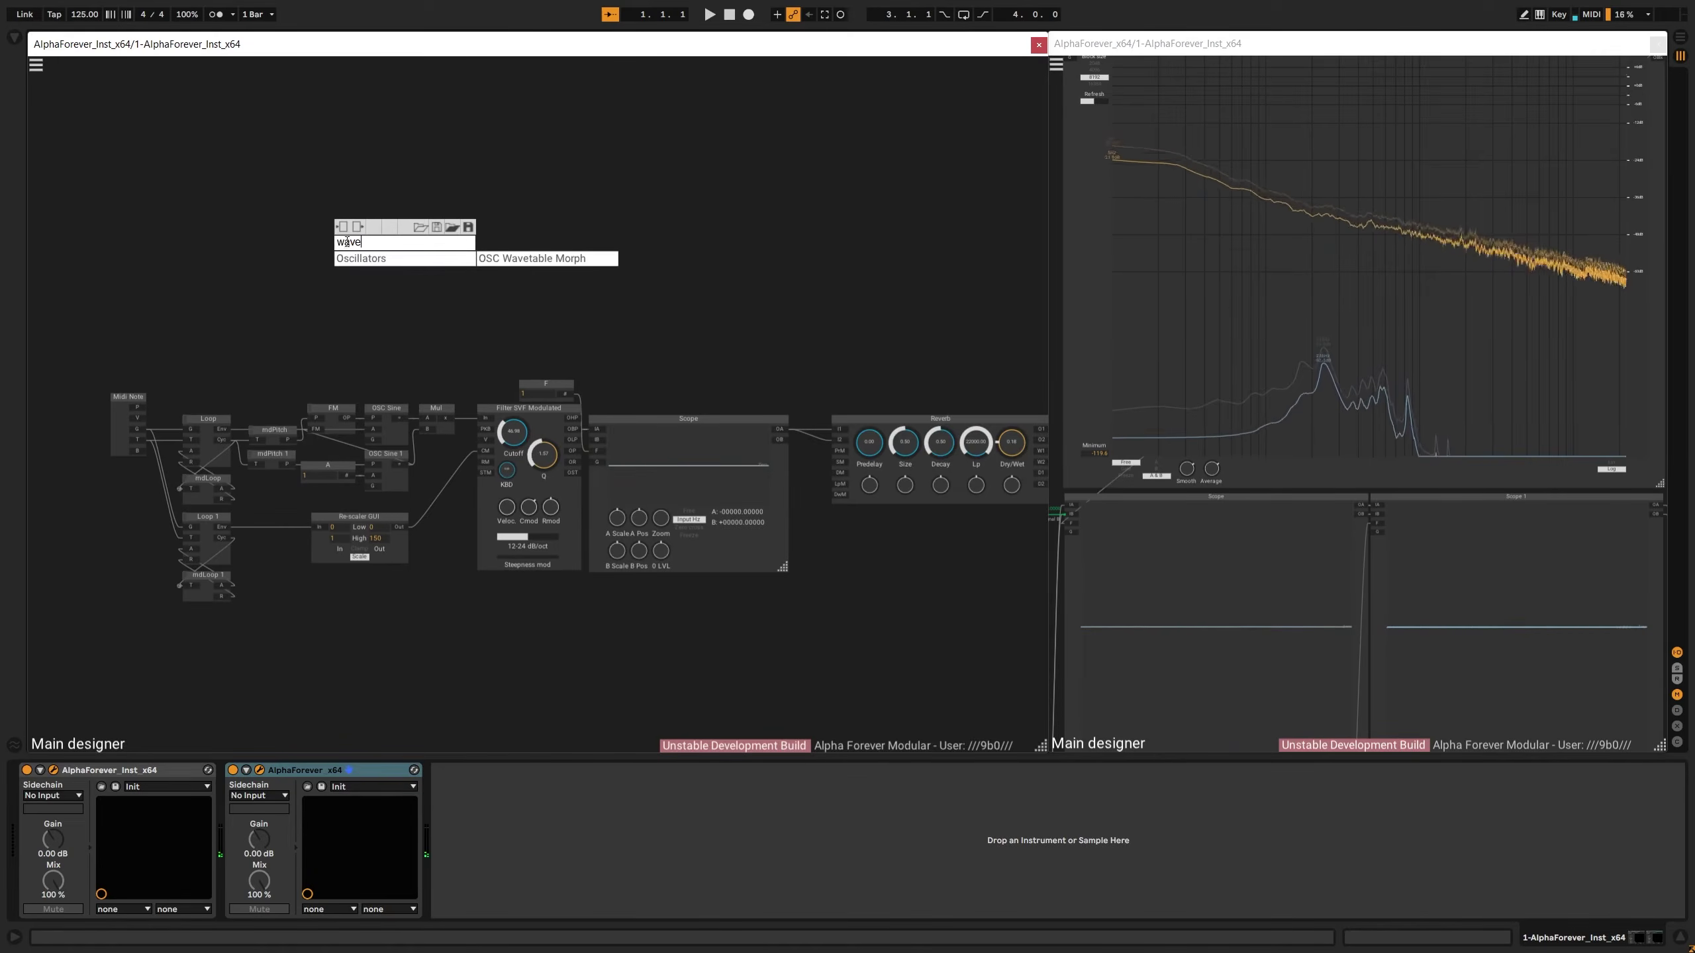
left_click(502, 265)
left_click_drag(404, 225, 375, 217)
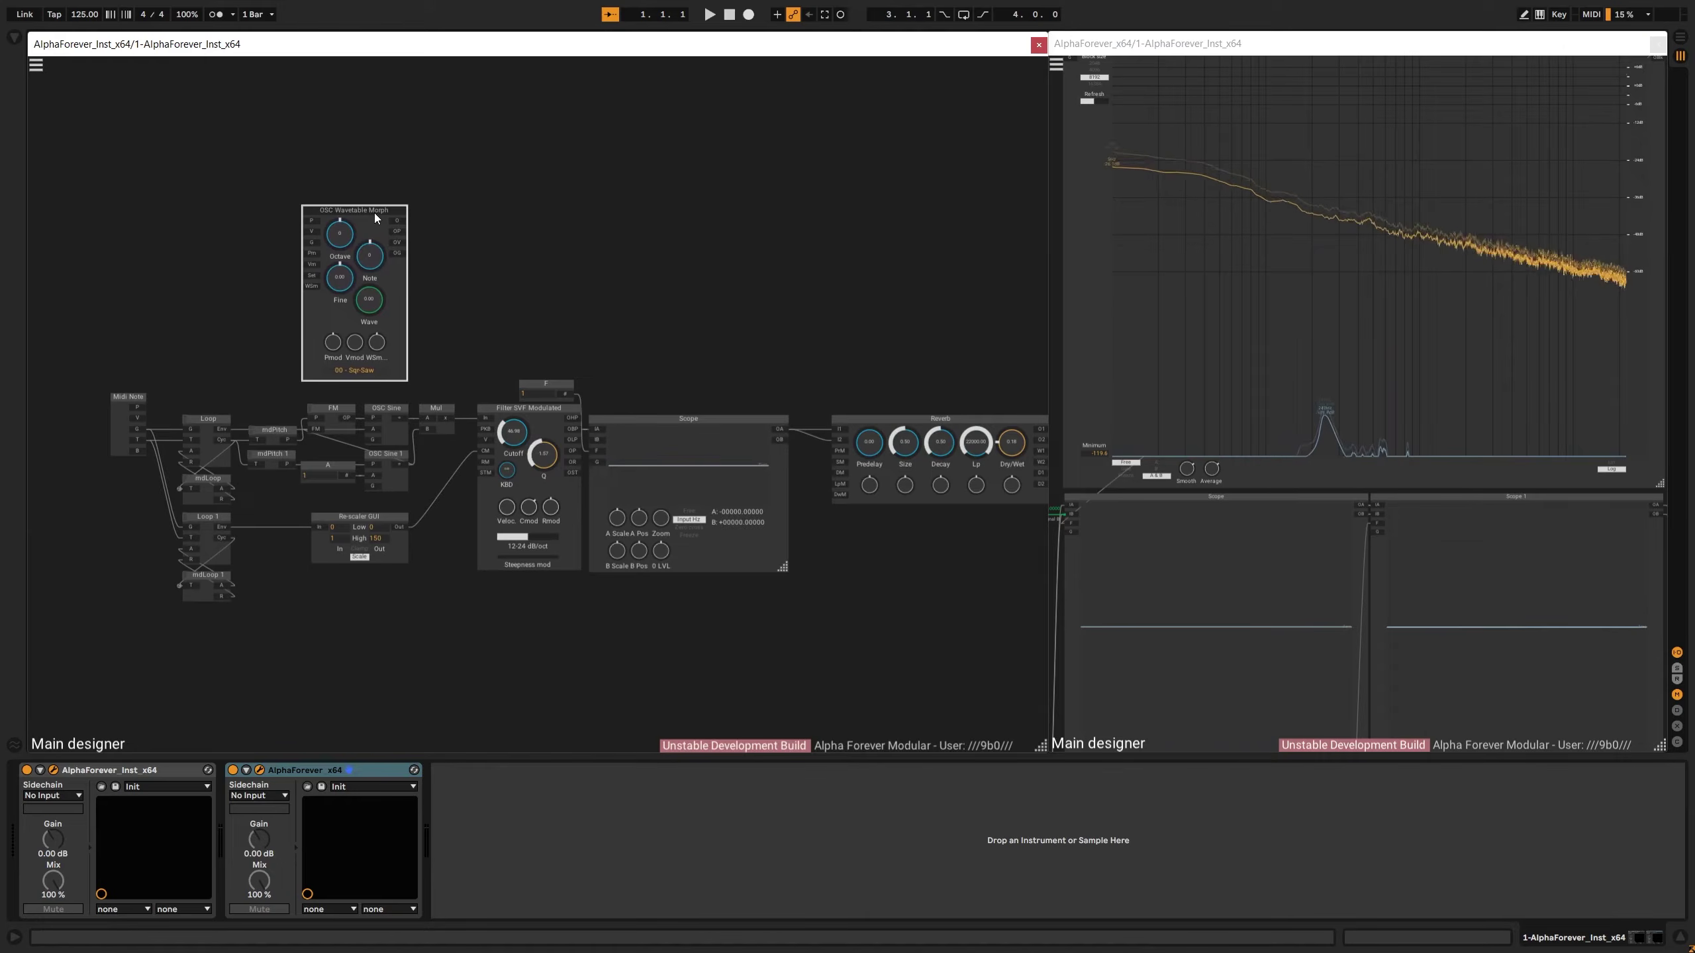
left_click(464, 306)
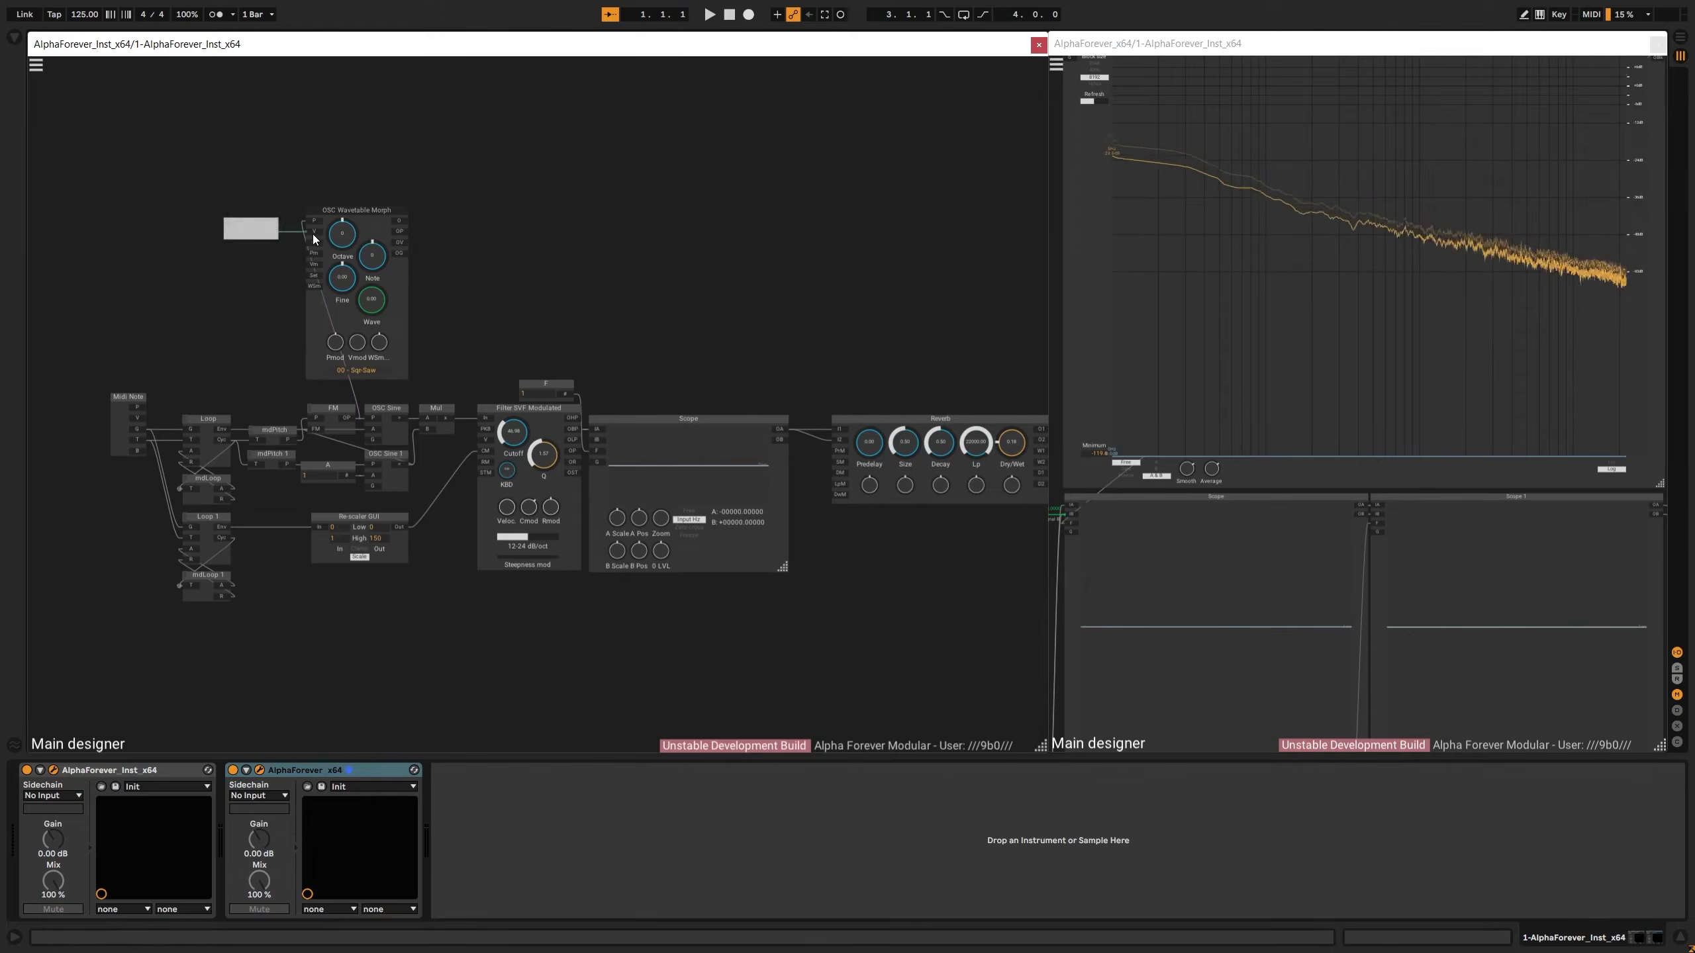
scroll(639, 247, "up", 3)
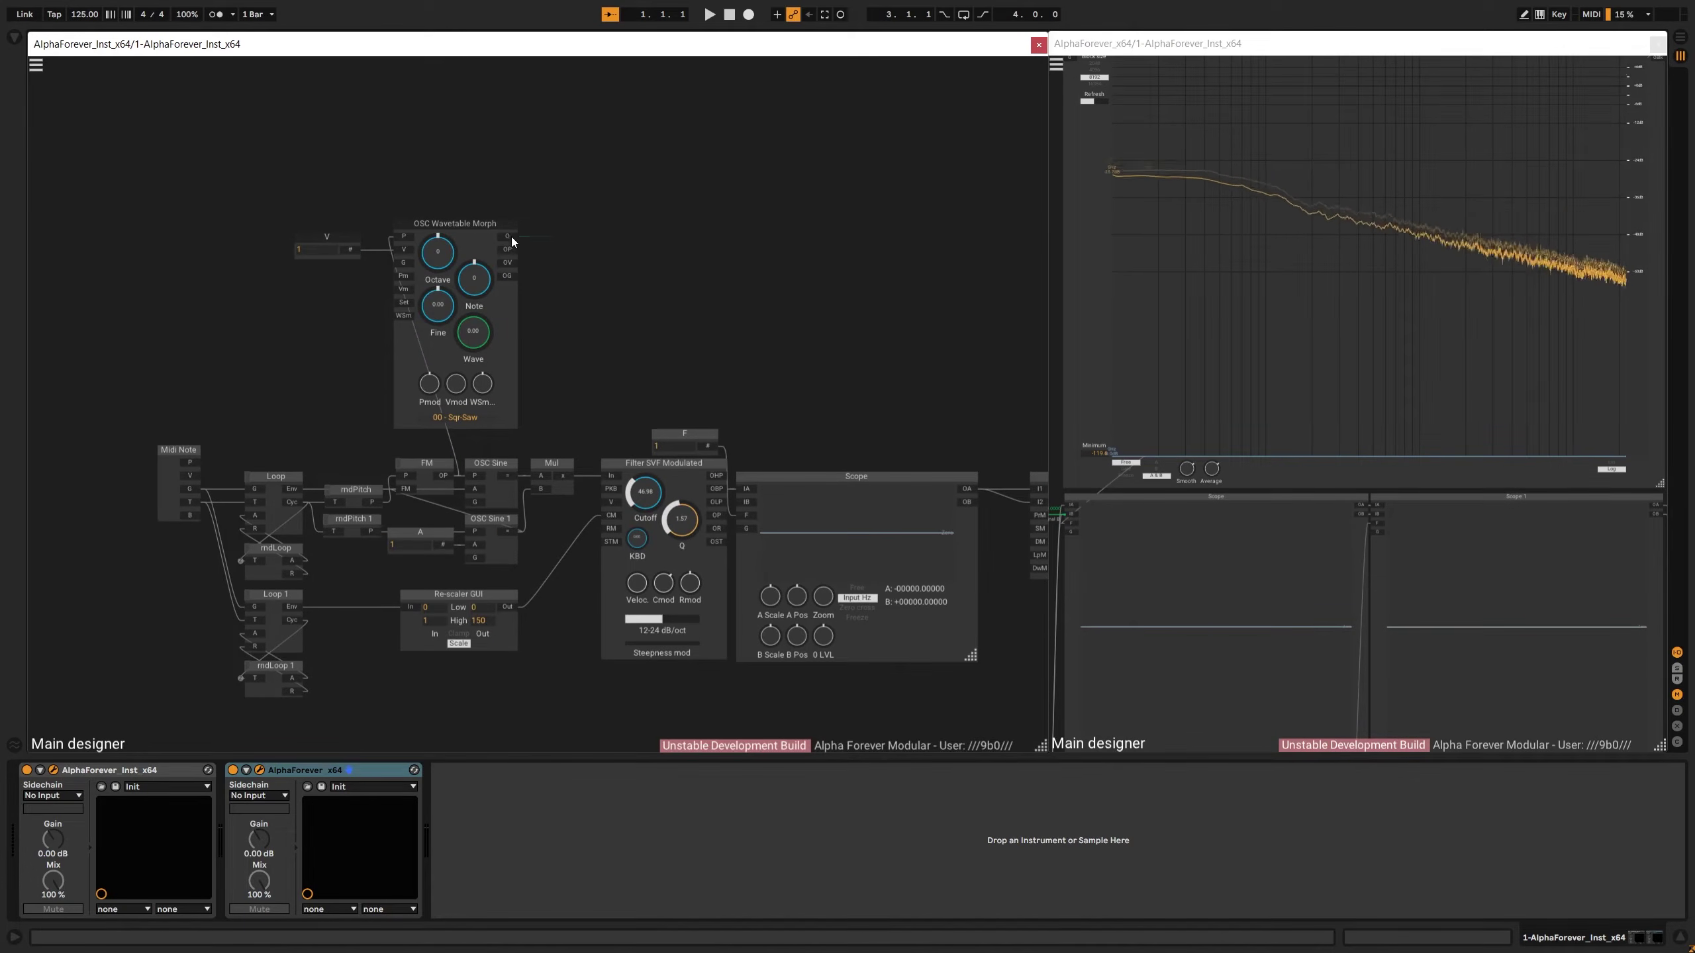
Move the filter and all modules after it right to free space behind the Mul
scroll(558, 260, "down", 2)
left_click_drag(437, 399, 587, 631)
left_click_drag(569, 418, 474, 405)
Add a Mixer 4 Lin that takes the OSC Wavetable Morph on In1 and the Mul on In2 and feeds the filter's input
right_click(525, 317)
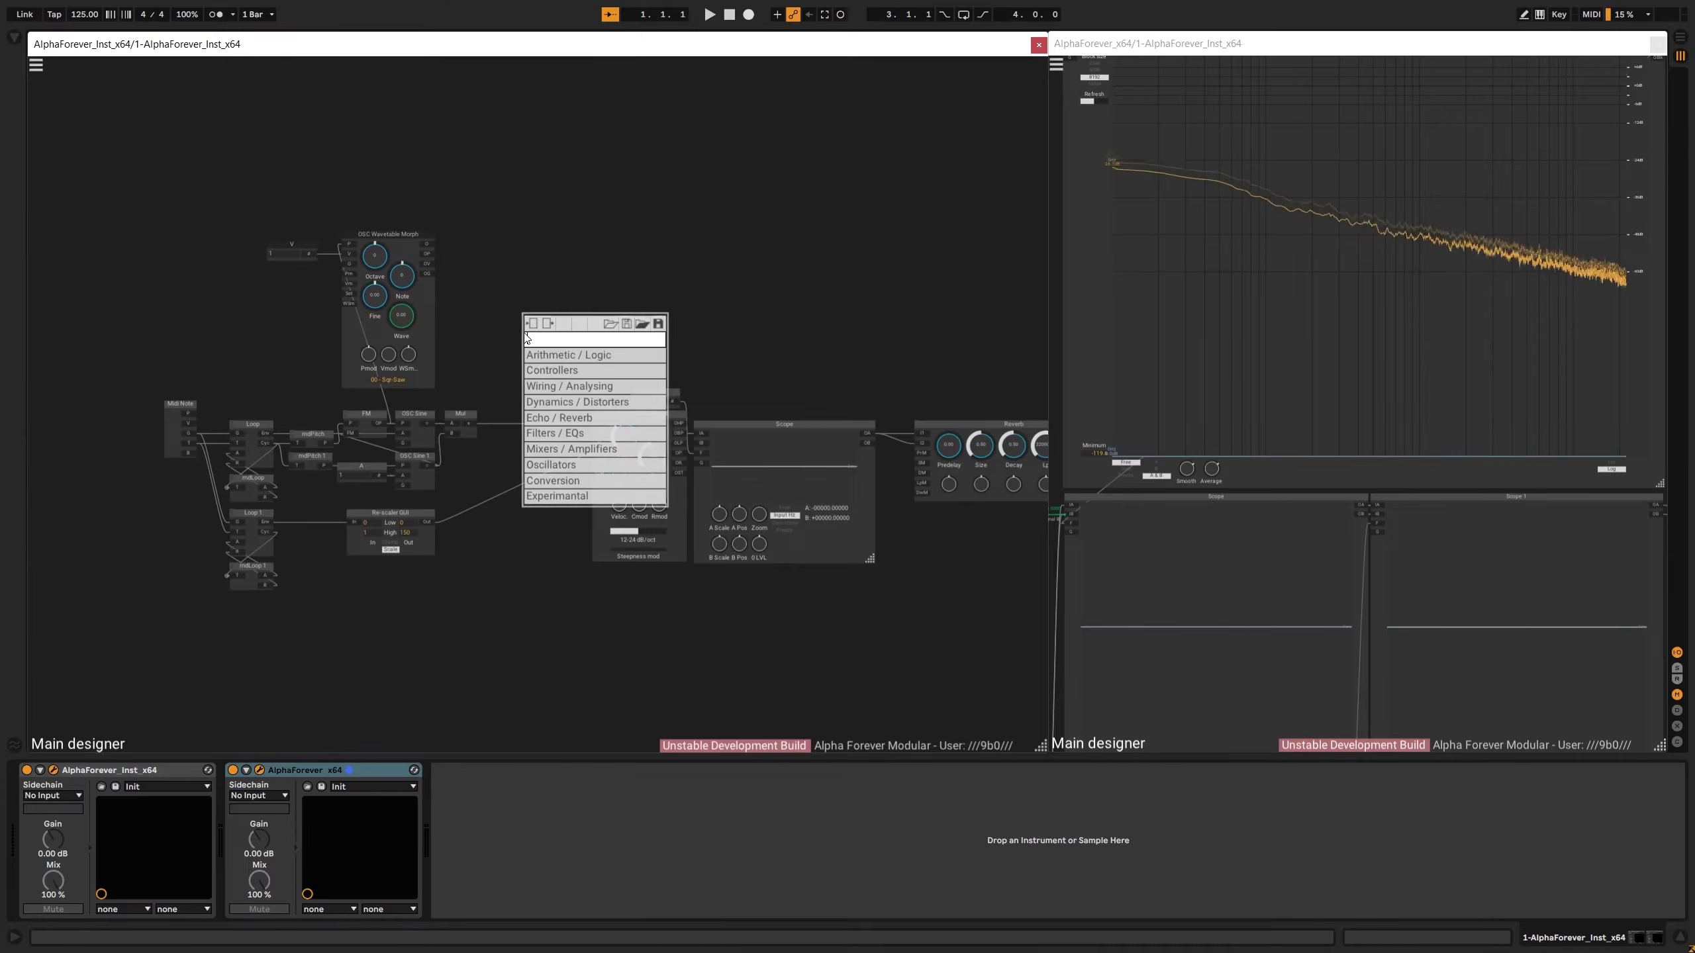
type("mixer")
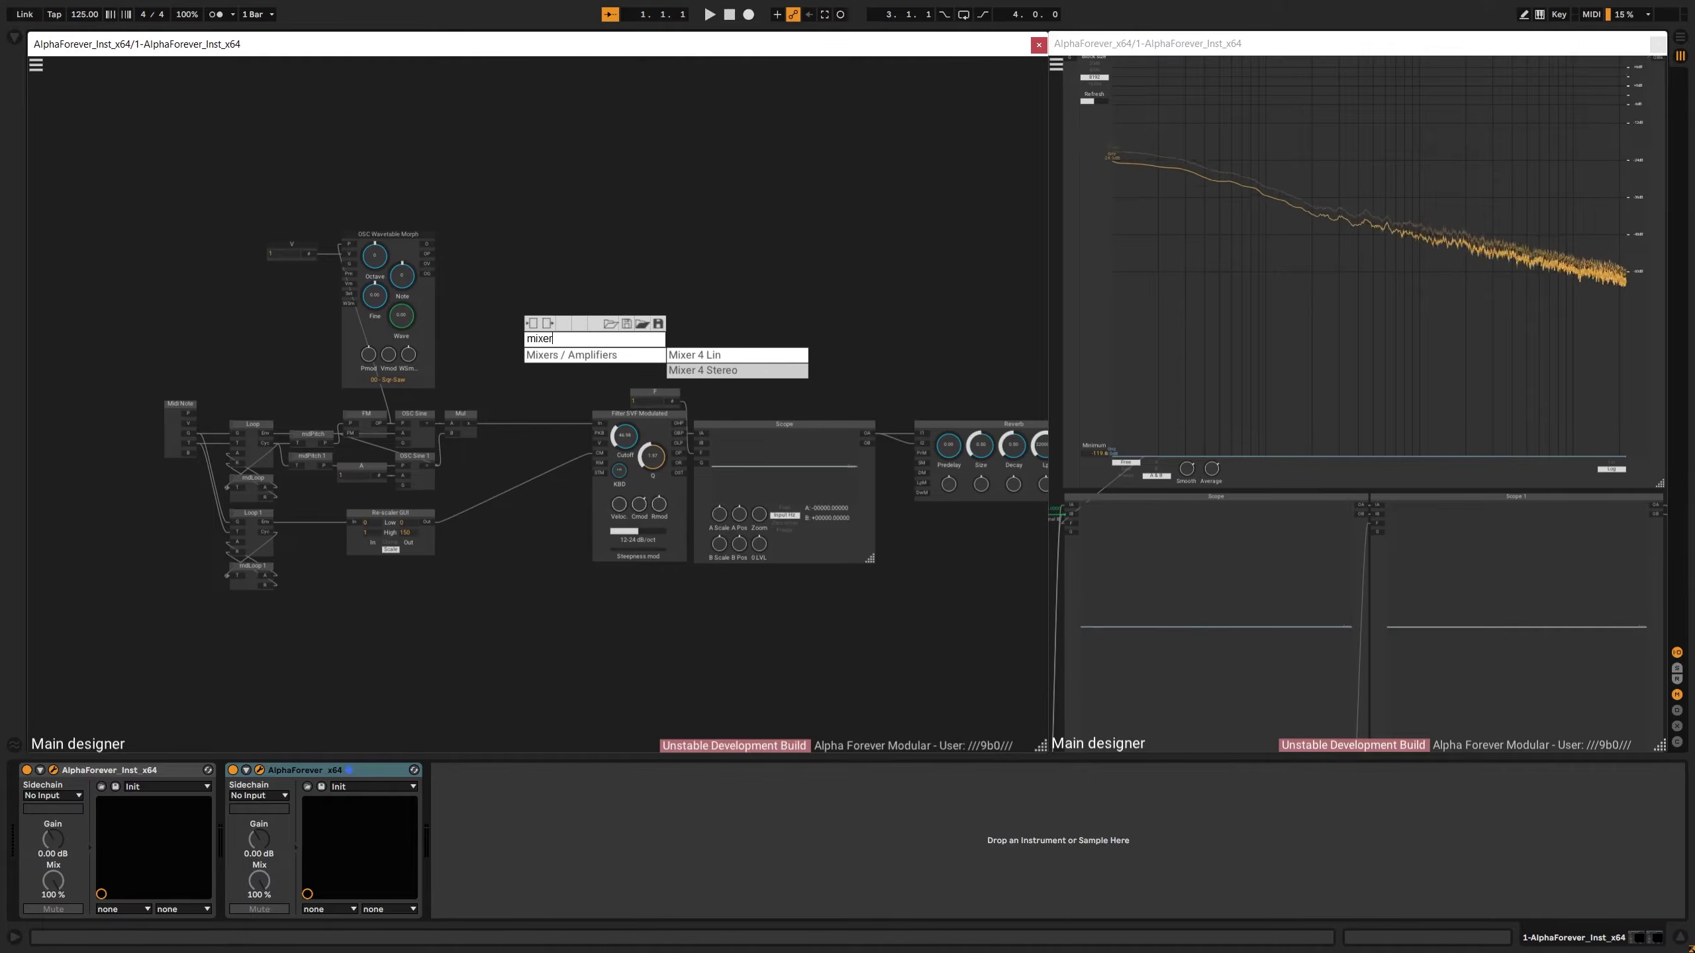
left_click(743, 358)
scroll(569, 240, "up", 2)
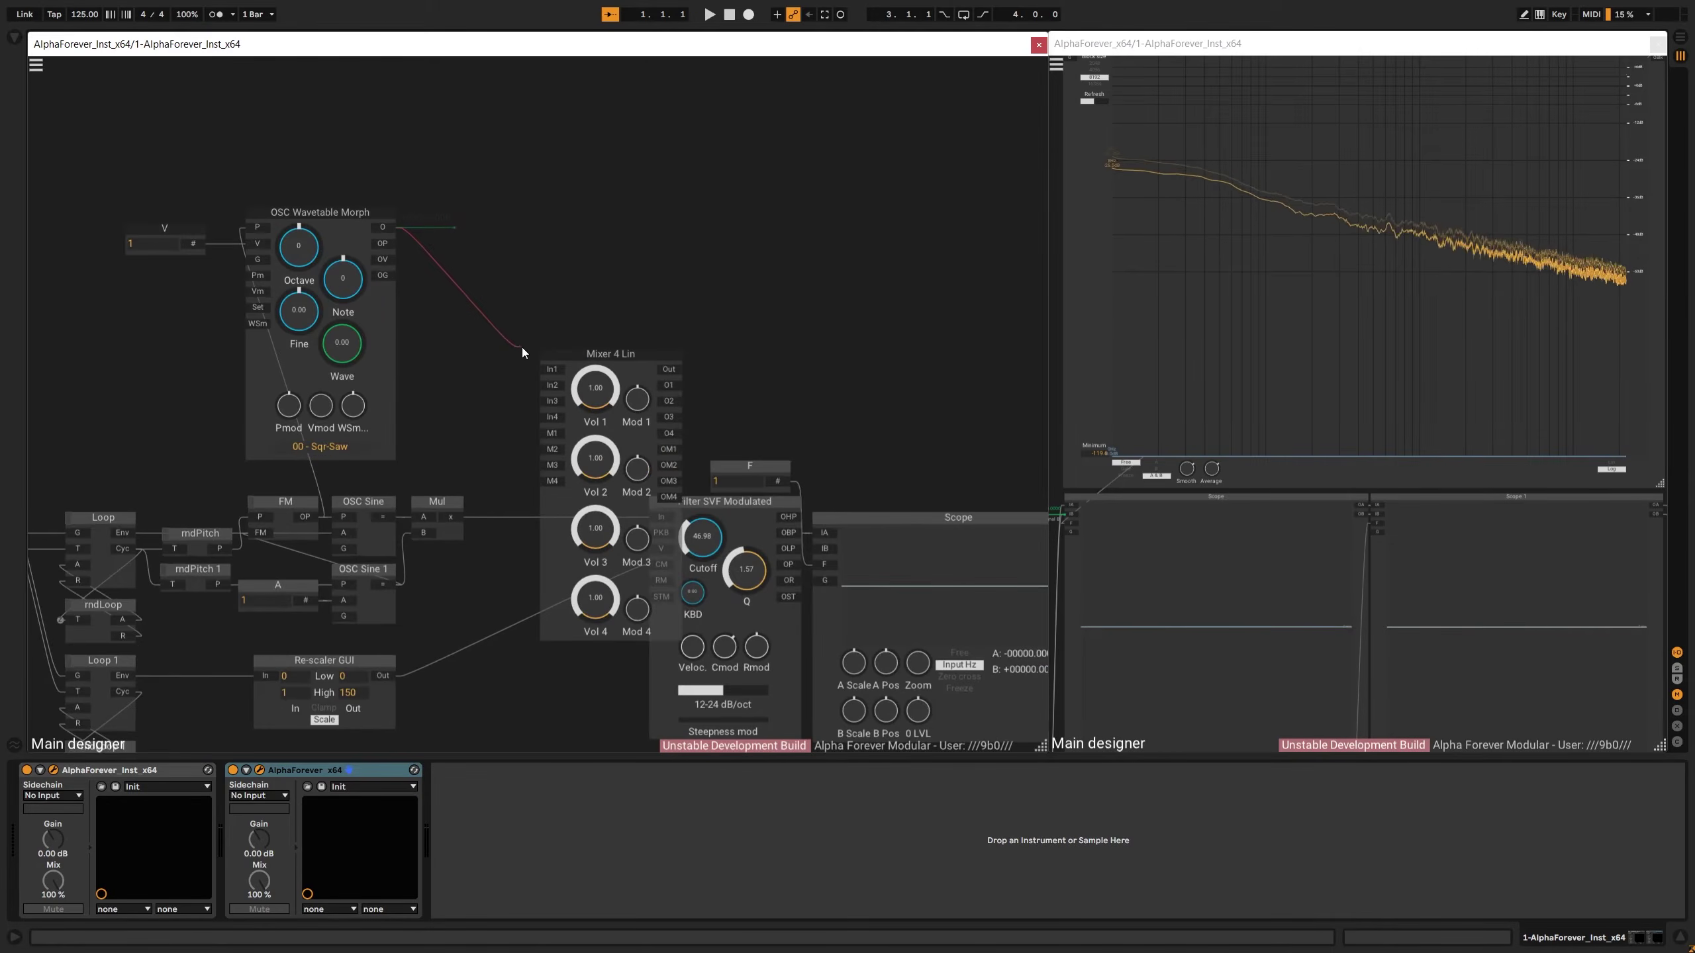
left_click_drag(548, 376, 540, 213)
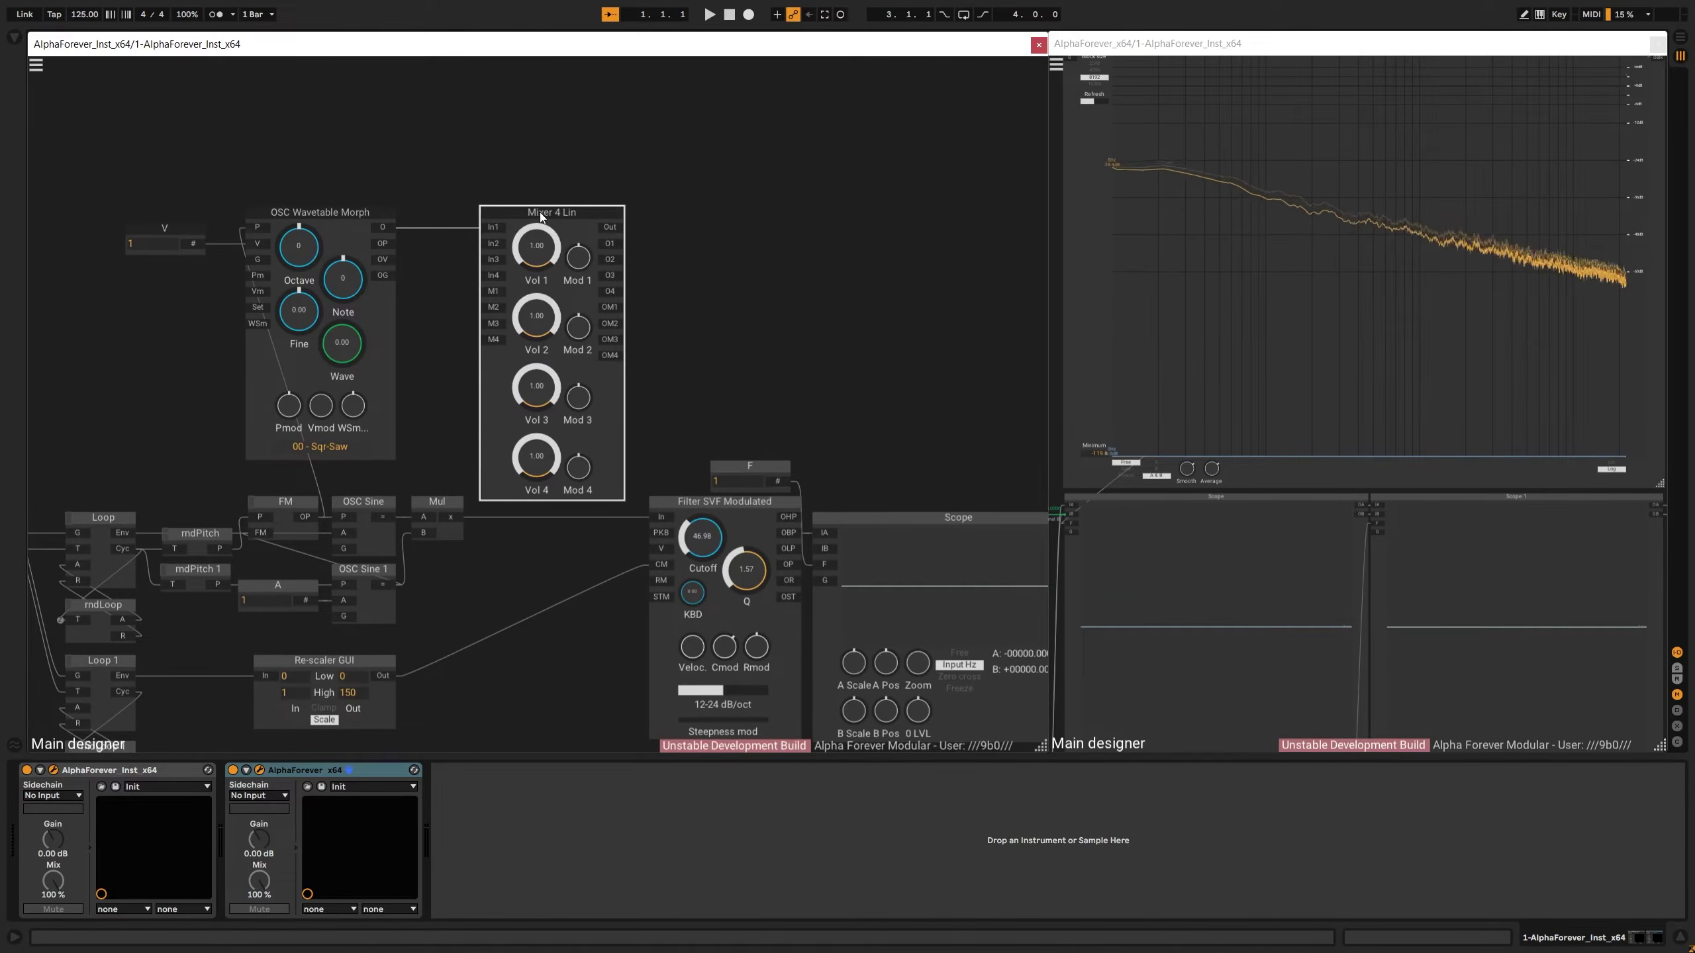
left_click_drag(632, 523, 653, 521)
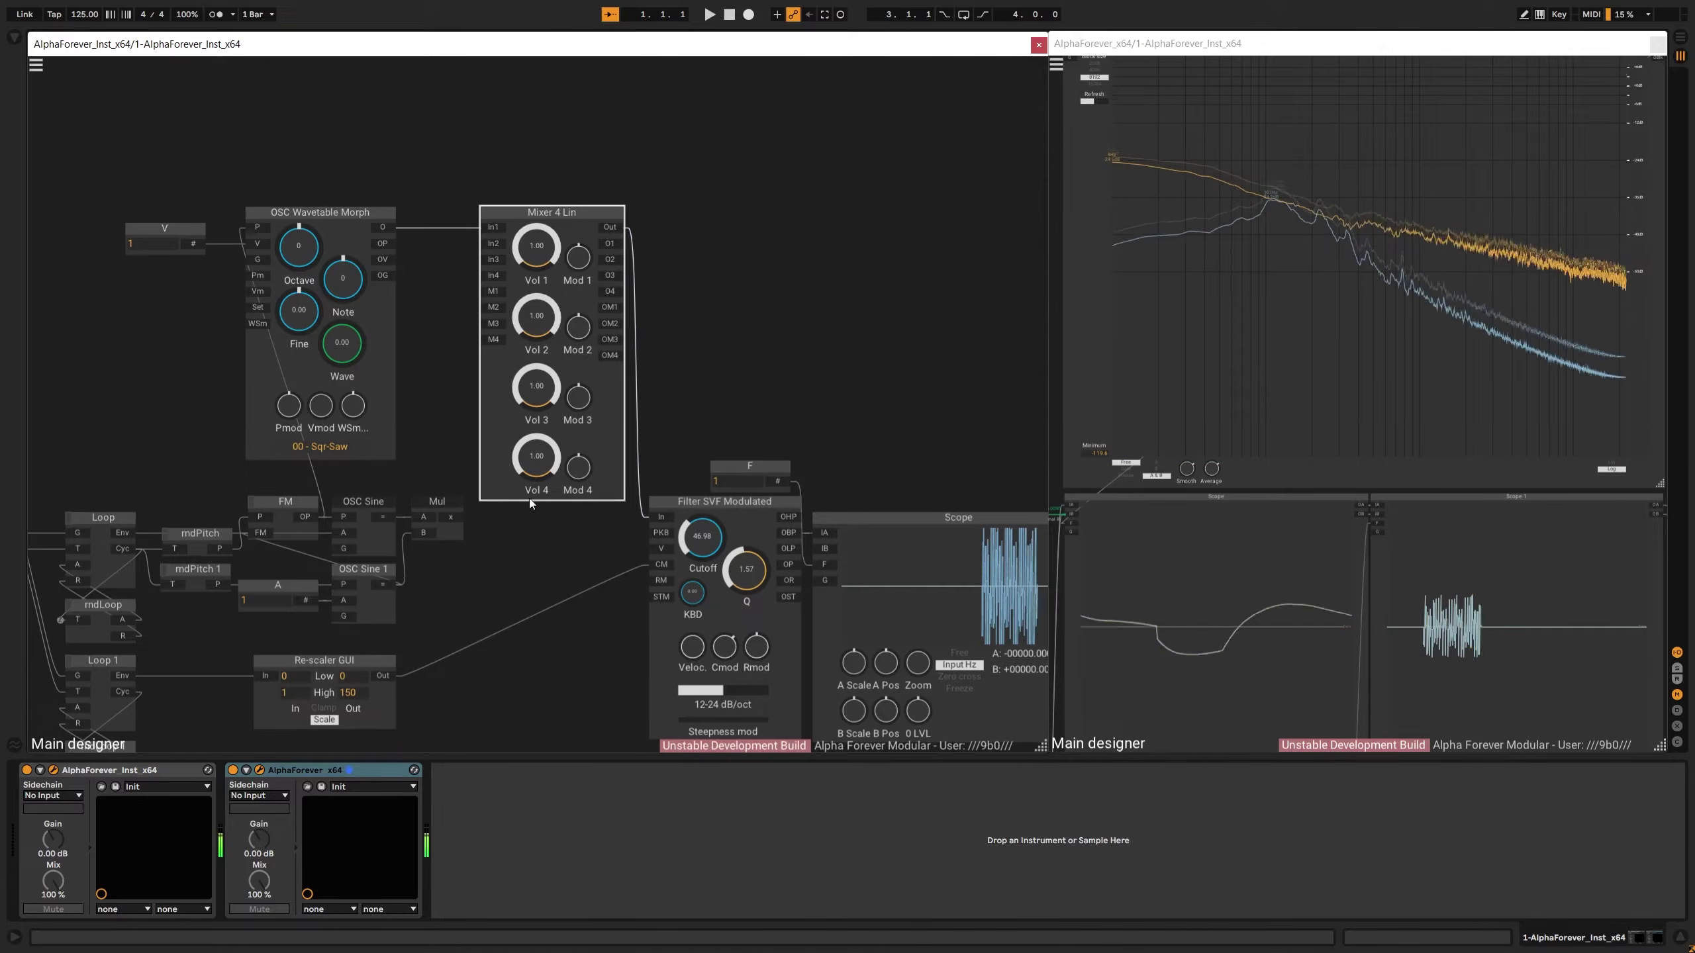
left_click_drag(458, 512, 479, 246)
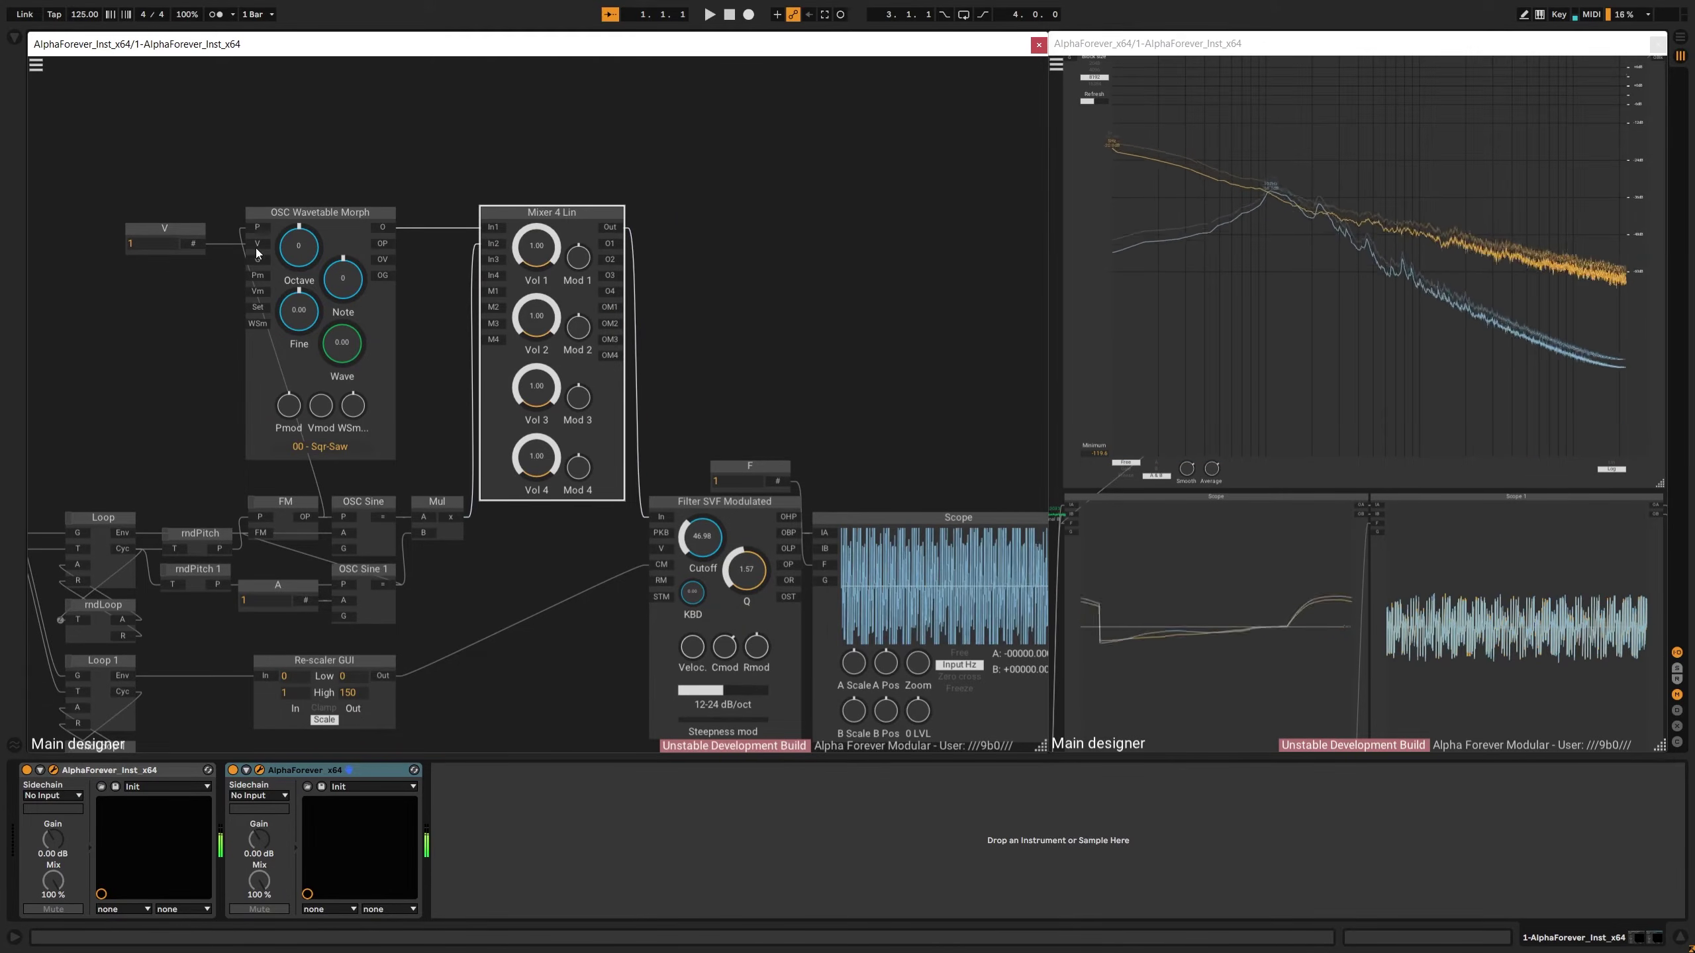
Replace the V constant on the OSC Wavetable Morph with Loop's Env output and set the mixer's Vol 1 to 0.34
left_click_drag(257, 245, 391, 273)
left_click(405, 191)
key("Delete")
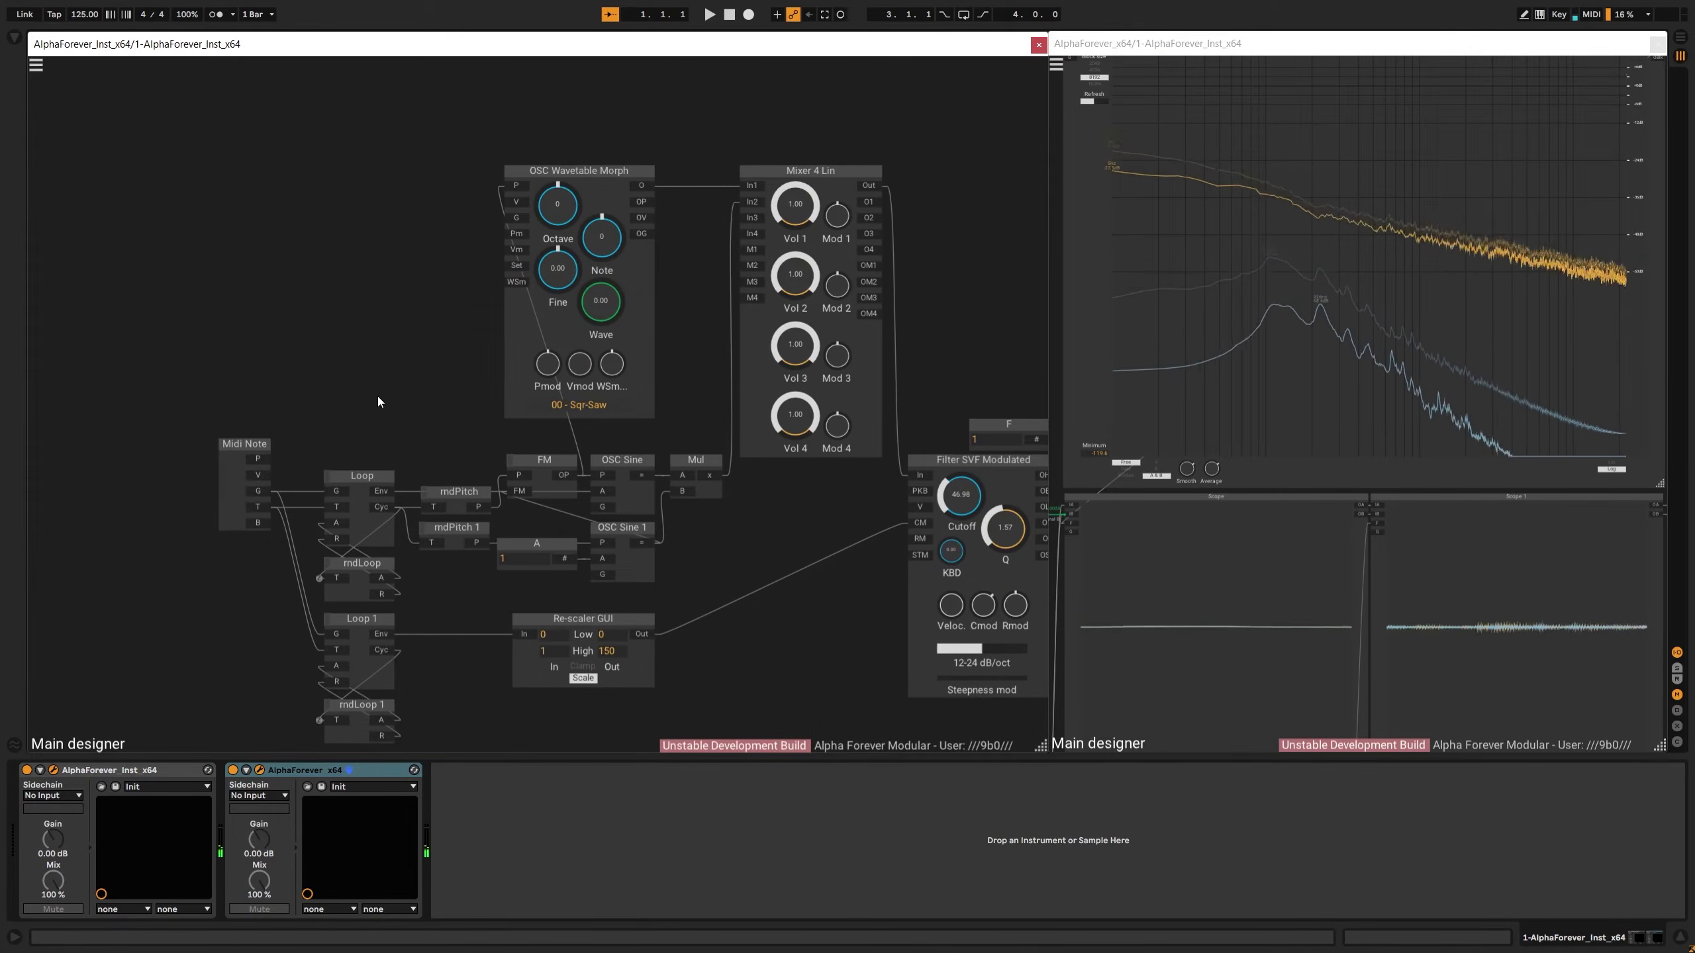
left_click_drag(386, 491, 501, 197)
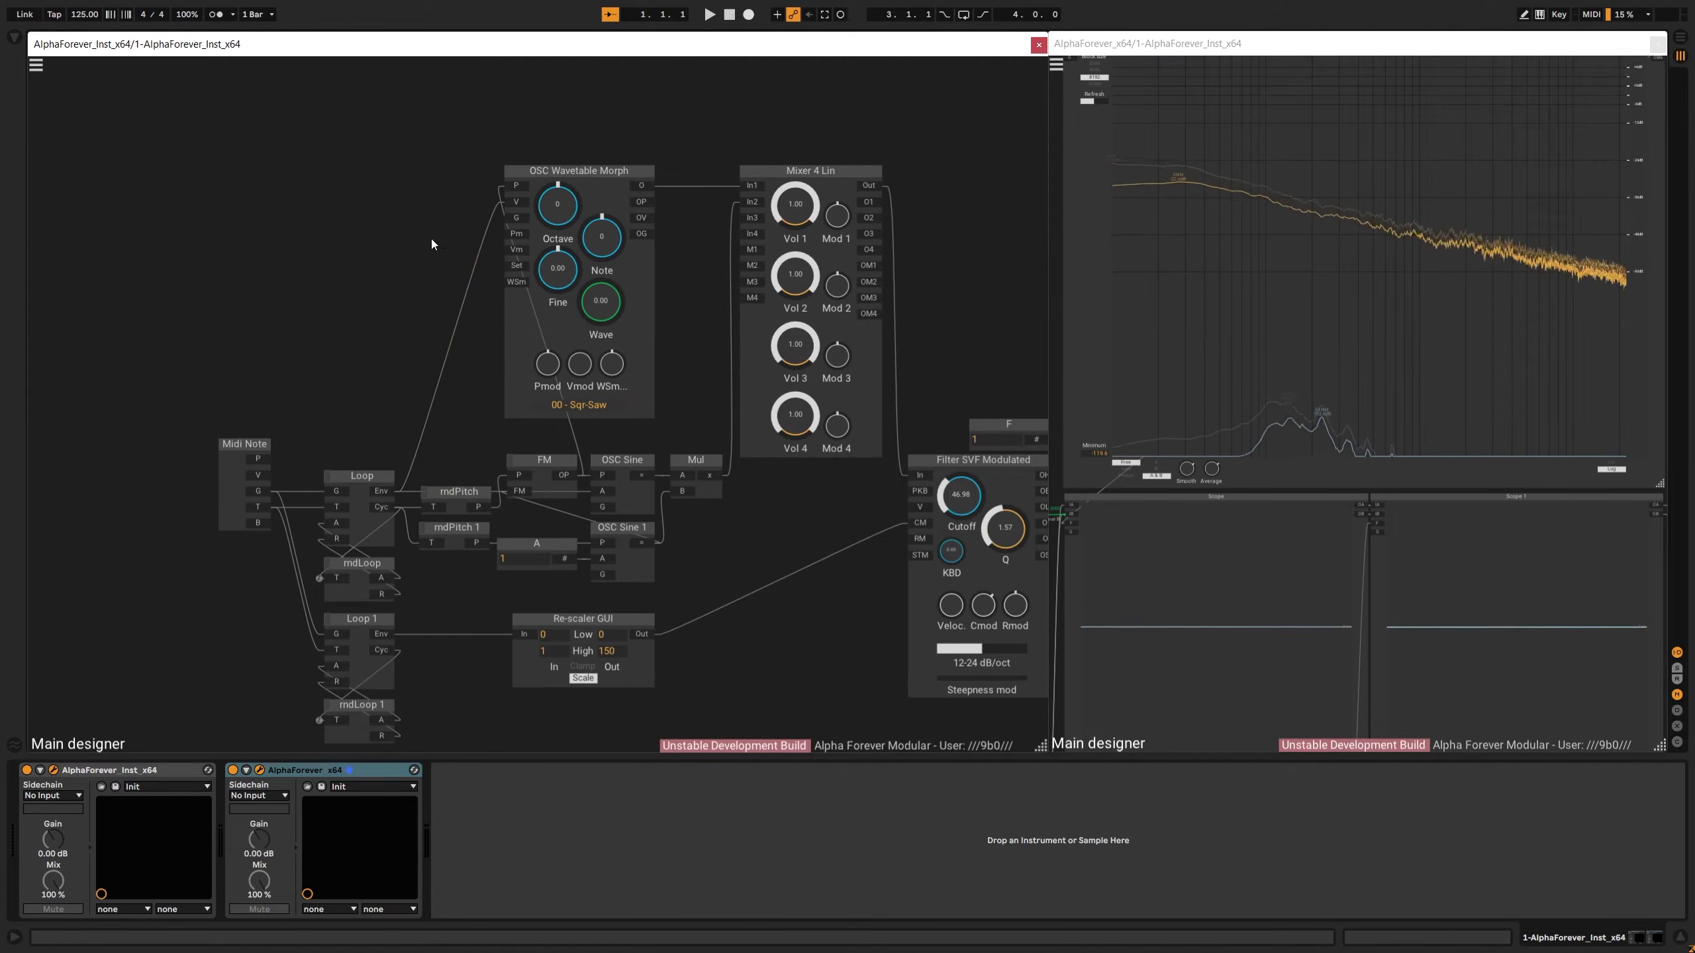
left_click_drag(807, 289, 806, 321)
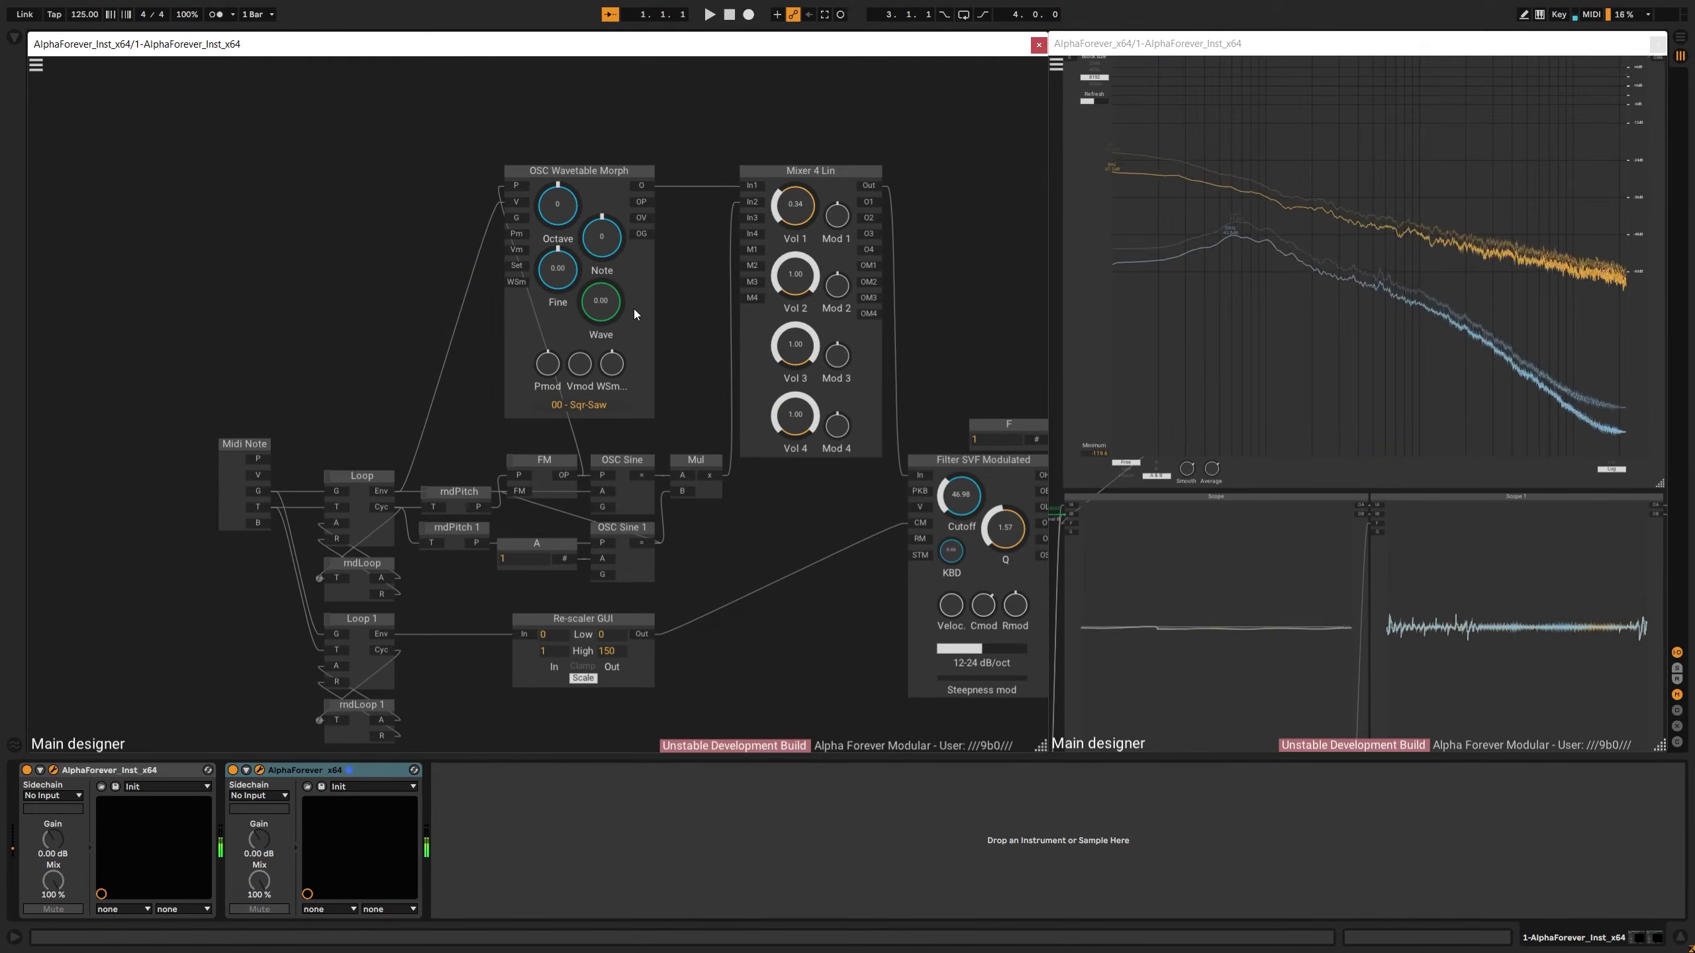
Attach a constant to the OSC Wavetable Morph's Set input and set it to 3 for Basic Waves
double_click(518, 264)
double_click(418, 265)
type("3")
left_click(355, 322)
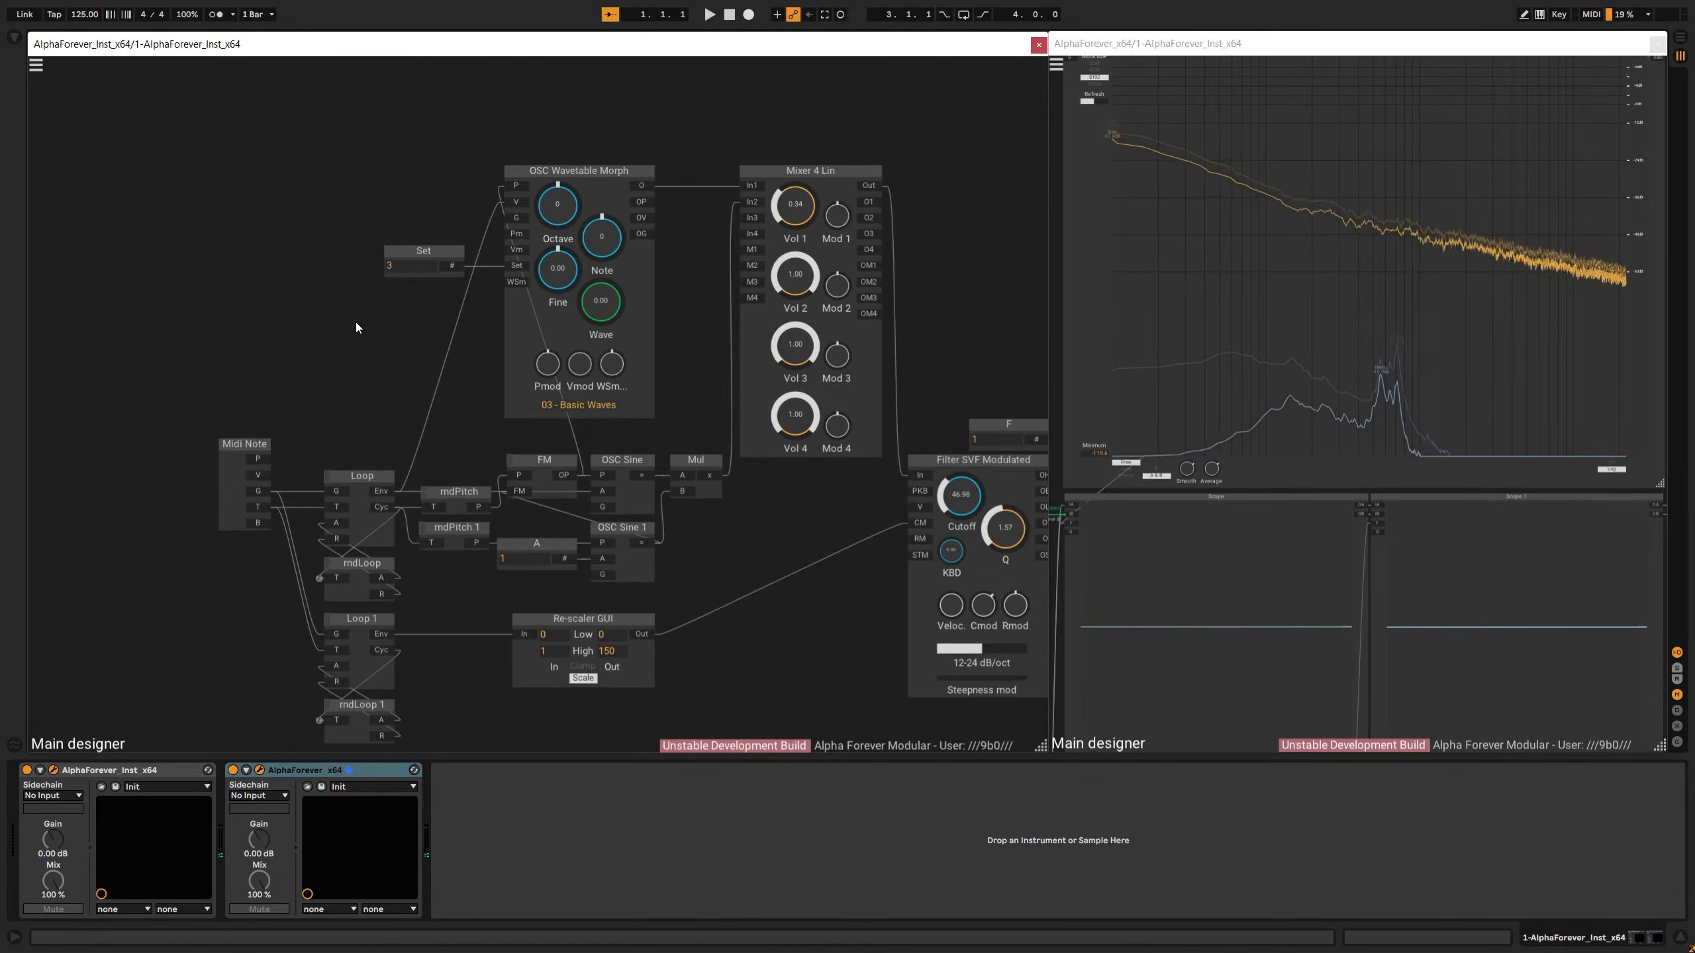
left_click_drag(458, 319, 495, 366)
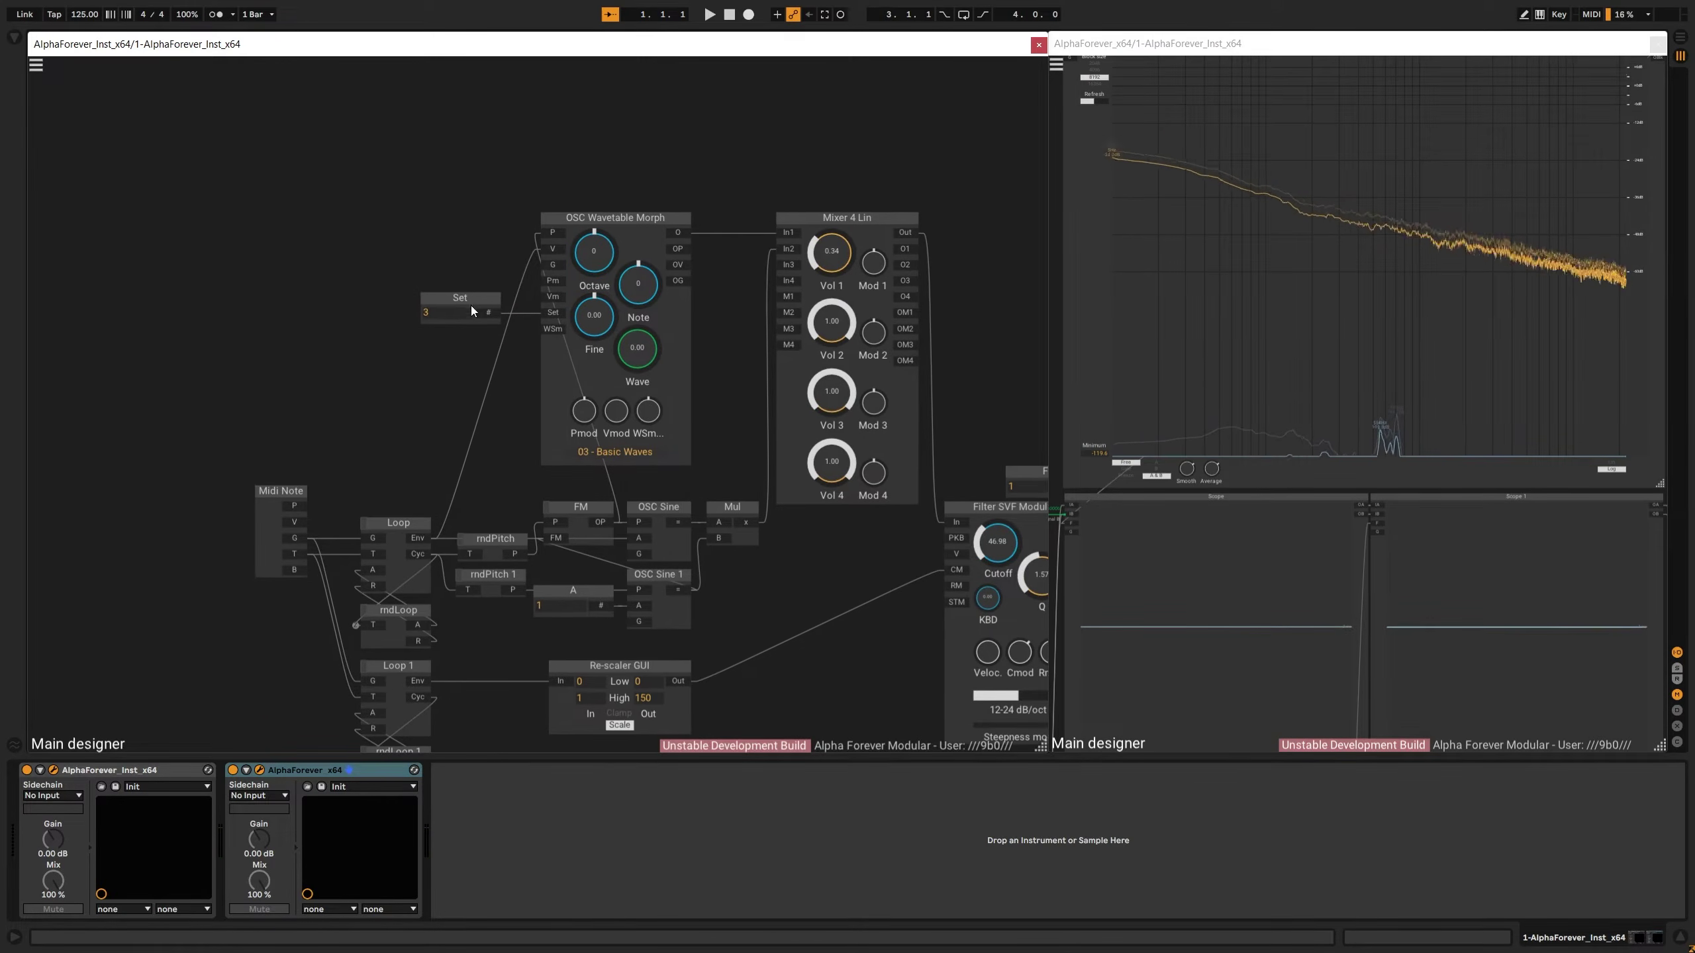
Modulate the OSC Wavetable Morph's WSm input from Loop 1's Env output and raise its Octave
scroll(460, 287, "down", 3)
scroll(498, 612, "up", 2)
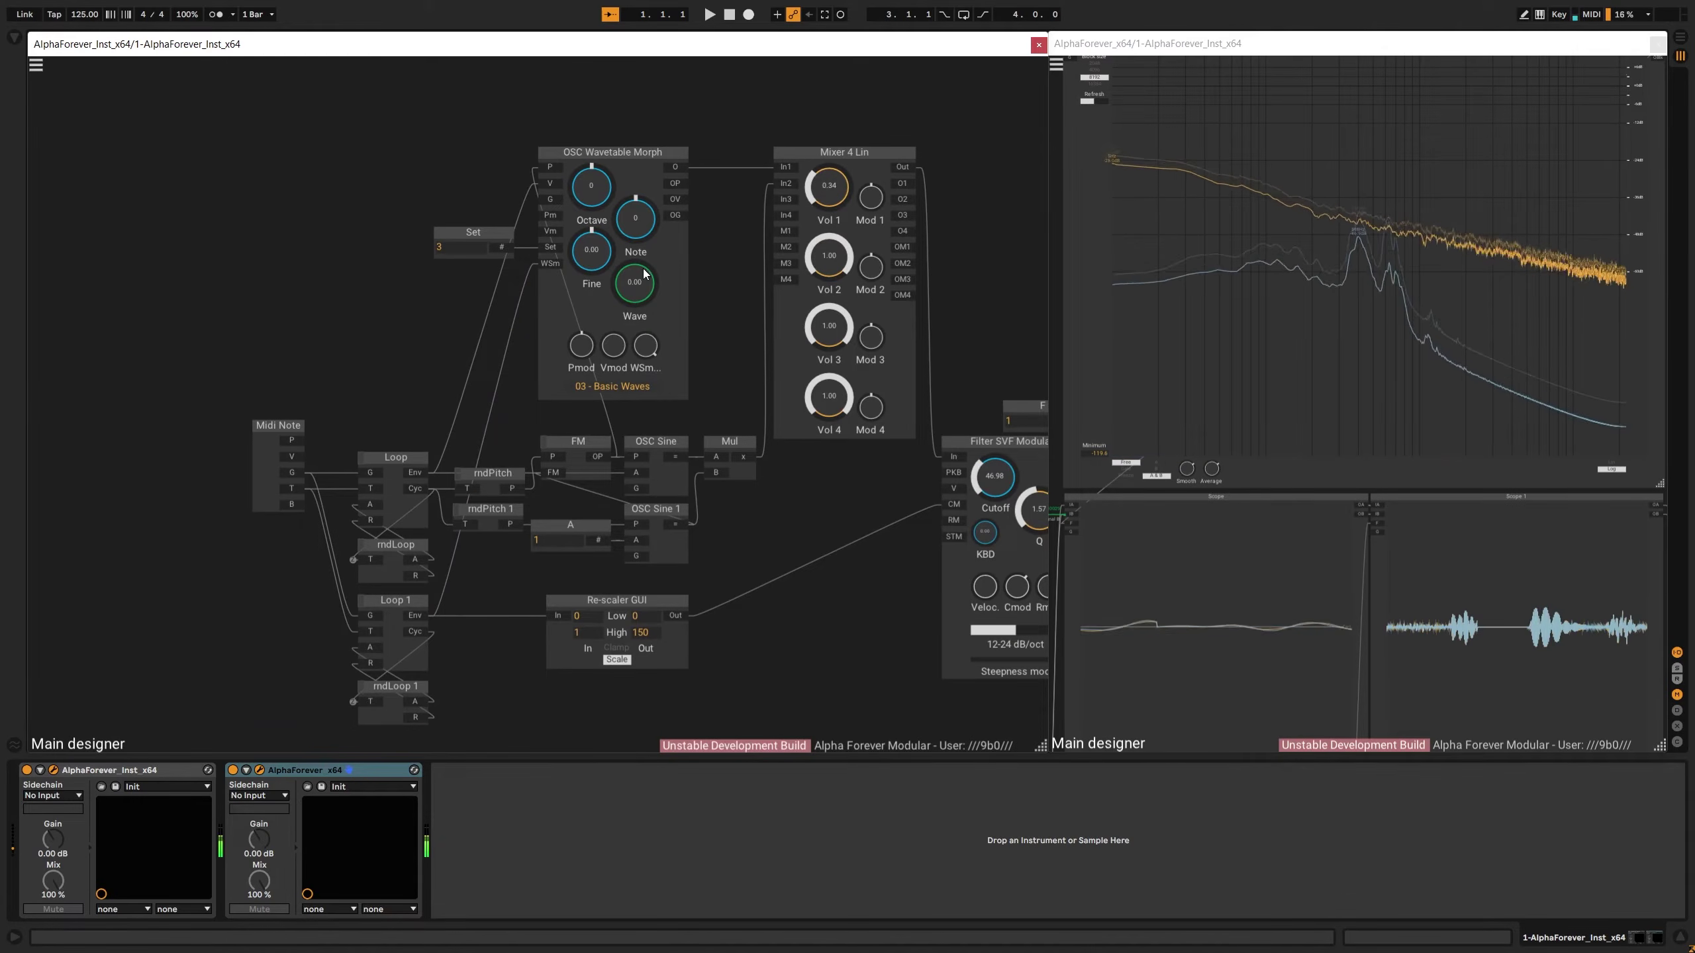
scroll(736, 323, "down", 5)
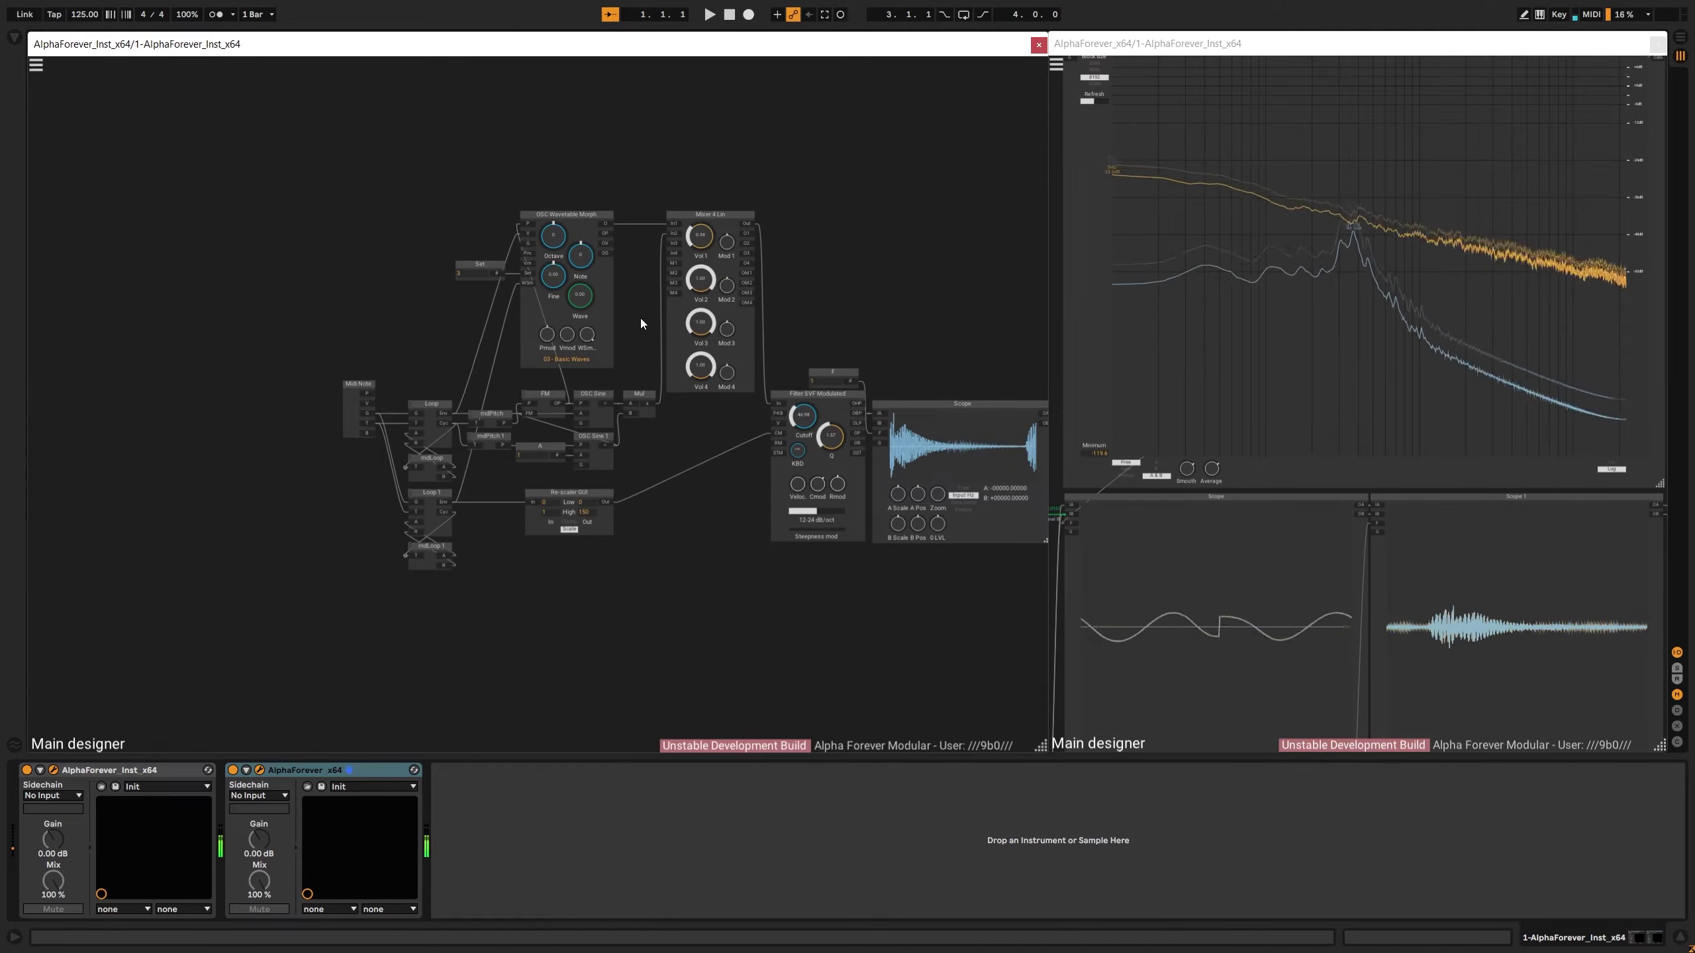
left_click_drag(549, 233, 568, 186)
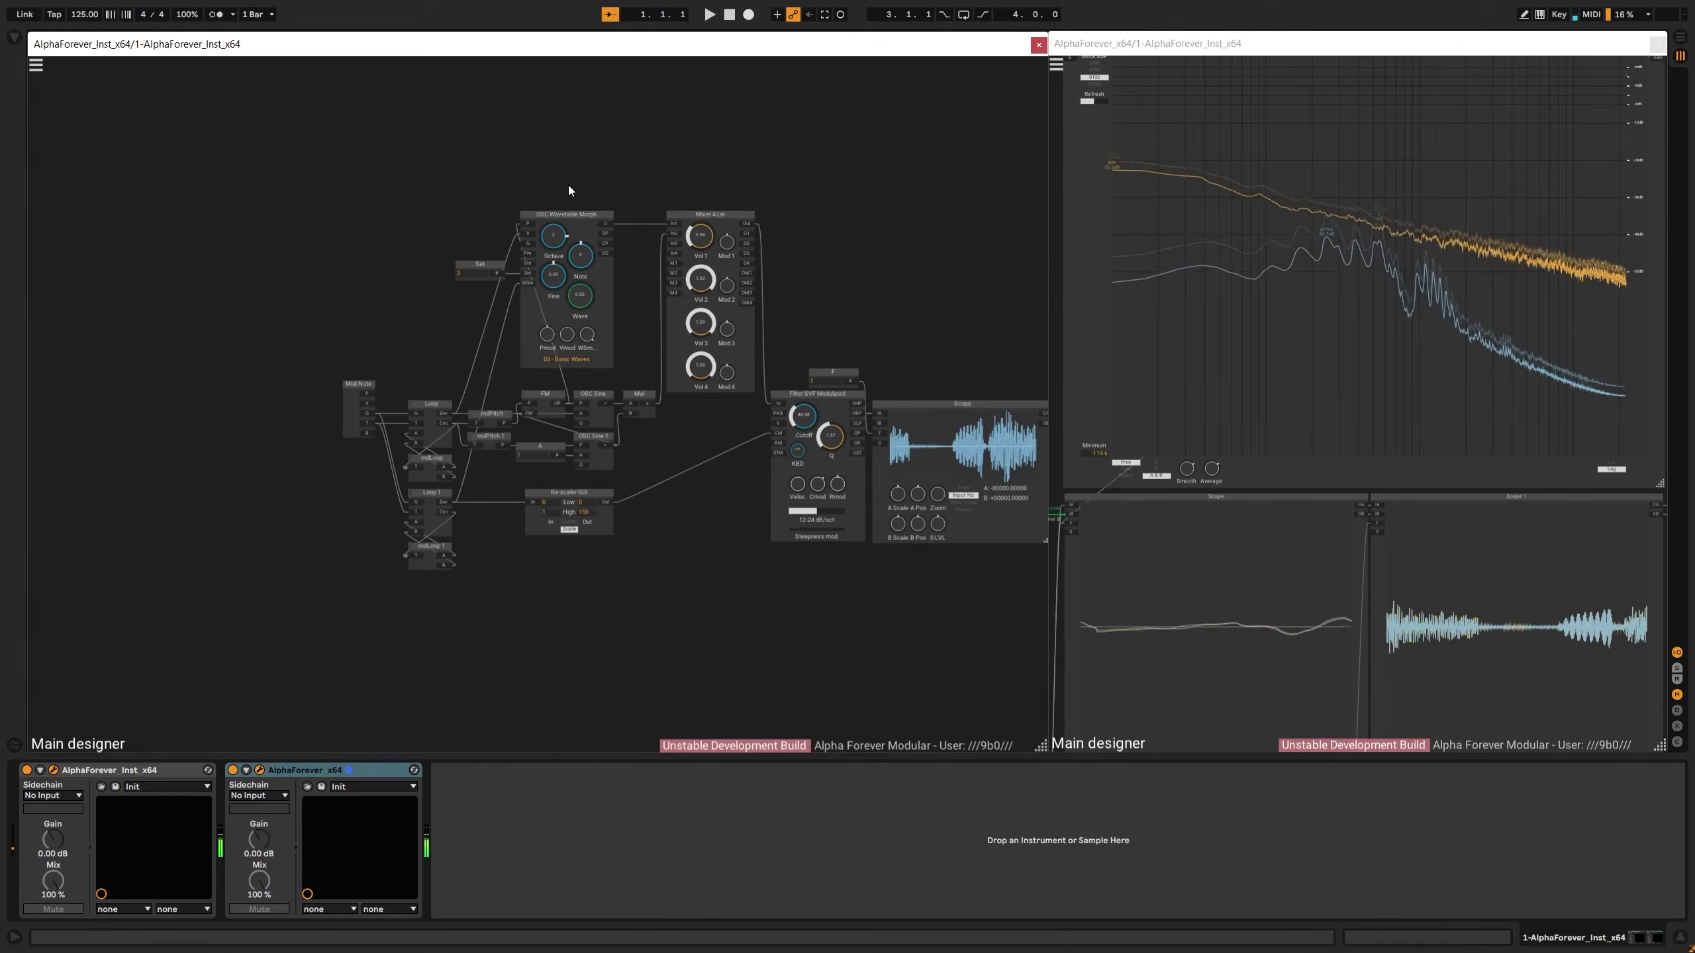
Lower the OSC Wavetable Morph's Octave to 0
left_click_drag(710, 187, 478, 208)
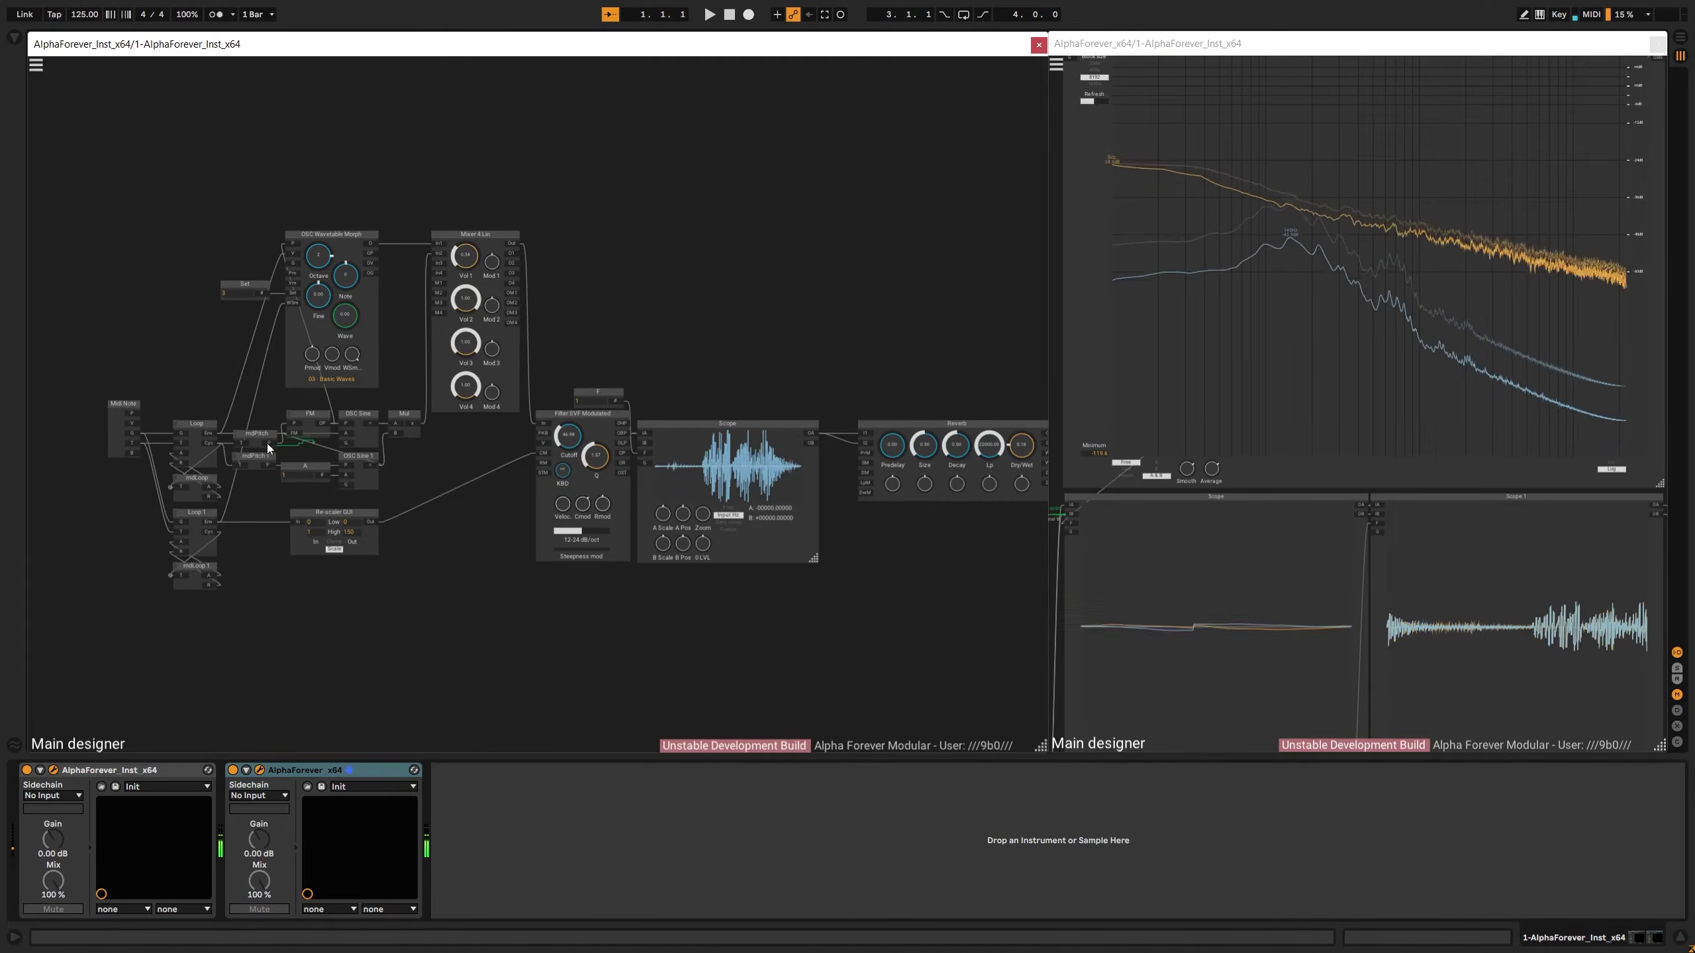
scroll(233, 342, "up", 3)
scroll(233, 347, "down", 2)
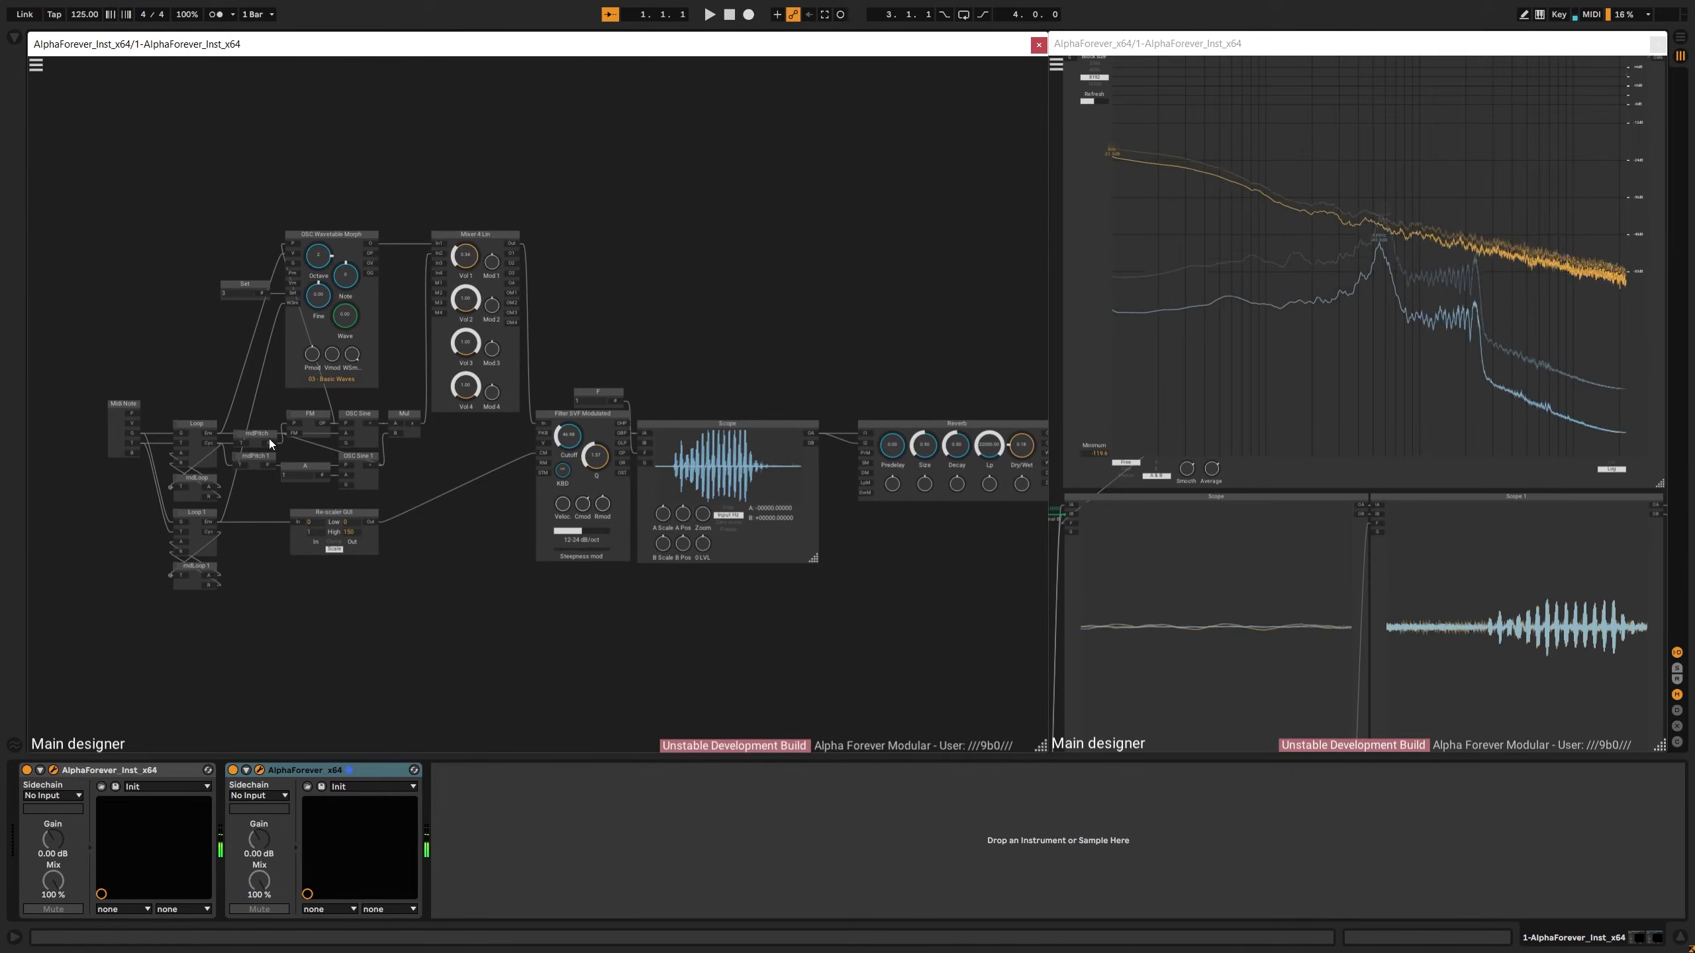
left_click_drag(269, 443, 320, 285)
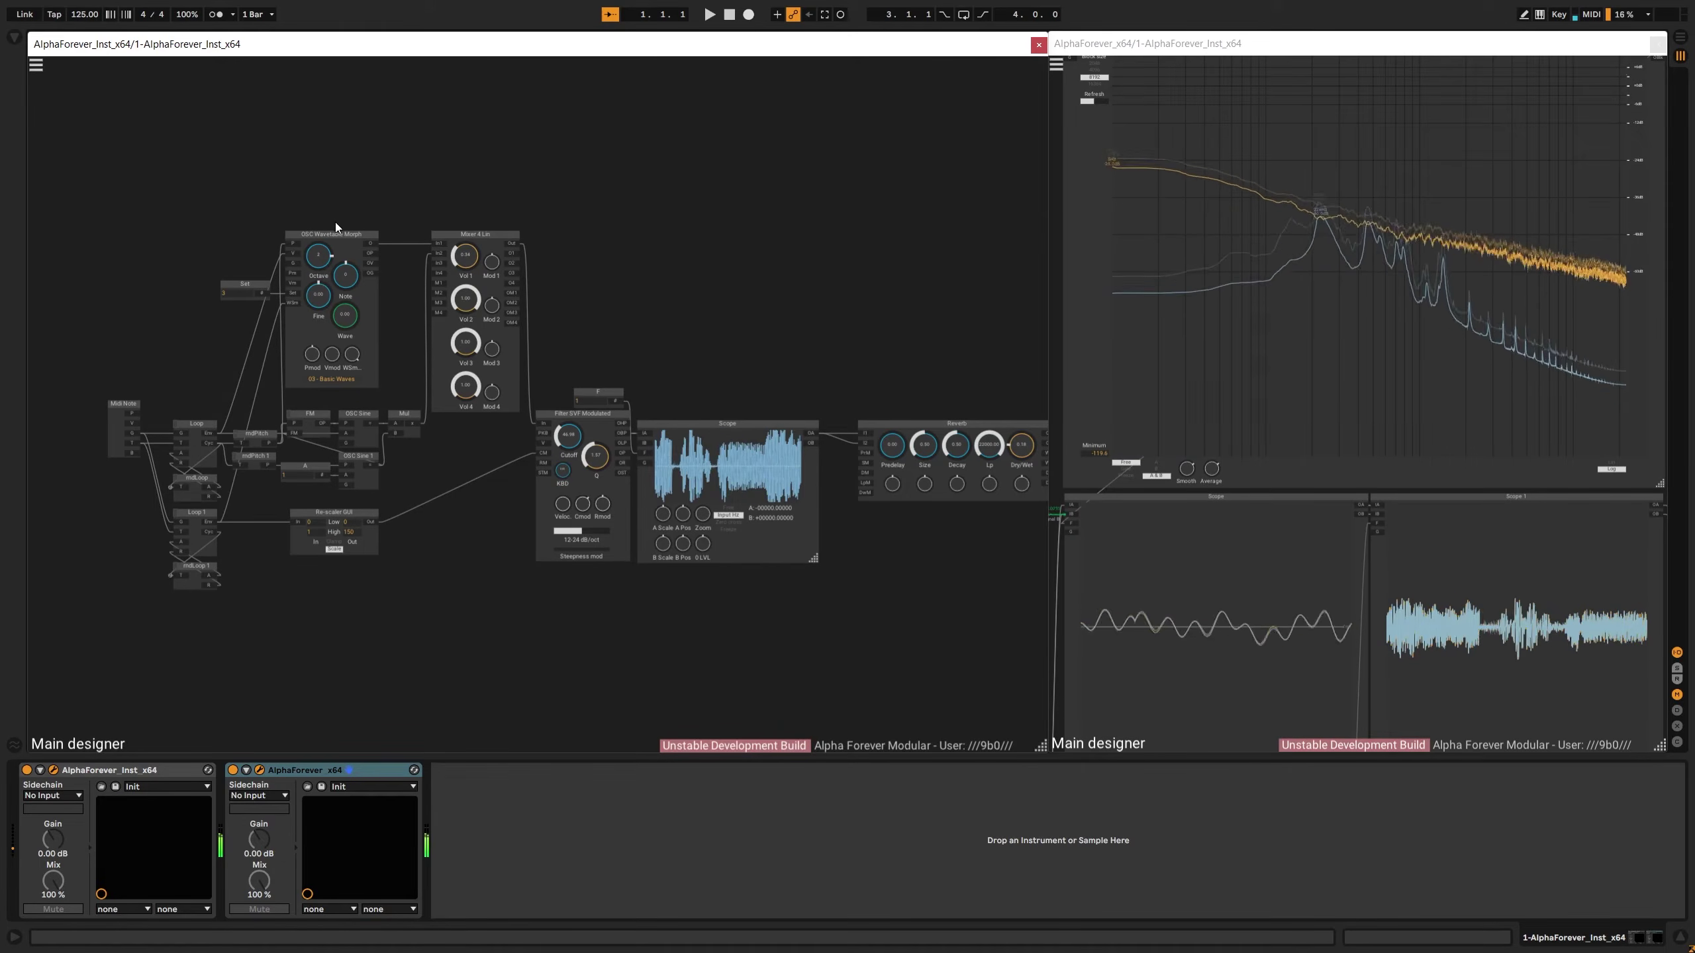
left_click_drag(330, 262, 333, 286)
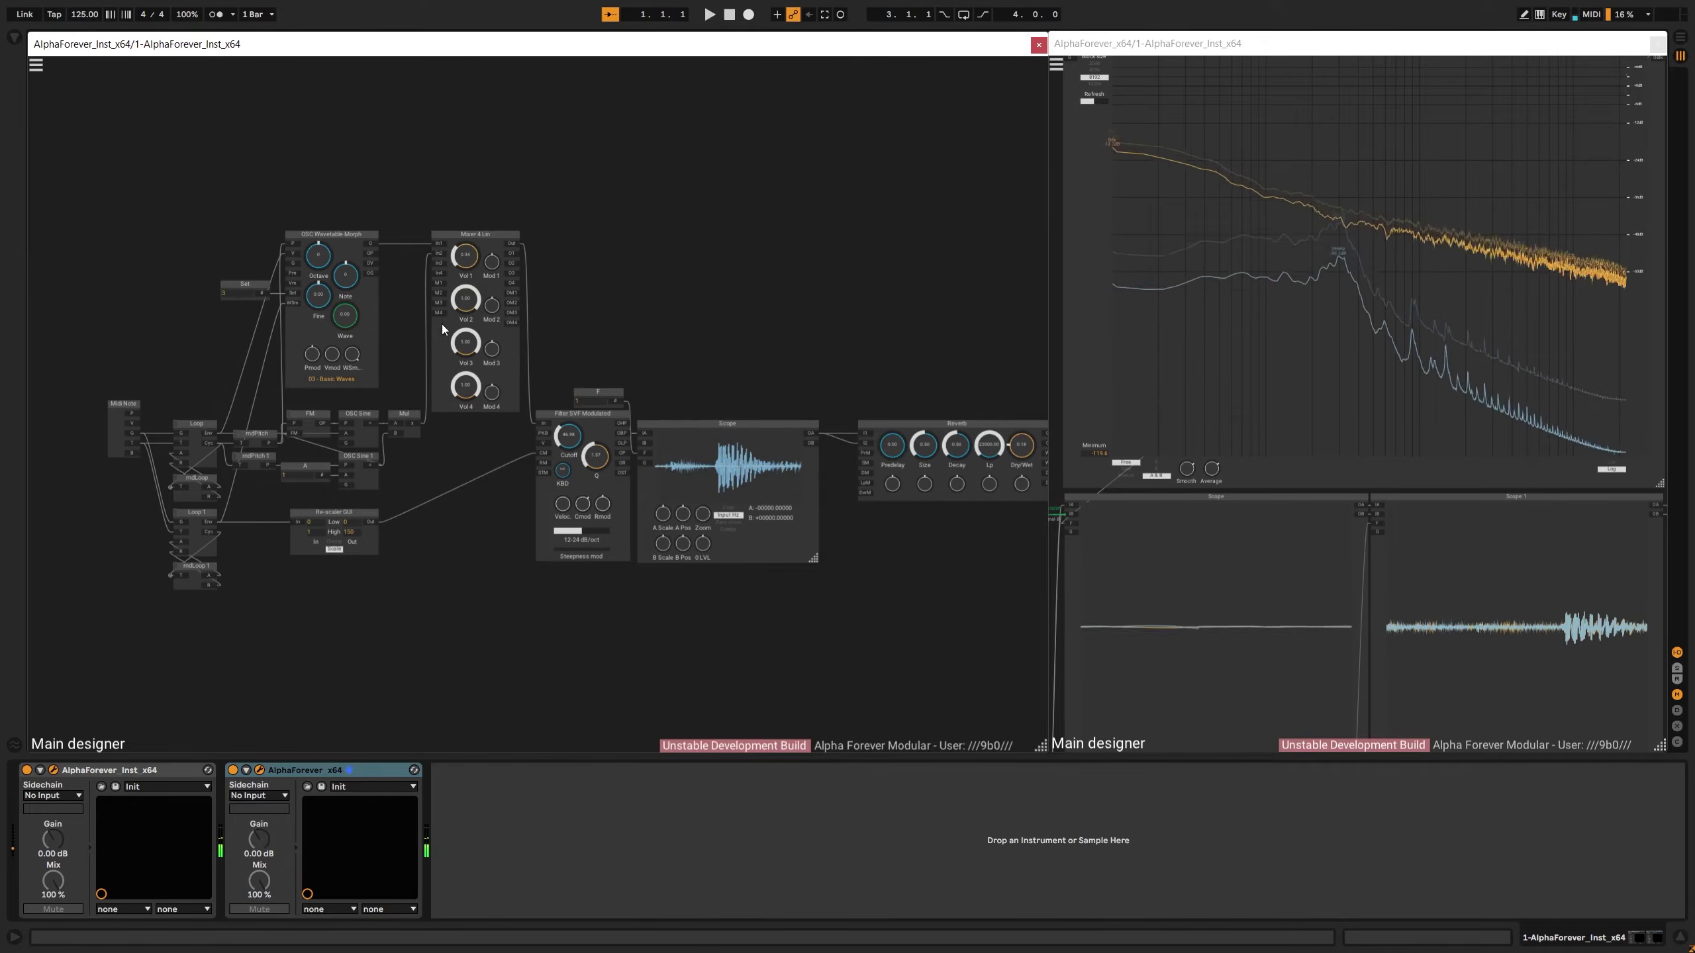
left_click_drag(568, 435, 599, 455)
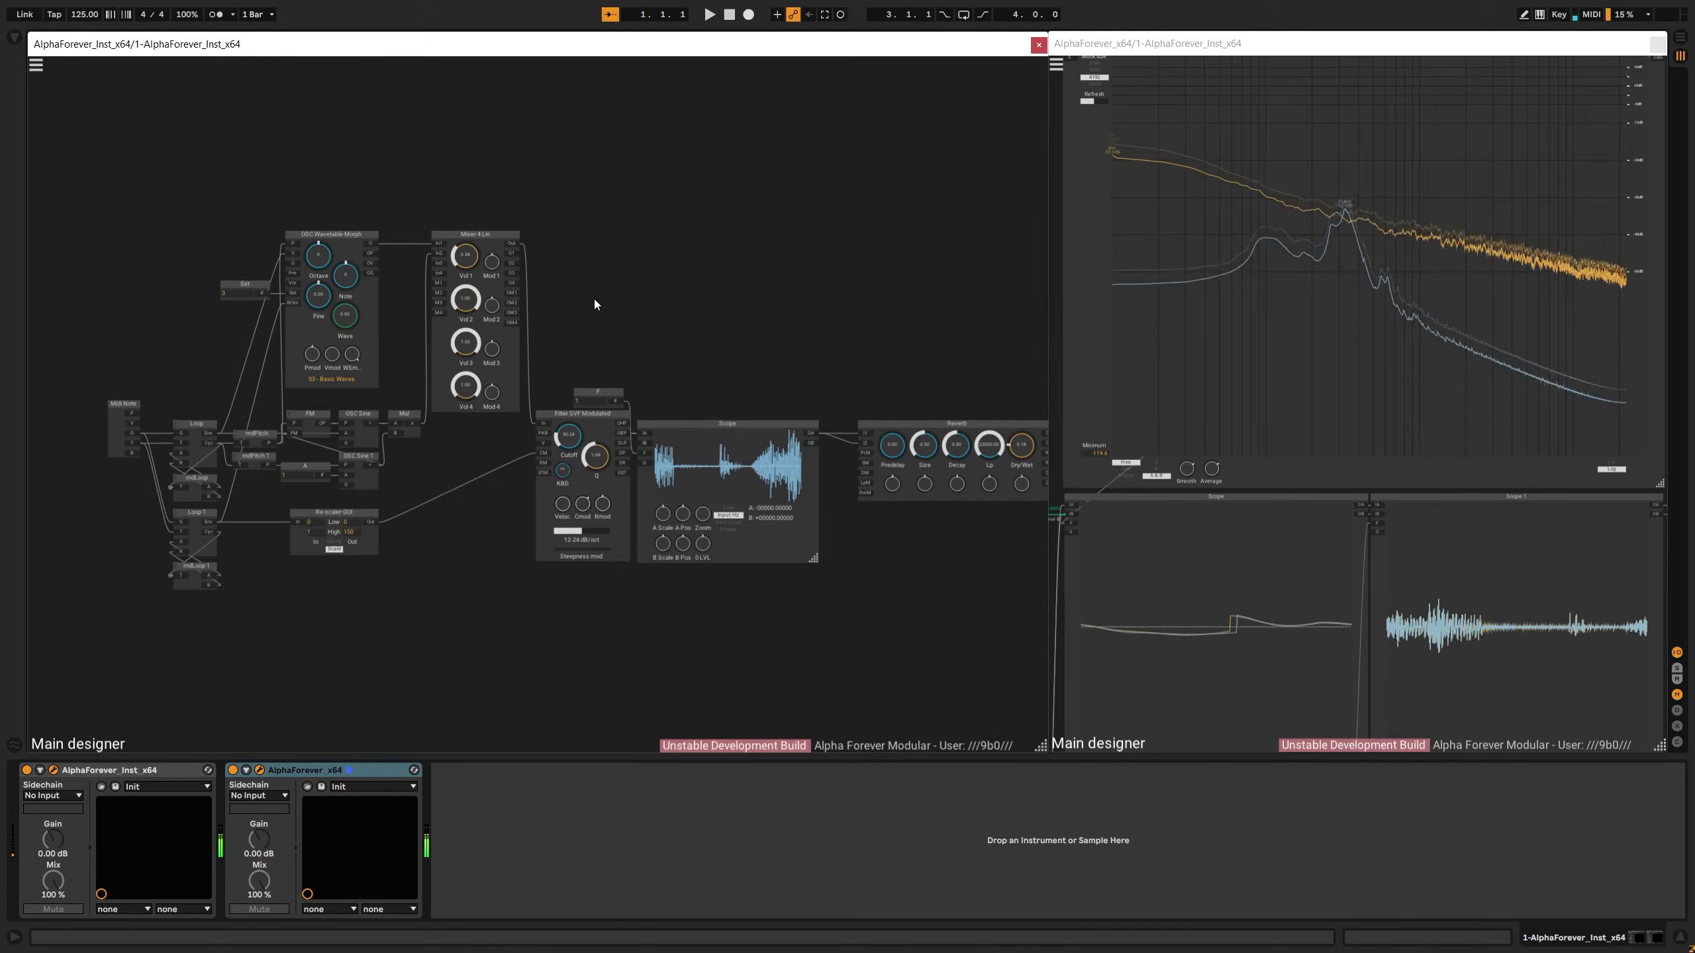
Move the Filter SVF Modulated down level with the Re-scaler GUI, shift the Scope beside it and place the F constant beneath the filter
double_click(543, 453)
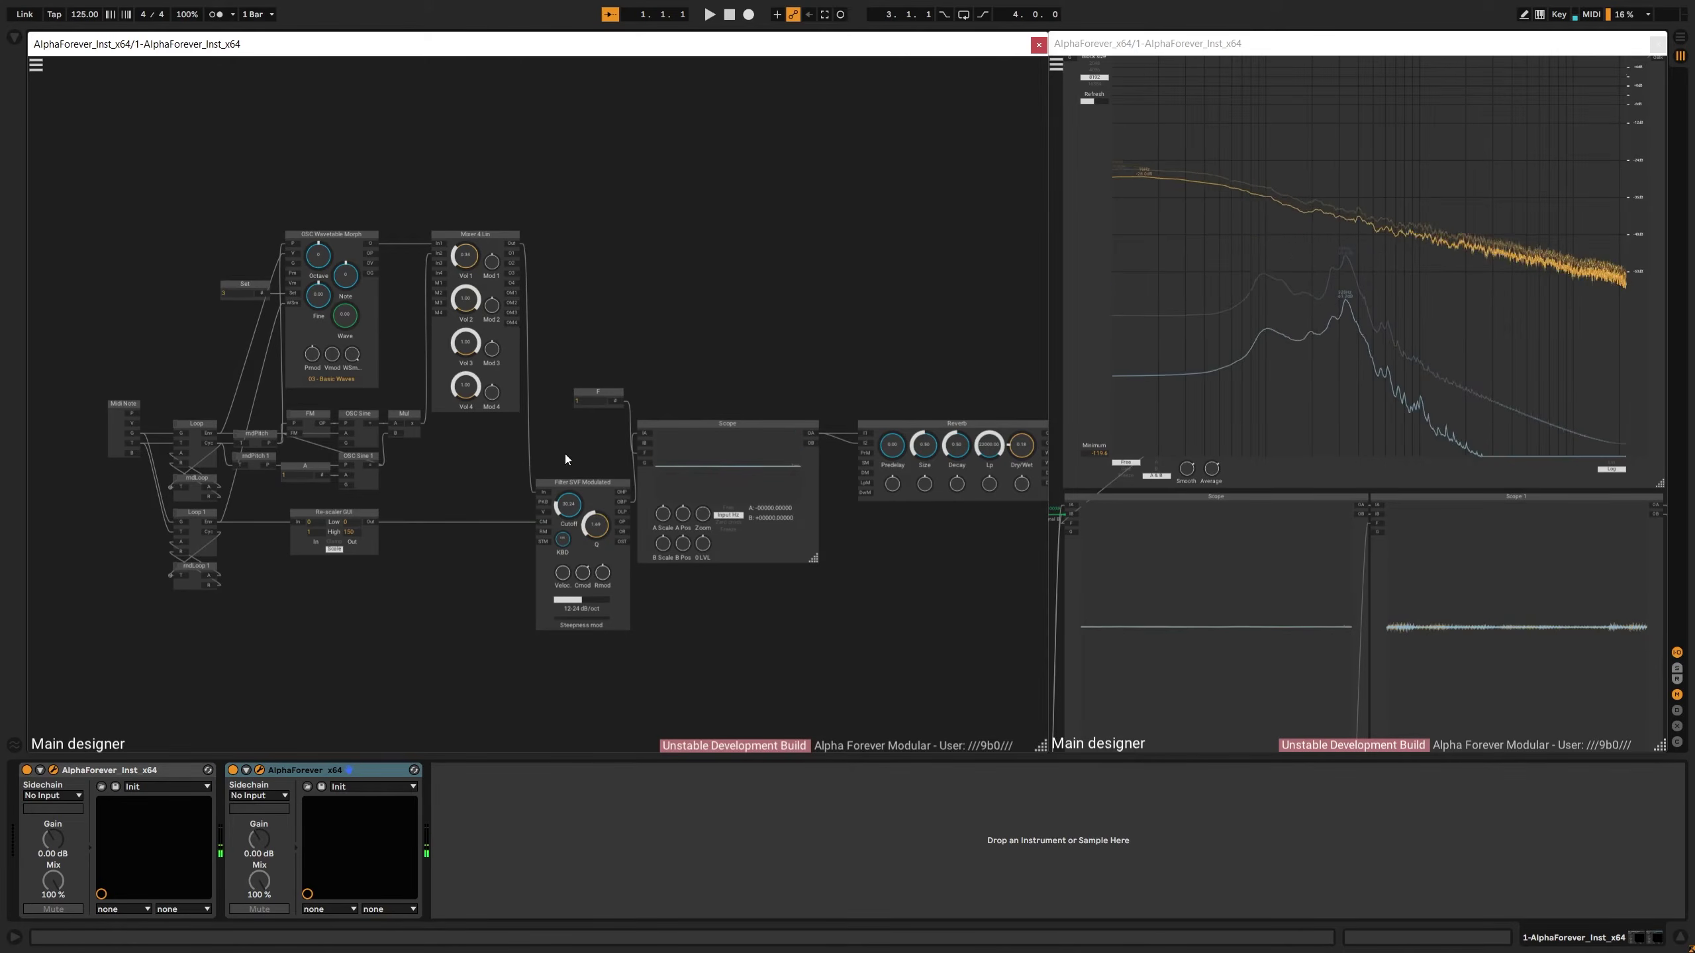
double_click(644, 434)
left_click_drag(600, 407, 618, 589)
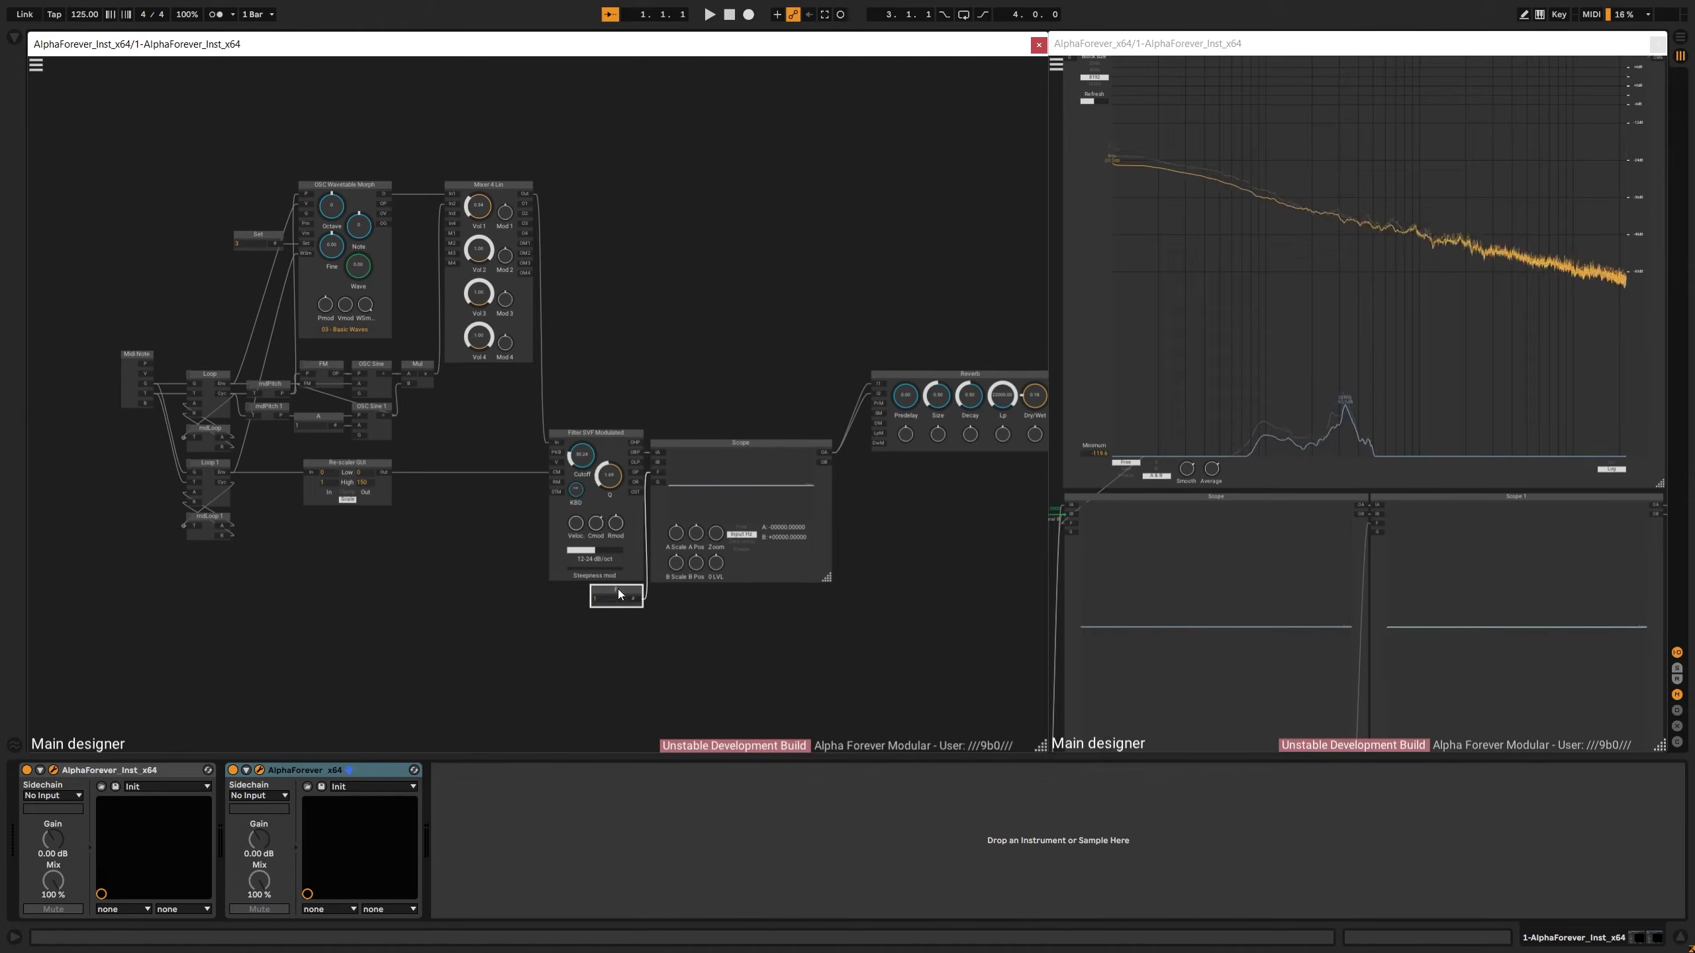
left_click(627, 553, "shift")
left_click(692, 382)
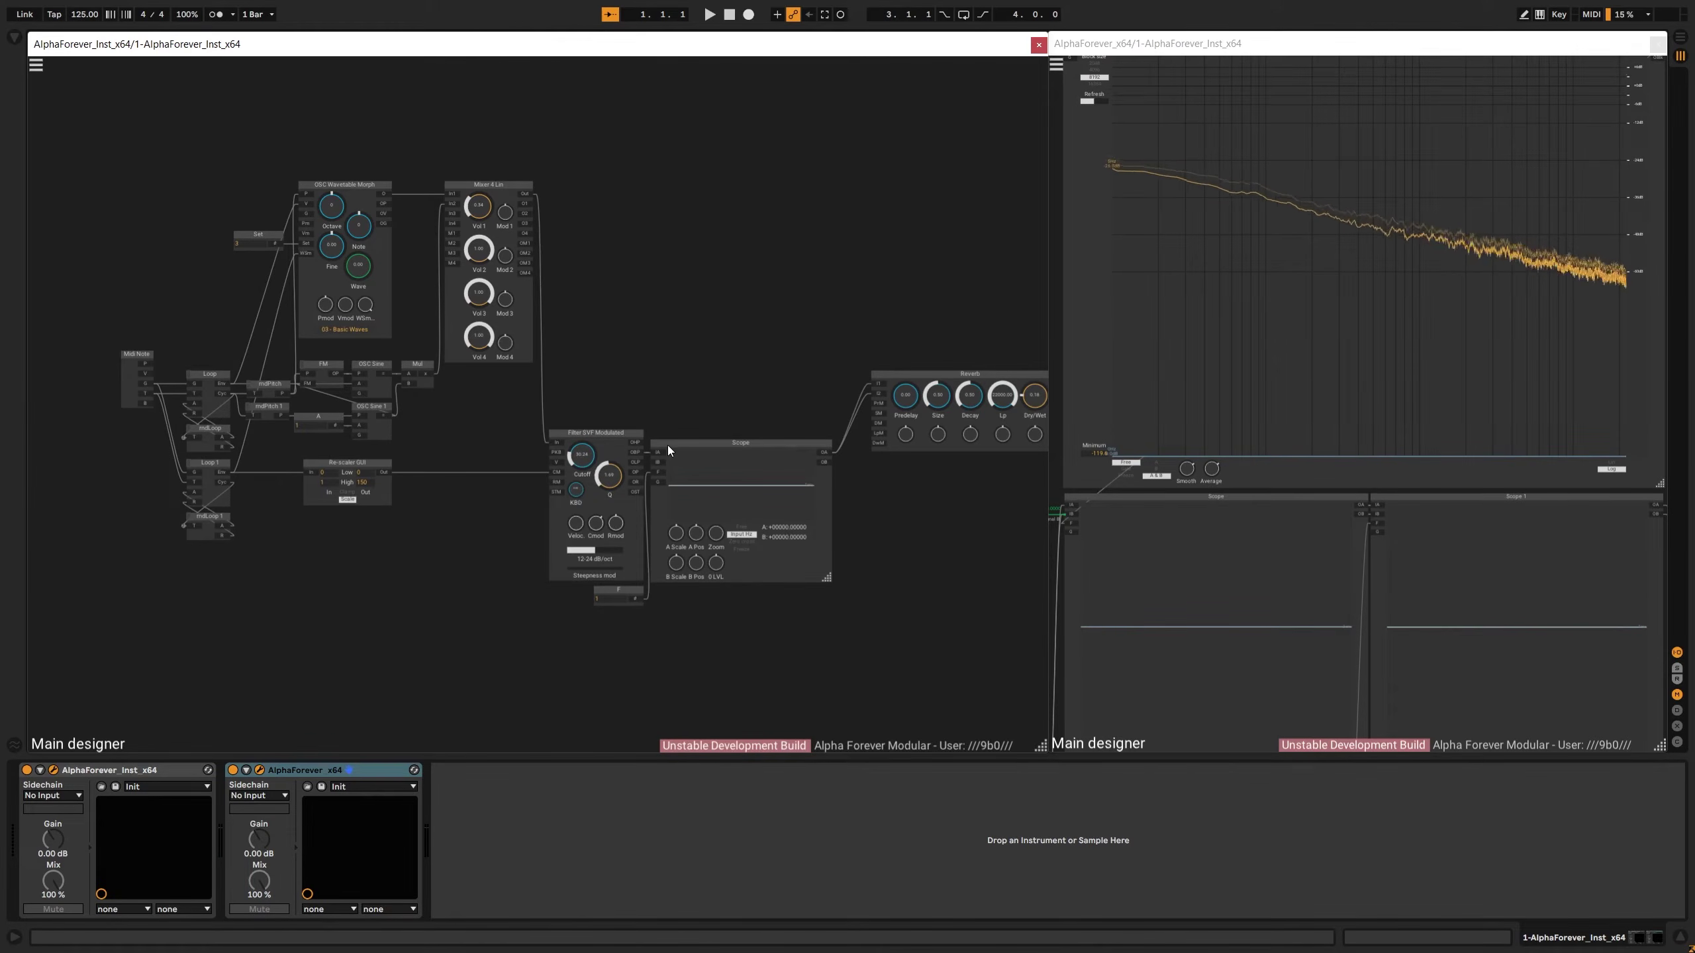
left_click_drag(667, 446, 673, 445)
Move the Reverb, gain module and both outputs together so that they line up with the Scope's outputs
left_click_drag(633, 288, 714, 301)
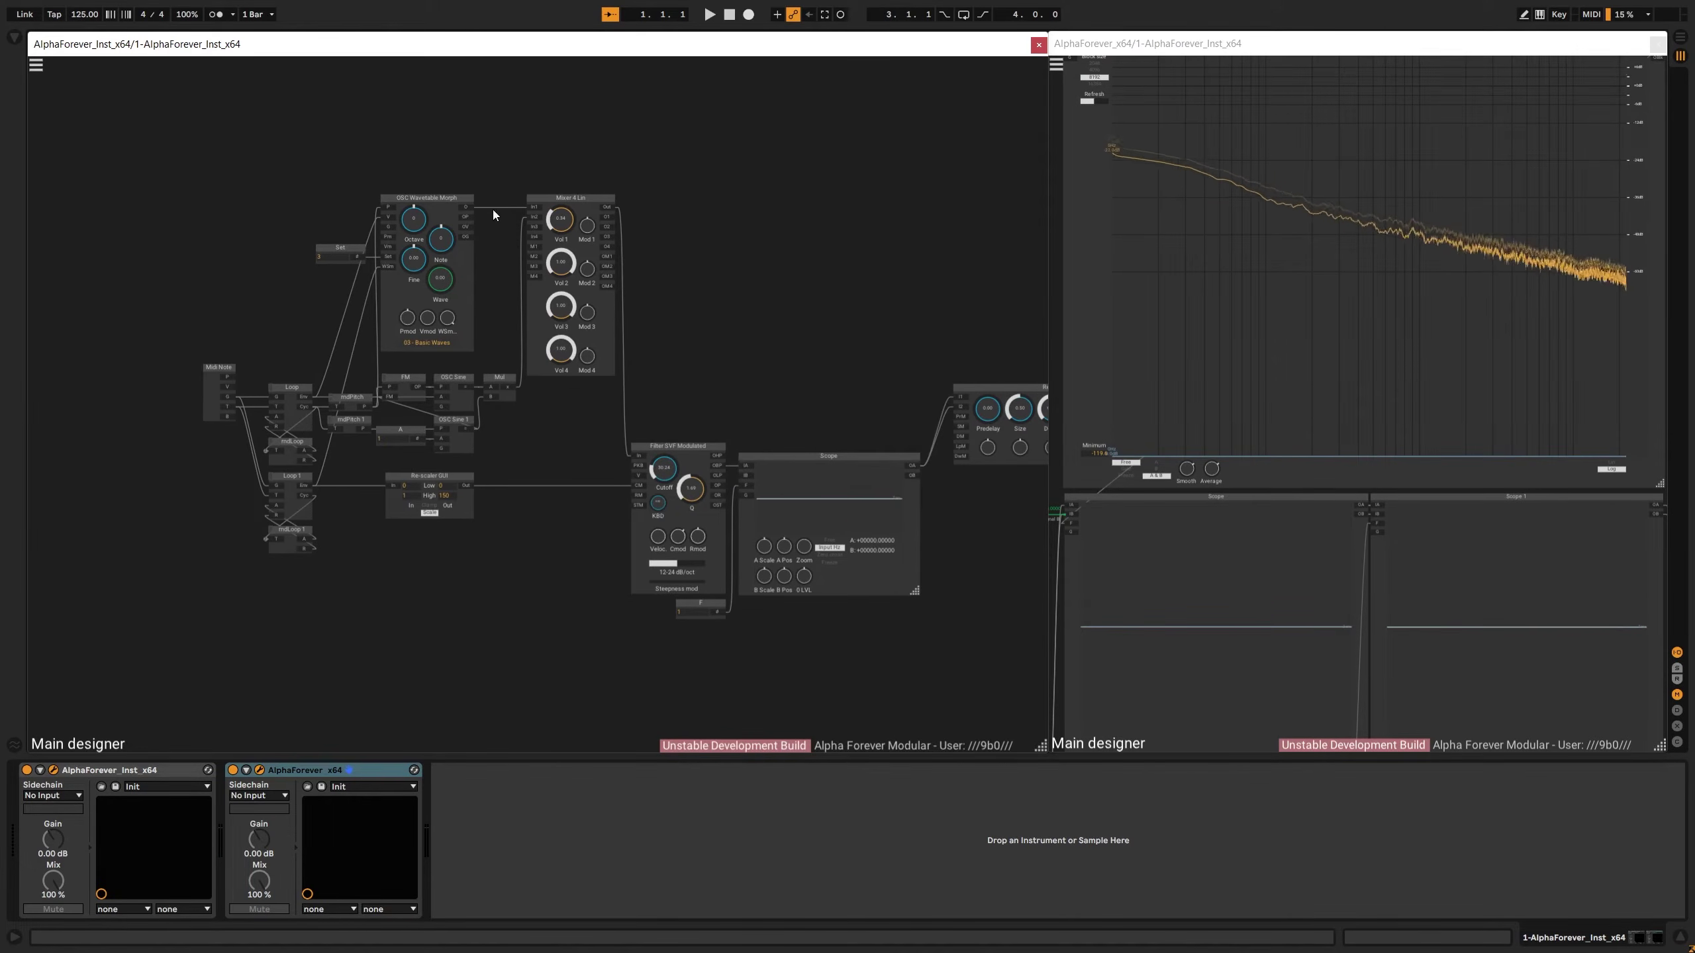
scroll(479, 206, "up", 2)
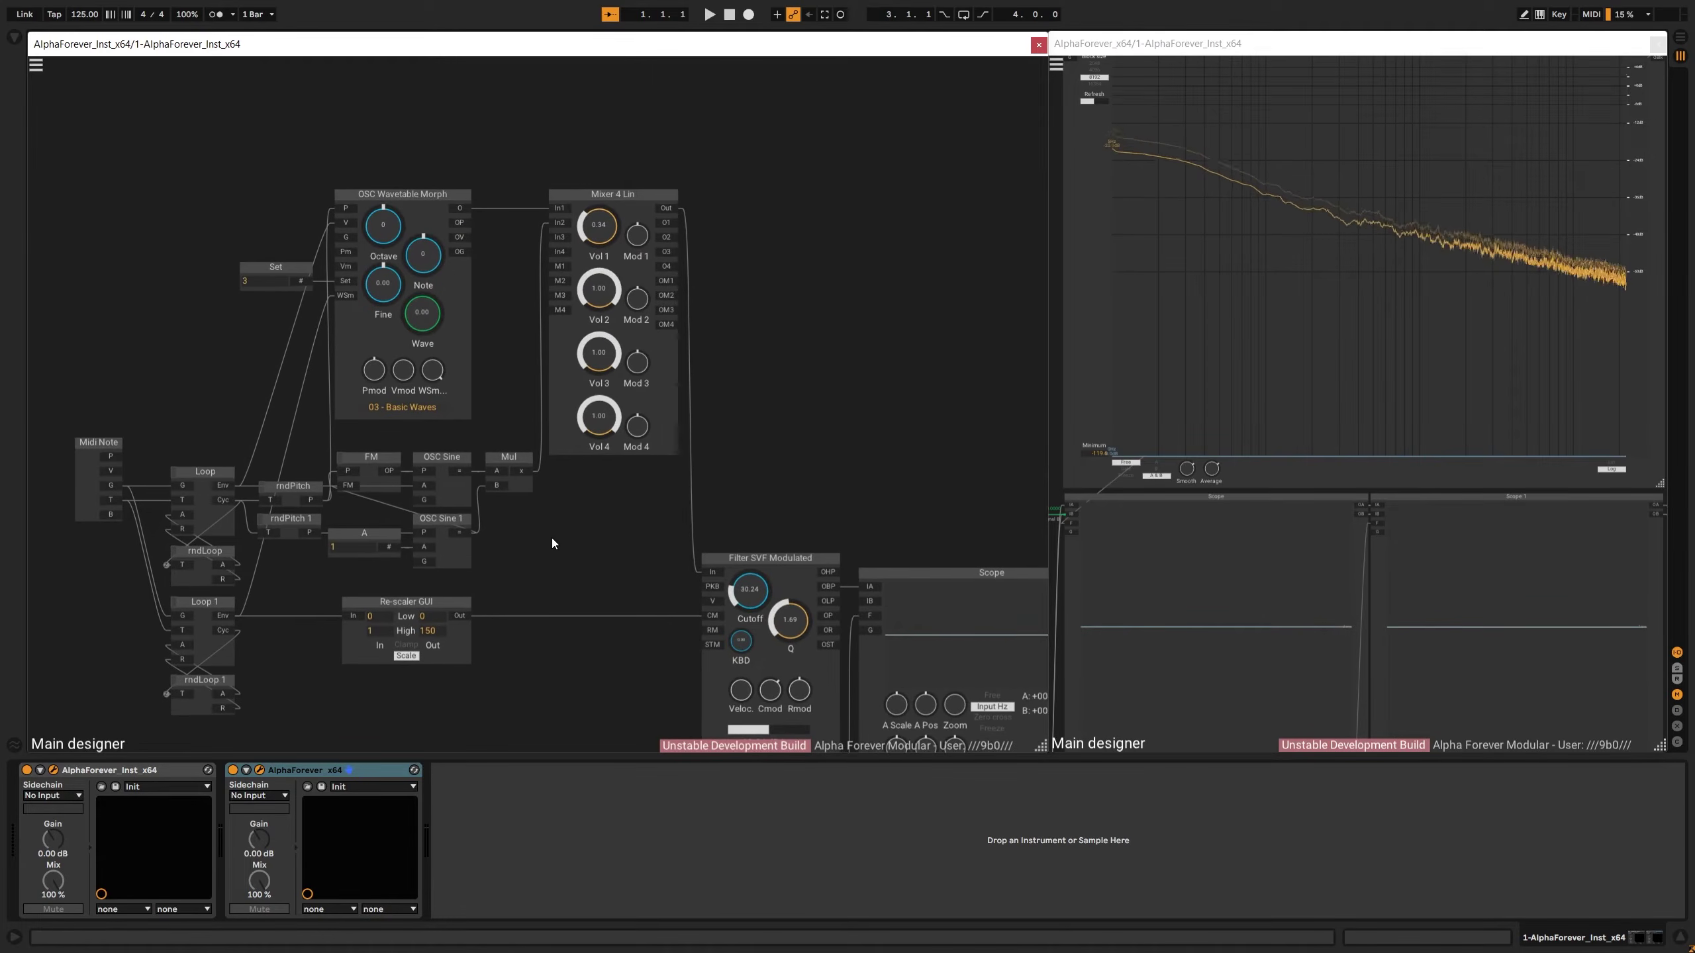
left_click_drag(551, 538, 560, 447)
scroll(553, 434, "down", 1)
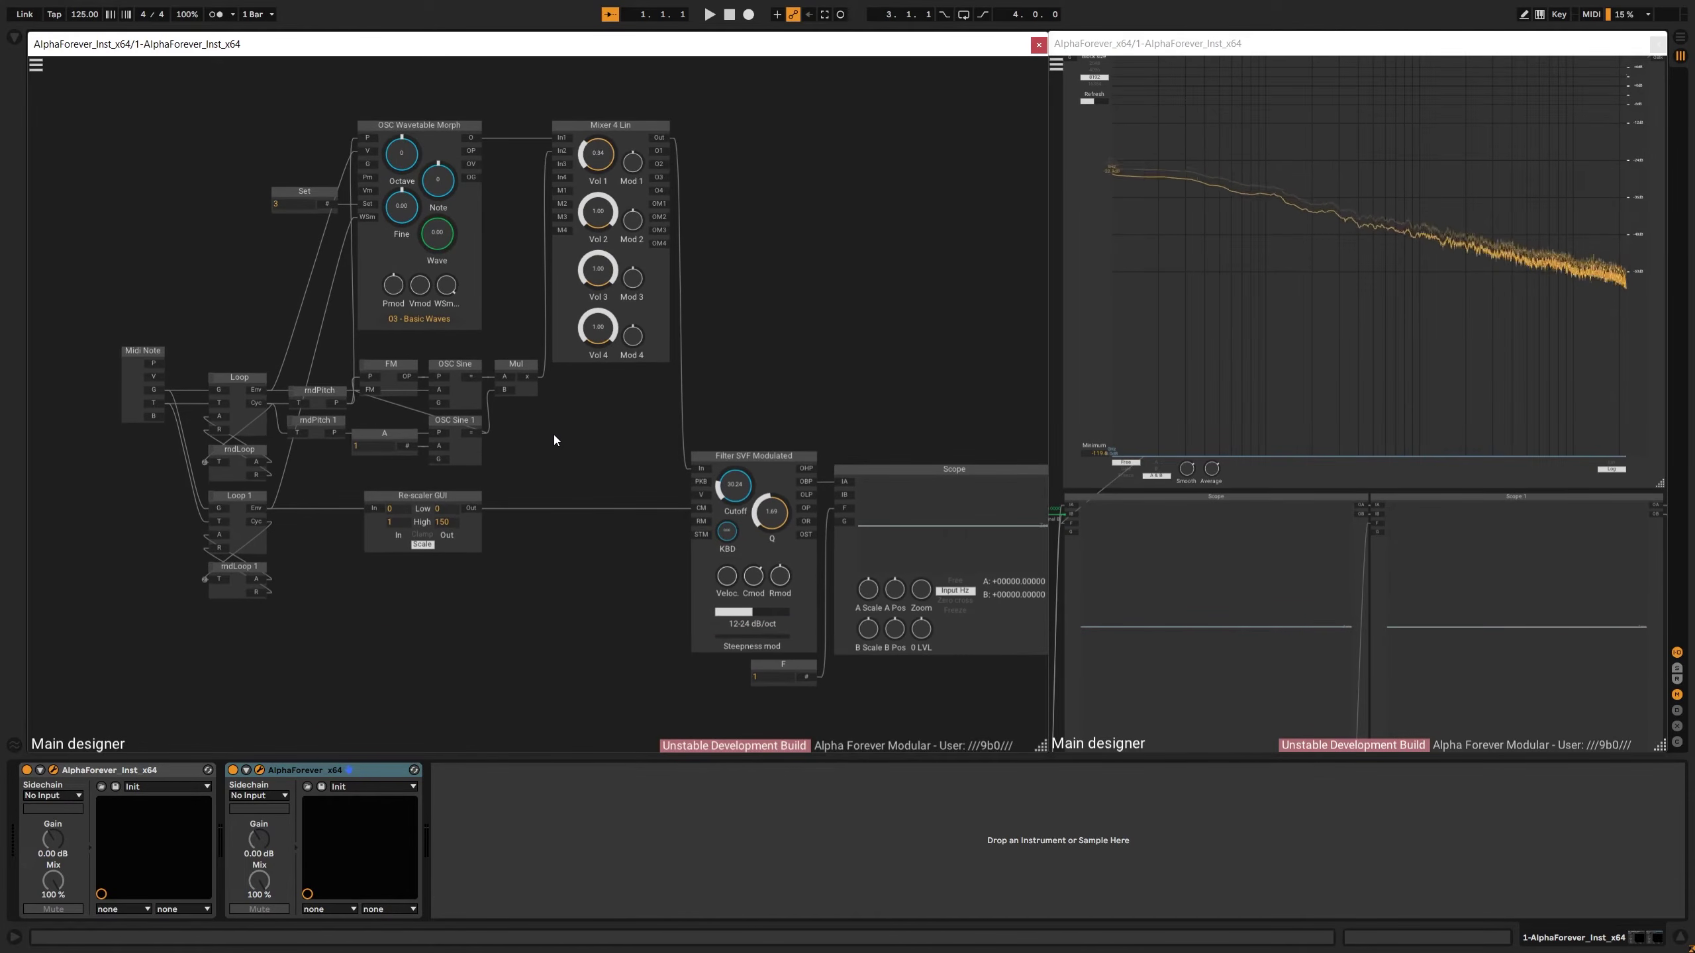
scroll(554, 435, "down", 1)
scroll(562, 466, "down", 1)
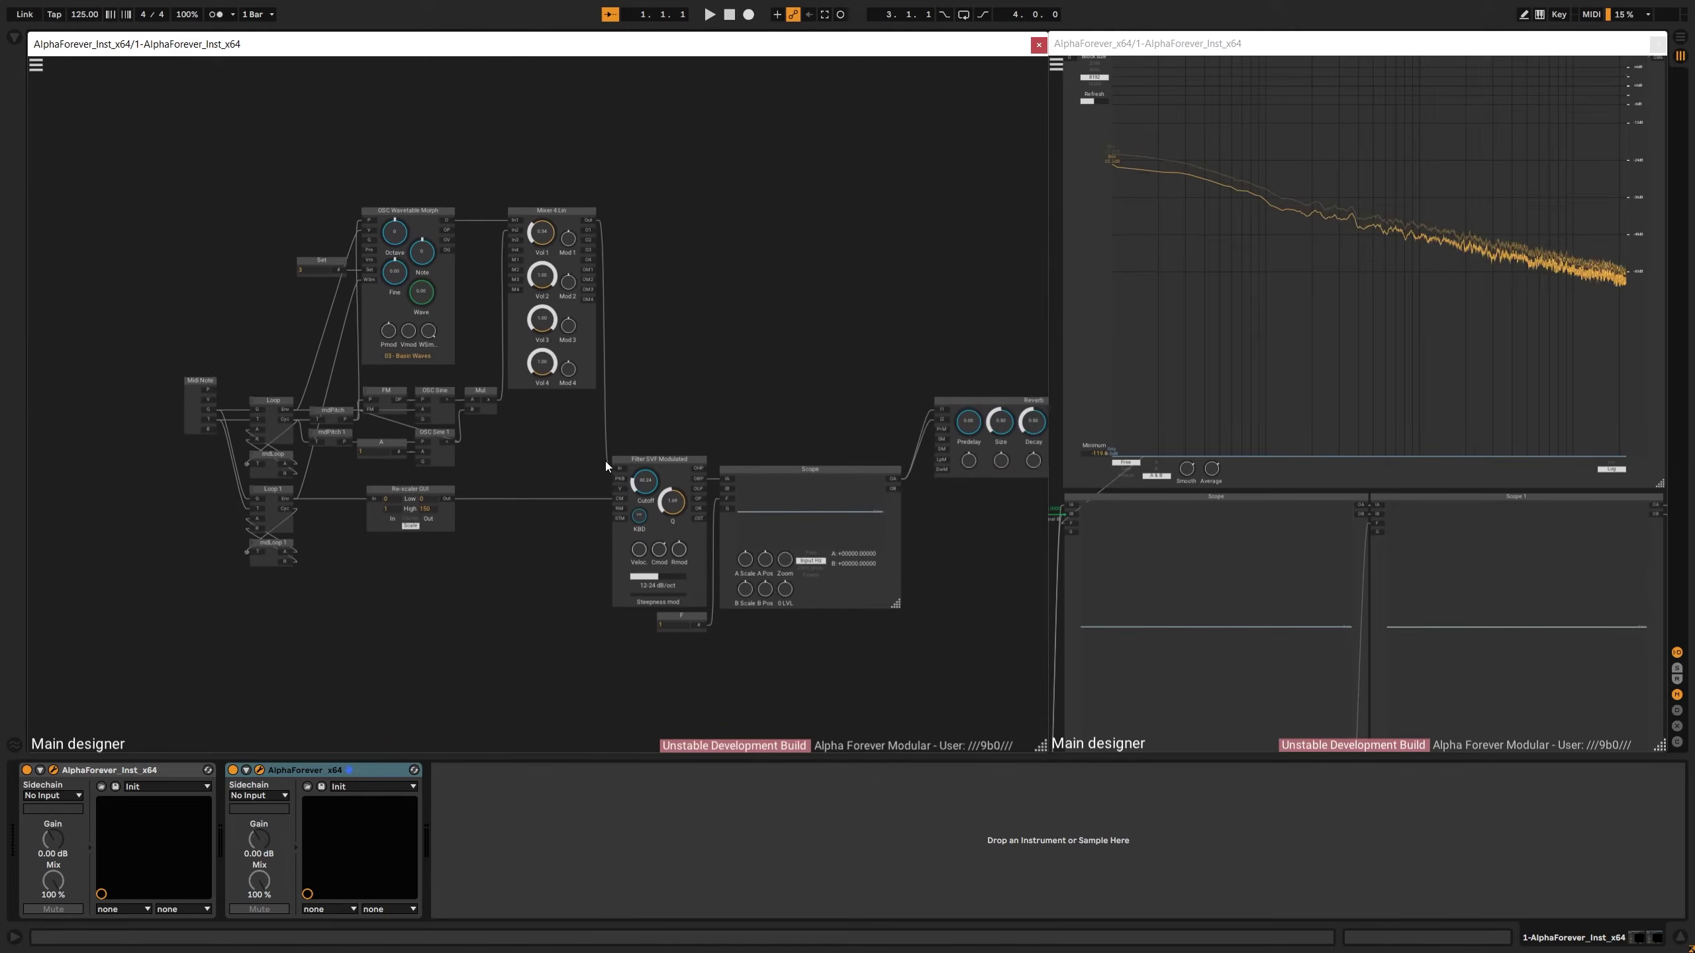
left_click_drag(605, 461, 524, 475)
left_click_drag(818, 380, 1057, 551)
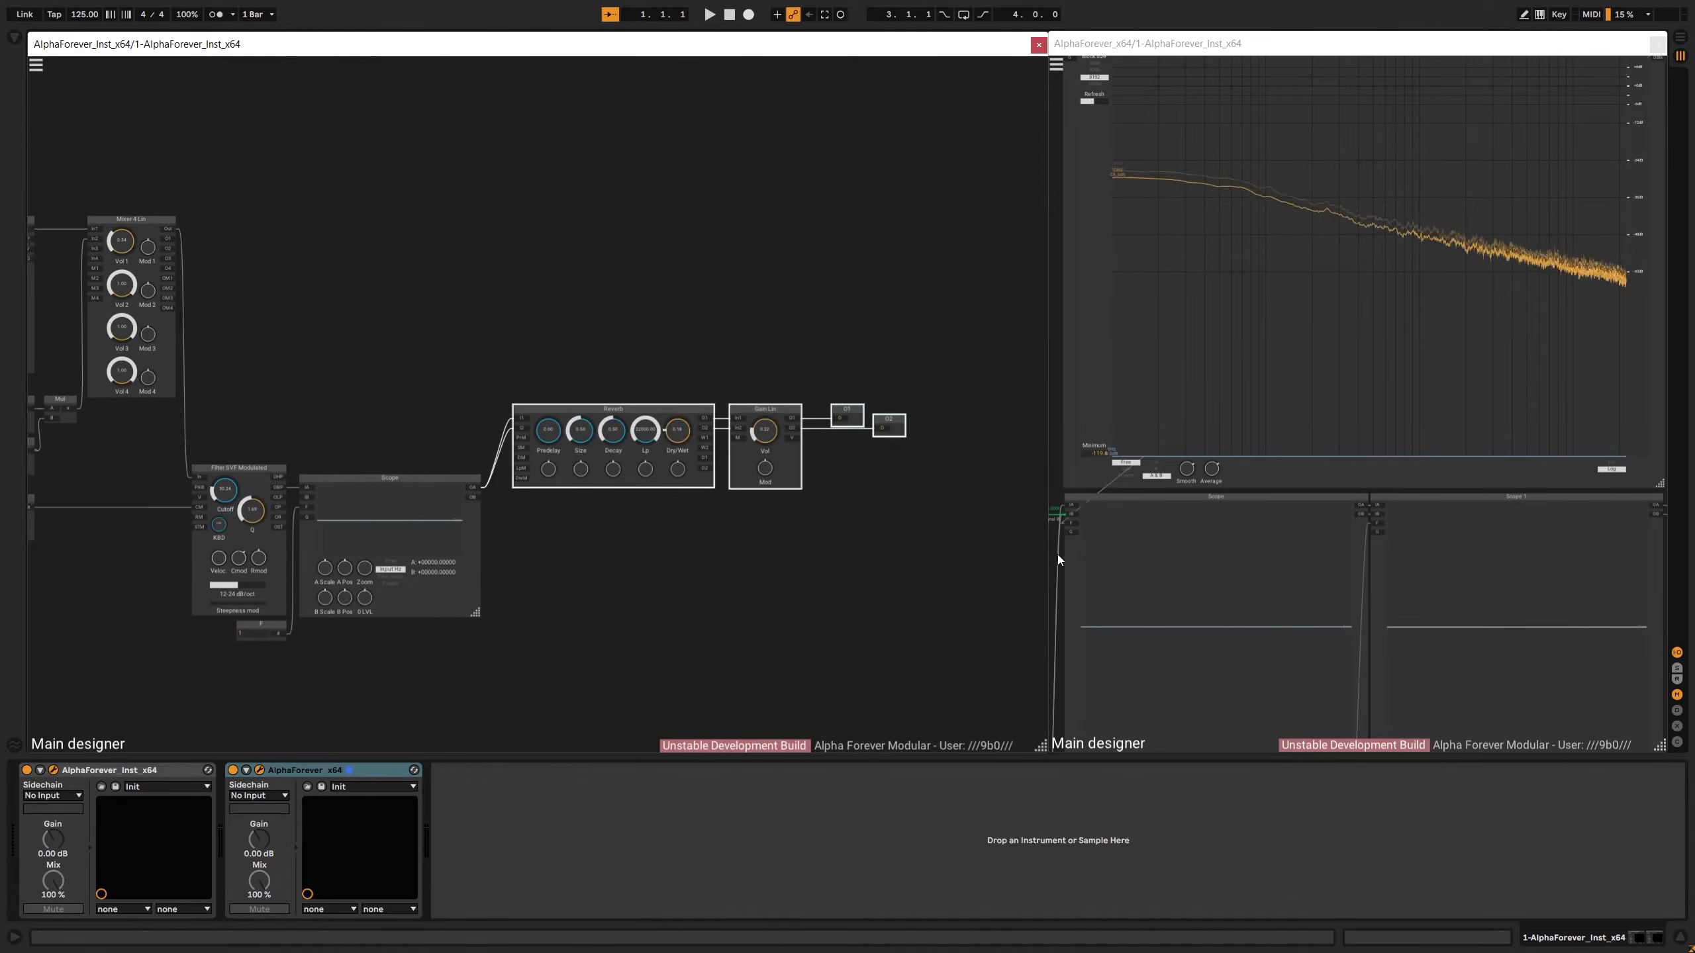
double_click(520, 419)
left_click_drag(510, 407, 587, 383)
left_click_drag(602, 406, 1054, 634)
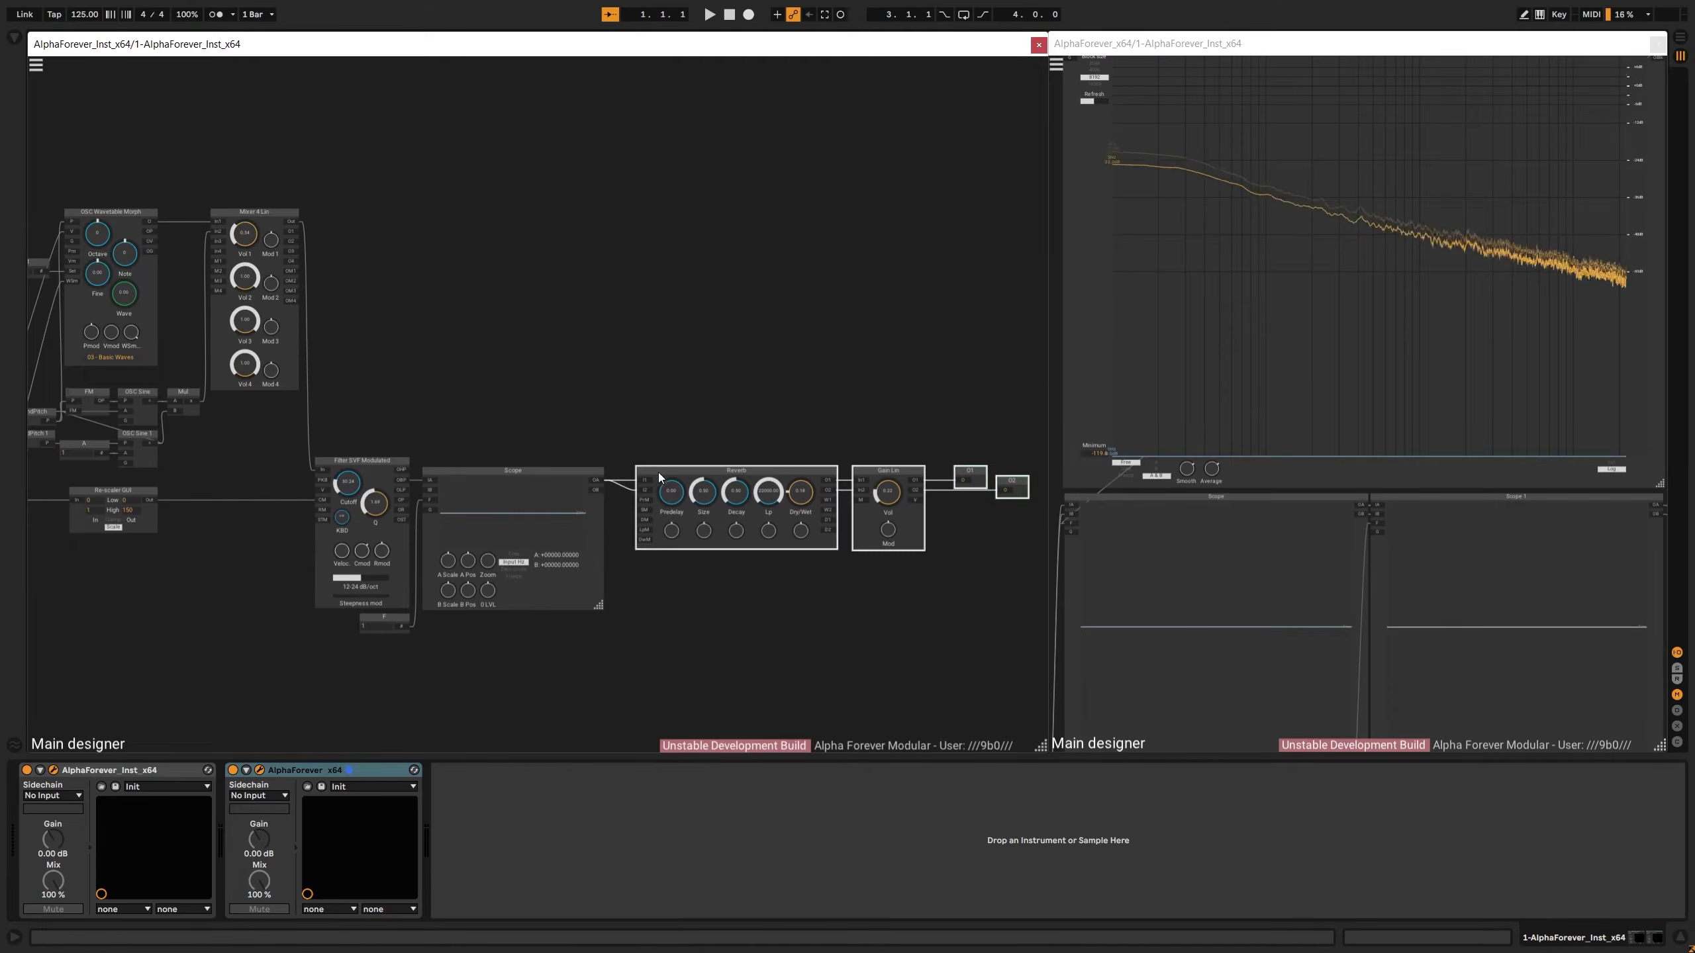
mouse_move(658, 471)
left_mouse_down()
mouse_move(634, 471)
mouse_move(653, 472)
left_mouse_up()
Open rndLoop and align the Max constant with the Max 1 constant
left_click_drag(582, 395, 836, 376)
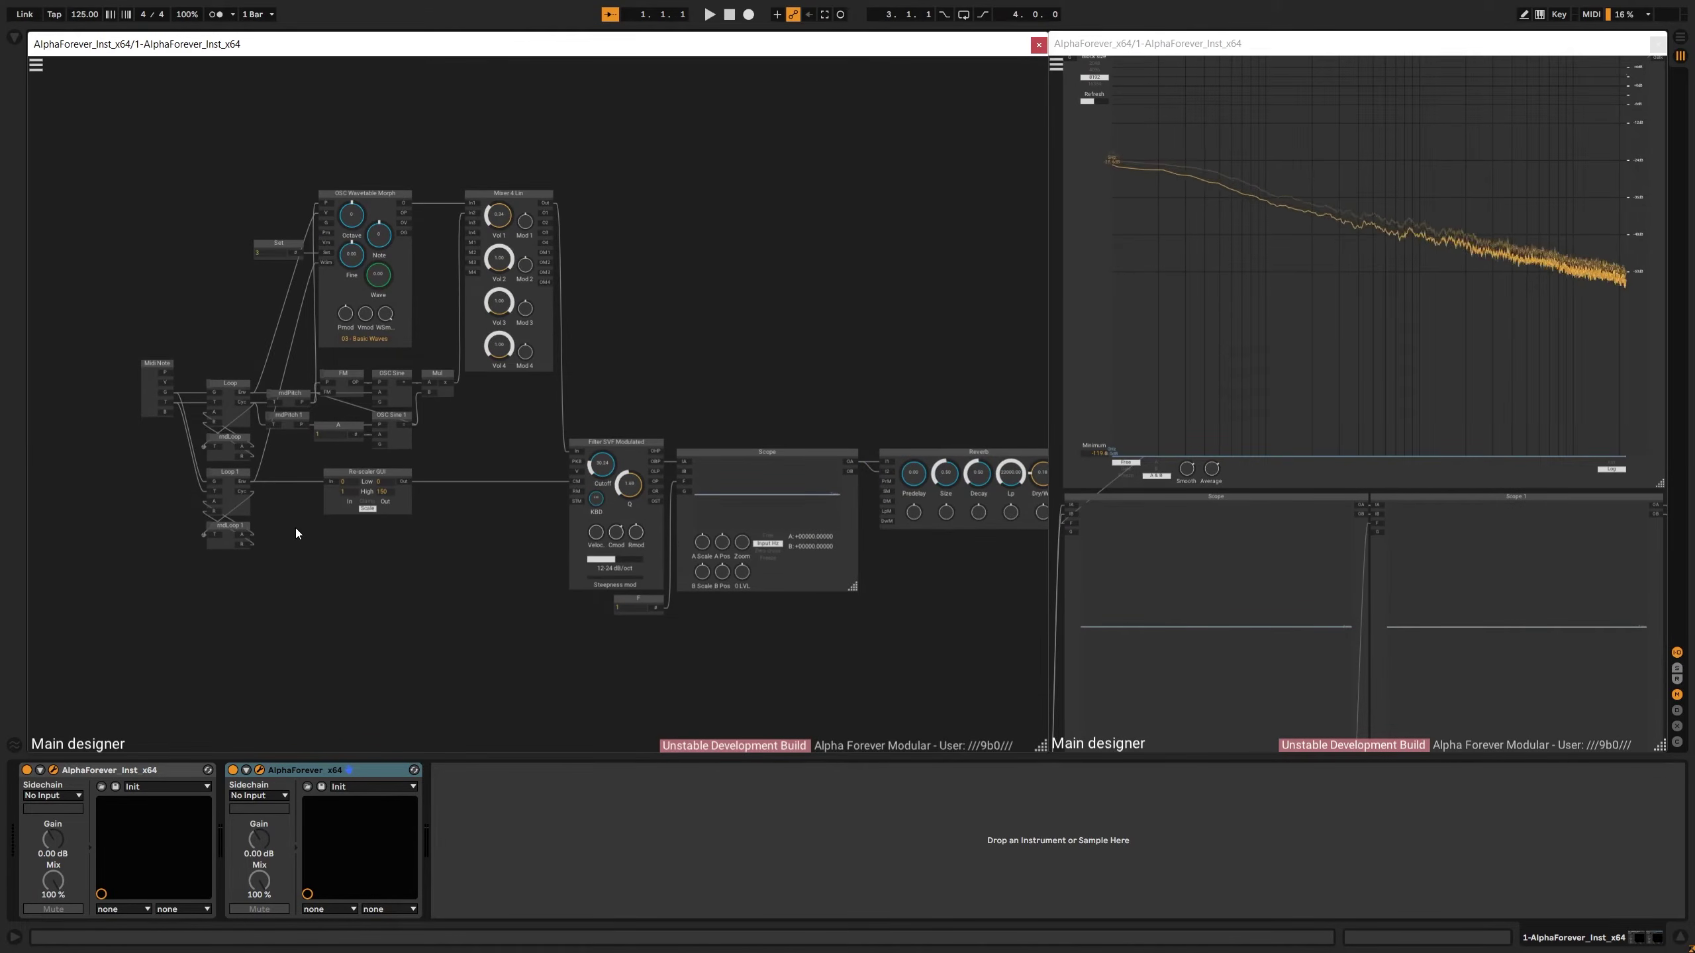
scroll(294, 539, "up", 1)
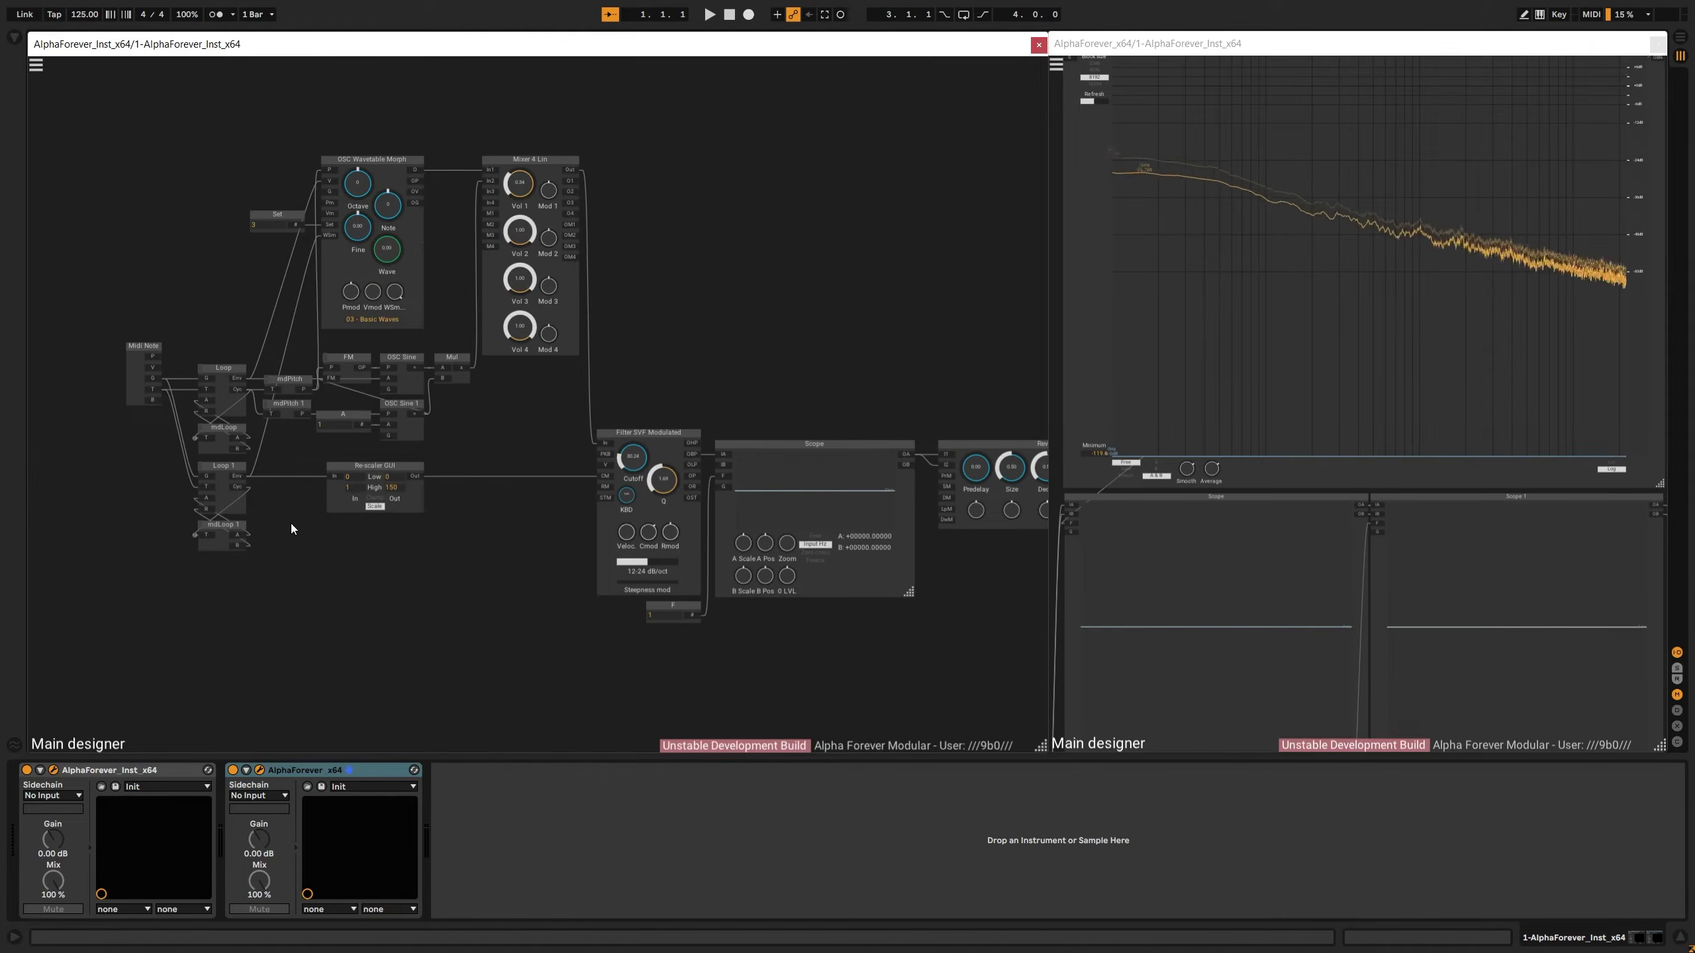
left_click_drag(292, 526, 325, 547)
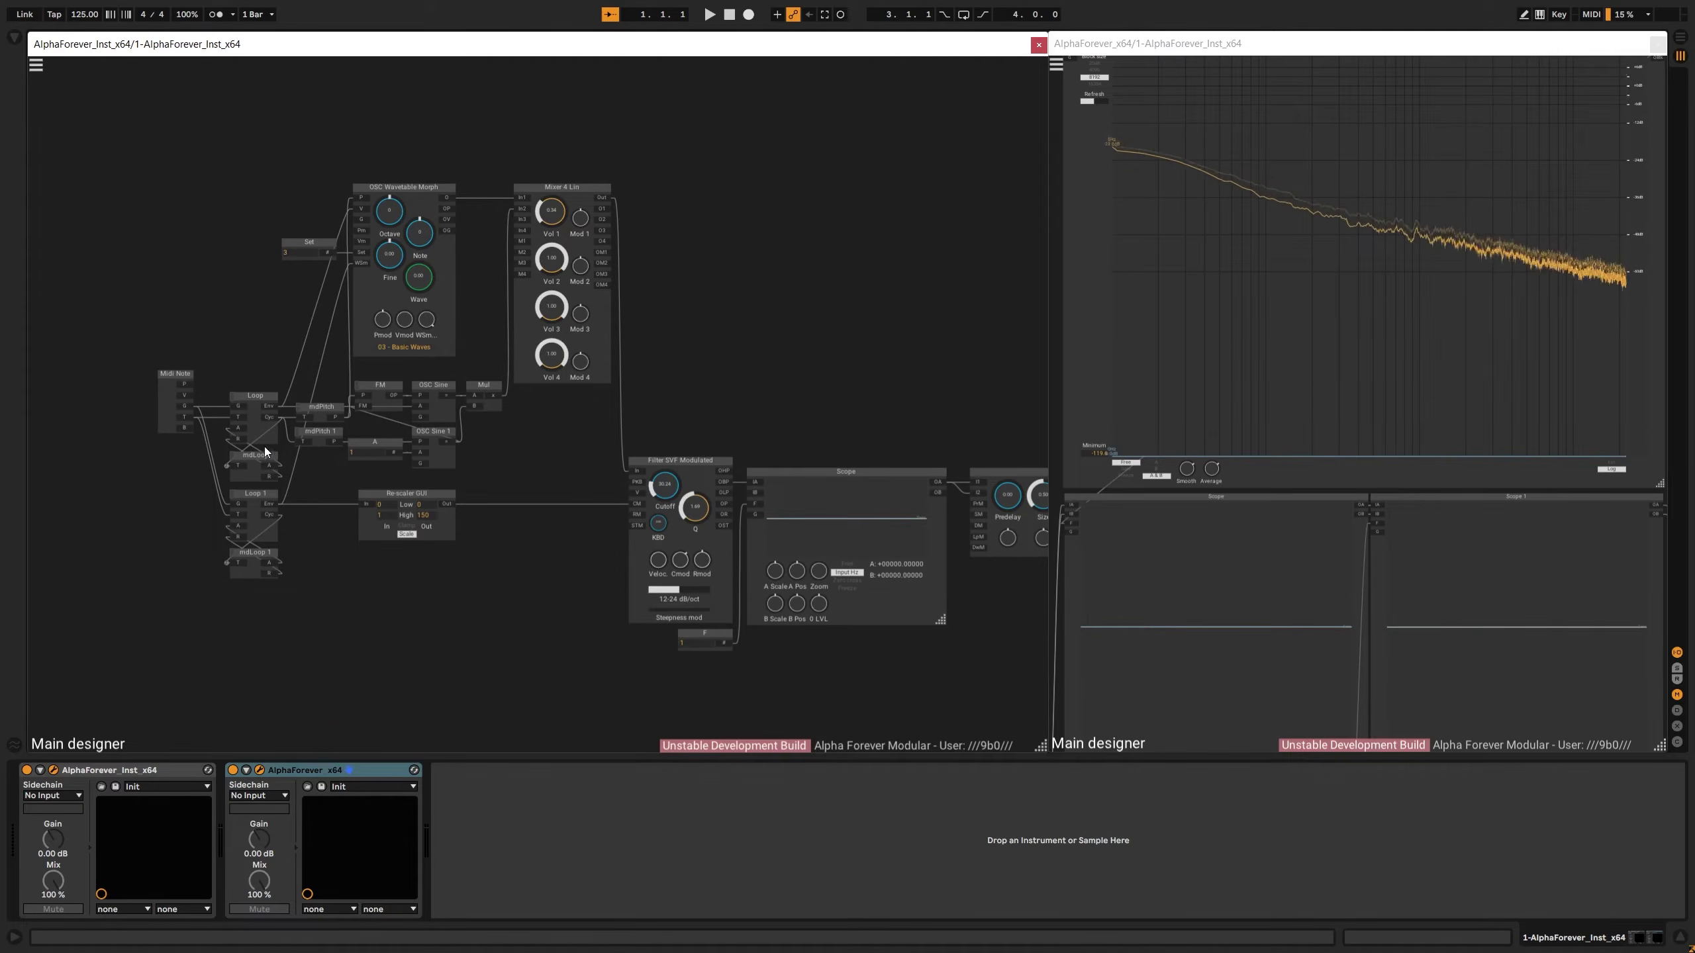
double_click(256, 474)
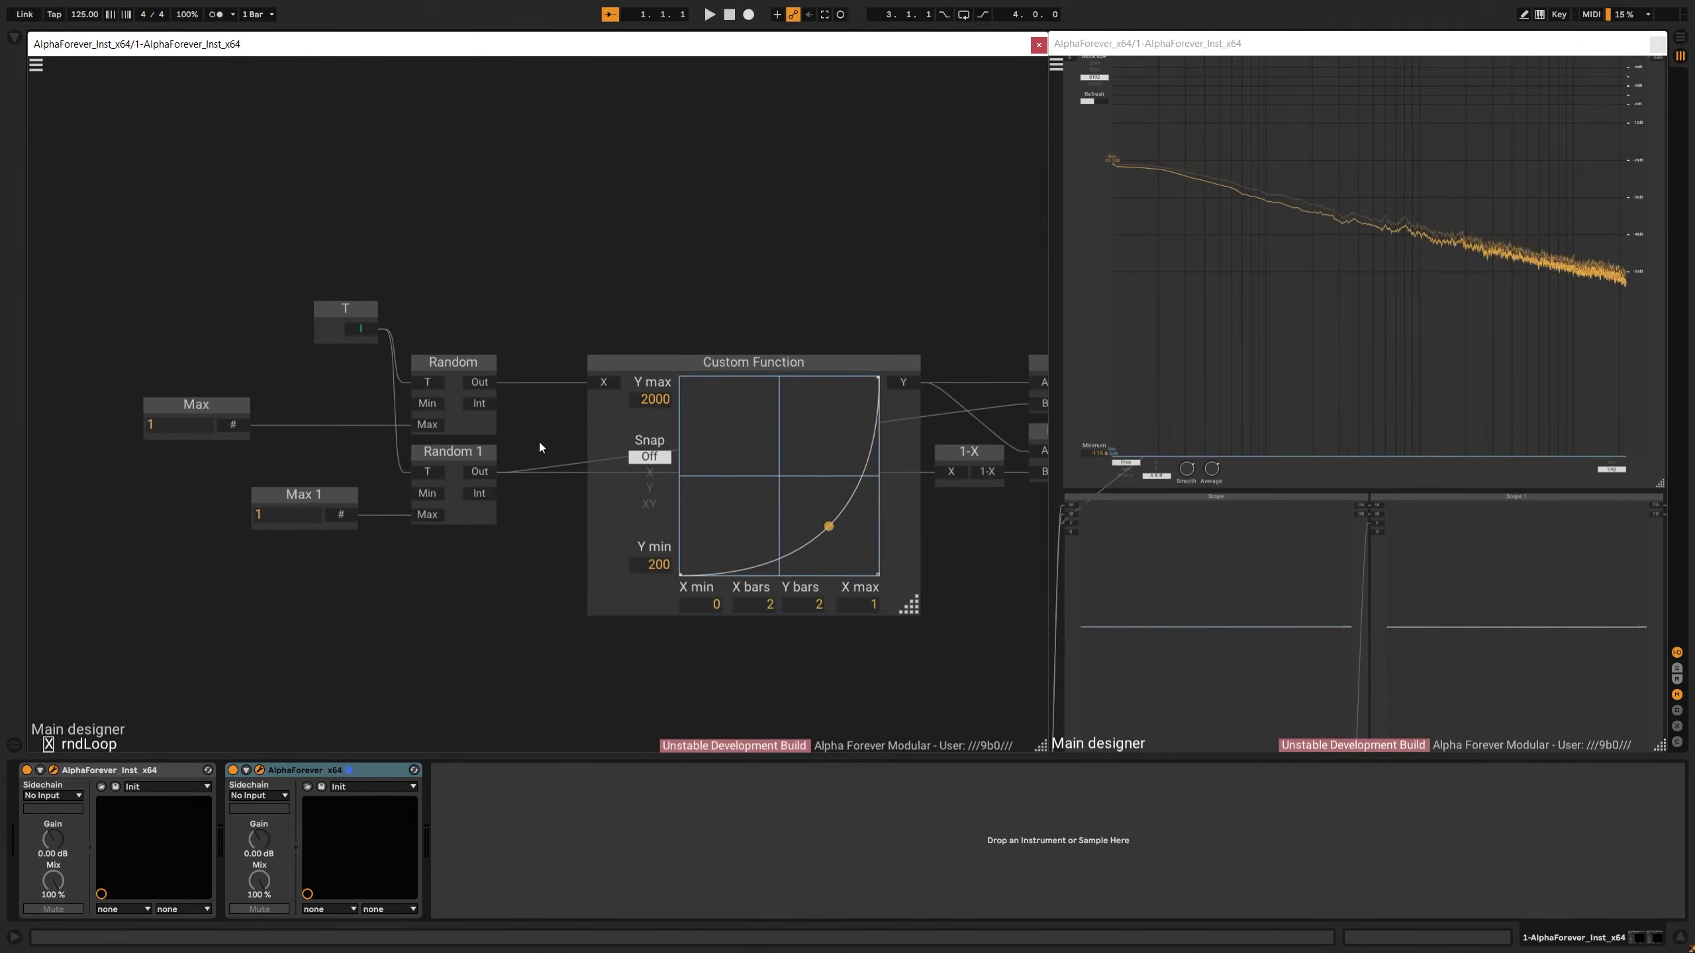
left_click_drag(91, 350, 392, 612)
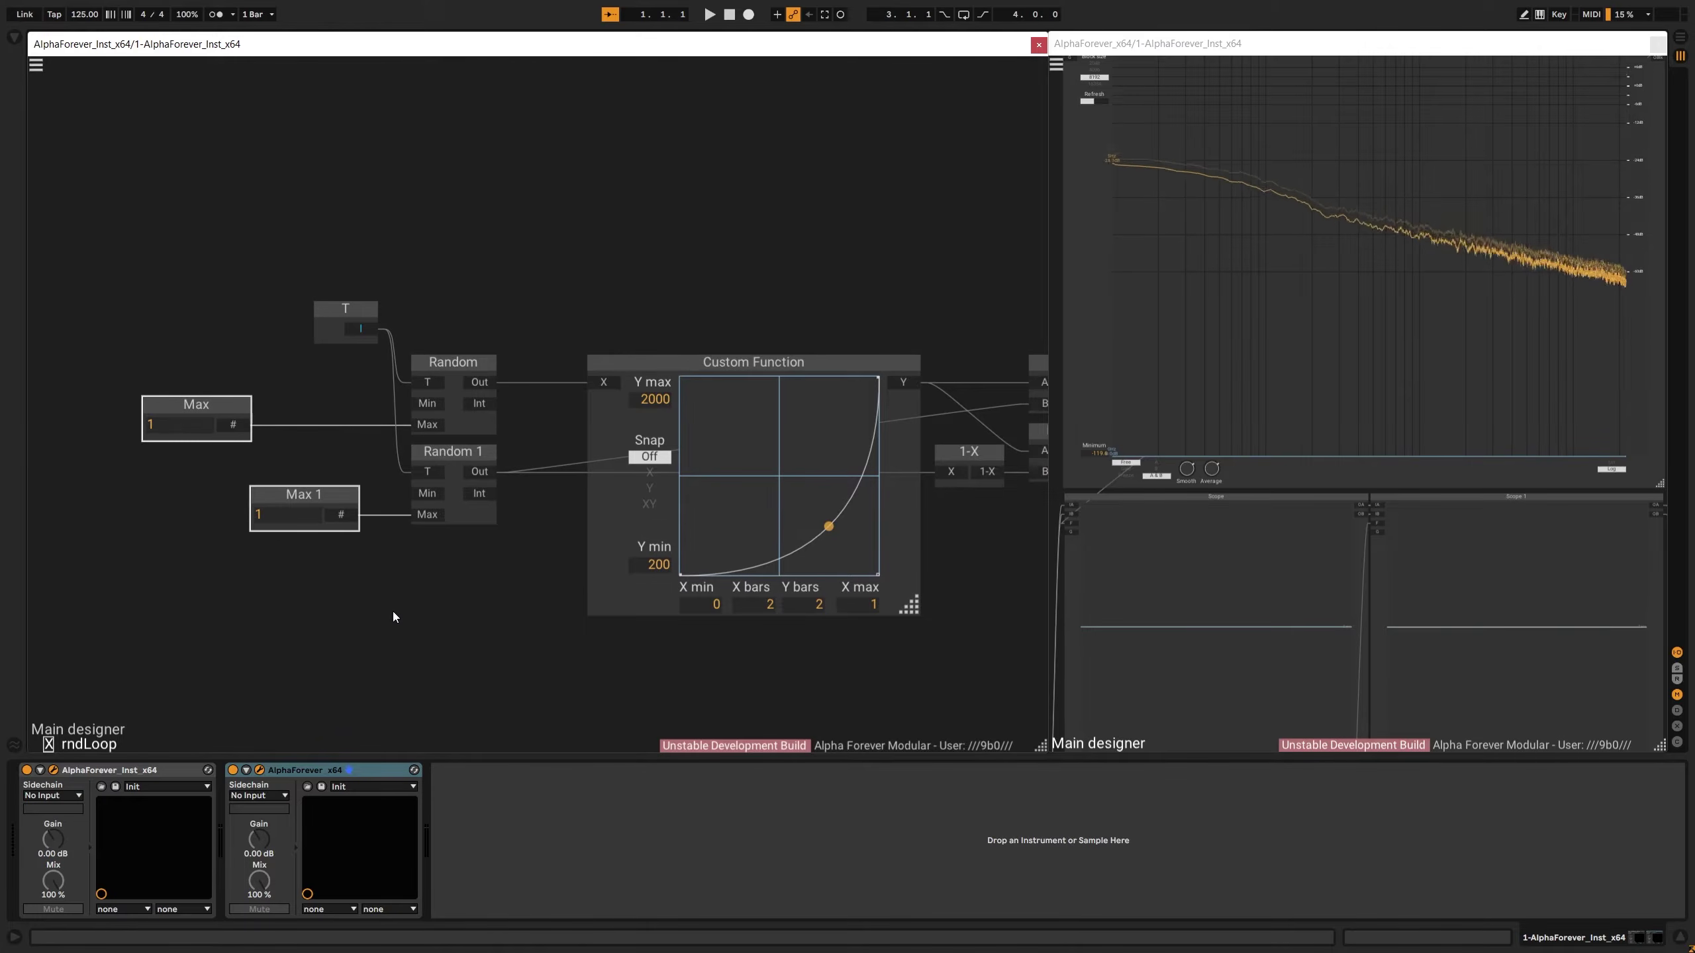
key("ctrl+Right")
left_click(363, 640)
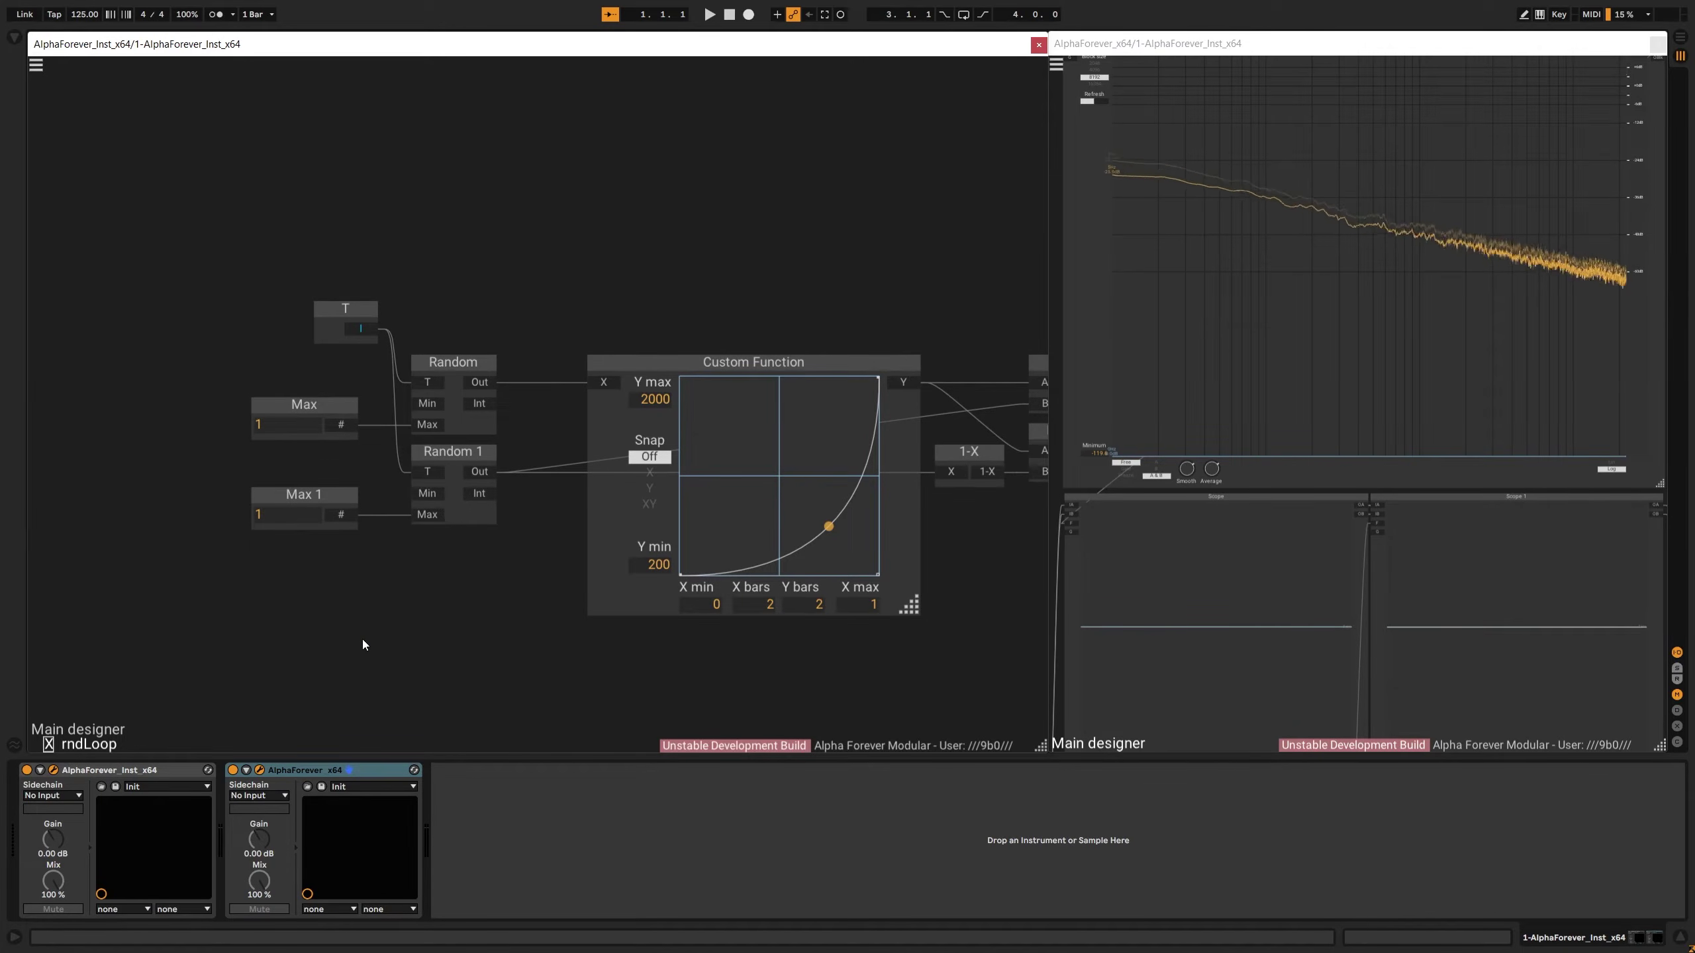
Nudge rndLoop's T input slightly closer to the Random modules and return to the main designer
left_click_drag(220, 570, 364, 553)
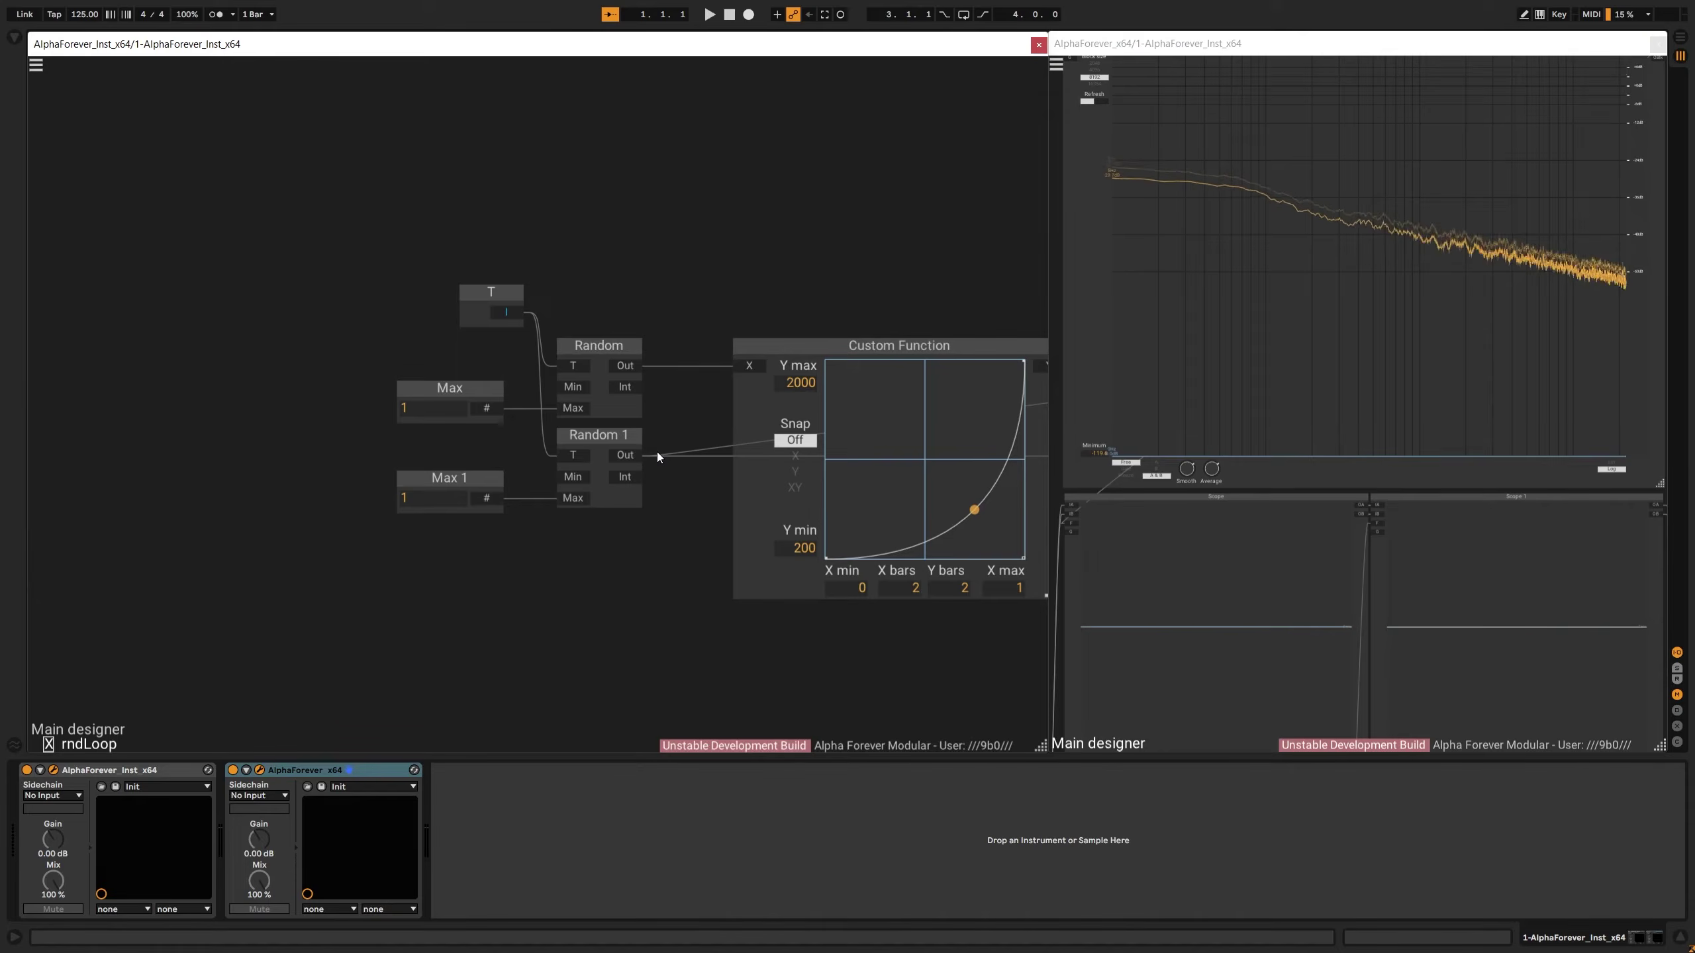
left_click(505, 292)
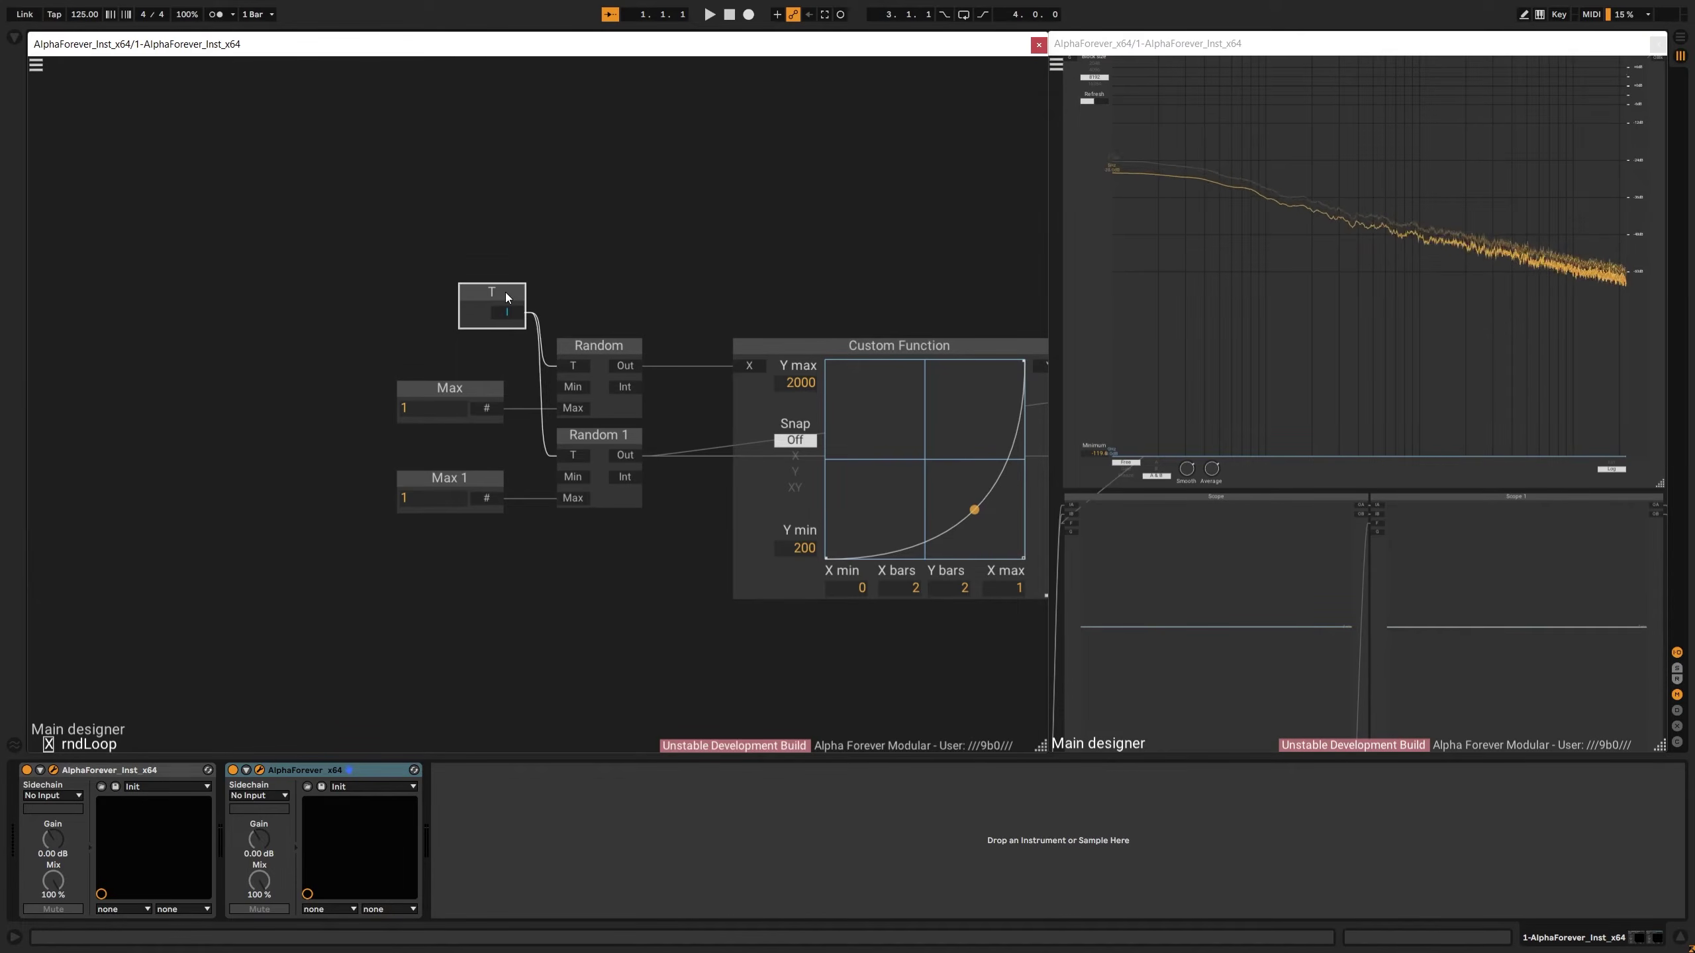
left_click_drag(506, 292, 509, 292)
left_click(587, 252)
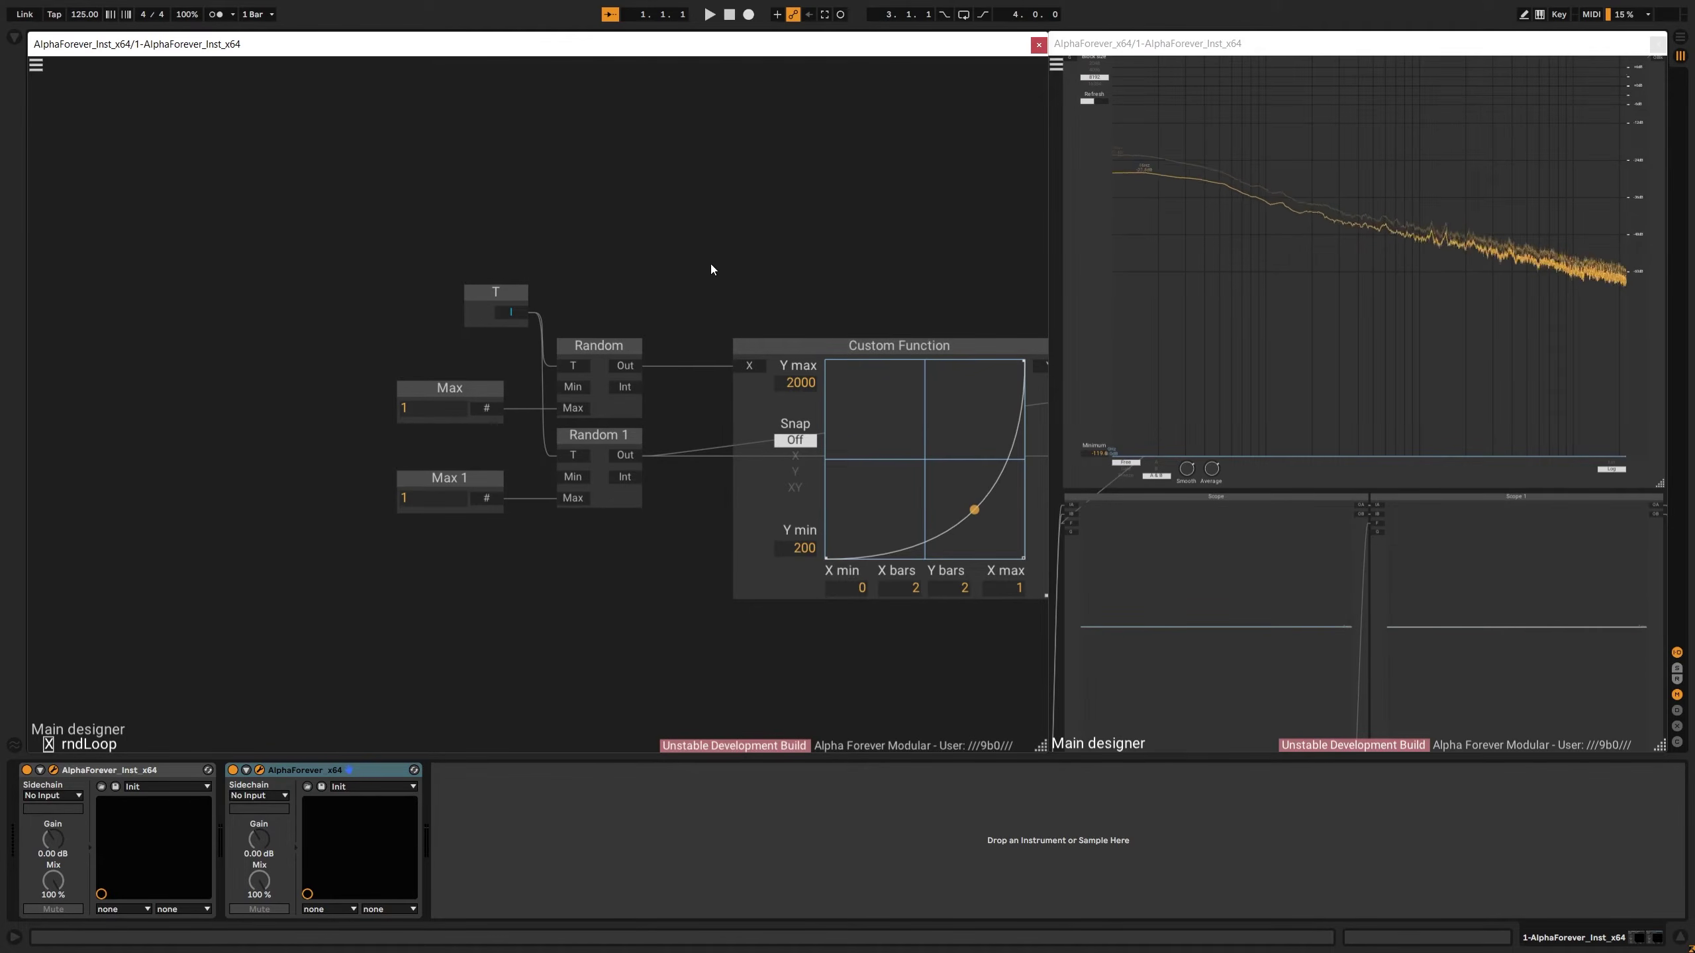
scroll(711, 264, "down", 1)
left_click_drag(716, 264, 455, 297)
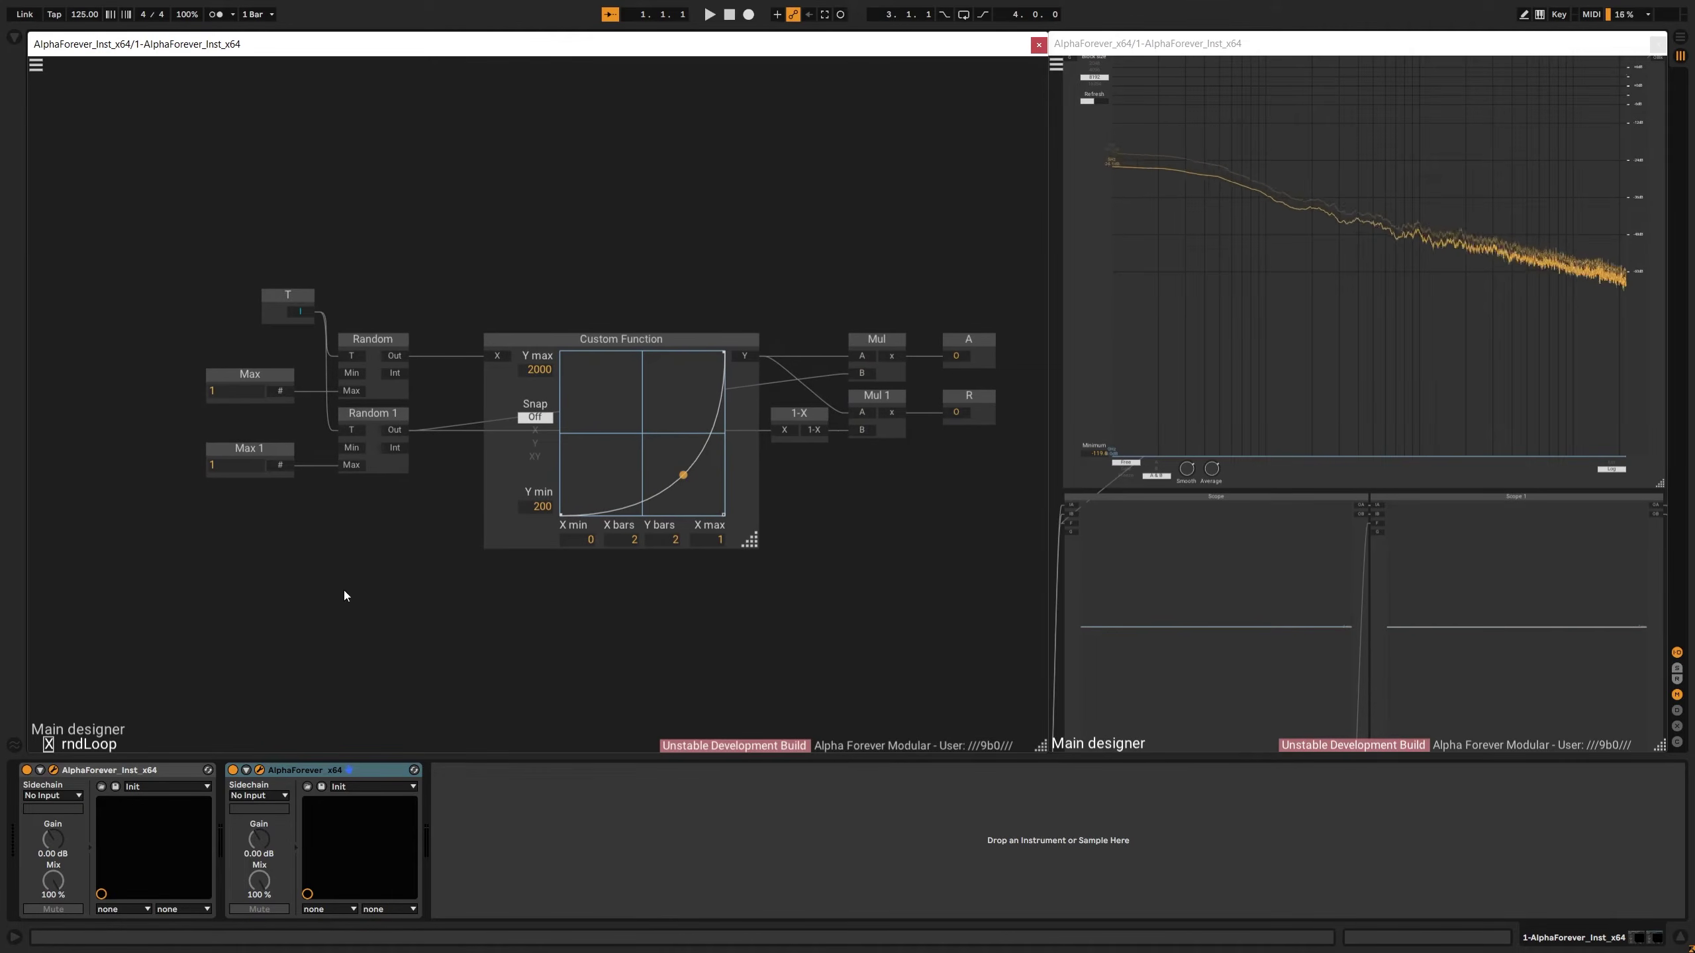
left_click_drag(344, 591, 379, 546)
key("Escape")
Add an Array 64 Mono below the patch and connect its output to the filter's STM input
scroll(371, 660, "down", 1)
left_click_drag(371, 660, 460, 521)
right_click(353, 559)
type("ar")
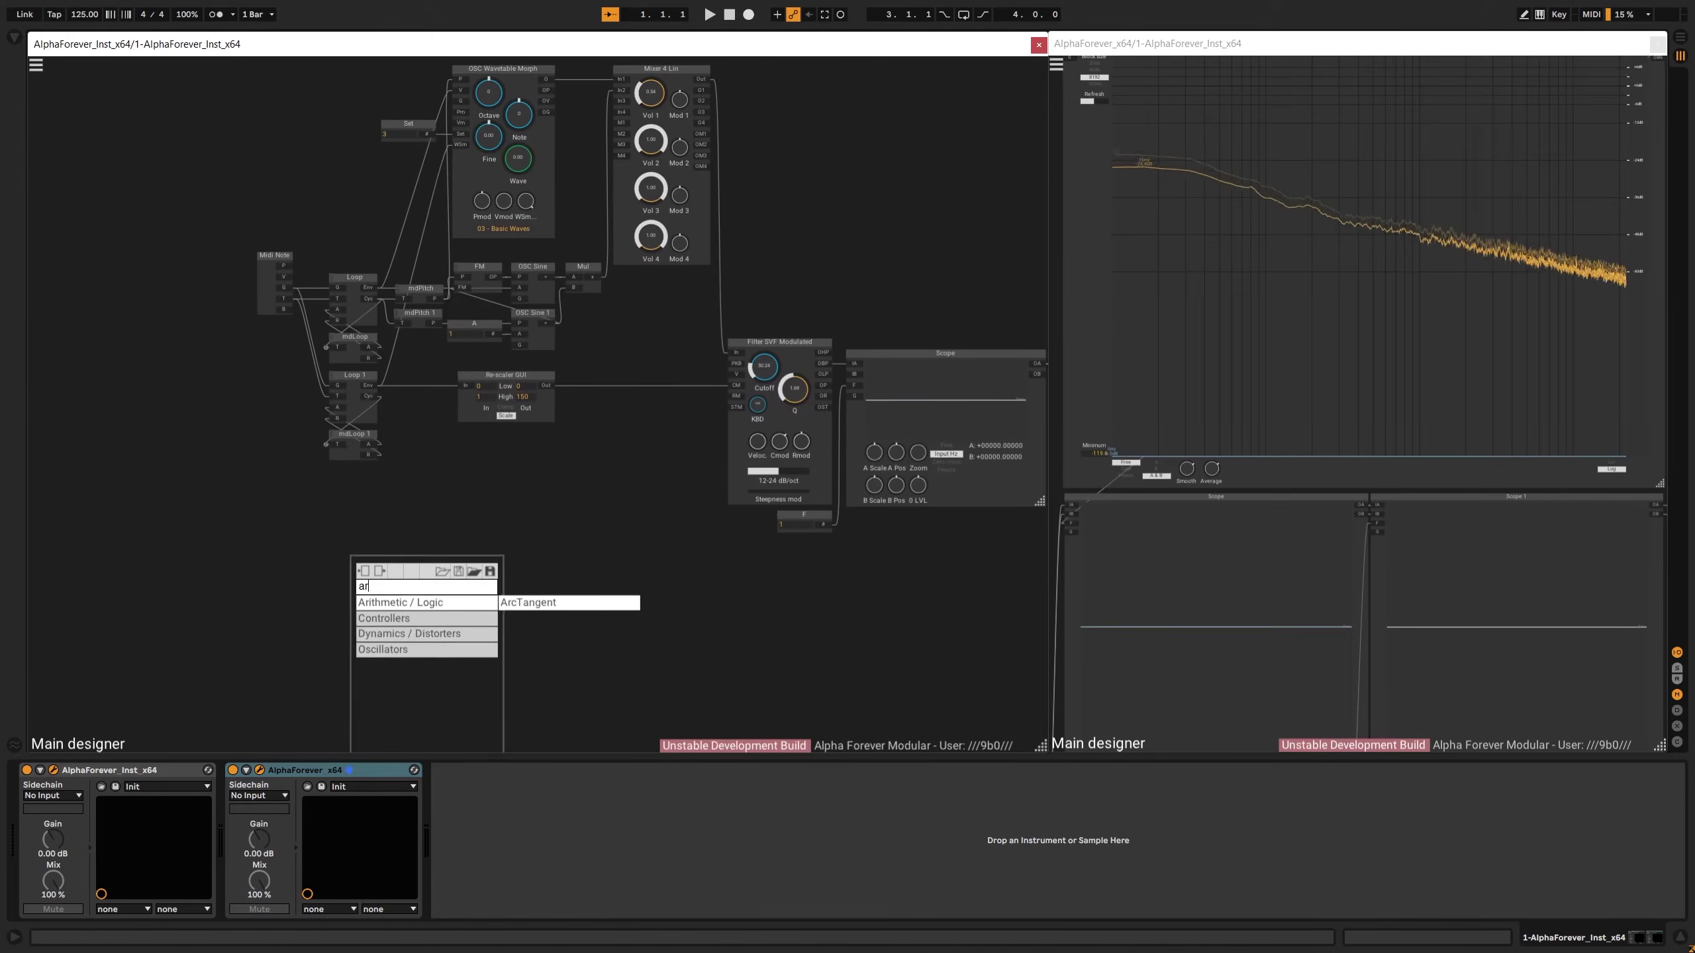
type("ray")
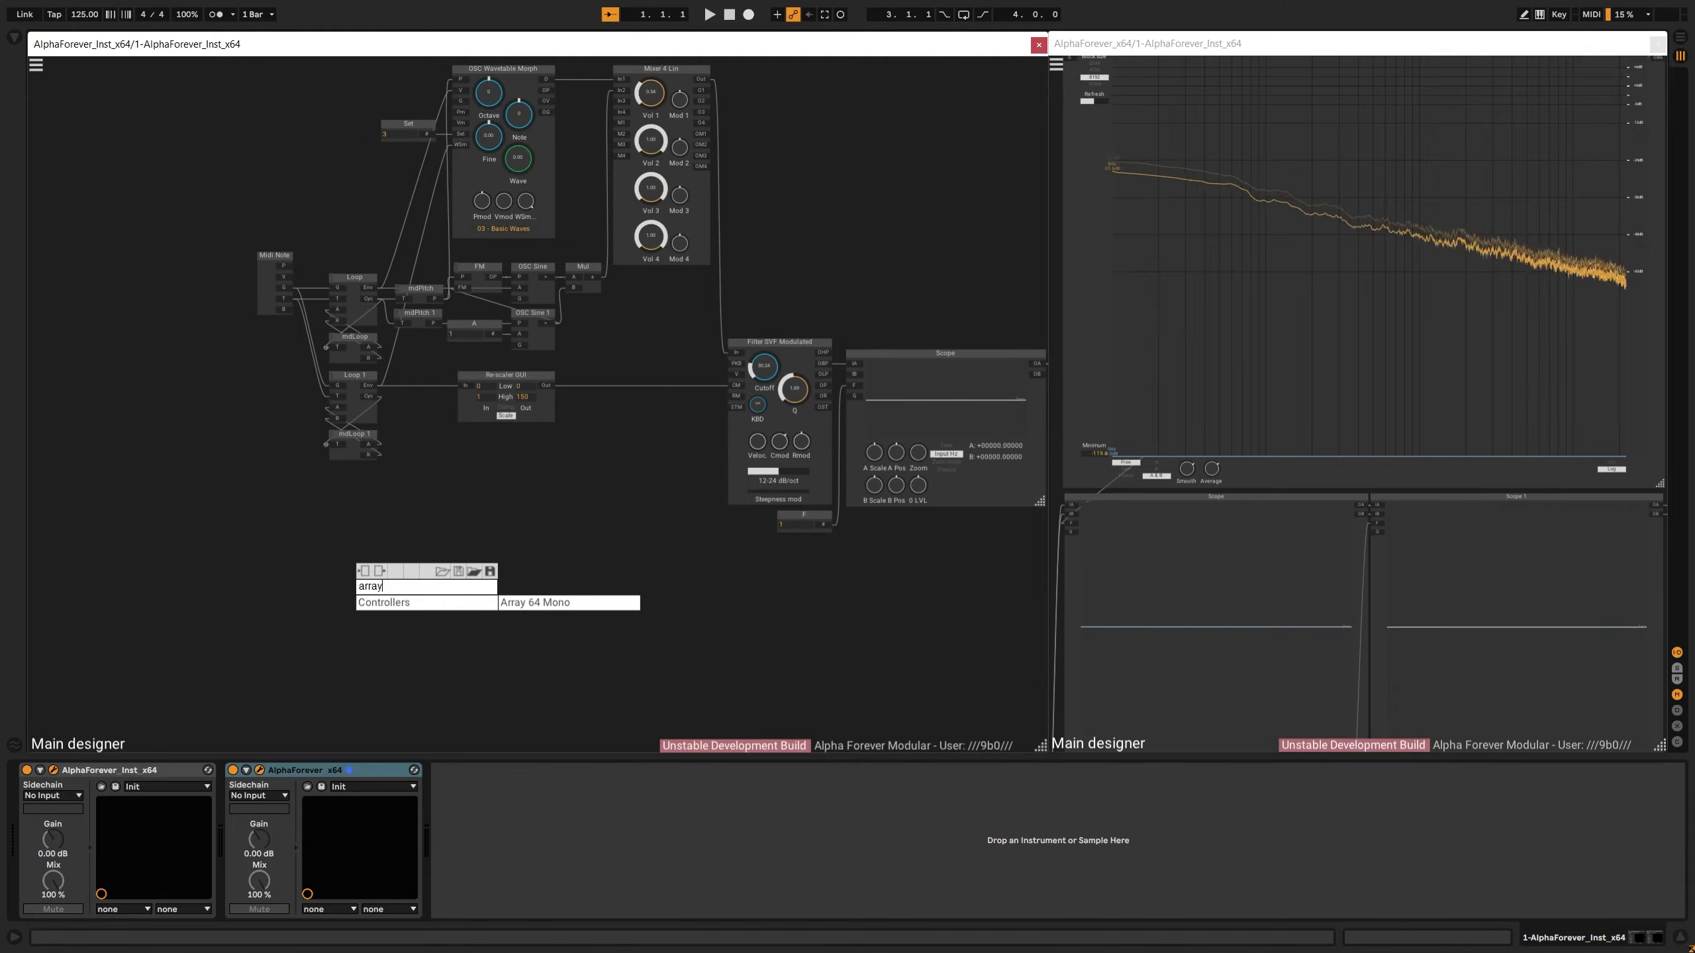
left_click(525, 605)
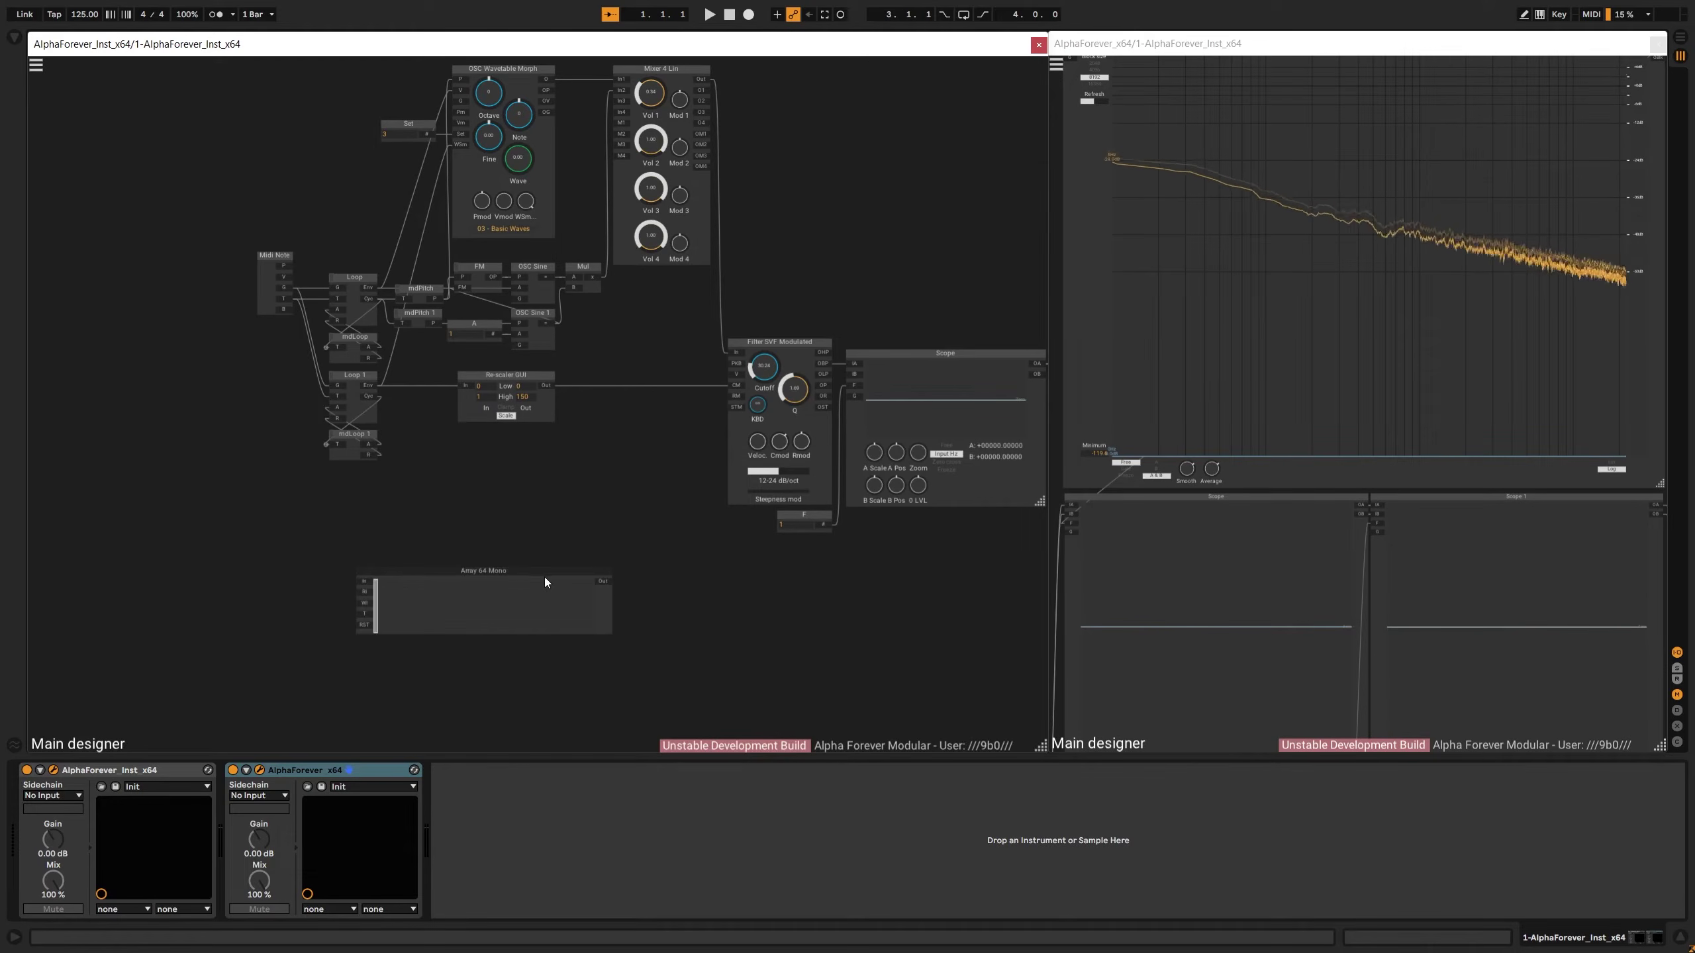
left_click_drag(609, 580, 736, 405)
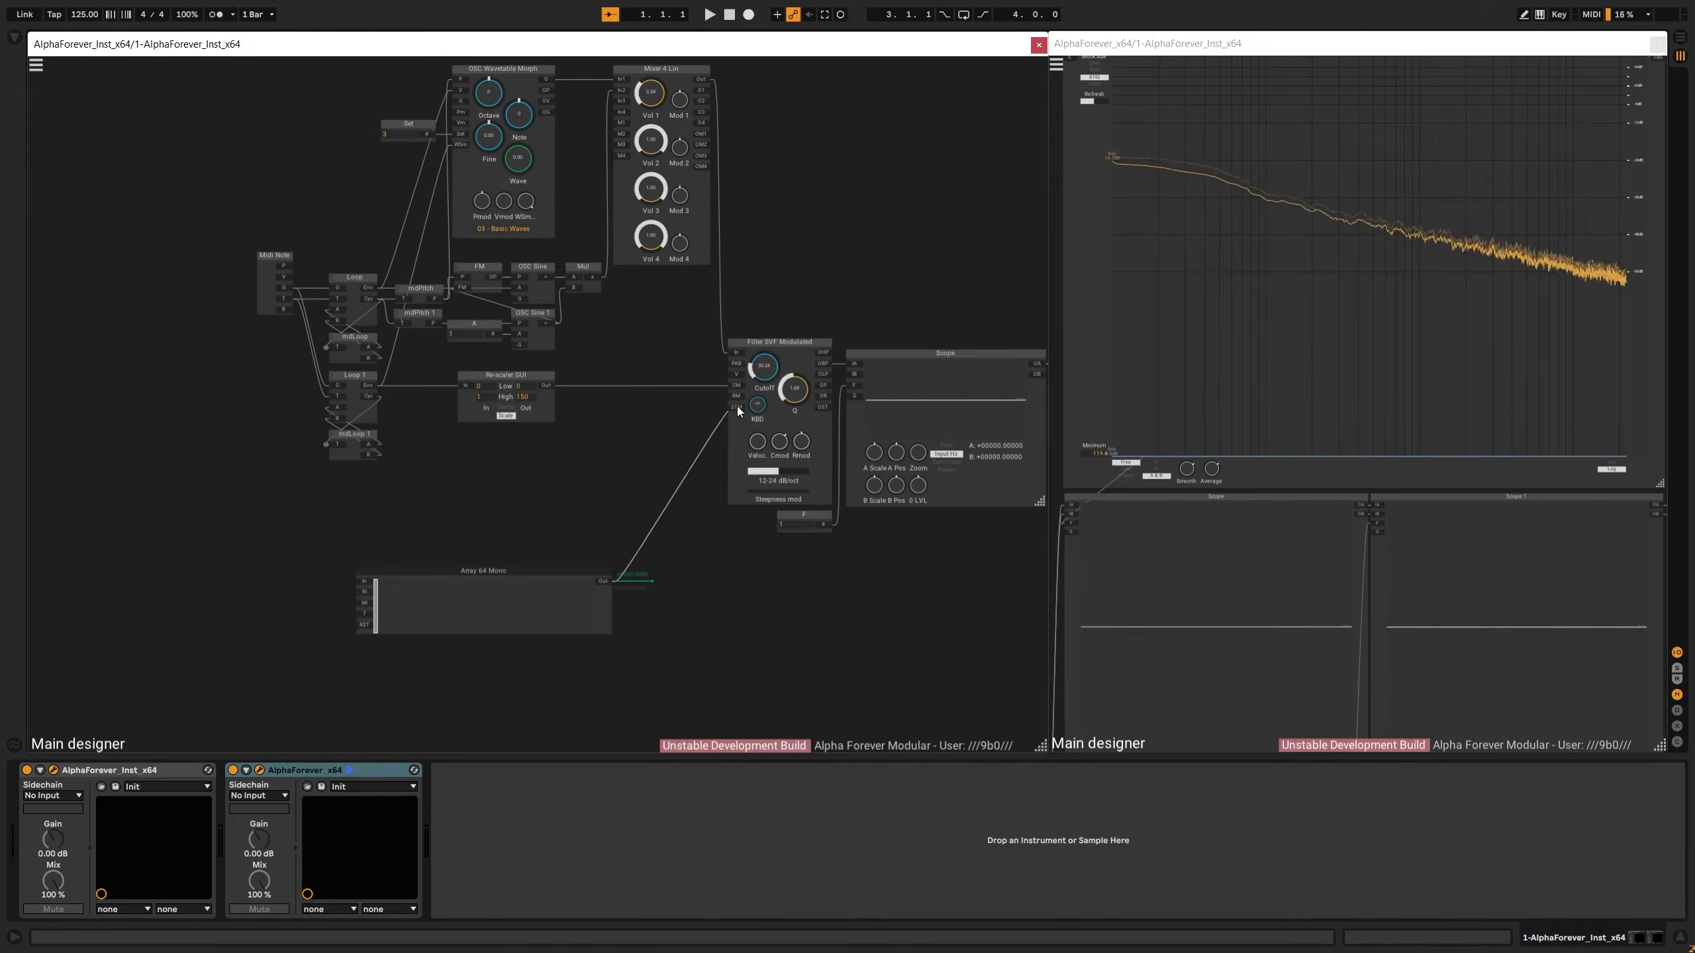
Attach an LFO Noise to the Array 64 Mono's In input
double_click(363, 581)
type("lfo")
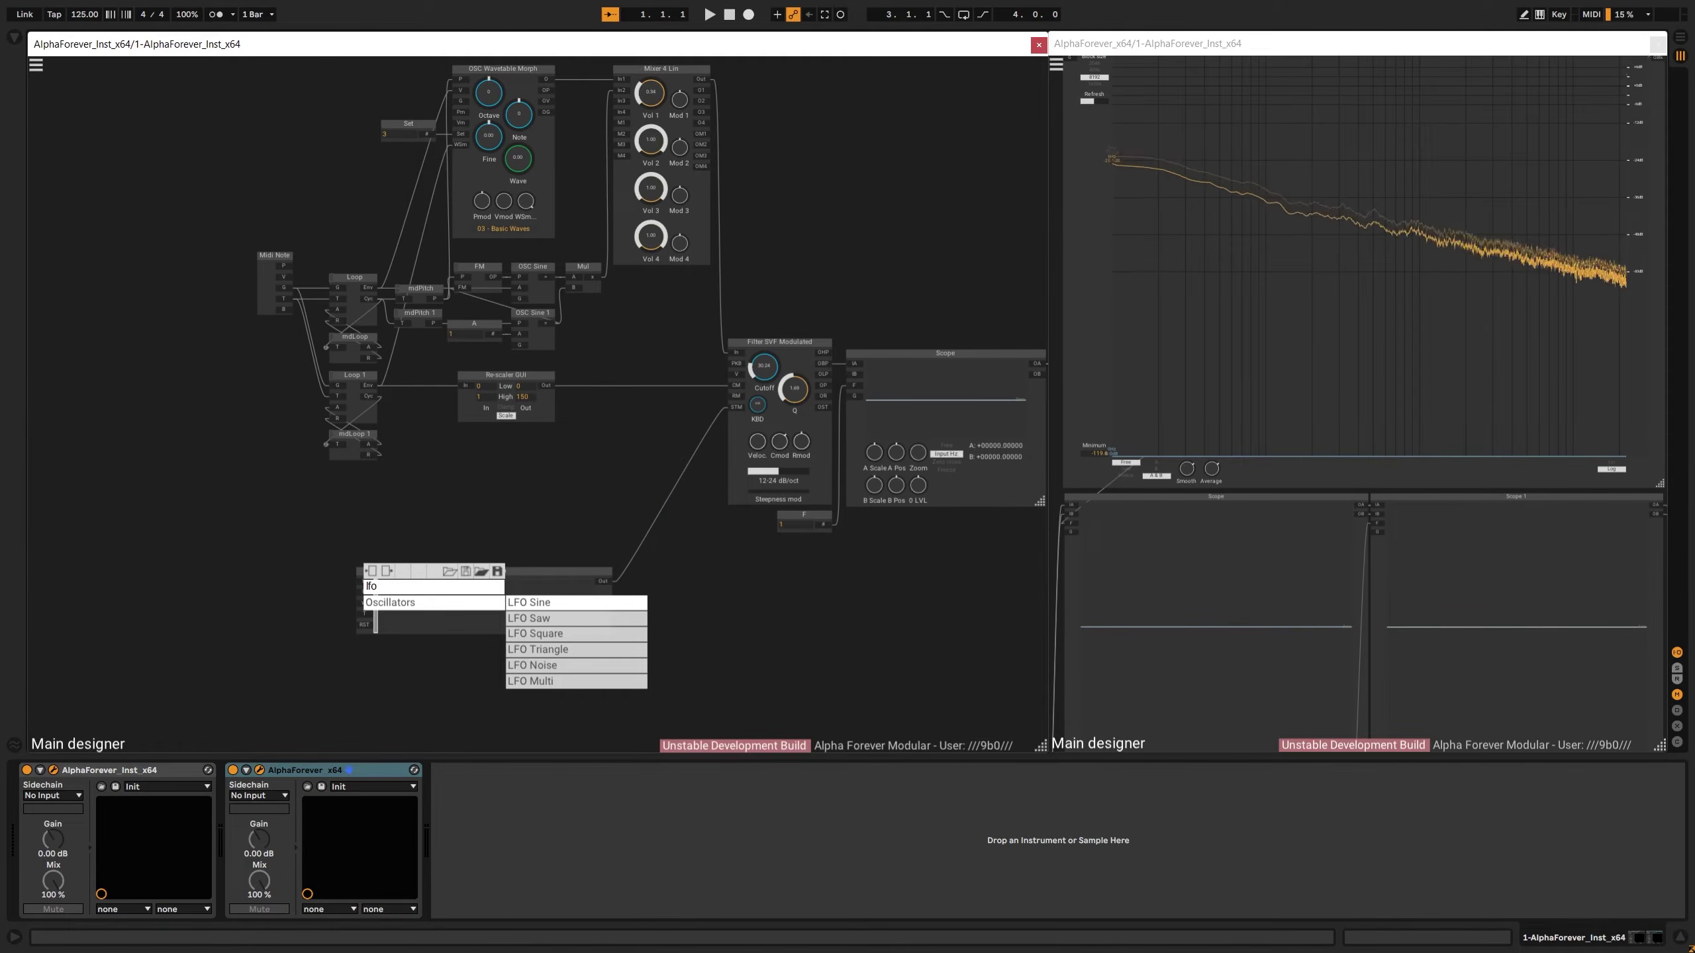
left_click(553, 665)
Add an Increment module below the LFO Noise, beside the Array 64 Mono
scroll(237, 619, "up", 3)
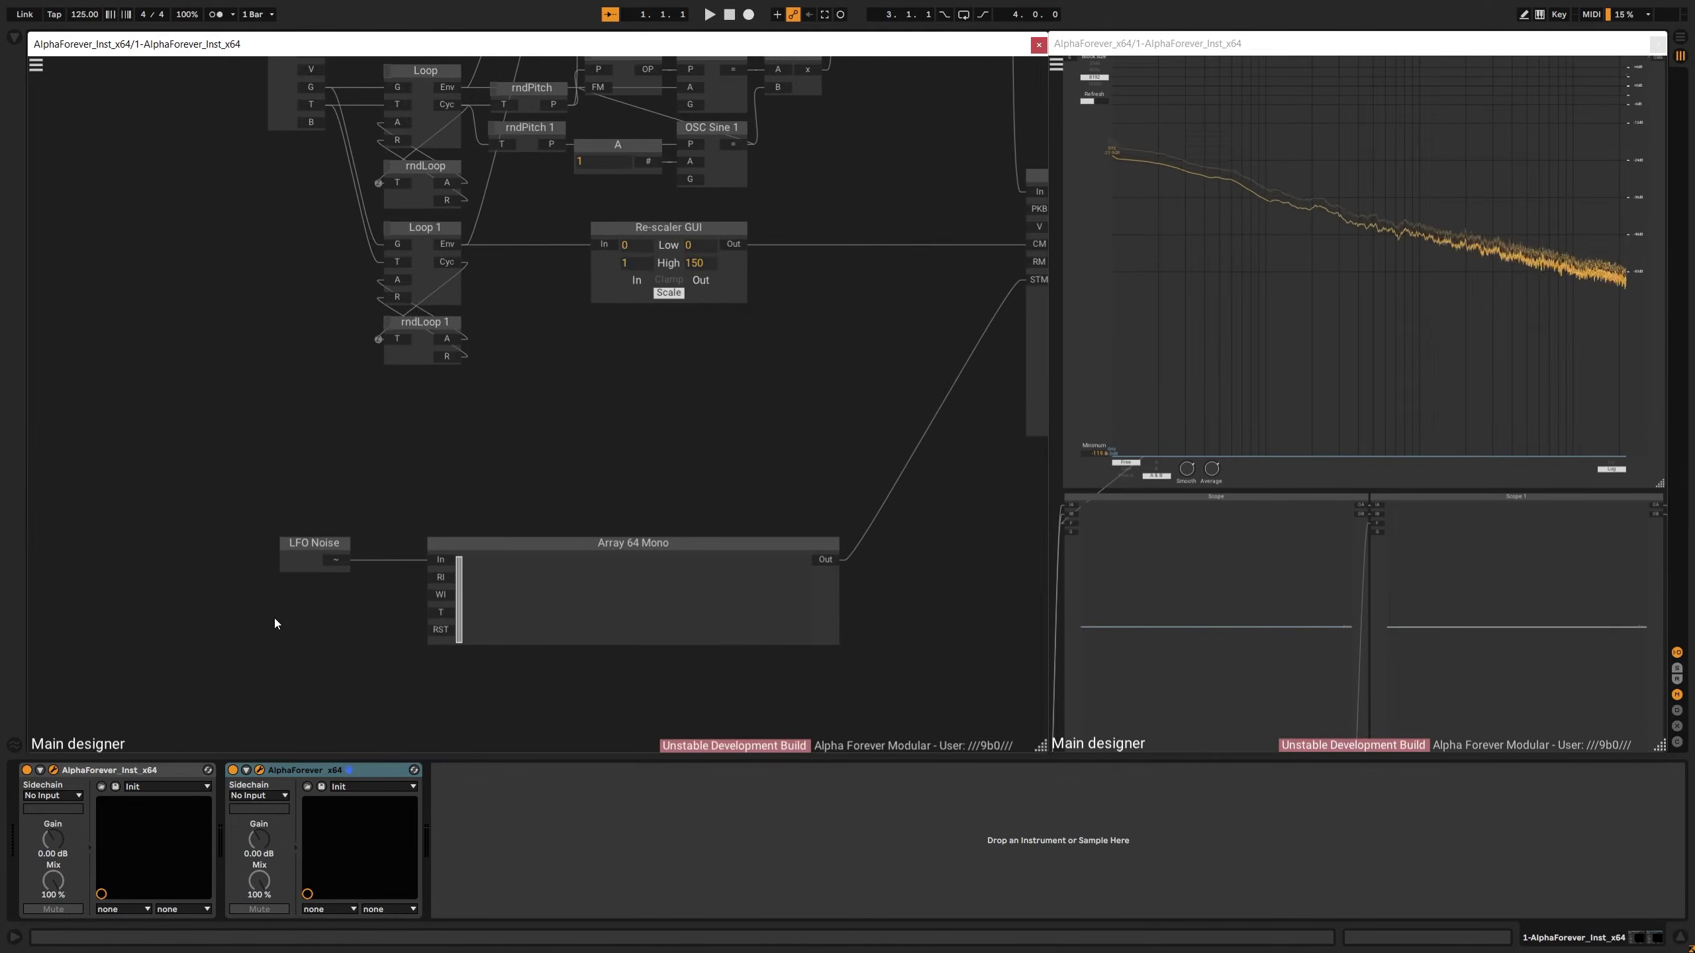
double_click(316, 615)
type("inc")
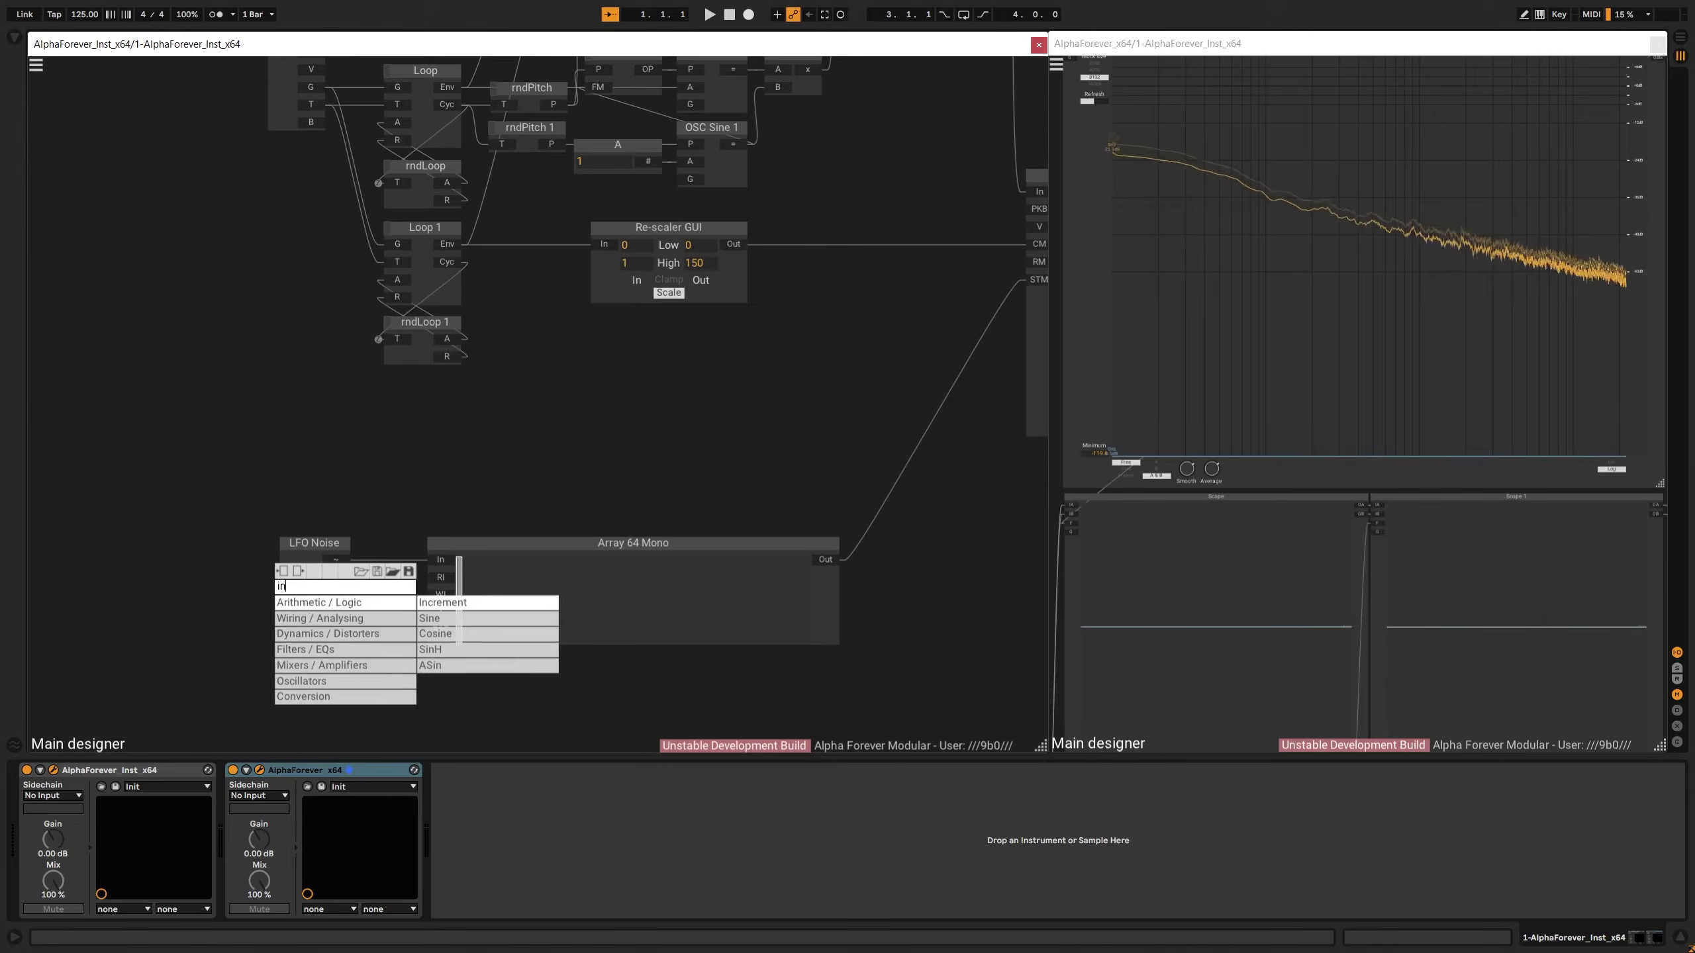
left_click(427, 604)
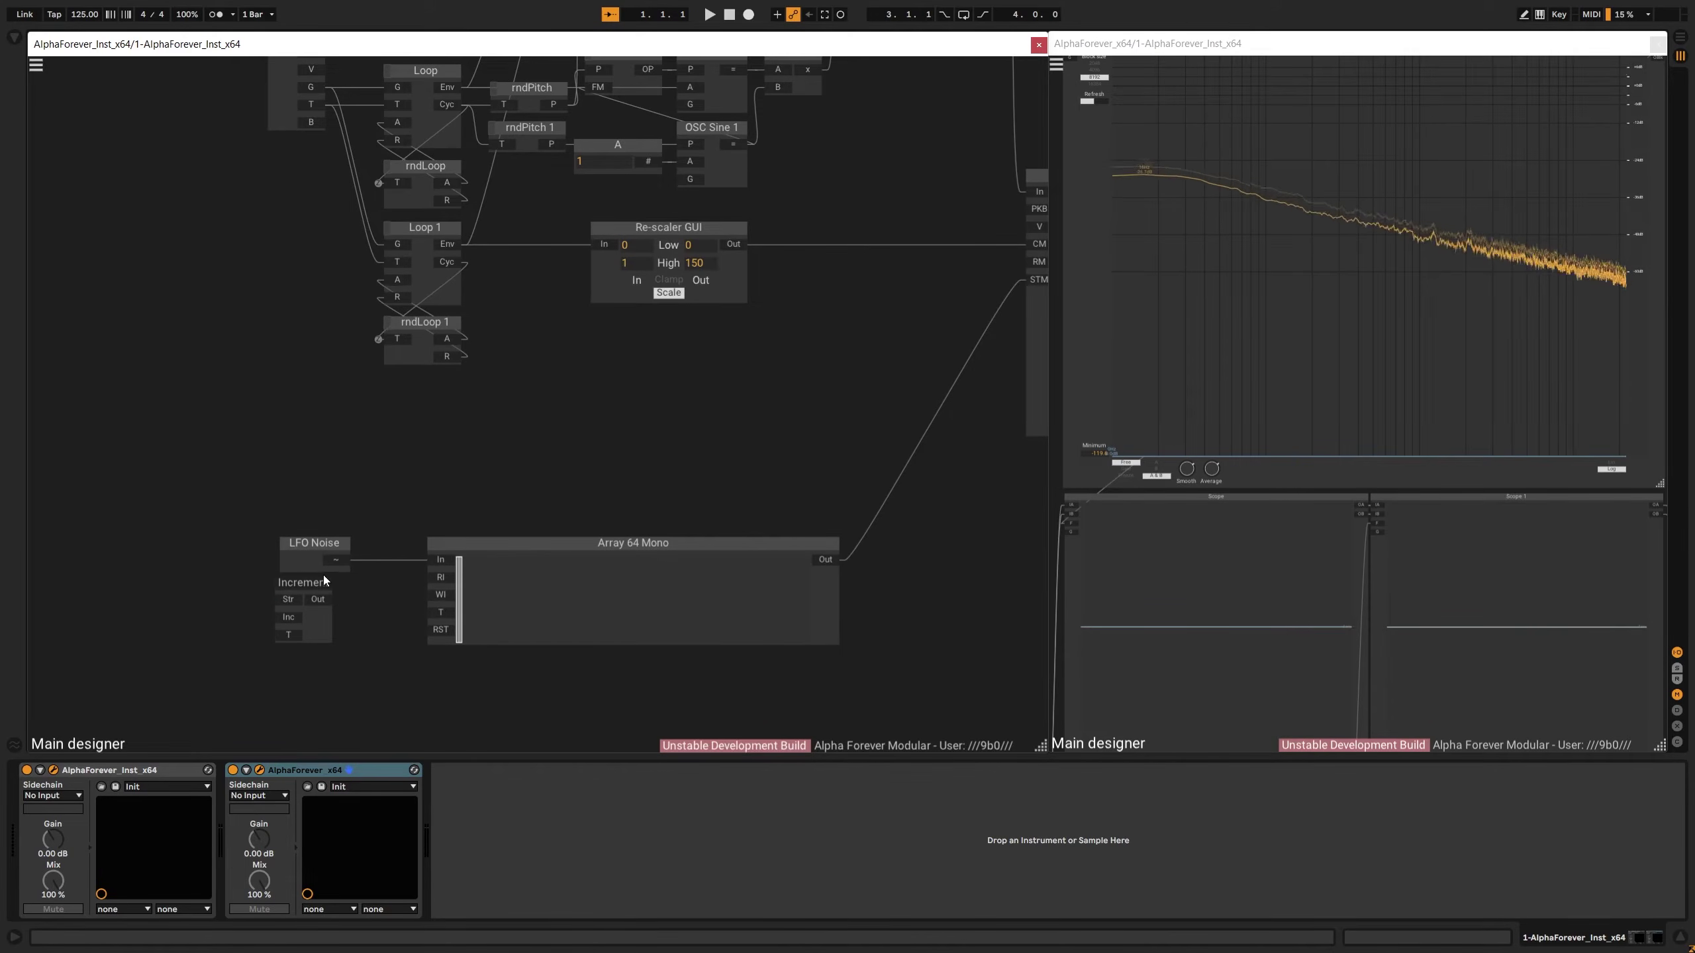
Attach constants of -1 to the Increment's Str input and 1 to its Inc input, placing them side by side
double_click(283, 599)
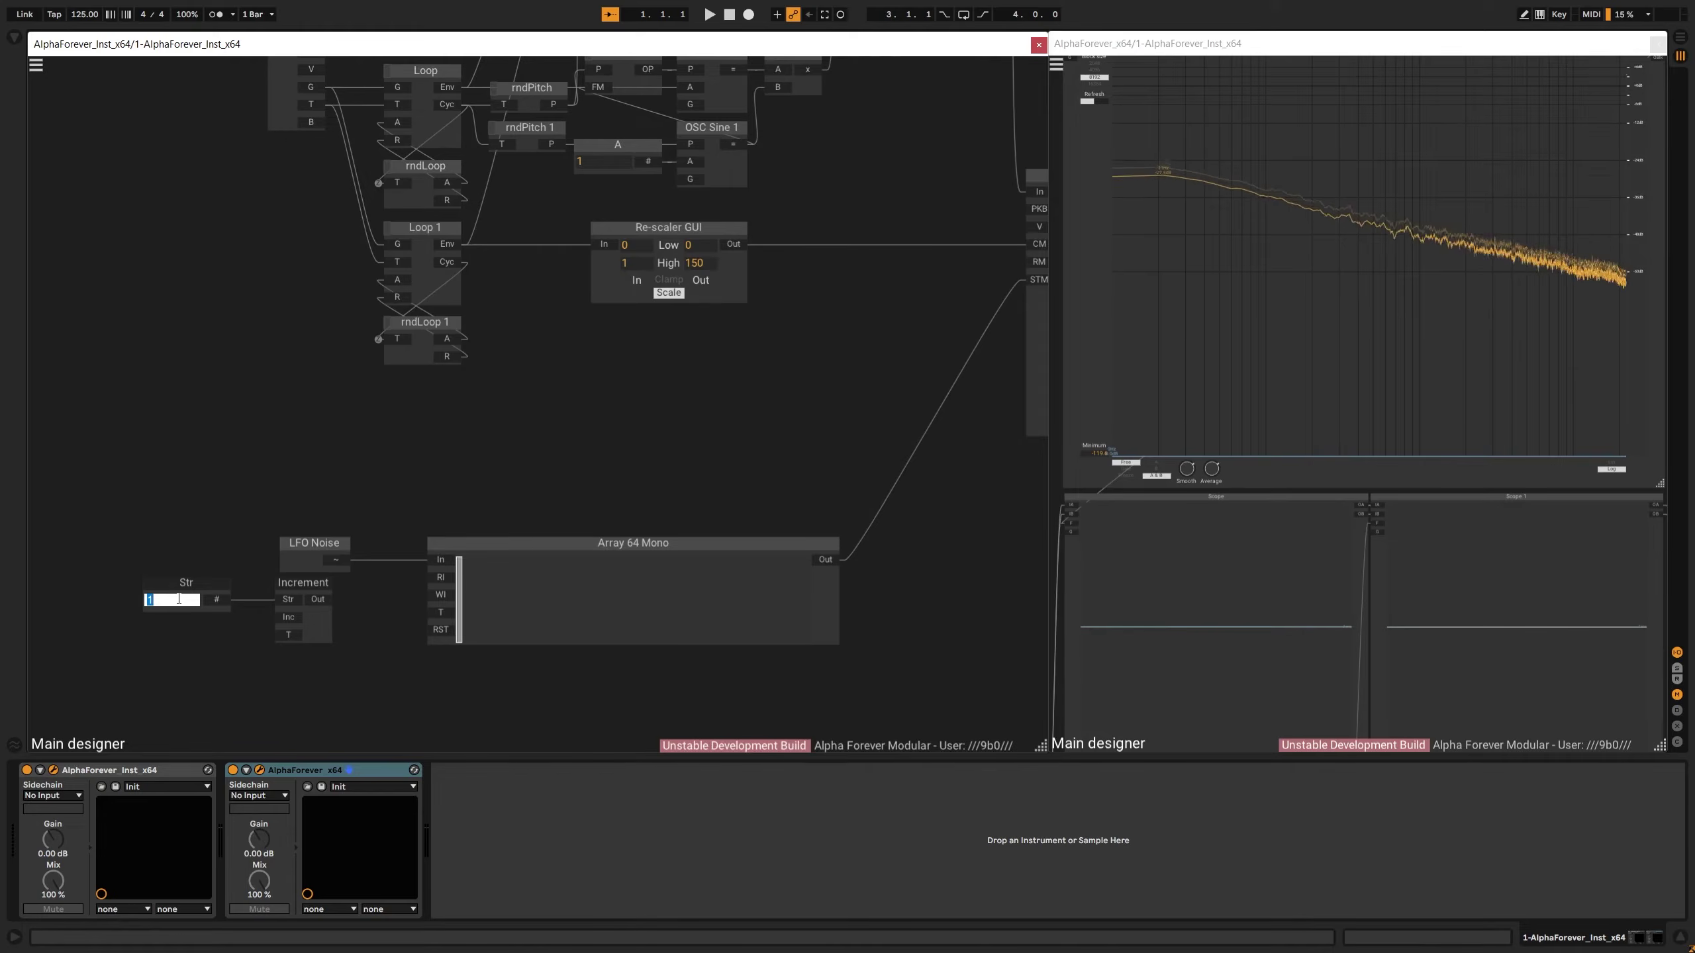
type("-1")
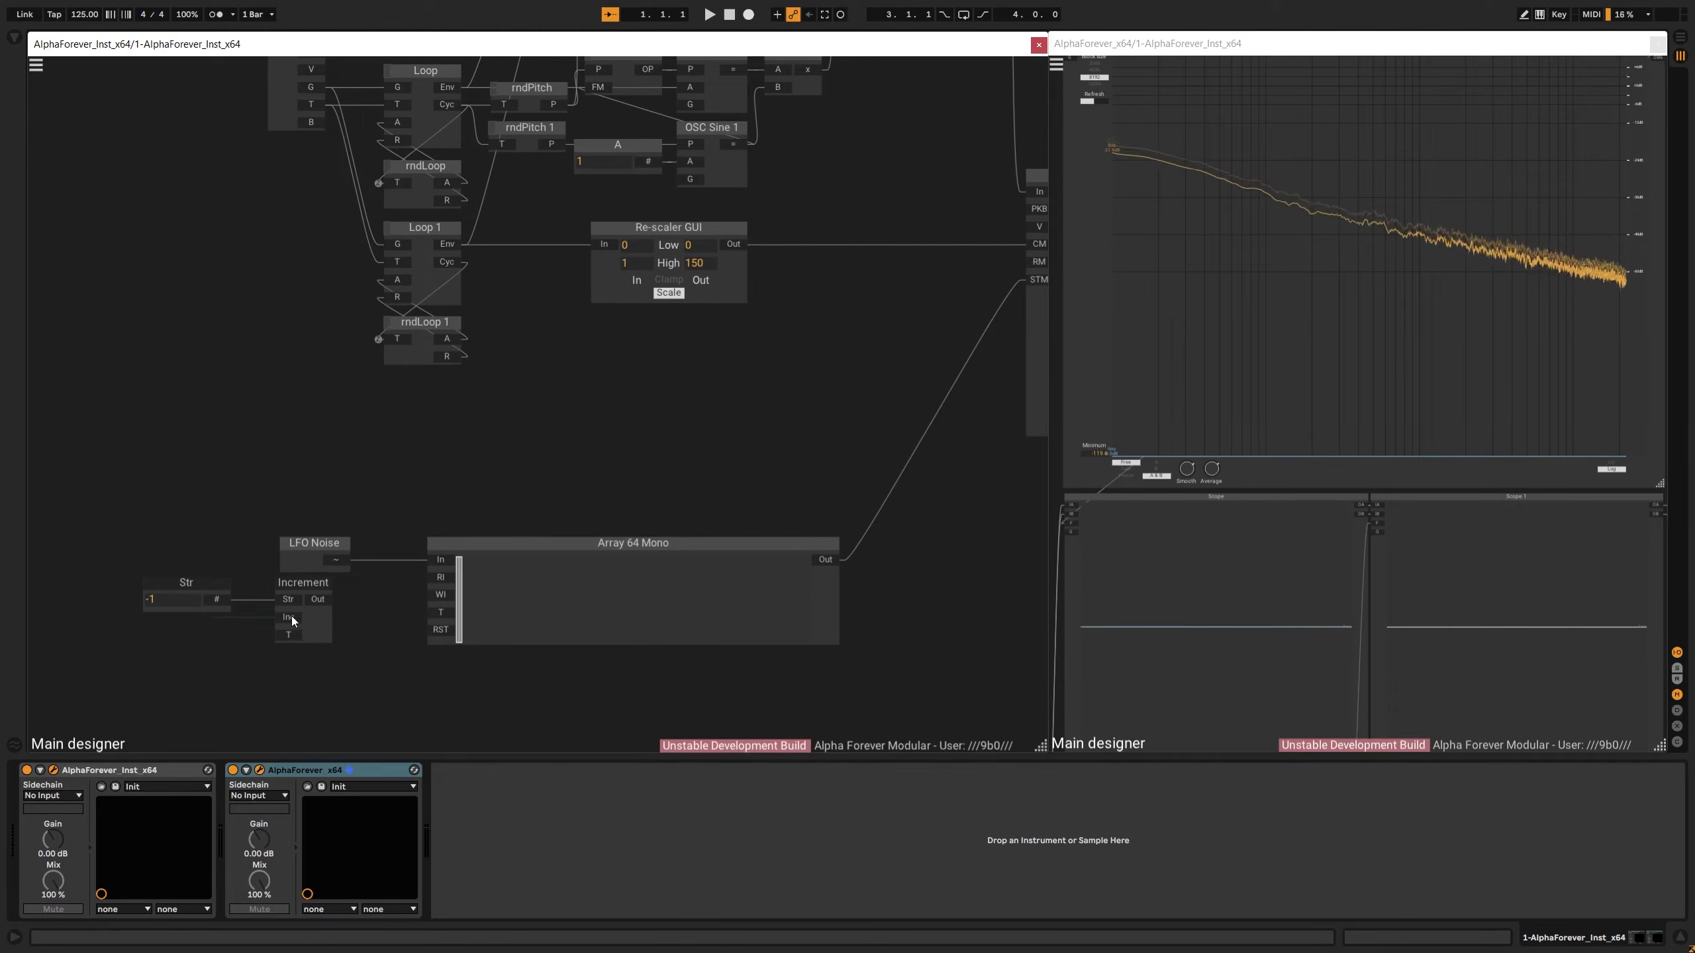
double_click(291, 616)
left_click_drag(221, 602, 113, 602)
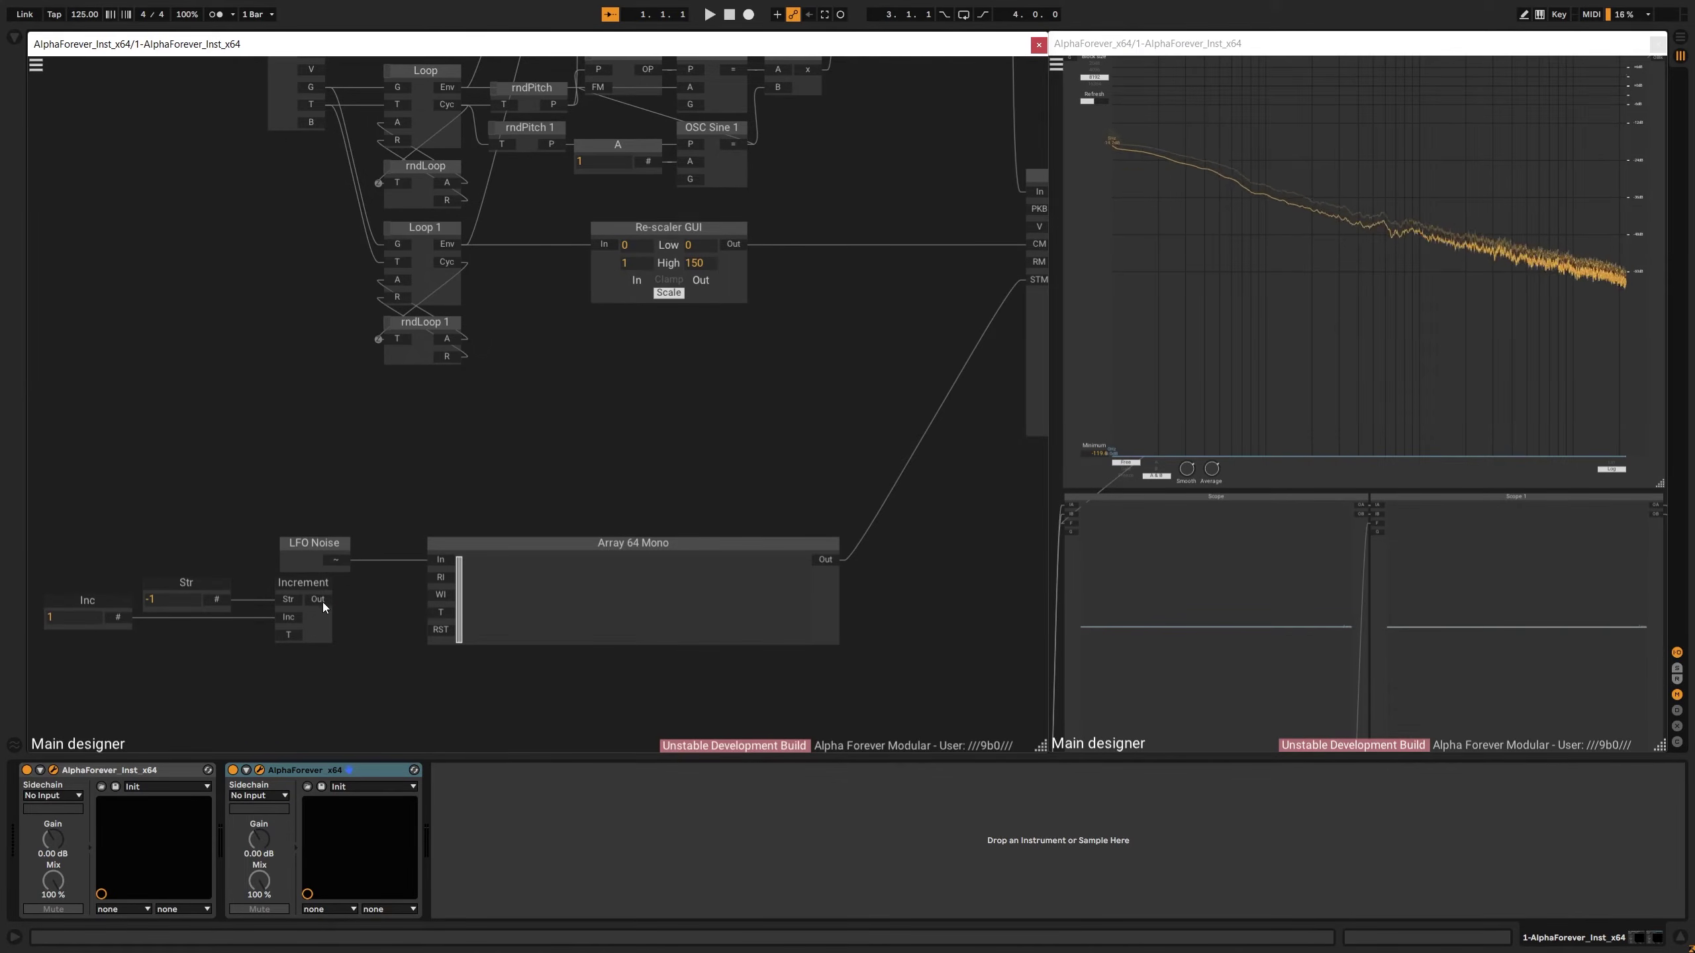
Attach a constant of 1 to the Array 64 Mono's T input, place it below, and connect the Increment's Out to WI
double_click(425, 613)
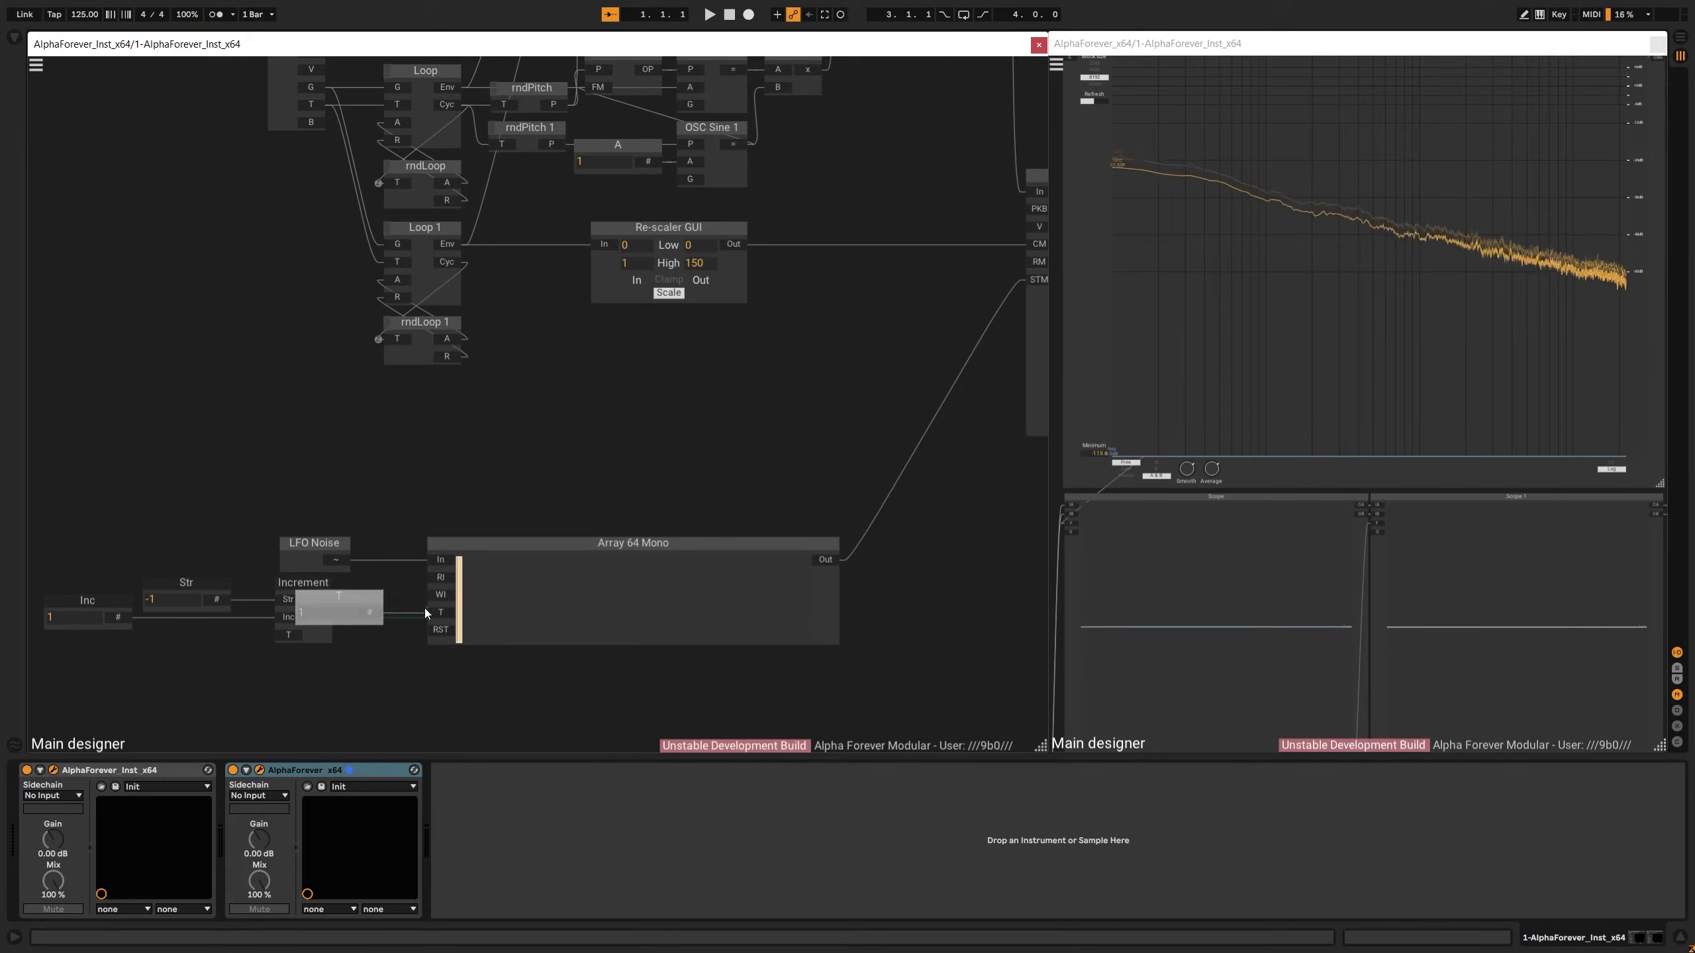
left_click_drag(334, 607, 351, 653)
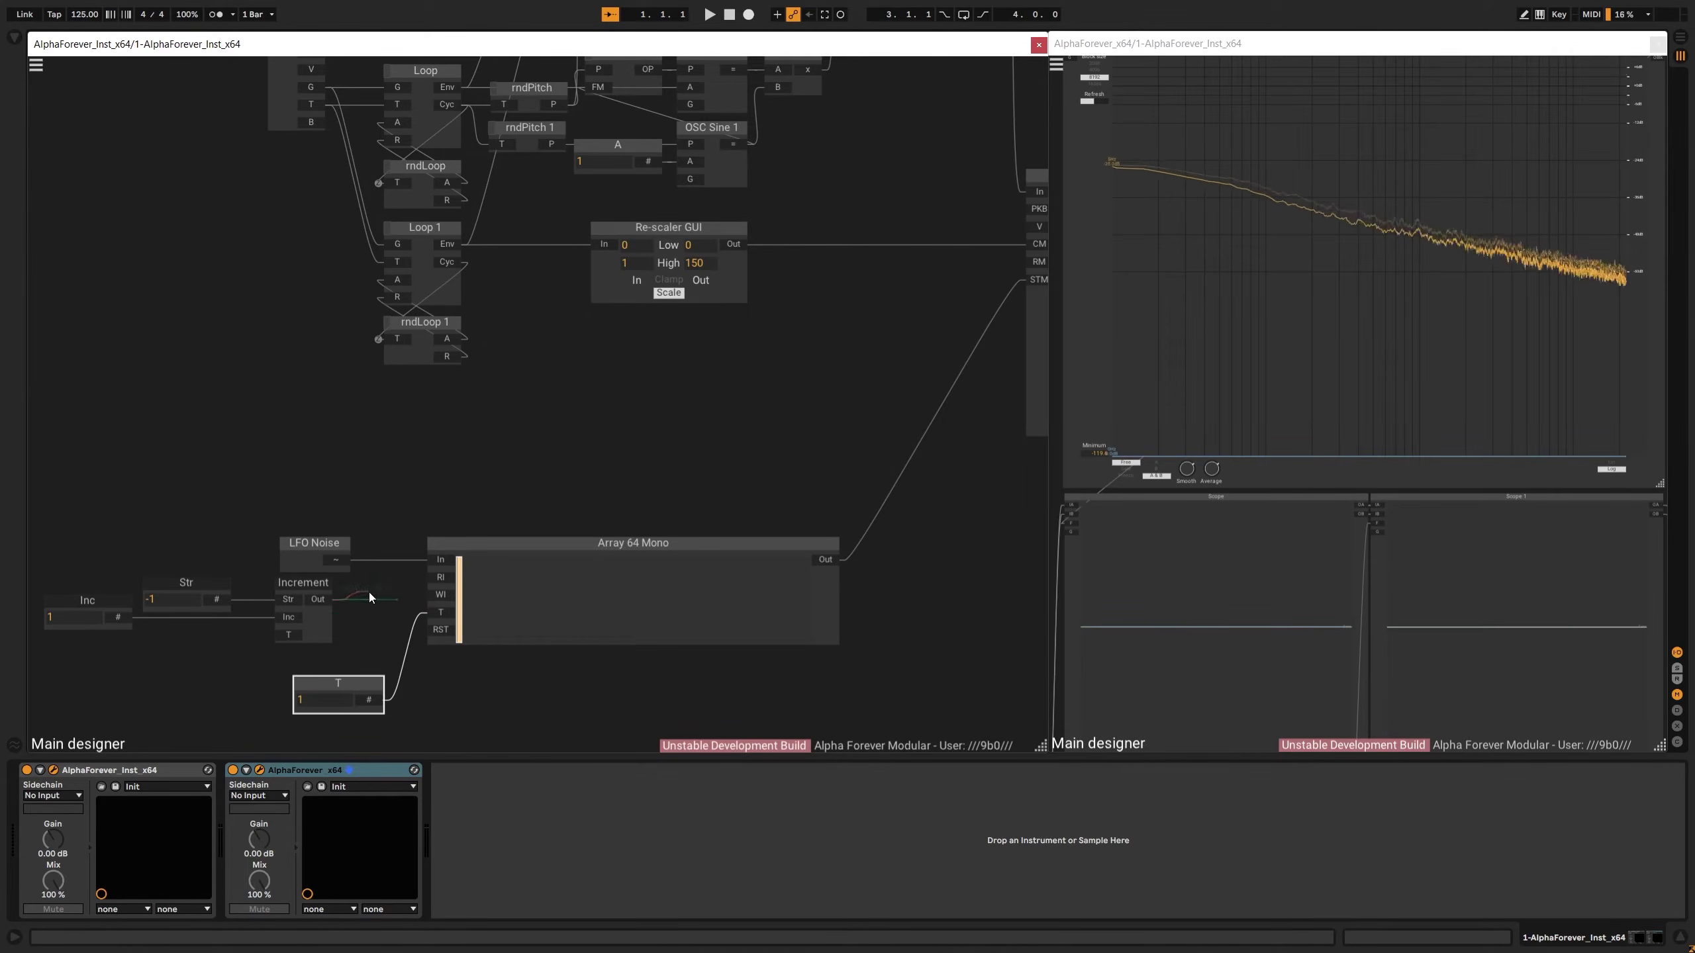
left_click_drag(368, 591, 439, 598)
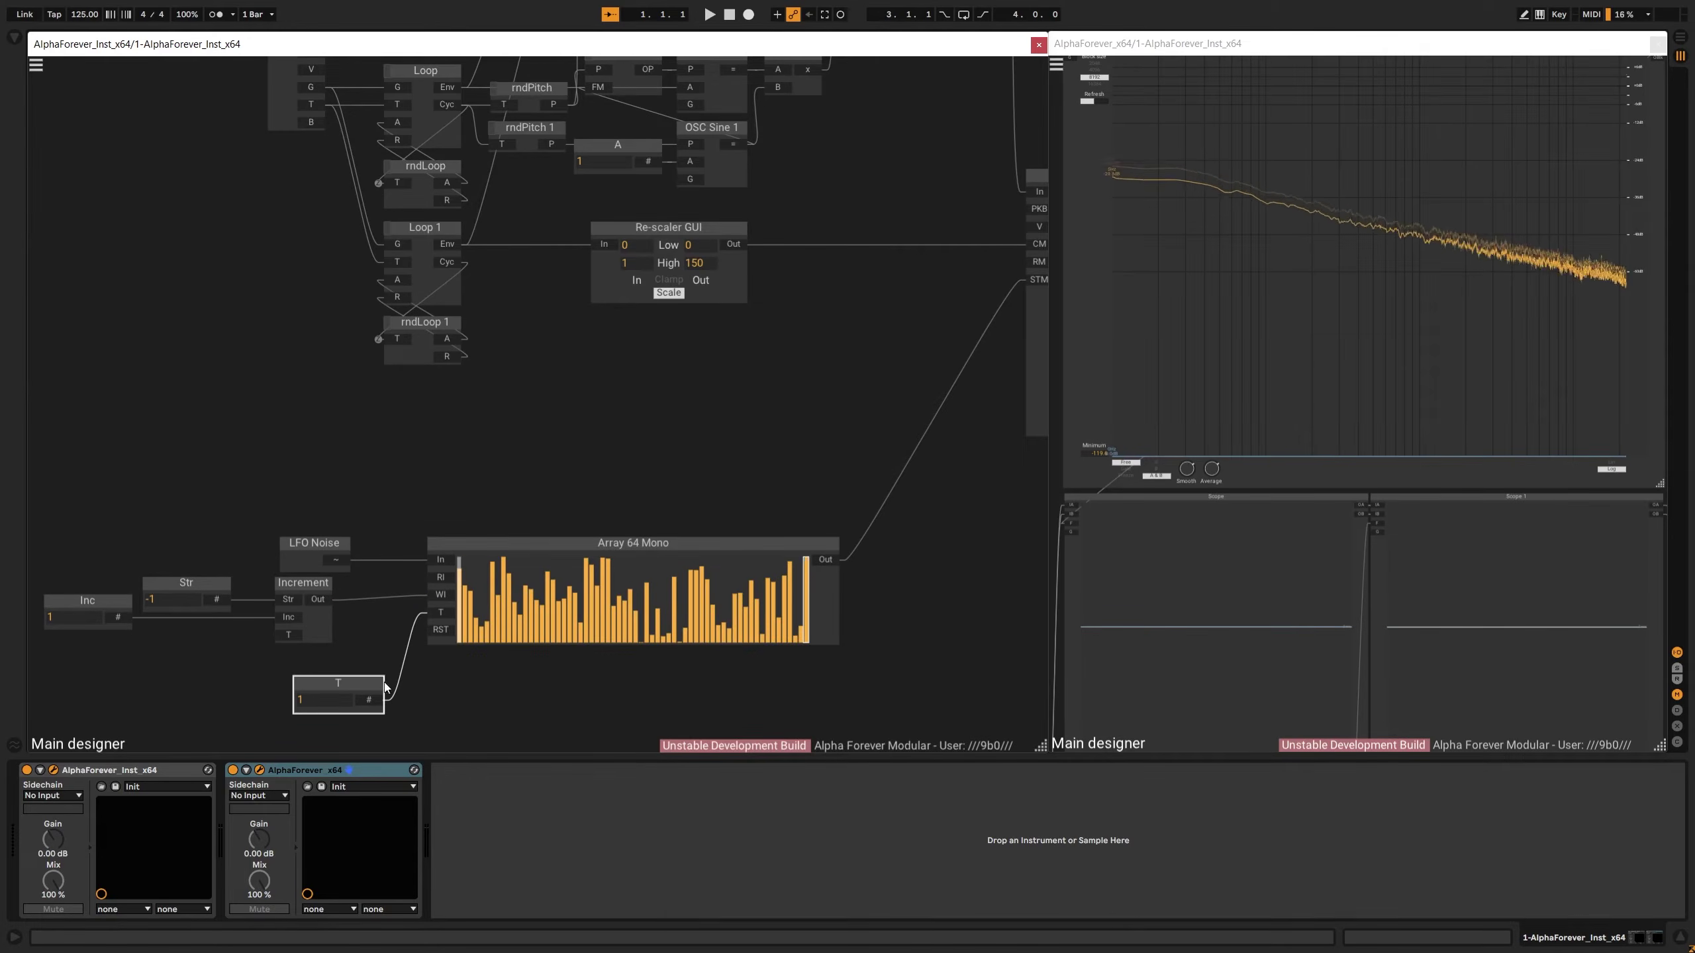
Disconnect the constant from the array's T input and delete the LFO Noise, the Increment and all three constants
right_click(432, 614)
left_click(384, 612)
double_click(438, 615)
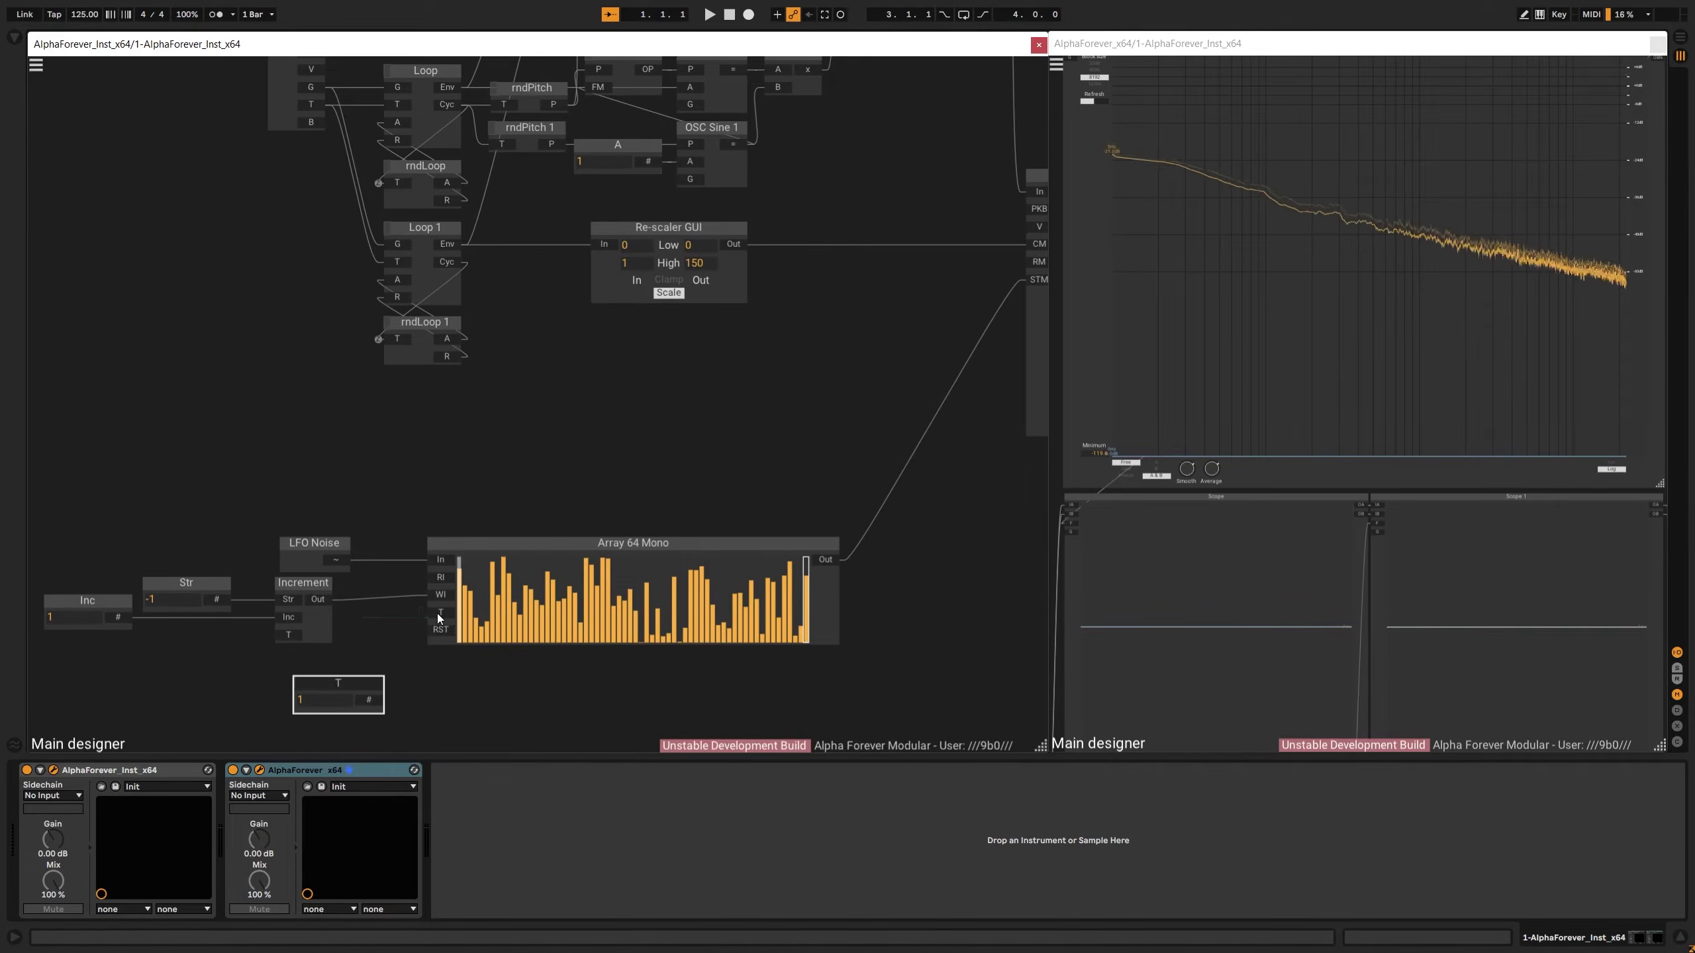
left_click_drag(418, 495, 40, 788)
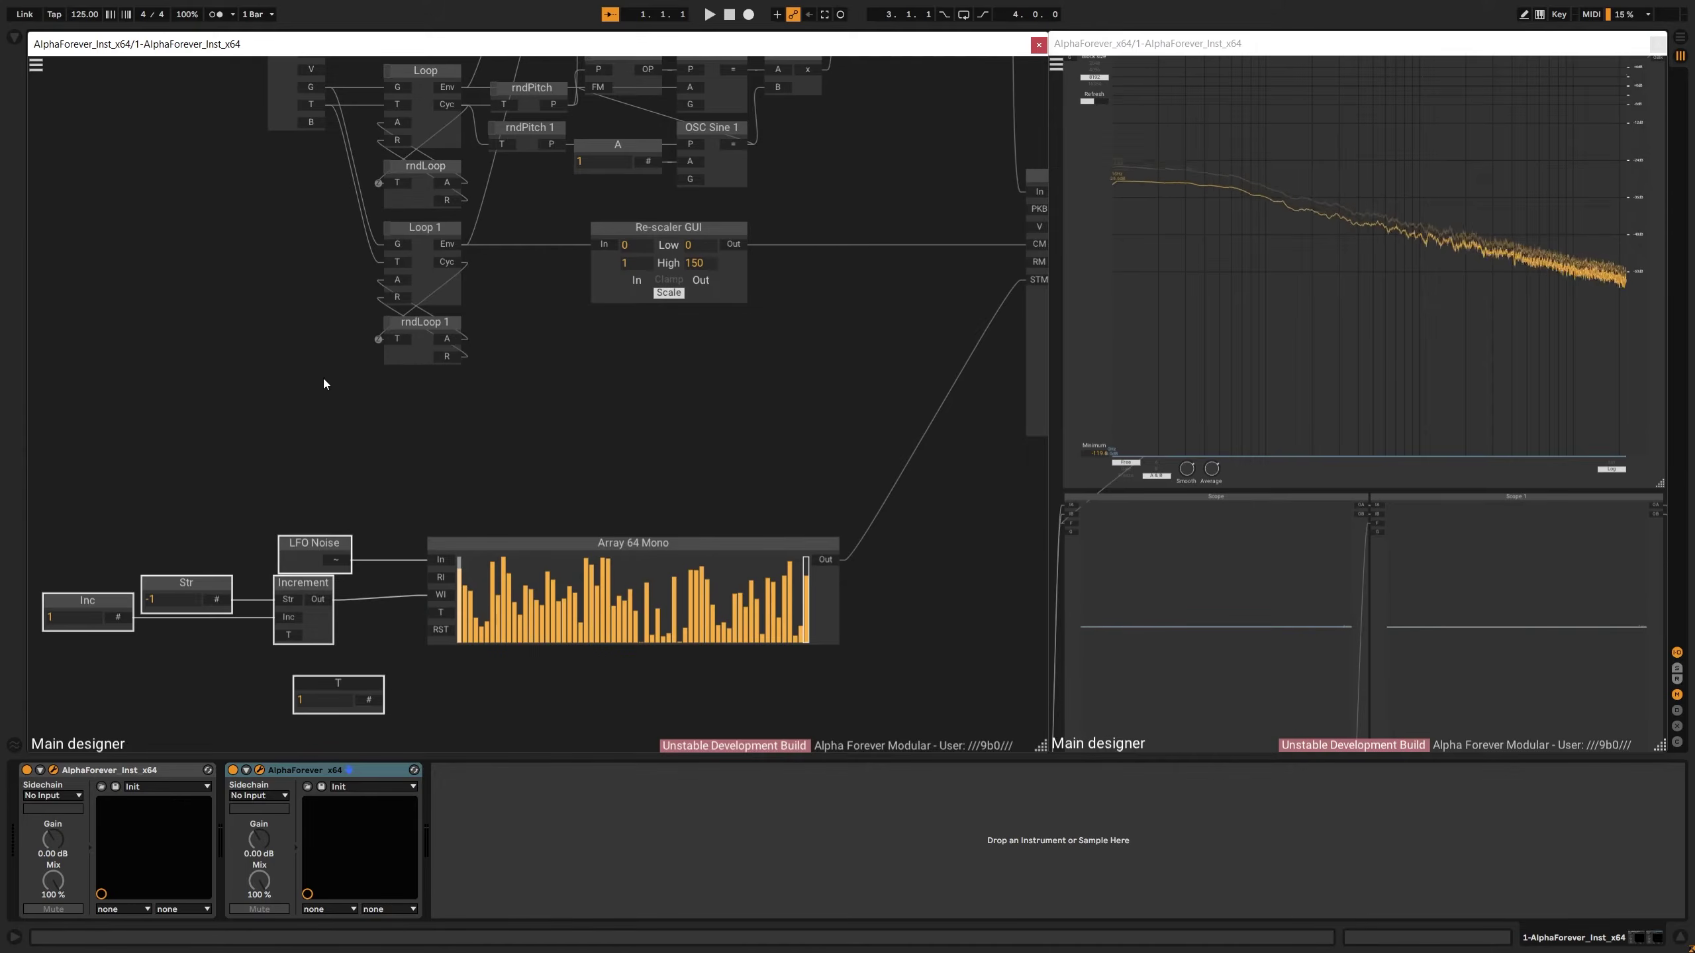
key("Delete")
Cut the Array 64 Mono from the main patch and open the rndLoop module
left_click(650, 540)
left_click_drag(784, 489, 767, 543)
left_click(702, 592)
key("Delete")
left_click_drag(684, 478, 718, 619)
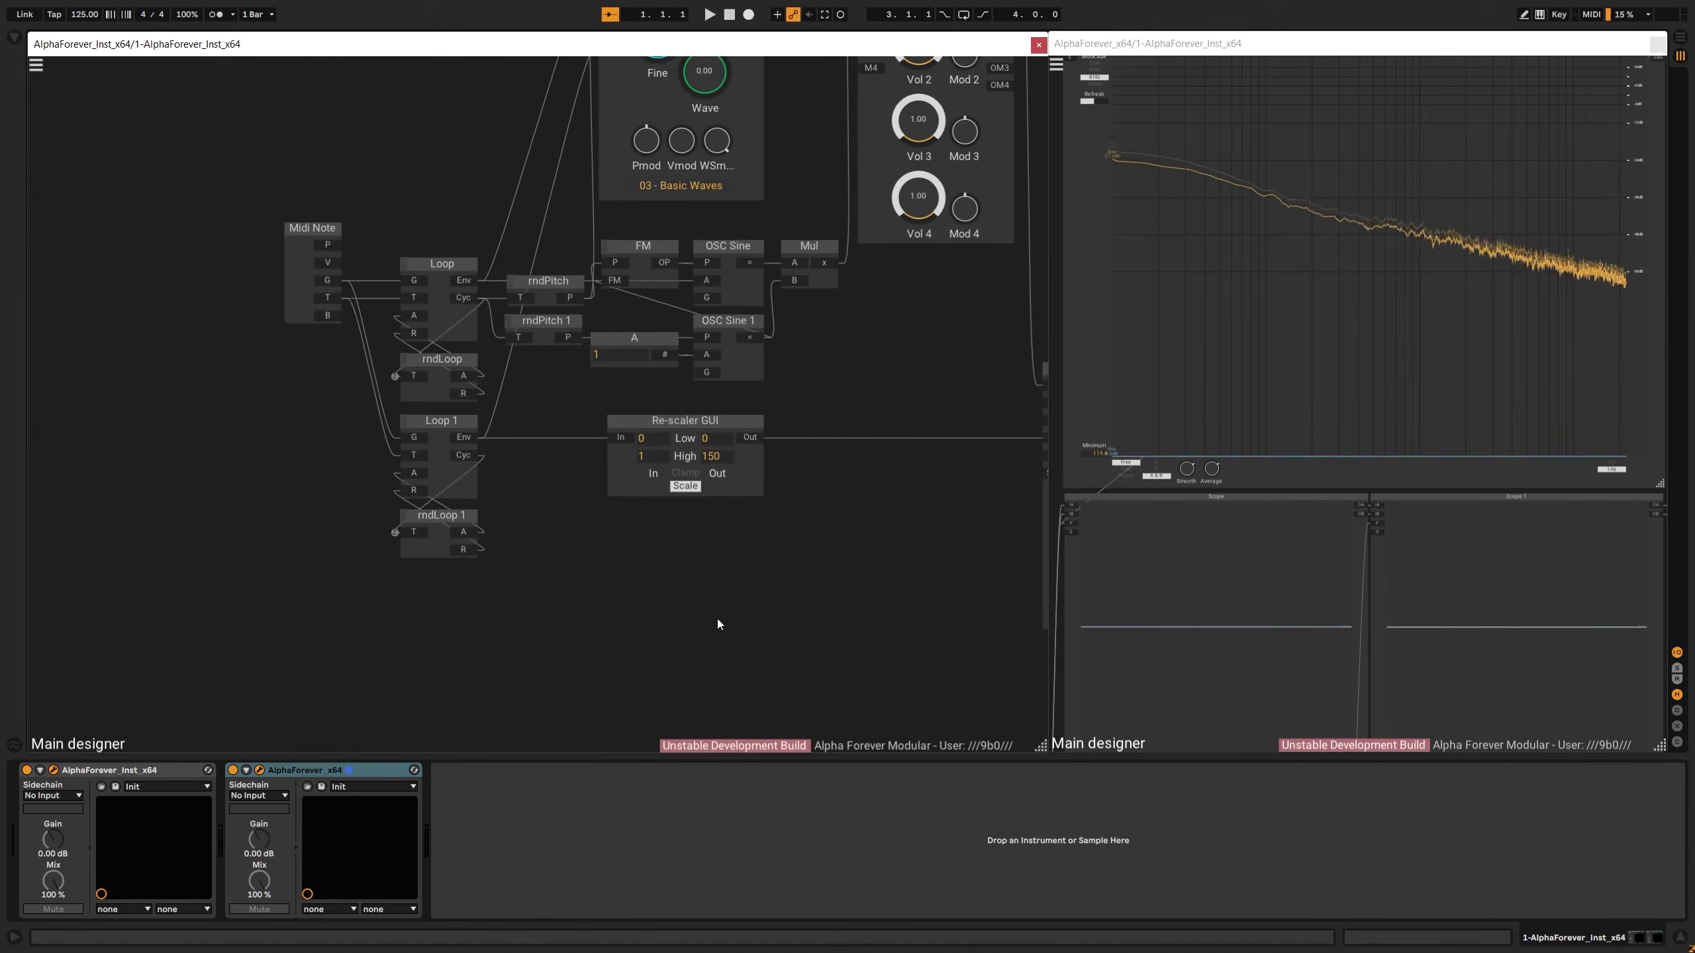
double_click(437, 384)
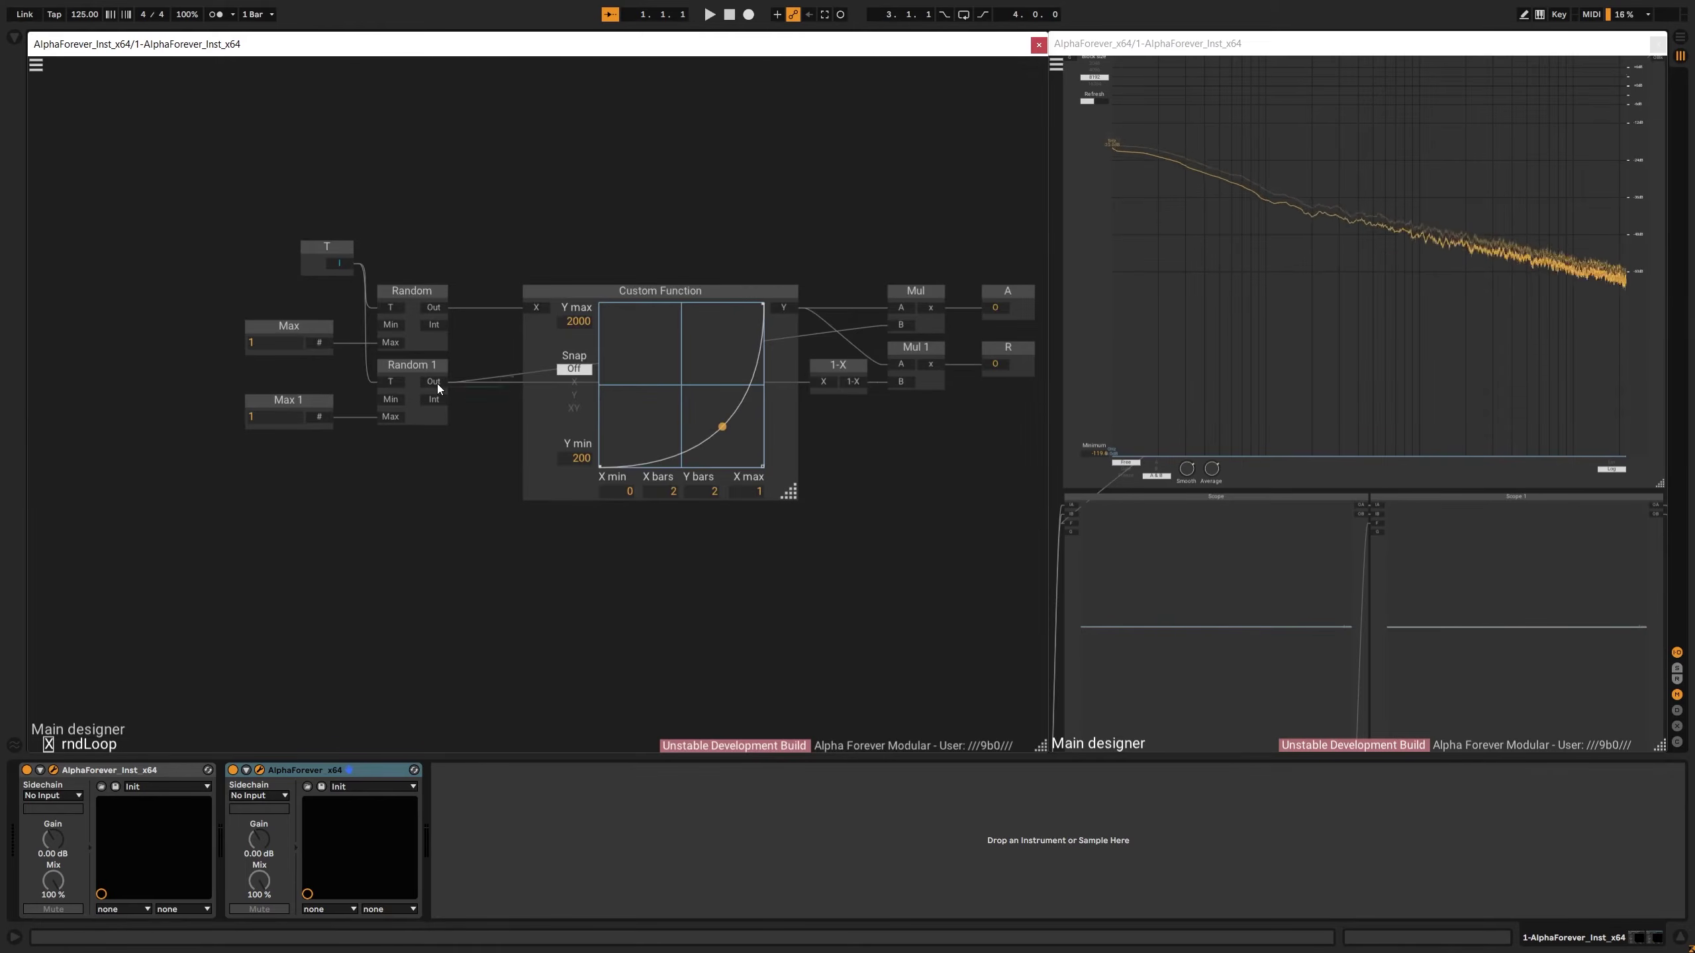
right_click(269, 511)
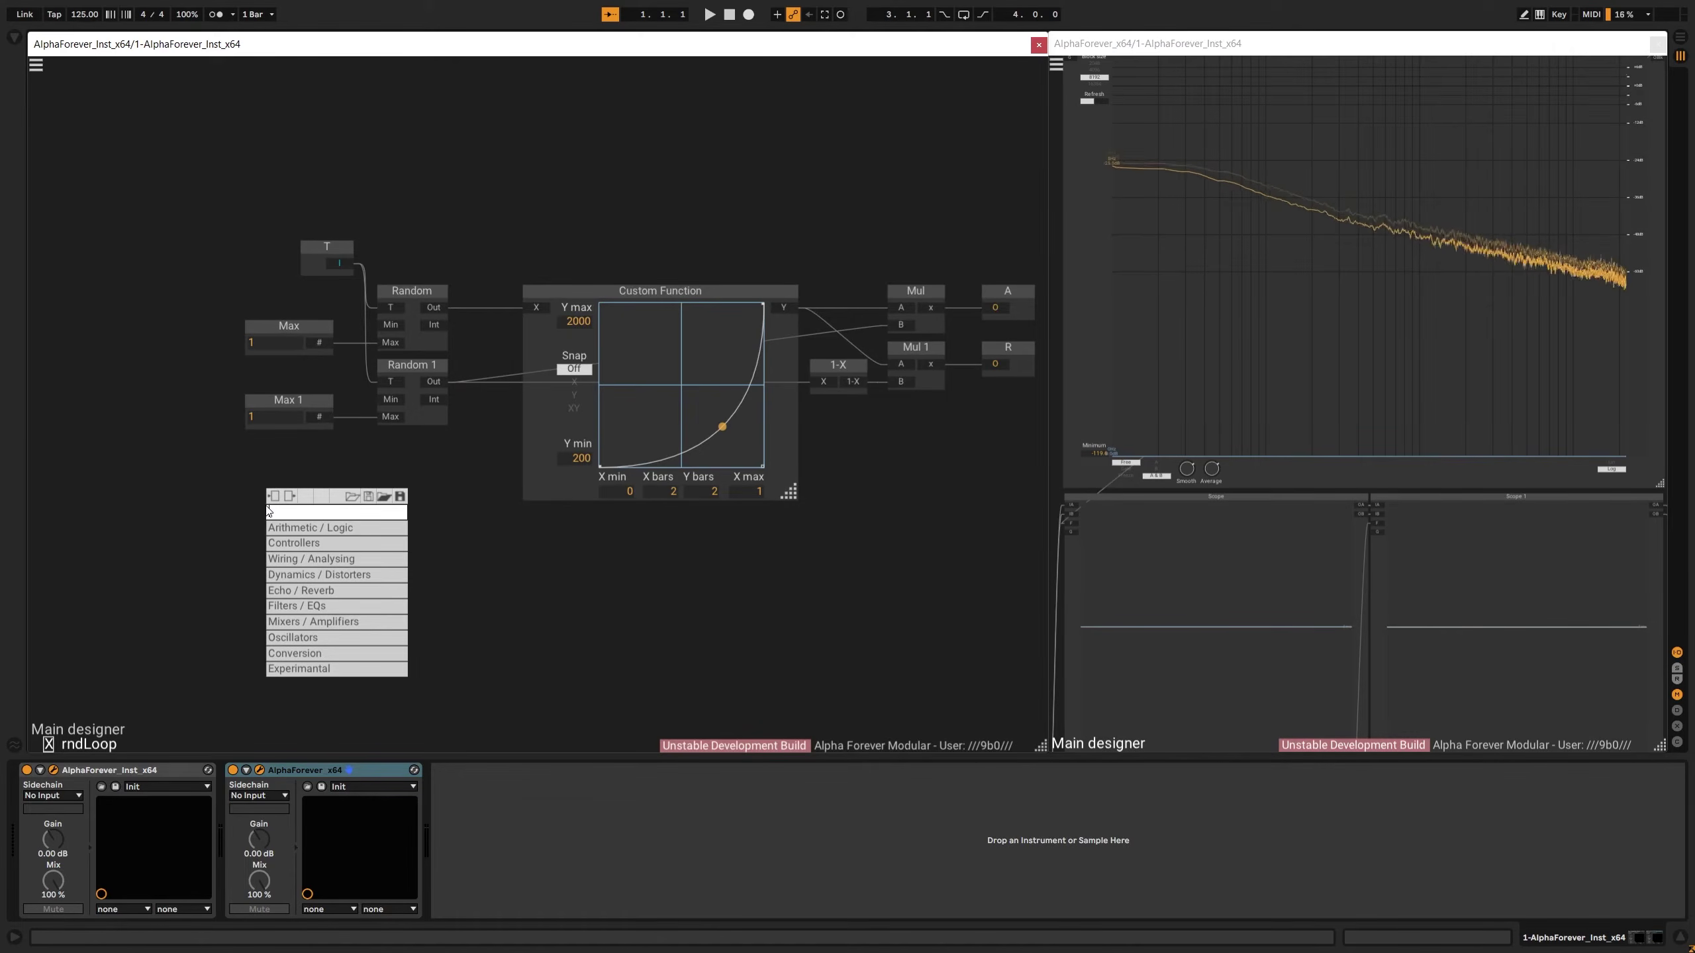
type("des")
key("Escape")
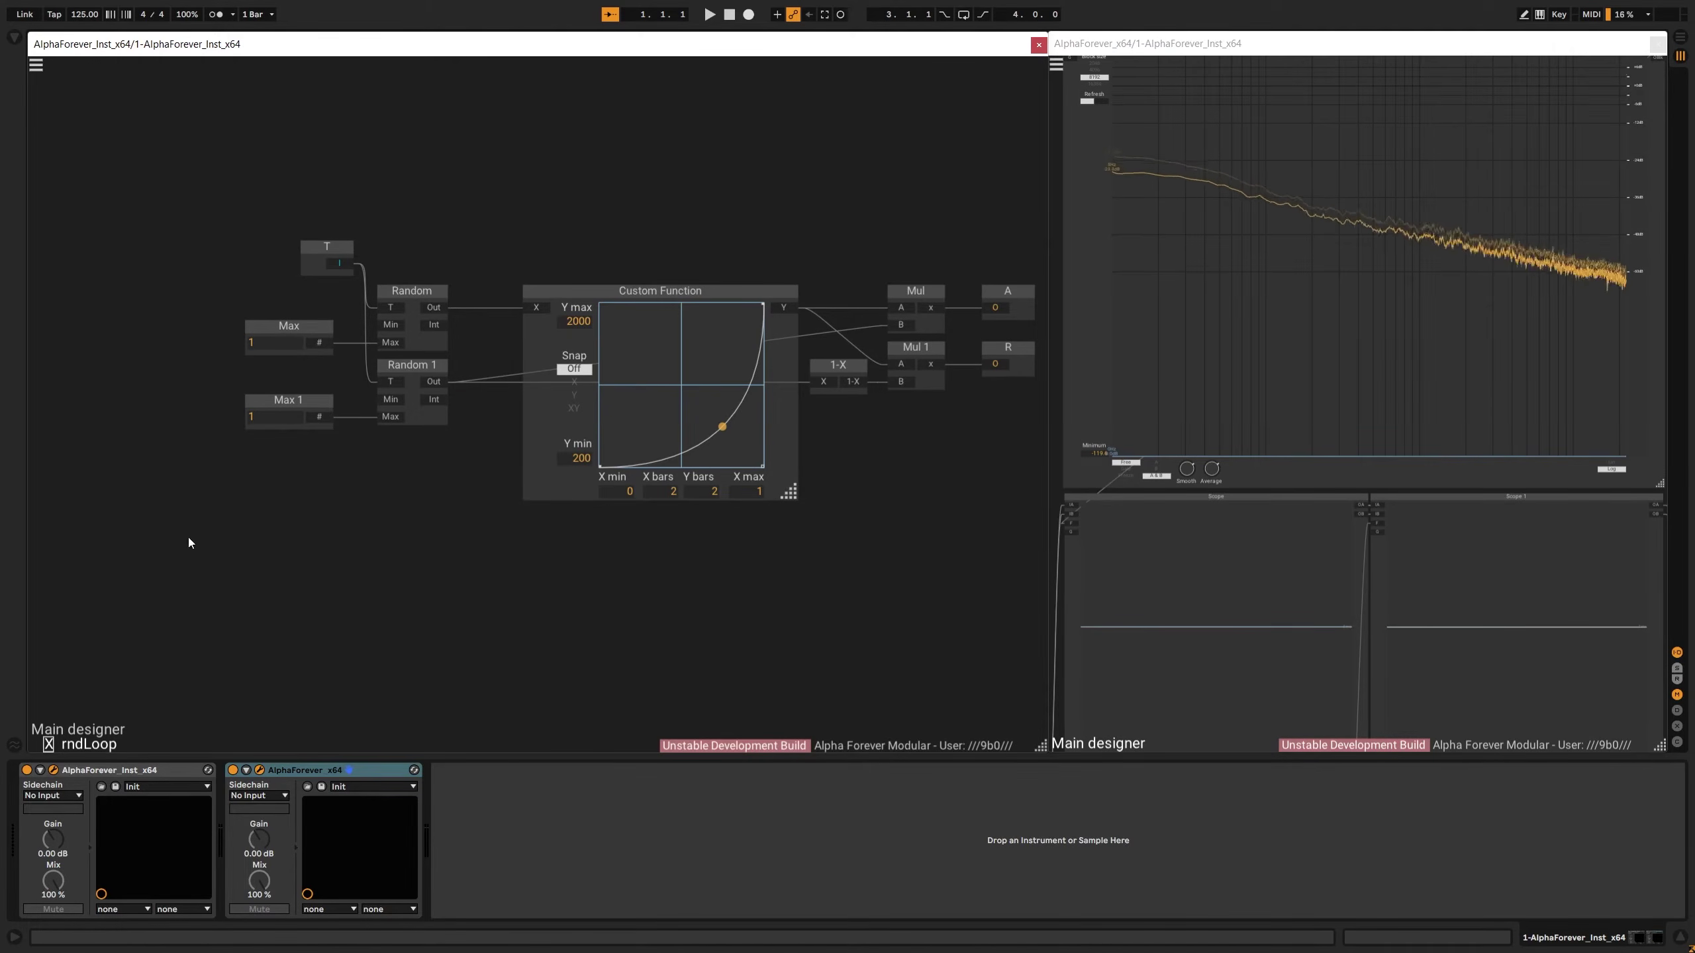
Add a Clock module below the Max constants and paste the Array 64 Mono beside it
right_click(189, 541)
type("clock")
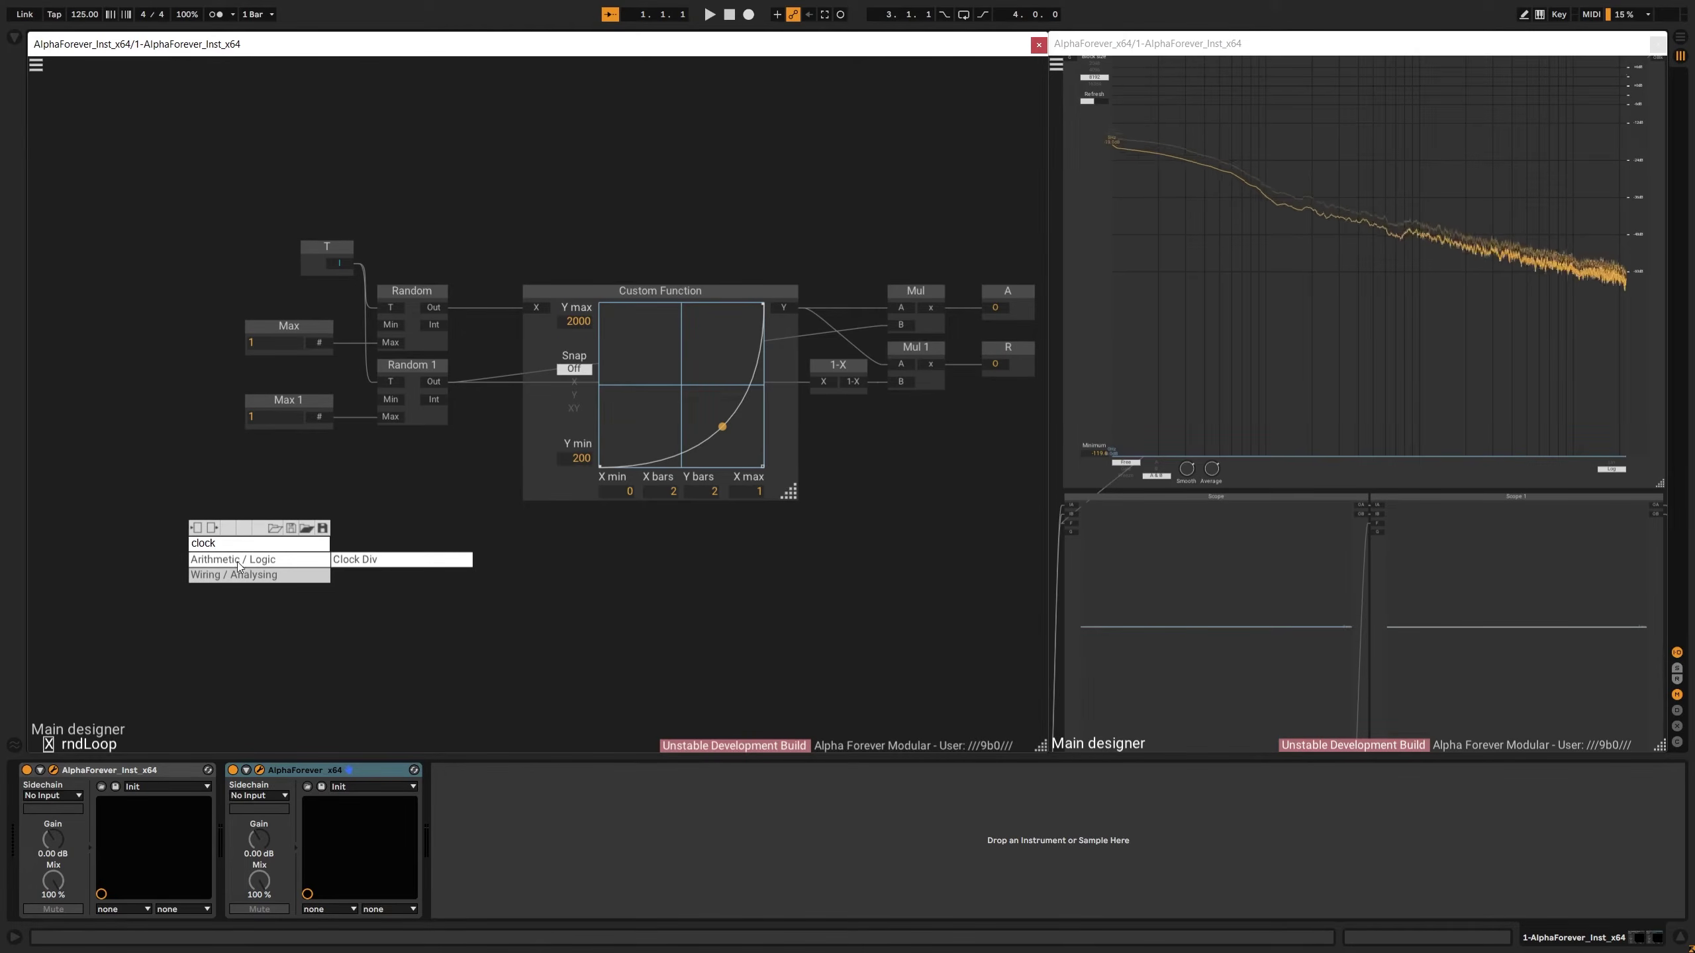
mouse_move(240, 574)
left_click(388, 575)
key("ctrl+v")
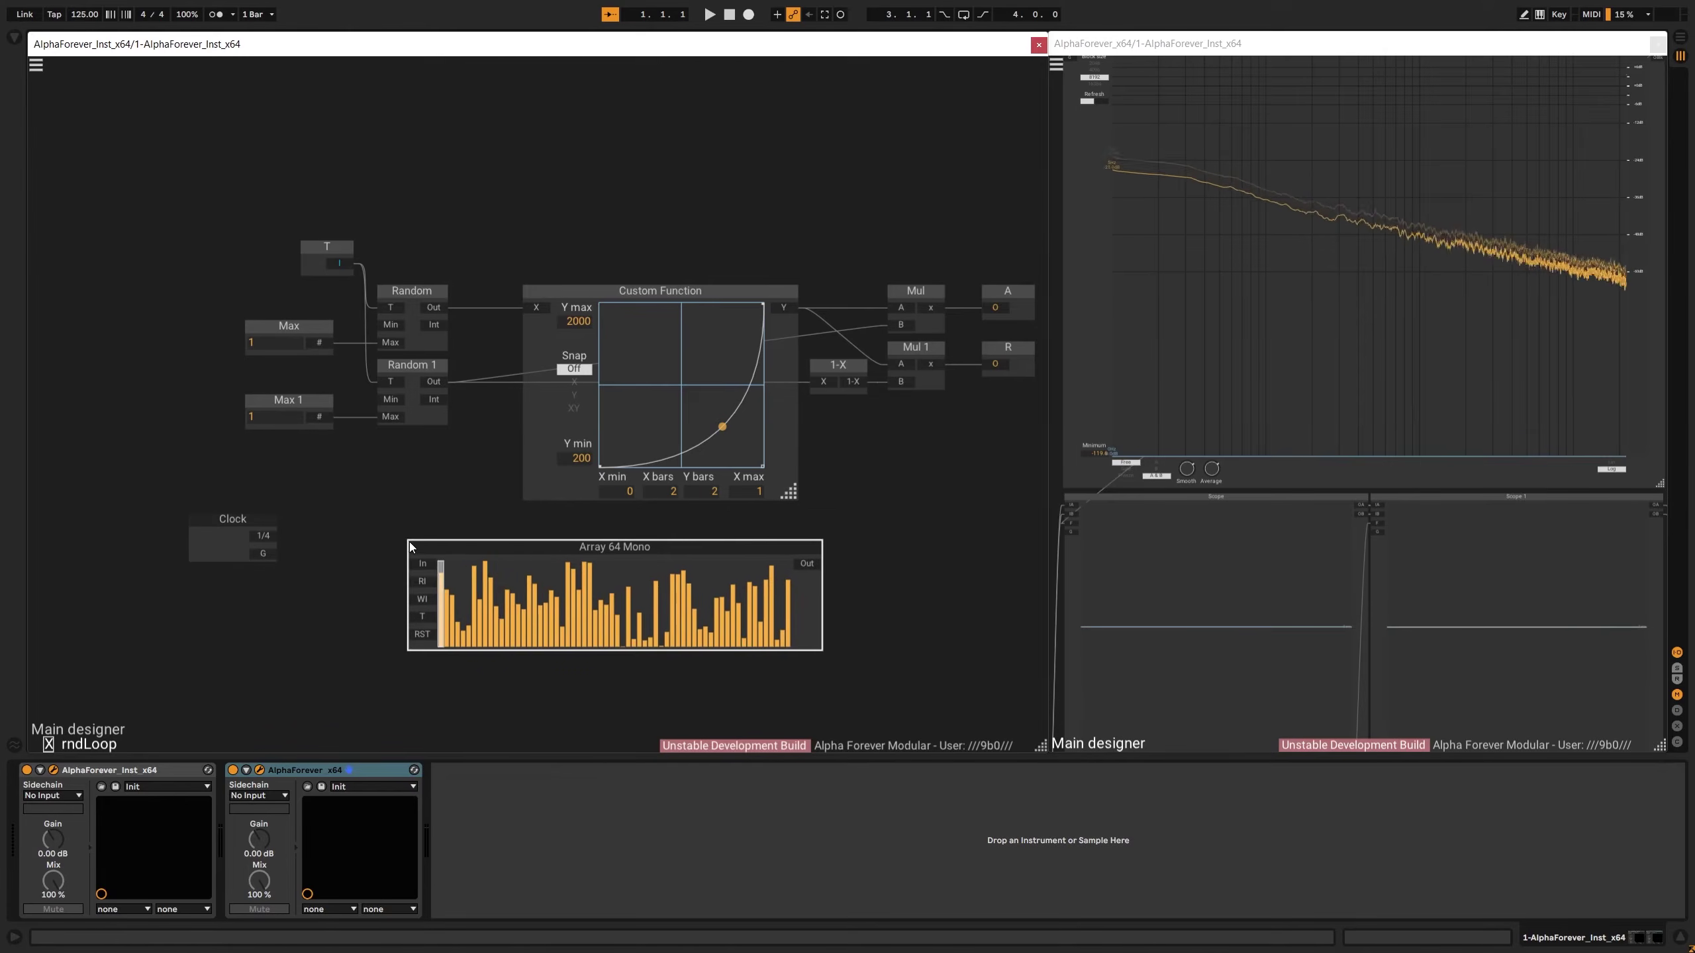
Arrange the Clock and Array 64 Mono side by side and connect the Clock's 1/4 output to the array's RI input
left_click_drag(428, 548, 343, 546)
left_click_drag(258, 513, 283, 572)
left_click_drag(622, 561, 549, 564)
left_click_drag(327, 586, 456, 606)
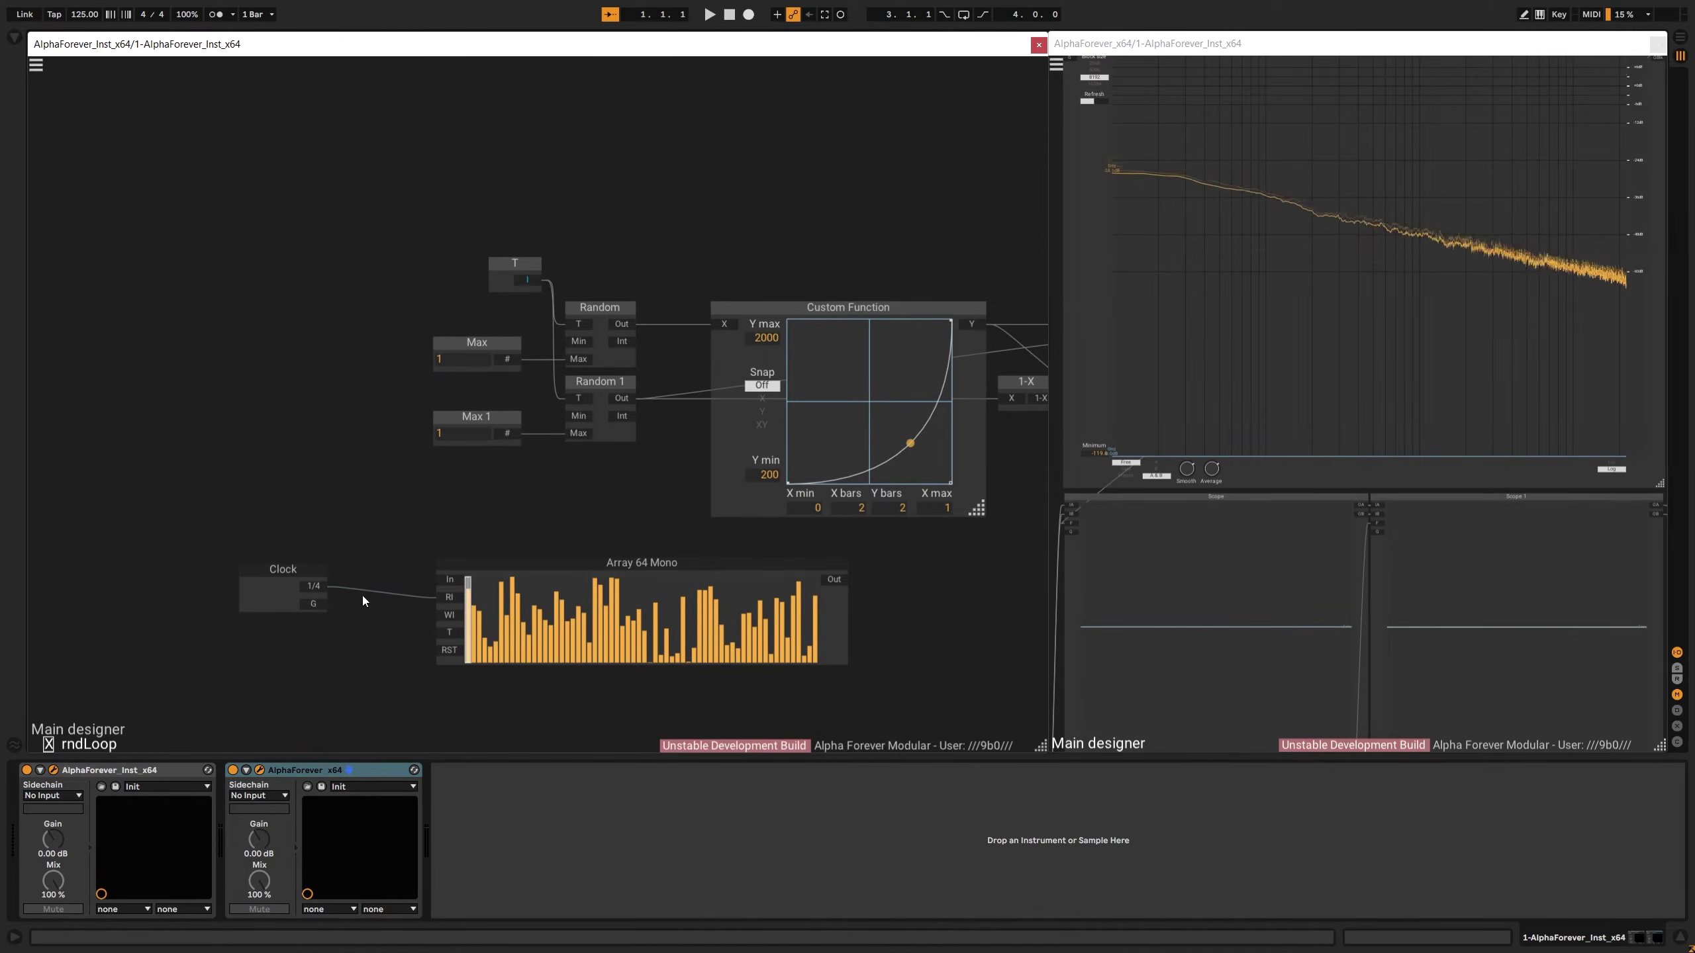
Move the Clock away from the array and insert a Modulo module in the connection between them
left_click_drag(303, 569, 218, 580)
left_click_drag(289, 608, 286, 608)
right_click(232, 596)
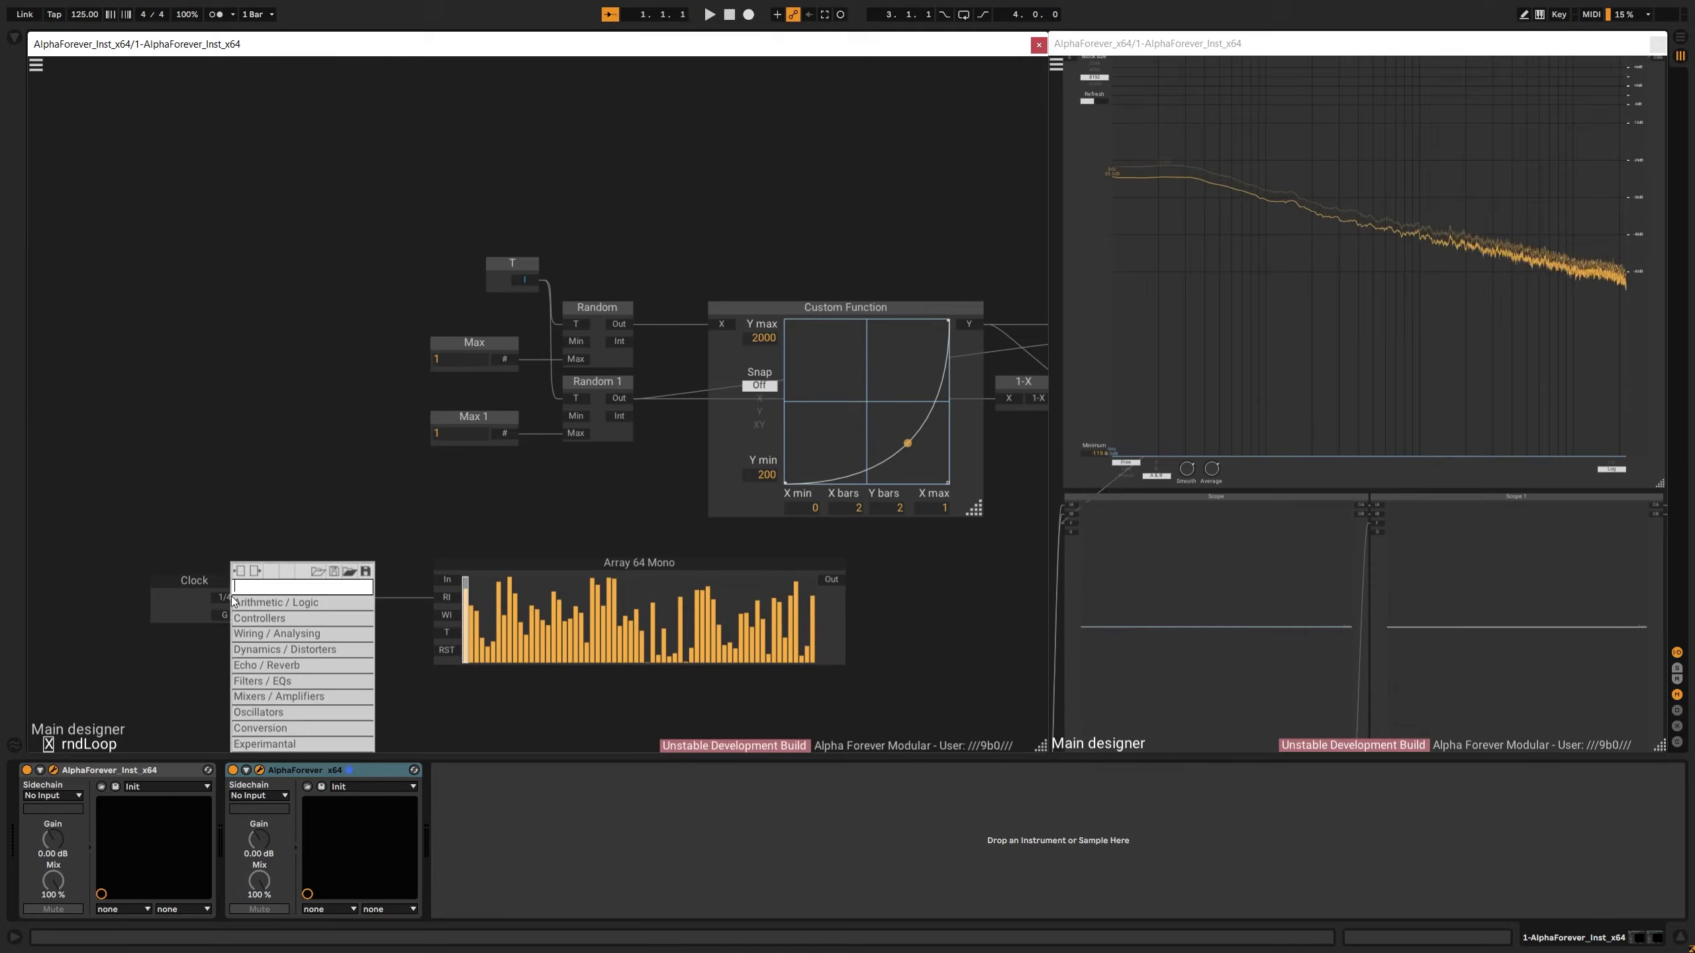
type("modu")
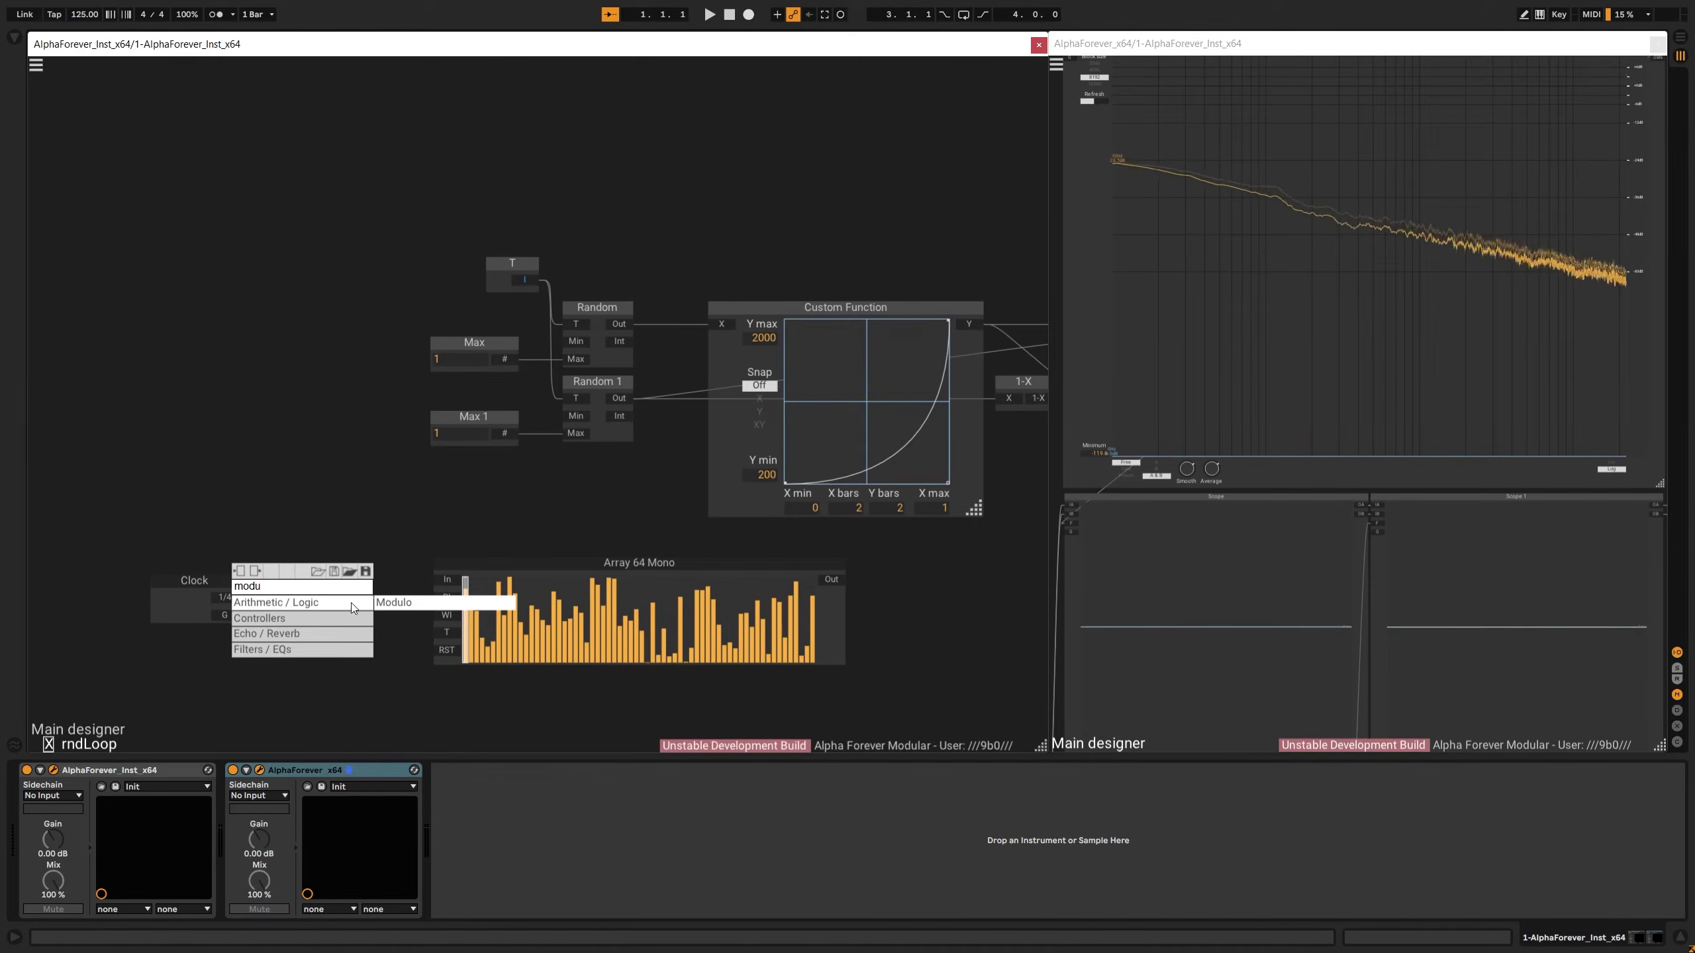
left_click(394, 602)
Attach a constant of 63 to the Modulo's B input
double_click(371, 620)
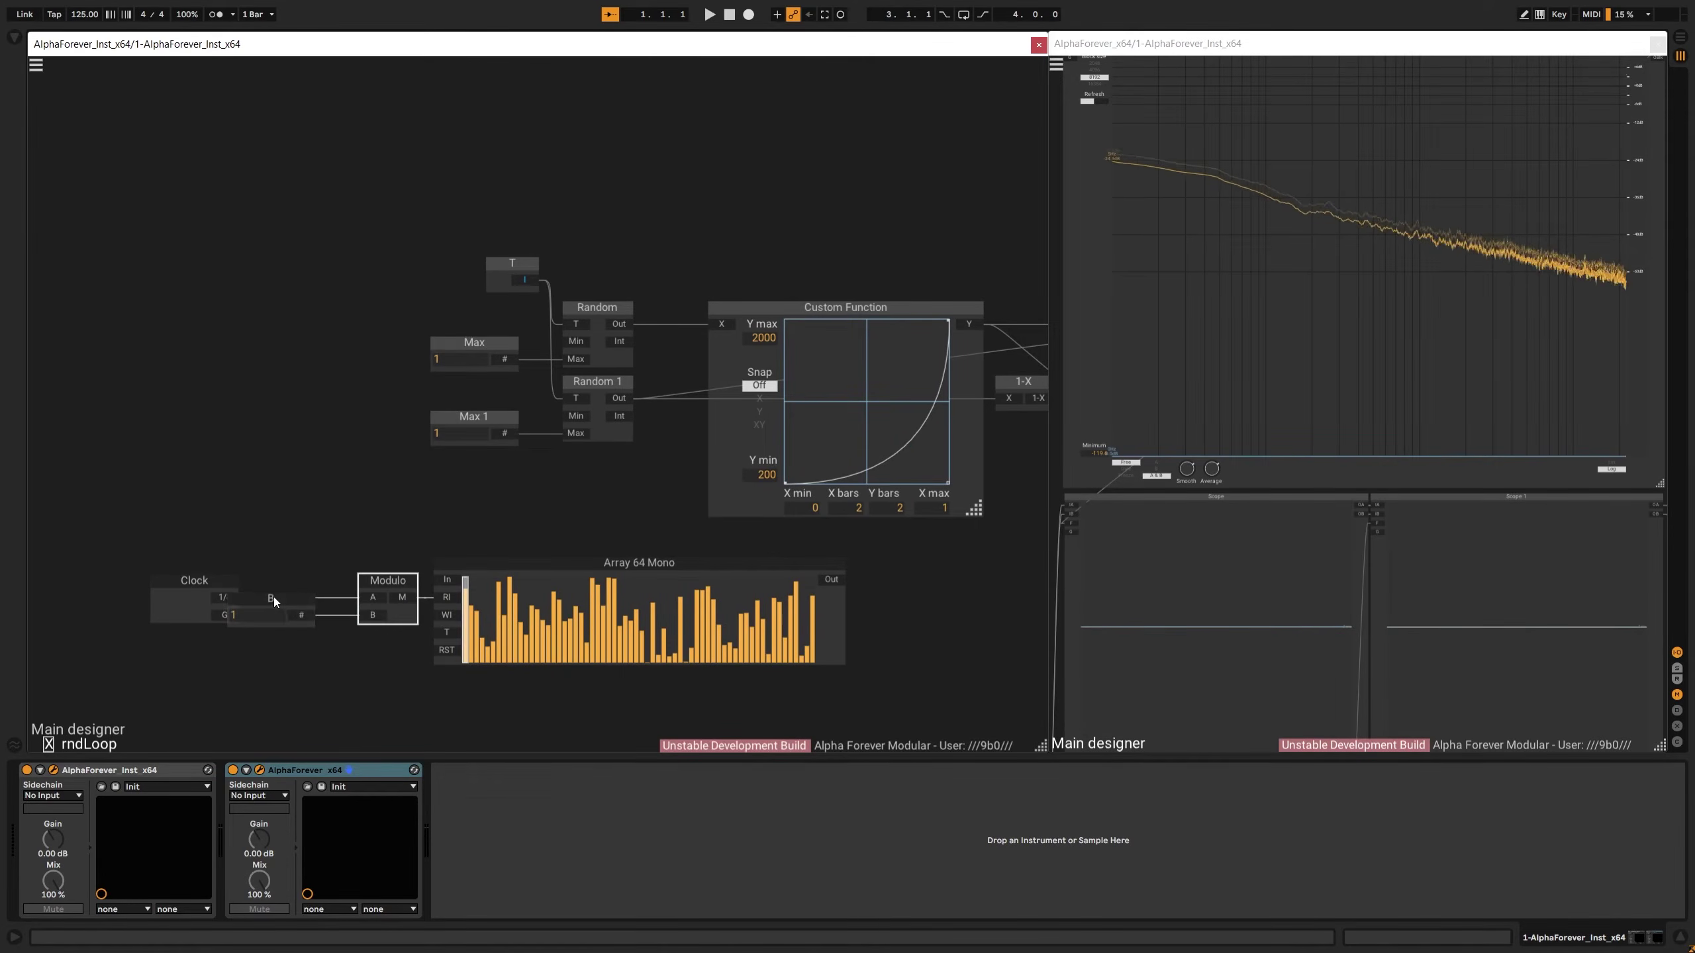
double_click(274, 621)
type("63")
left_click(359, 538)
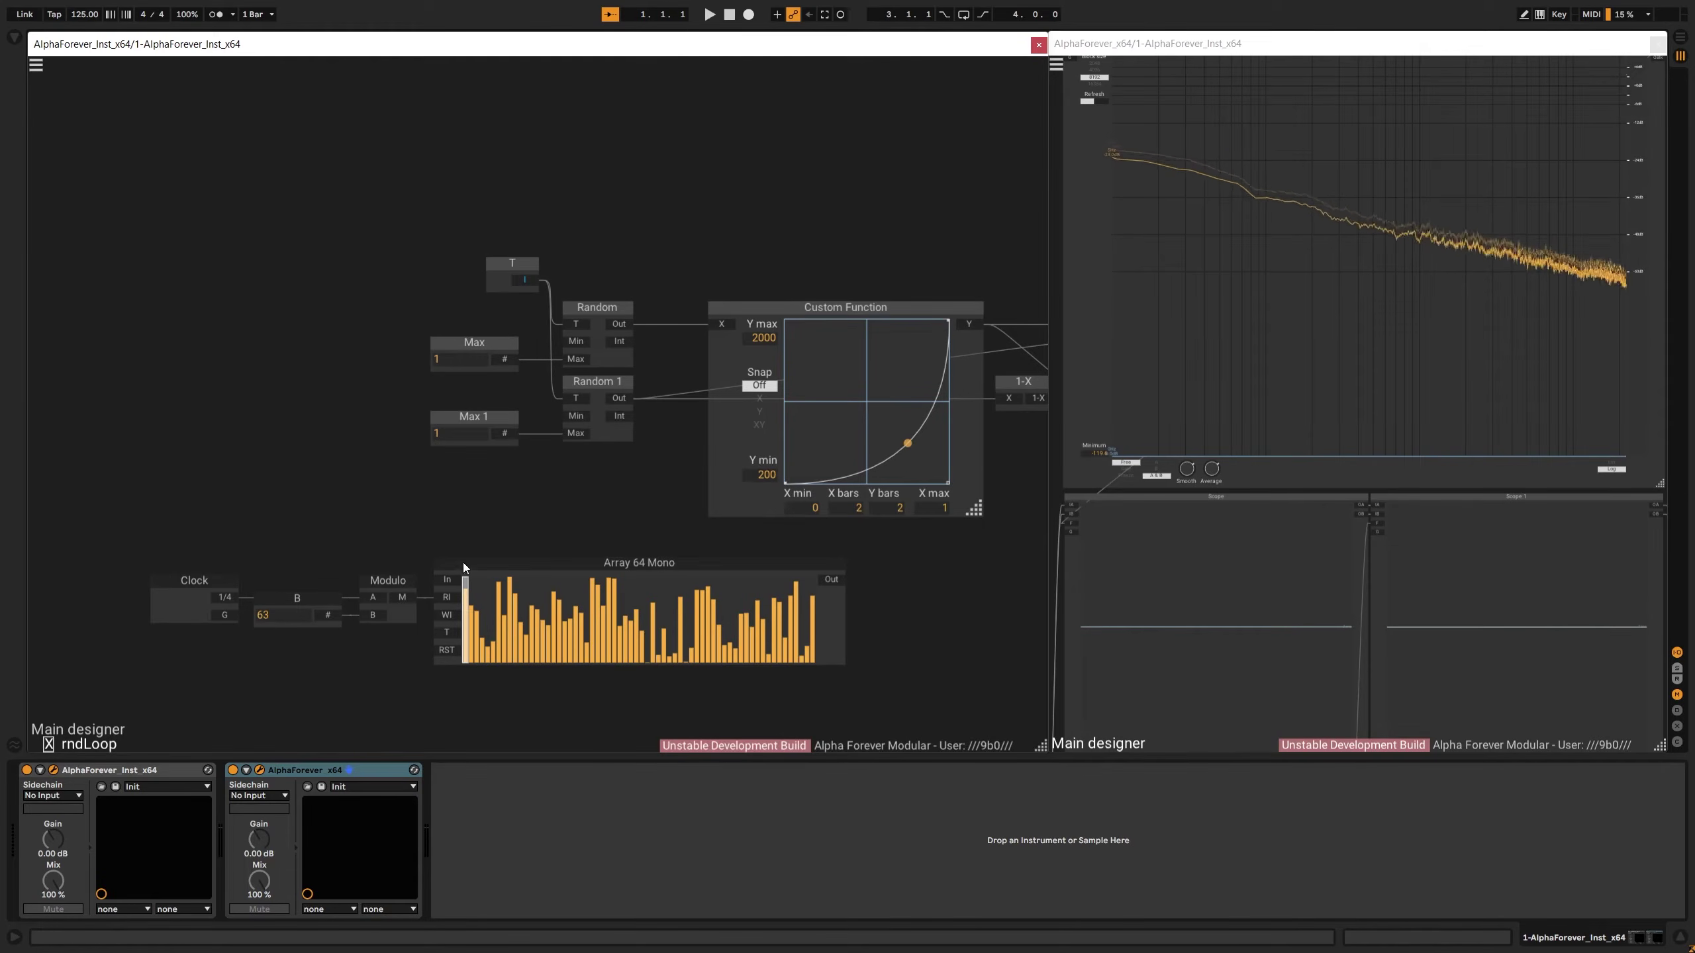
Move the Clock, constant, Modulo and Array 64 Mono chain together, clear of the Custom Function module
left_click_drag(85, 539, 1028, 724)
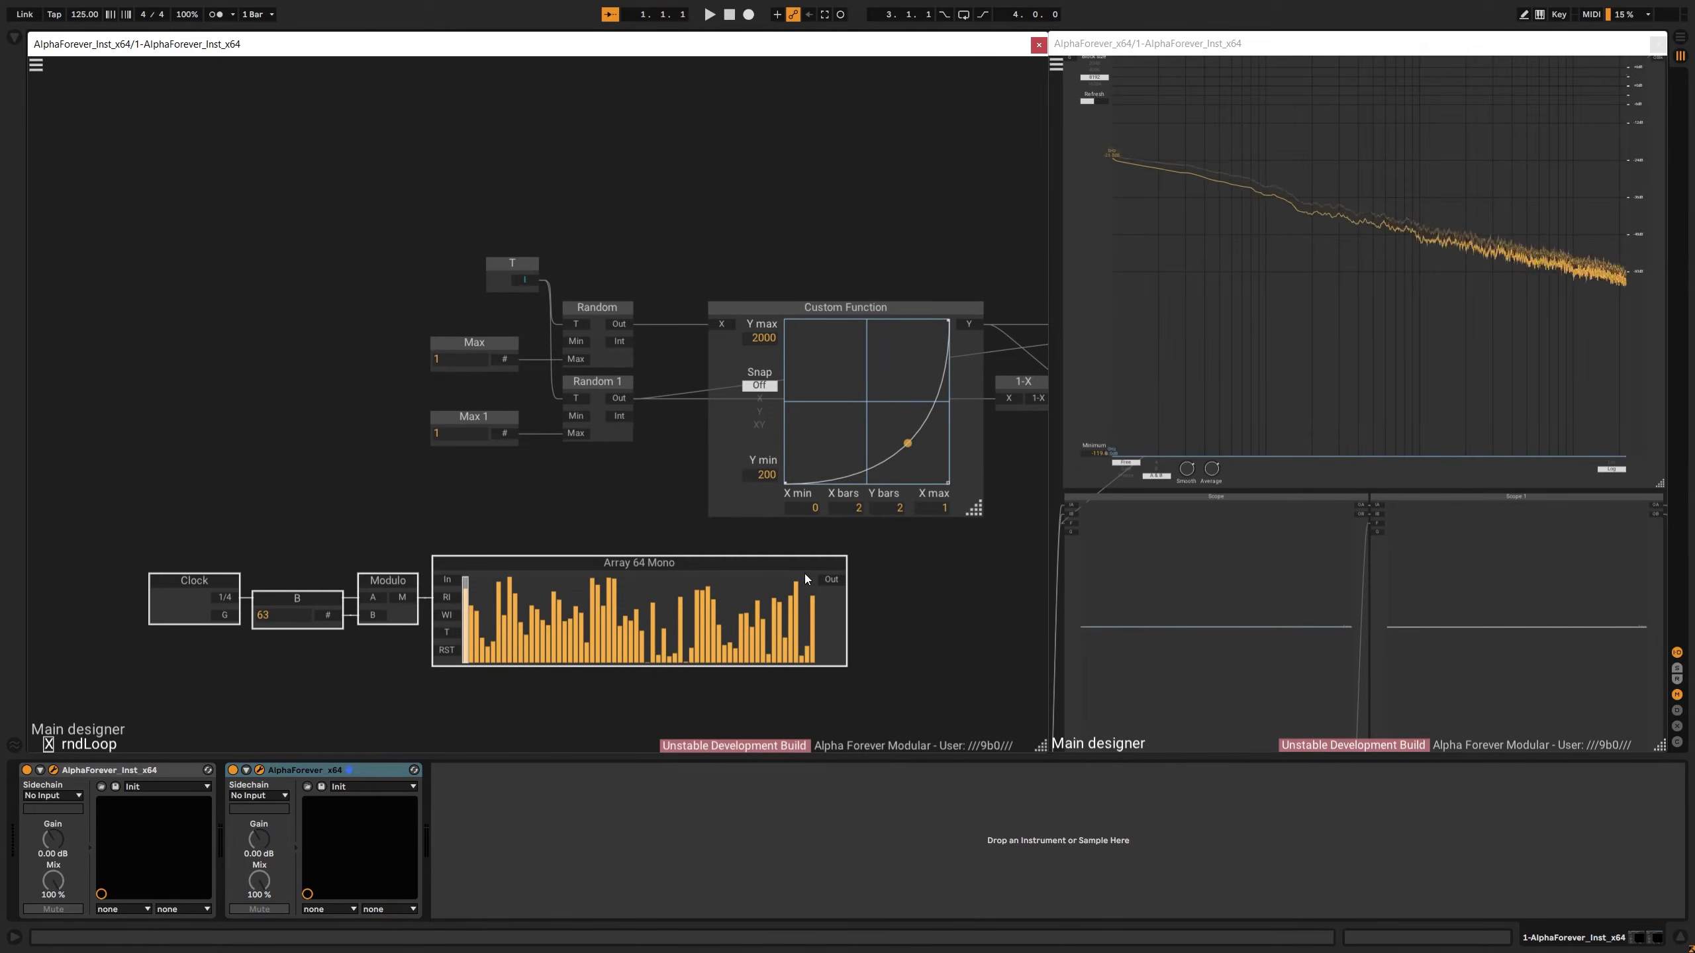
left_click_drag(804, 573, 689, 512)
left_click(448, 307)
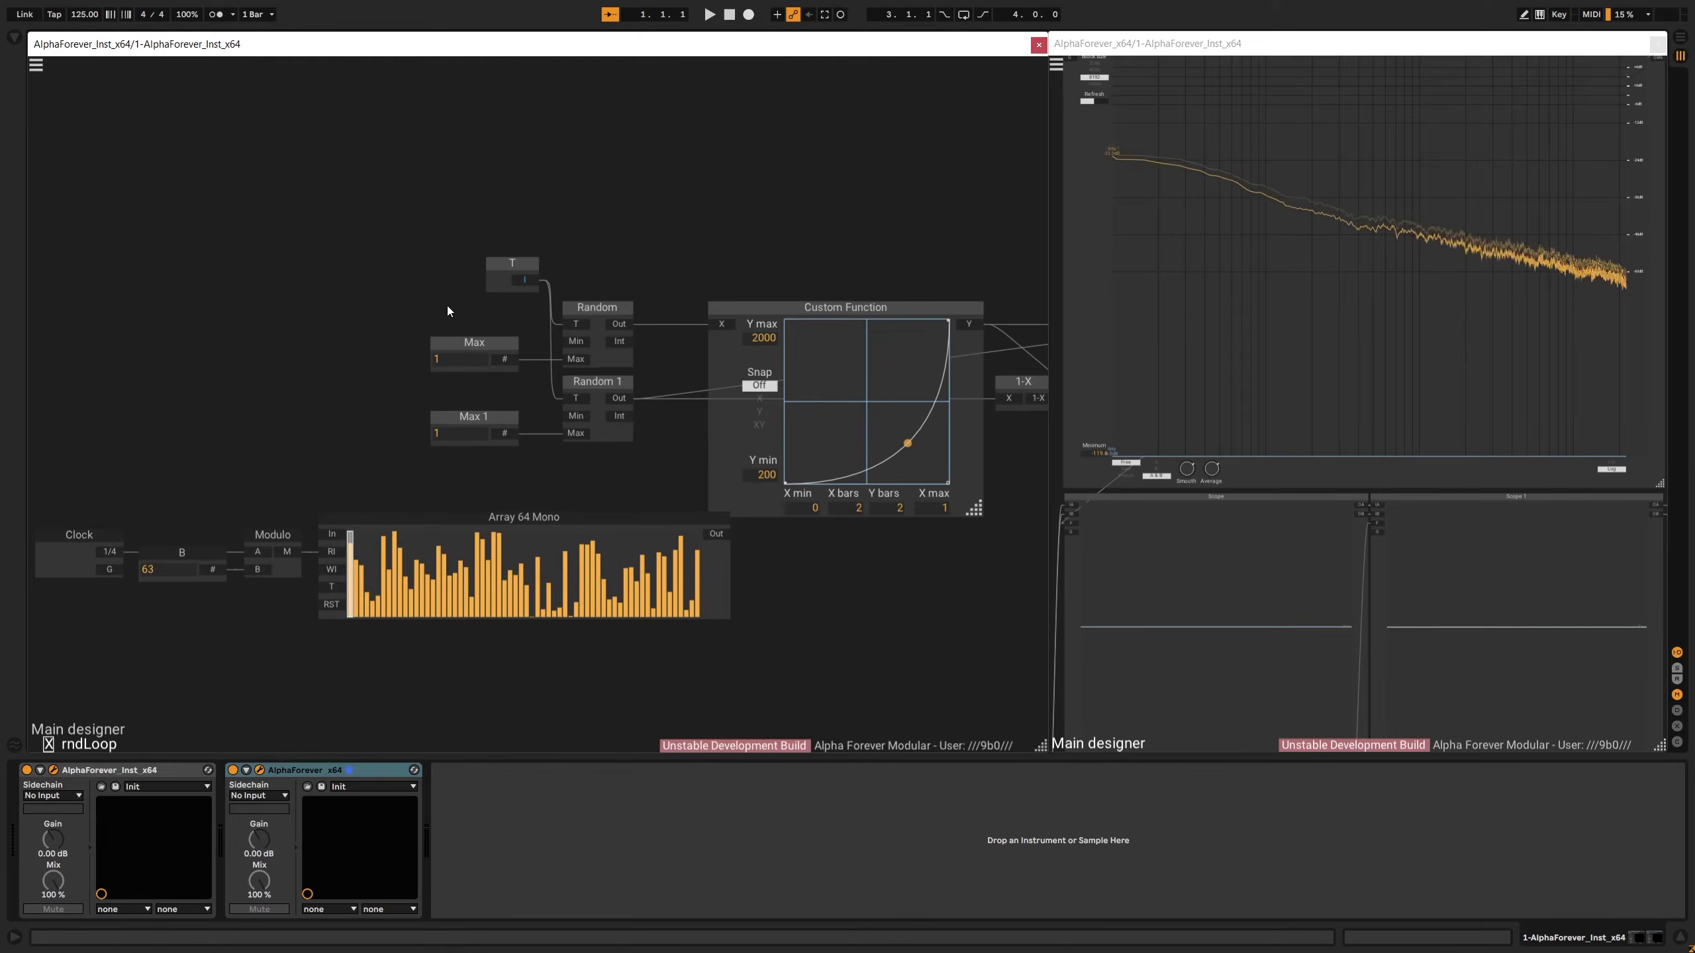
left_click_drag(196, 484, 393, 415)
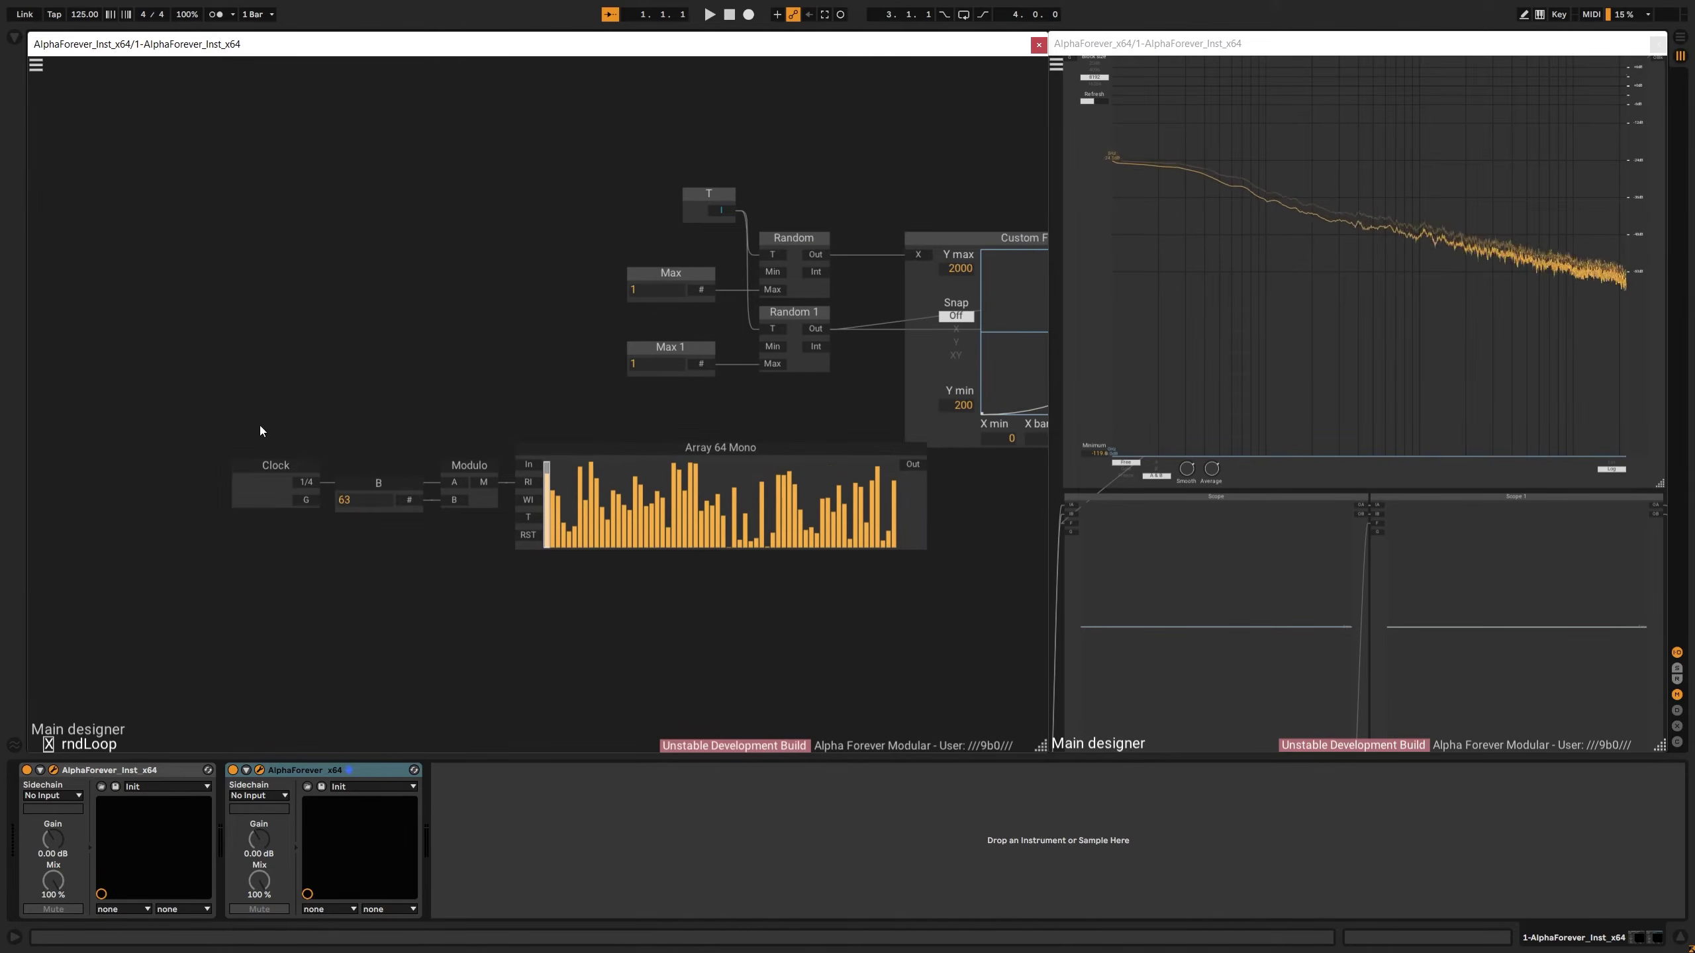
left_click_drag(192, 420, 996, 626)
left_click_drag(769, 446, 587, 480)
left_click(778, 477)
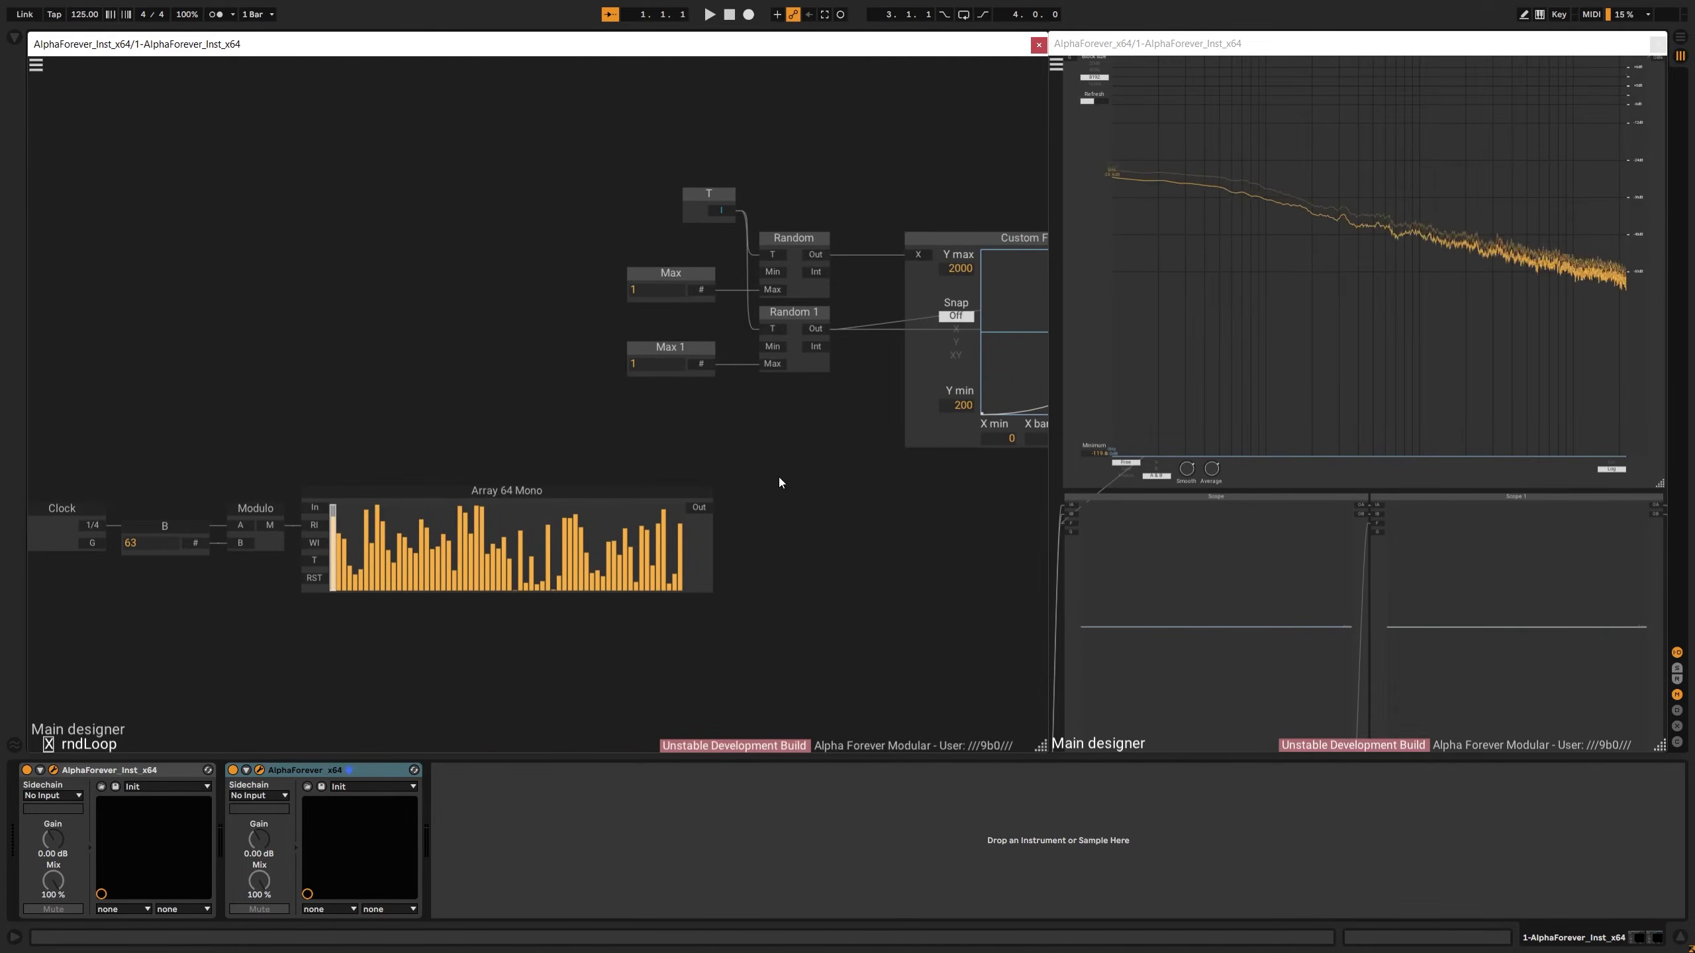
right_click(754, 486)
type("var")
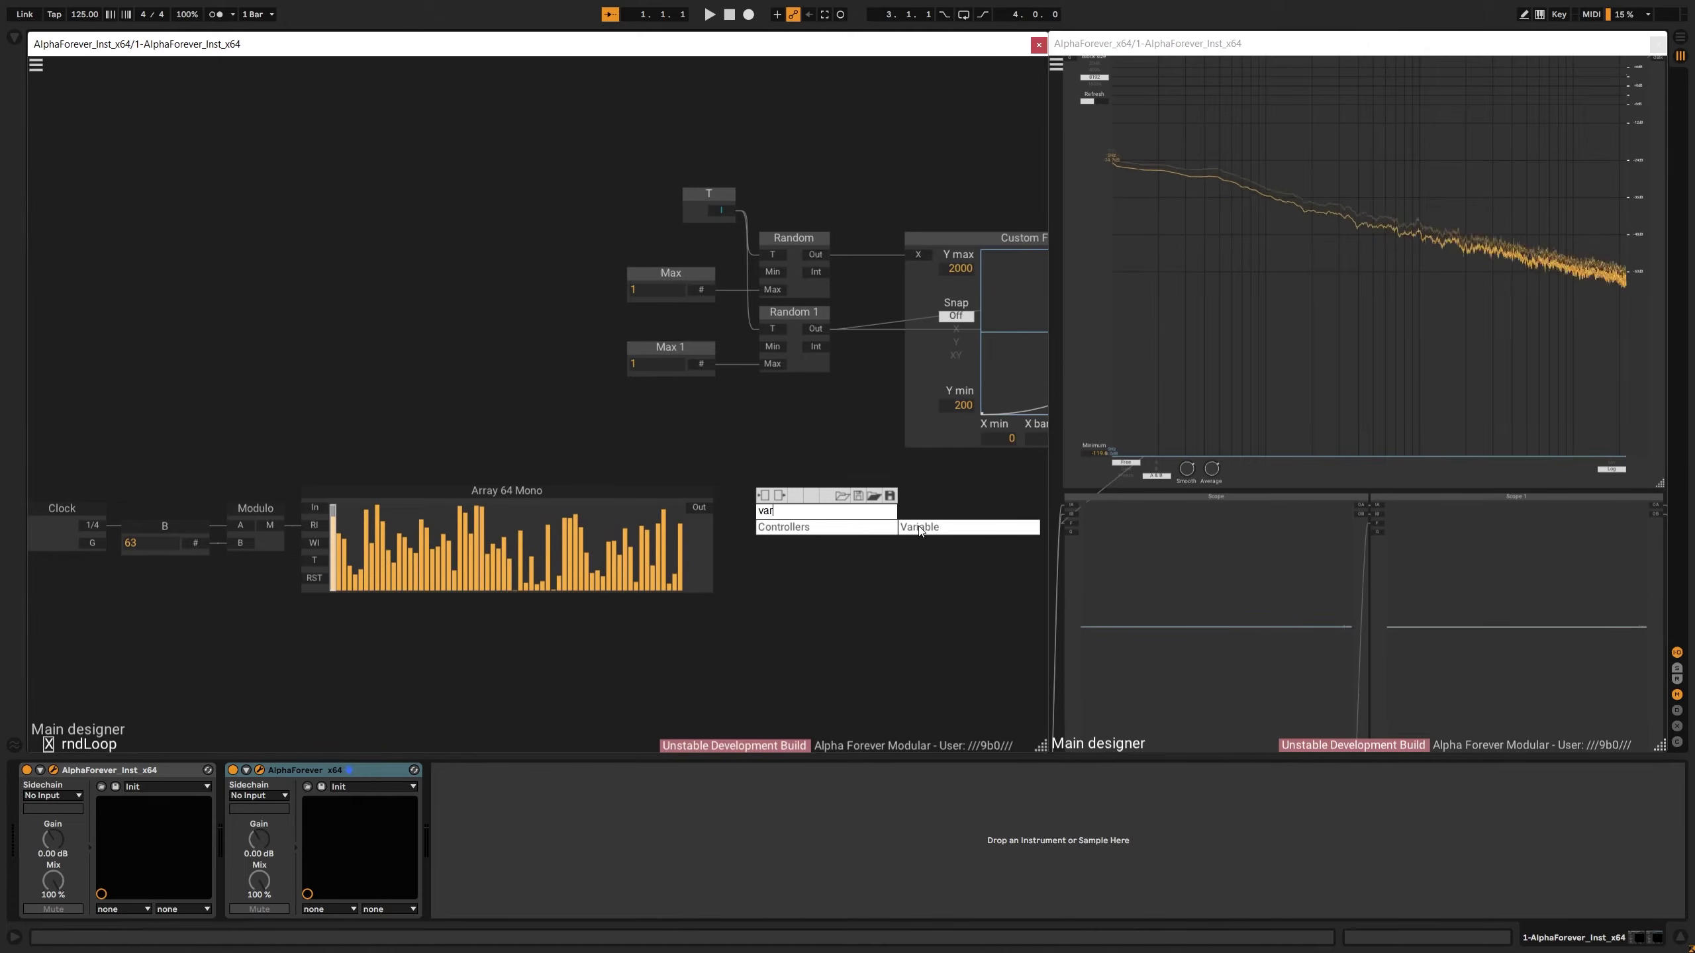
left_click(790, 435)
Move the Clock farther from the Modulo and insert a Mul module in the connection between them
left_click_drag(196, 433, 525, 424)
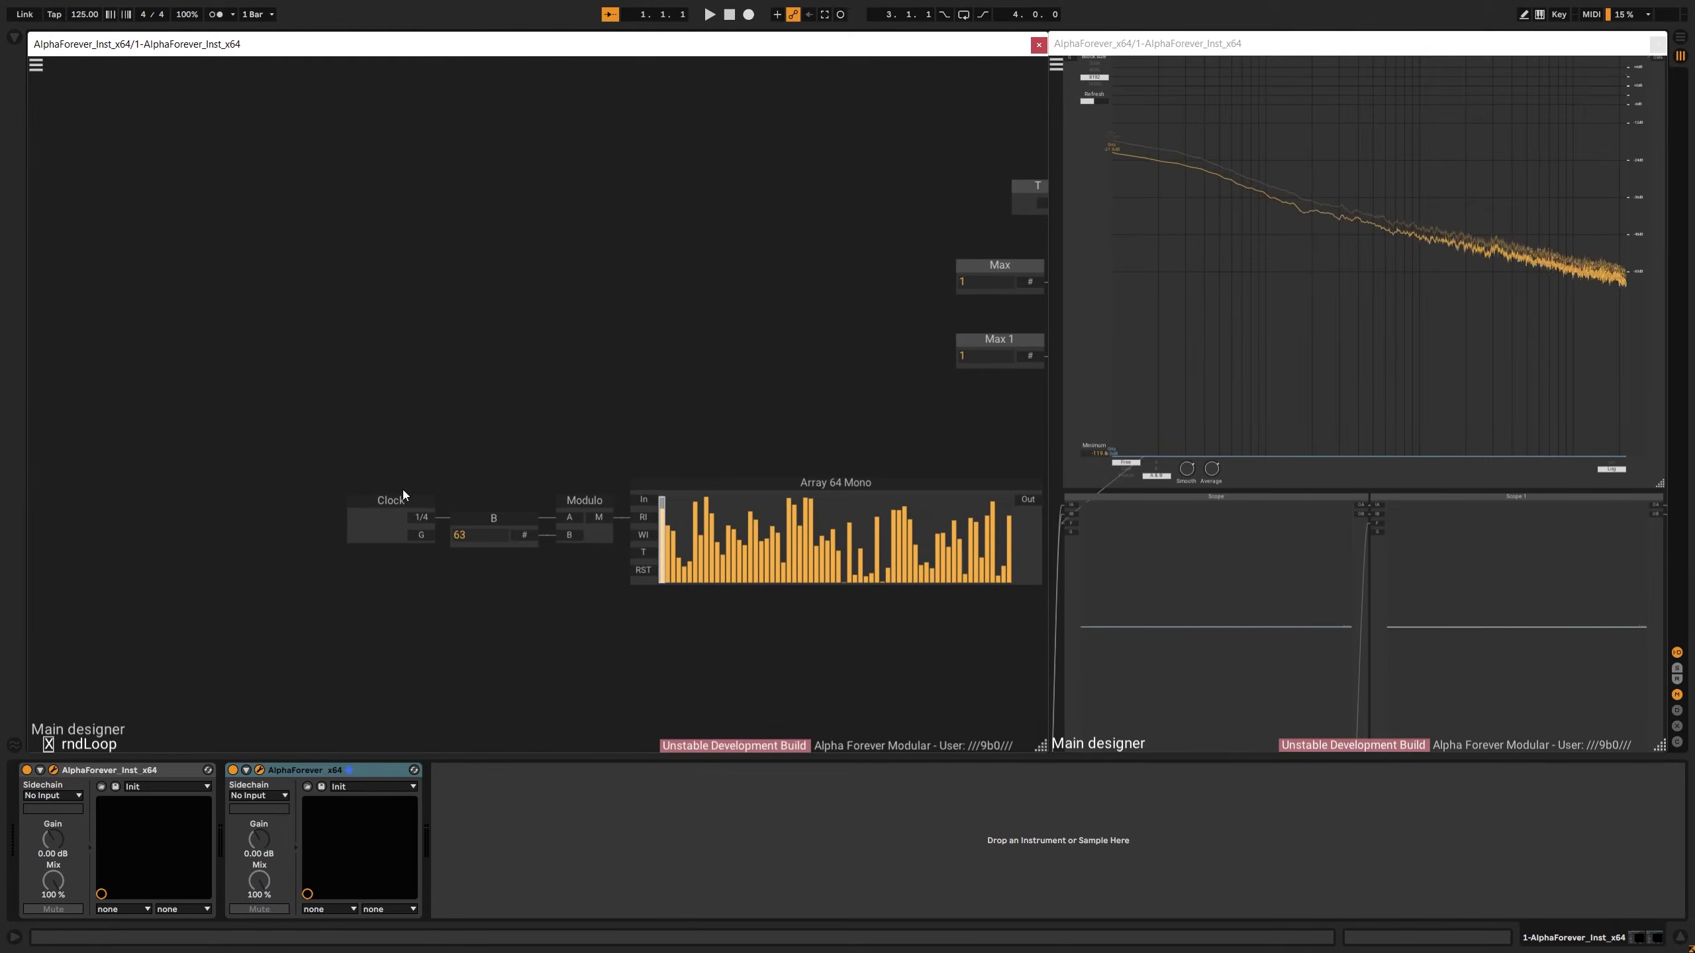
left_click_drag(397, 502, 235, 502)
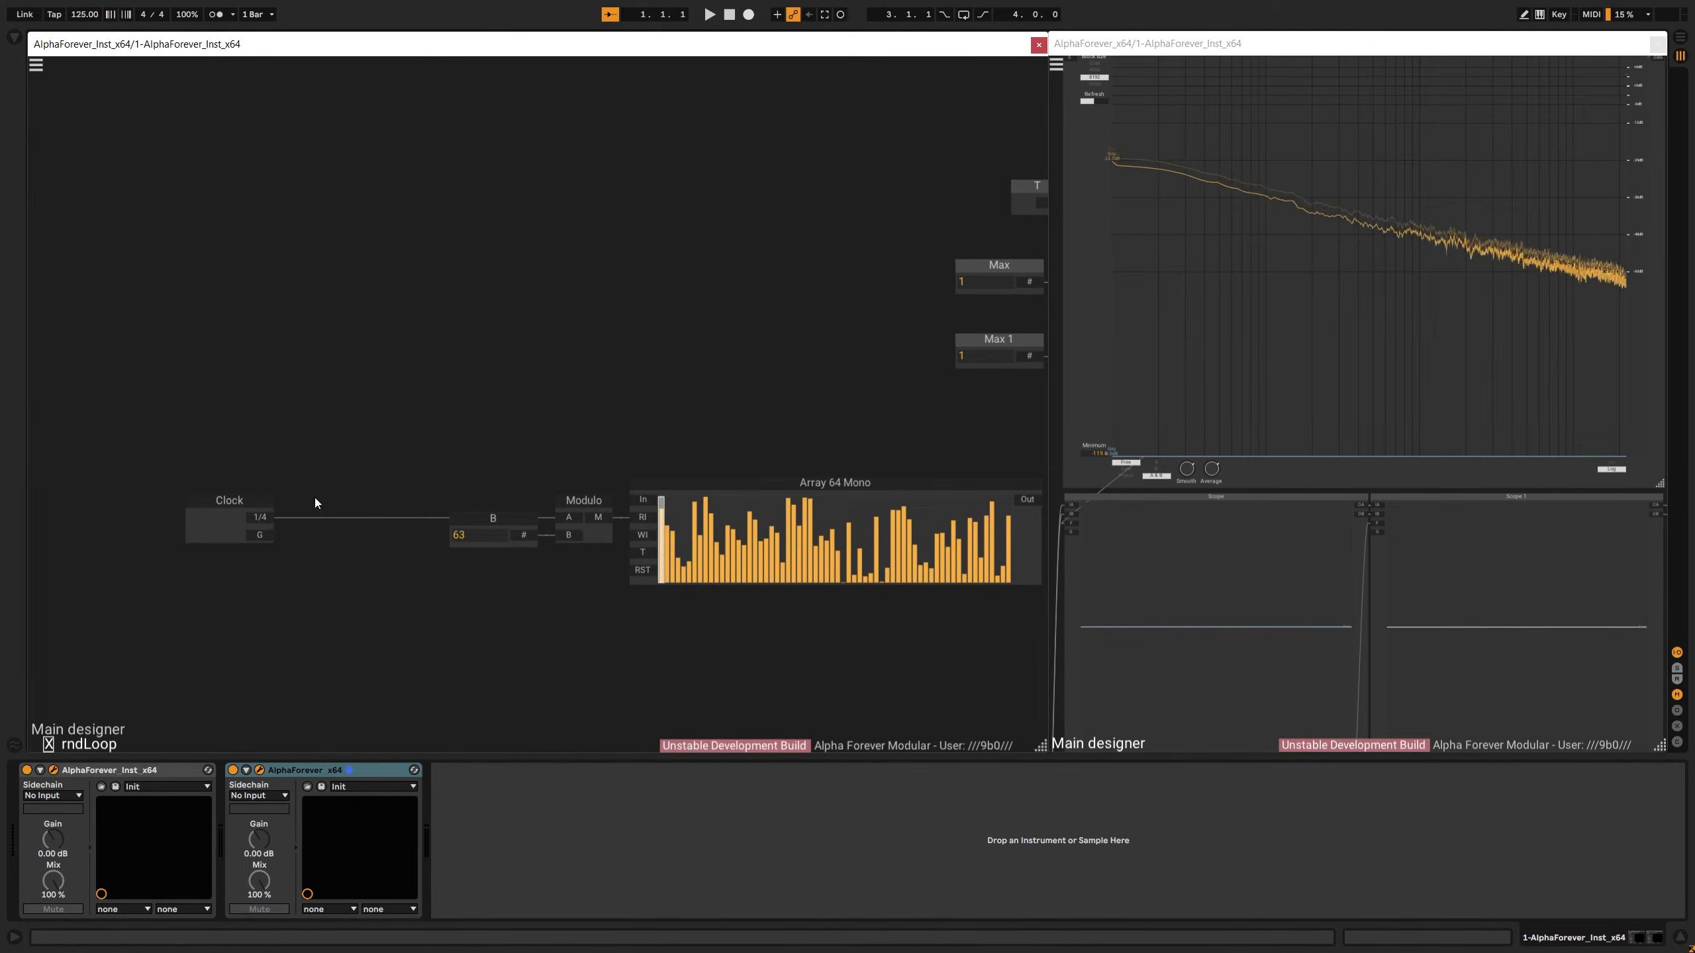
right_click(259, 518)
type("mul")
left_click(420, 537)
Set the constant on the new Mul's B input to 3.14549 and place it between the Clock and the Mul
left_click_drag(388, 499, 317, 460)
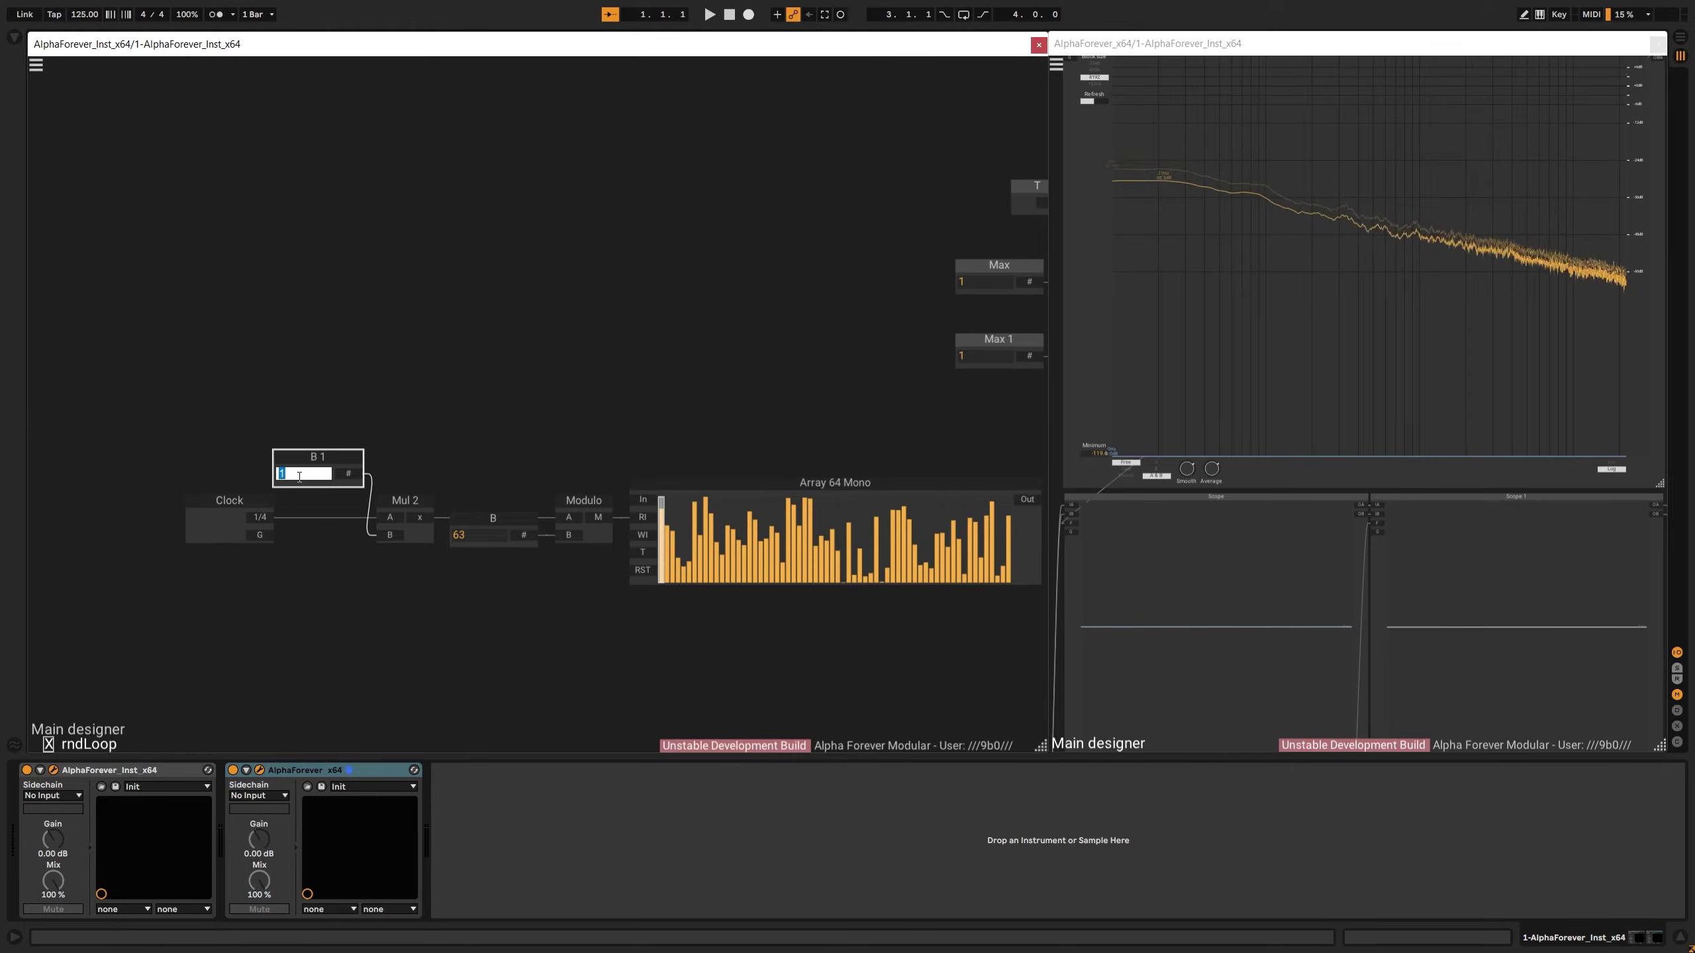
type("3.14549")
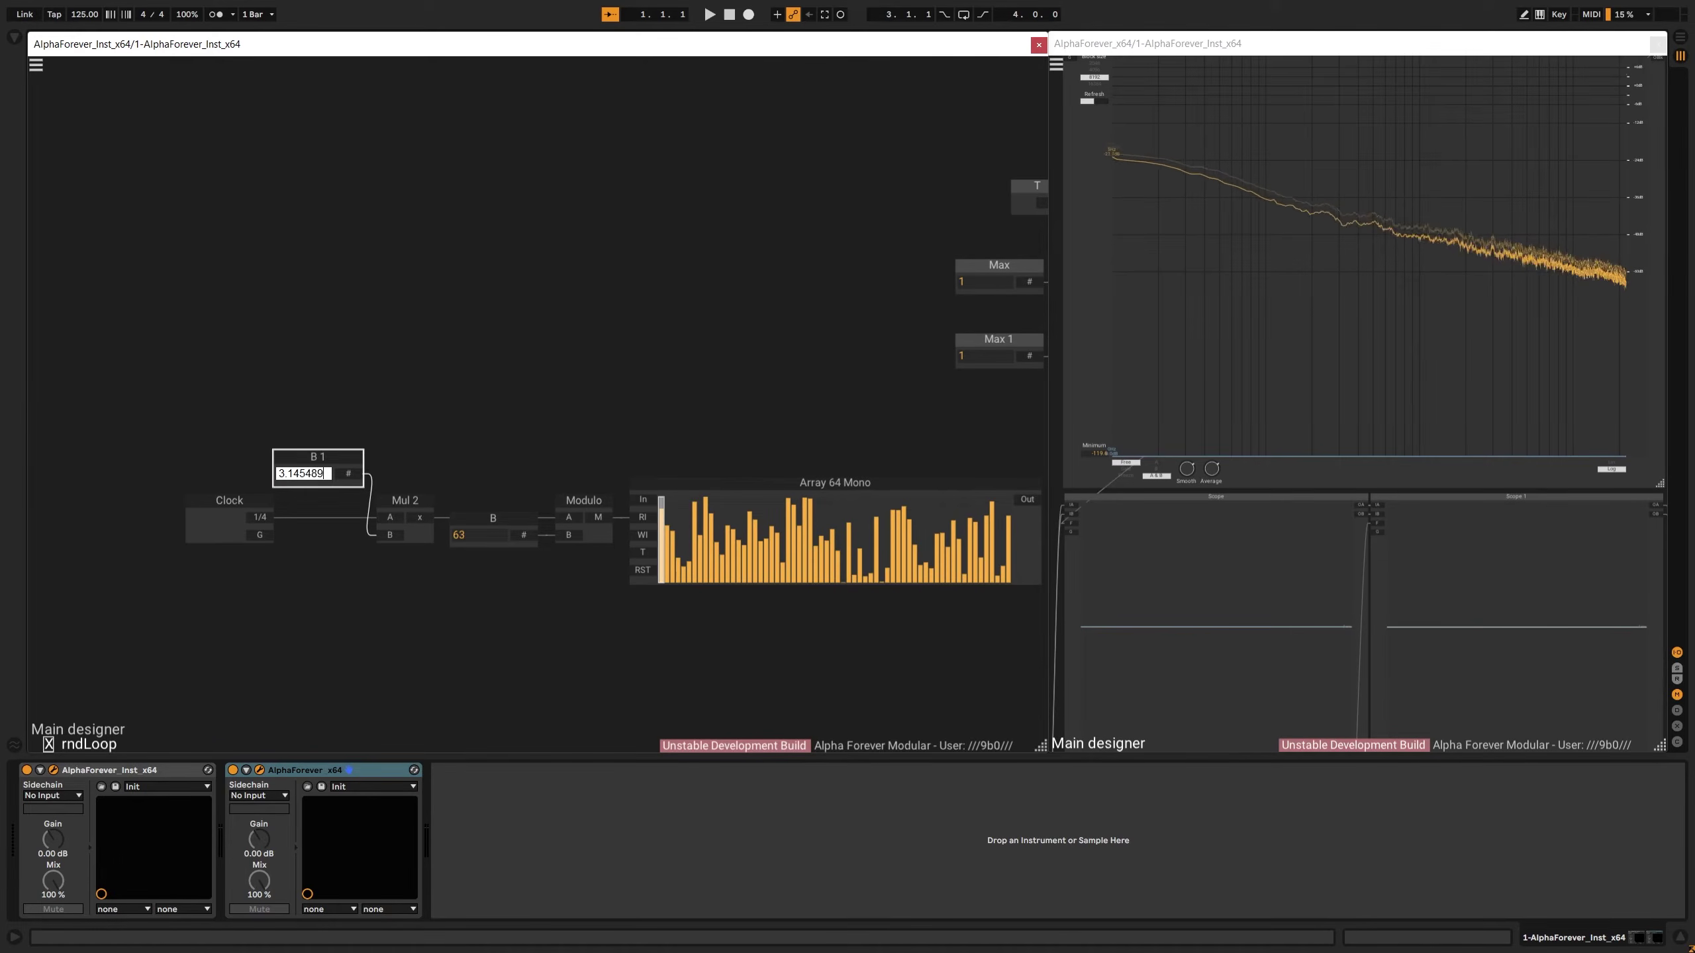
left_click(477, 385)
left_click_drag(274, 470, 222, 499)
Add a Variable module after the Array 64 Mono, with the array's Out feeding its New input
left_click_drag(524, 419, 350, 466)
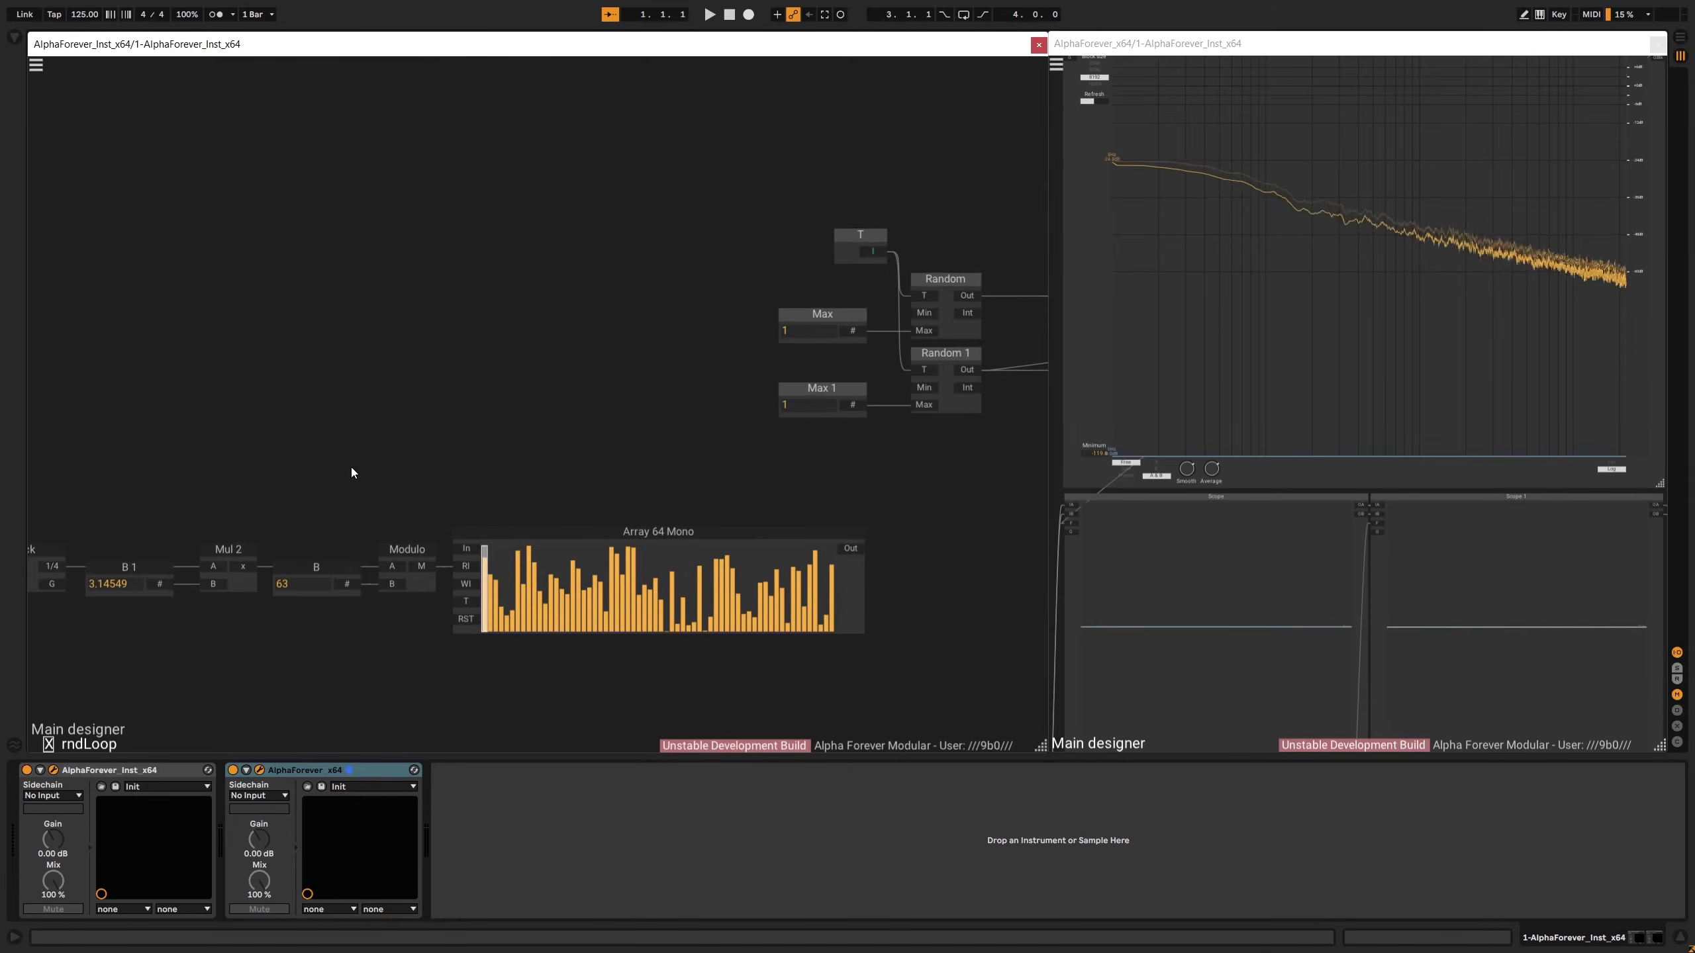
scroll(351, 466, "down", 2)
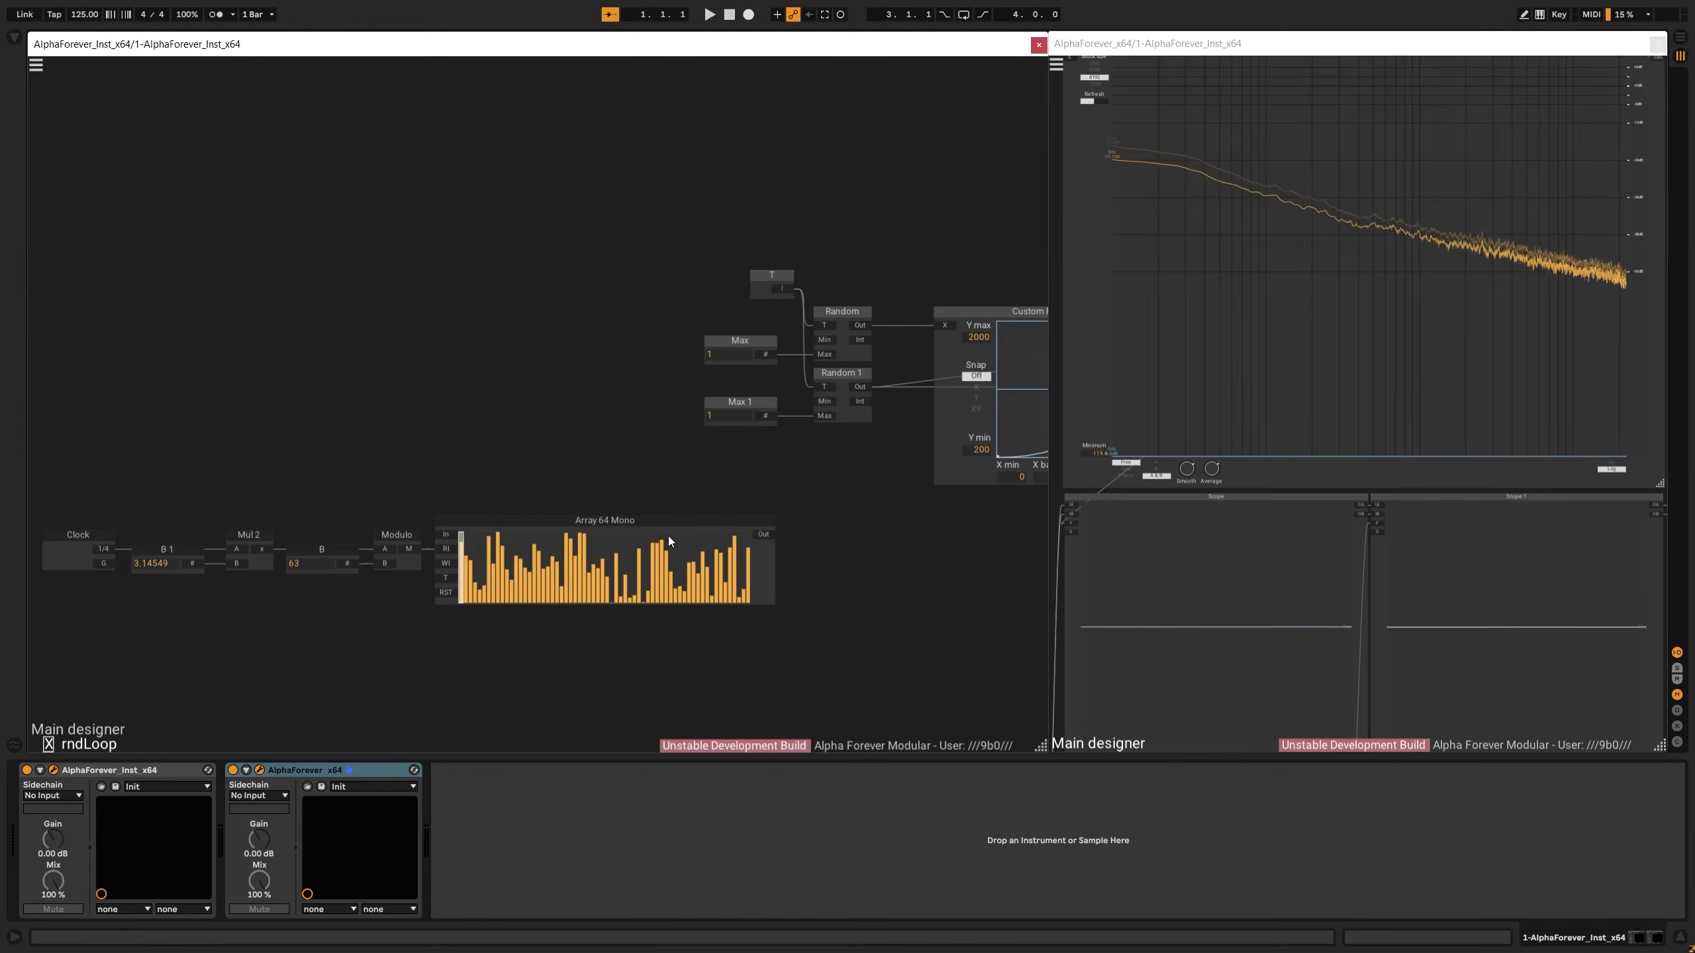
left_click_drag(815, 533, 818, 551)
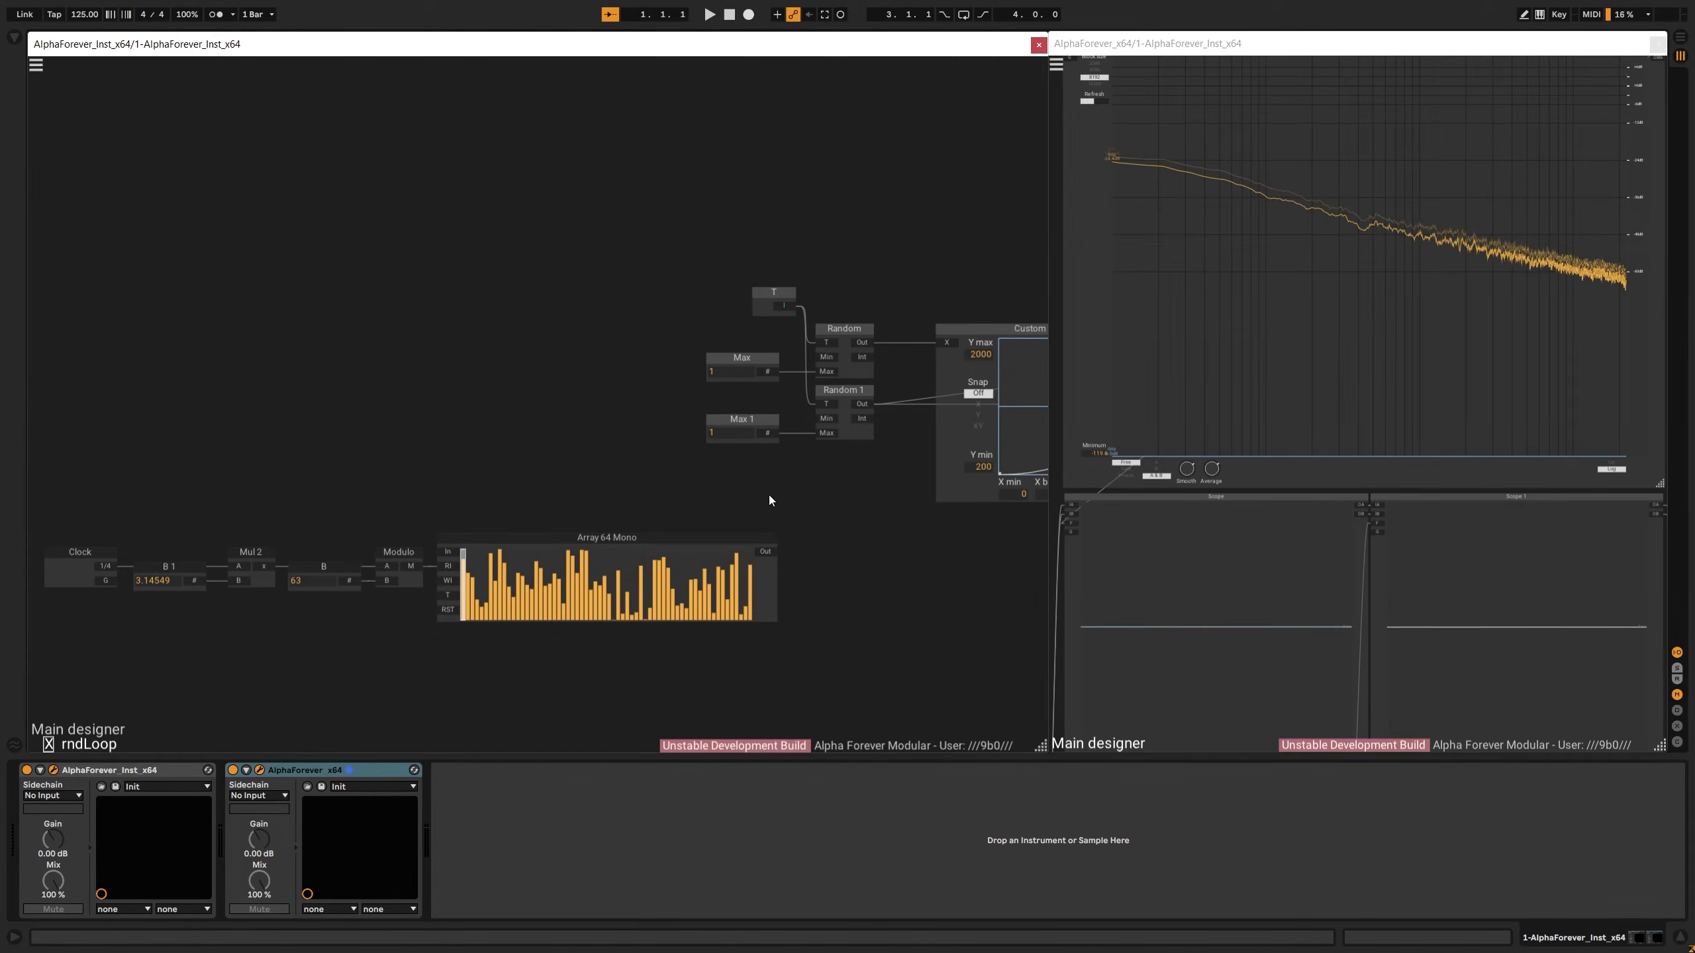
right_click(770, 544)
type("var")
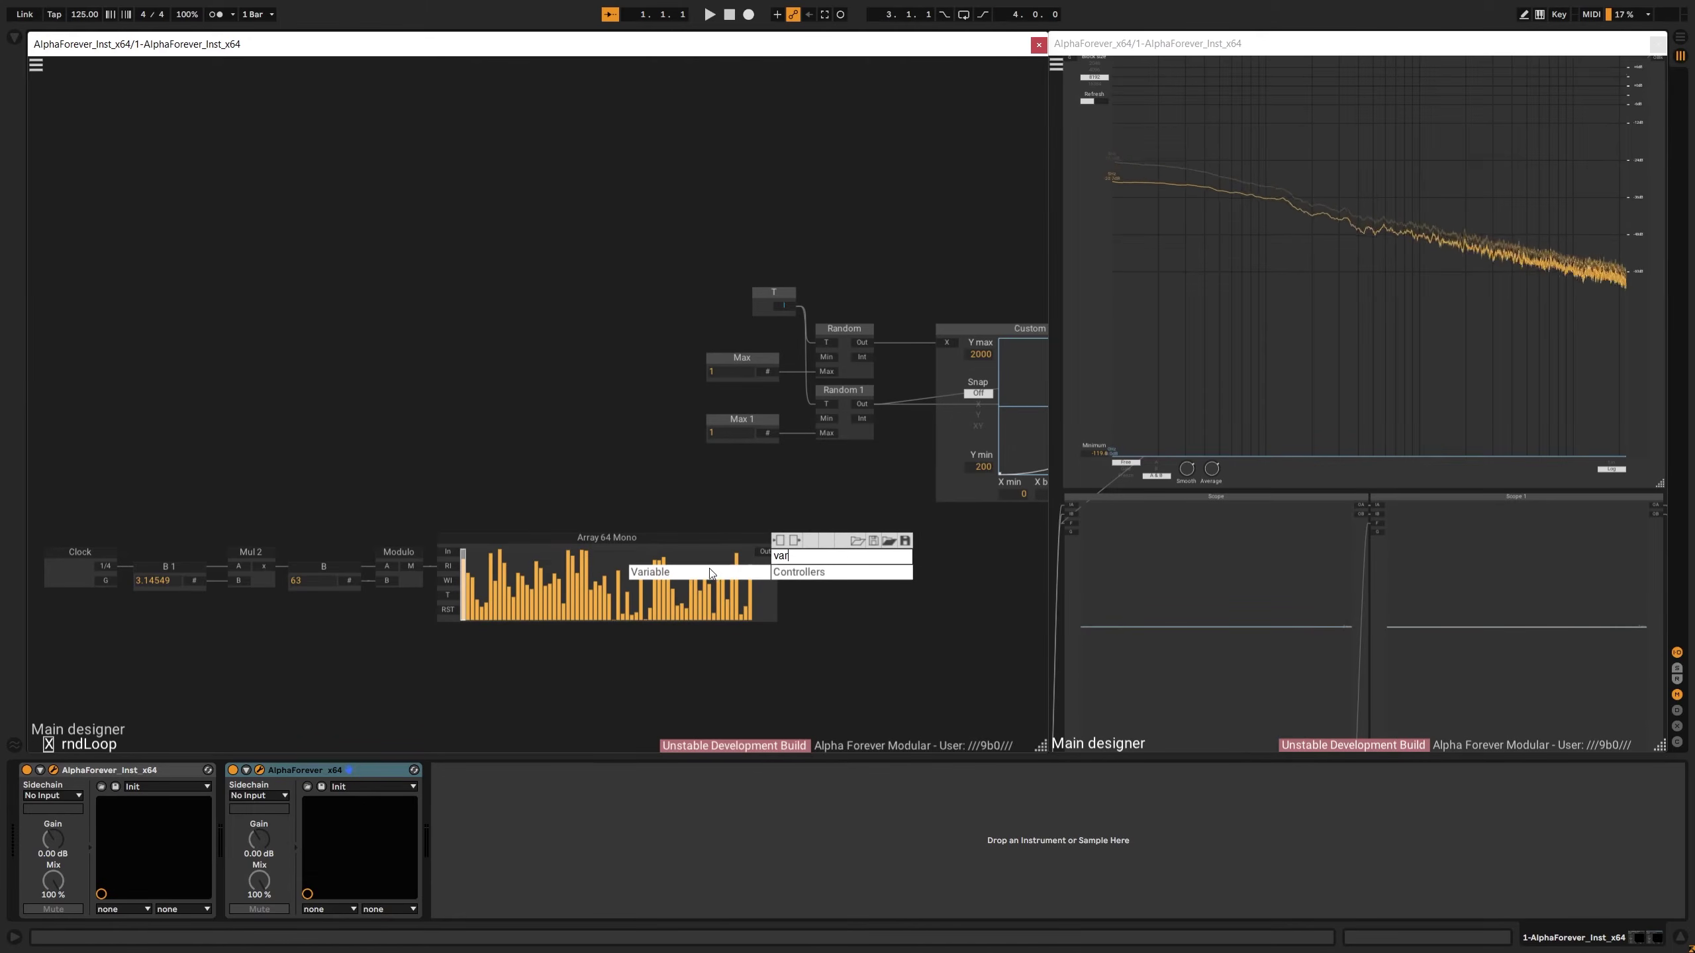
key("Return")
left_click_drag(789, 537, 827, 545)
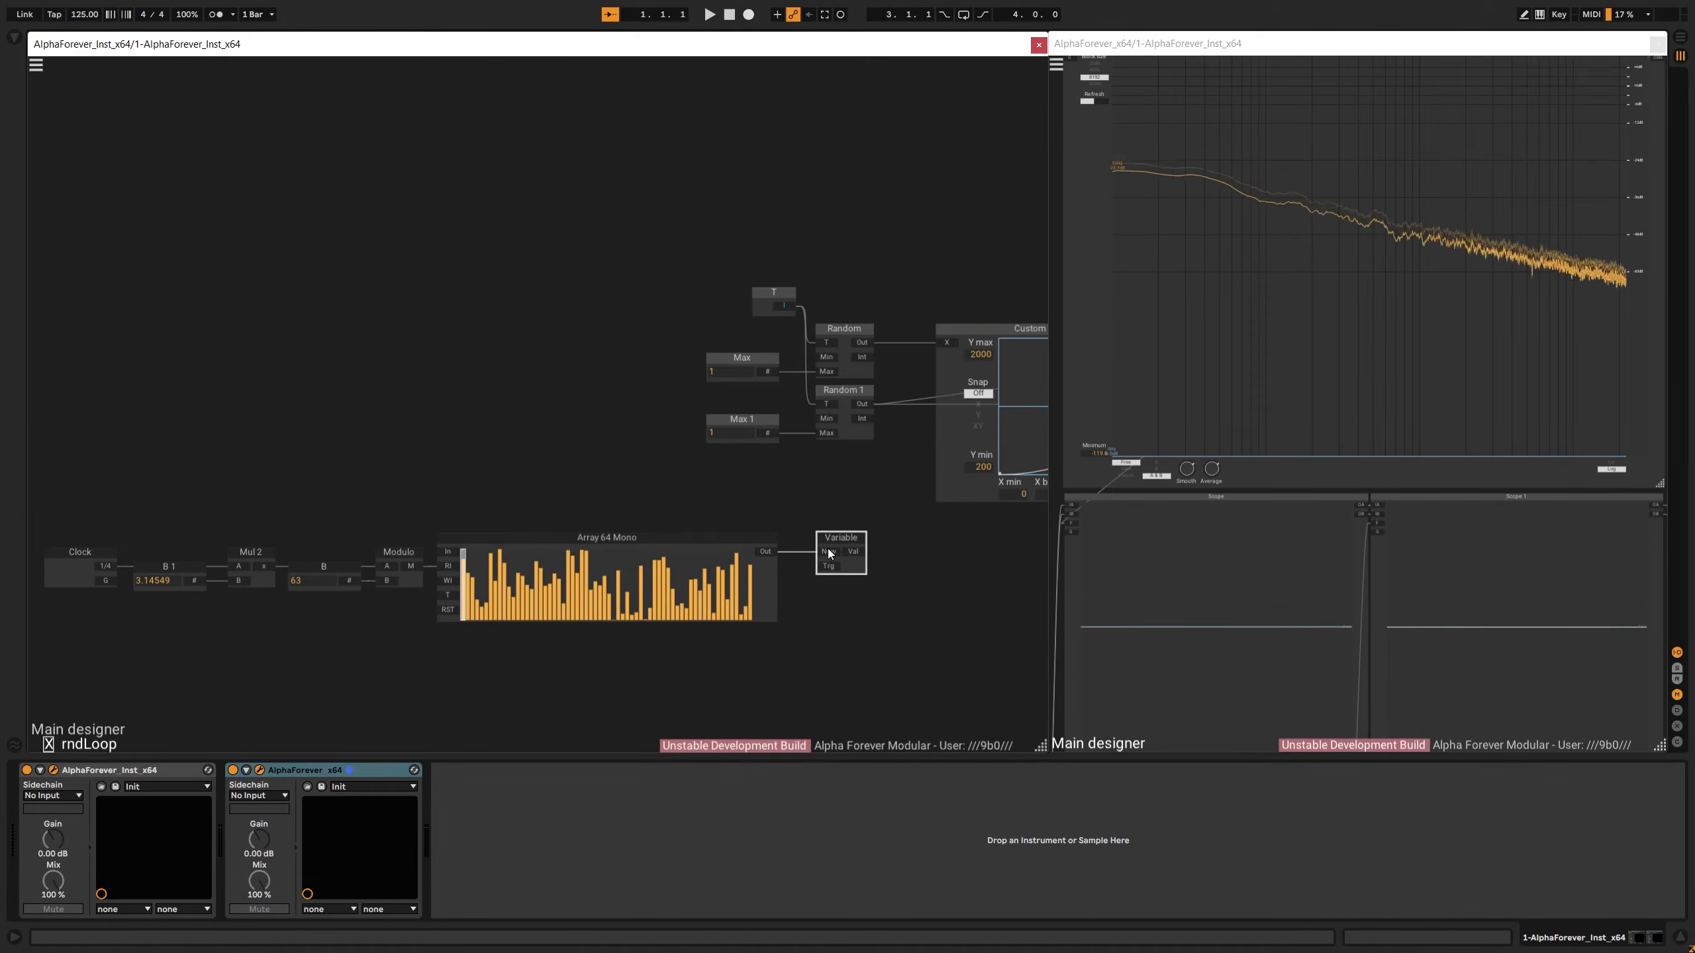
Select the whole chain from the Clock to the Variable and remove it from the rndLoop patch
left_click_drag(643, 498, 651, 503)
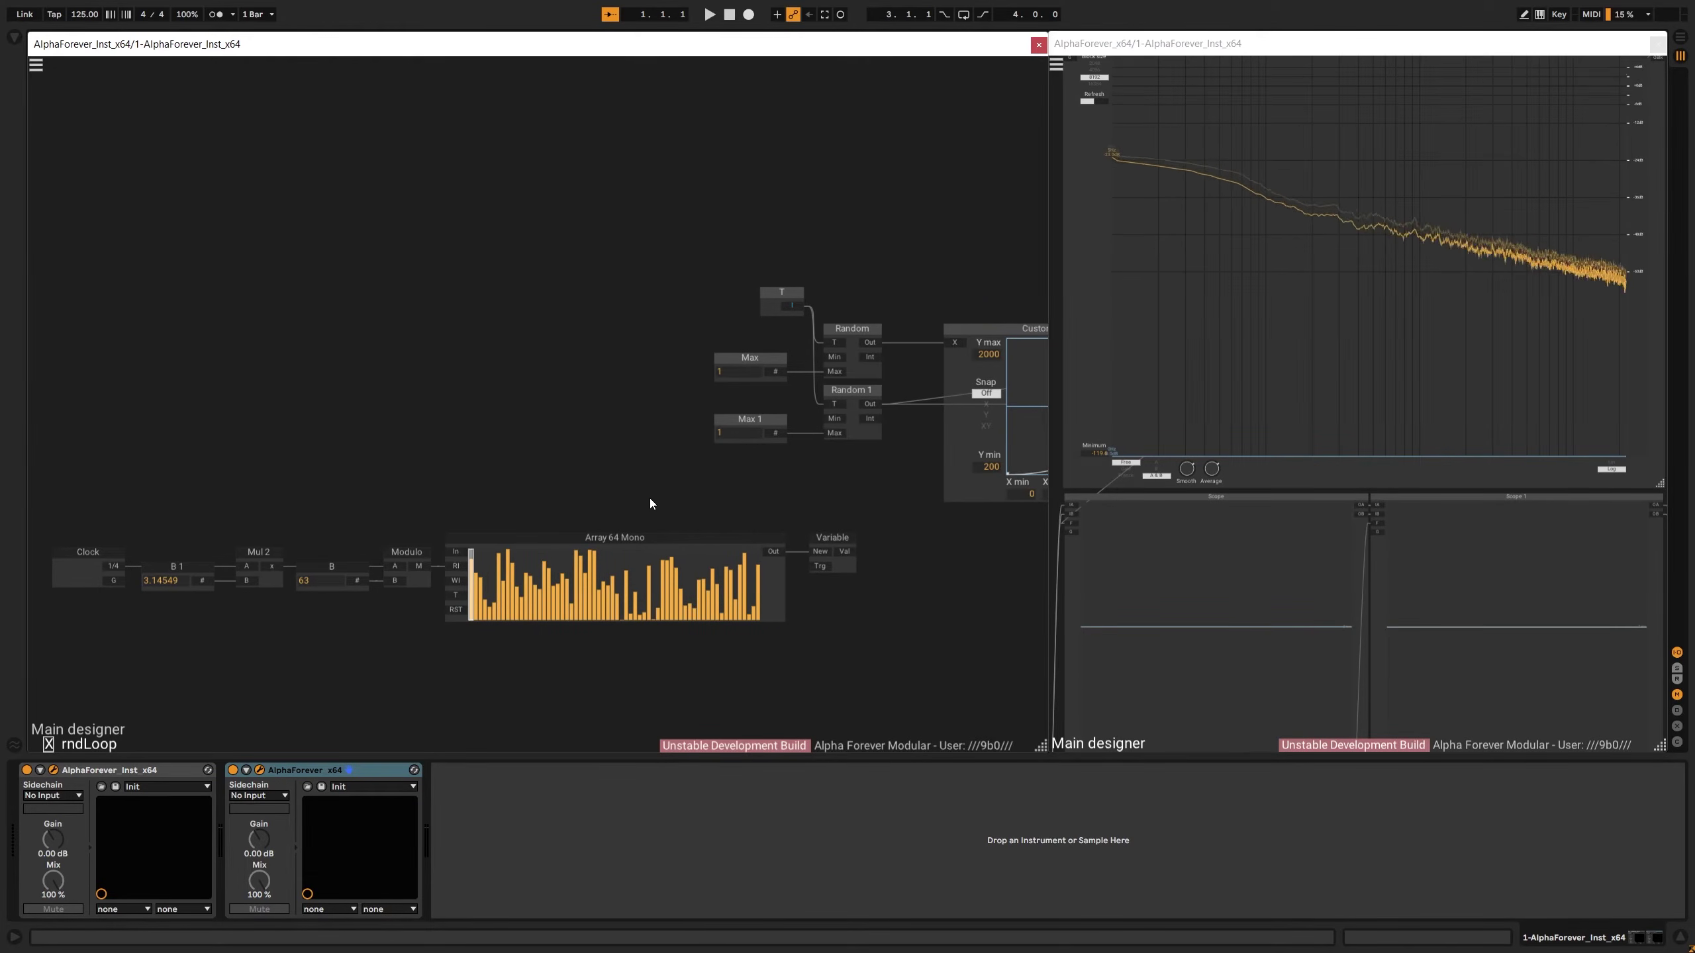
left_click_drag(43, 528, 880, 729)
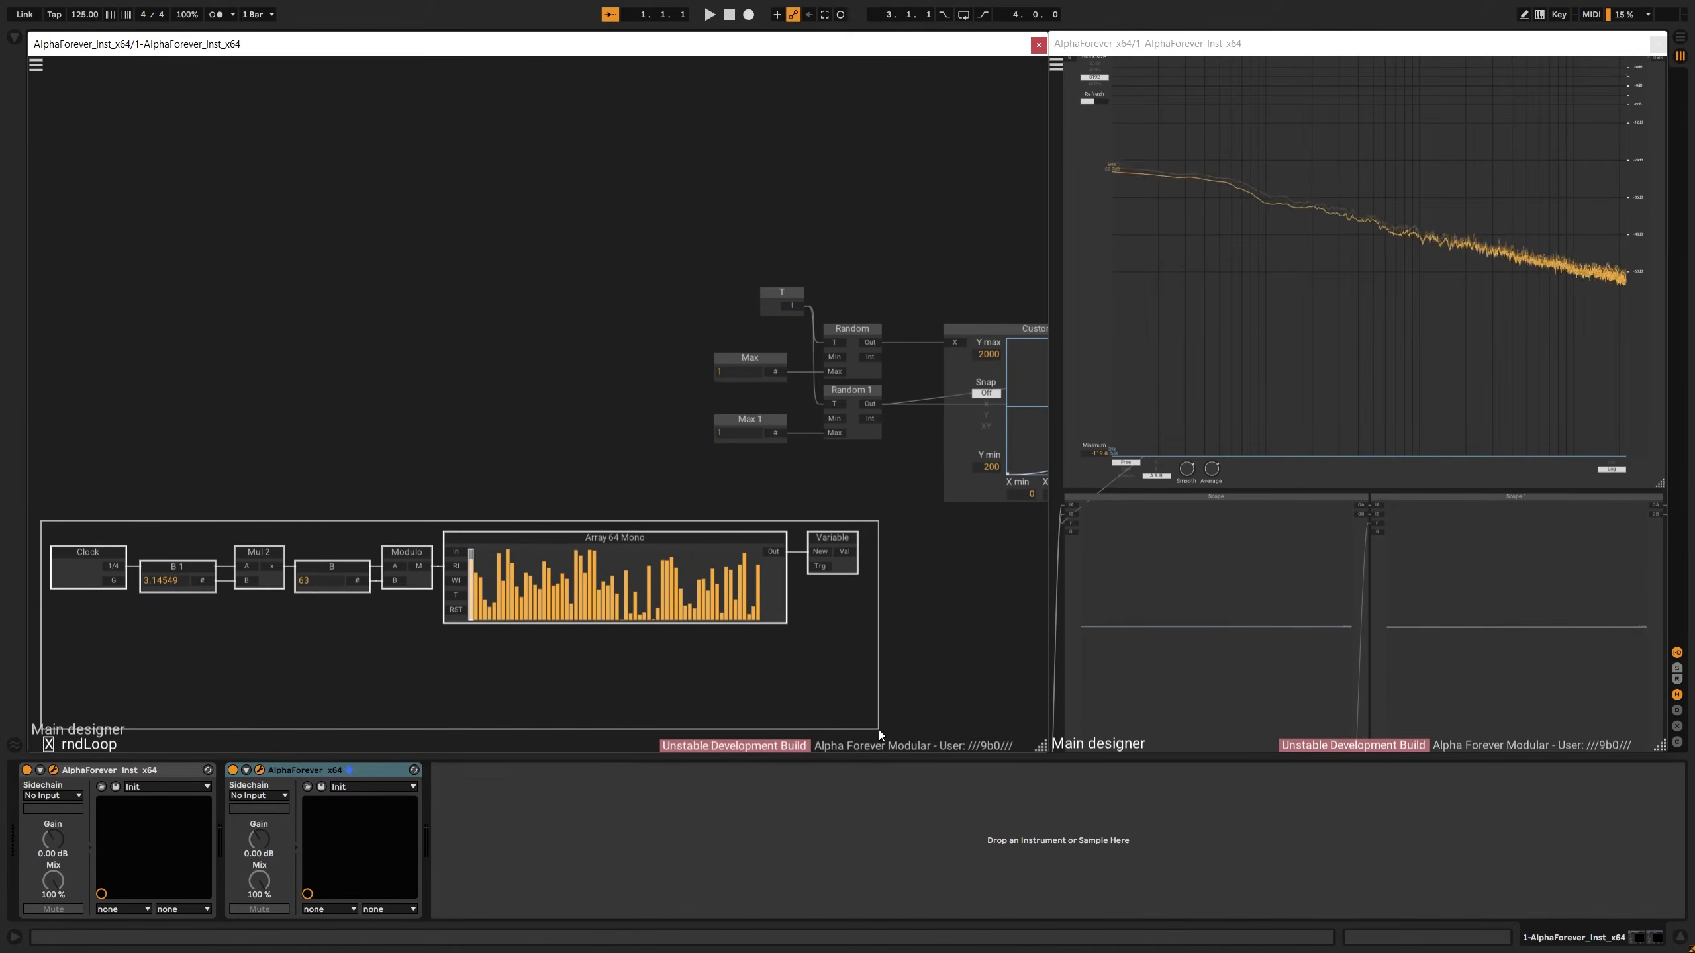
key("Delete")
Add a Designer module below the Max constants and name it RndArray
right_click(726, 574)
type("des")
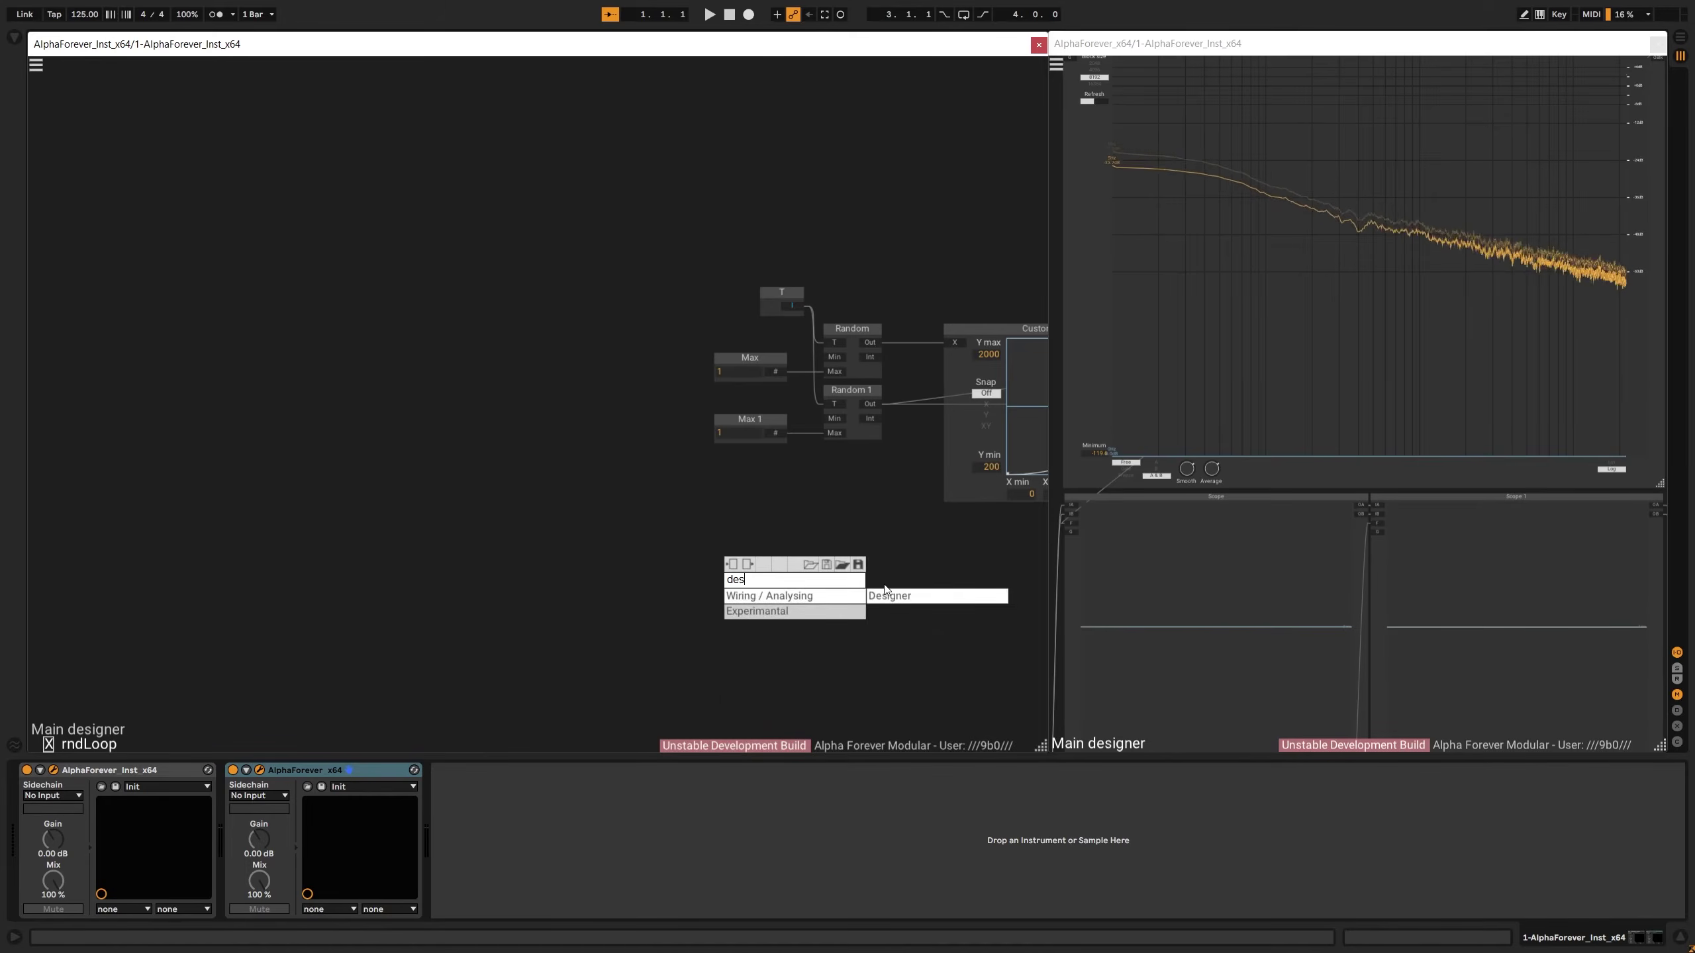
left_click(884, 593)
type("Rnd")
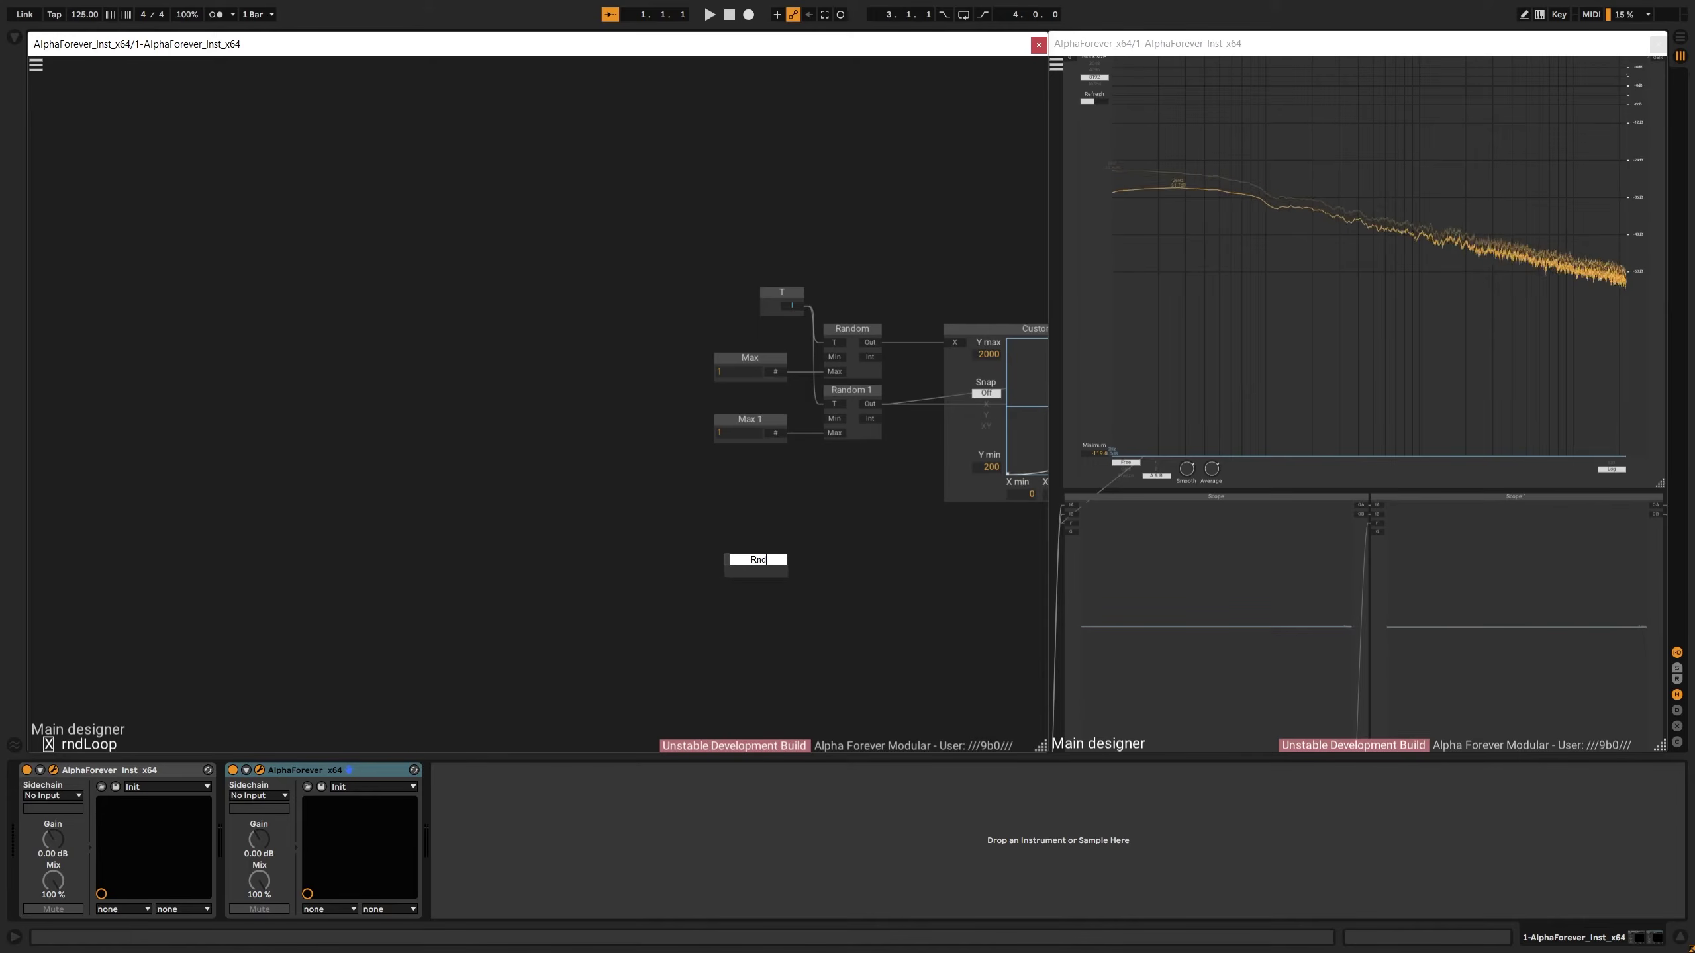
type("Array")
key("Return")
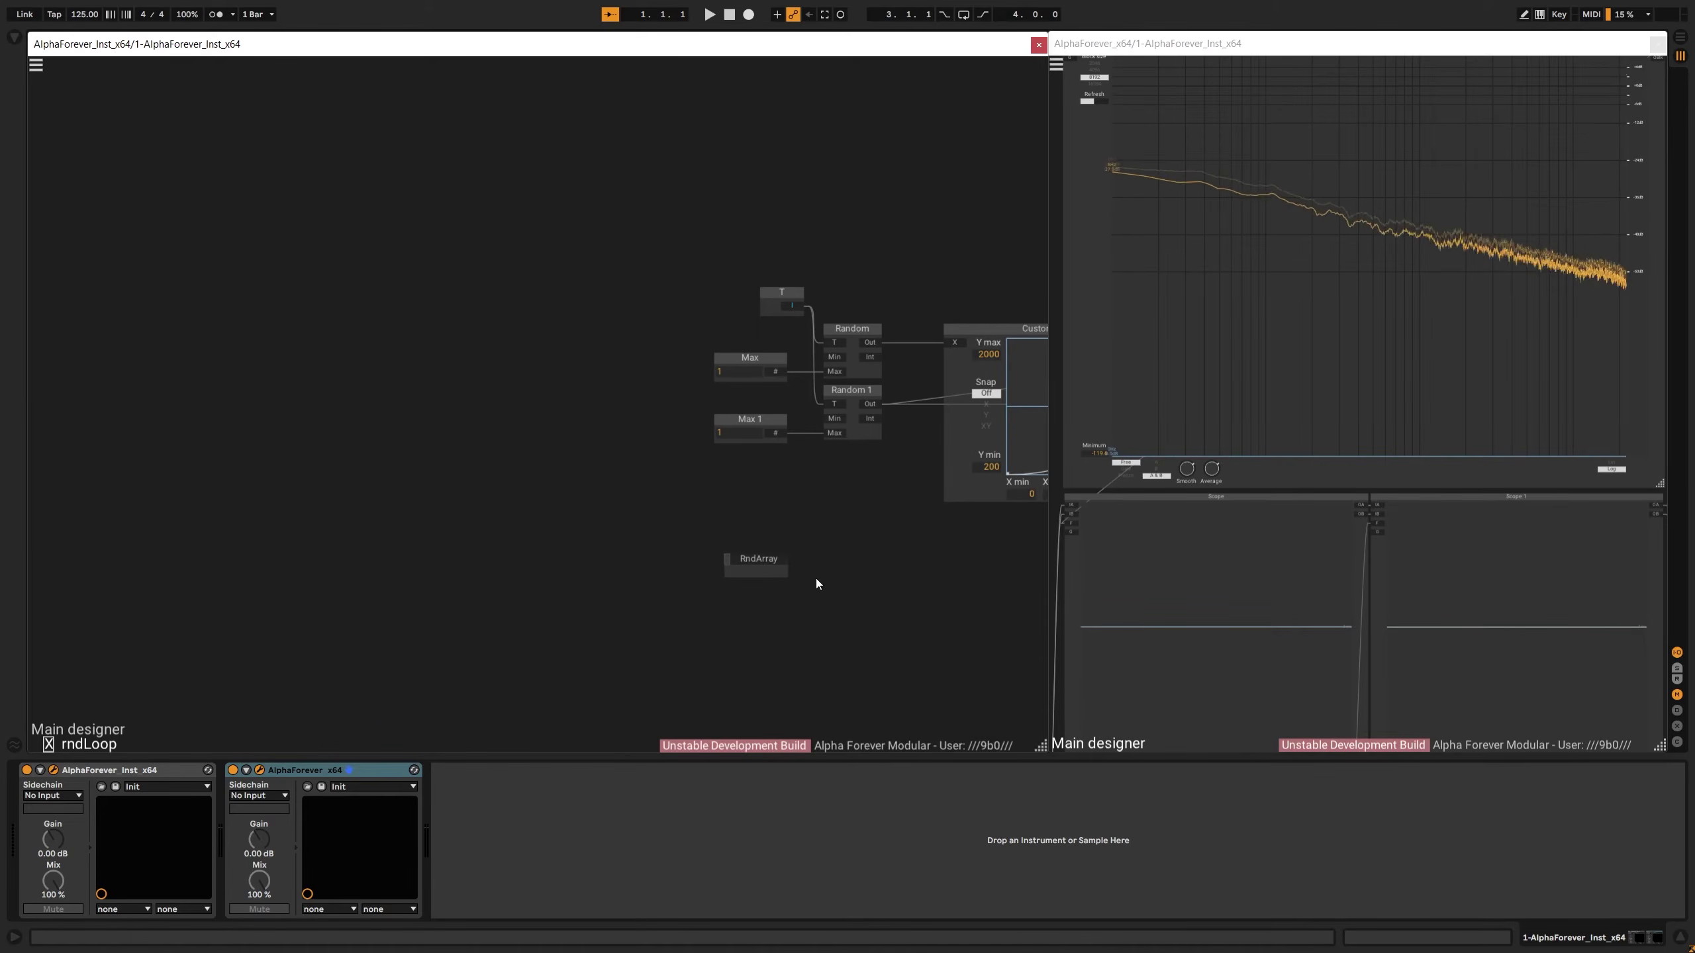
Place the Clock-to-Variable chain inside RndArray, with a Trg input on the Variable's trigger and an output named Out on its value
double_click(766, 578)
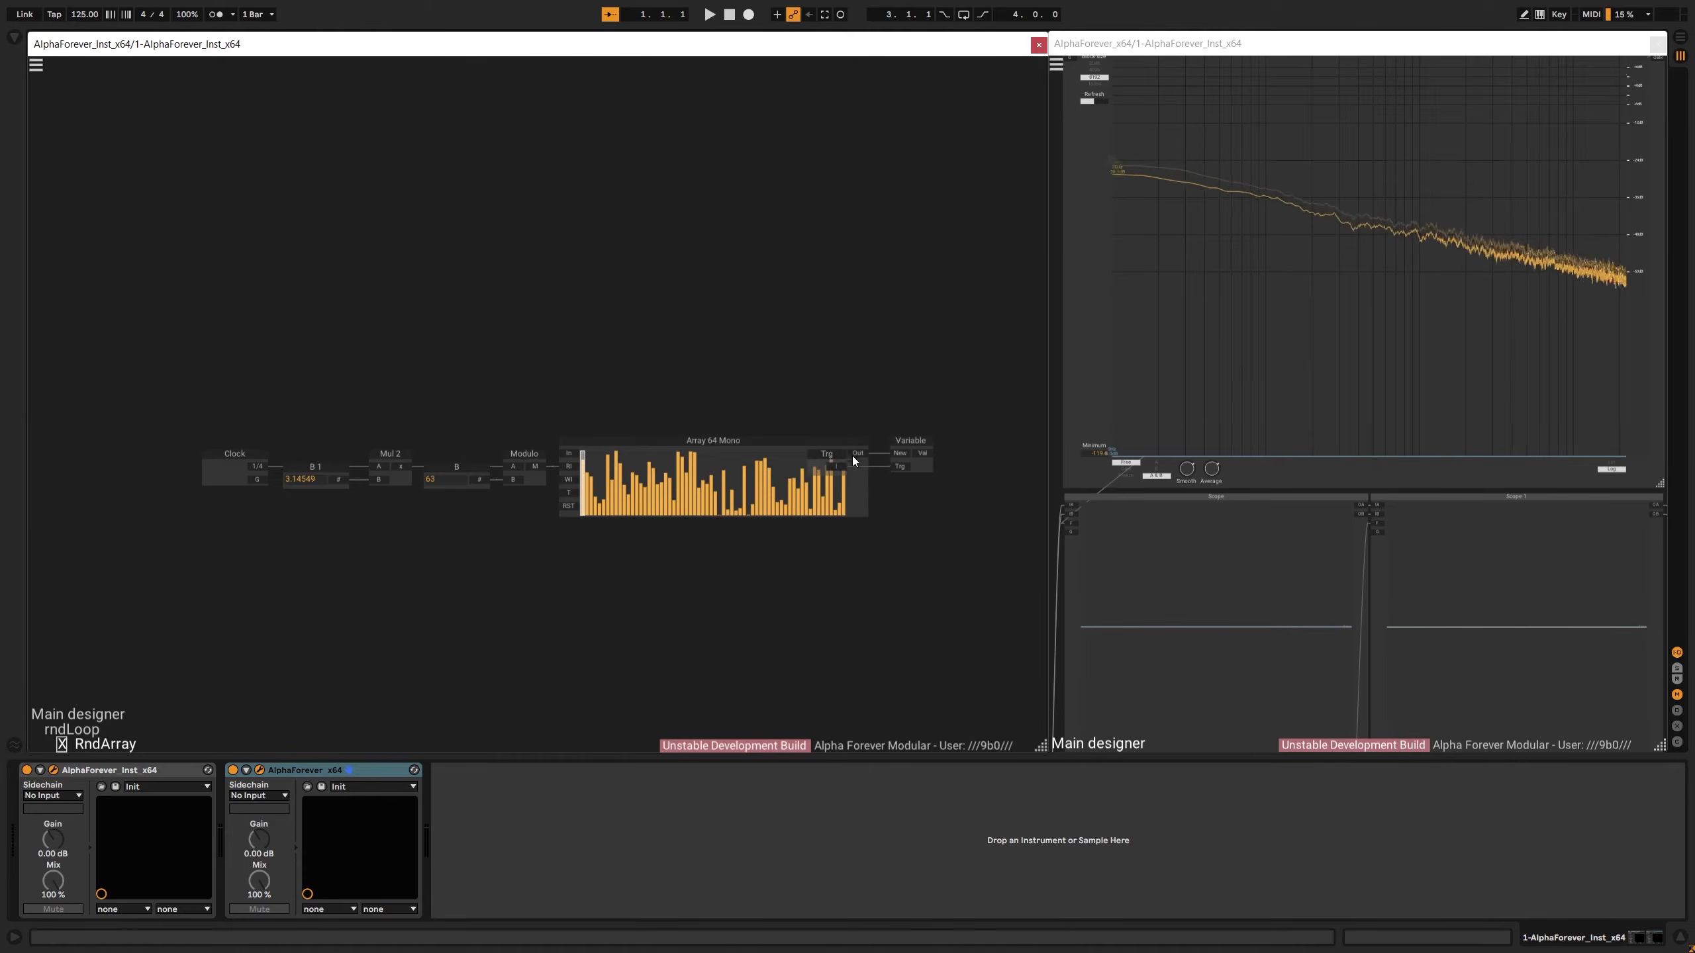
left_click(795, 332)
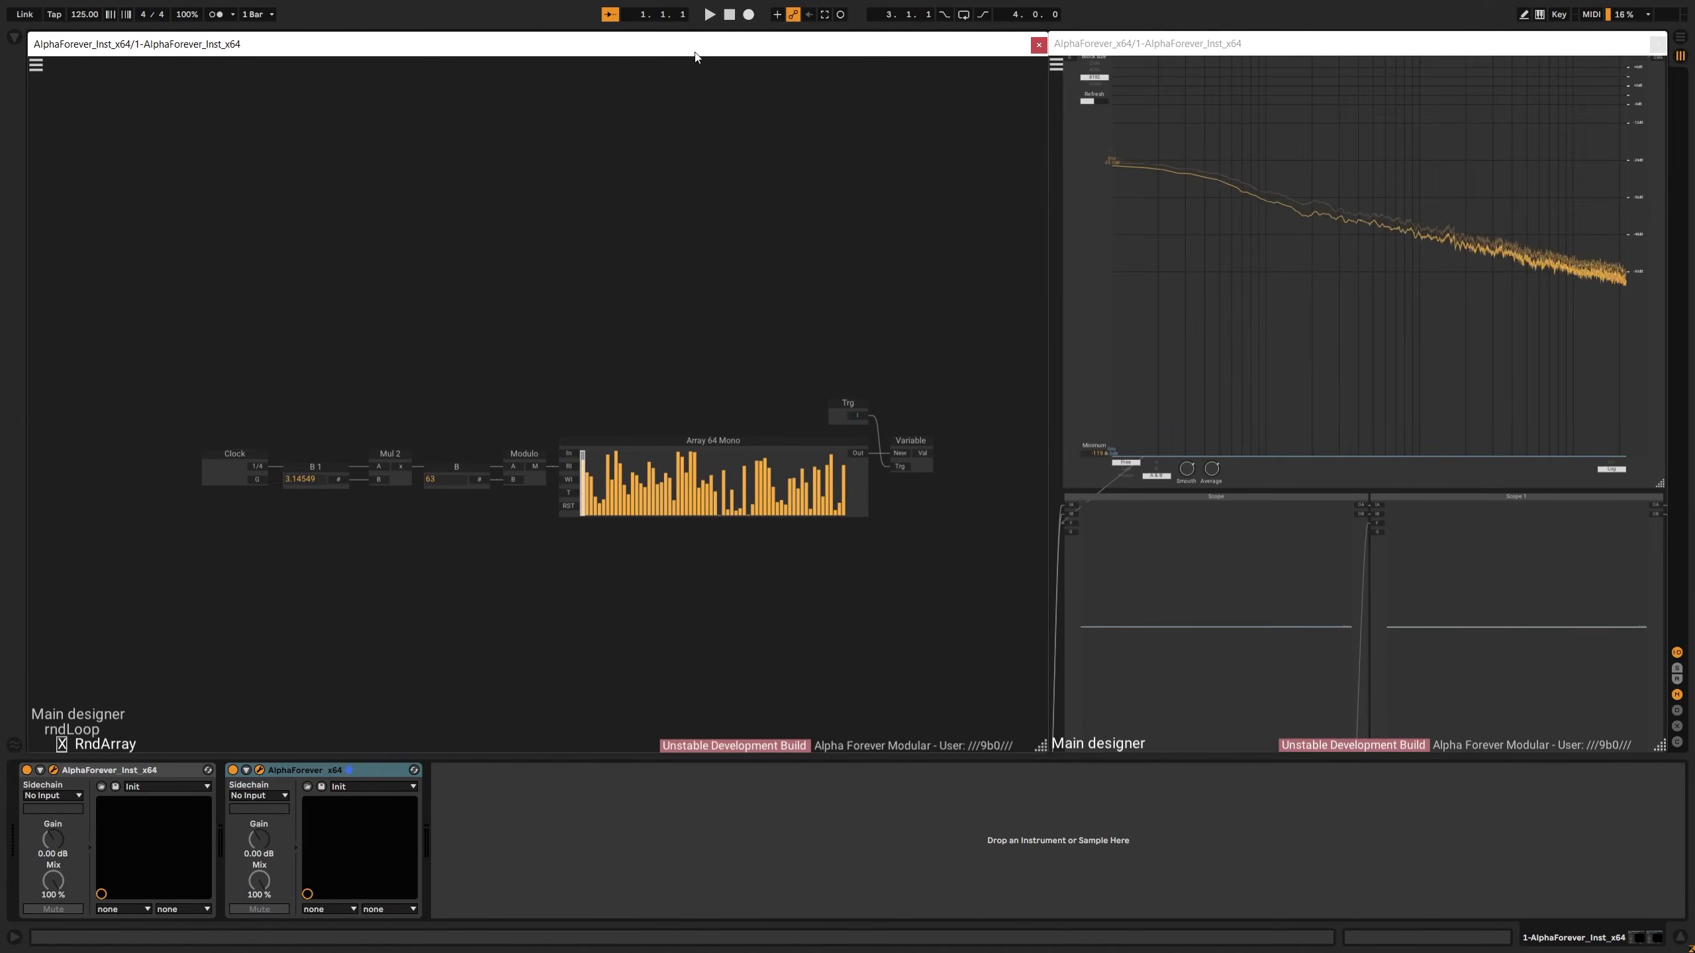
left_click_drag(924, 452, 980, 434)
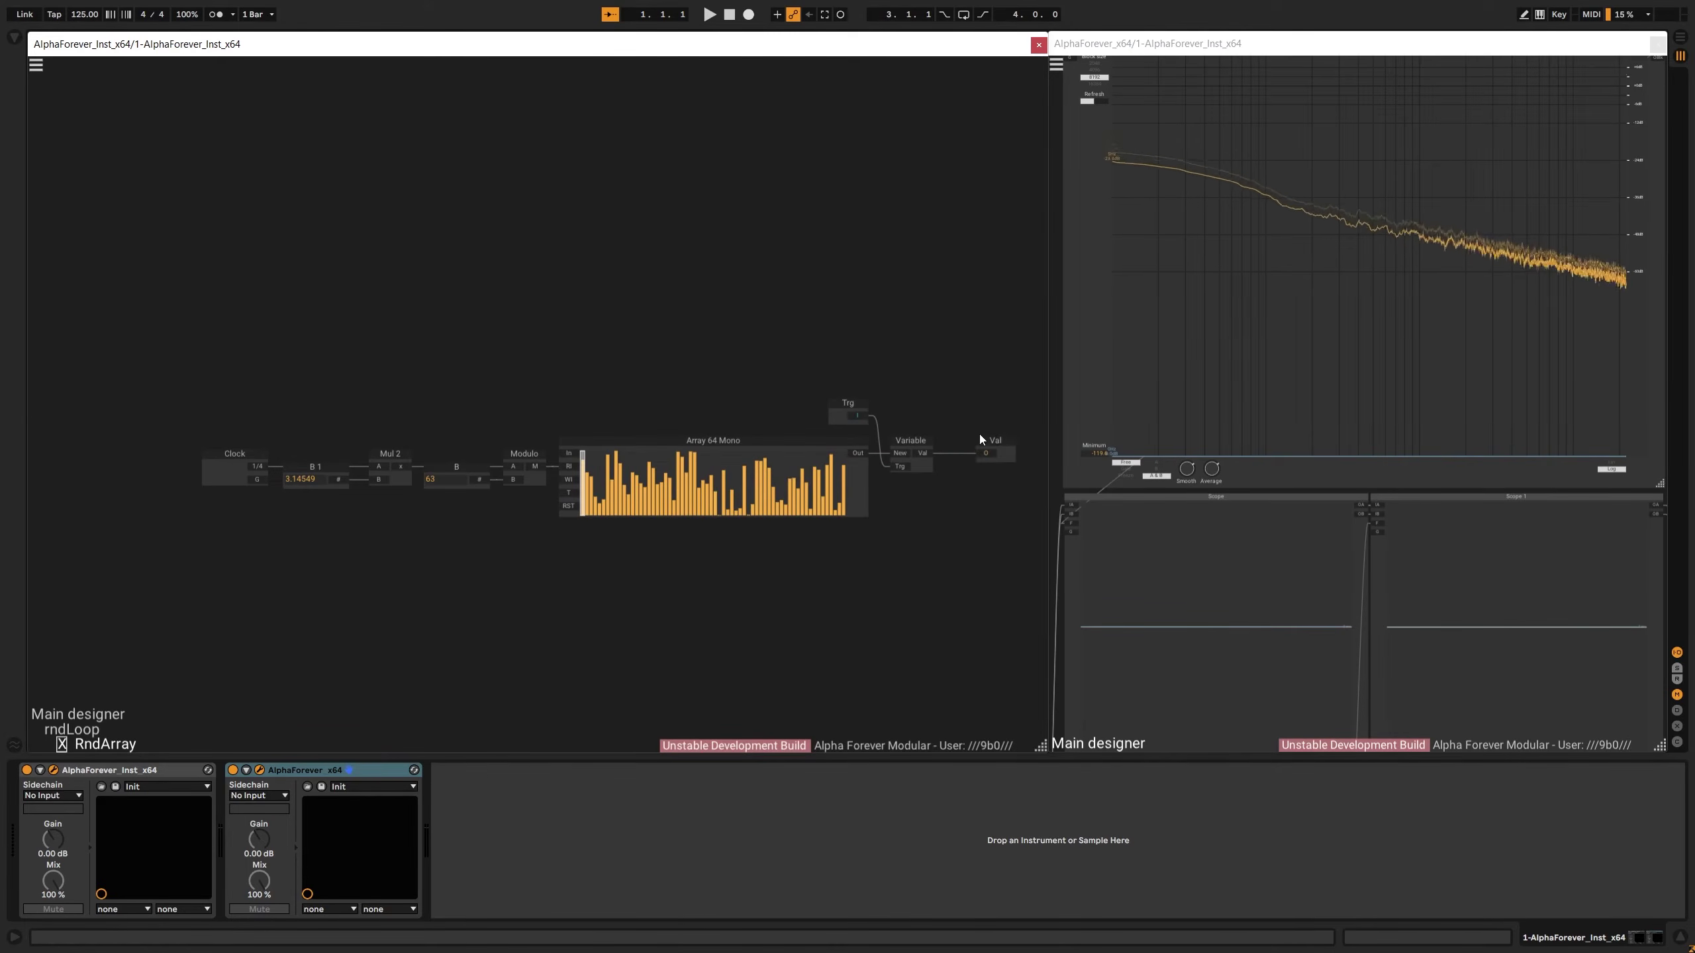
double_click(901, 382)
left_click(790, 492)
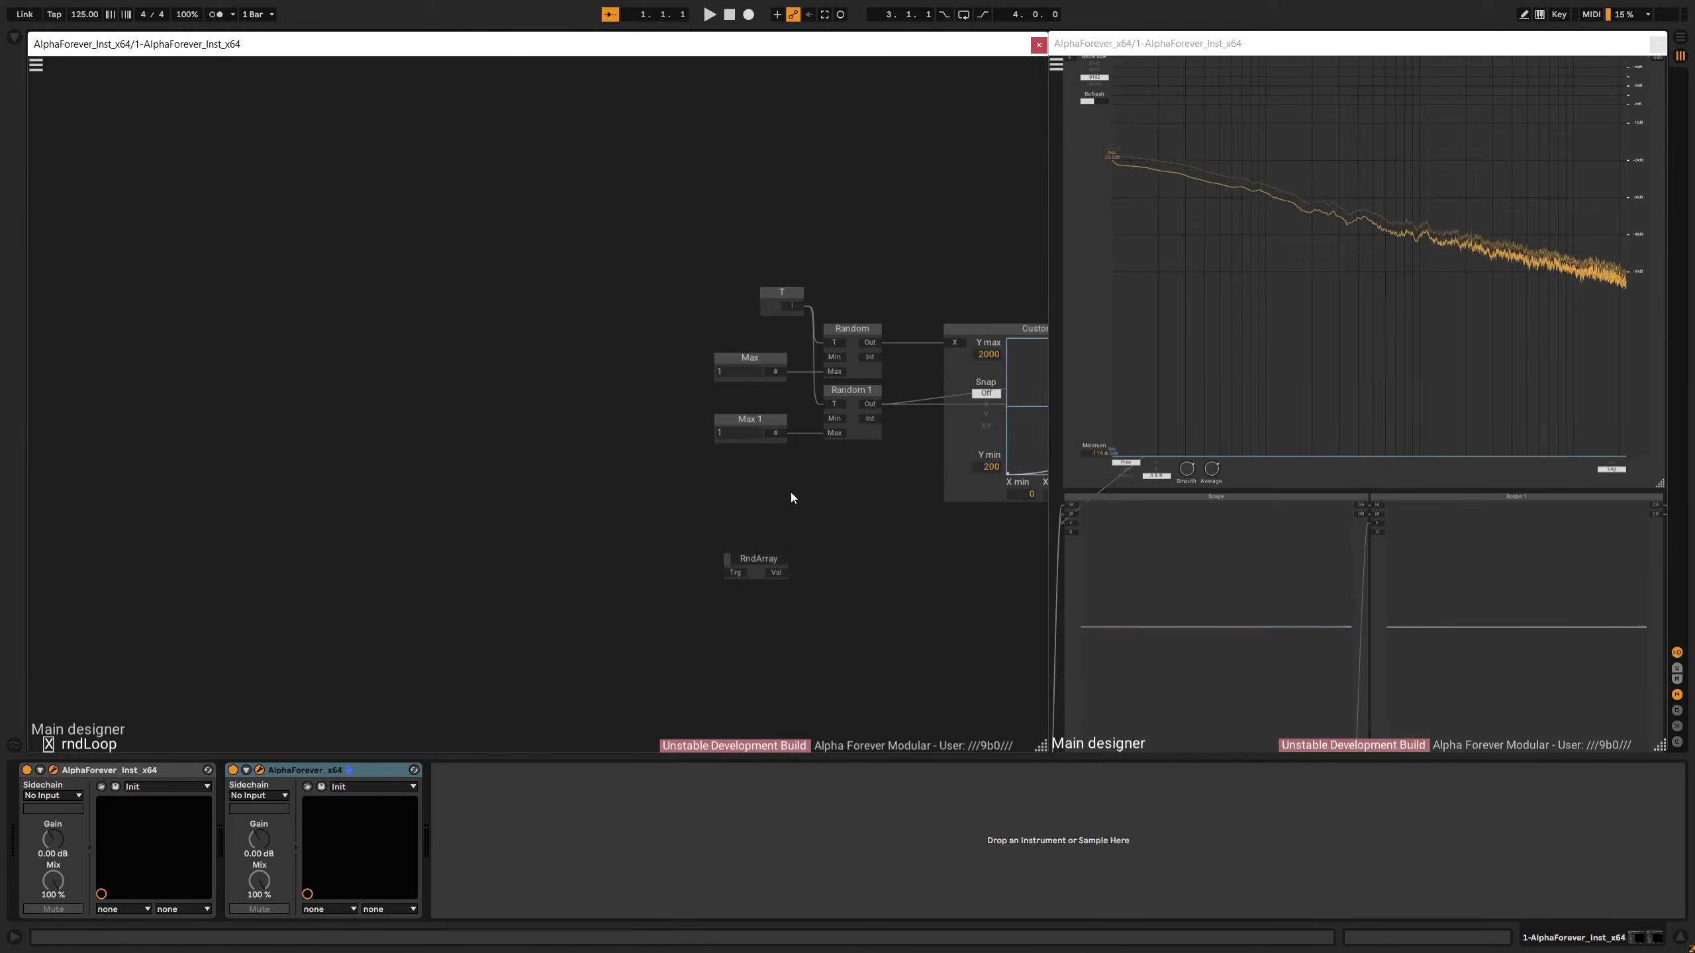
double_click(760, 575)
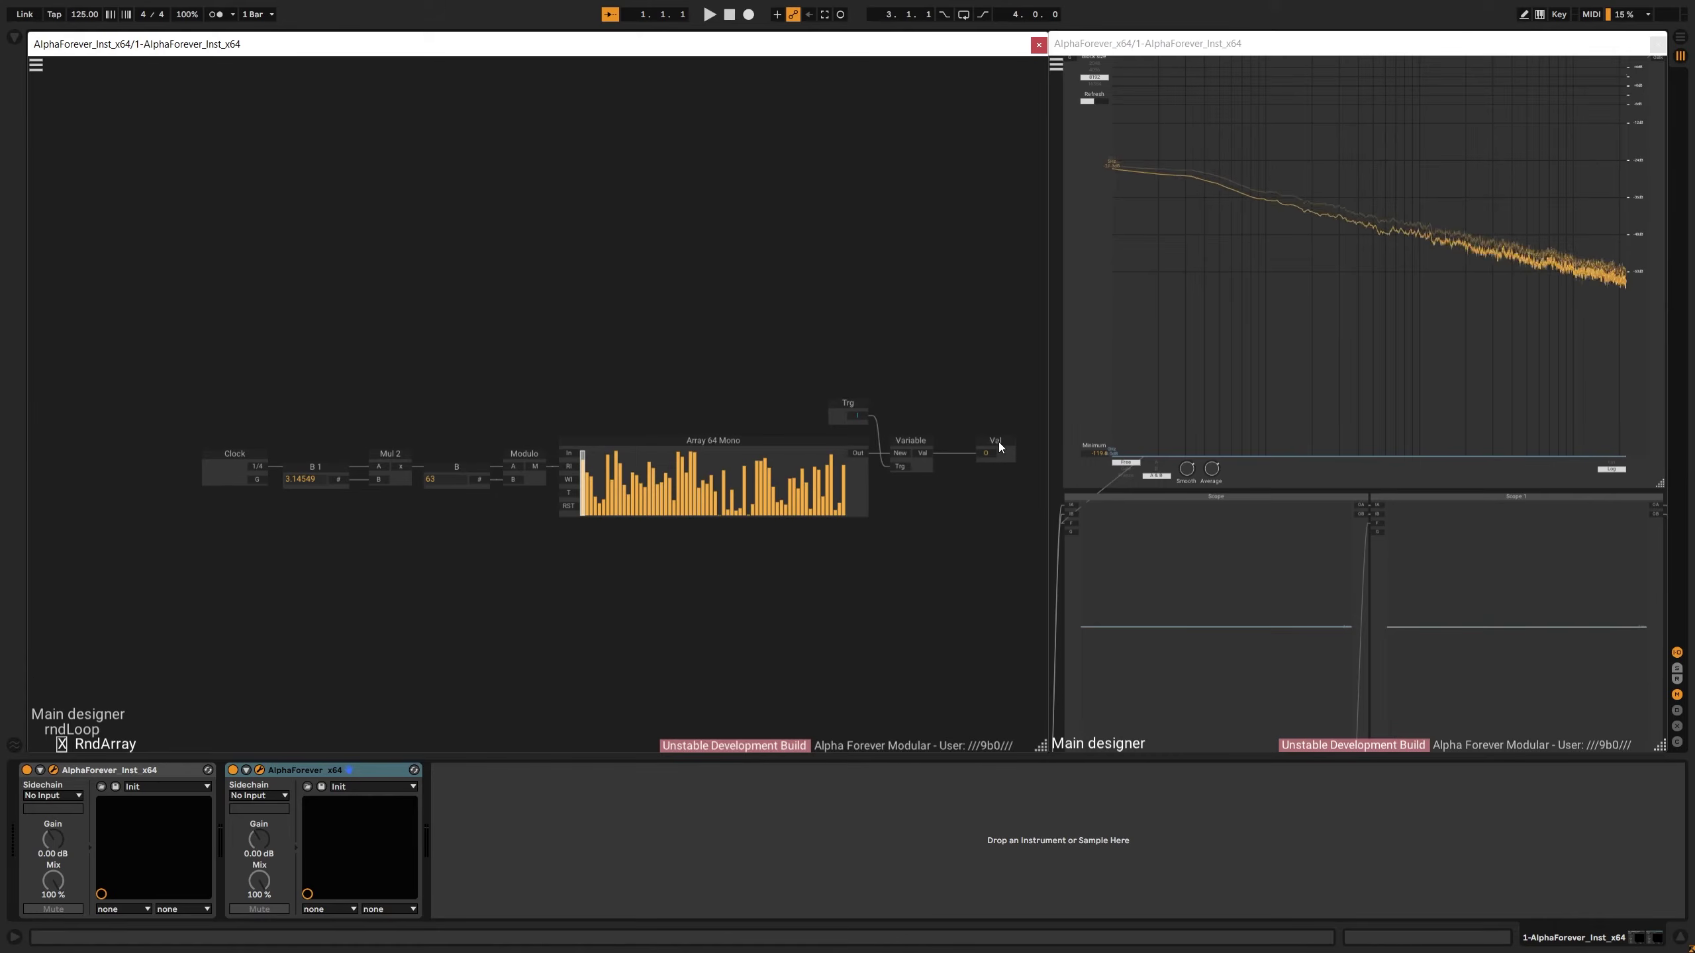
double_click(879, 297)
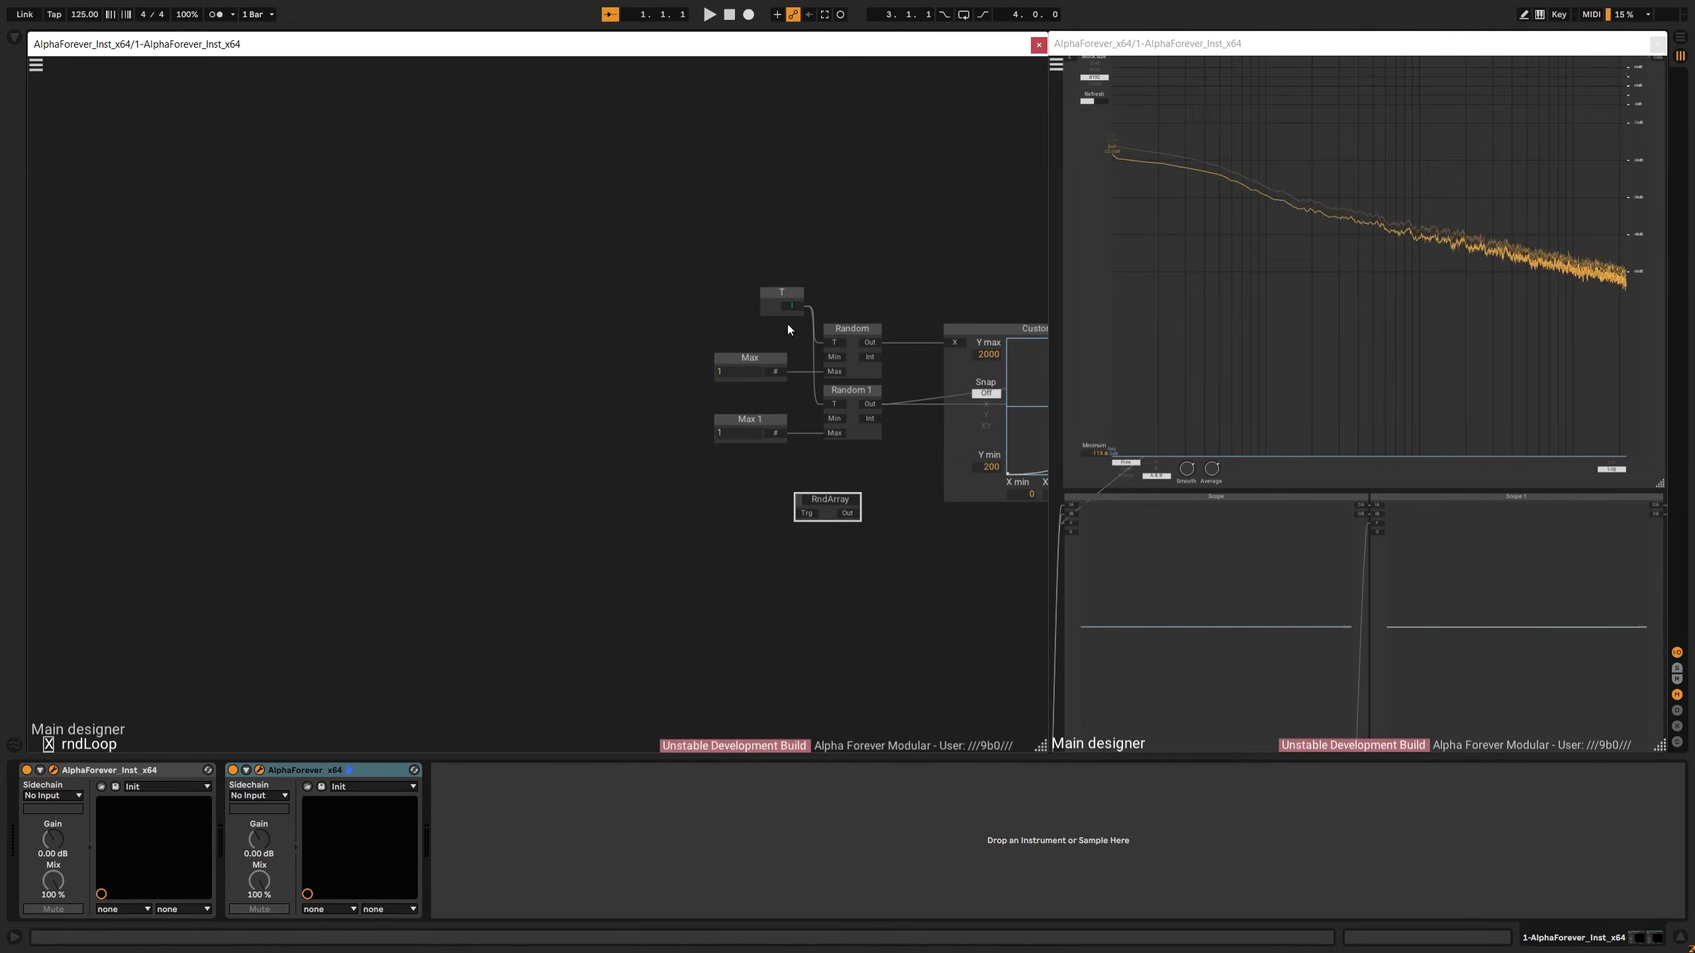
Replace the first Random module with RndArray, wiring T to its Trg and its Out to the Custom Function's X input
left_click_drag(793, 305, 806, 513)
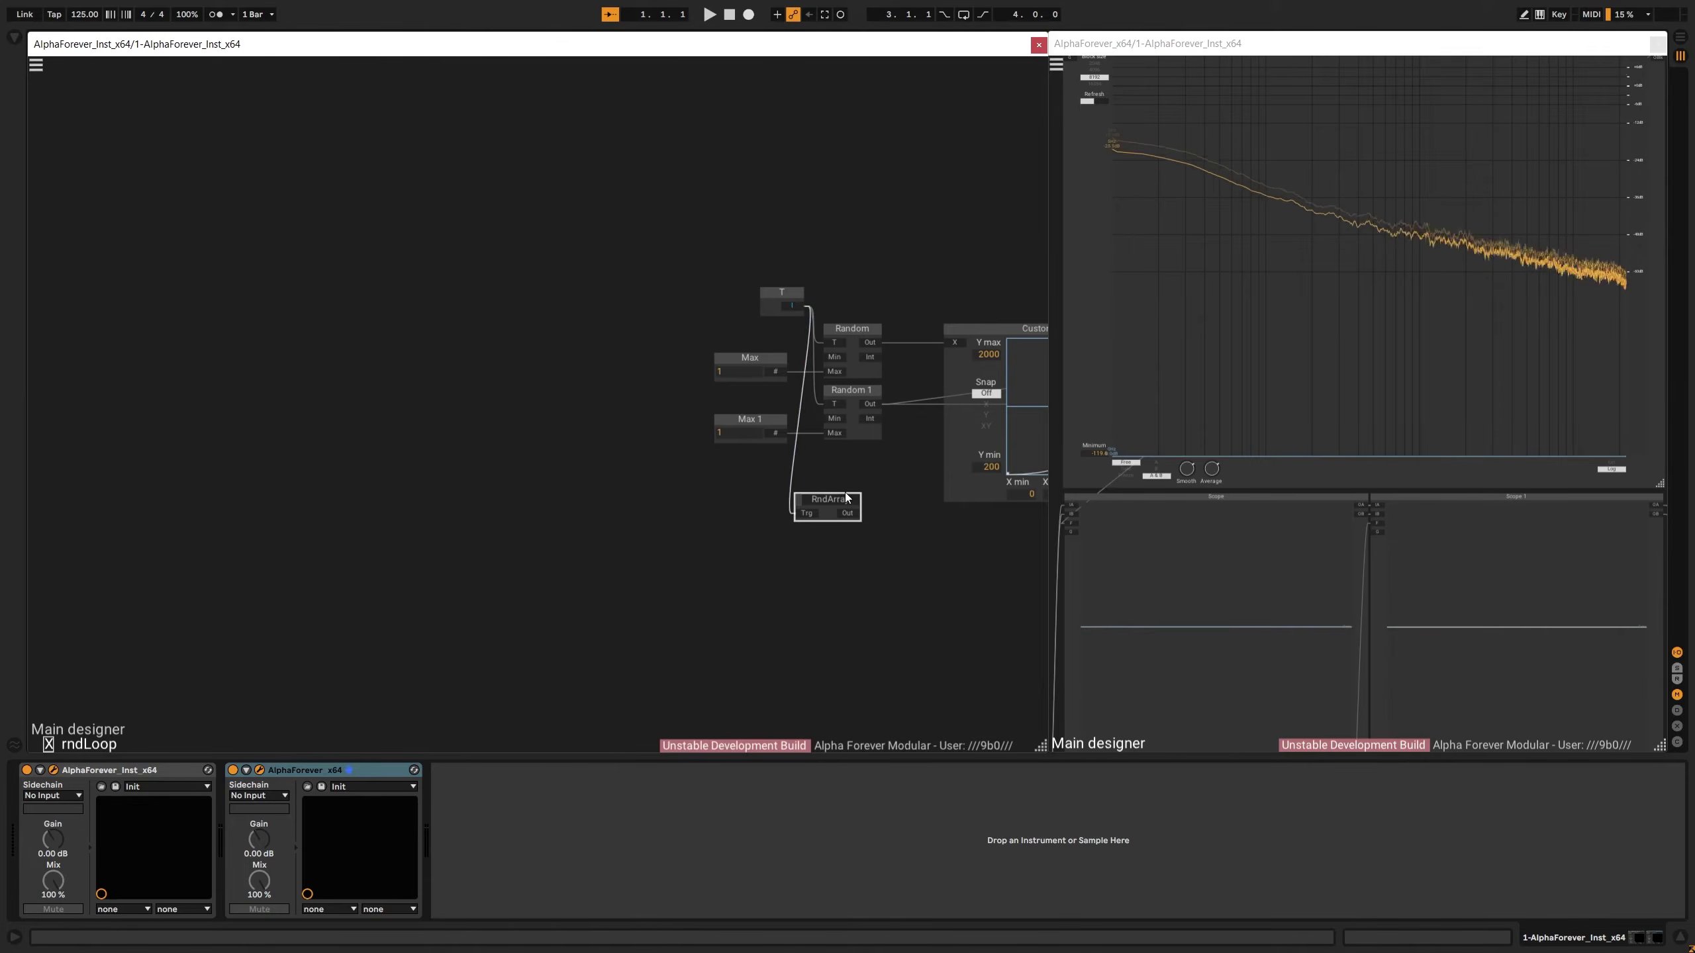
left_click_drag(622, 521, 646, 344)
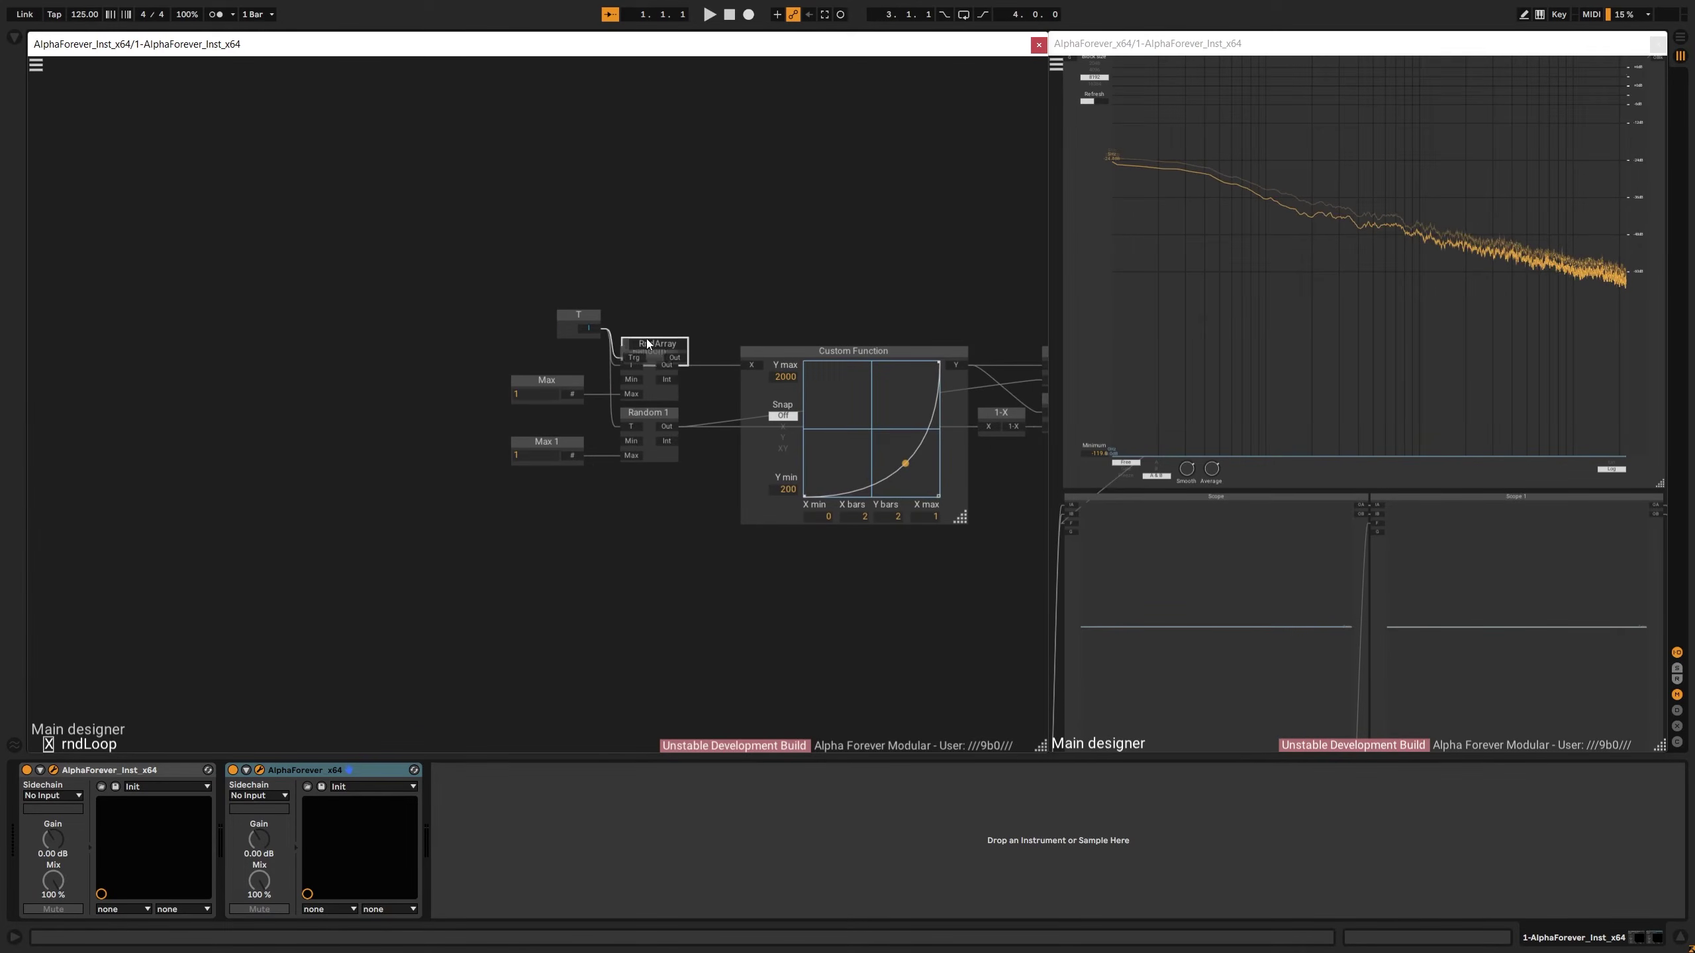
left_click_drag(730, 294, 433, 336)
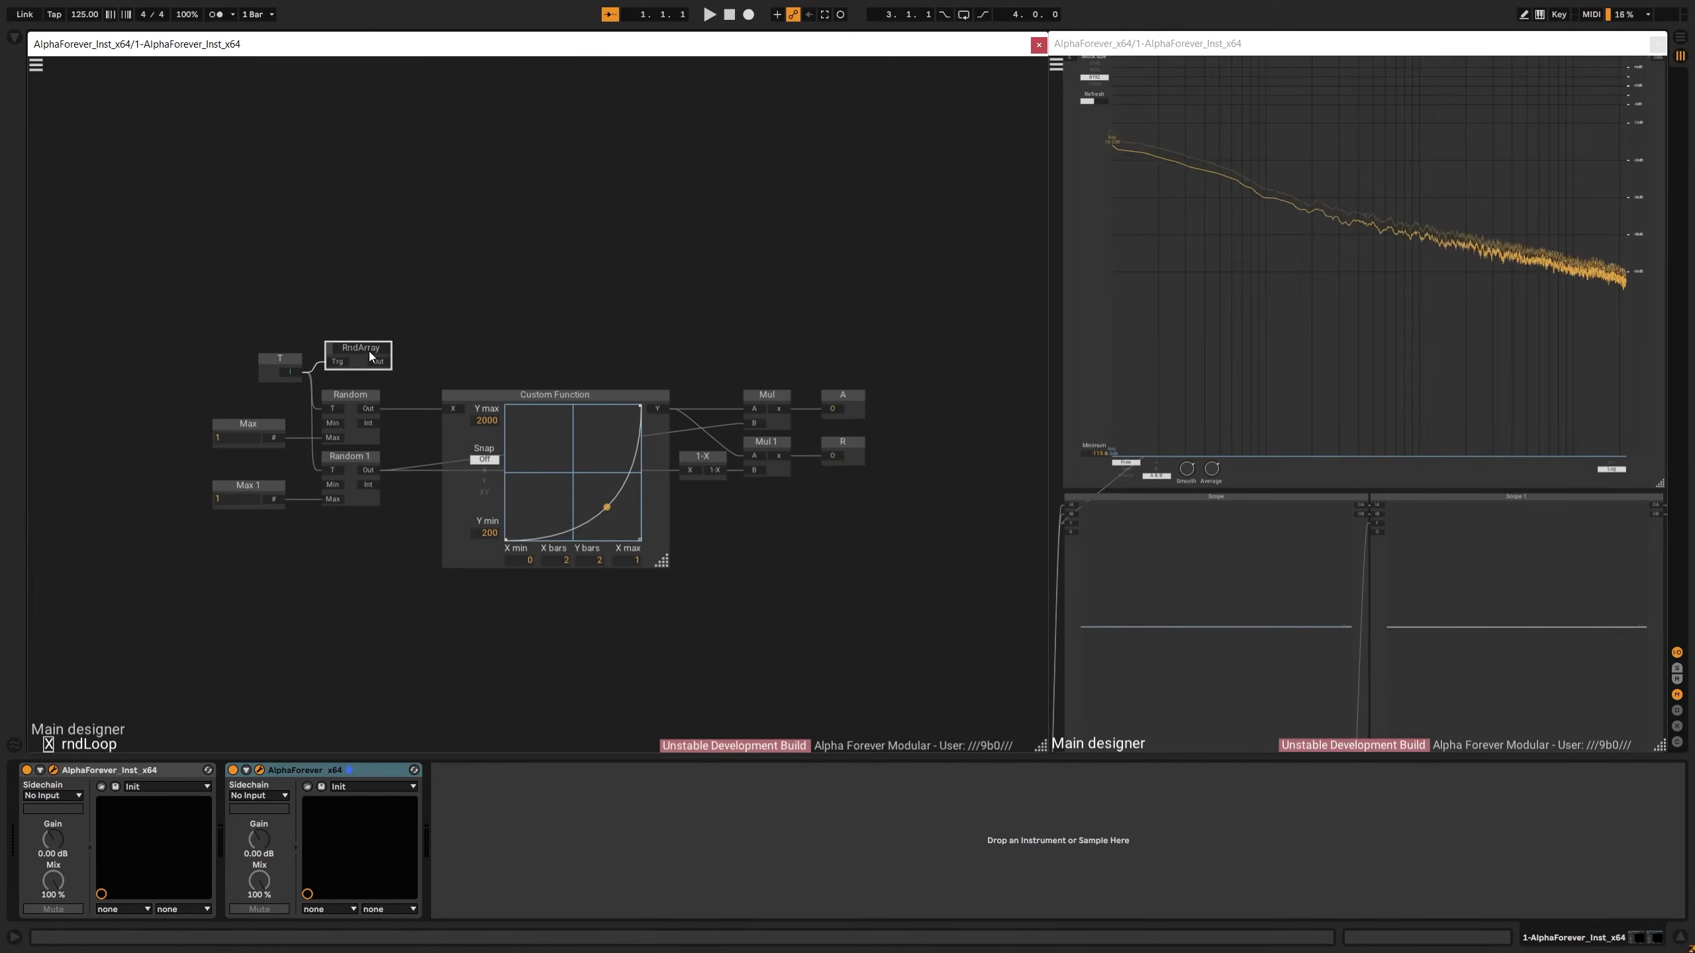
left_click(364, 399)
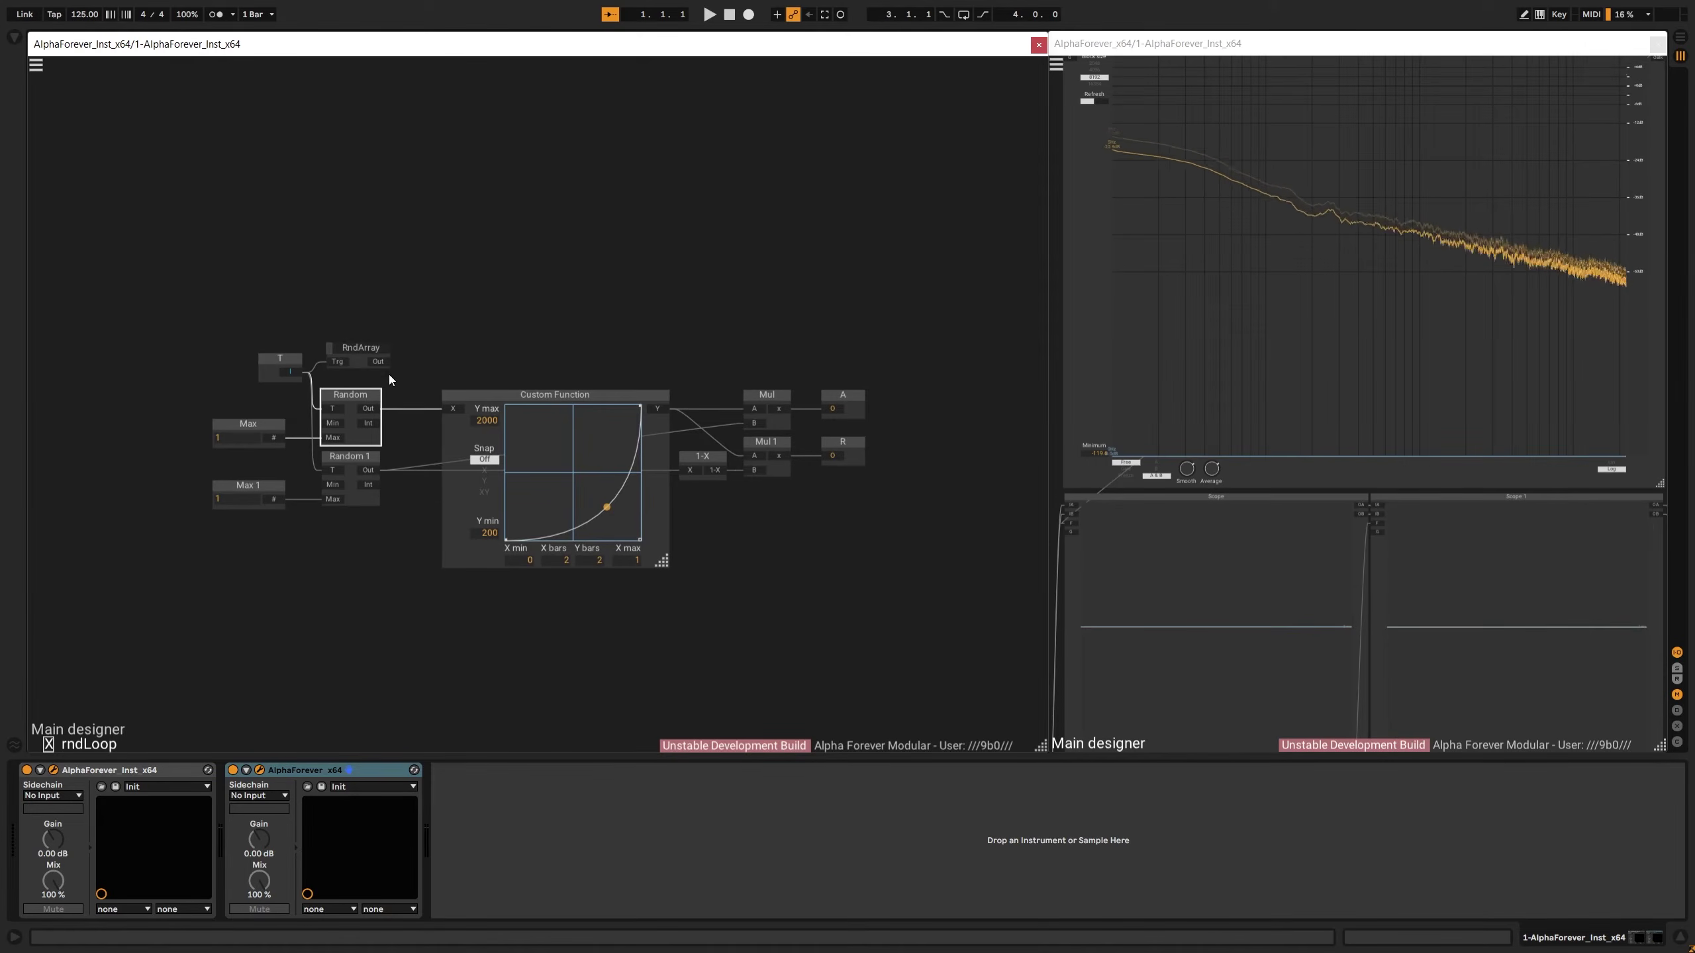
left_click_drag(380, 362, 453, 408)
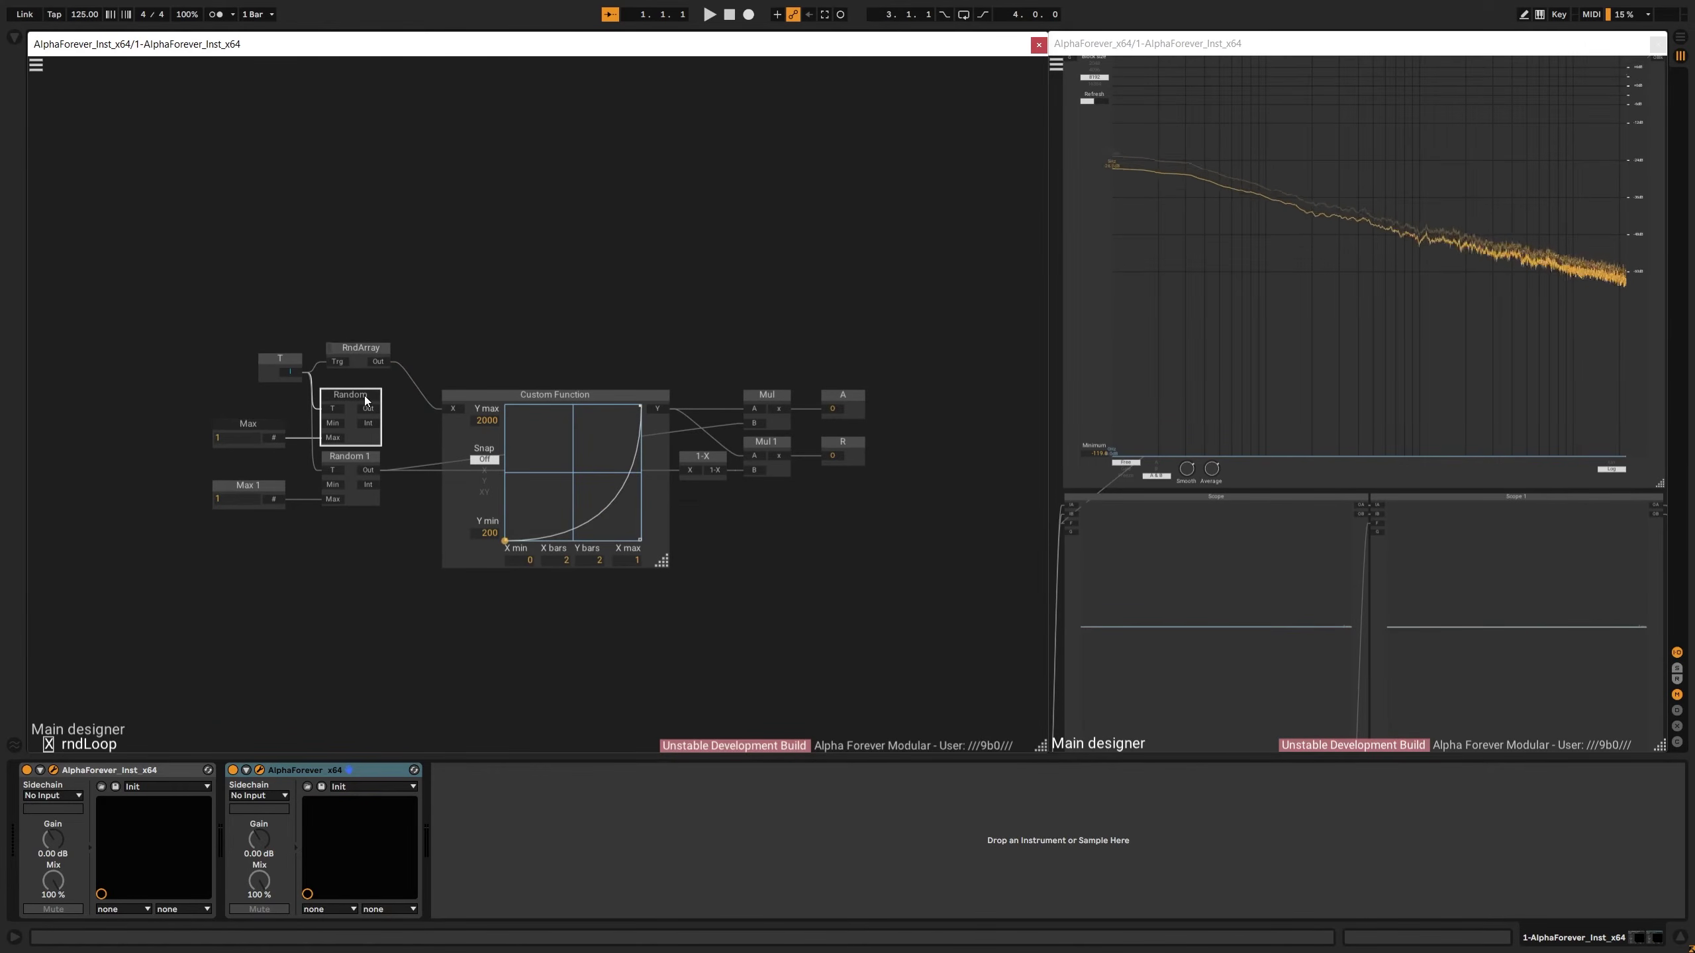
key("Delete")
left_click_drag(344, 358, 352, 378)
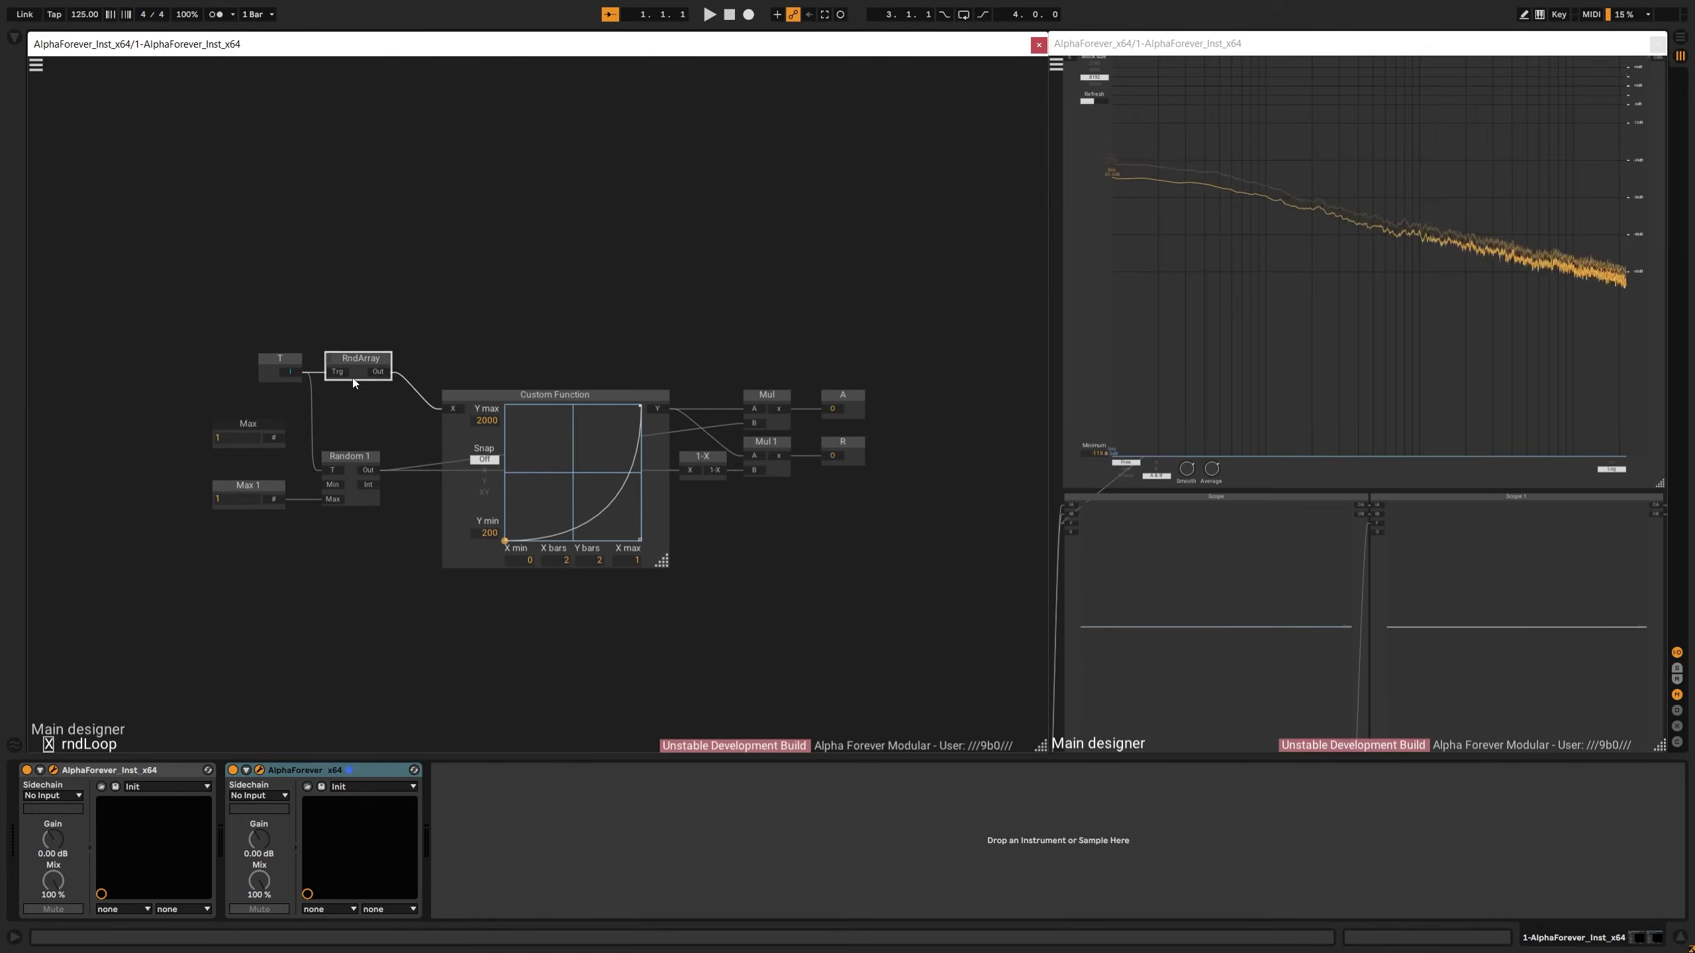
Replace Random 1 with a second RndArray triggered by T, wiring its Out to the 1-X module and to Mul's B input
key("ctrl+v")
left_click_drag(314, 525, 752, 424)
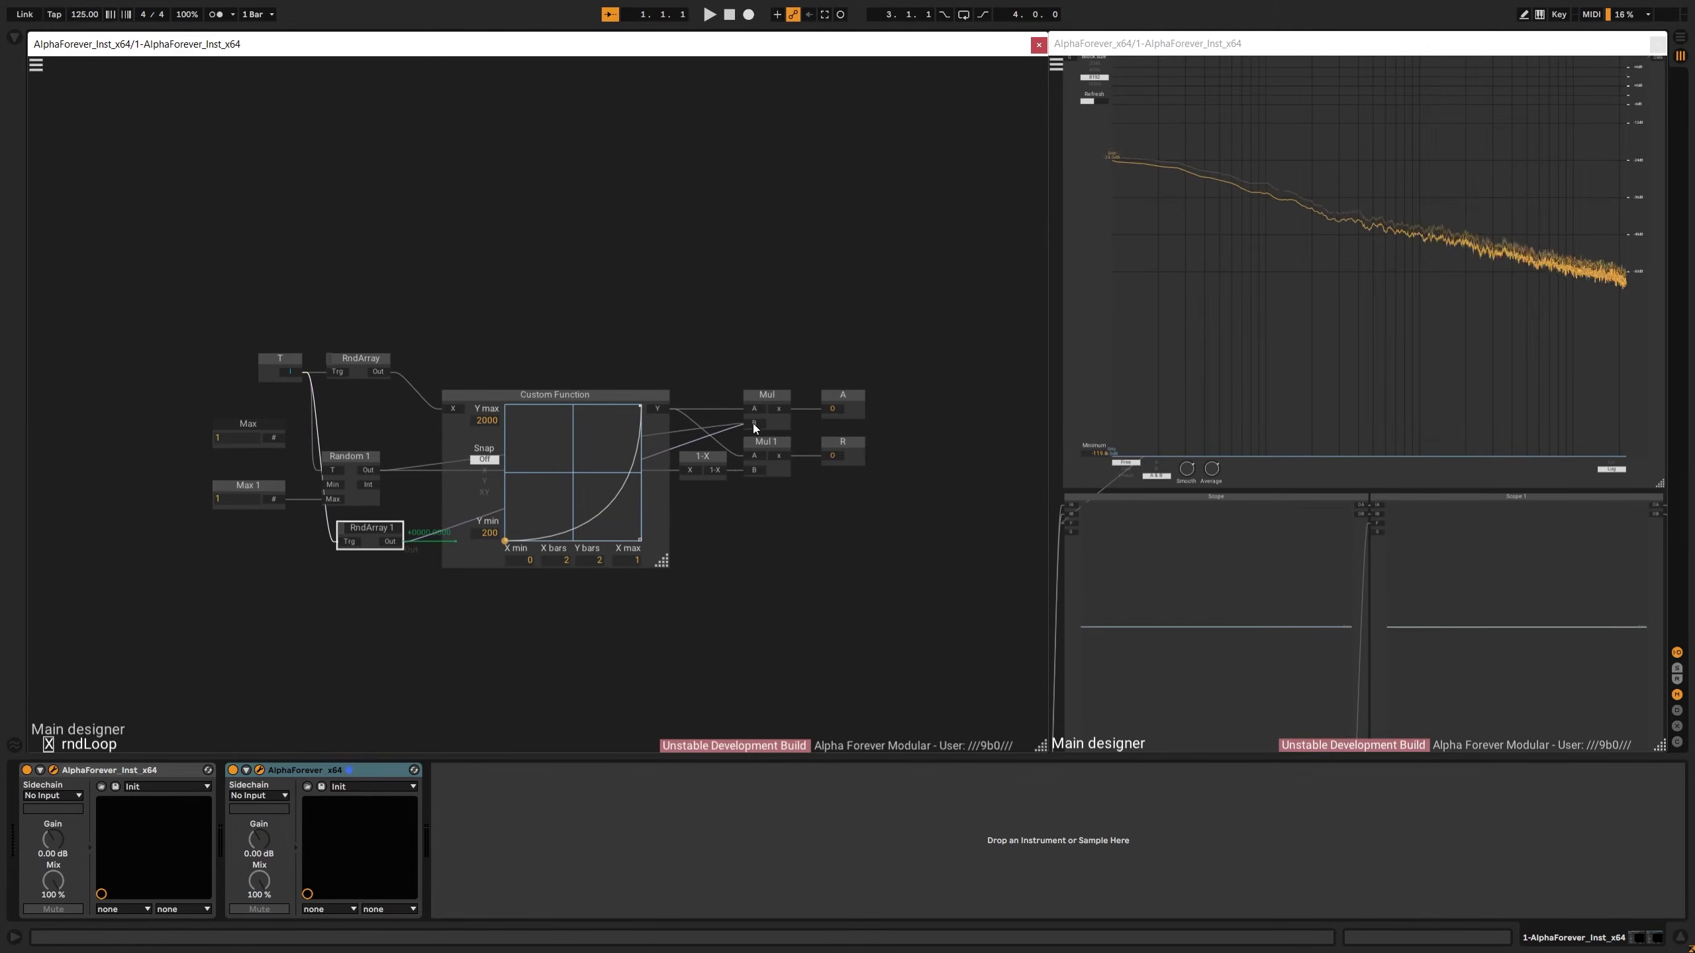
left_click_drag(683, 471, 390, 541)
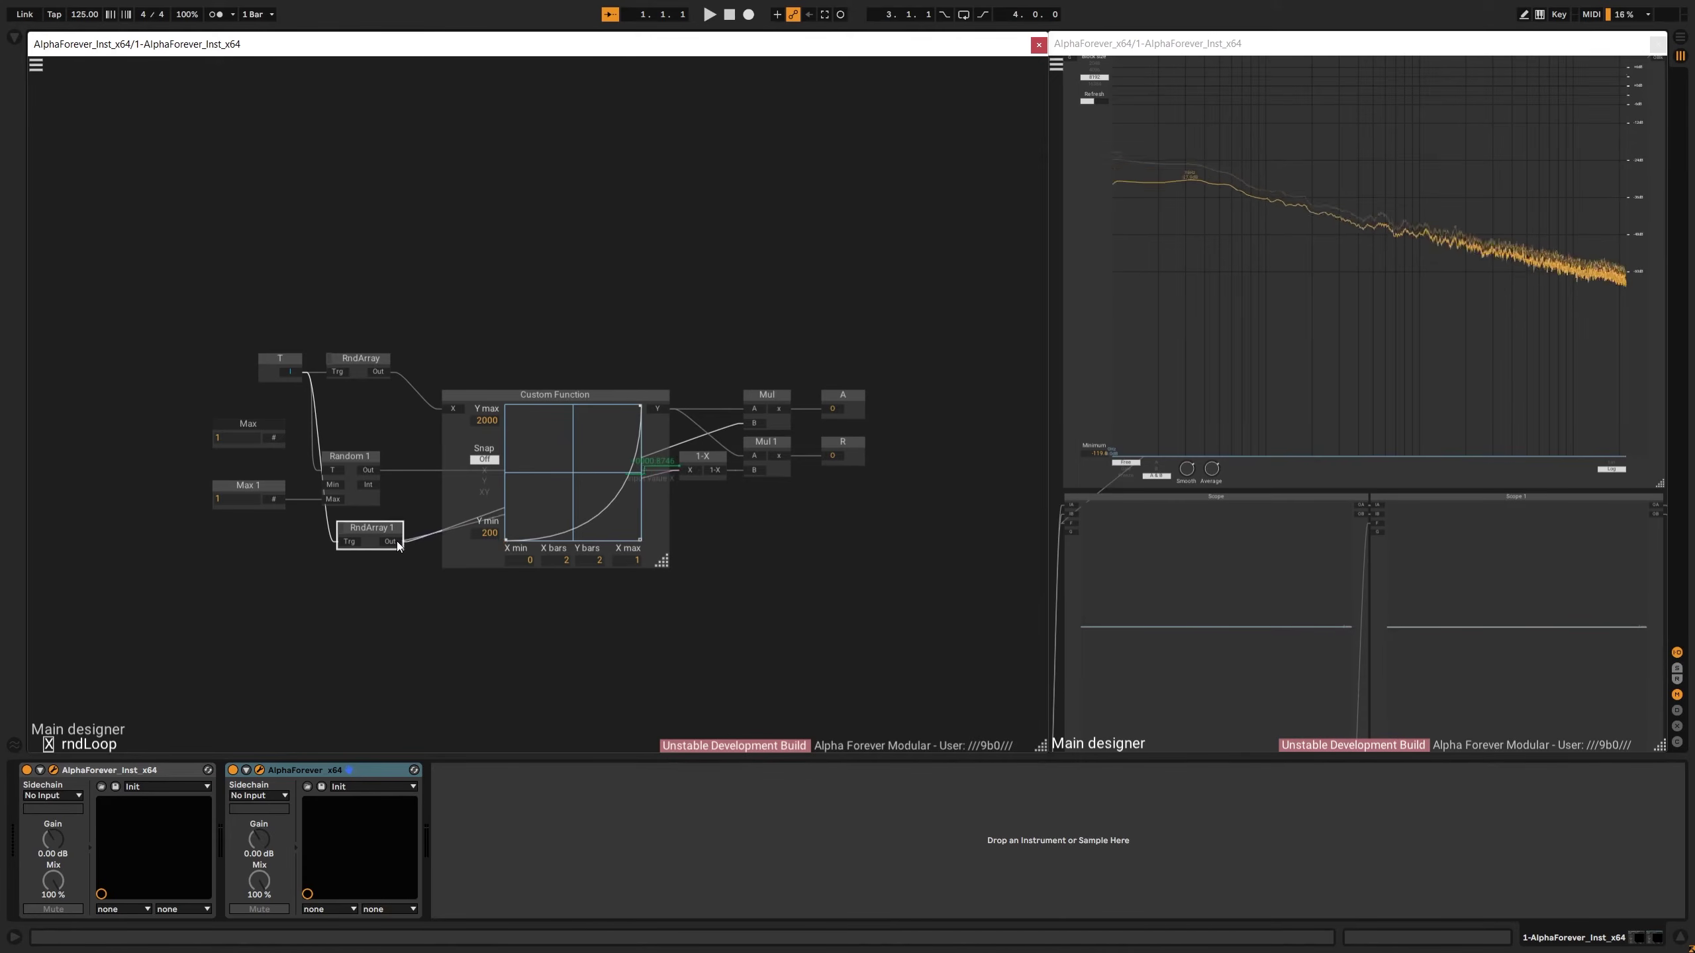
left_click(350, 460)
key("Delete")
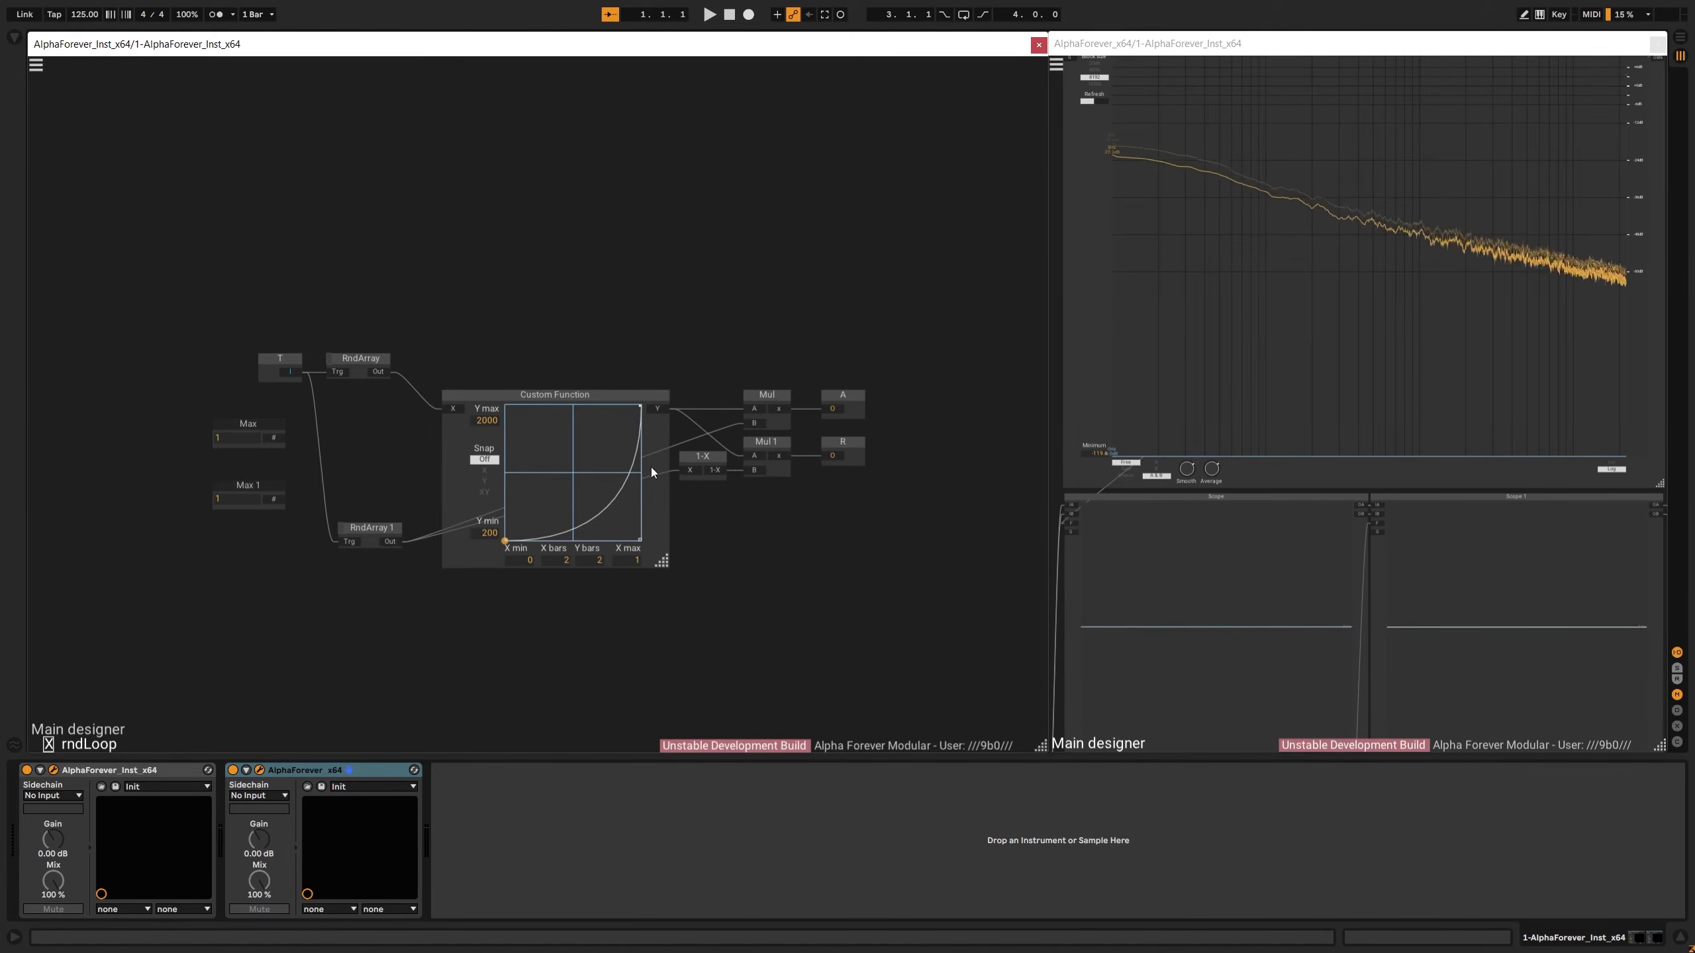
left_click(754, 422)
left_click_drag(393, 543, 397, 472)
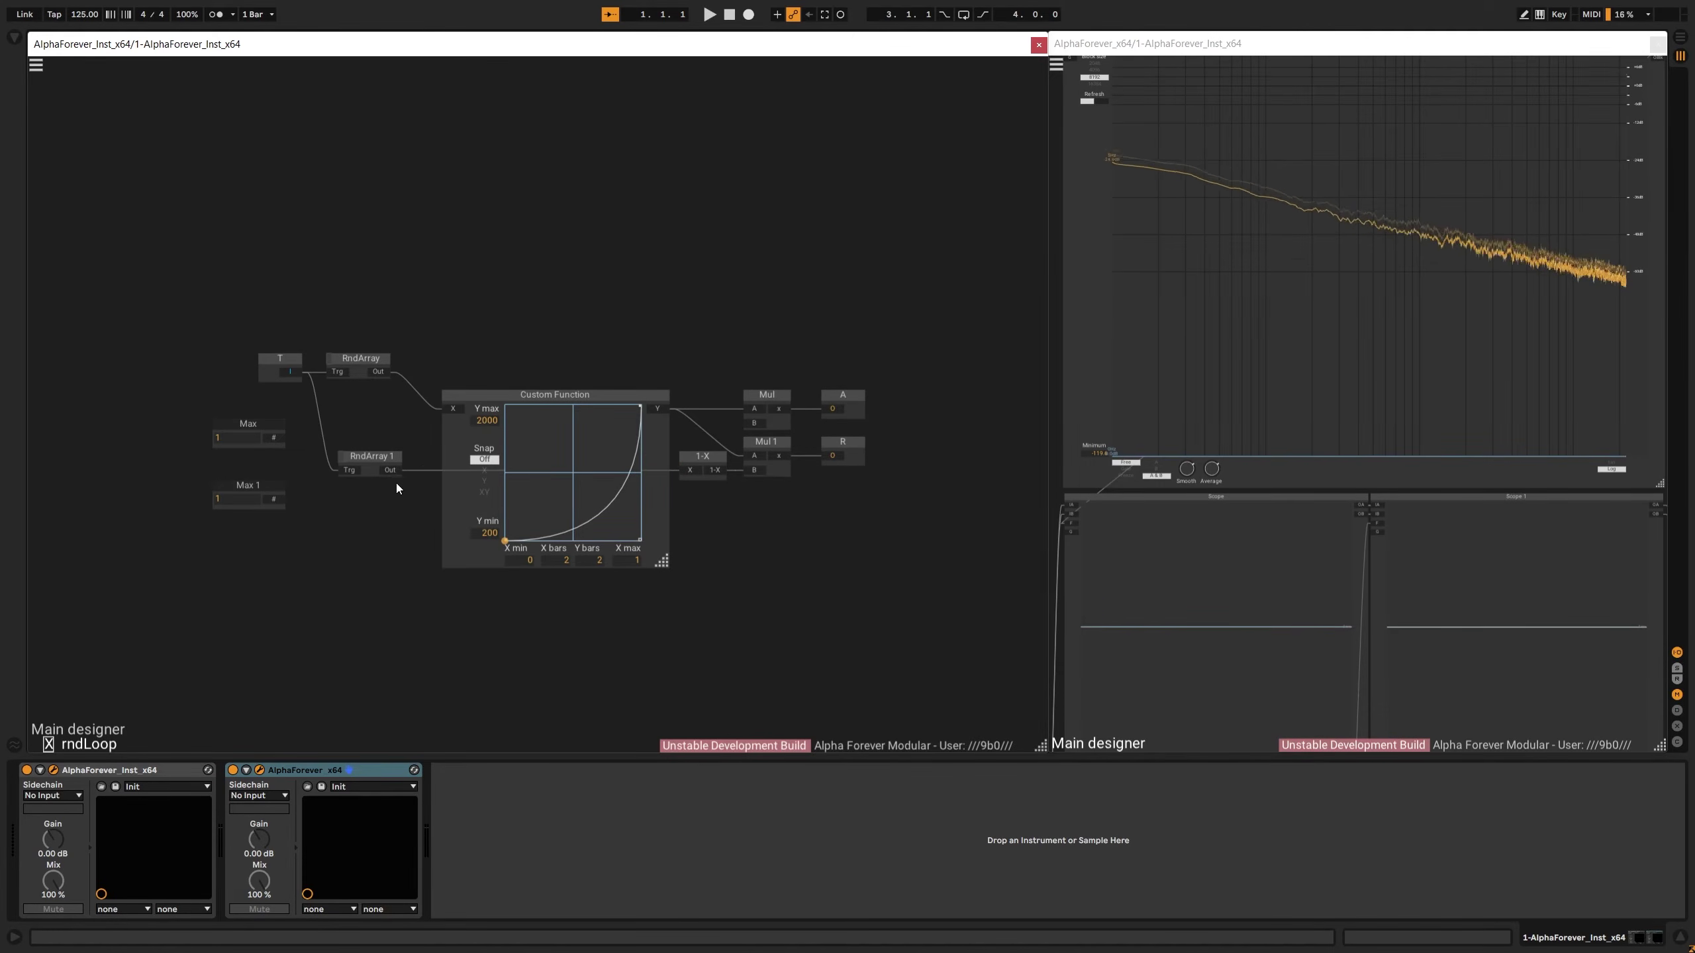
left_click_drag(623, 422, 758, 422)
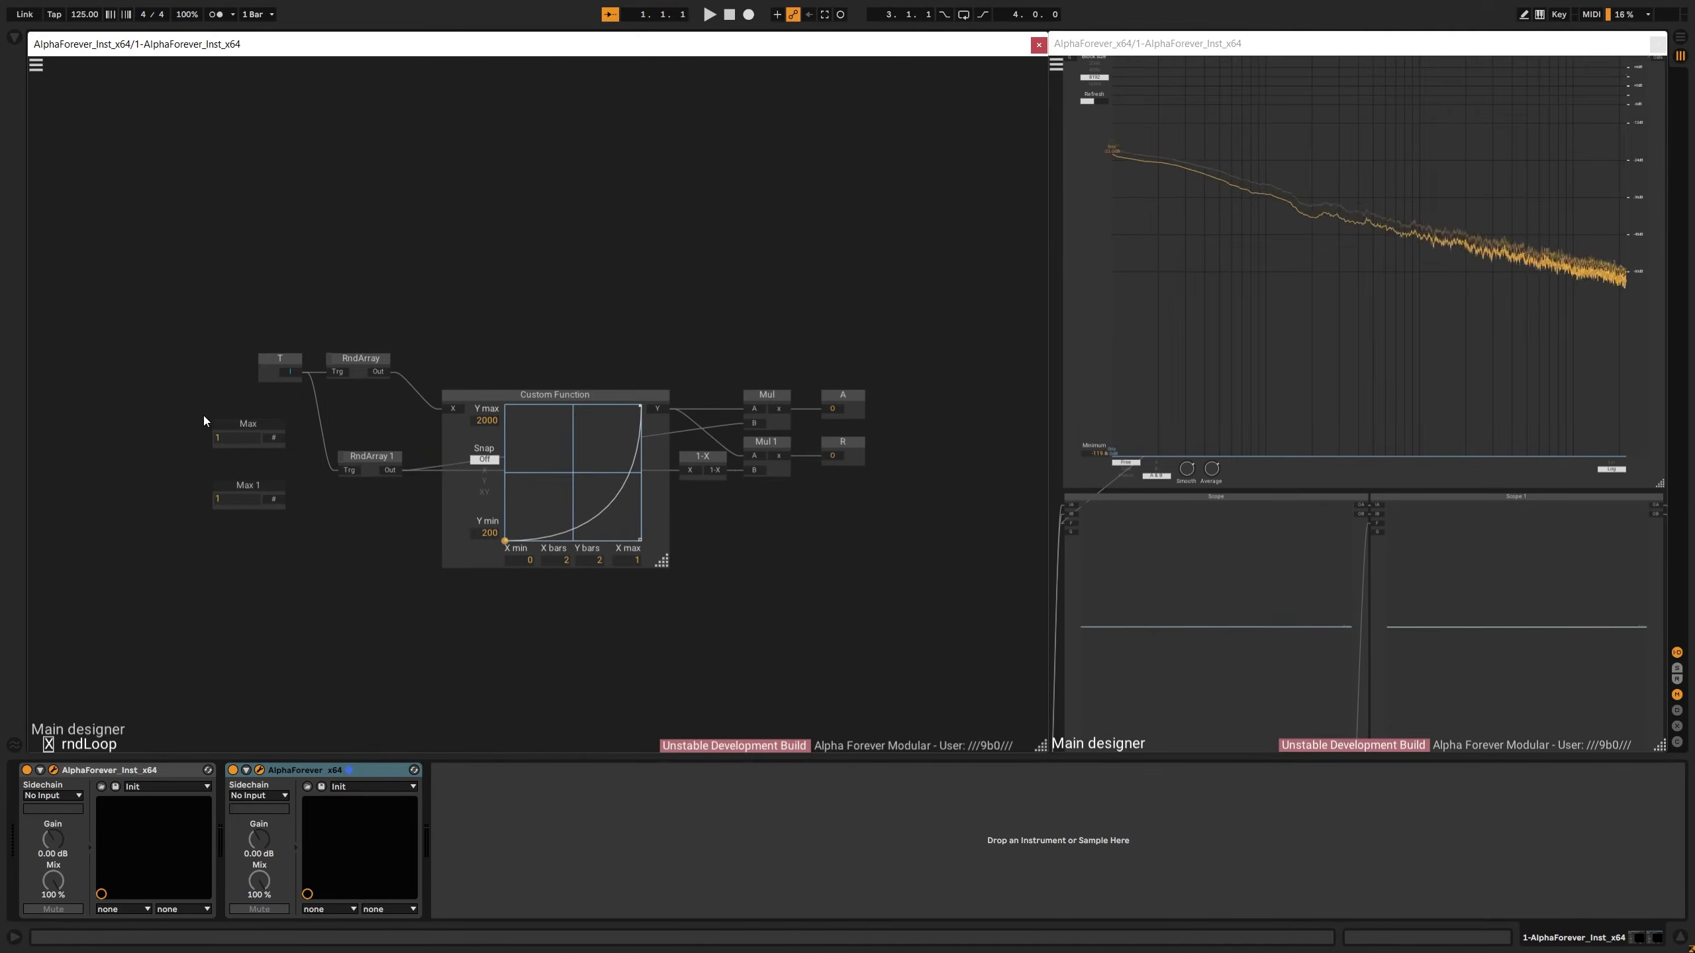
Delete the two unused Max constants and line up T and both RndArray modules with the Custom Function
left_click_drag(174, 396, 276, 507)
key("Delete")
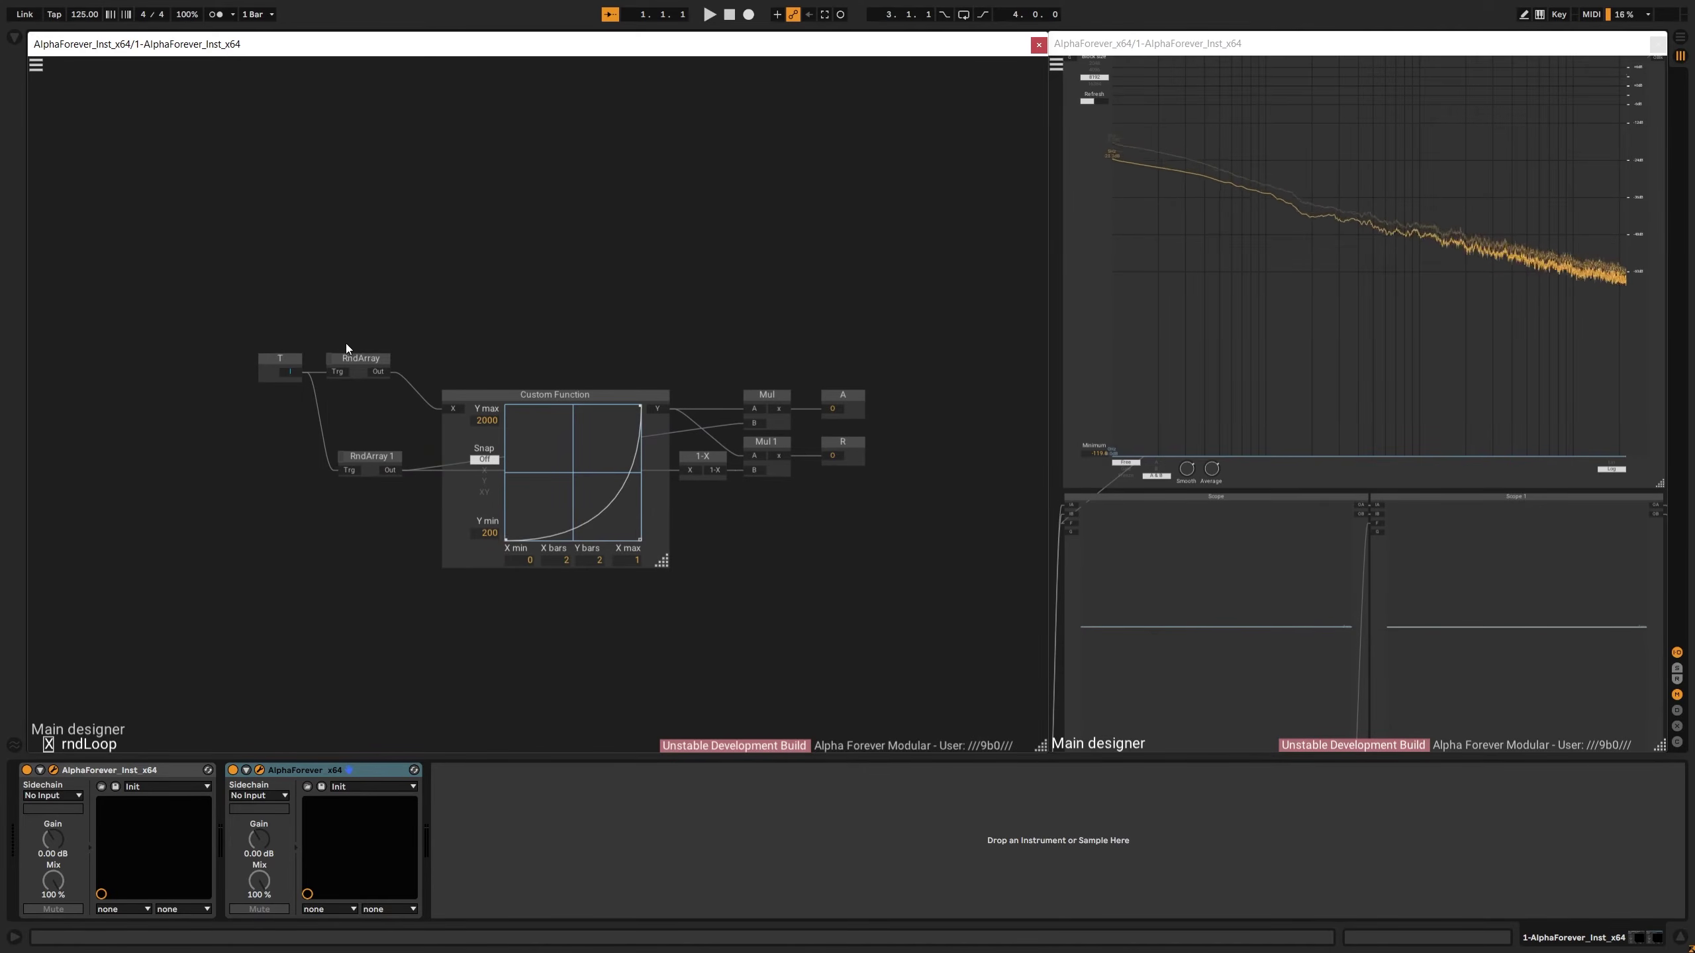
double_click(379, 373)
double_click(290, 374)
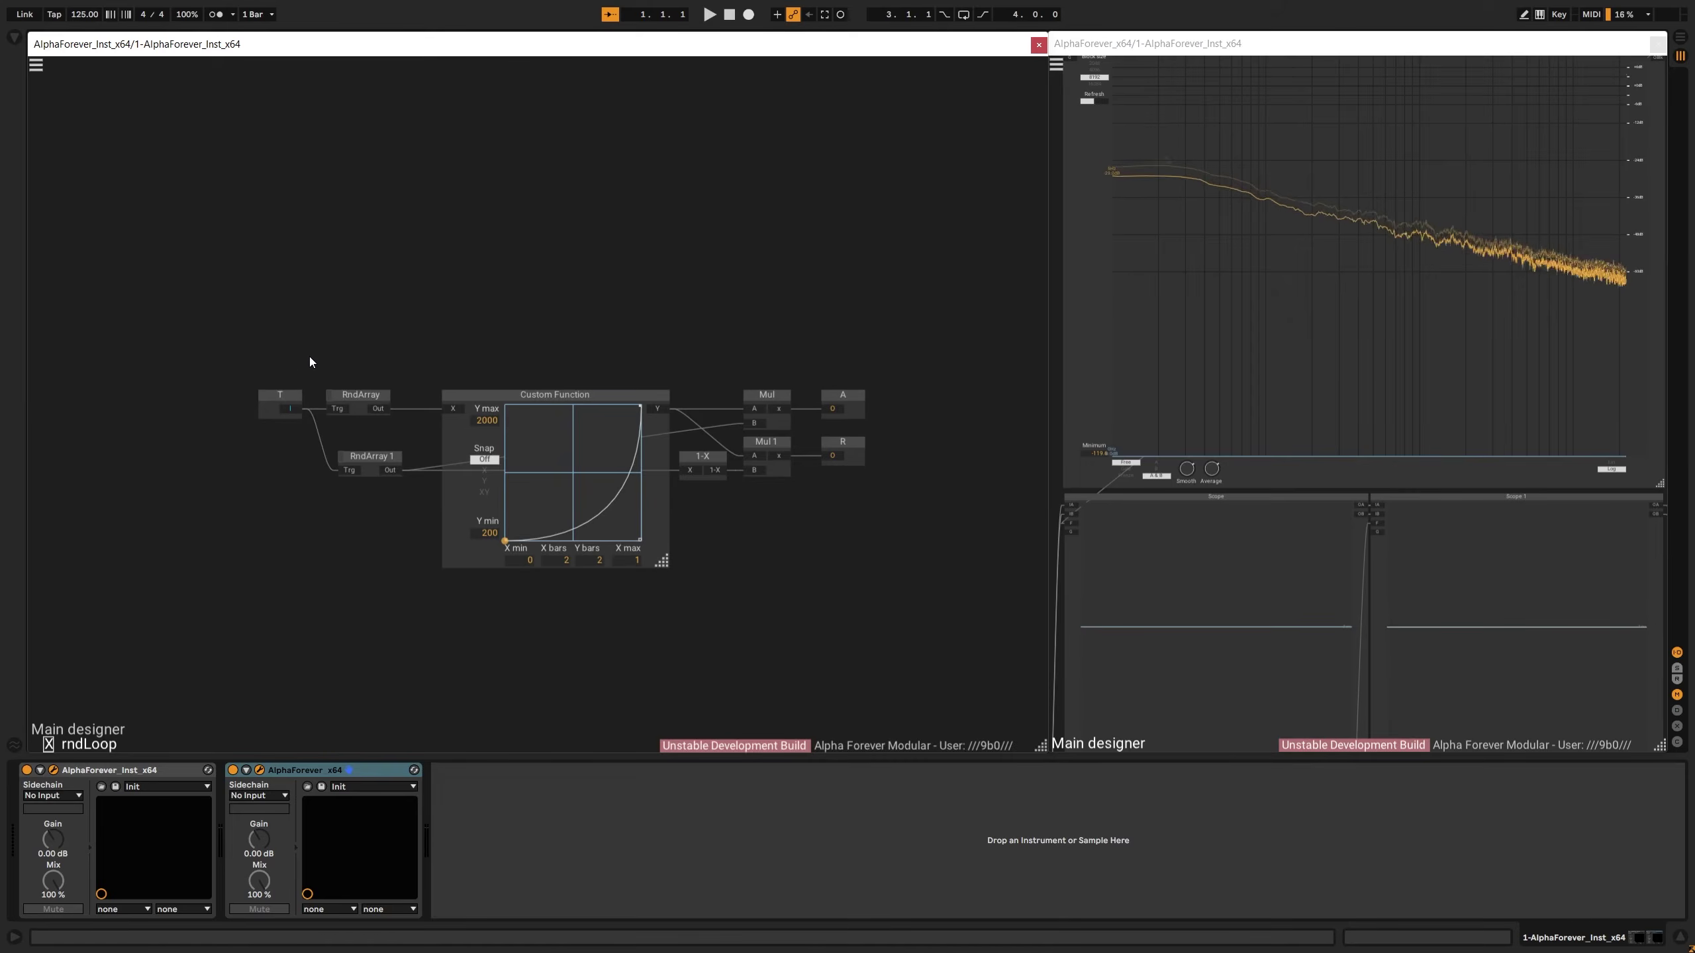
left_click_drag(287, 346, 430, 536)
key("v")
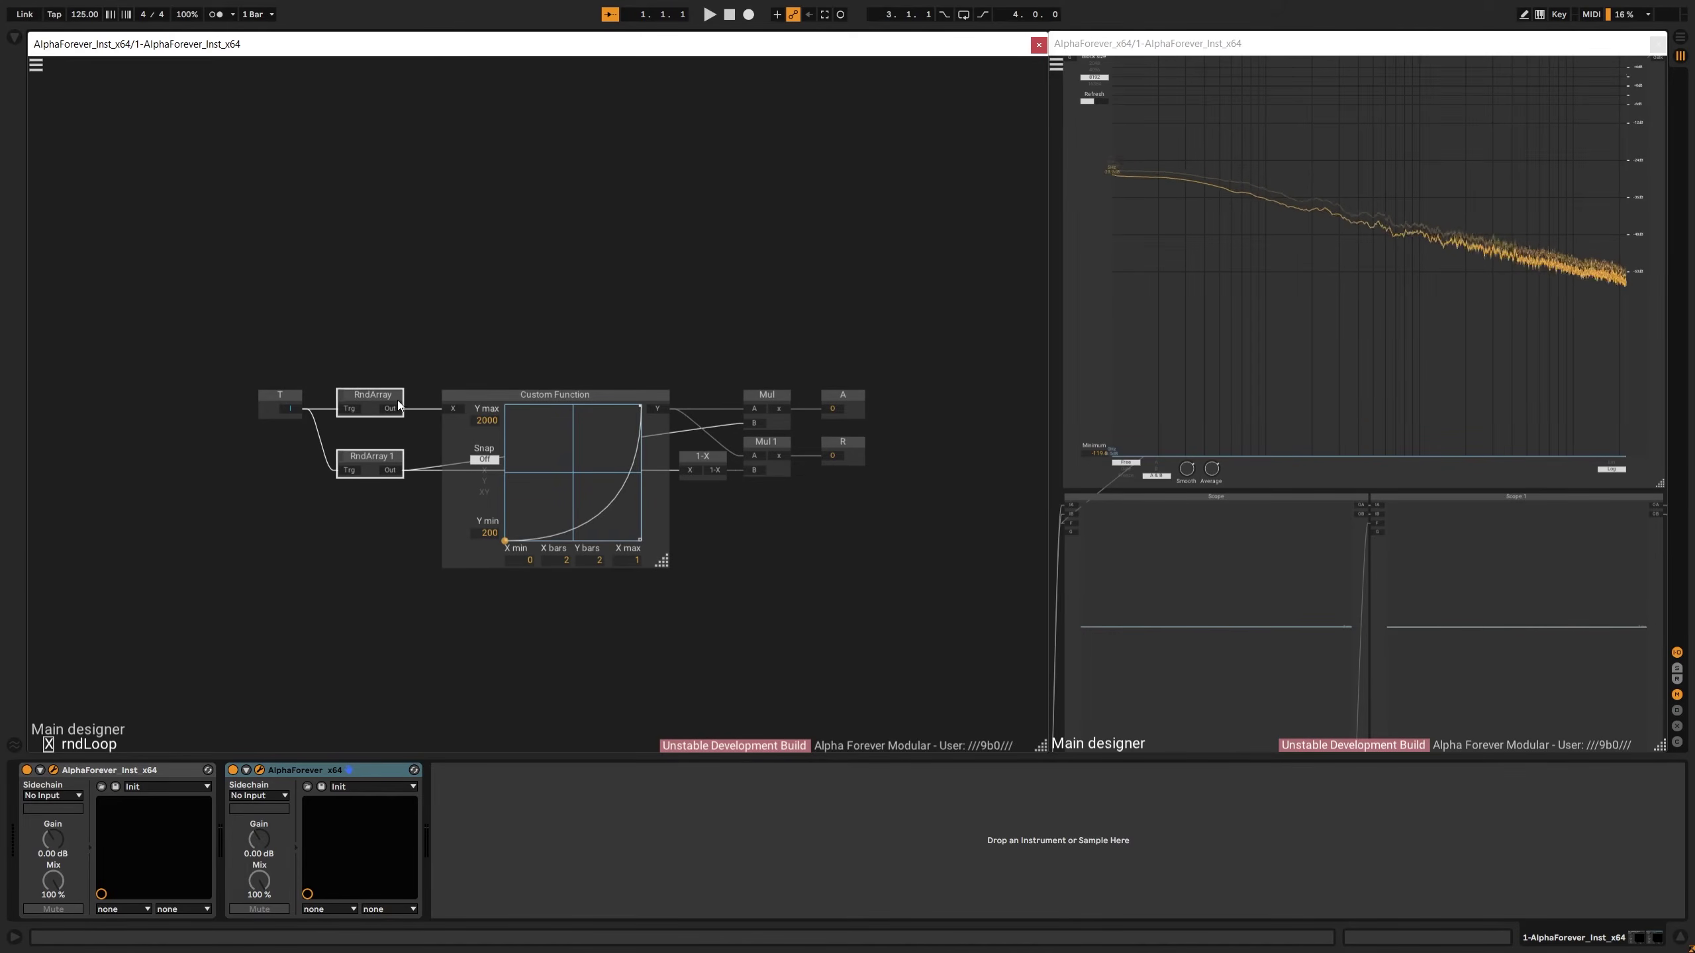
left_click_drag(368, 397, 386, 394)
left_click_drag(280, 396, 307, 397)
left_click(395, 394)
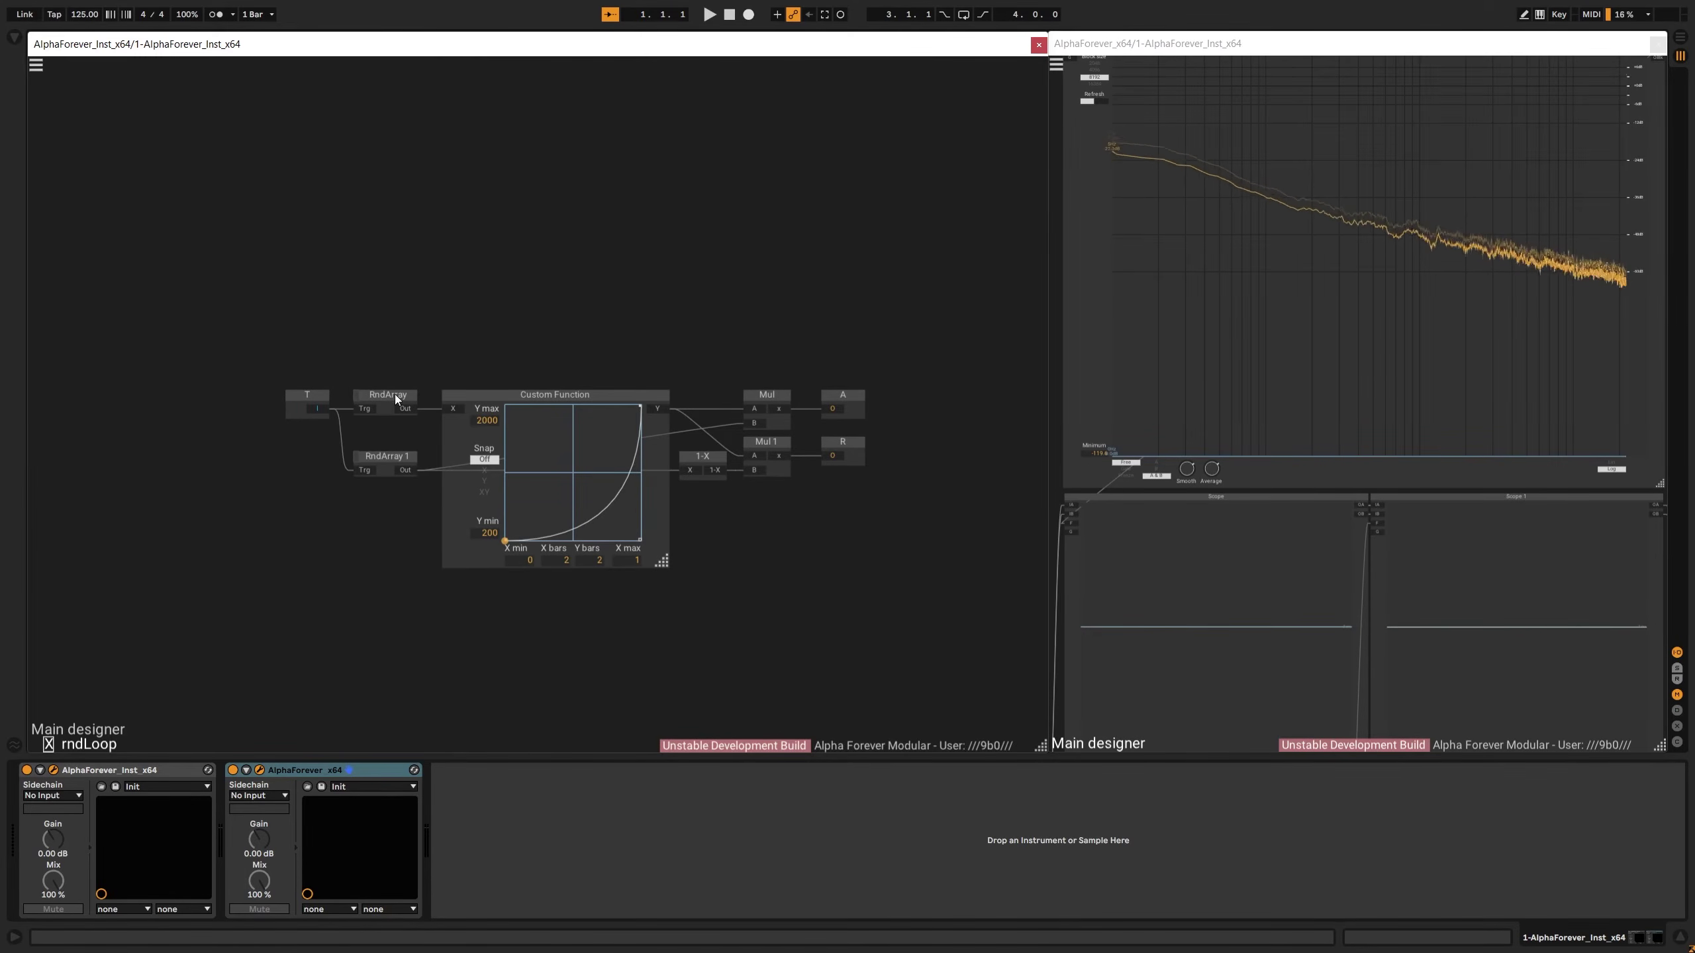
Paste a copy of the updated rndLoop designer into the main designer and delete rndLoop 1
double_click(421, 332)
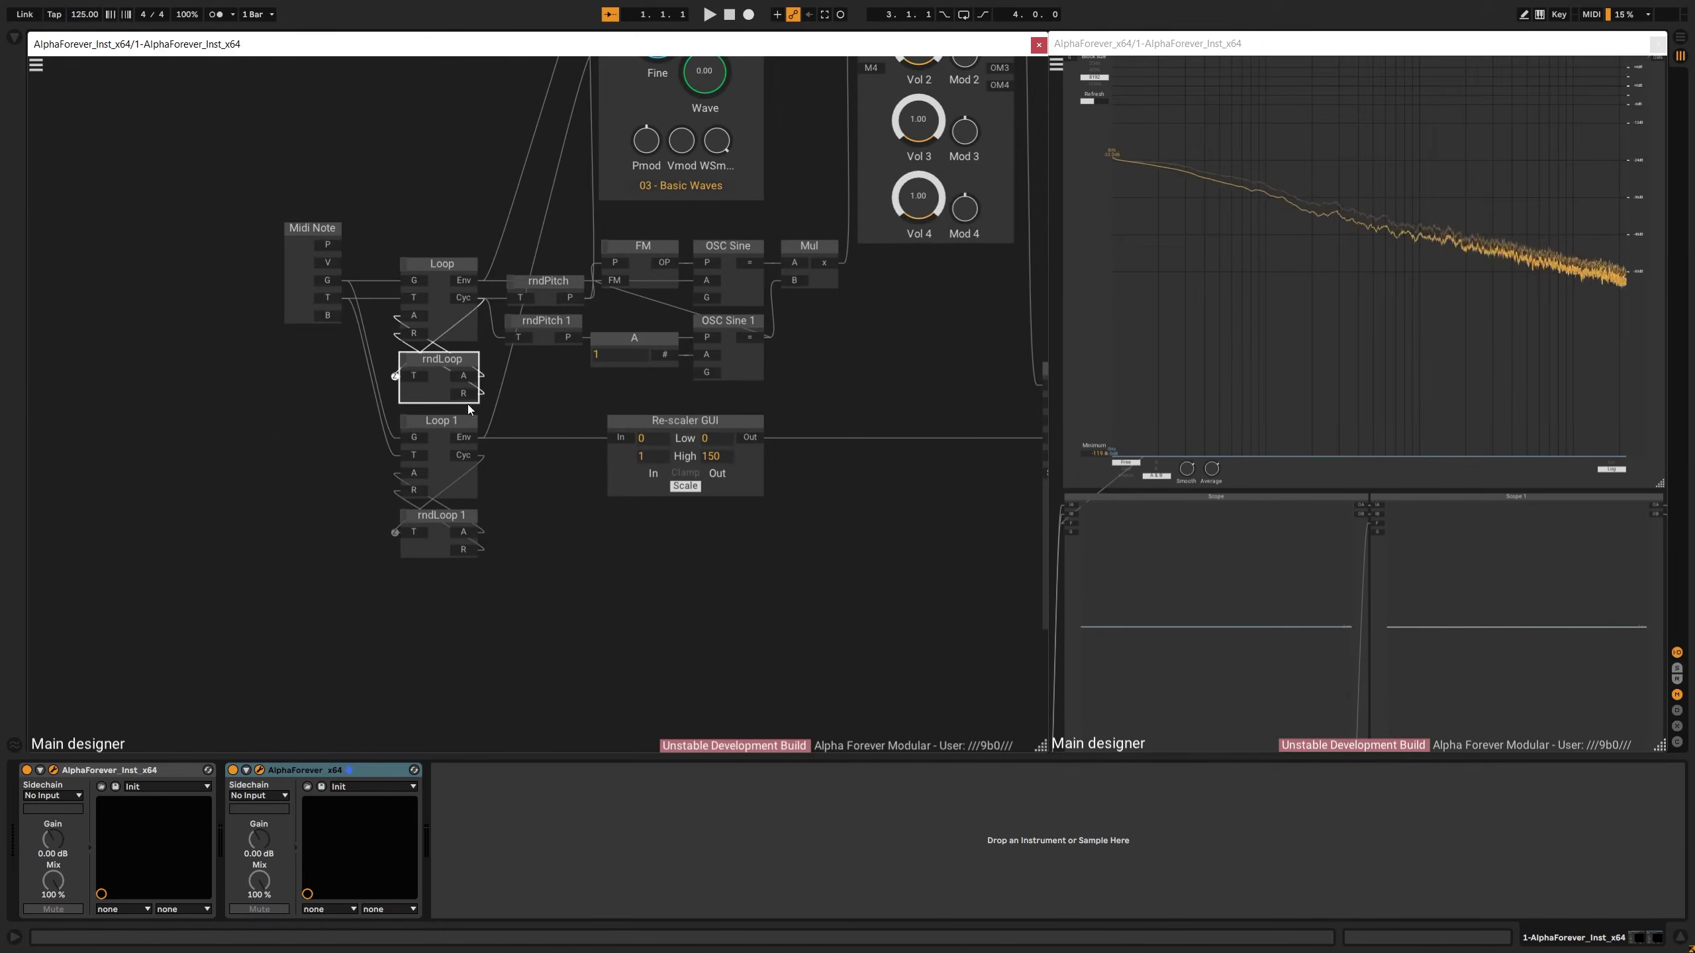
left_click(444, 391)
key("ctrl+v")
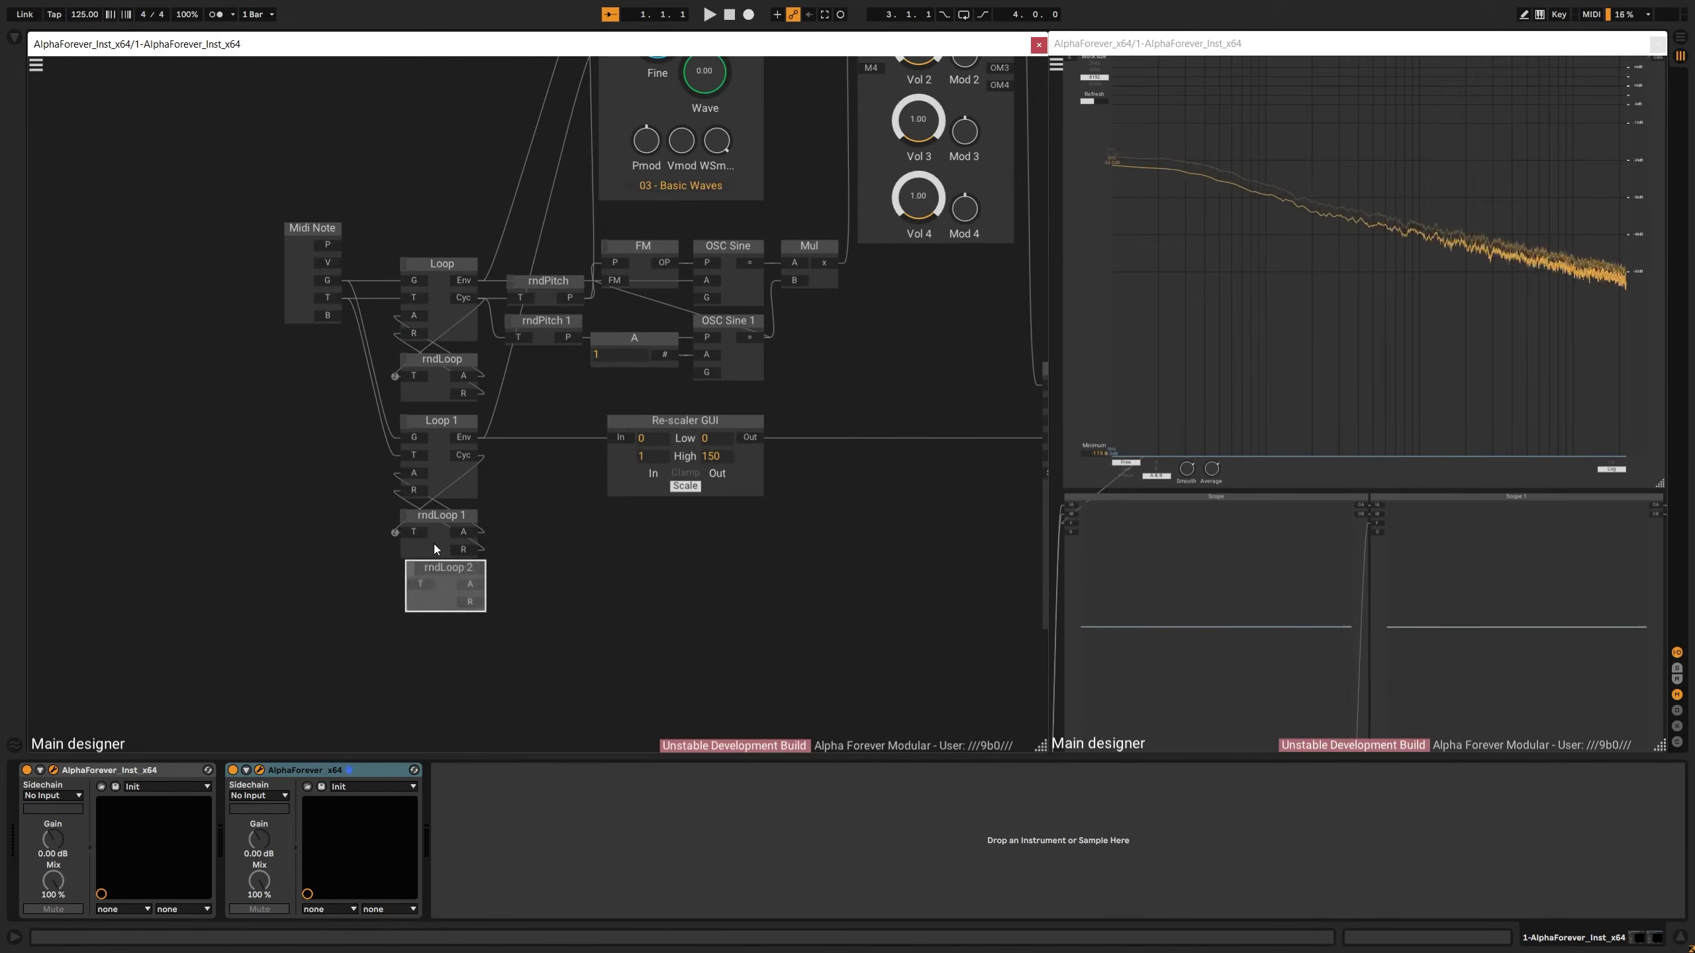
left_click(435, 544)
key("Delete")
Wire Loop 1's Cyc to the new rndLoop copy's T input, and its A and R outputs to Loop 1's A and R
left_click_drag(470, 457, 408, 476)
left_click(524, 523)
left_click_drag(465, 545, 413, 490)
left_click_drag(509, 503, 418, 589)
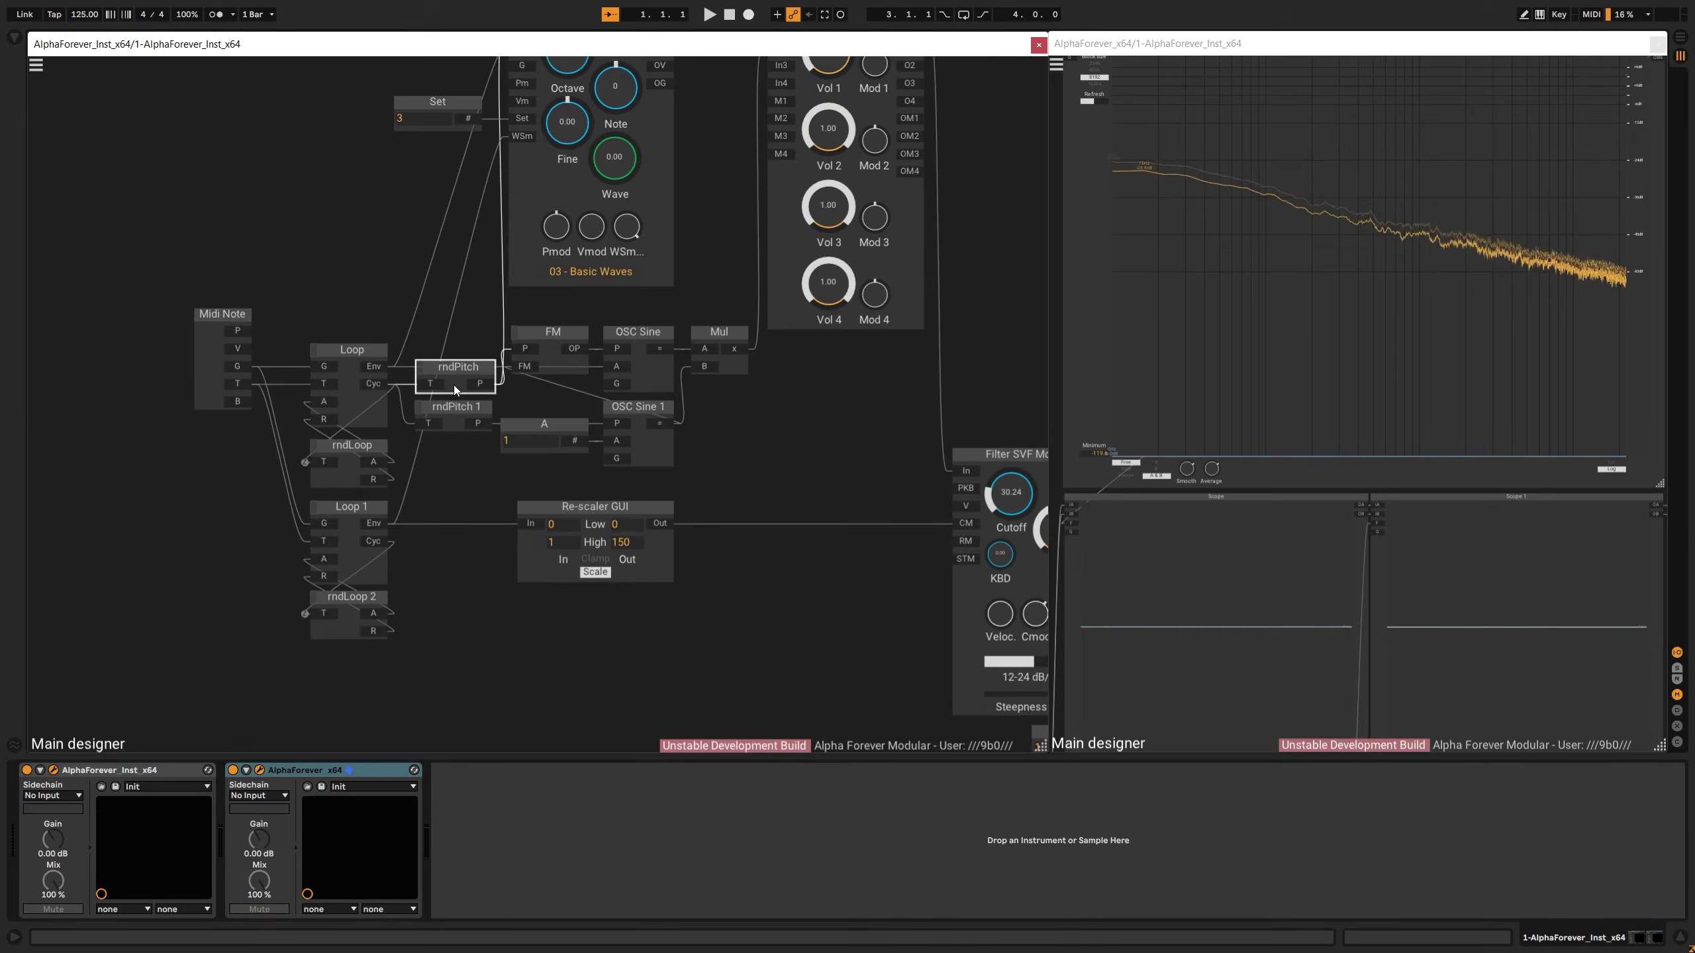
left_click(348, 618)
scroll(343, 633, "up", 2)
double_click(341, 633)
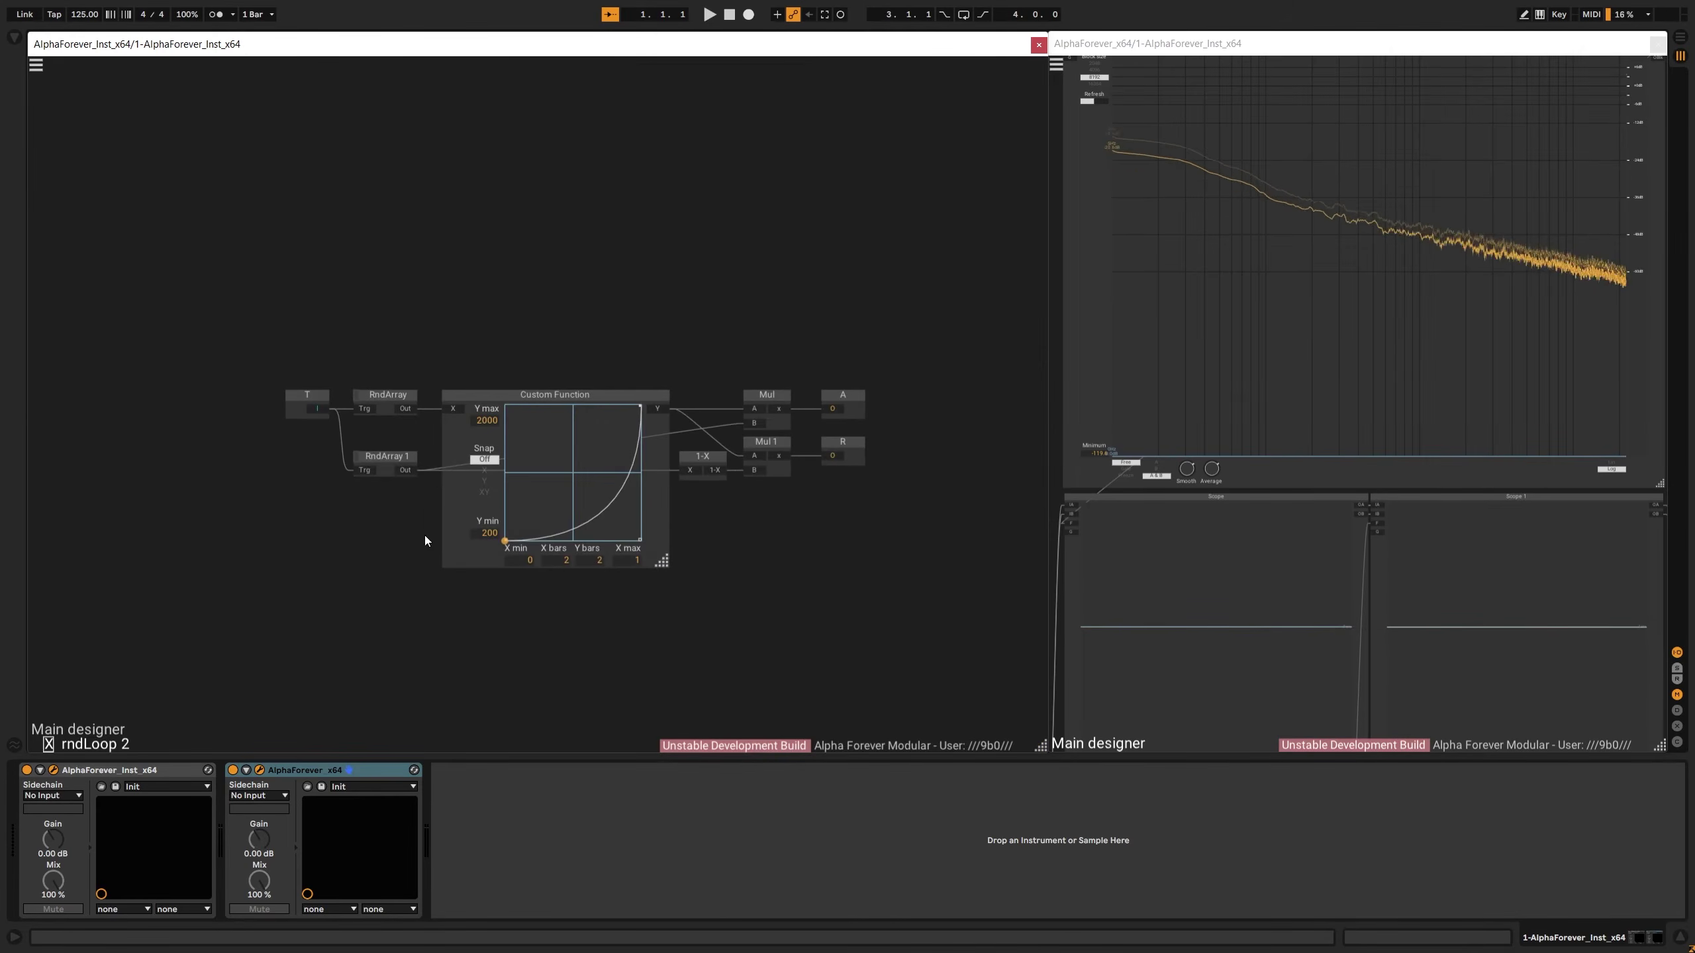
double_click(469, 317)
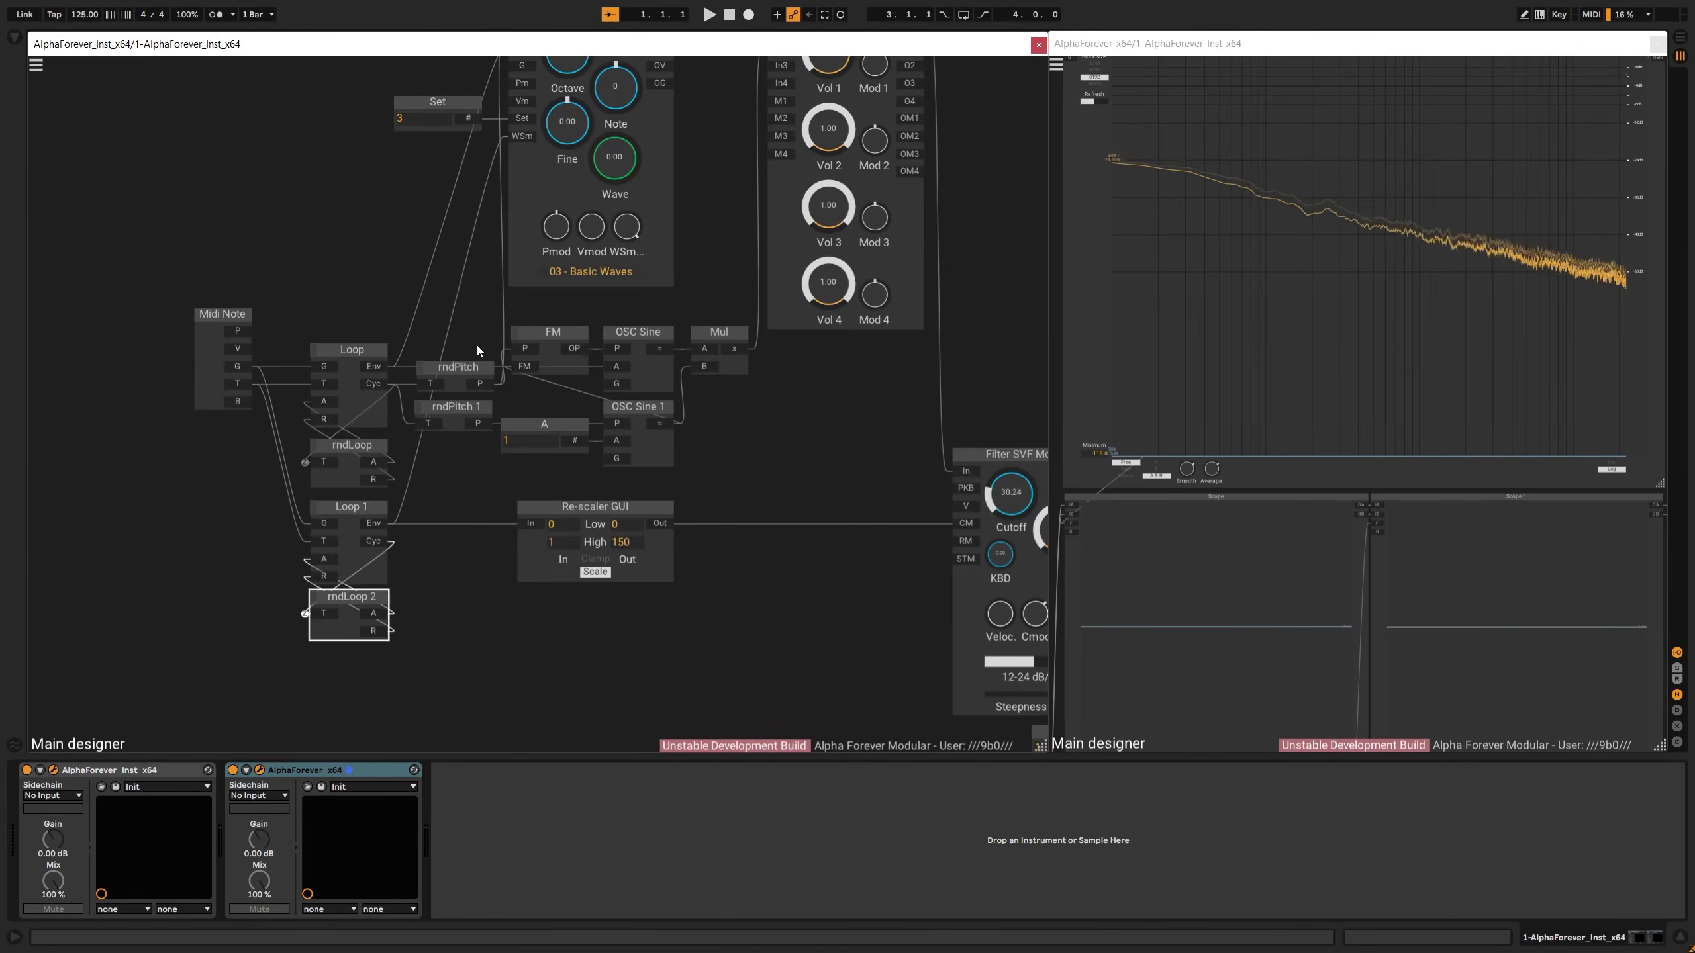
Paste a copy of RndArray into the rndPitch designer and add a Re-scaler module beside it
double_click(452, 382)
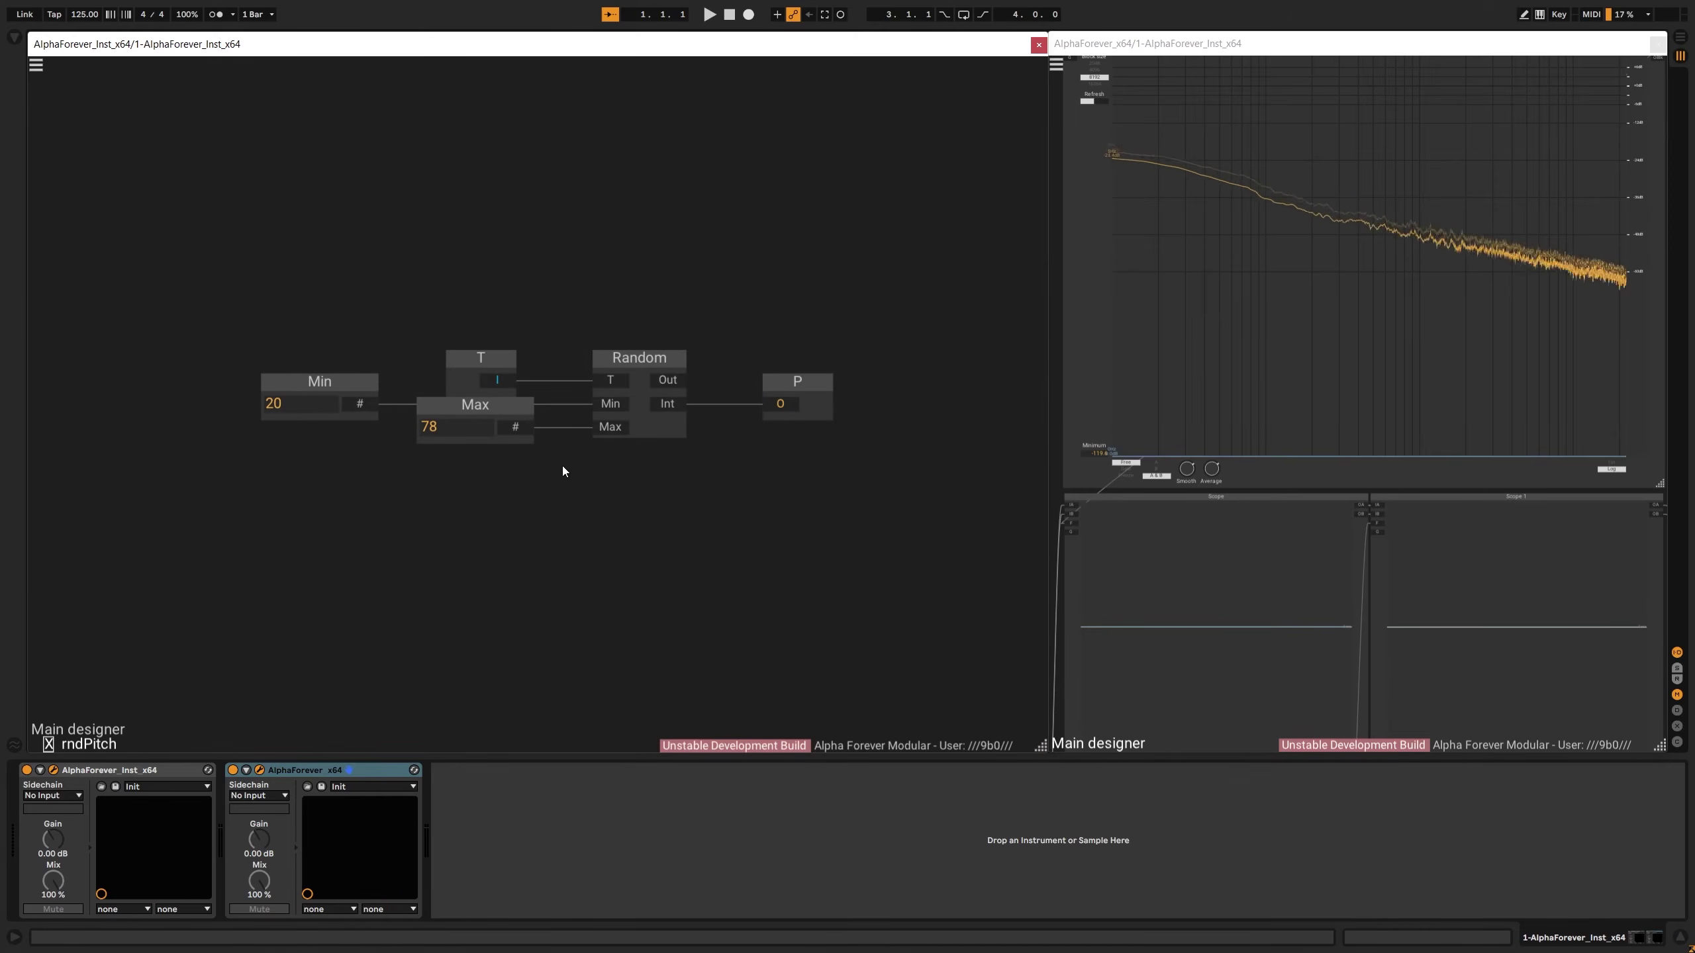
key("ctrl+v")
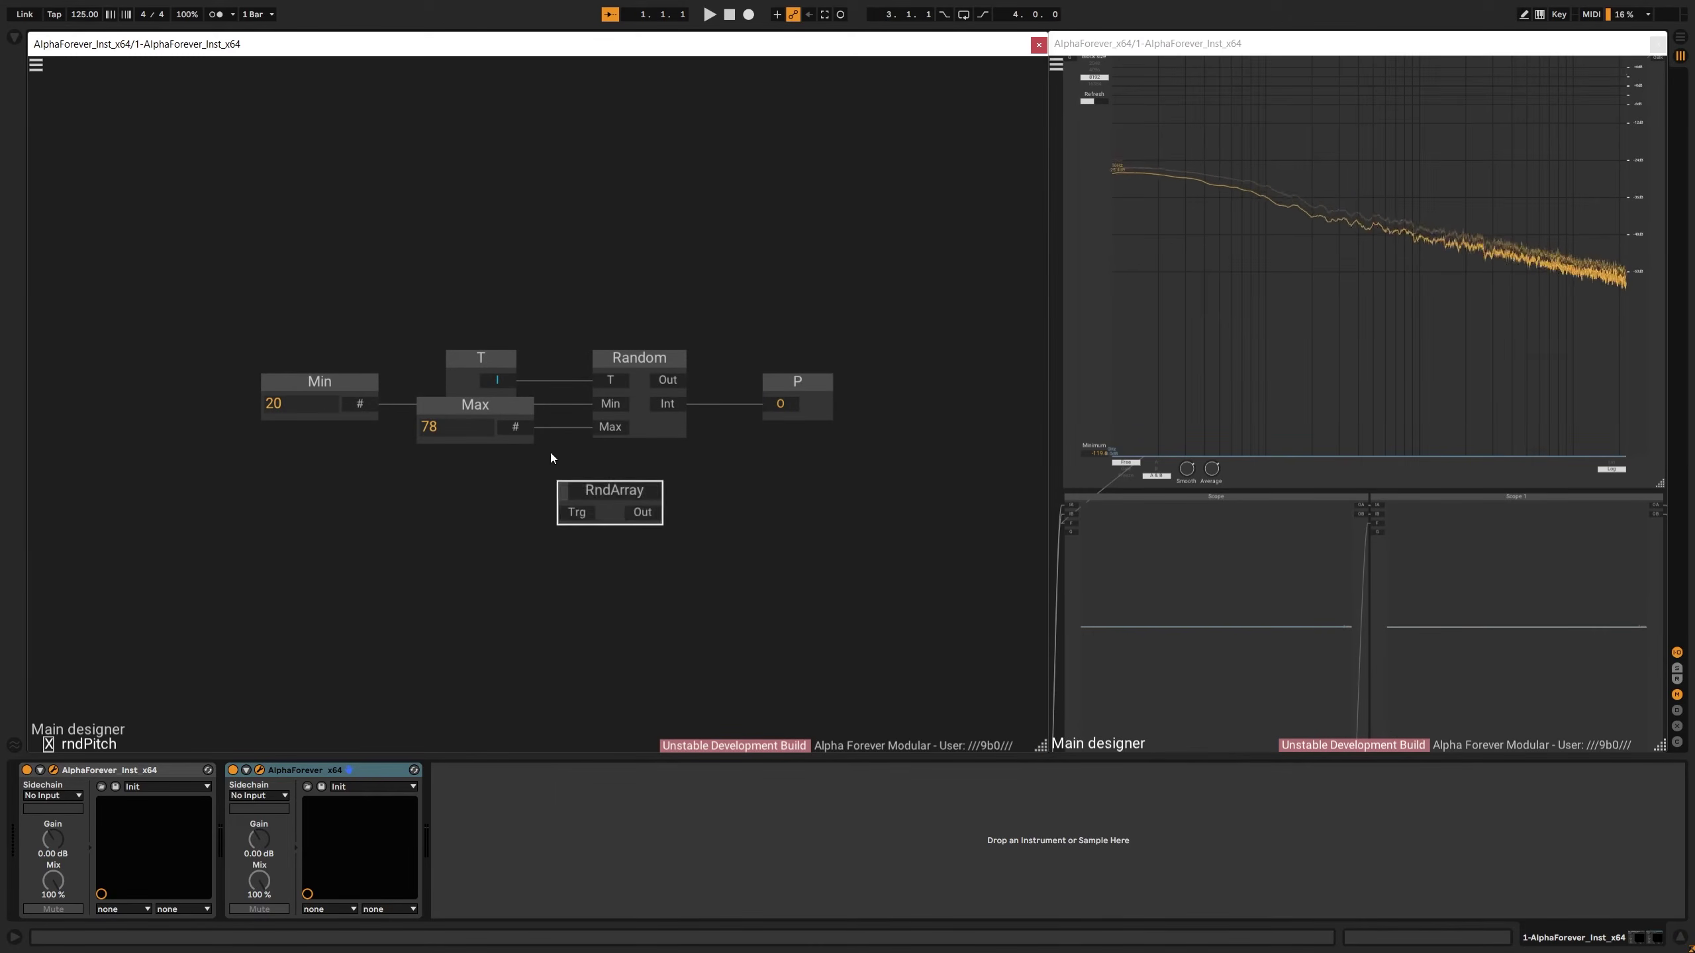
left_click_drag(602, 493, 448, 498)
left_click(623, 498)
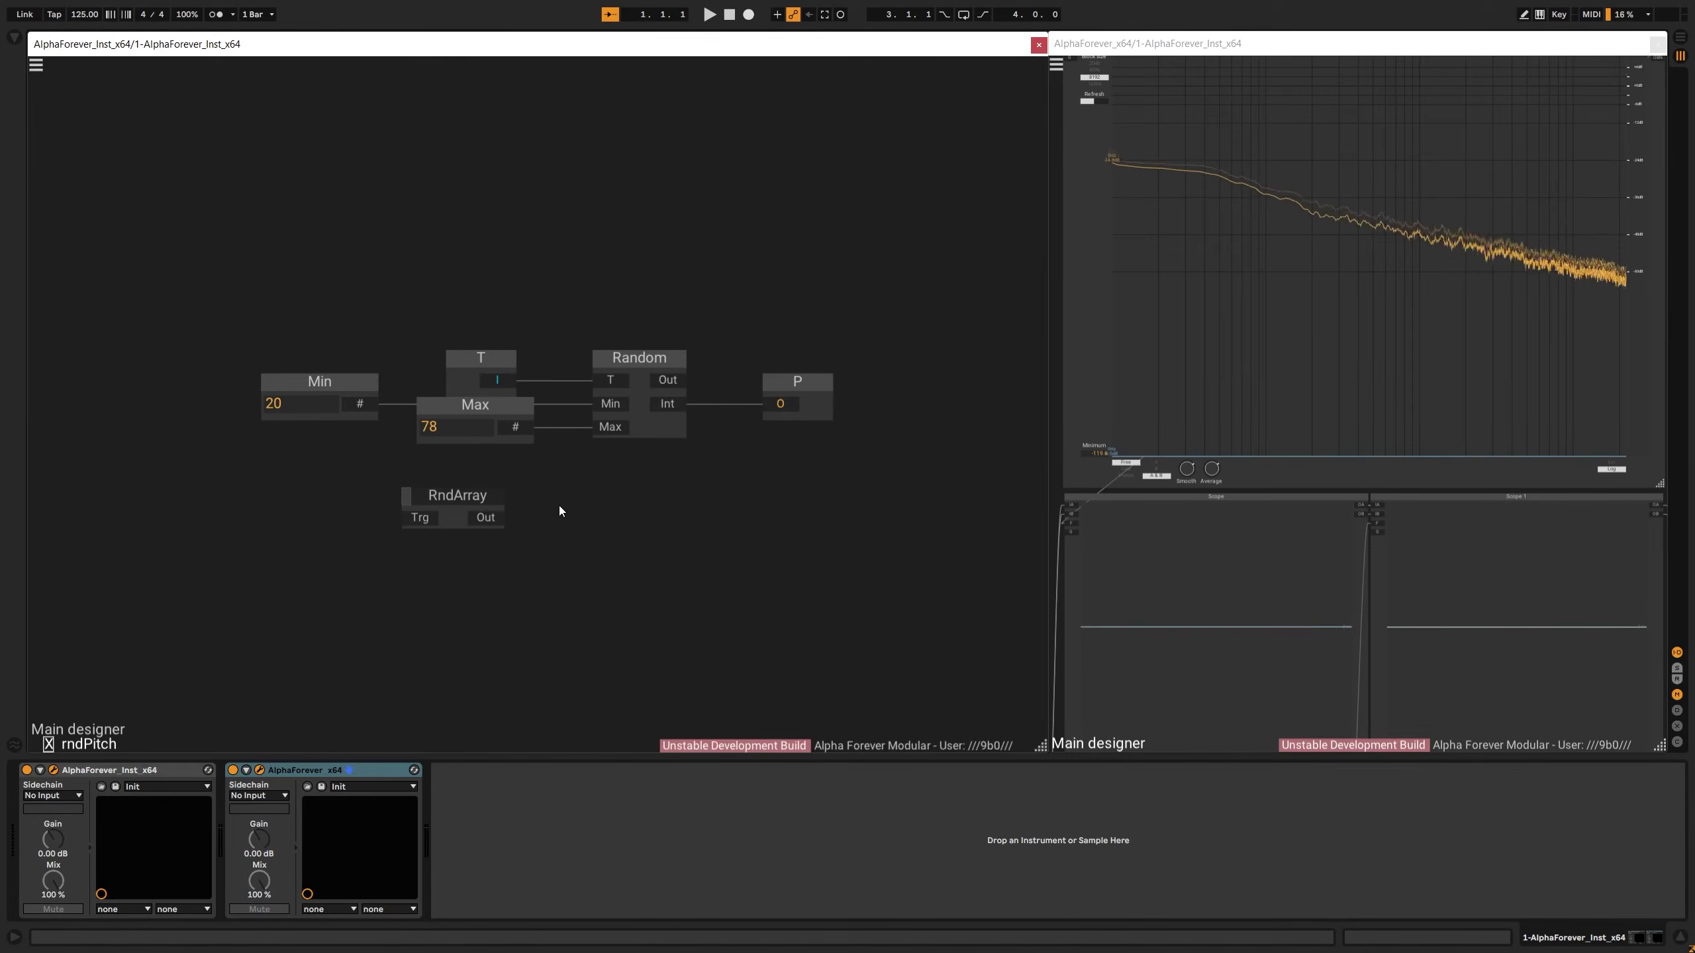
right_click(584, 507)
type("resc")
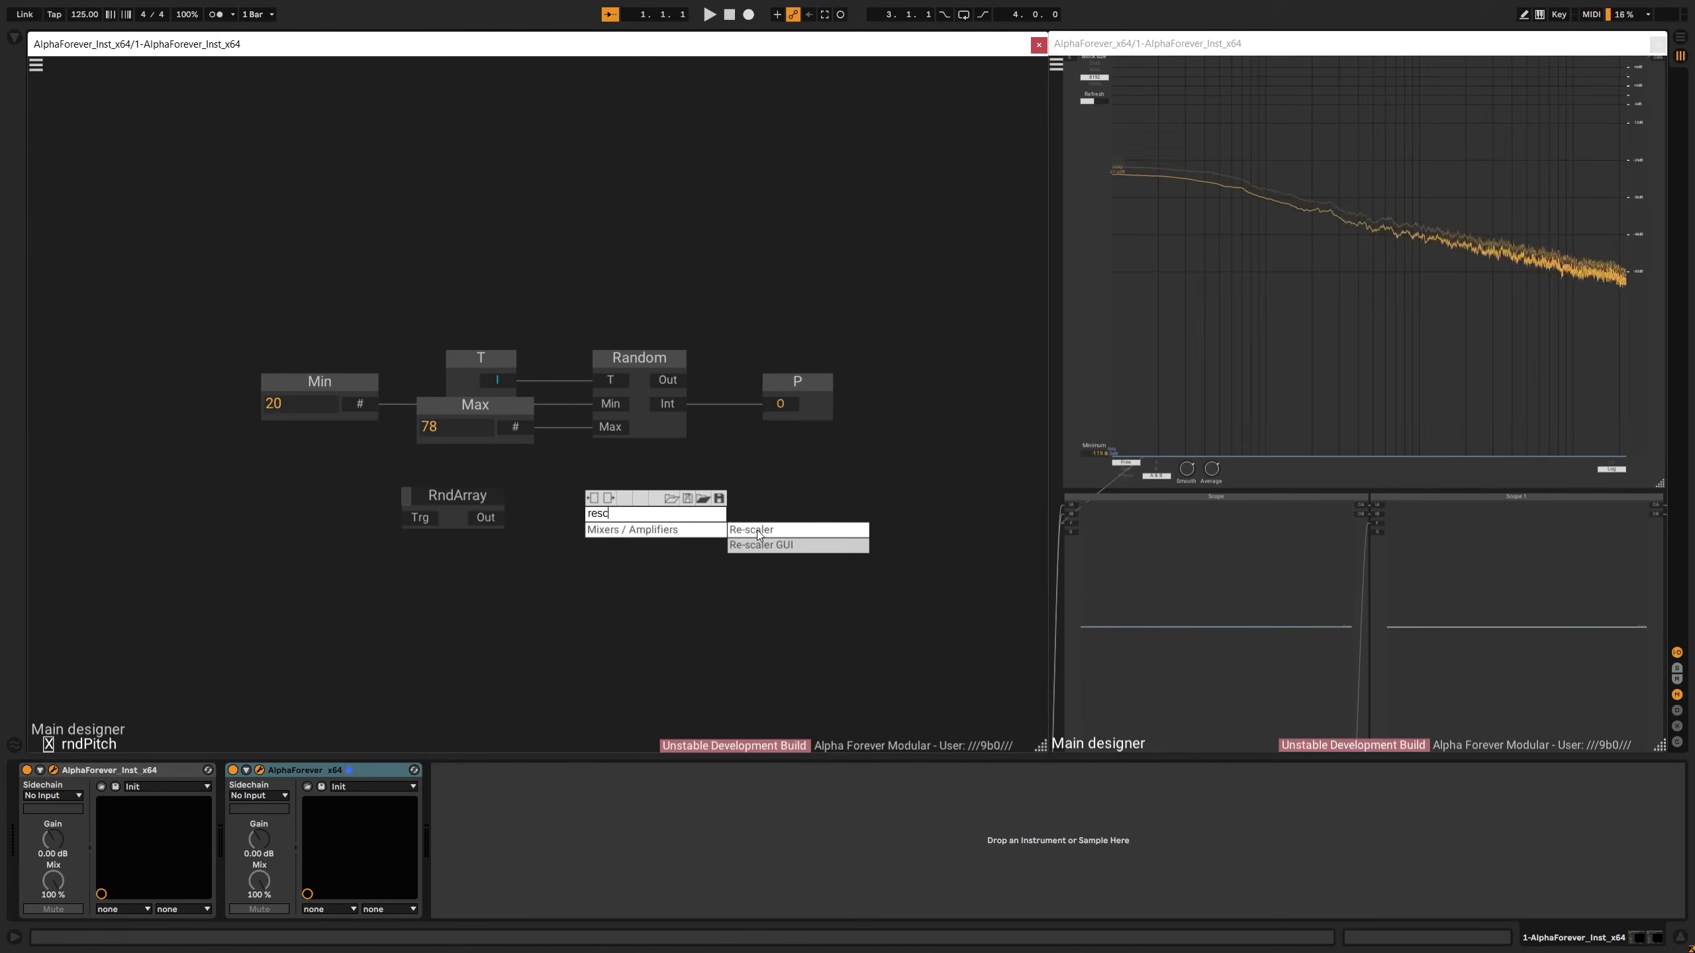
left_click(757, 530)
left_click_drag(472, 498, 412, 598)
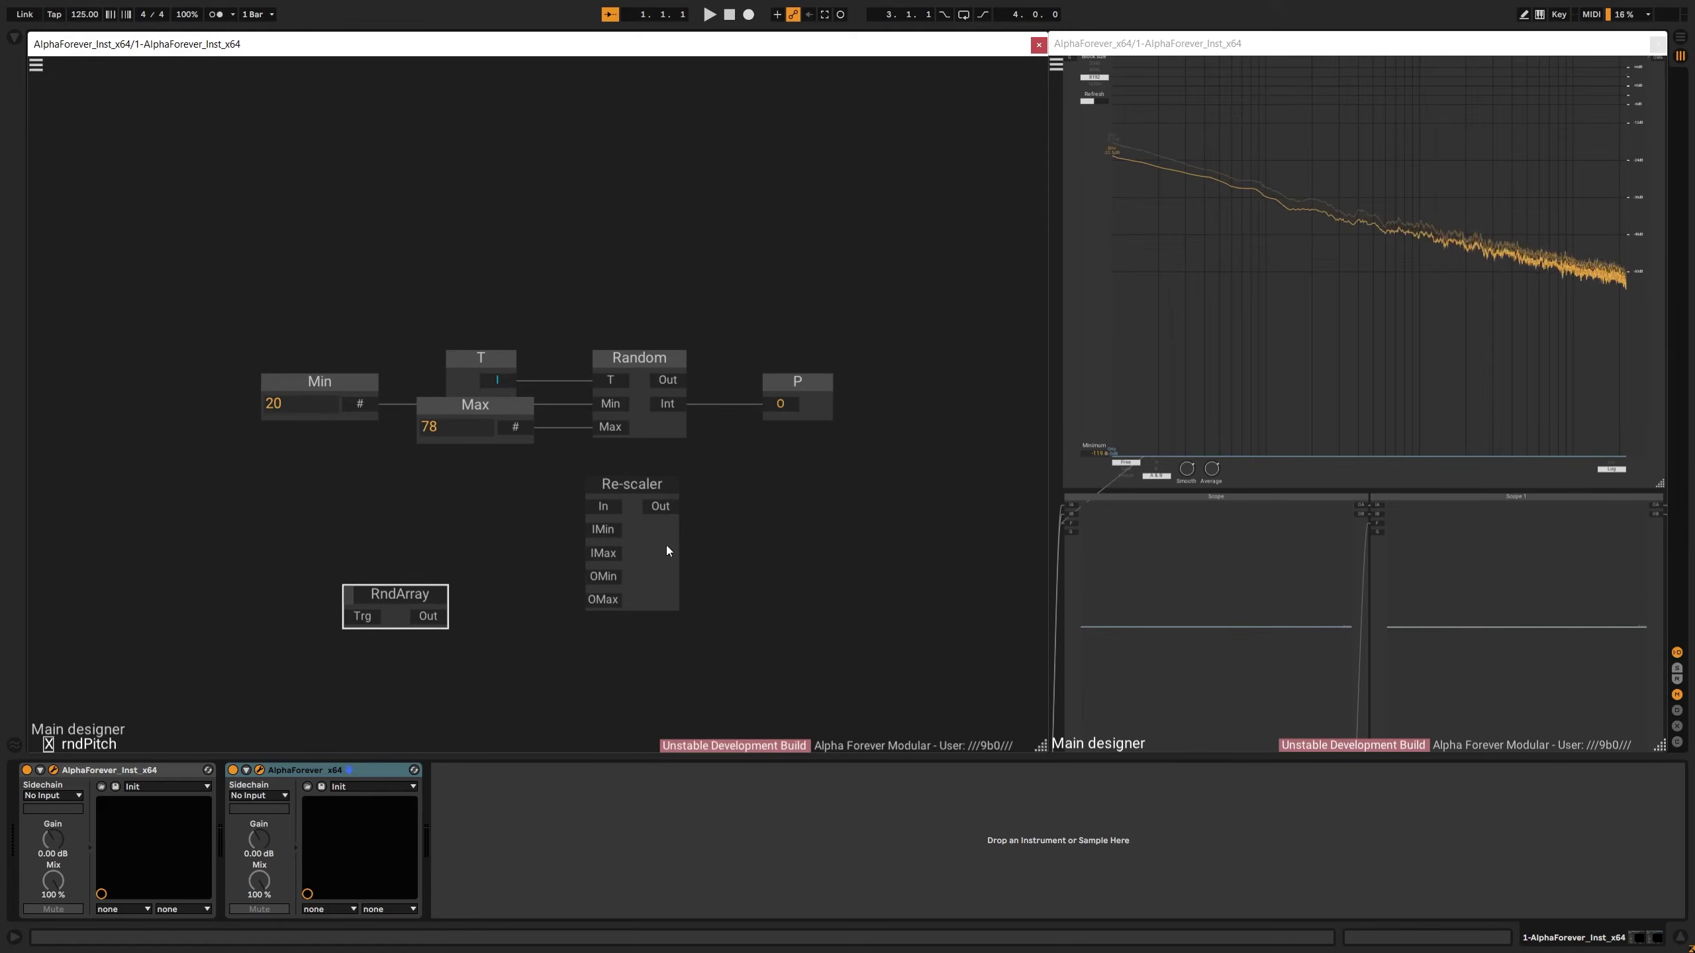
Add a constant of 1 to the Re-scaler's IMax and connect Min to OMin and Max to OMax
double_click(603, 553)
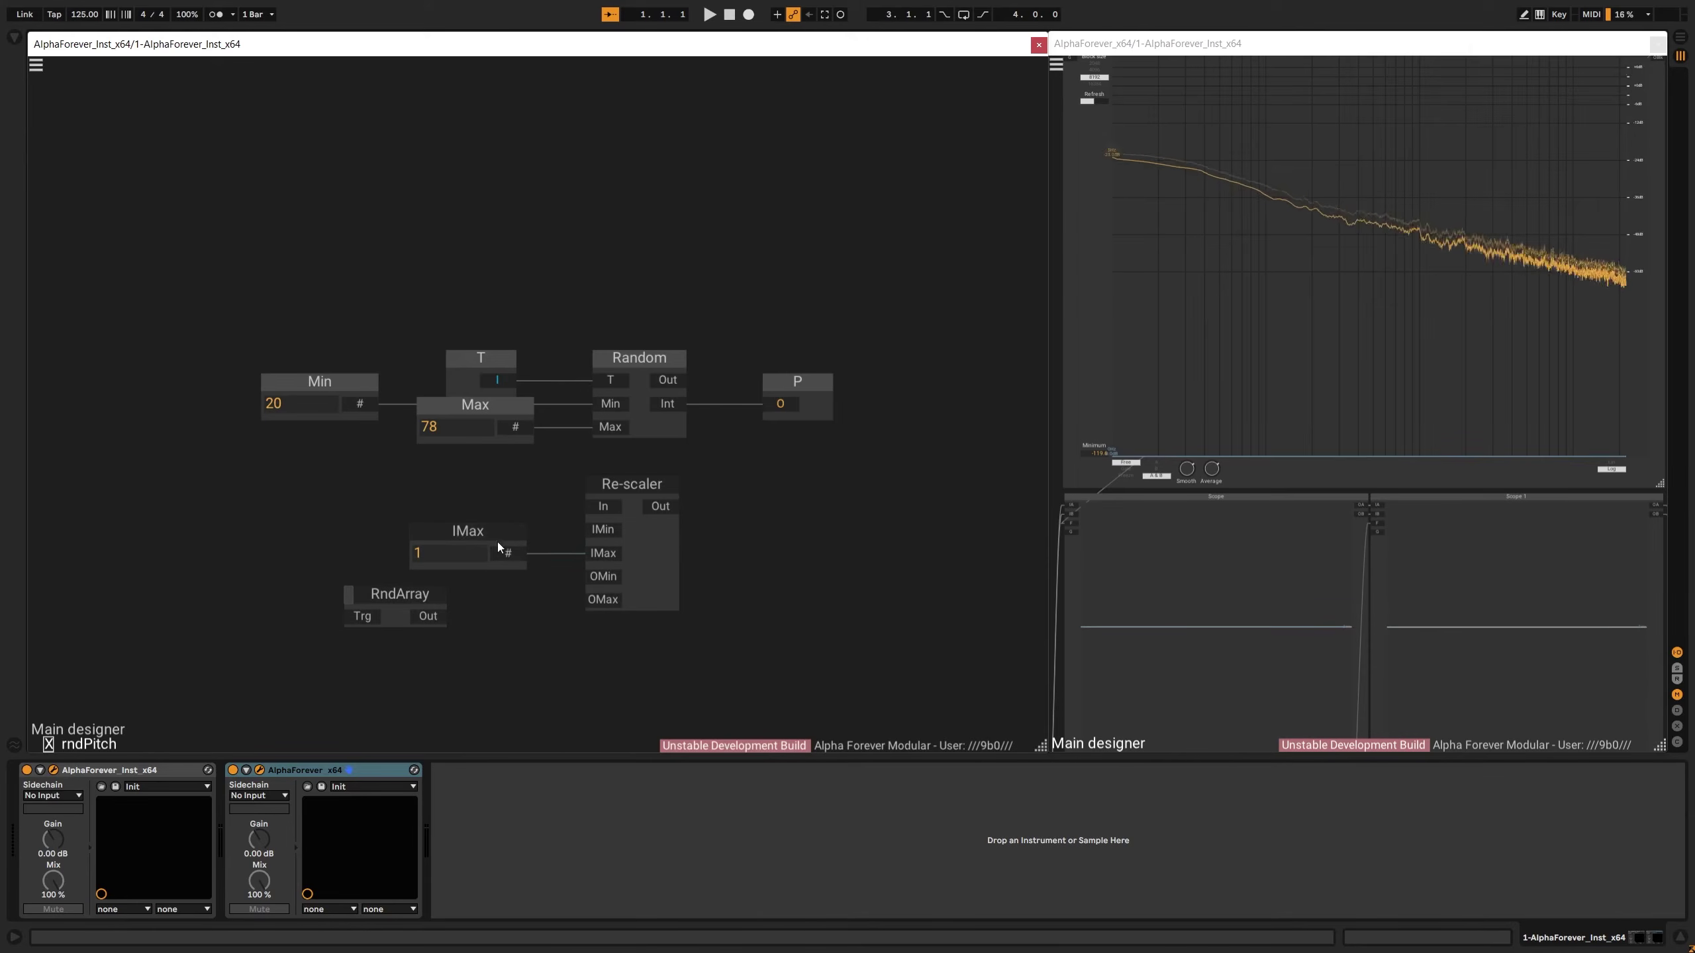
left_click_drag(363, 404, 587, 576)
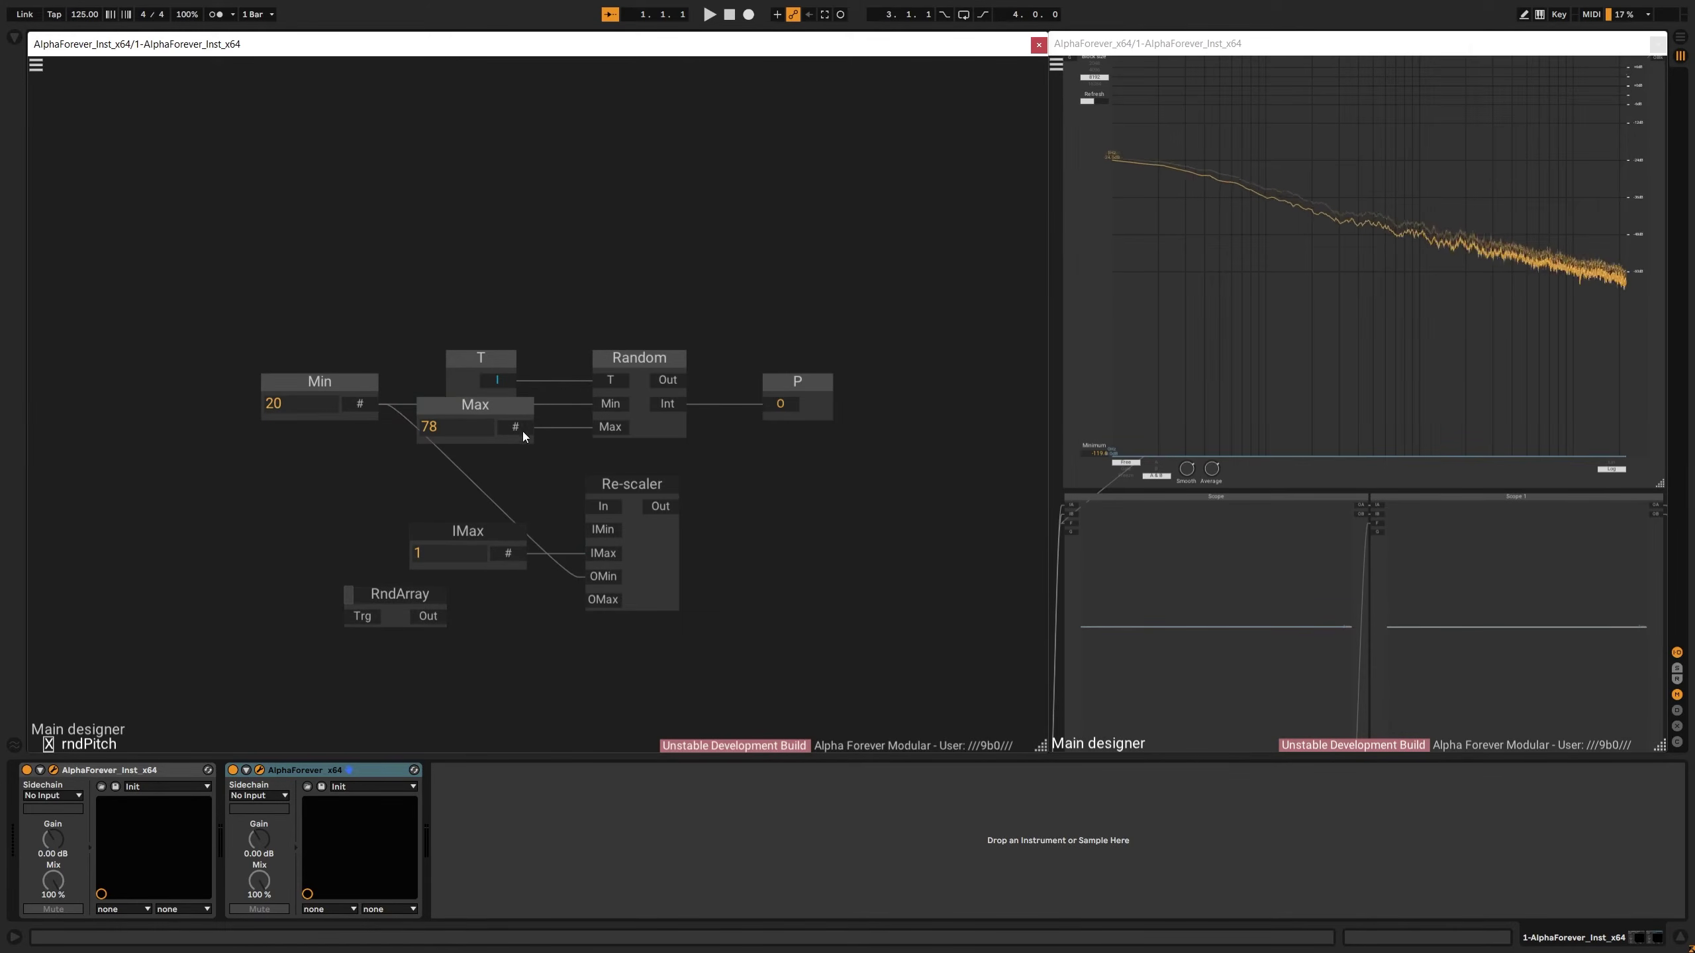
left_click_drag(521, 431, 601, 598)
Route T through RndArray and the Re-scaler to P, replacing the Random module, and move the Re-scaler level with RndArray
left_click_drag(503, 382, 767, 404)
left_click(645, 402)
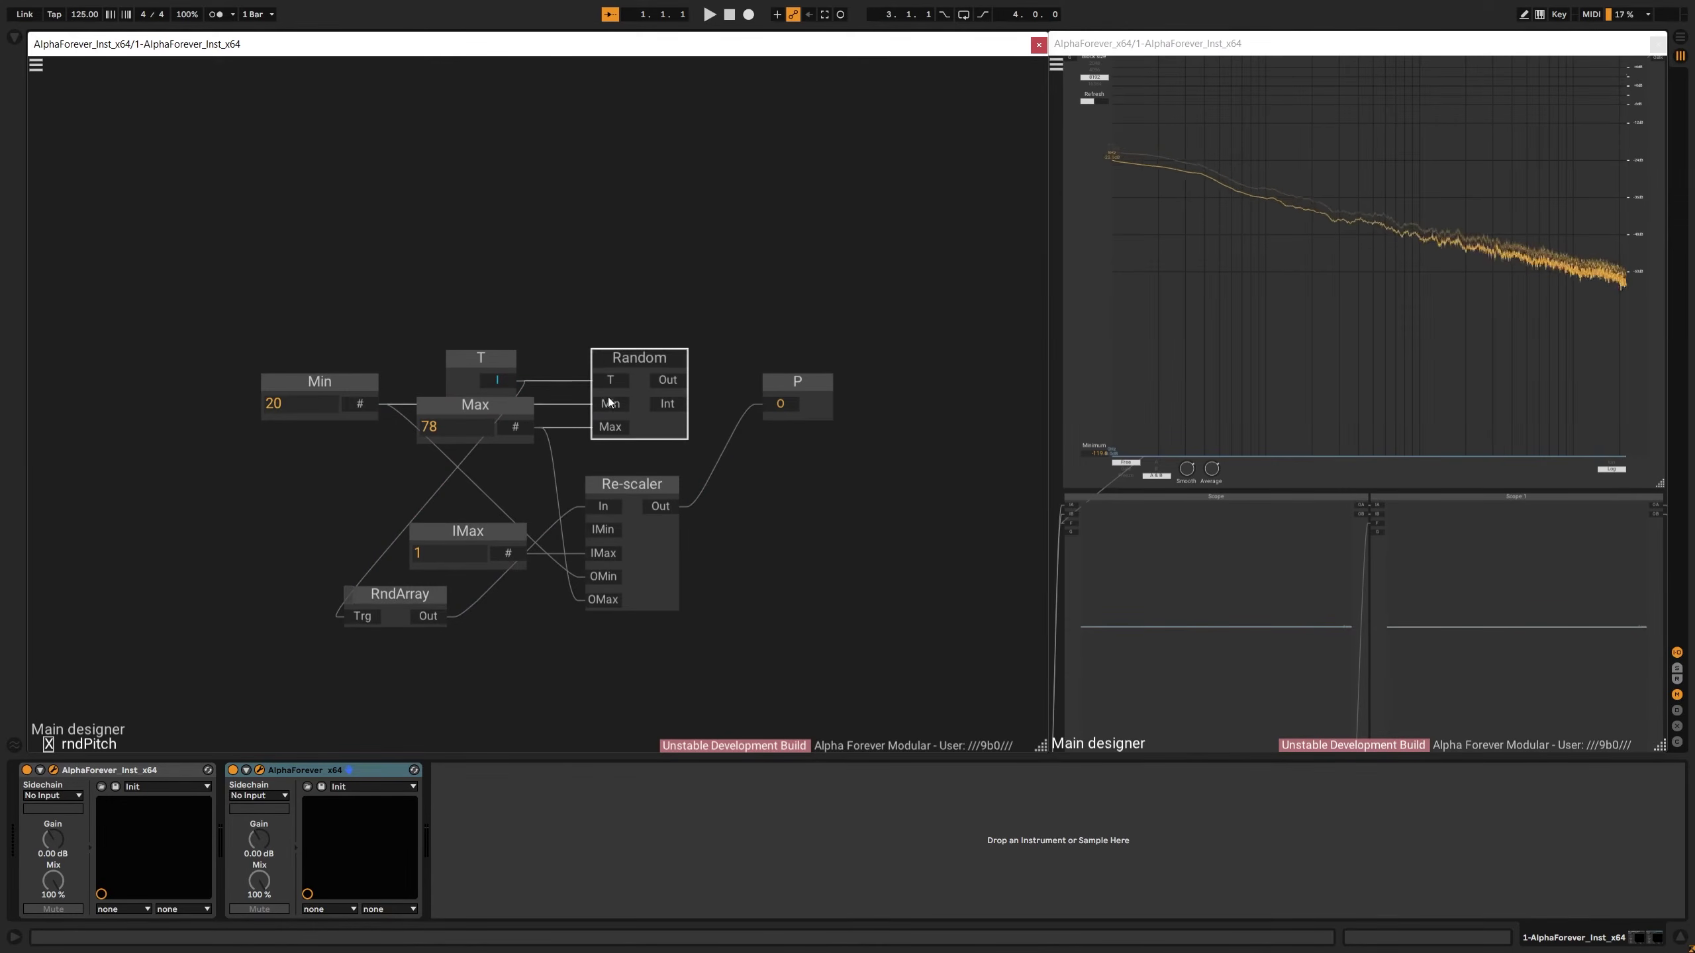
key("Delete")
left_click_drag(617, 489, 647, 600)
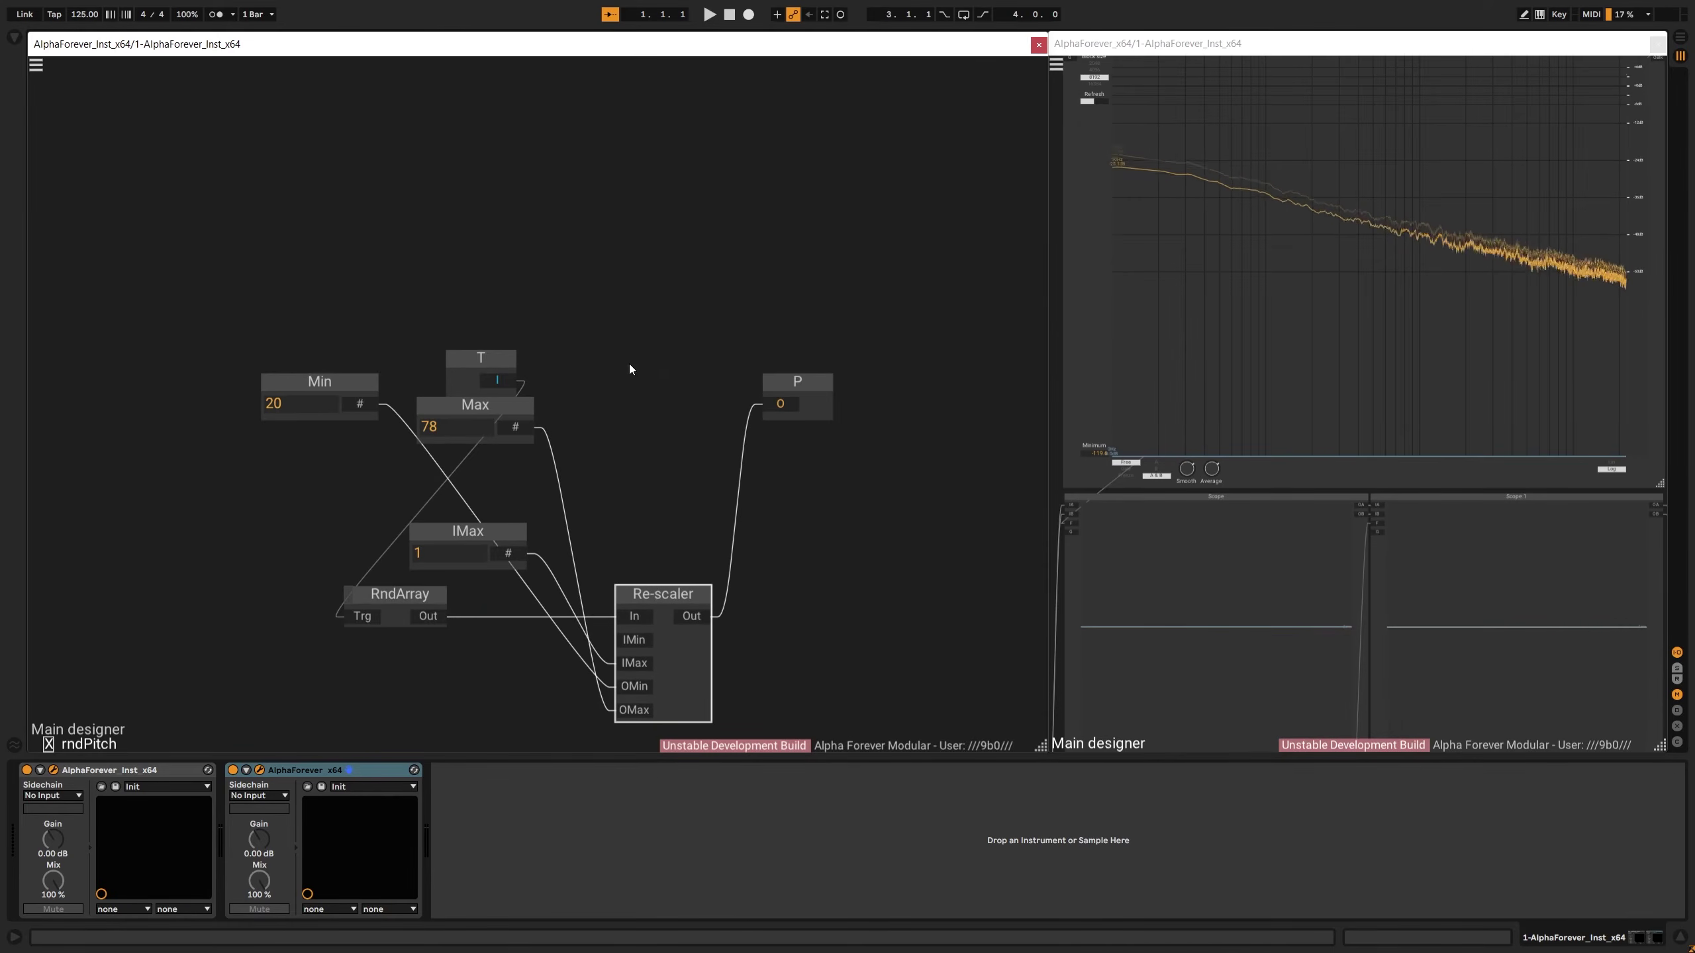
Line up IMax, Max and Min with their Re-scaler inputs and align RndArray above IMax and Max
left_click_drag(519, 538, 519, 648)
left_click_drag(516, 428, 516, 711)
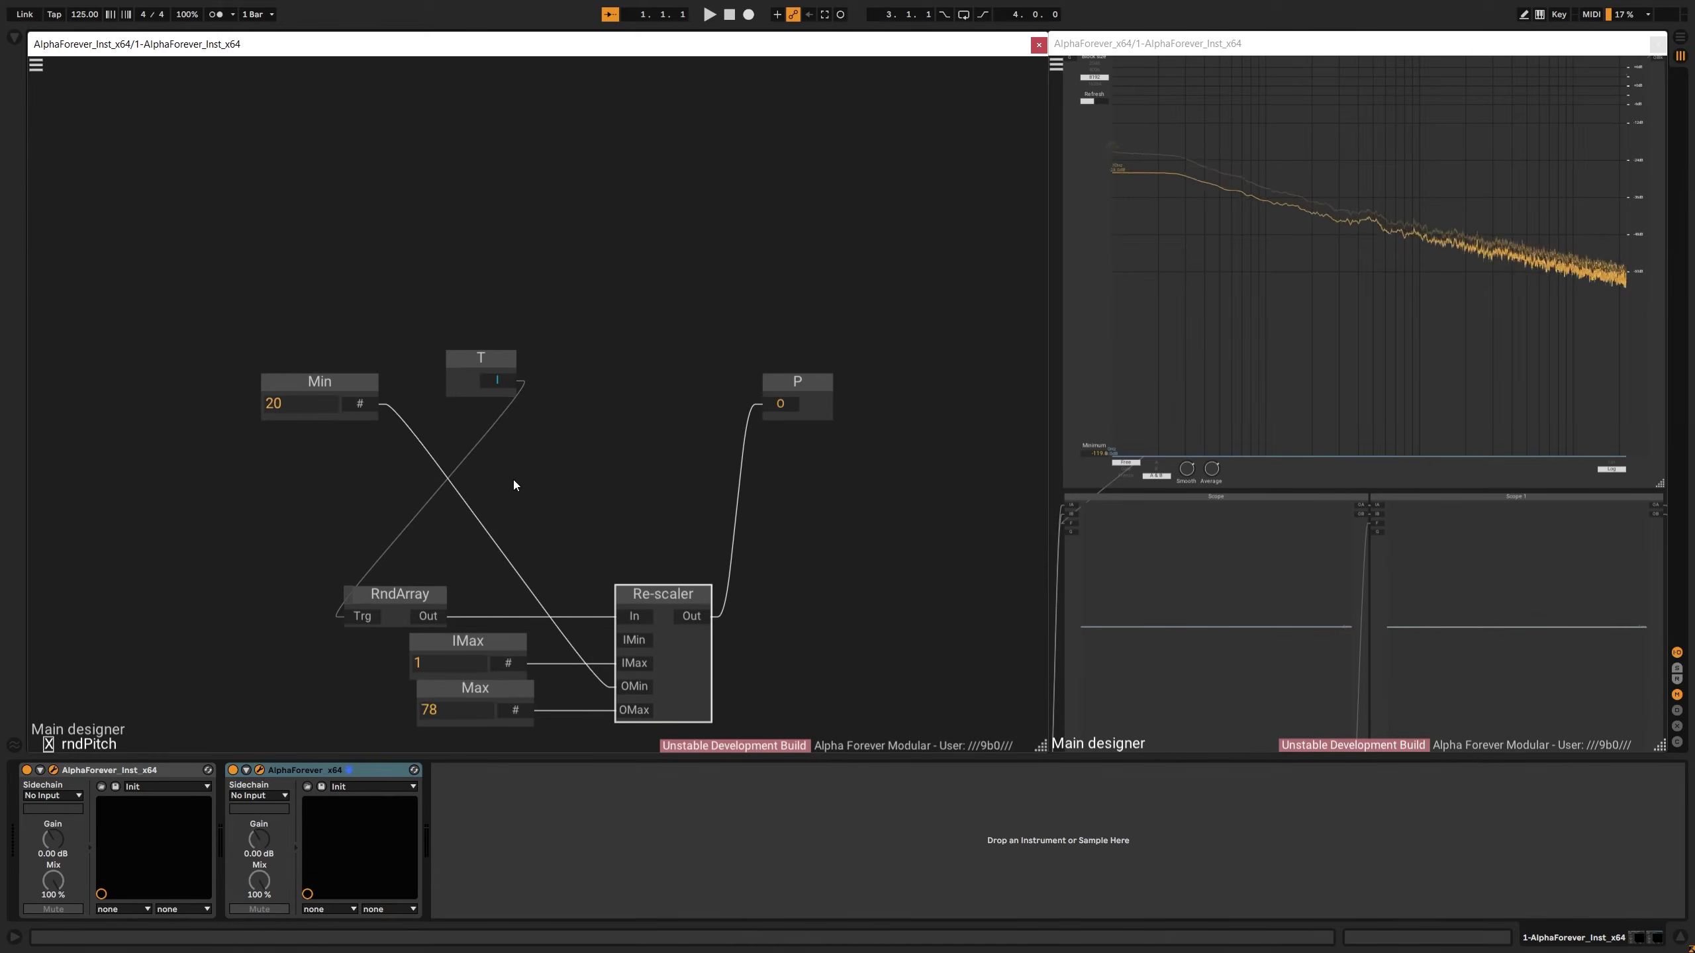
left_click_drag(364, 403, 543, 628)
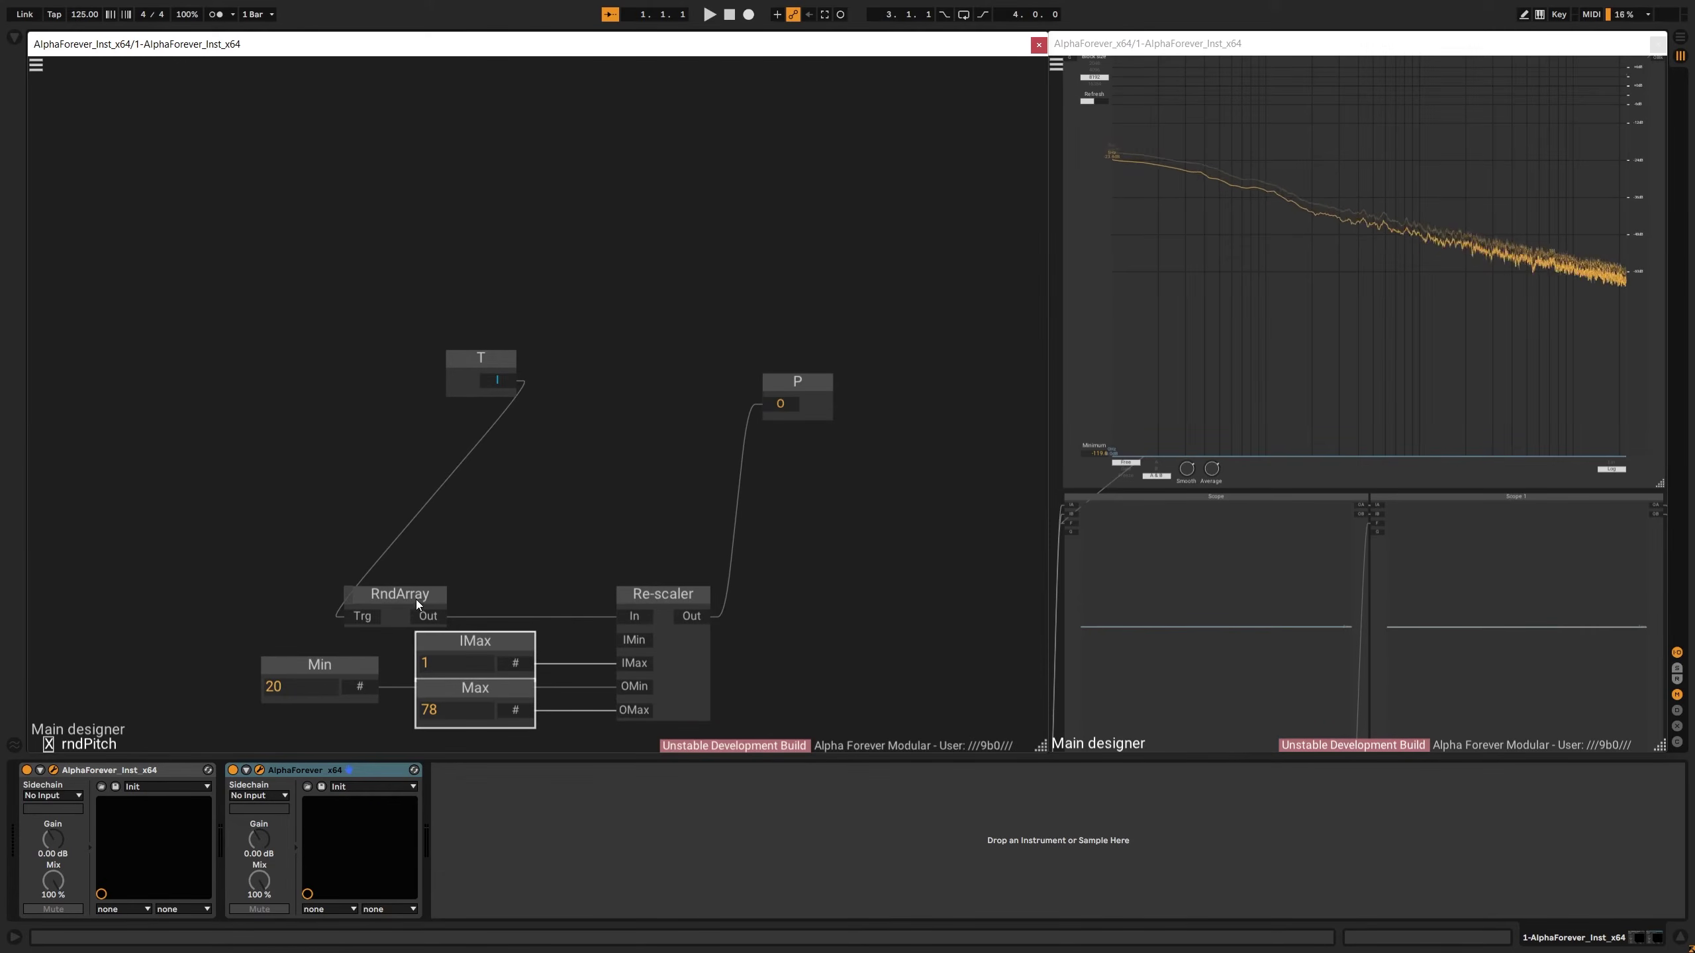
left_click_drag(416, 600, 452, 599)
left_click_drag(360, 542, 603, 786)
key("r")
left_click(527, 341)
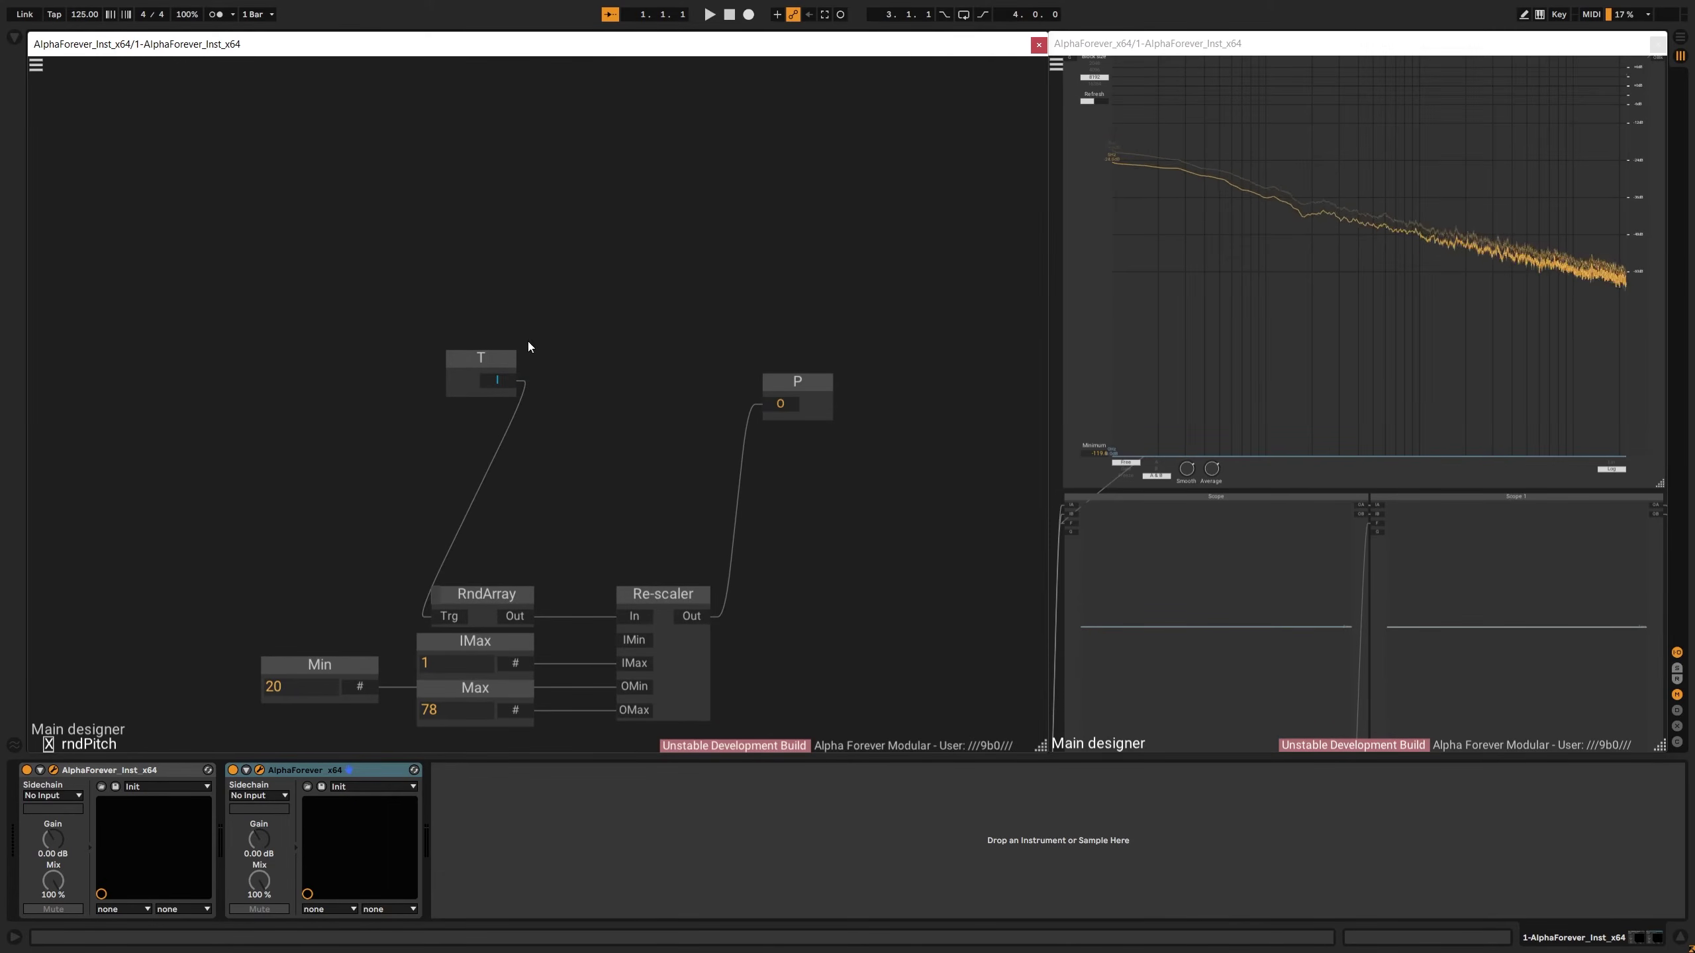
Align T and Min before RndArray, place P beside the Re-scaler, centre the whole layout and return to the main designer
left_click_drag(496, 393, 364, 629)
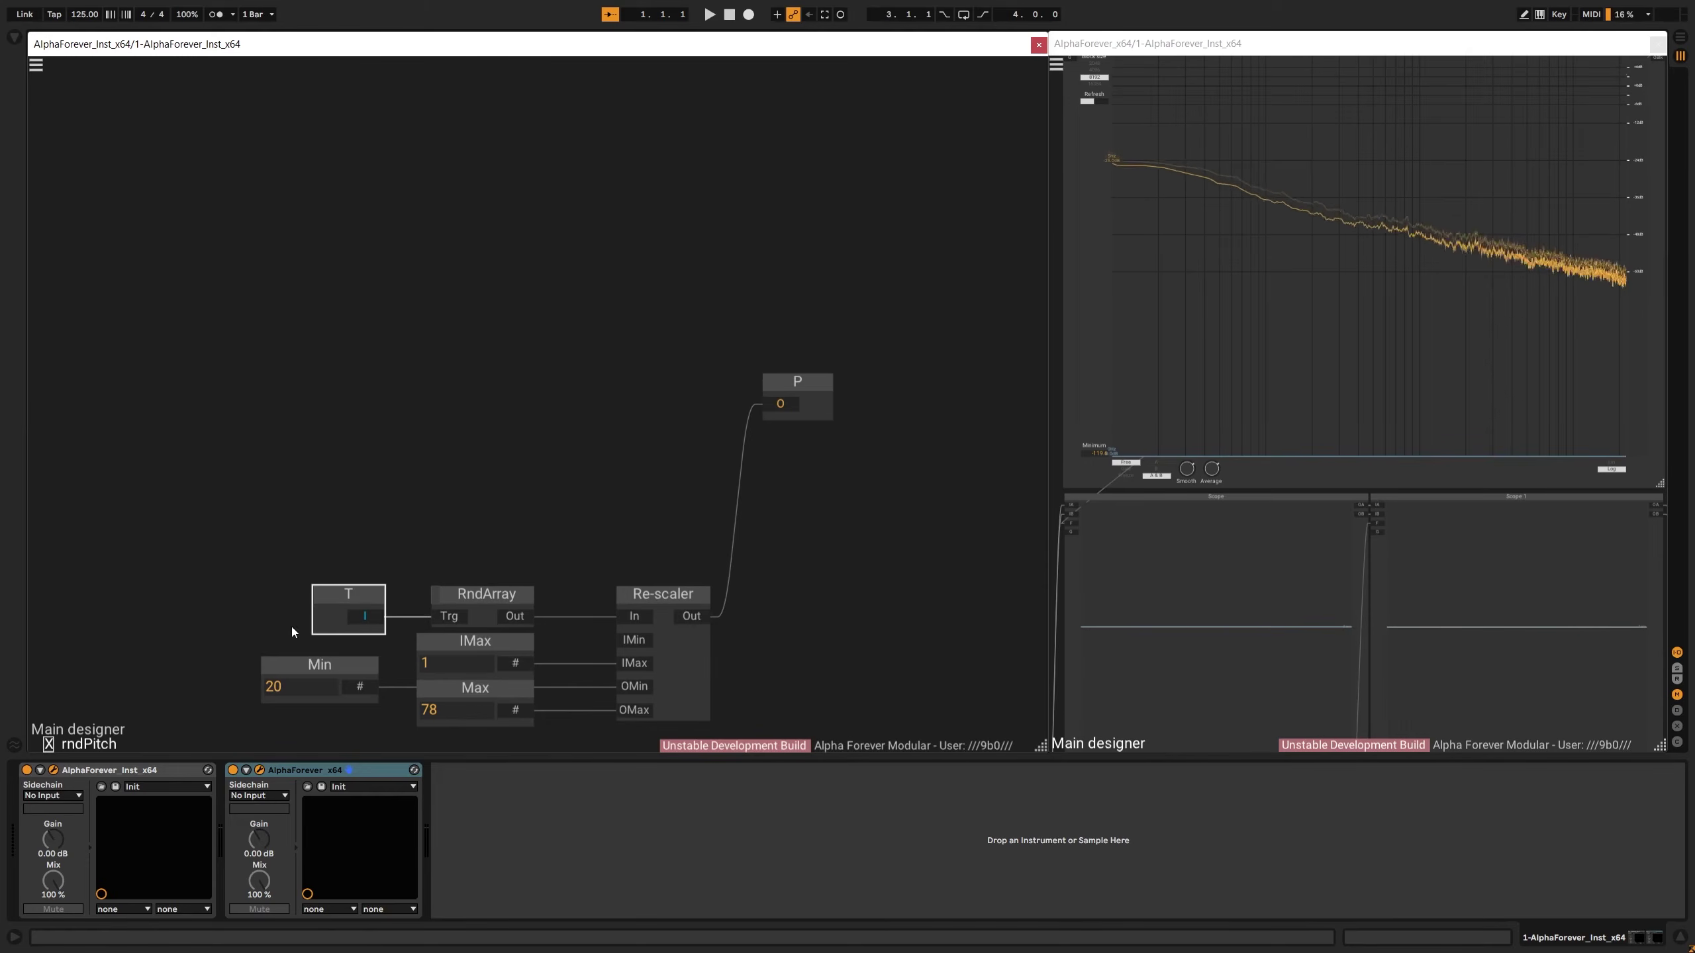
left_click_drag(391, 709, 257, 579)
key("r")
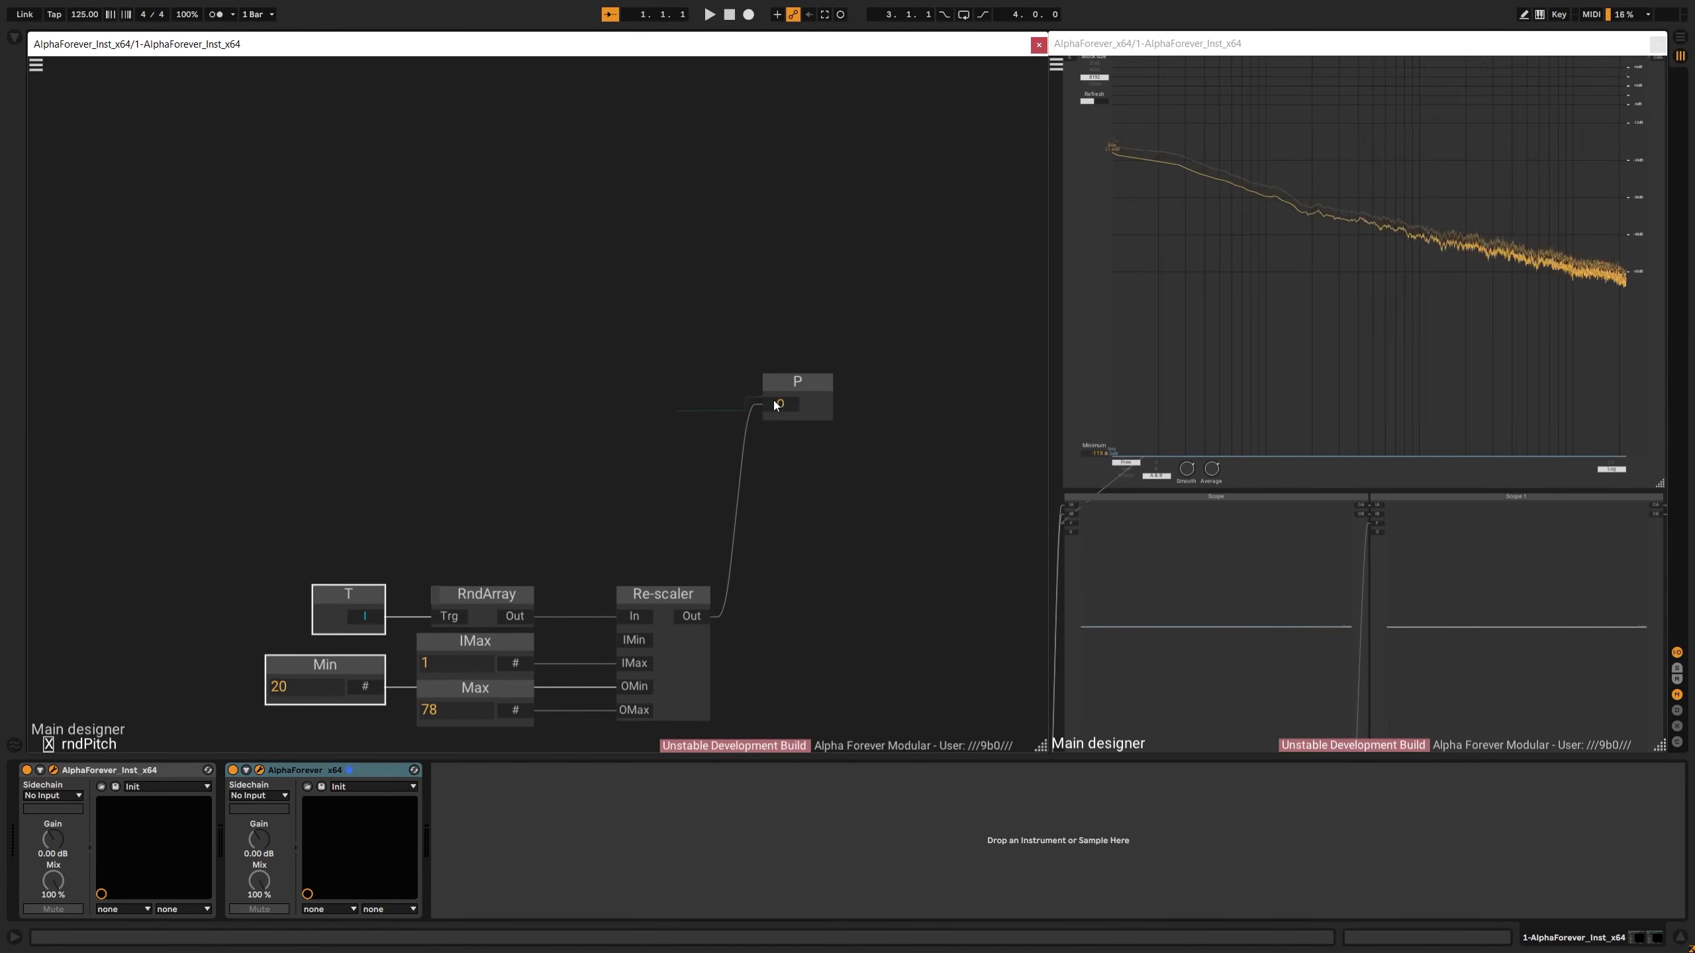
left_click_drag(818, 400, 803, 612)
left_click(792, 592)
left_click(693, 577)
key("ctrl+a")
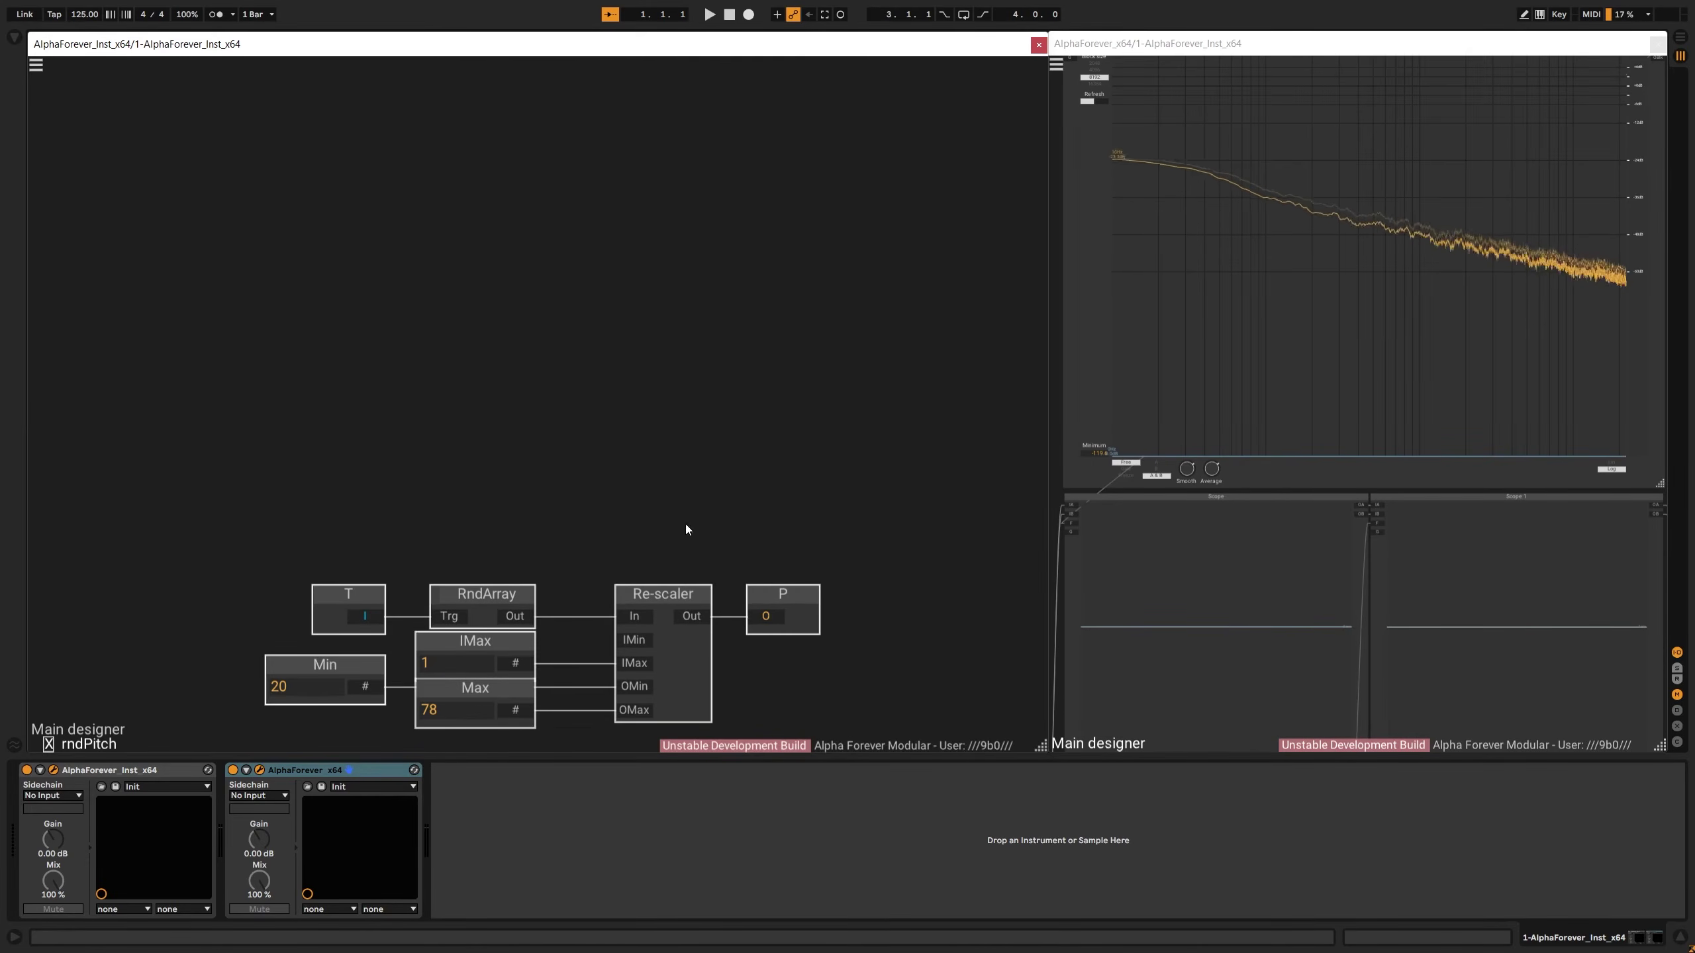
left_click_drag(648, 605, 651, 357)
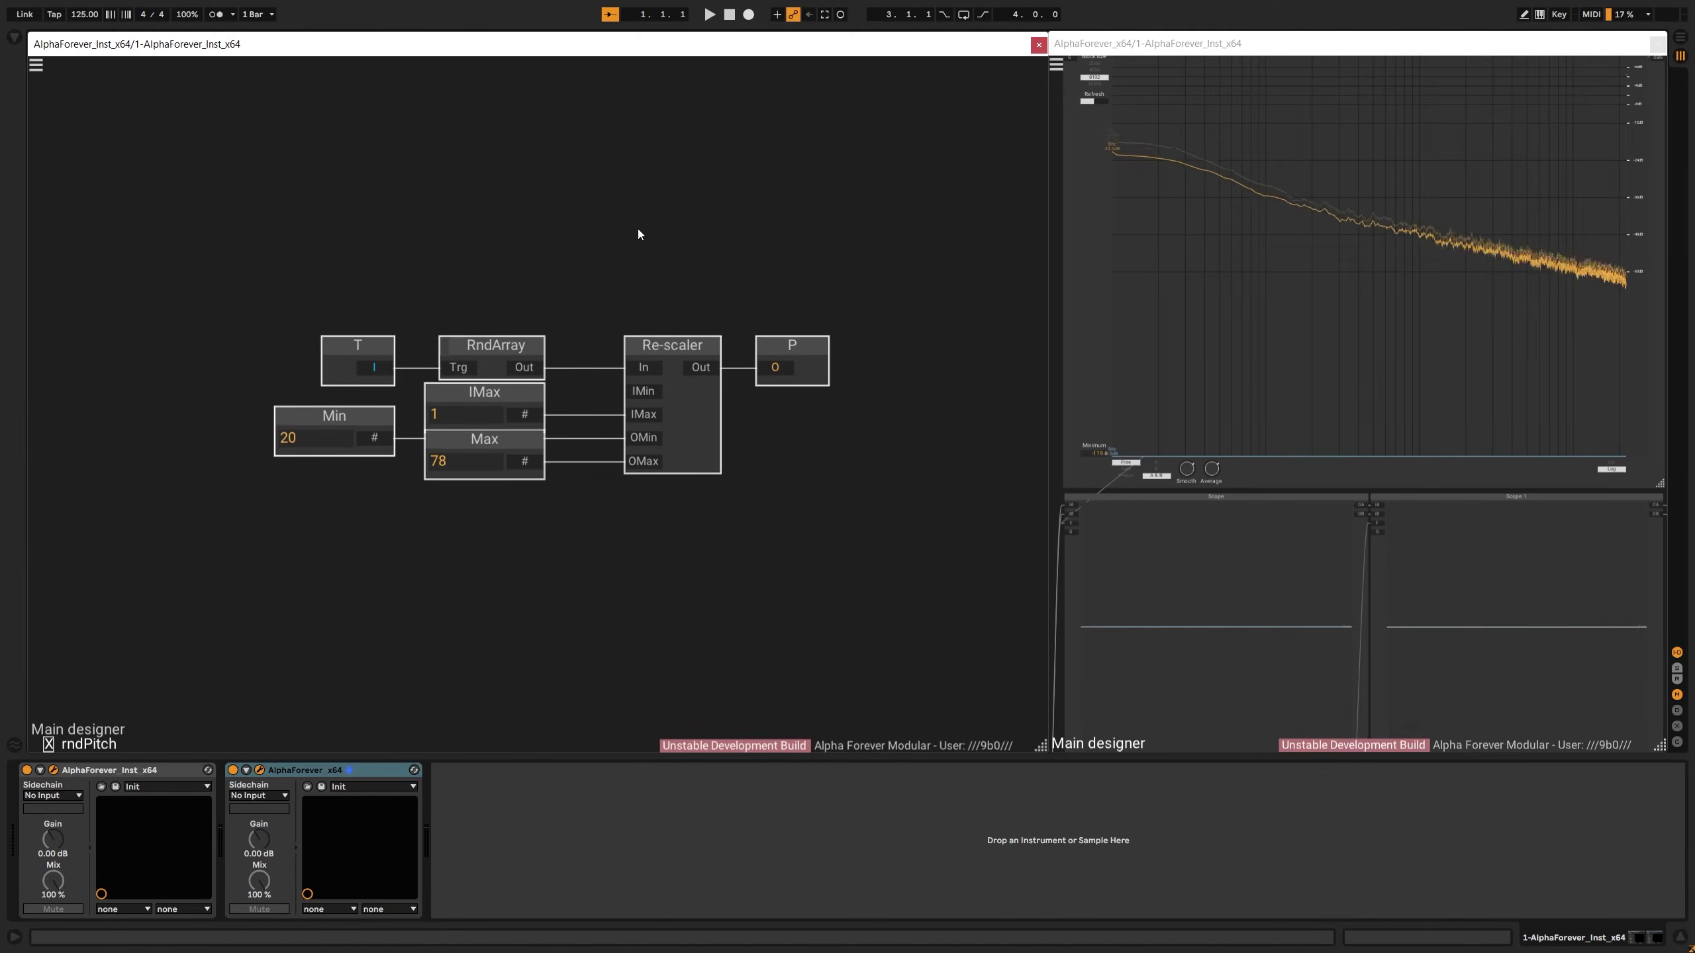
left_click(637, 230)
double_click(601, 270)
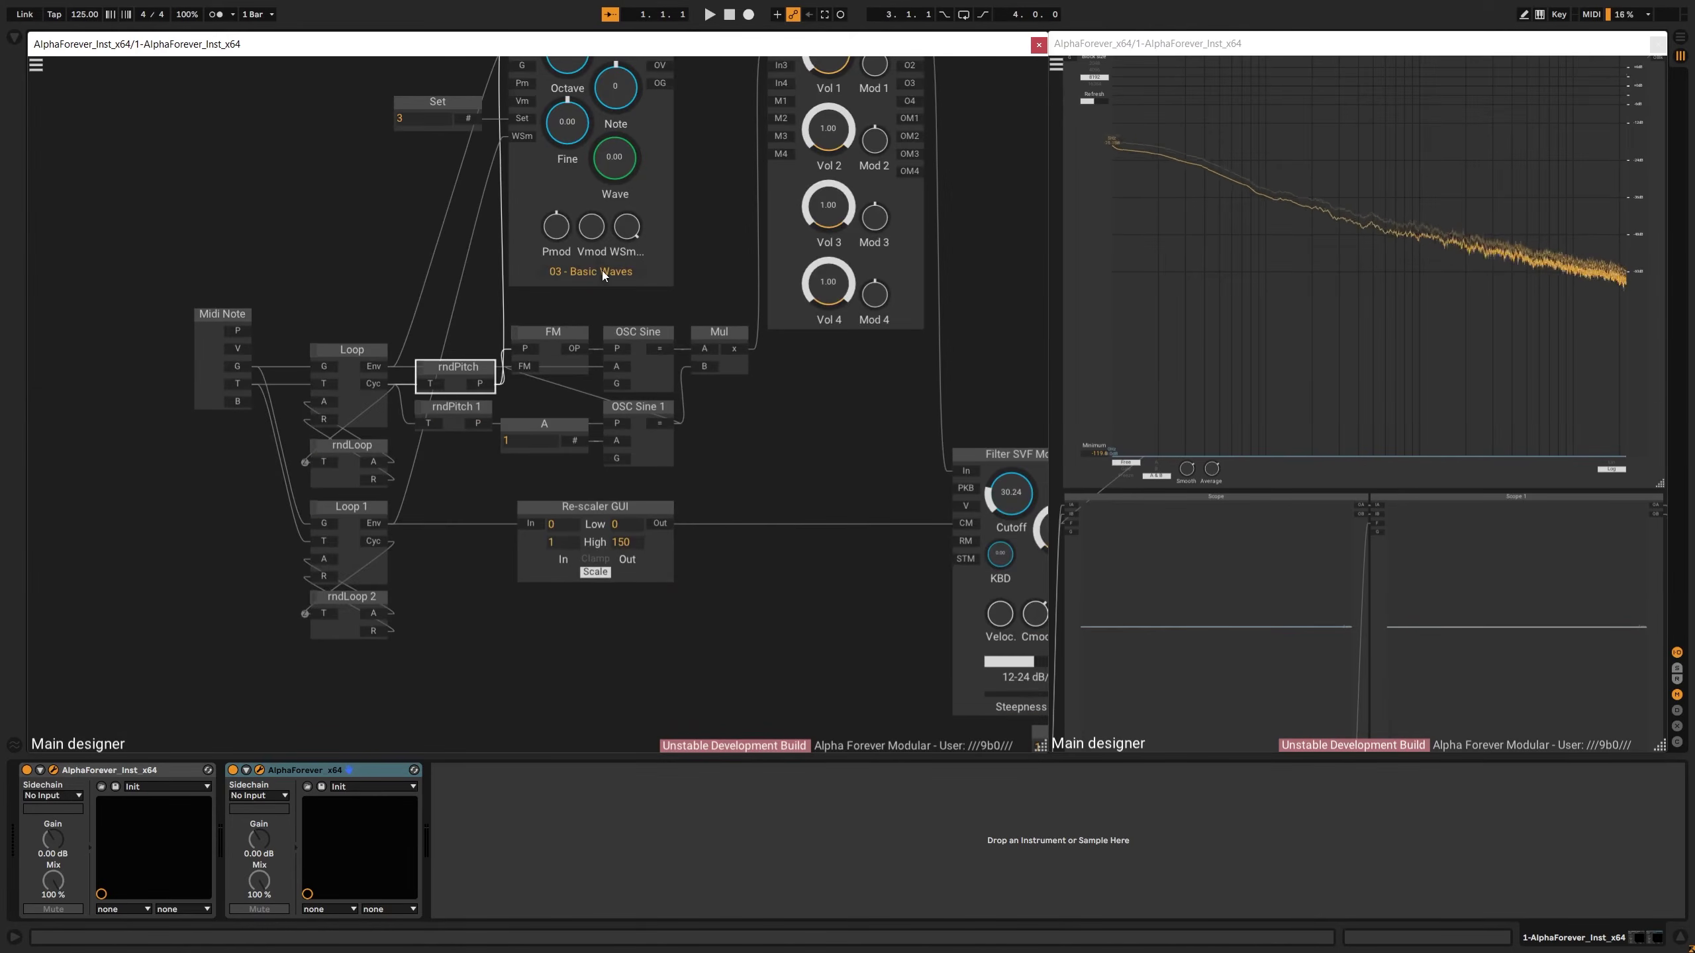
Replace rndPitch 1 with a pasted copy of rndPitch wired from Loop's Cyc to OSC Sine 1's P, aligned beneath the original
key("ctrl+v")
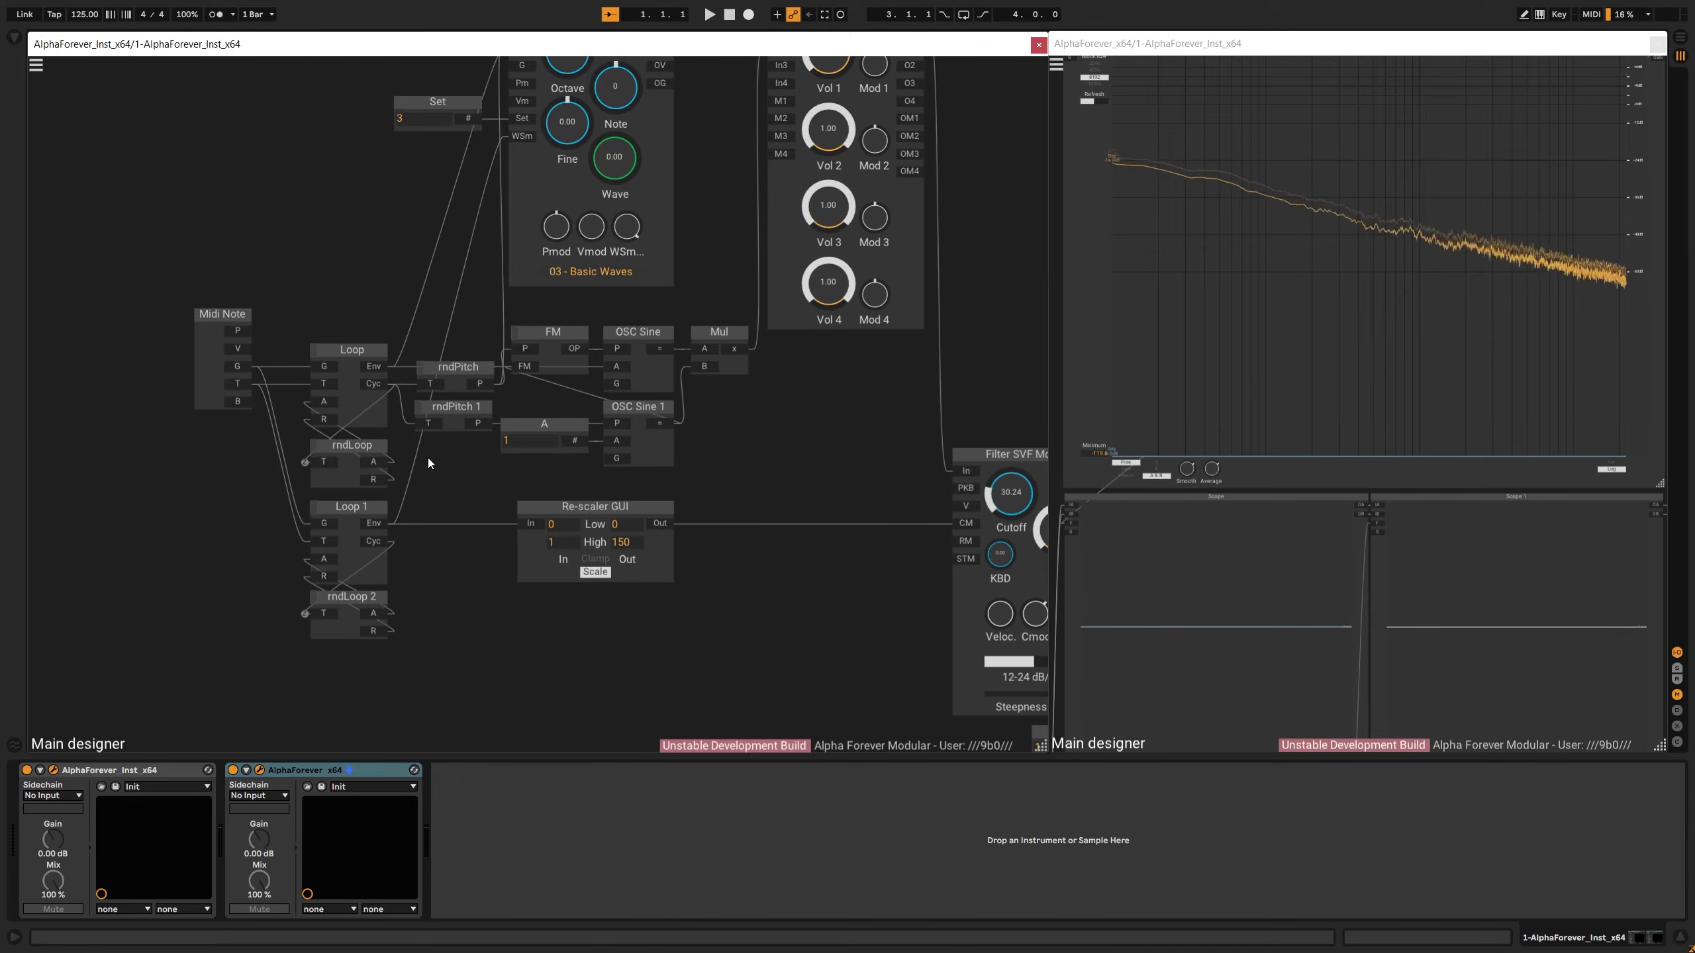
left_click_drag(440, 457, 439, 473)
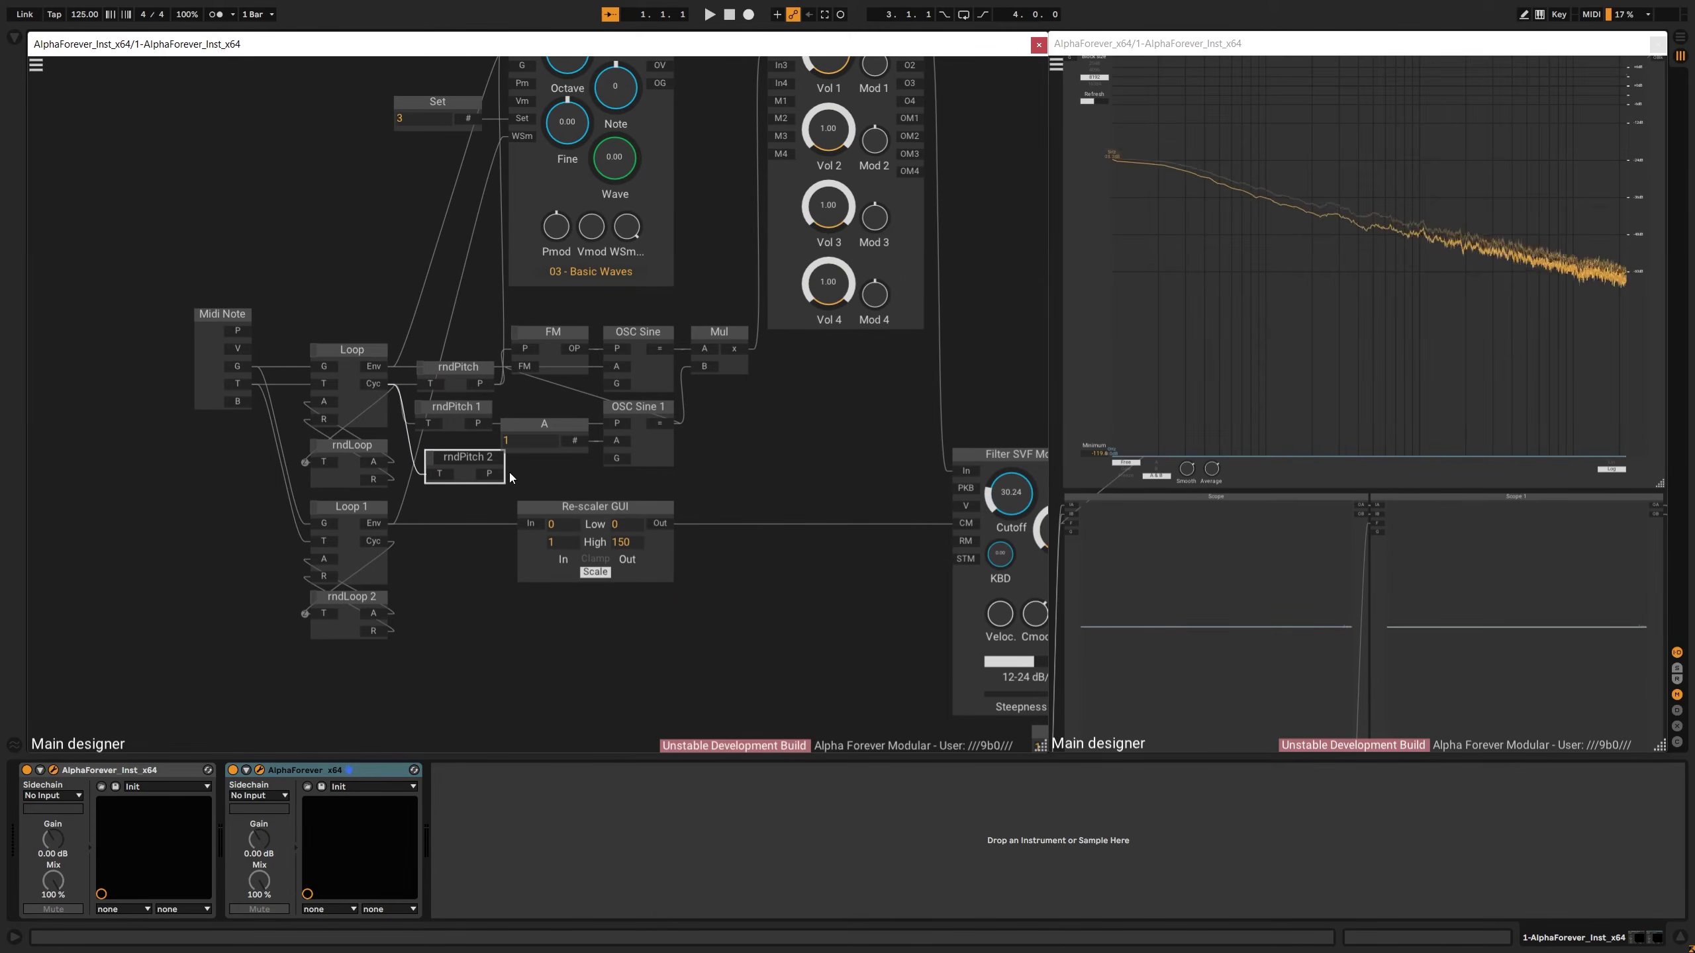
left_click_drag(581, 443, 614, 424)
left_click(445, 413)
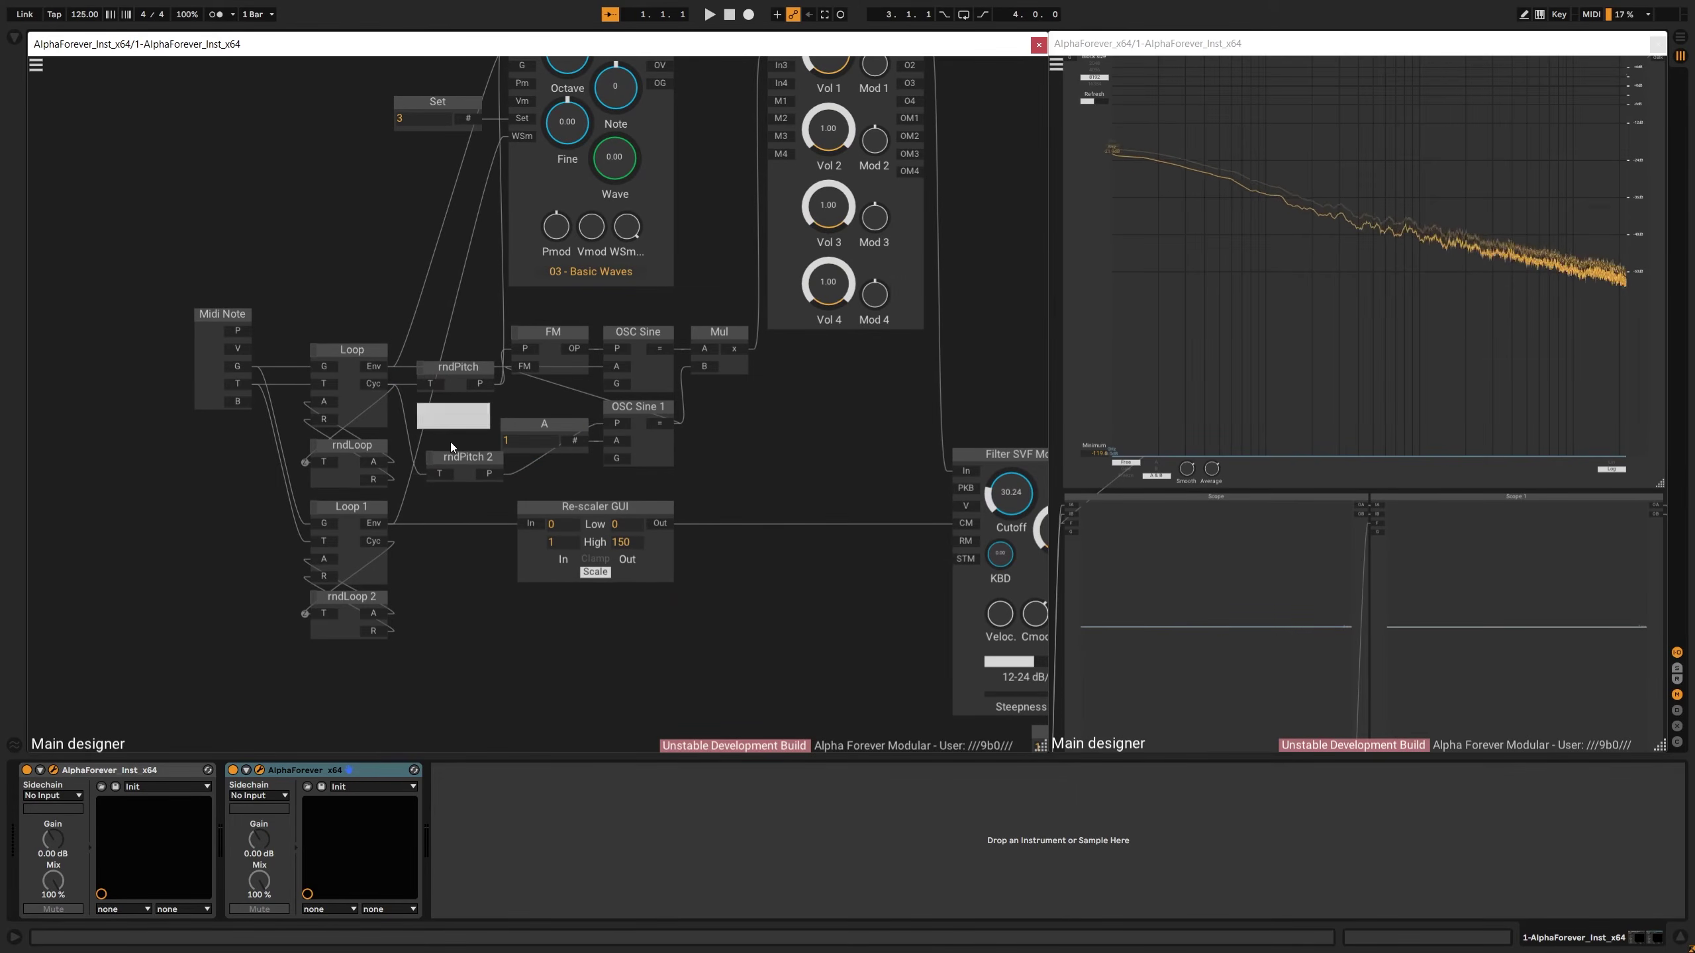
key("Delete")
left_click_drag(435, 474, 402, 315)
key("a")
Set the B 1 constant inside rndLoop's RndArray 1 to 876
scroll(404, 319, "down", 1)
scroll(513, 492, "down", 2)
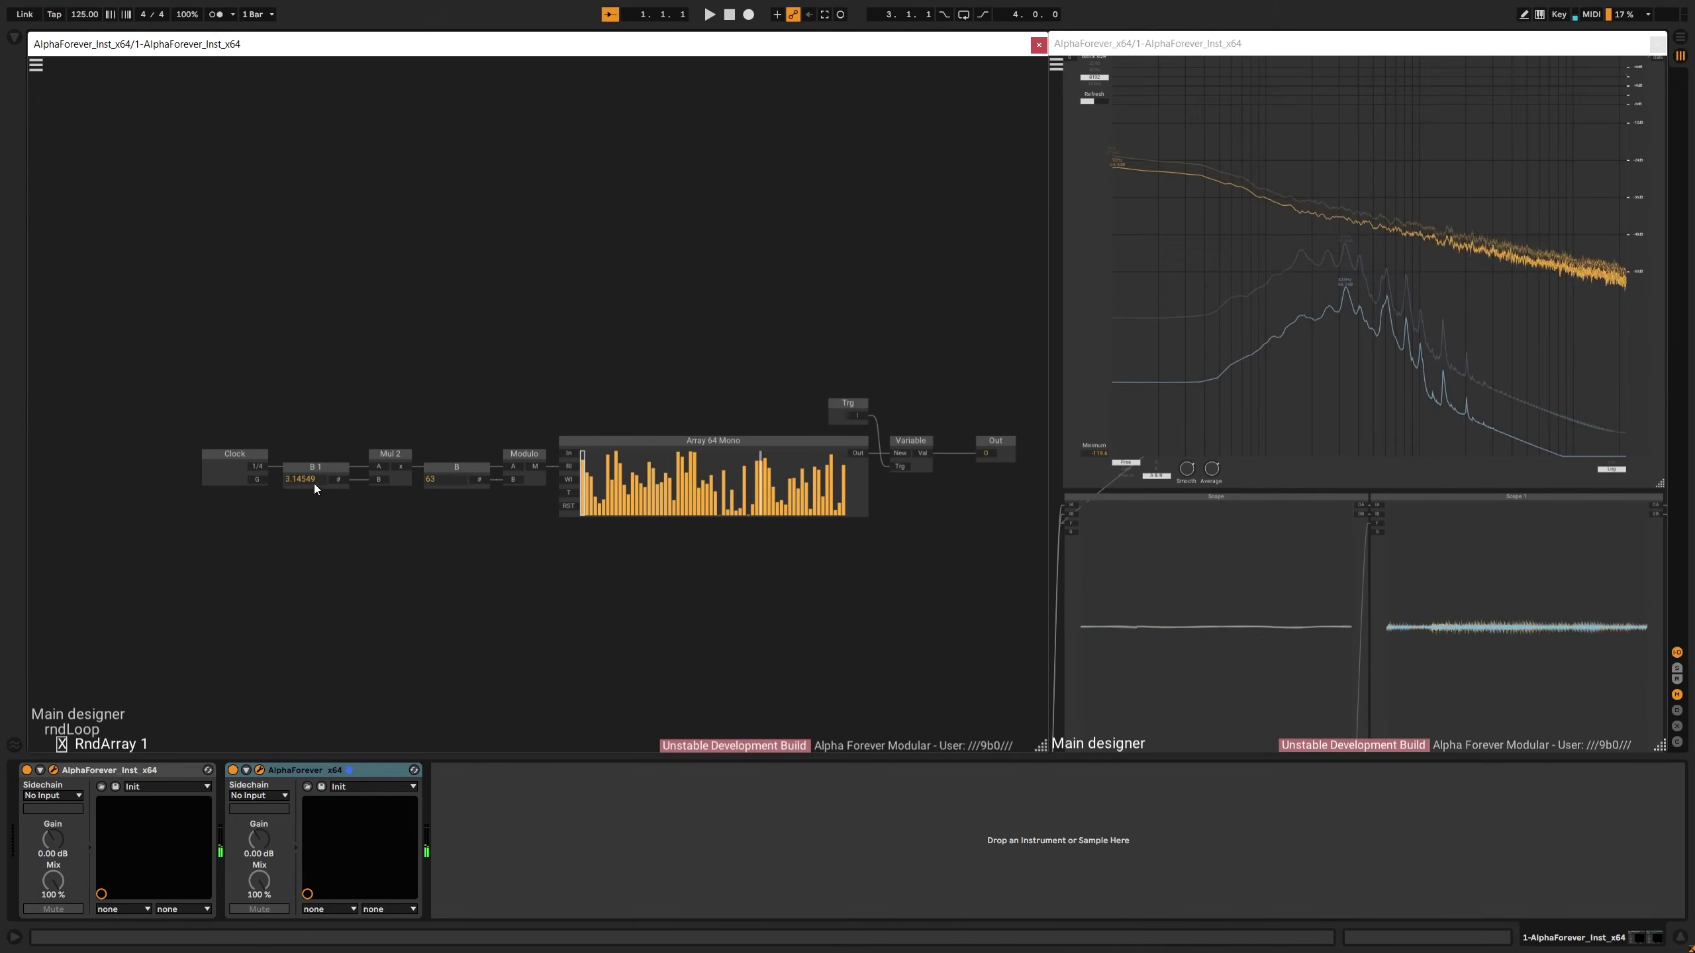
double_click(314, 481)
type("876")
key("Return")
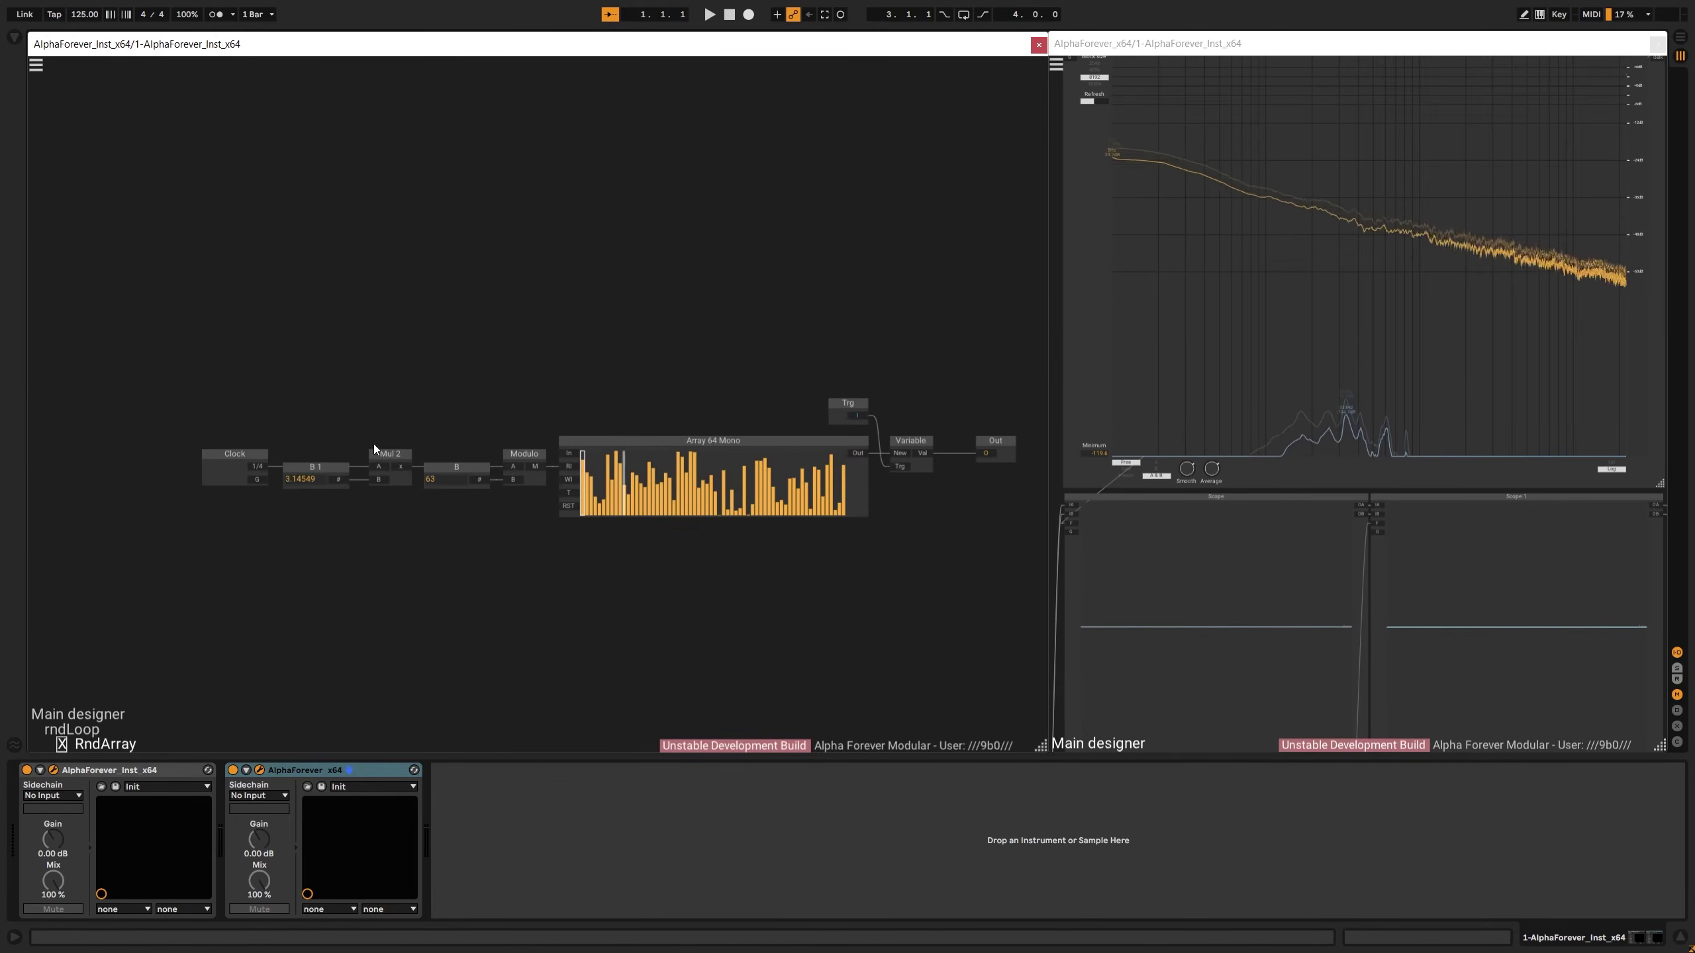
Set the B 1 constant inside rndLoop's RndArray to 678678 and return to the main designer
double_click(291, 481)
type("678678")
key("Return")
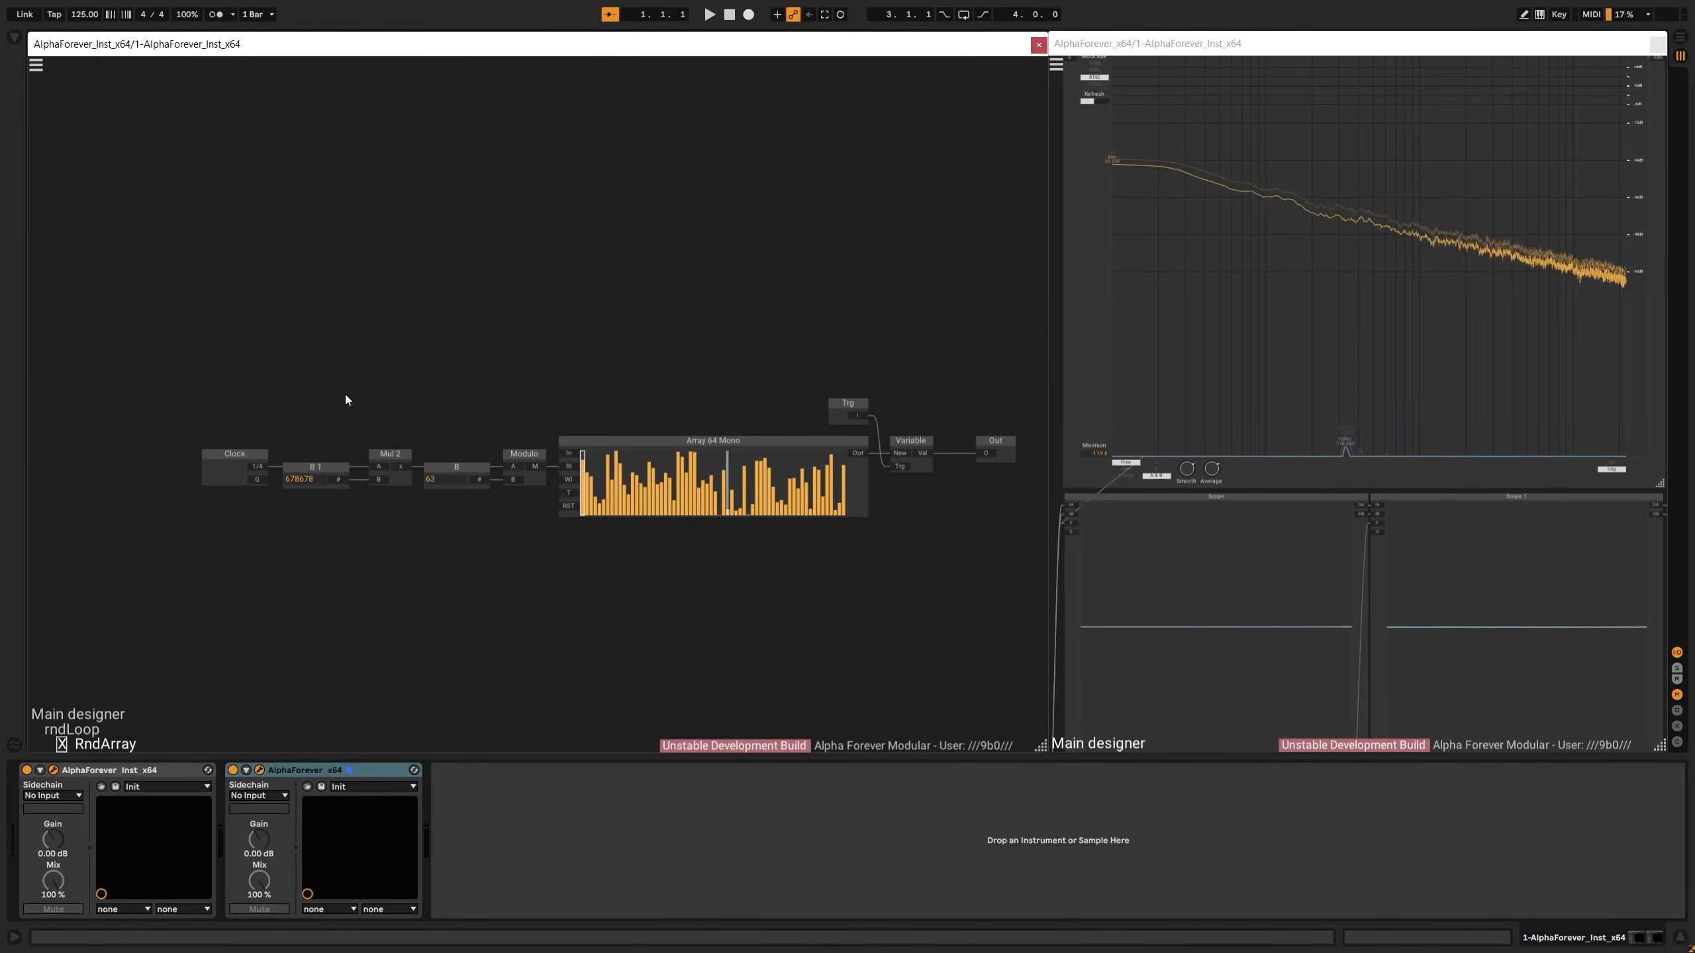
double_click(300, 480)
double_click(348, 407)
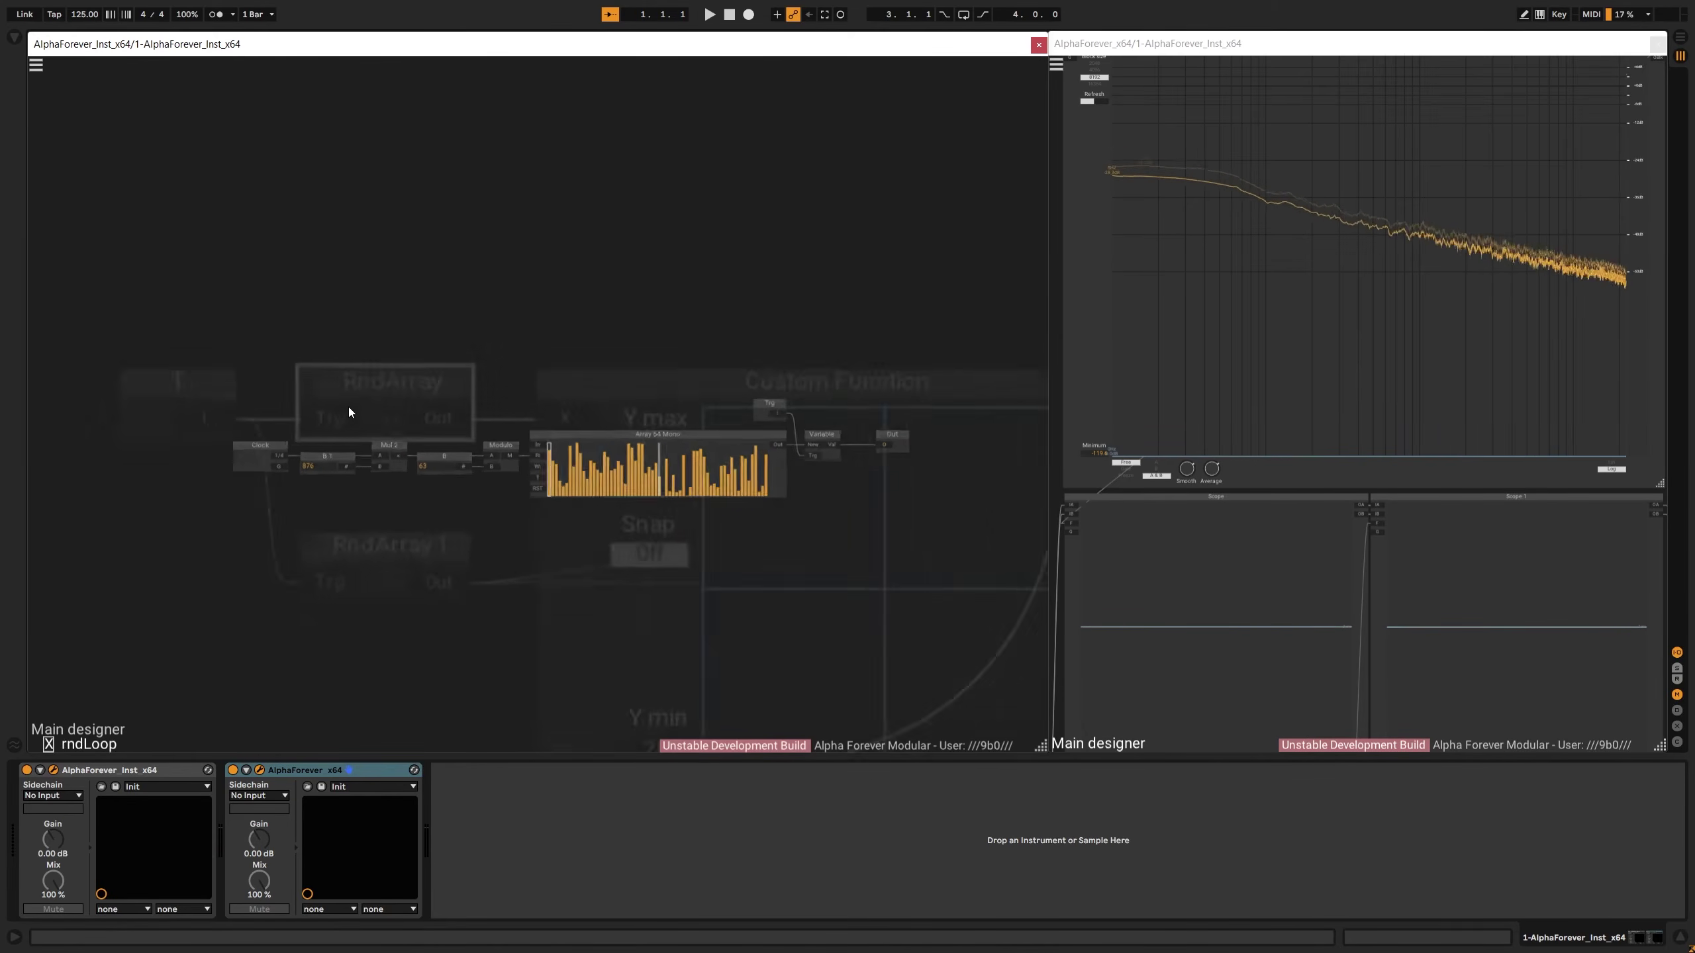
double_click(349, 437)
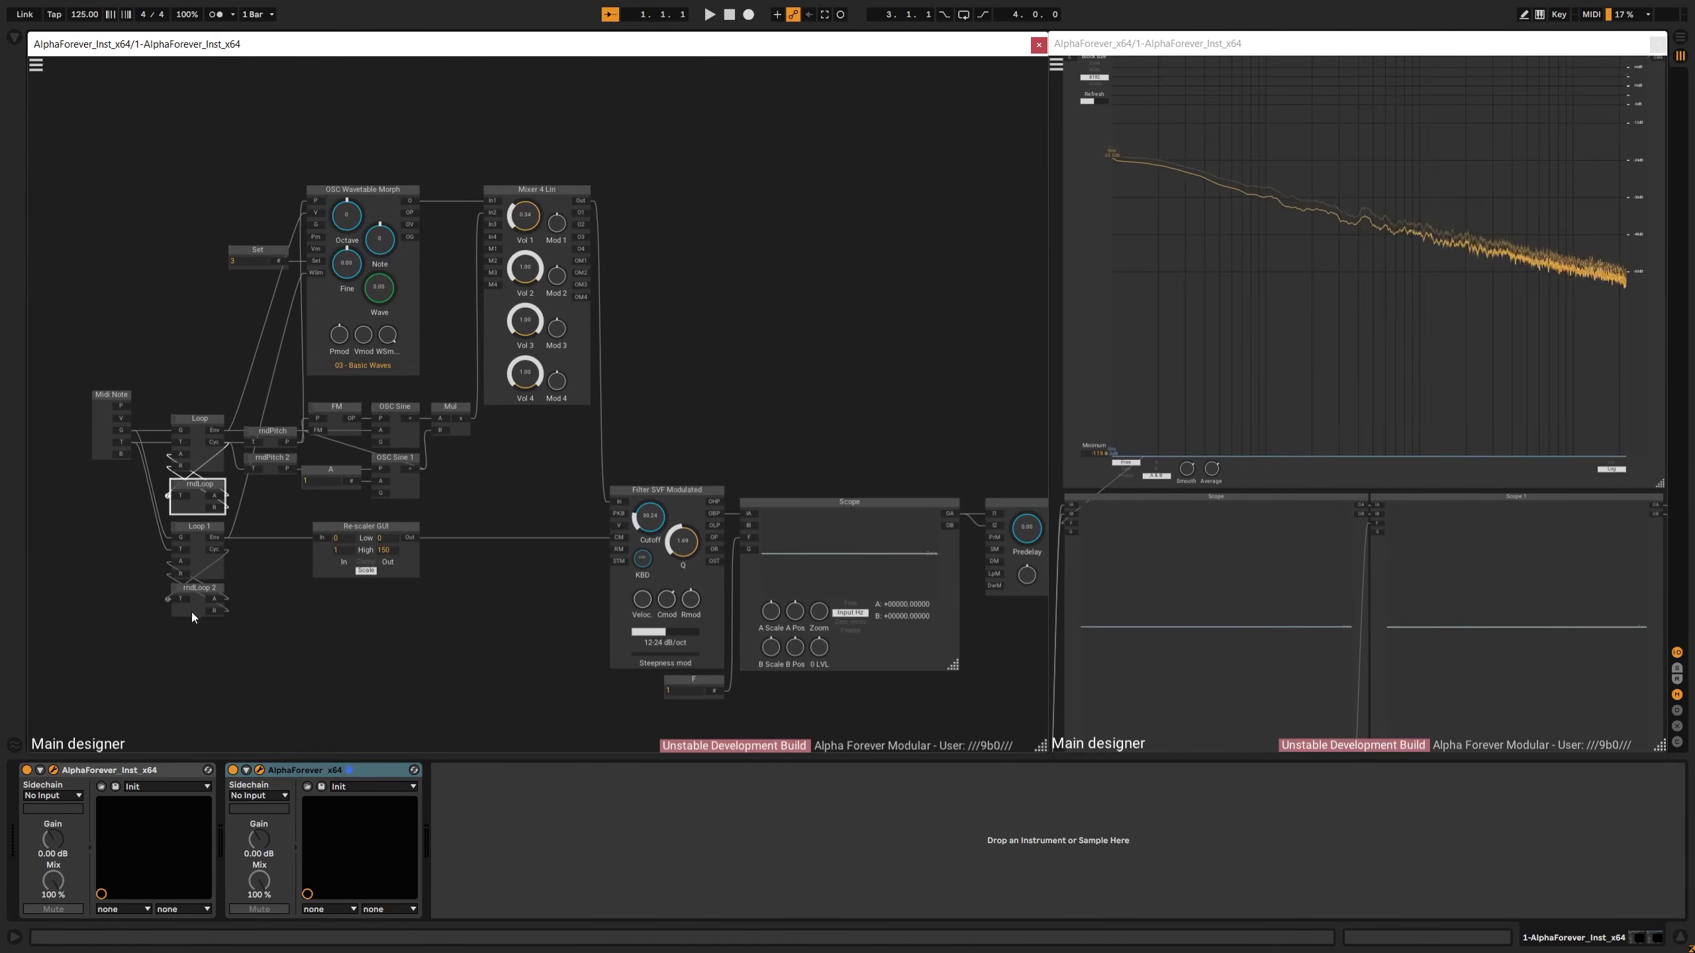
Change the B 1 constants of the random arrays inside rndLoop 2, using 876 for RndArray 1
double_click(191, 612)
double_click(382, 466)
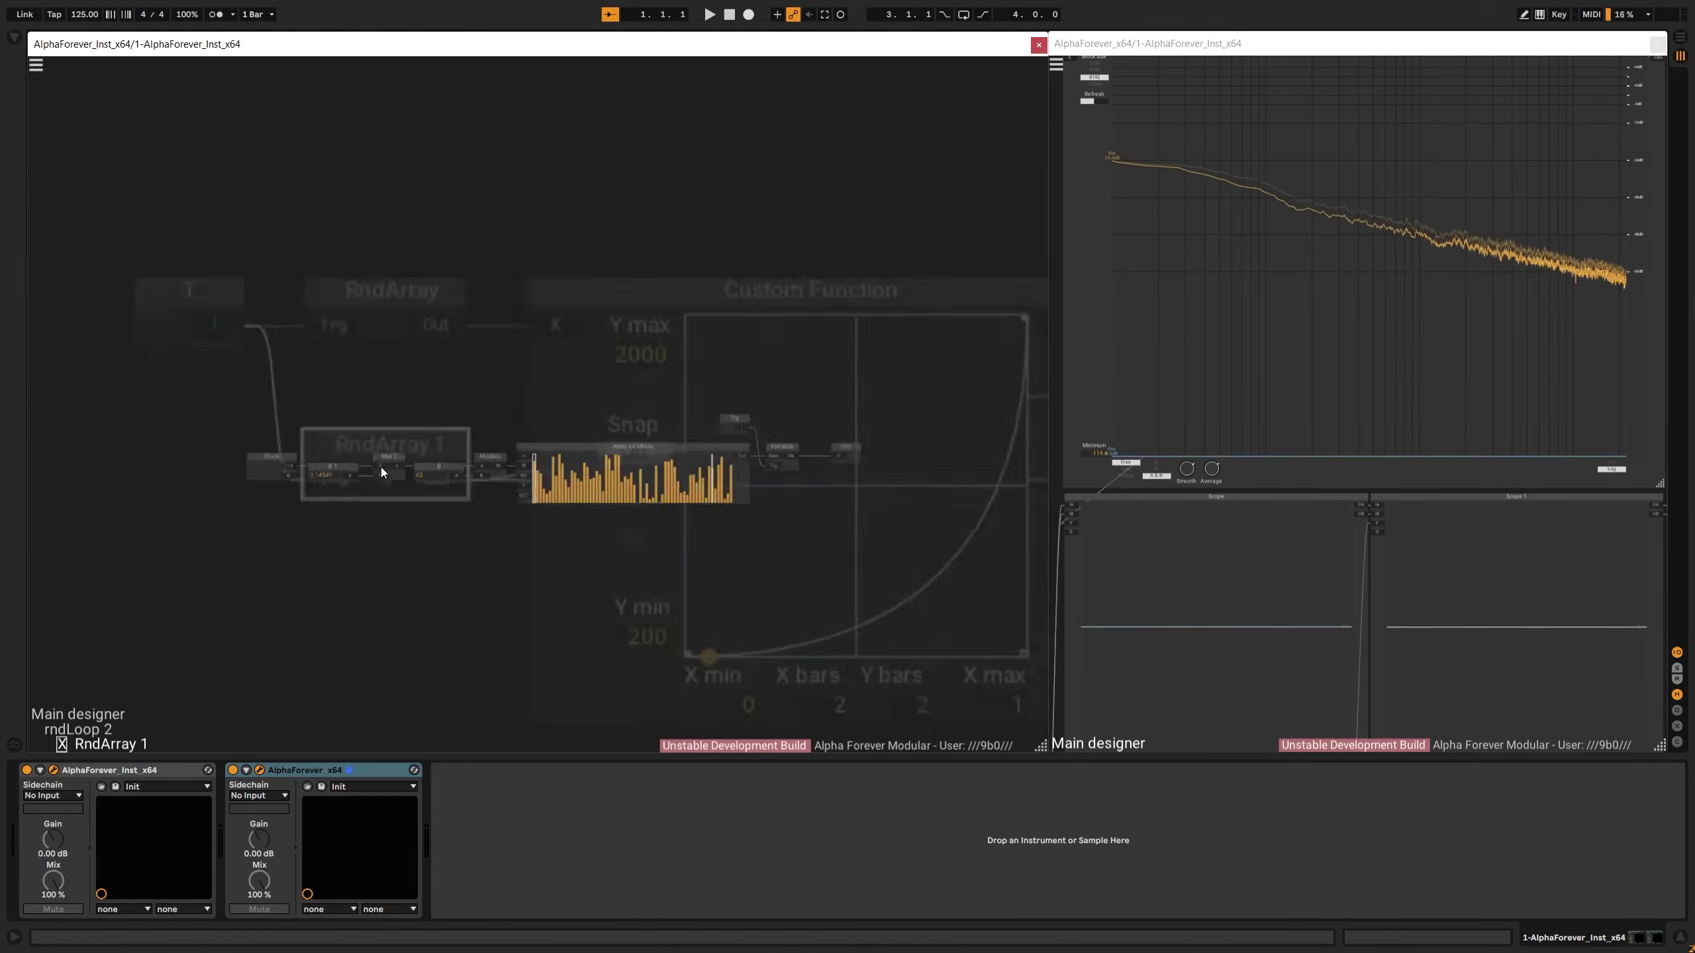
double_click(349, 415)
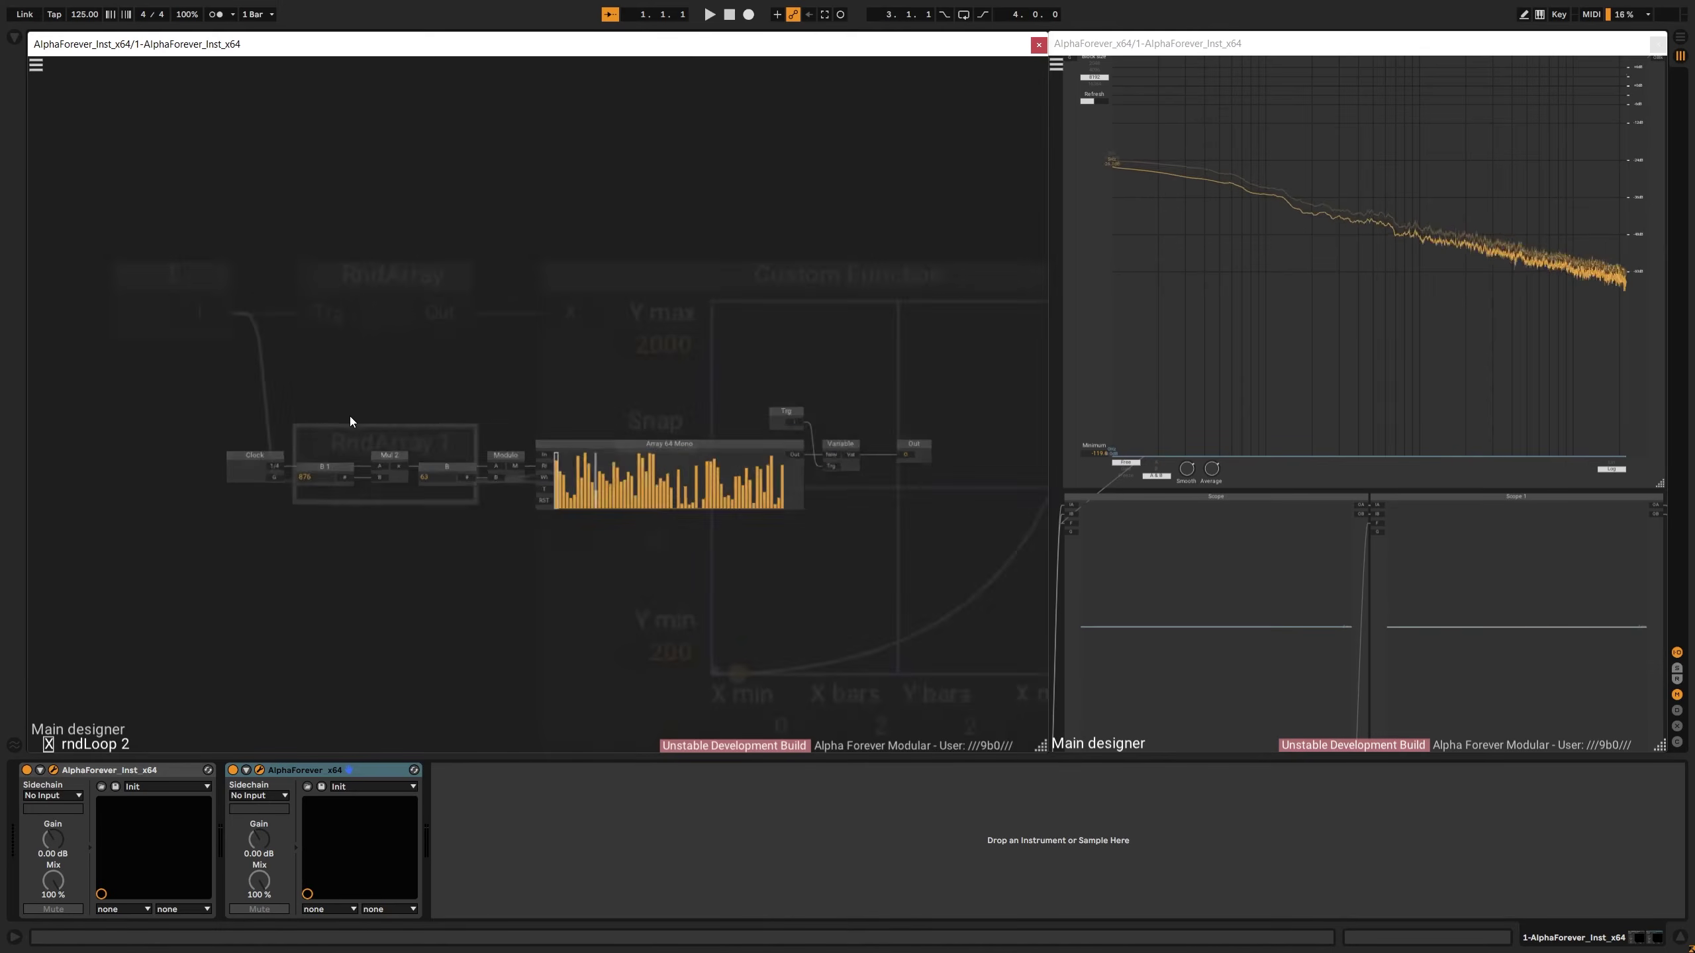
double_click(380, 408)
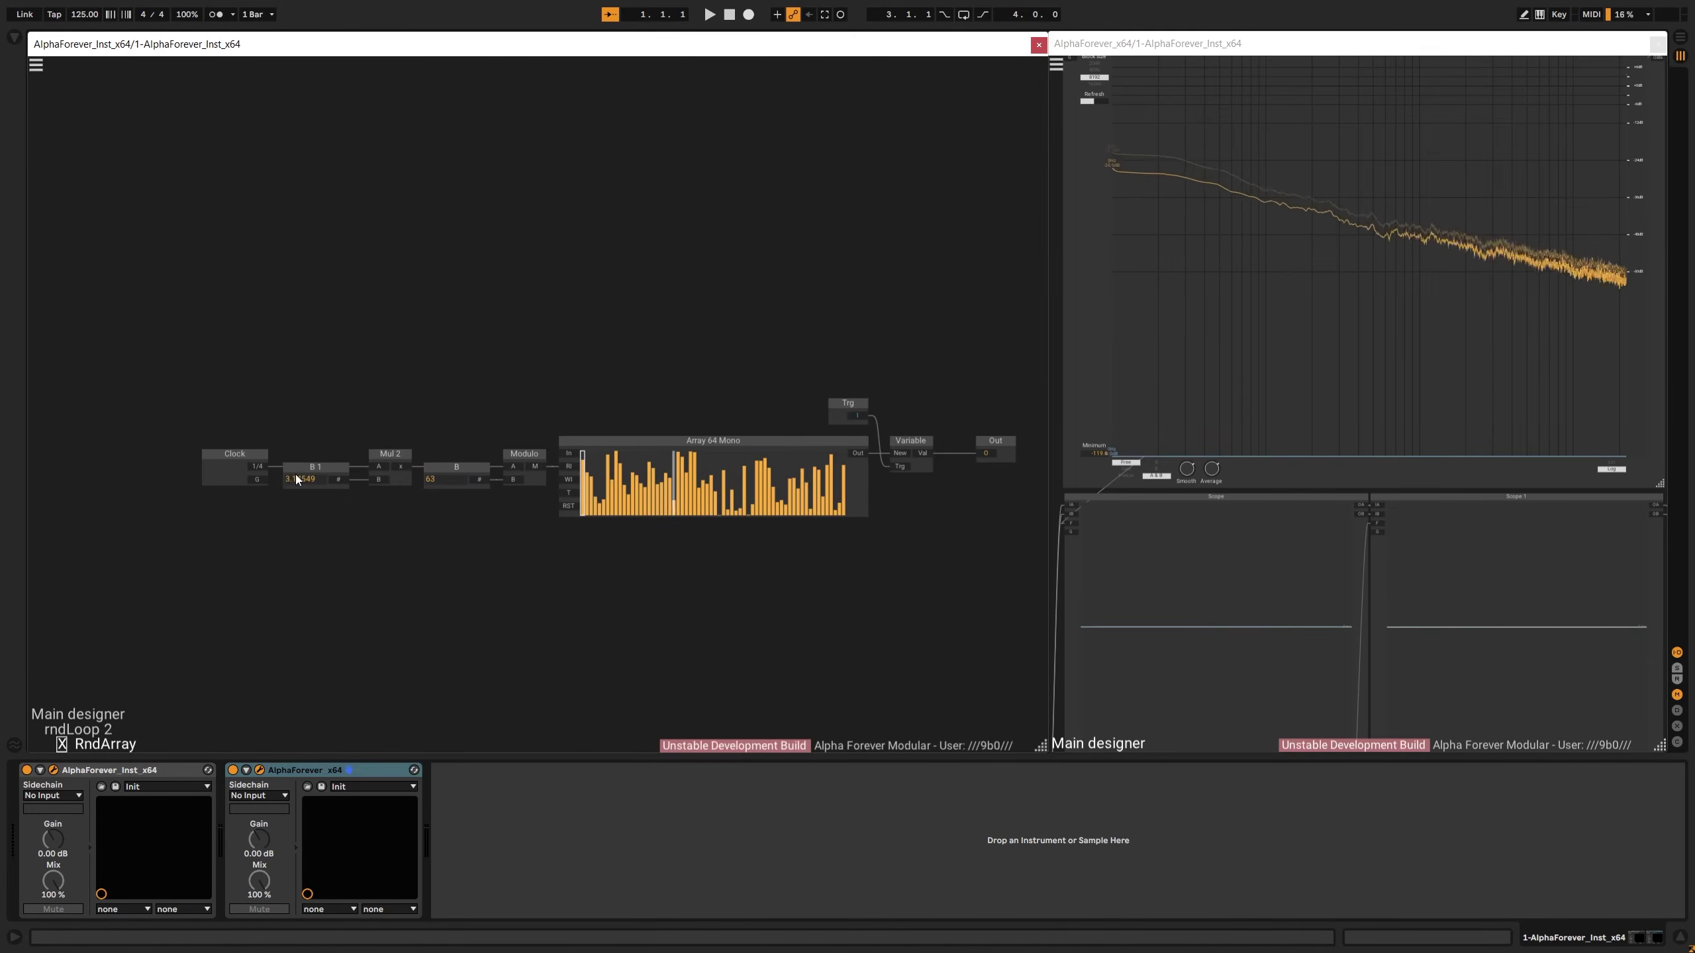
double_click(367, 405)
double_click(535, 272)
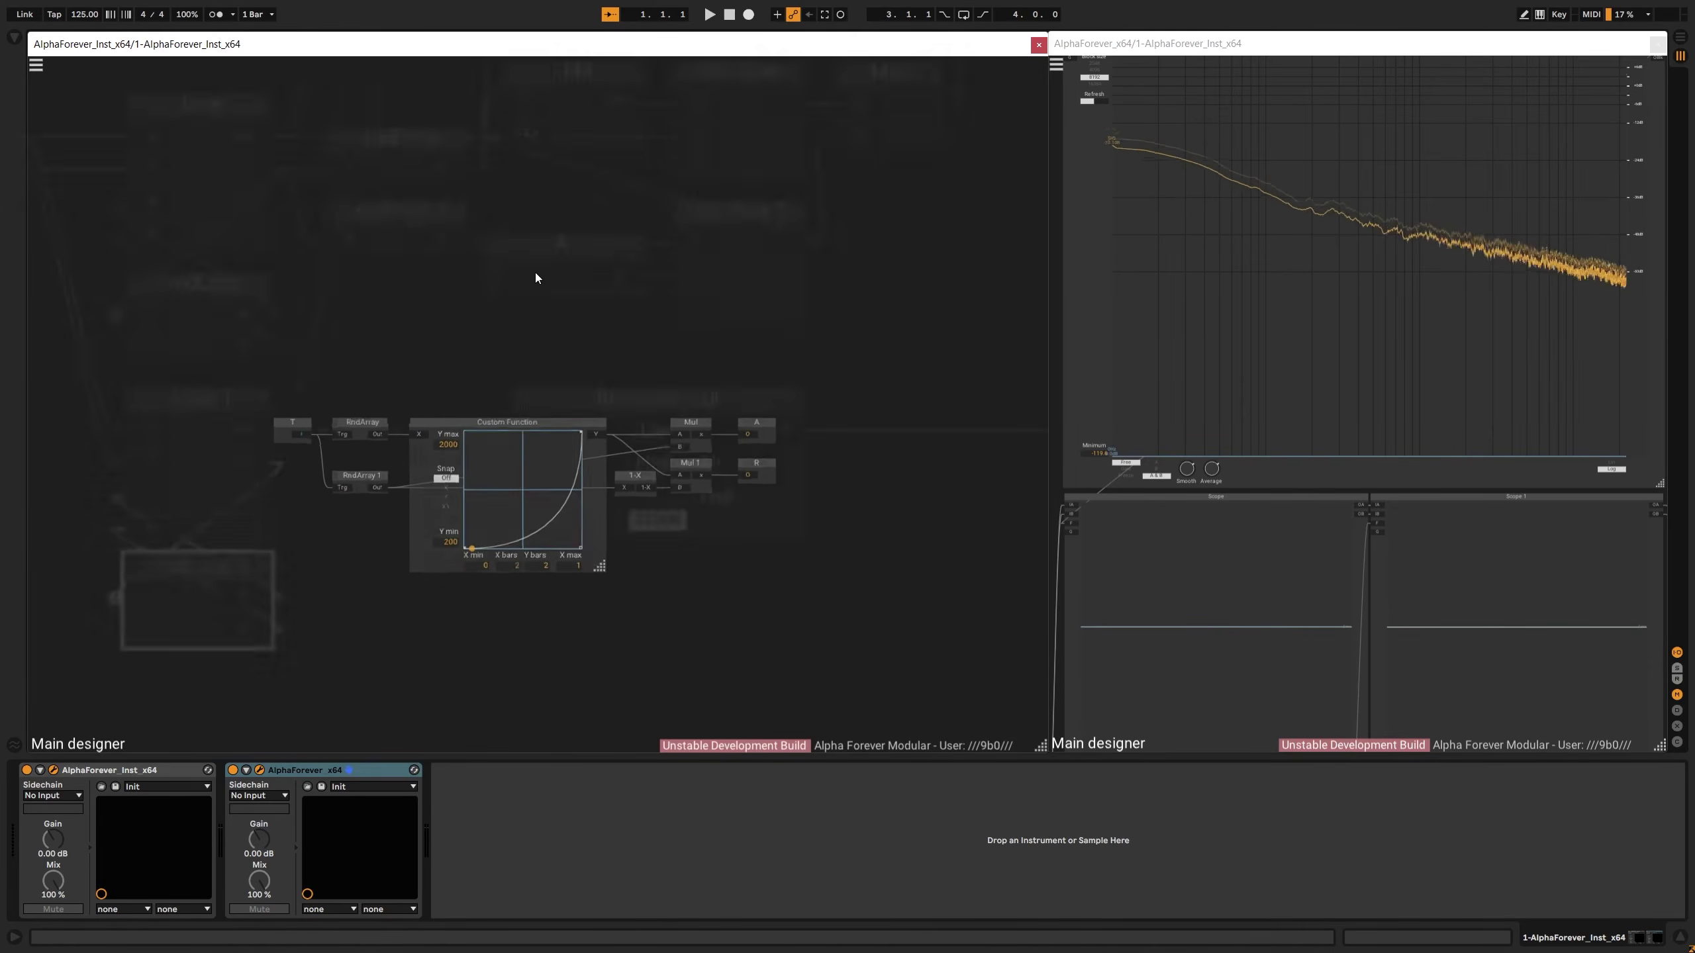
Set the B 1 constant inside rndPitch's RndArray to 8798 and return to the main designer
double_click(272, 443)
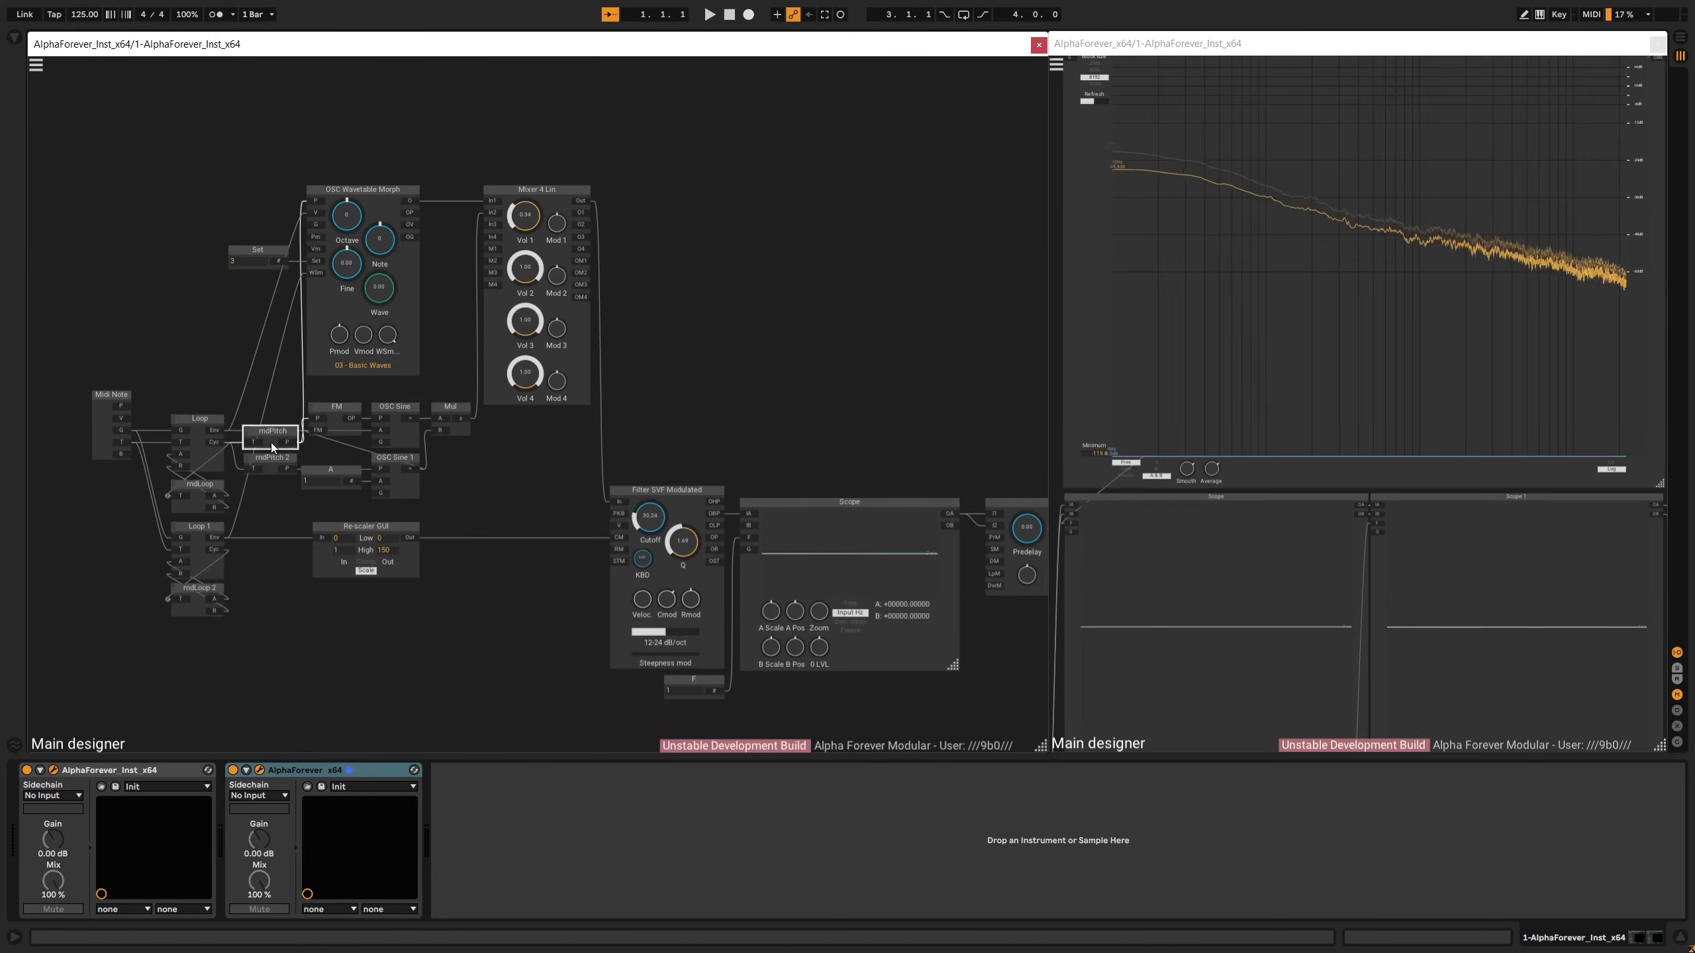
double_click(480, 363)
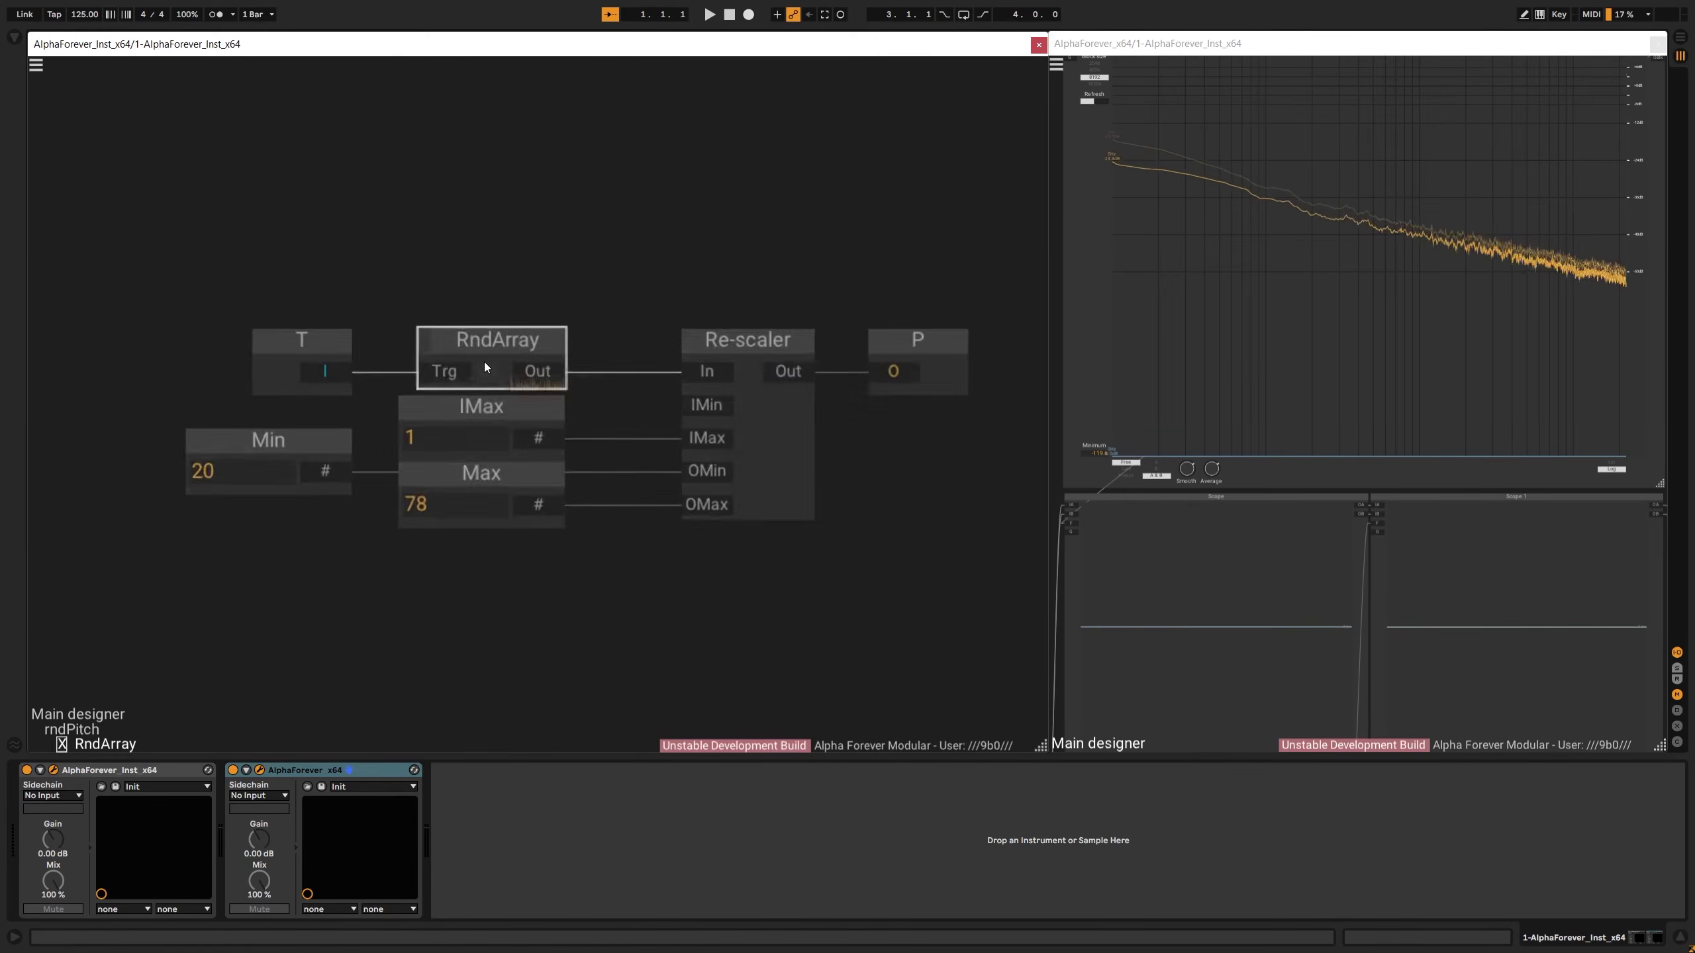
left_click(305, 479)
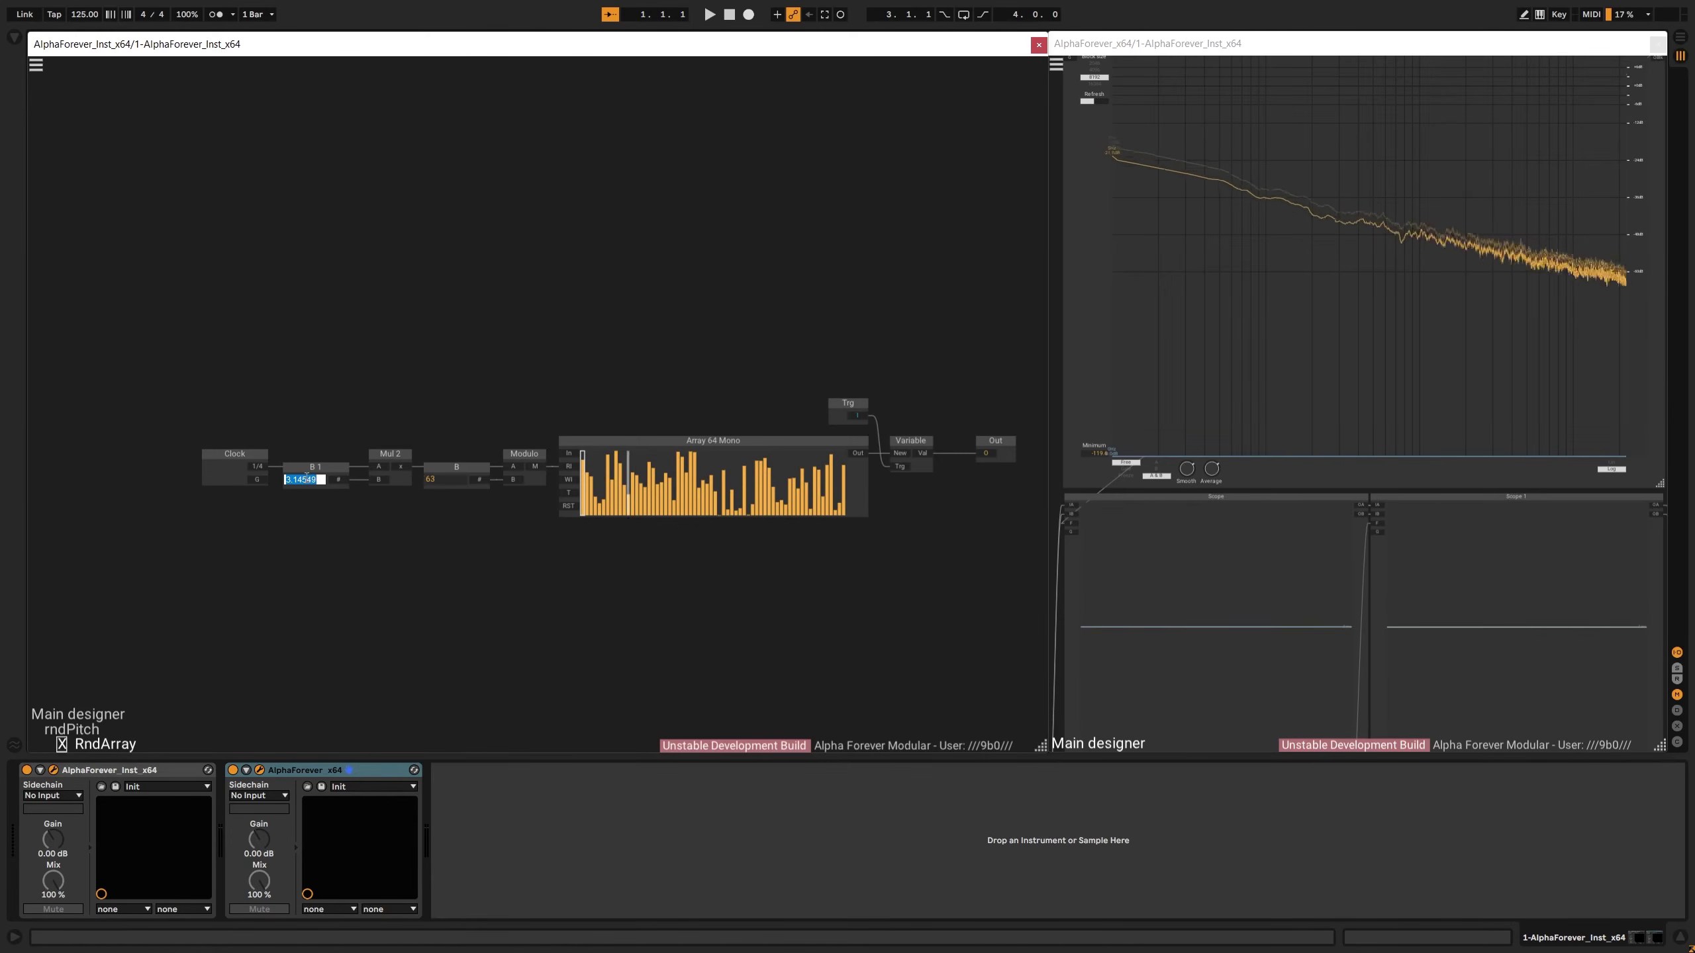
type("8798")
key("Return")
double_click(371, 374)
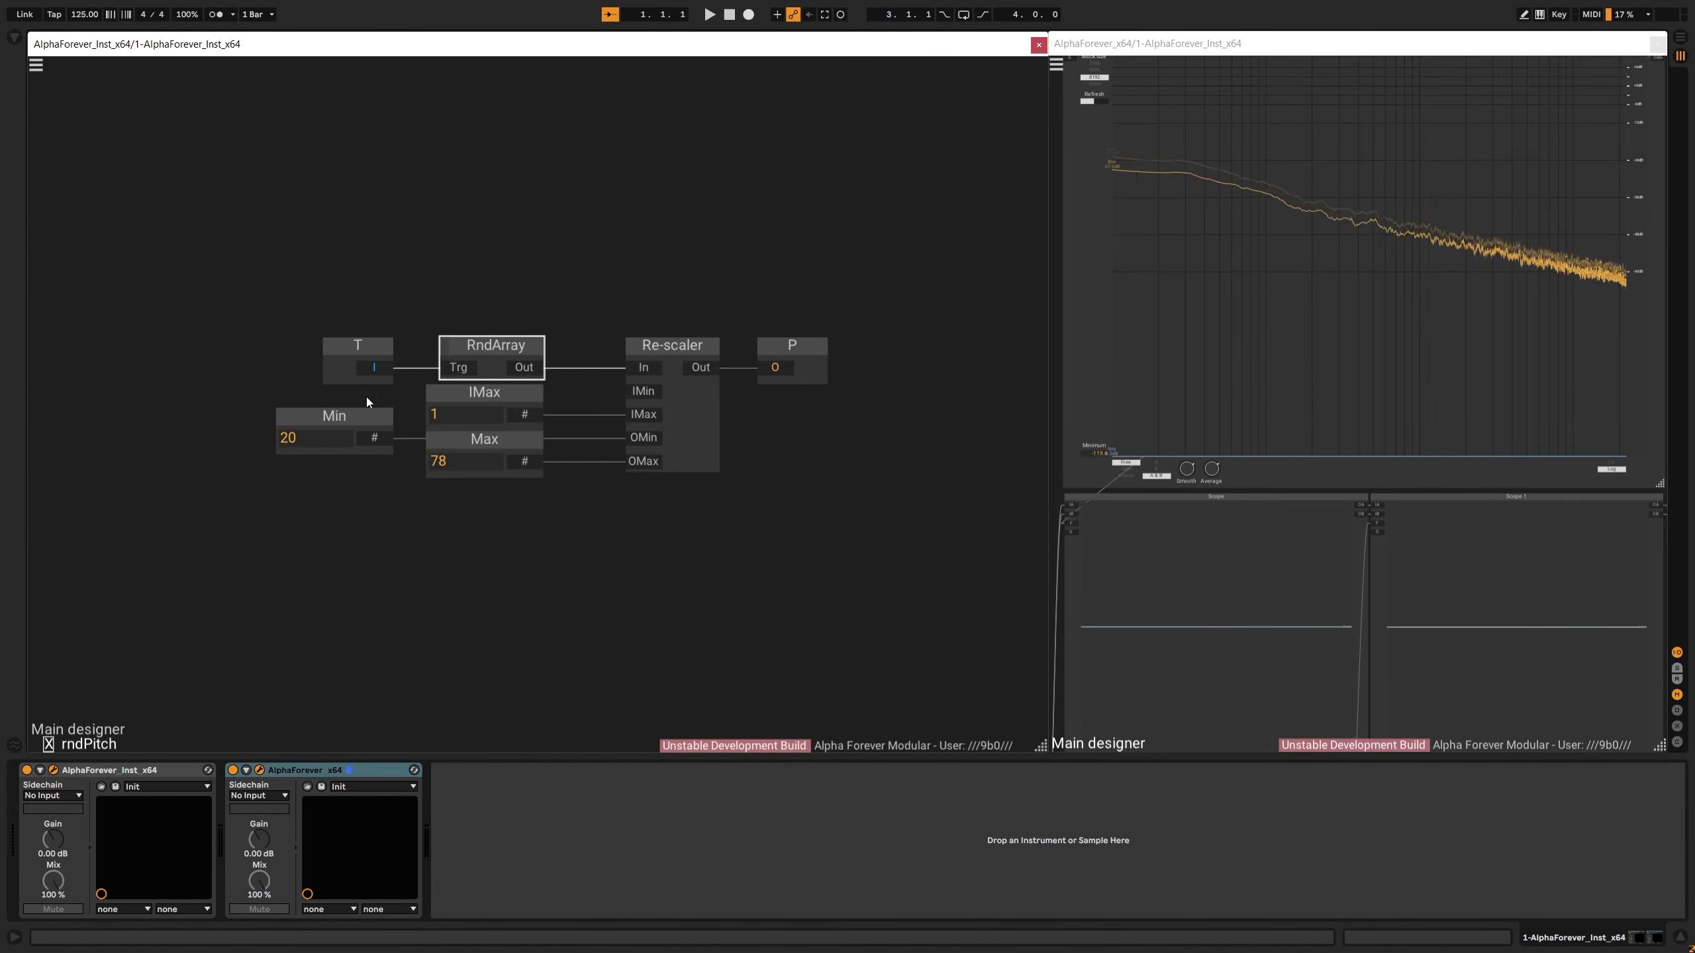
key("Escape")
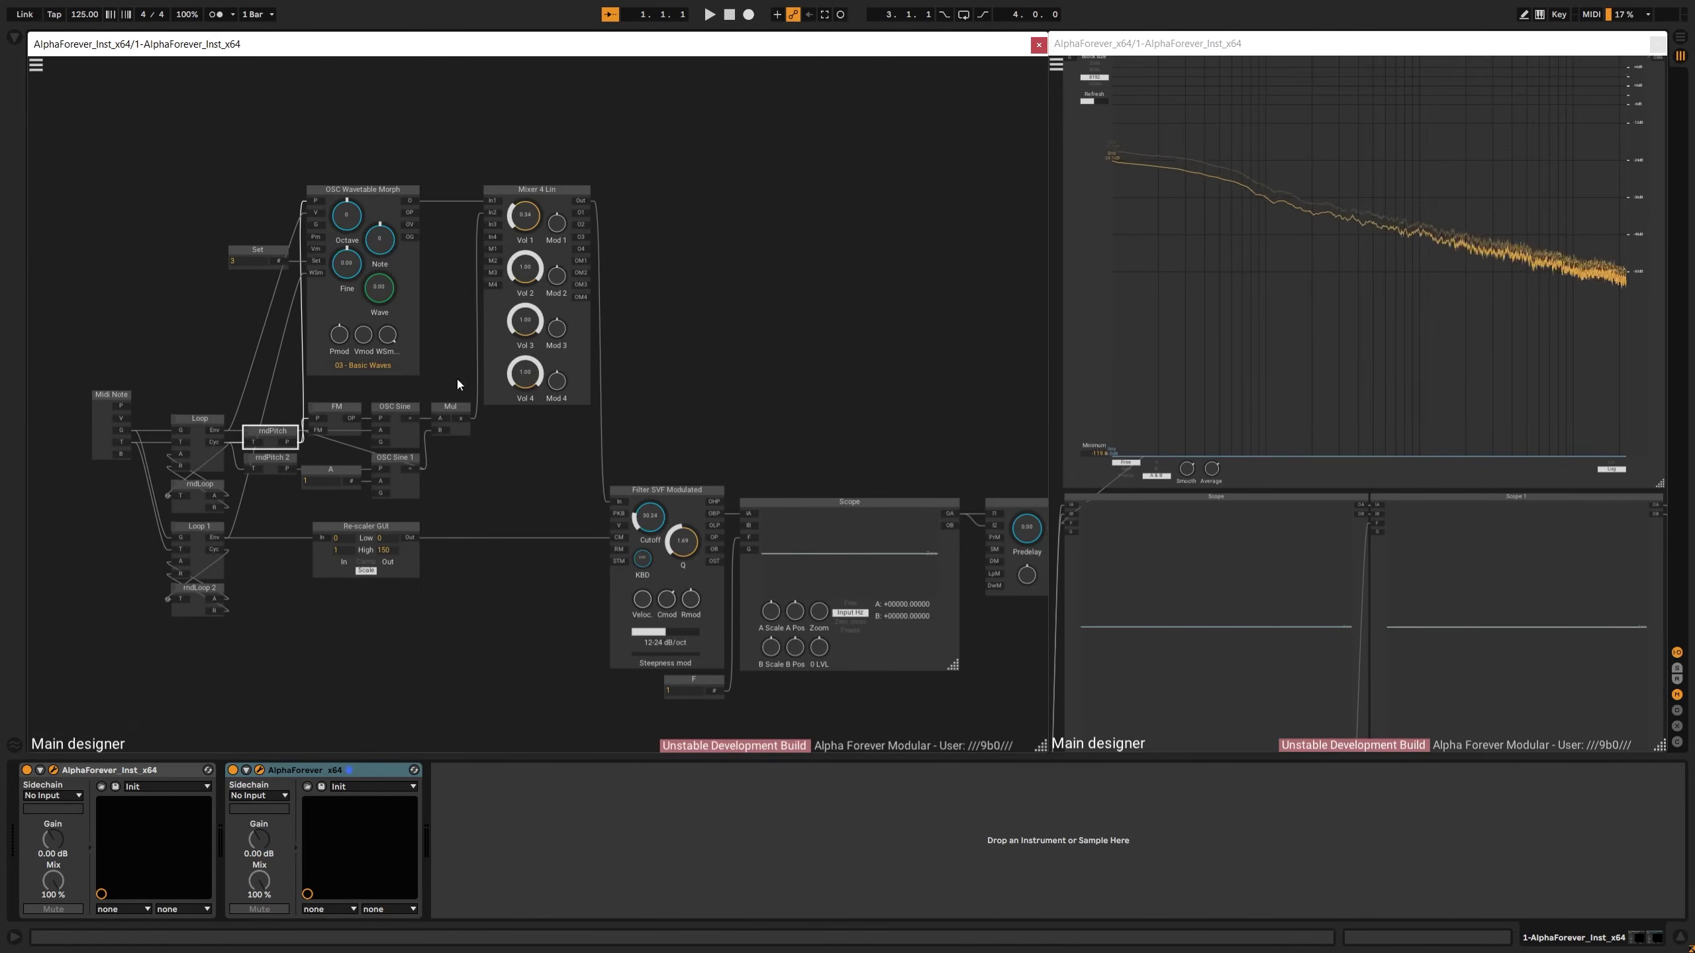
Set the B 1 constant inside rndPitch 2's RndArray to 879.89 and return to the main designer
double_click(267, 467)
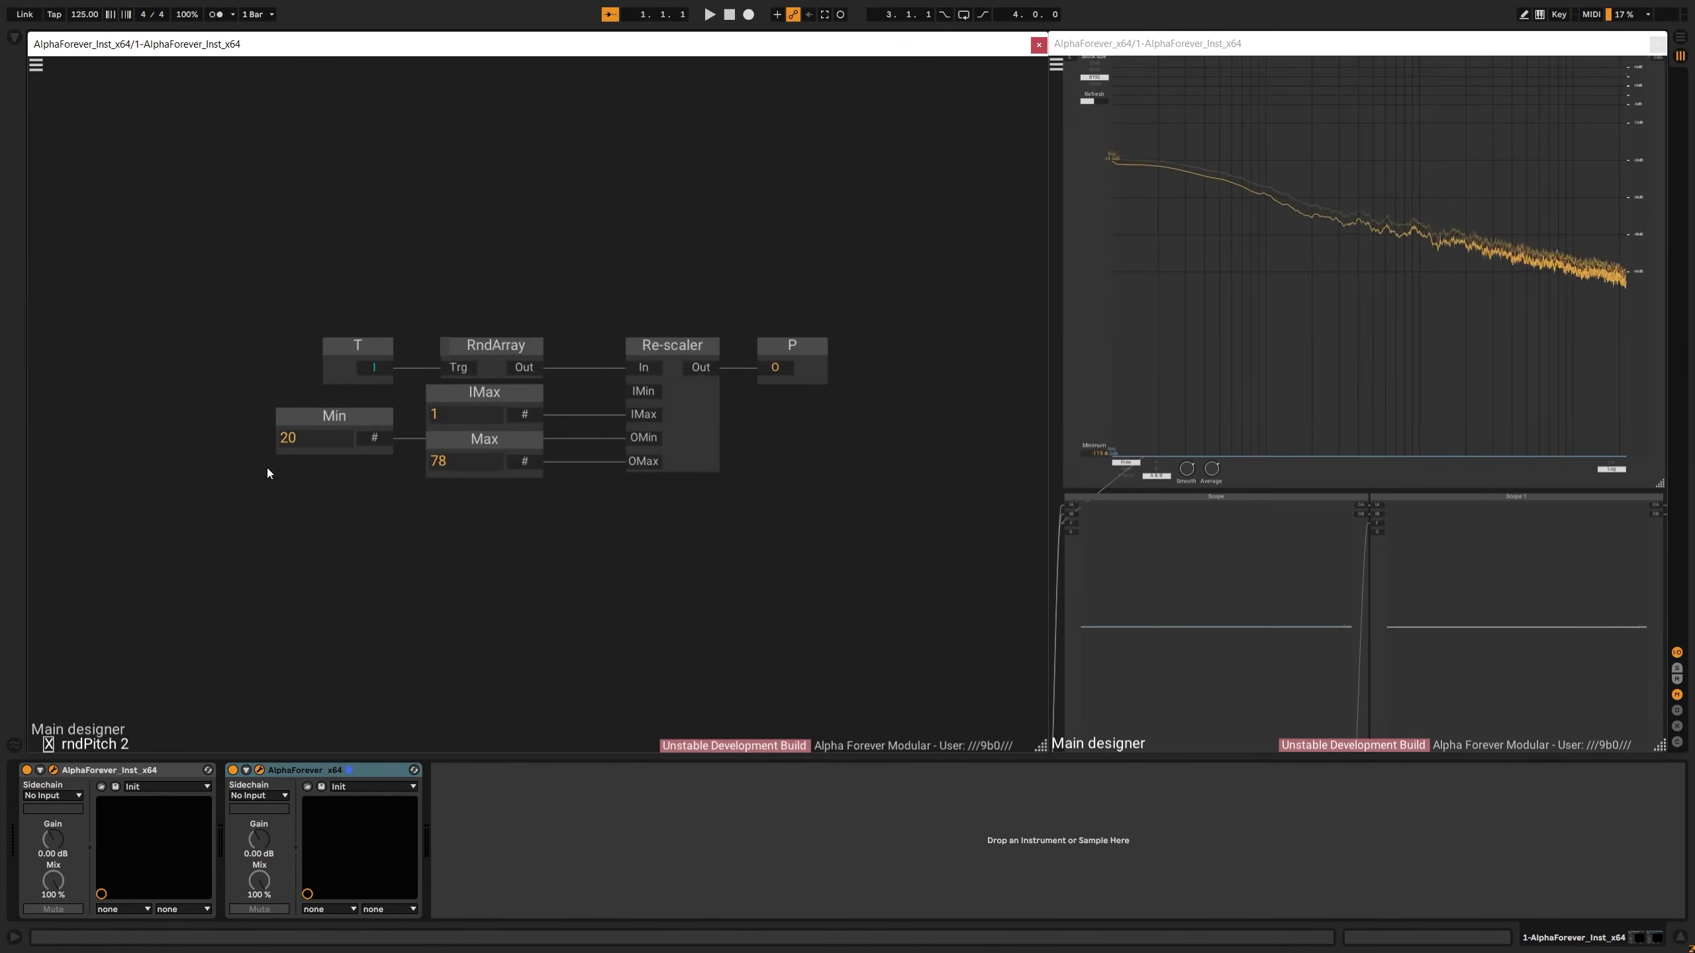
double_click(487, 368)
double_click(305, 479)
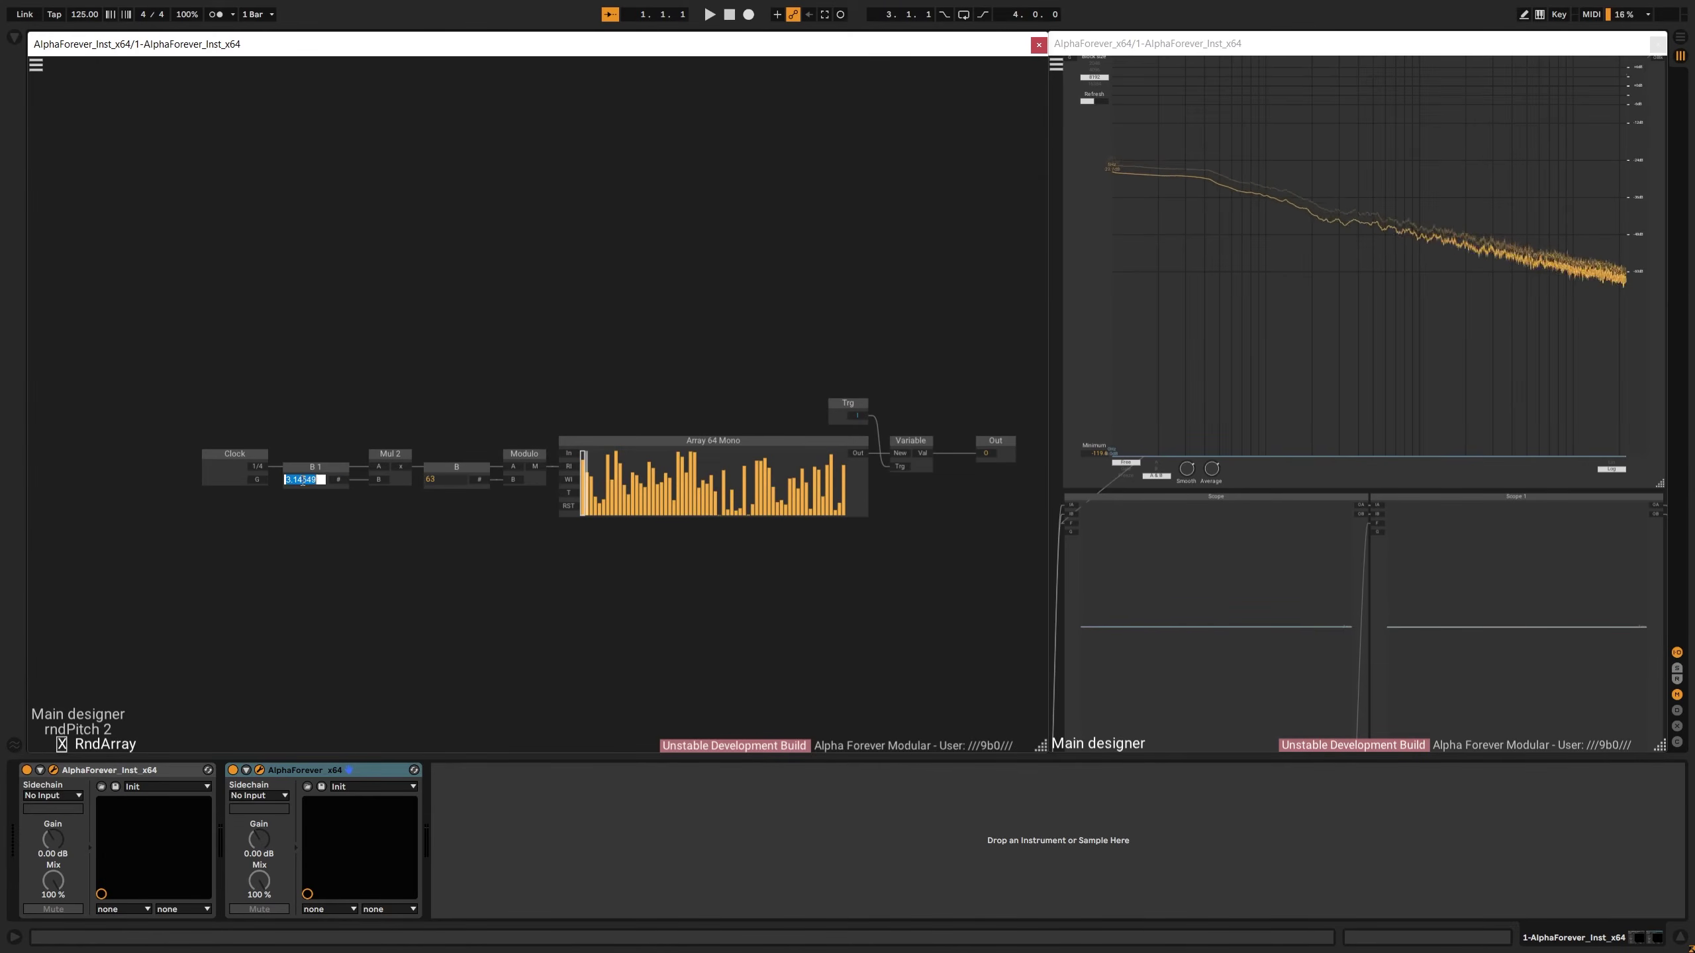
type("879*8")
key("BackSpace")
key("BackSpace")
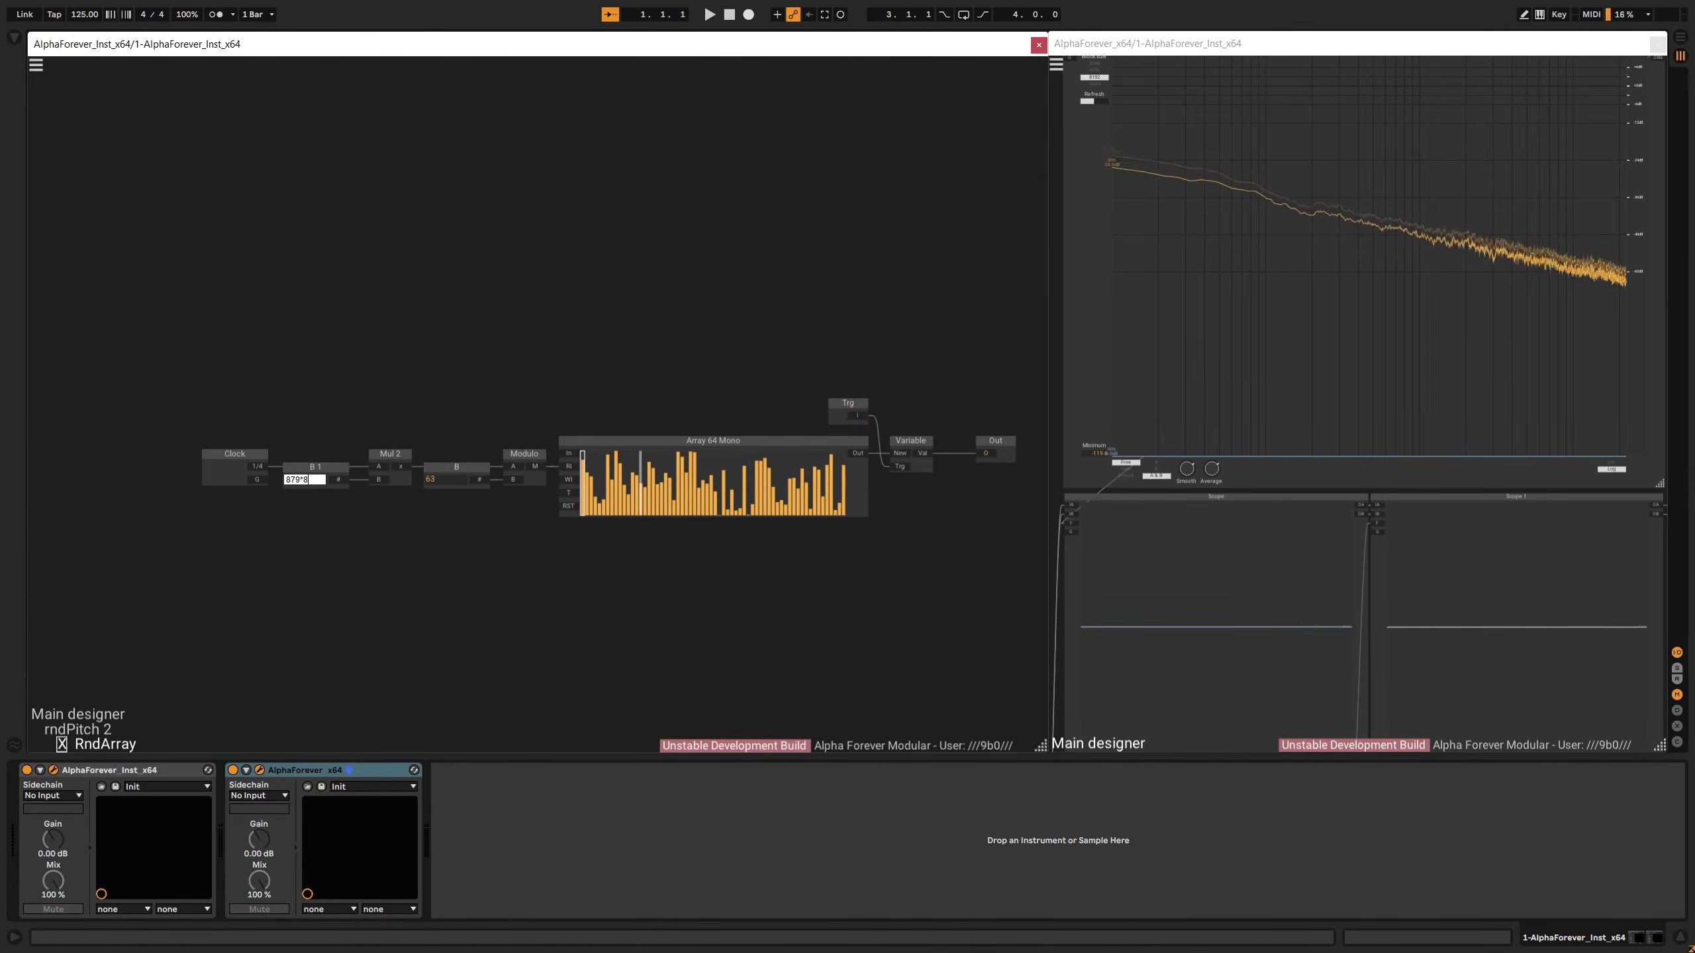
type(".89")
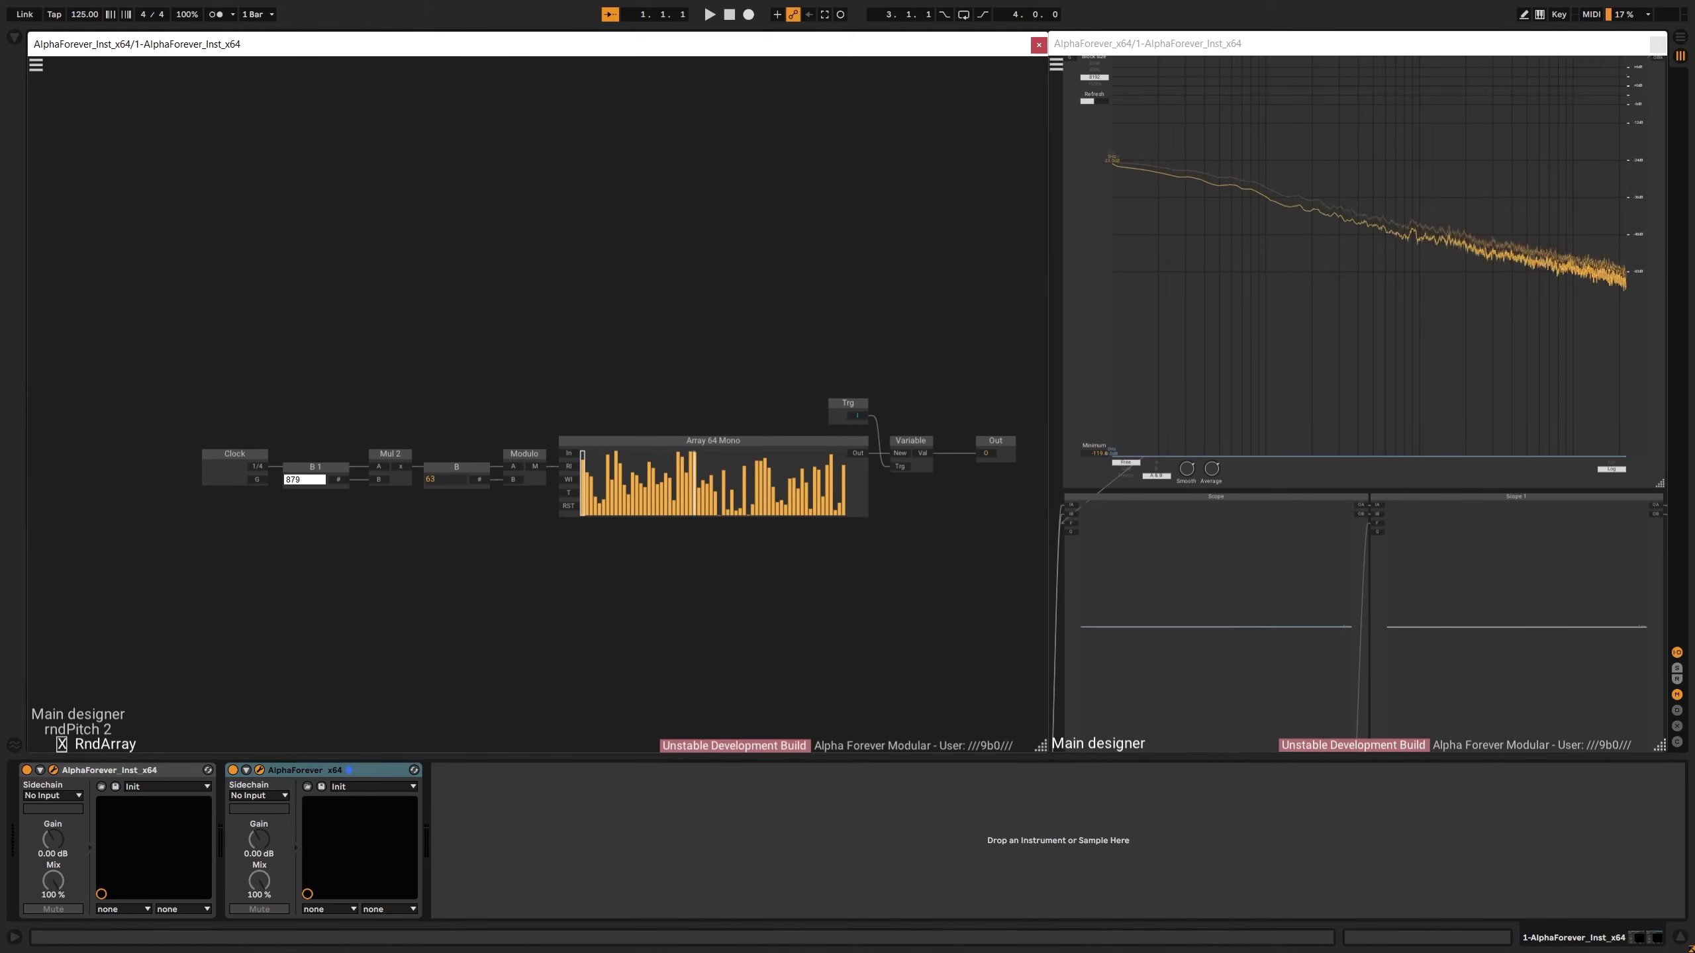
key("Return")
double_click(598, 222)
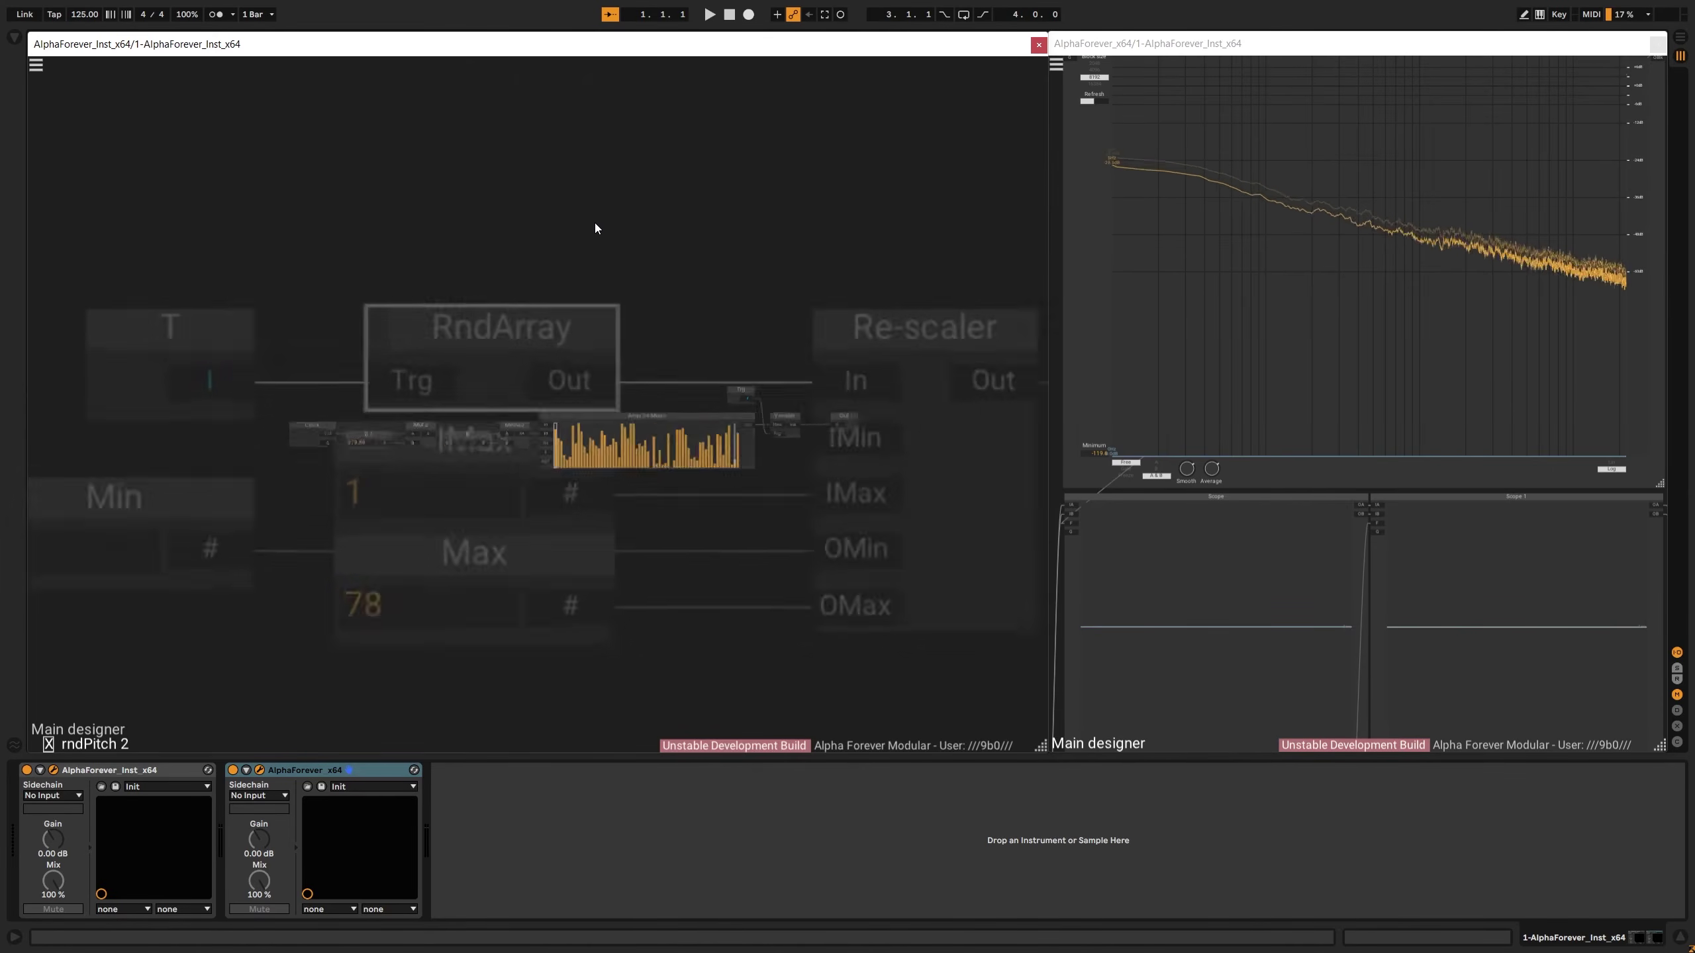
double_click(598, 221)
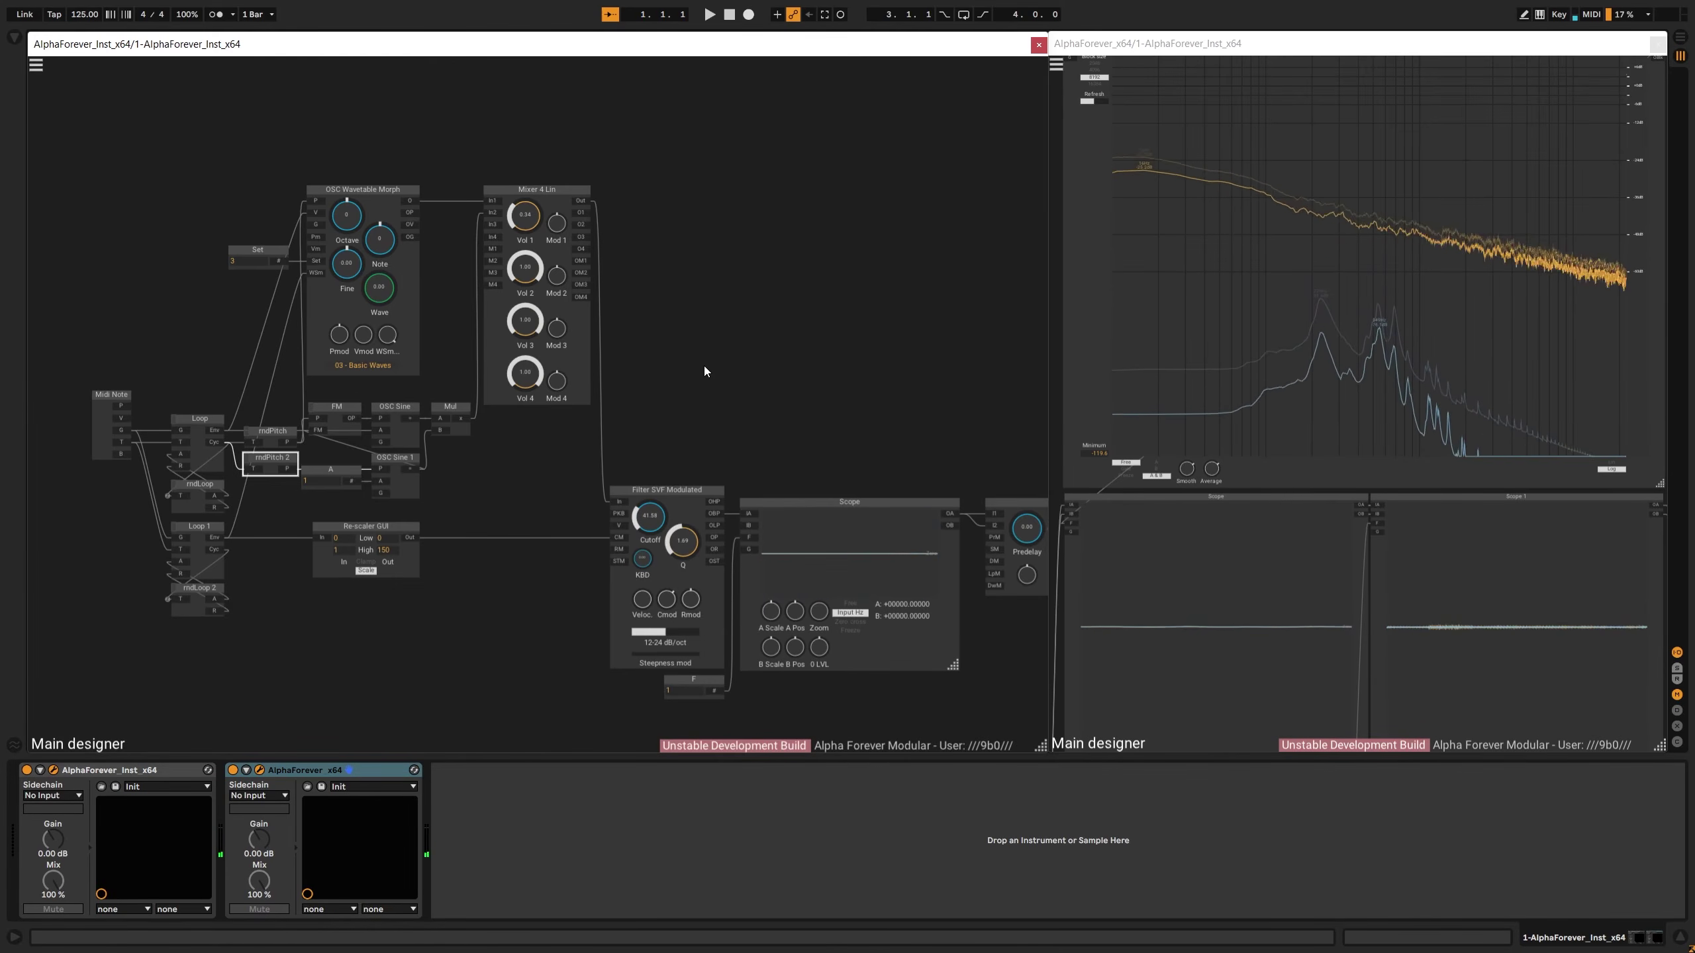
Shift all modules that precede the Scope away from it to open a gap after the filter
scroll(704, 366, "down", 3)
left_click_drag(321, 304, 720, 635)
left_click_drag(696, 475, 578, 475)
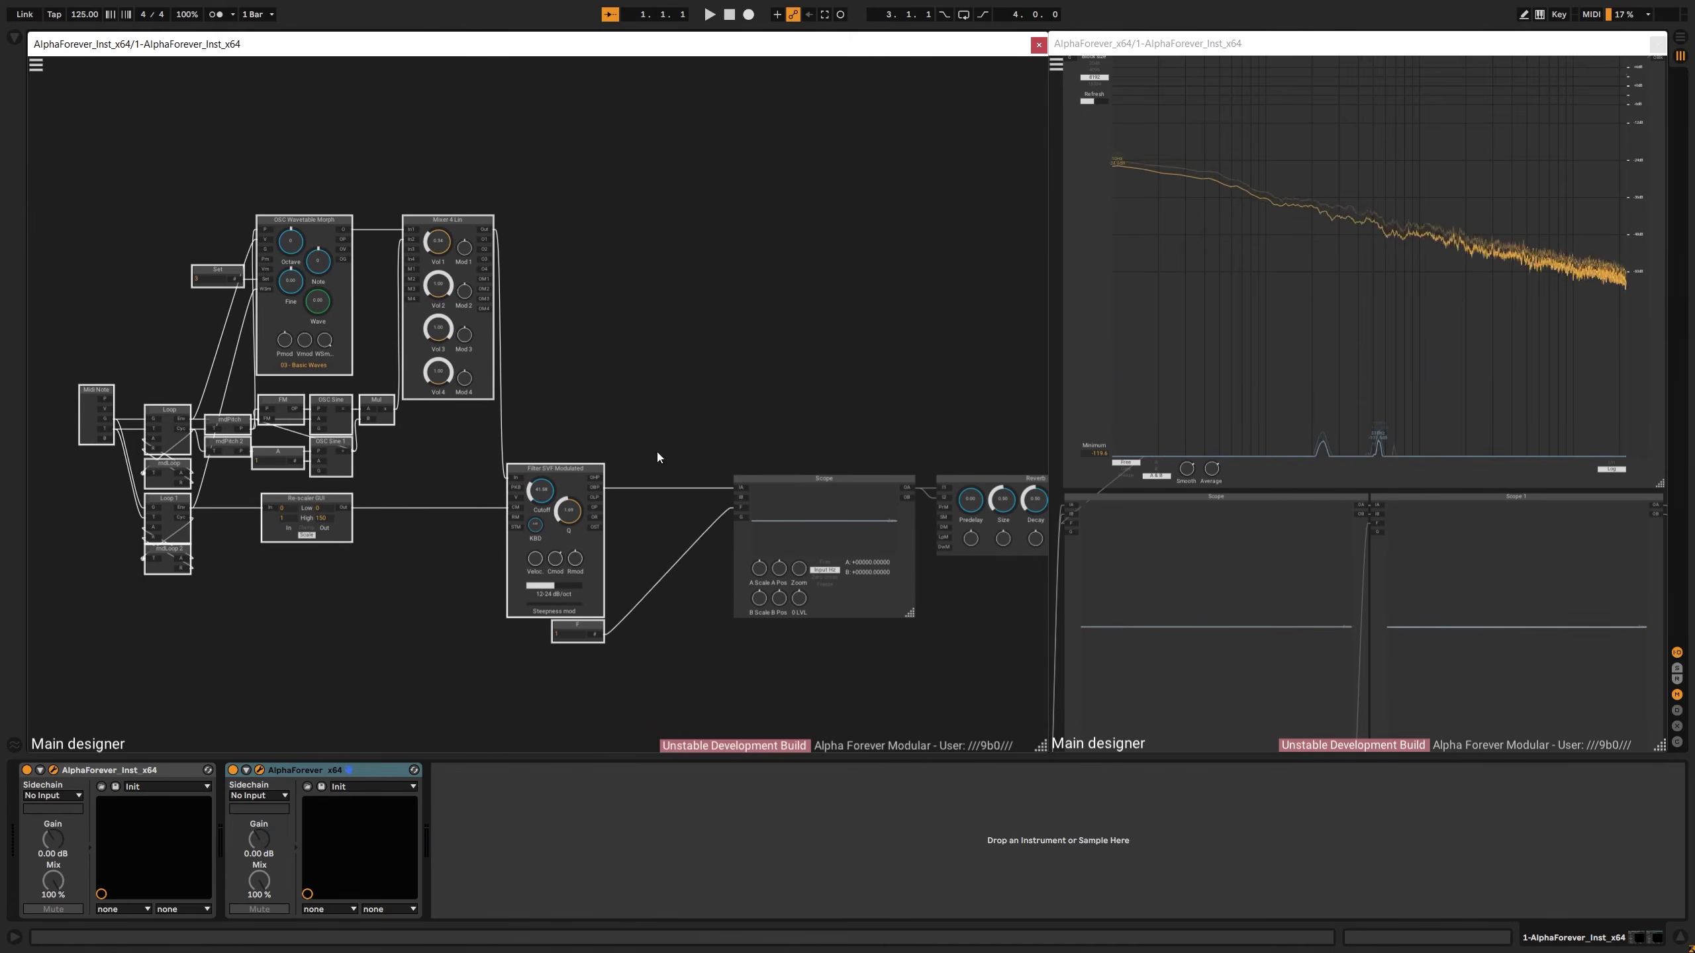
left_click(650, 455)
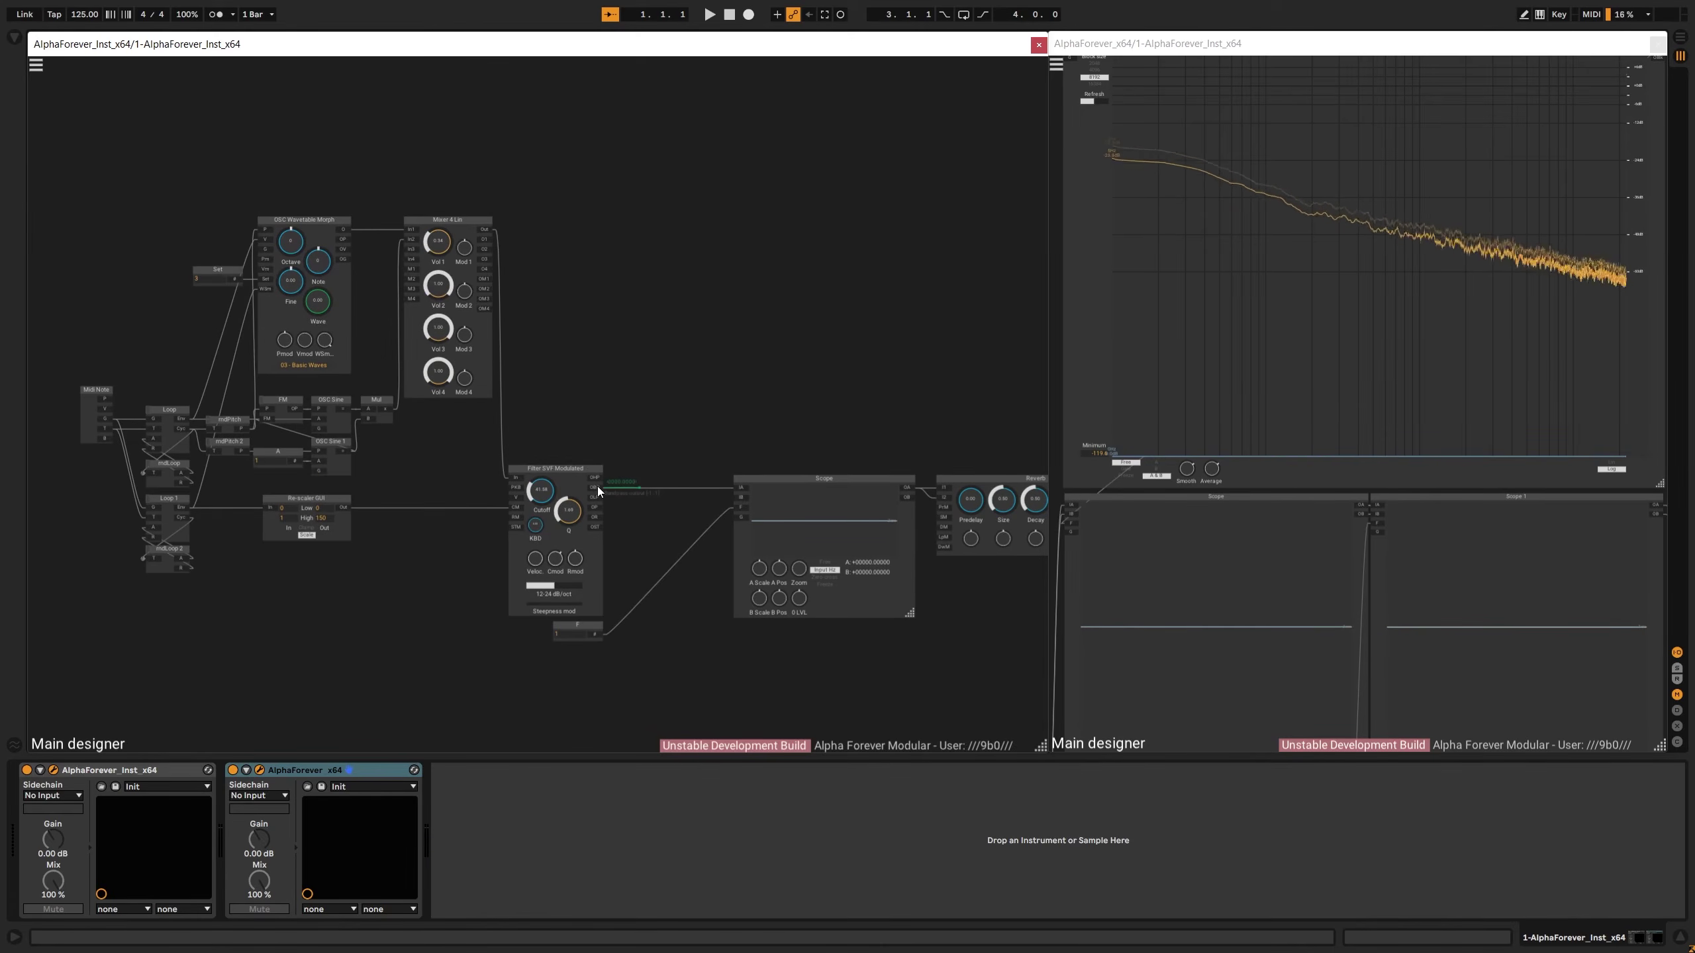
Insert a Mul module into the connection between the SVF filter's output and the Scope
right_click(597, 486)
type("mul")
key("Return")
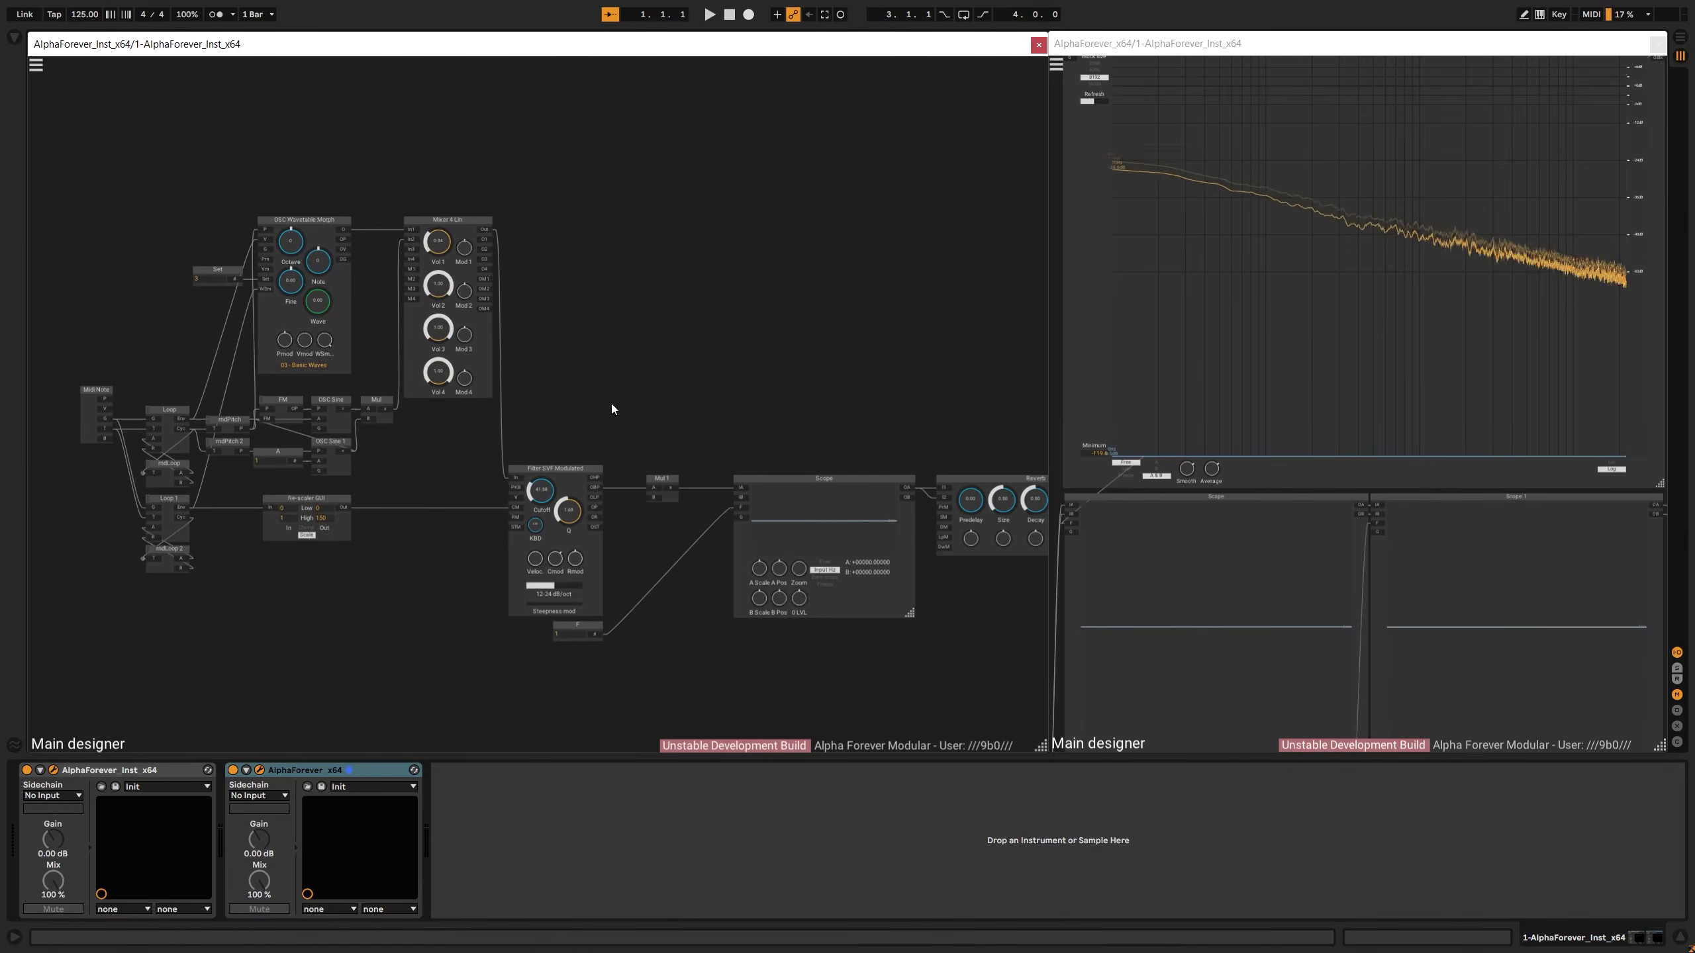
Connect the Midi Note gate to Mul 1's B input and insert an Env. follower Modulated module into that connection
left_click_drag(104, 419, 652, 496)
right_click(651, 497)
type("env")
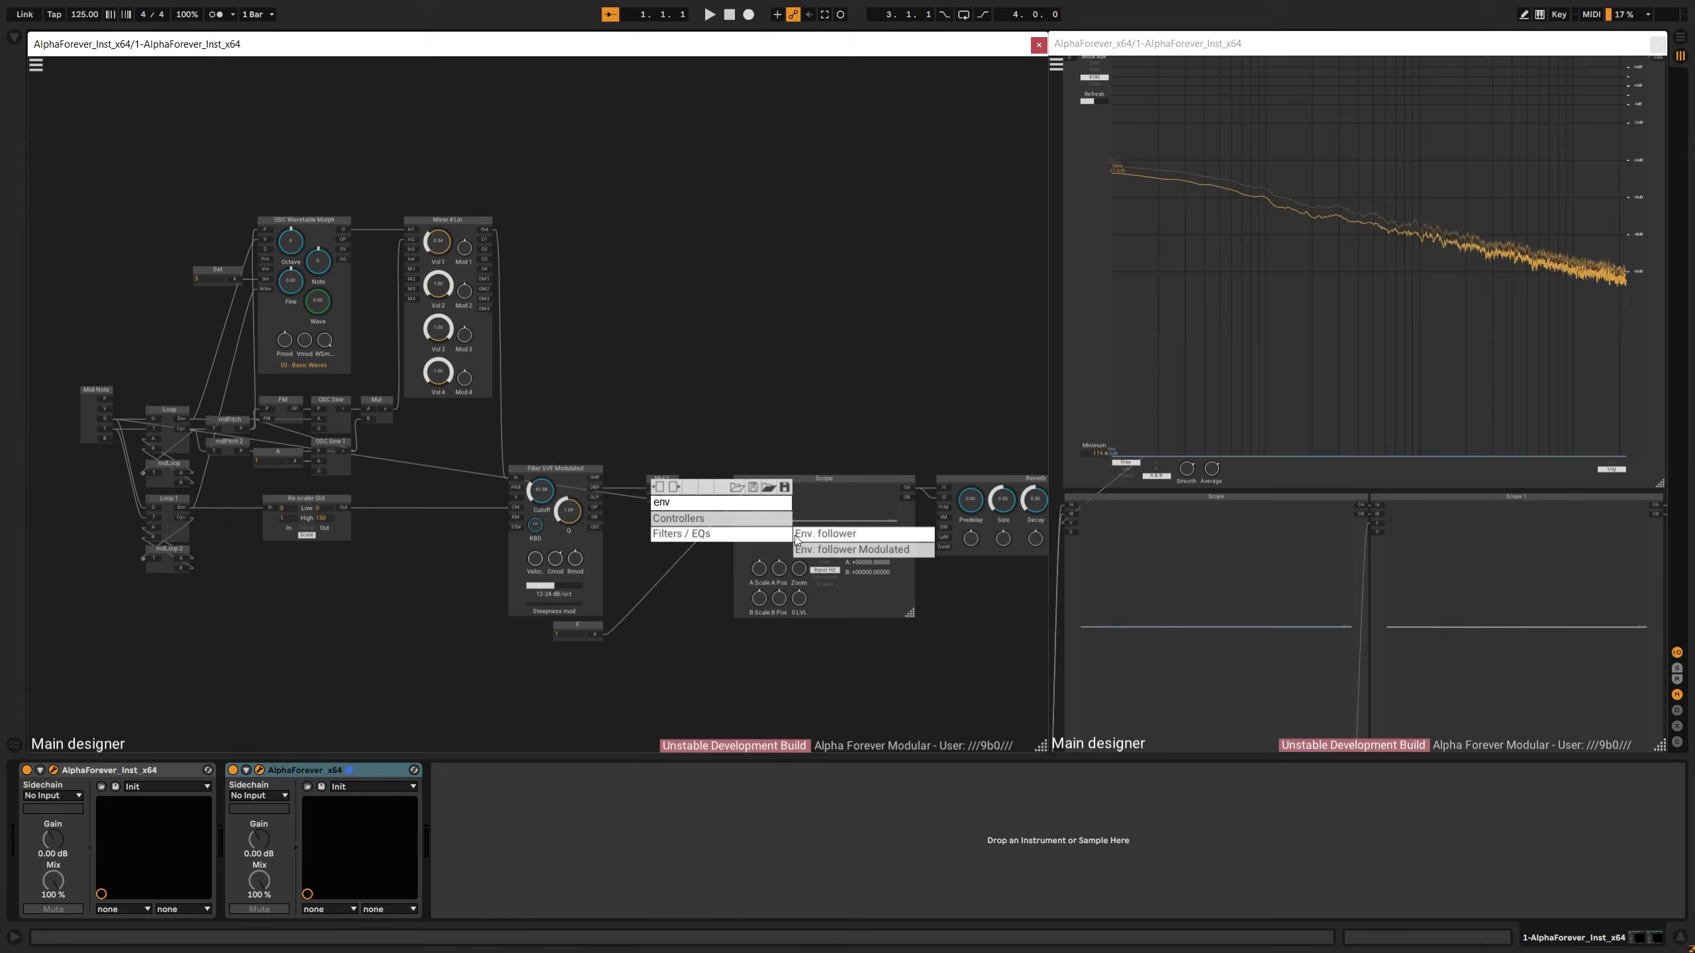
left_click(842, 550)
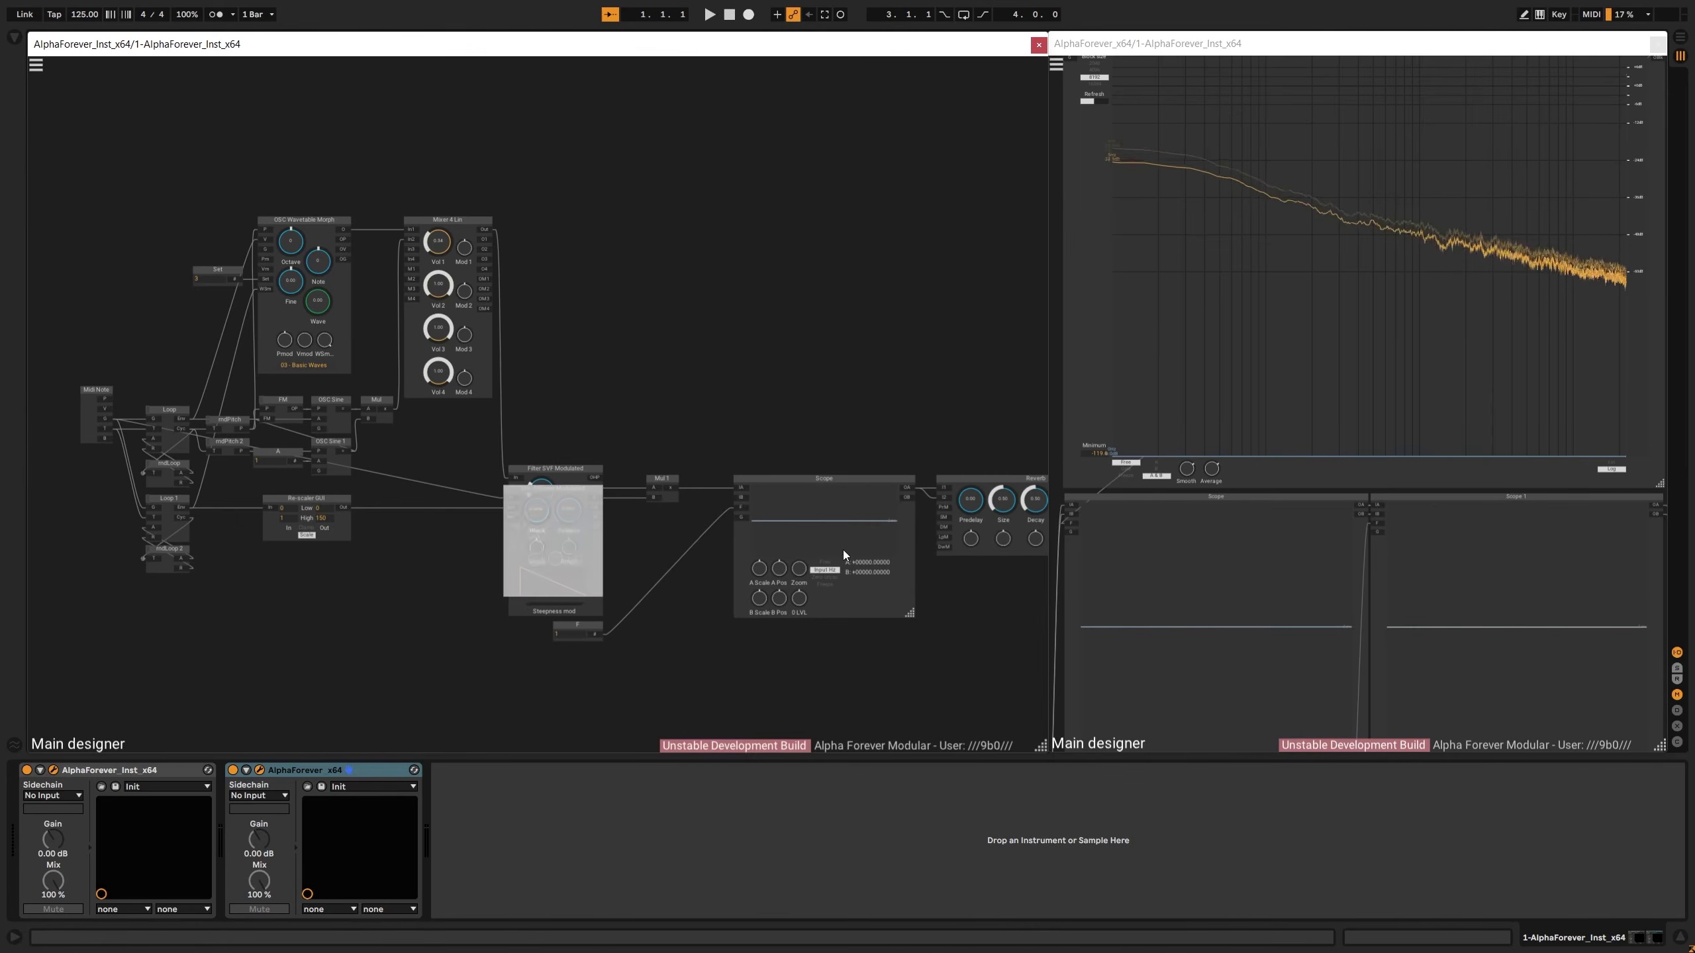
left_click_drag(554, 471, 207, 599)
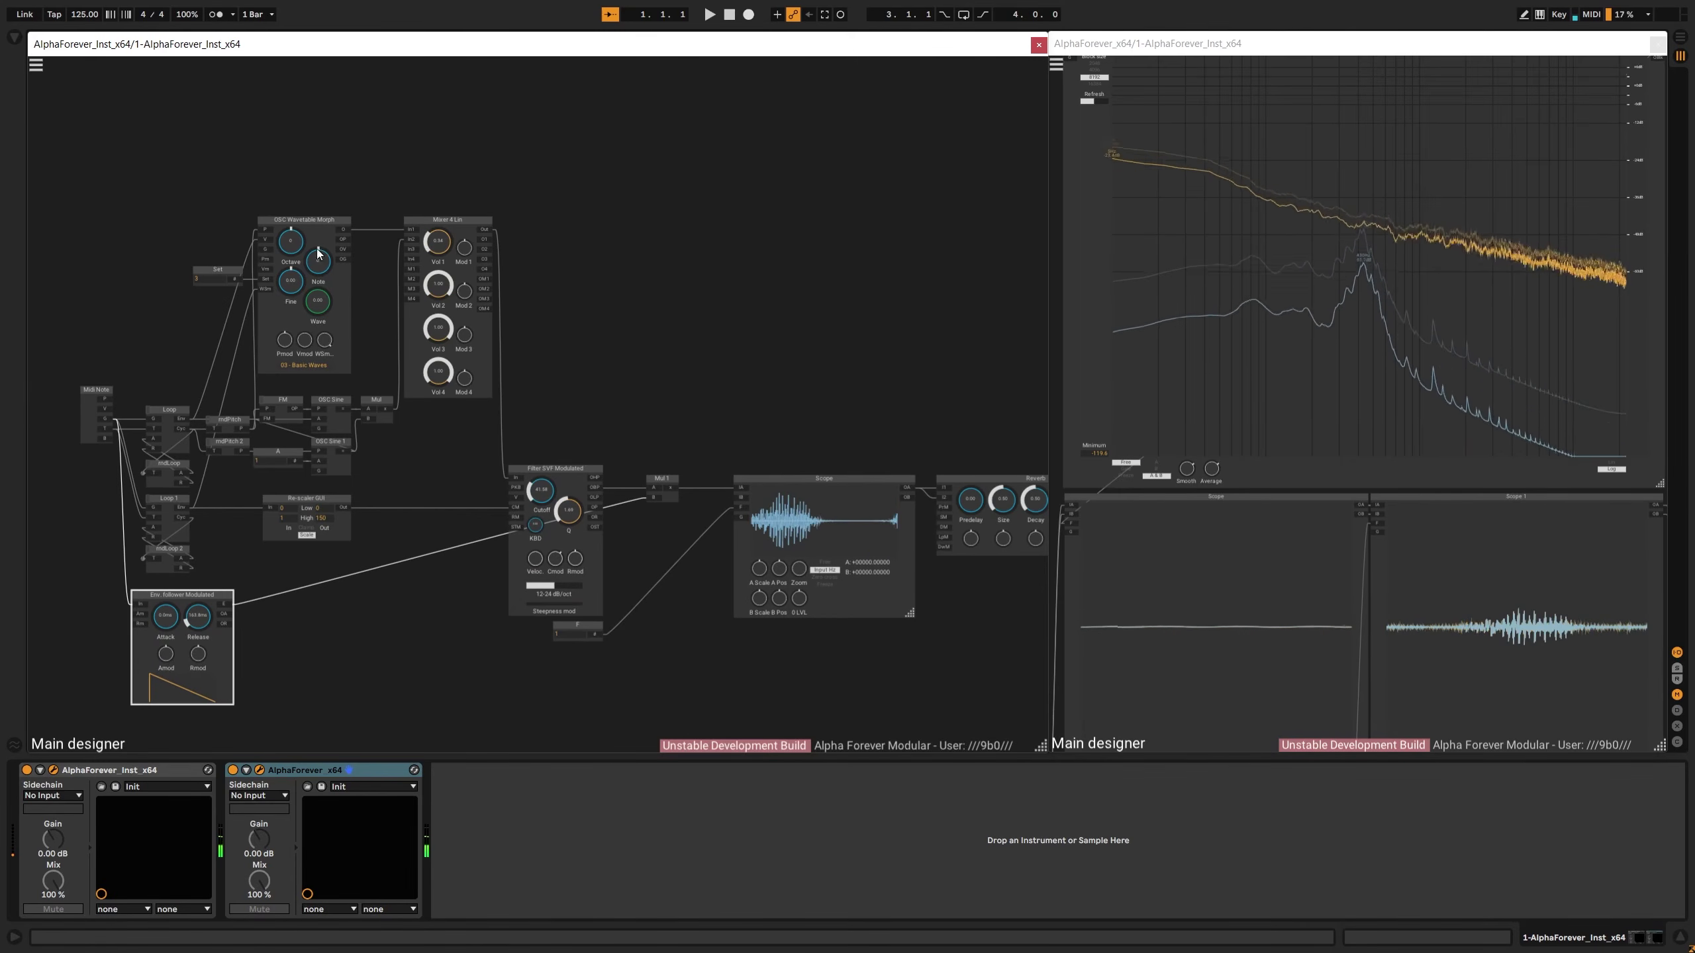
Raise the wavetable oscillator's octave and place the envelope follower between the Re-scaler GUI and the SVF filter
left_click_drag(292, 244, 313, 178)
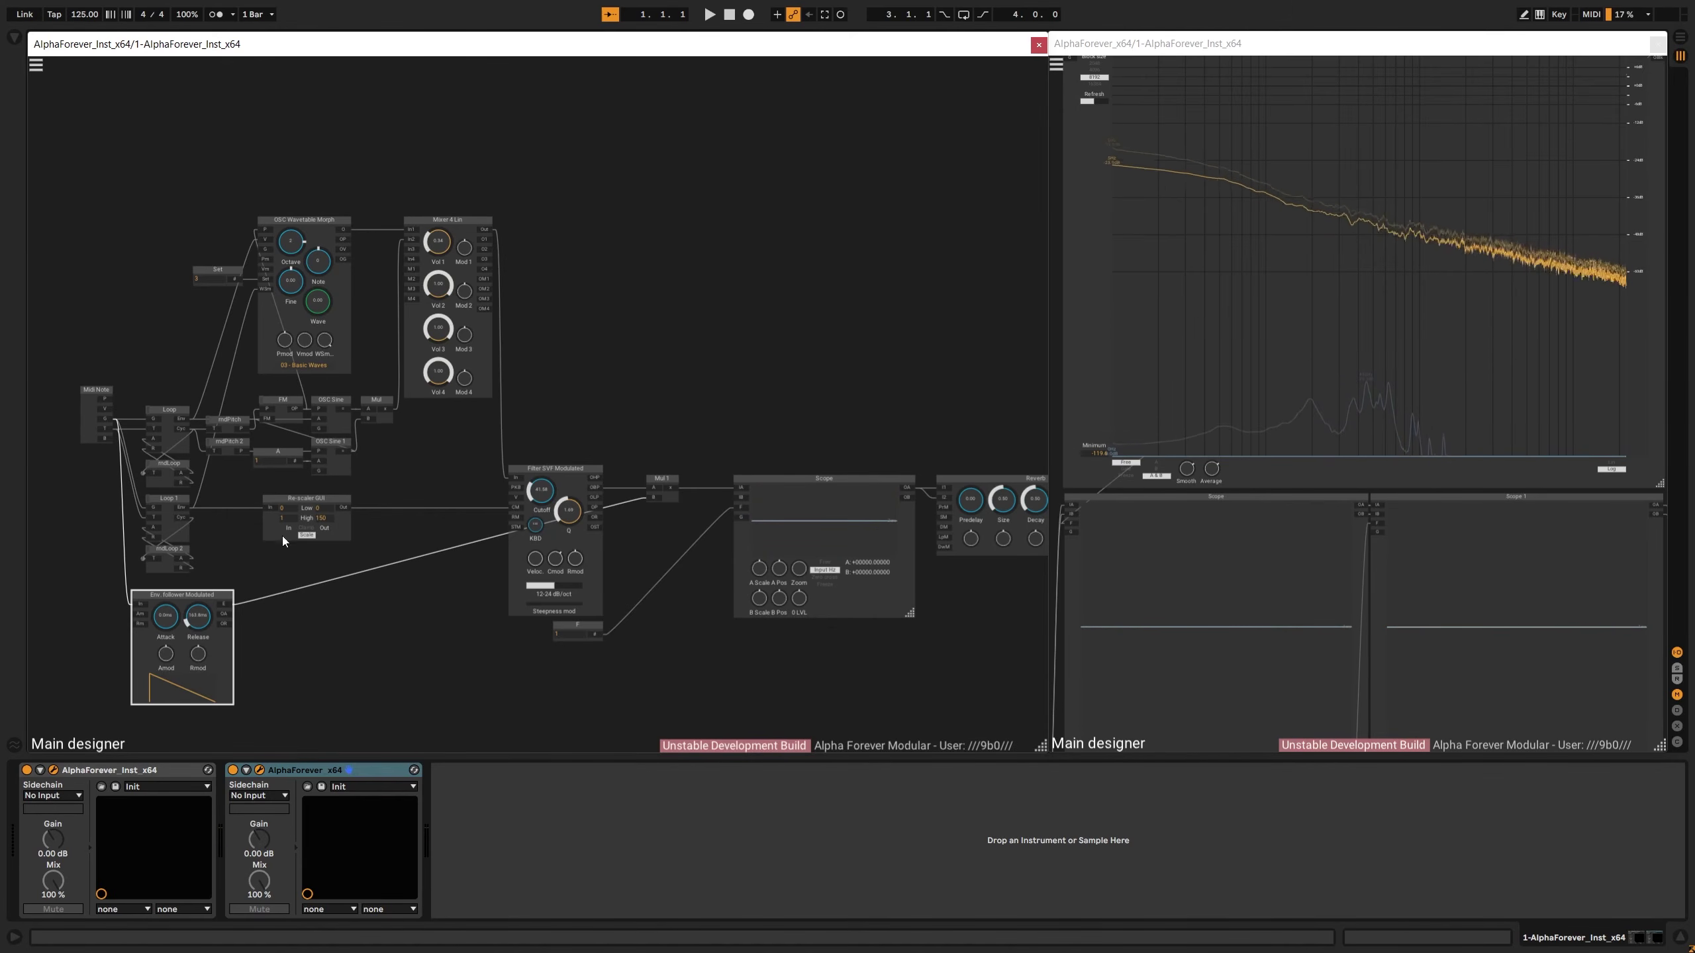
left_click_drag(215, 598, 486, 501)
left_click_drag(601, 381, 725, 368)
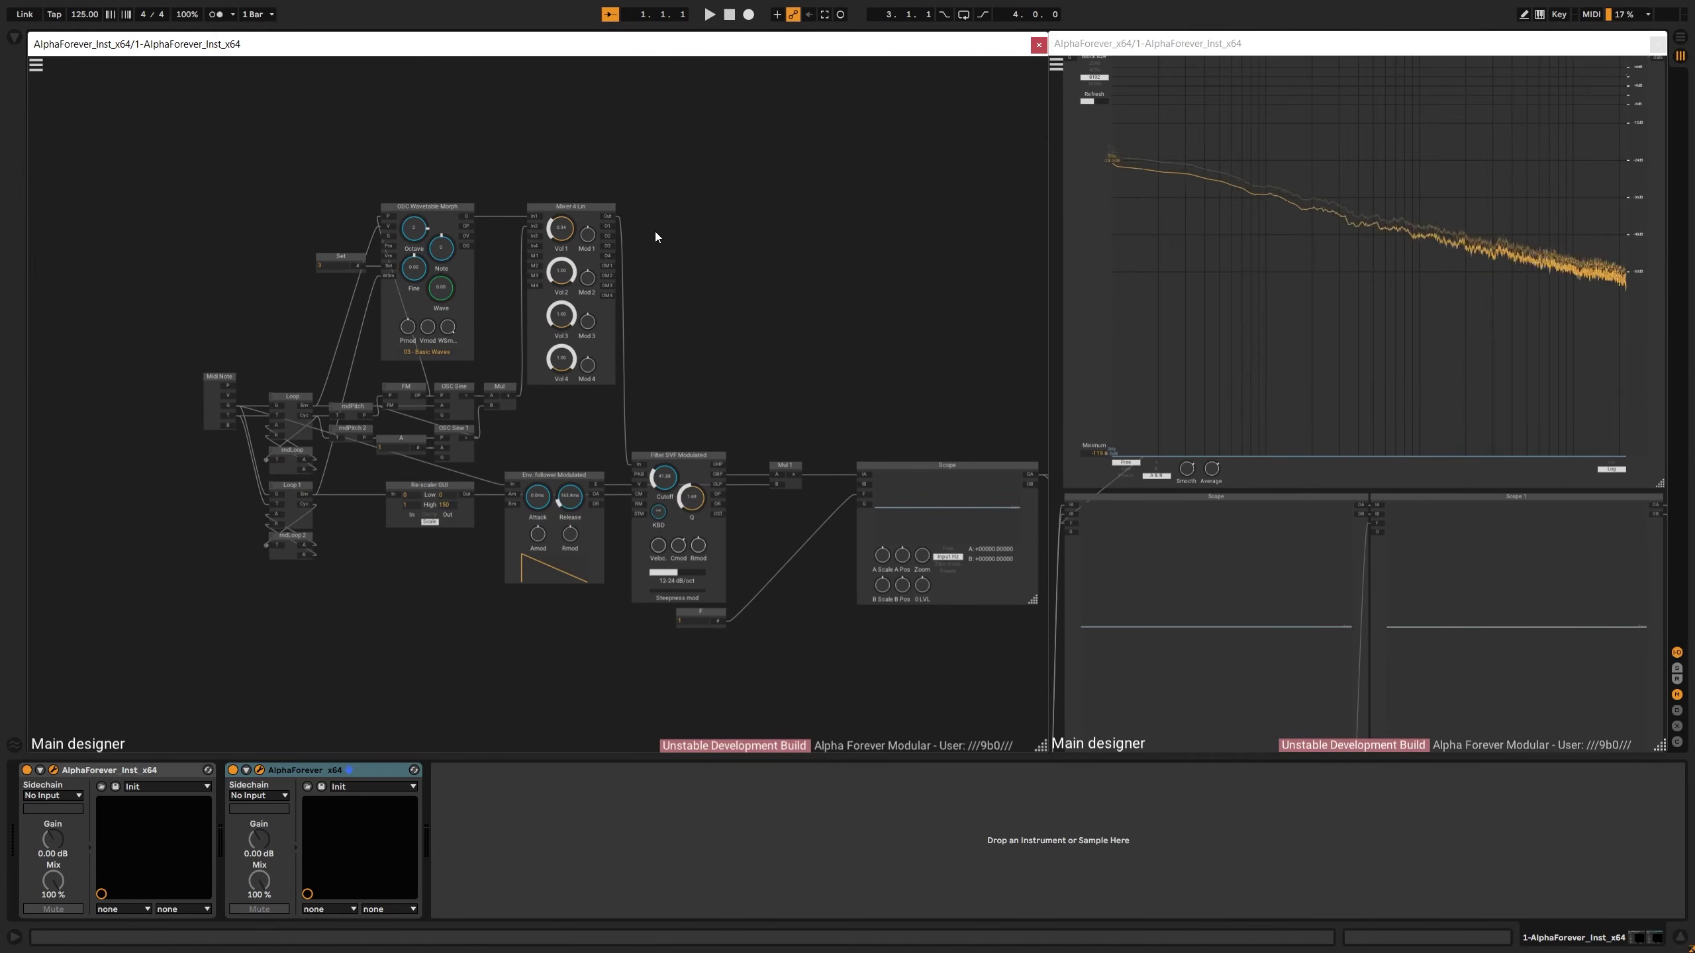
scroll(368, 655, "up", 2)
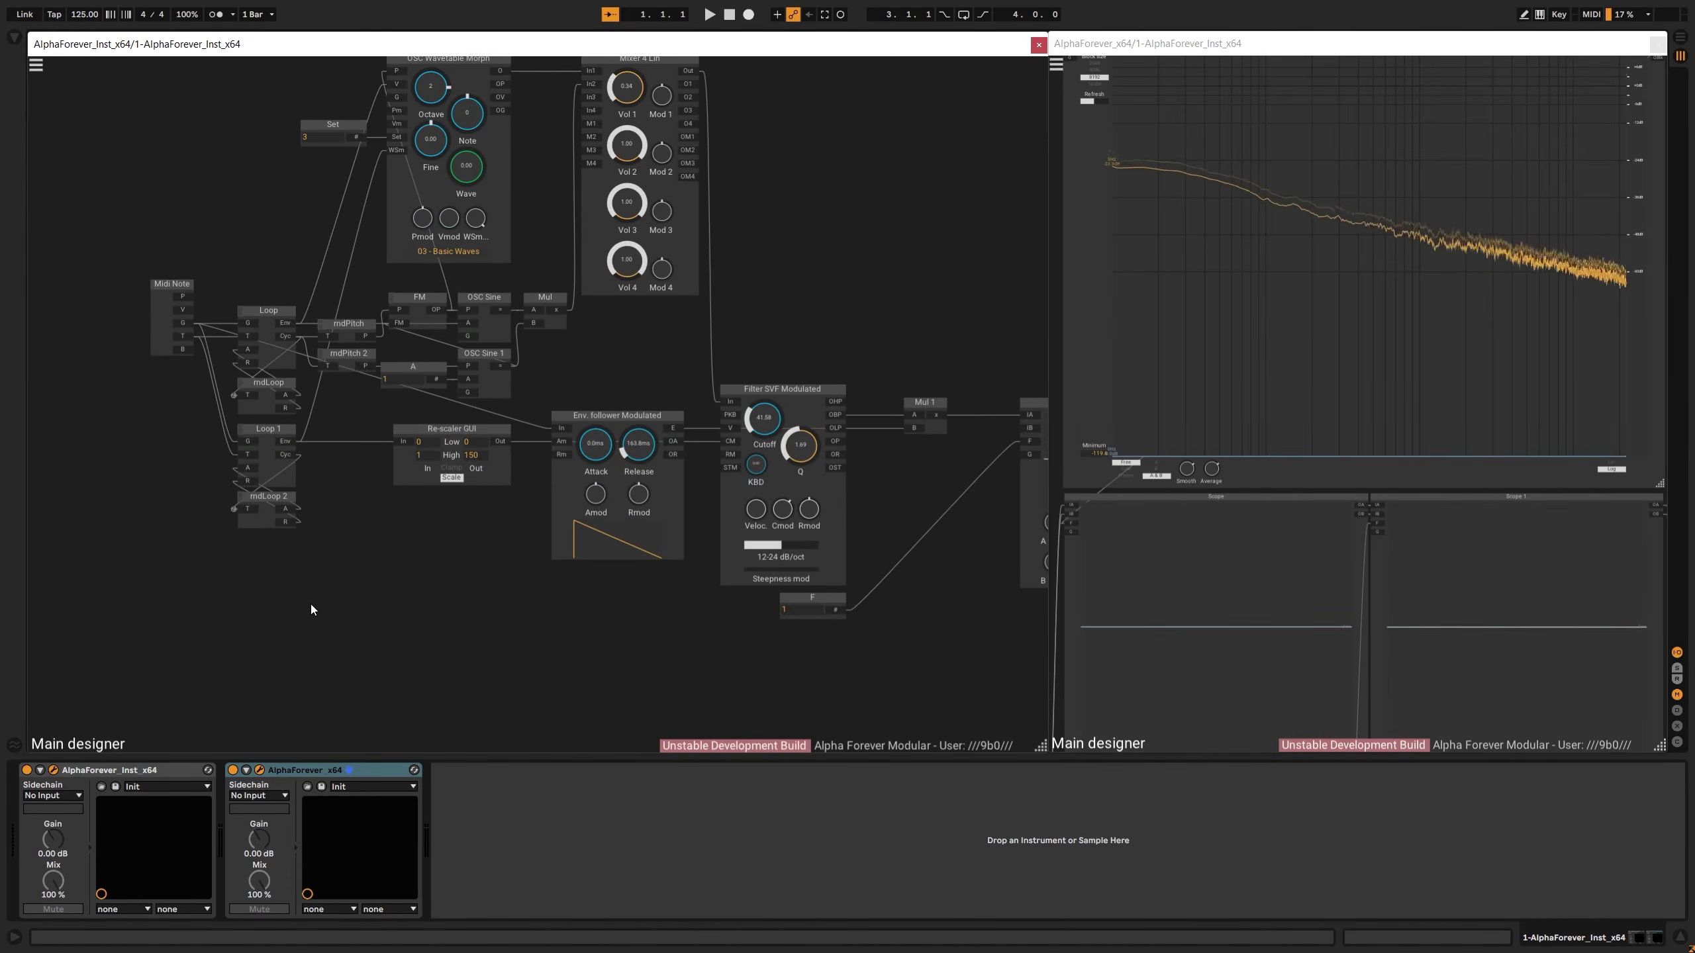
left_click_drag(226, 602, 330, 607)
right_click(205, 547)
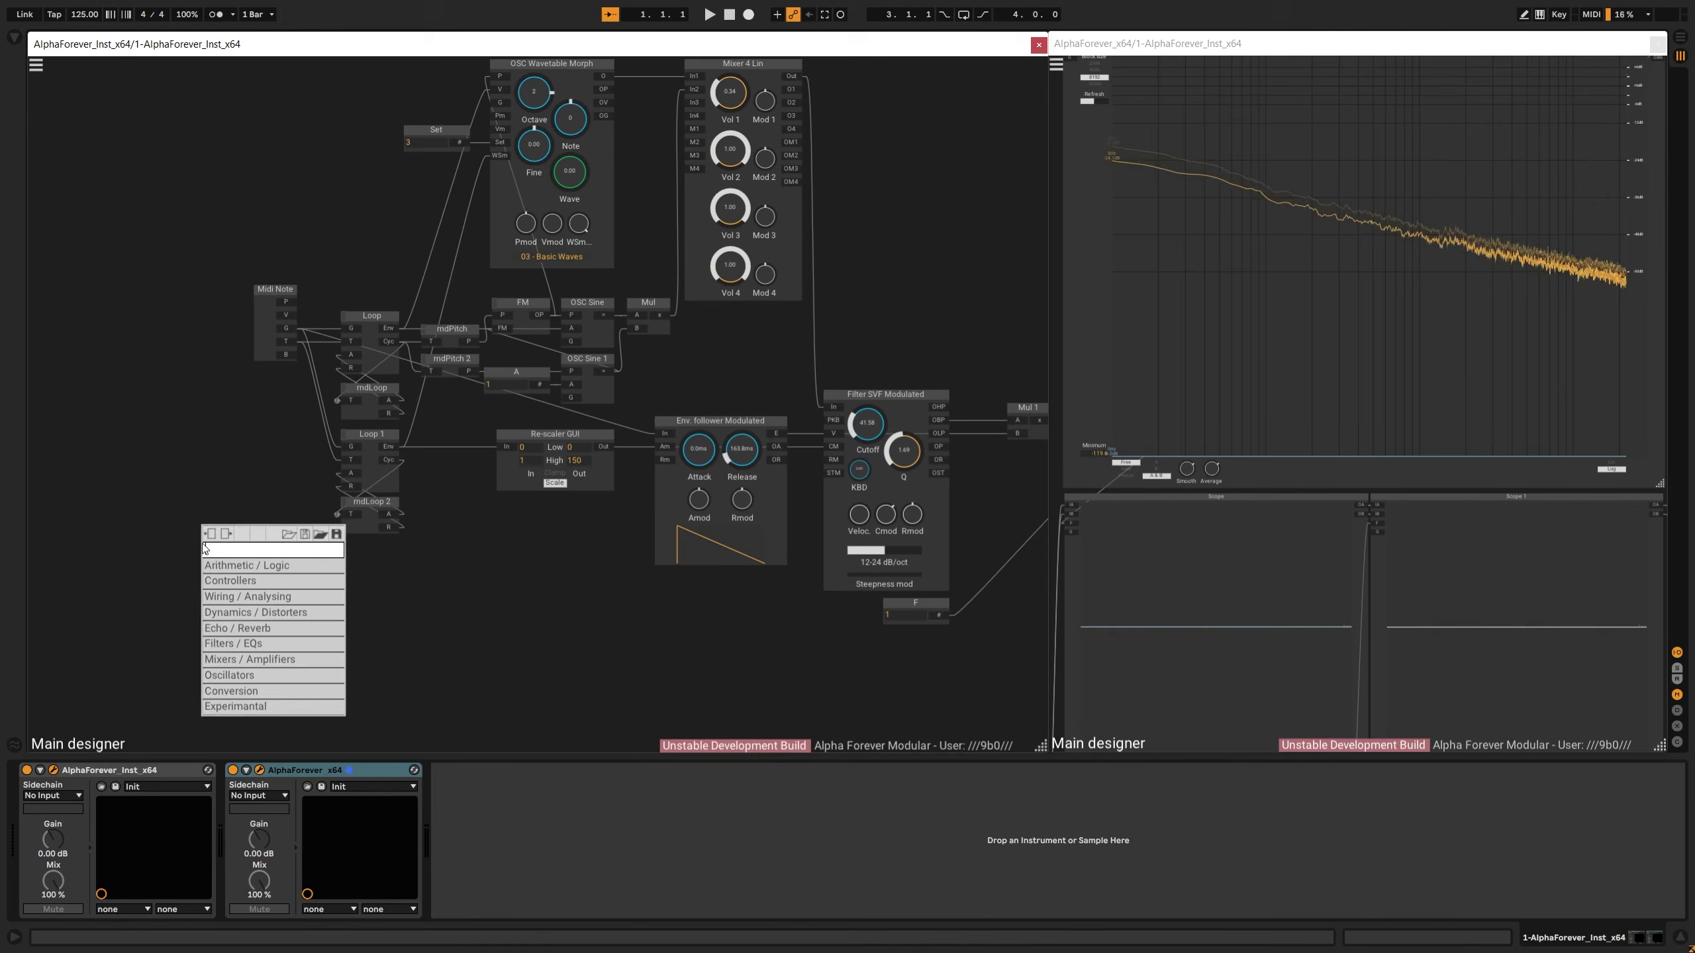
left_click(202, 391)
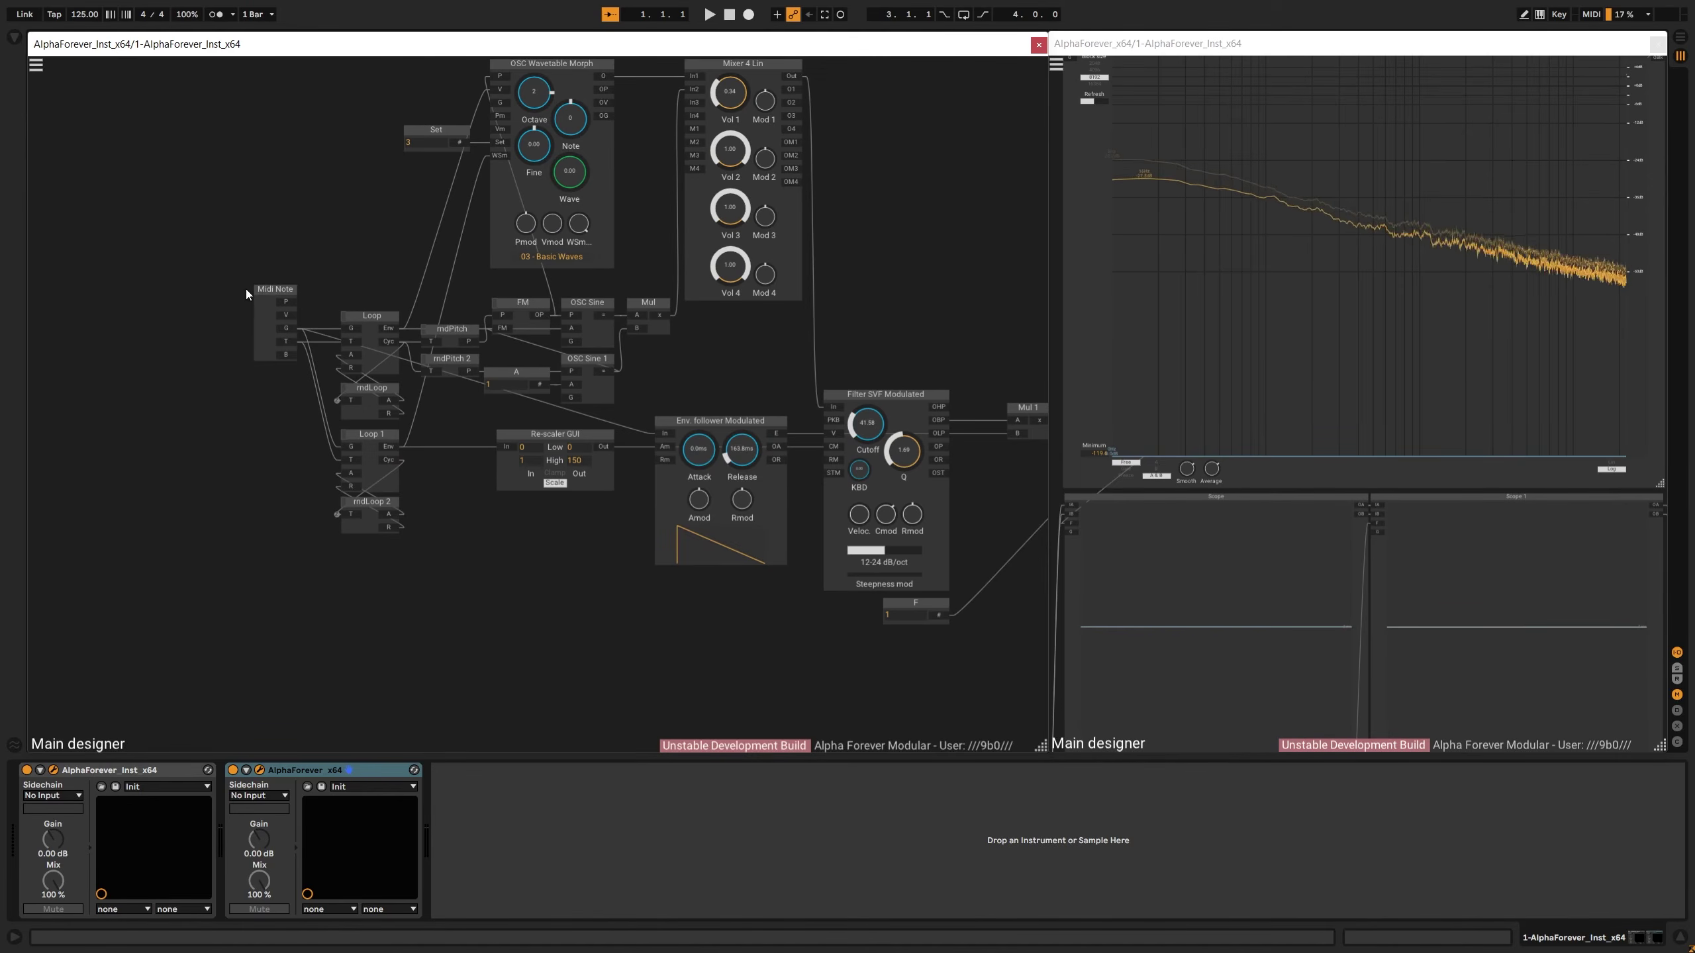
right_click(161, 414)
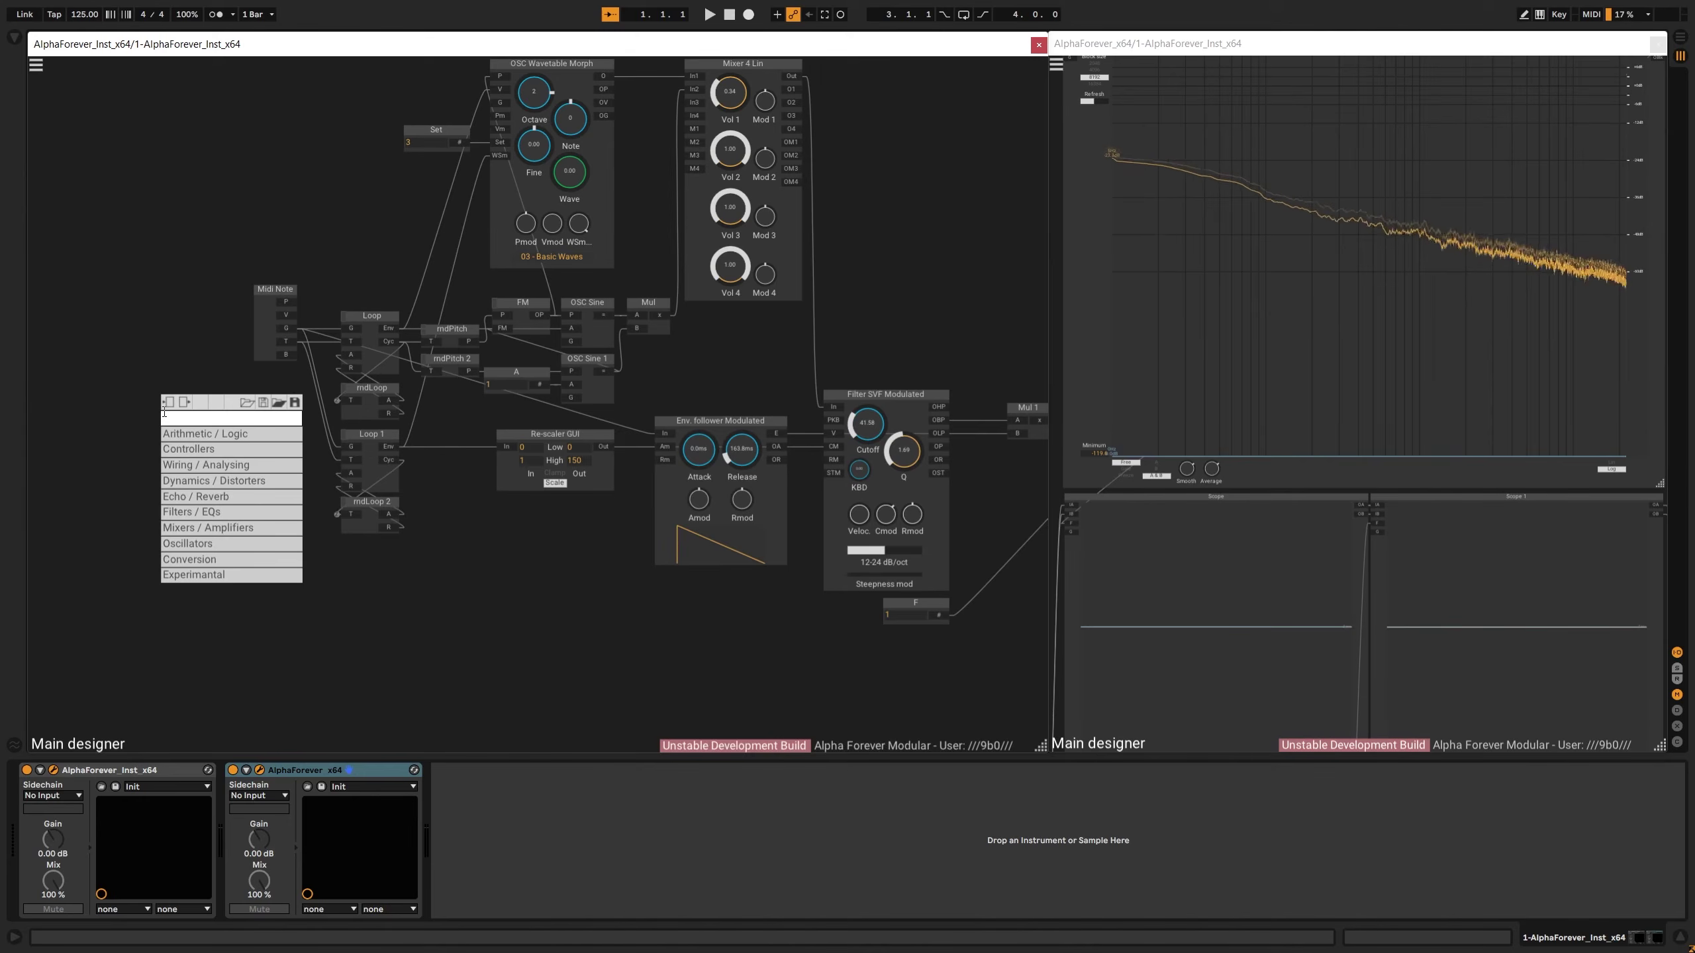
type("clock")
left_click(301, 231)
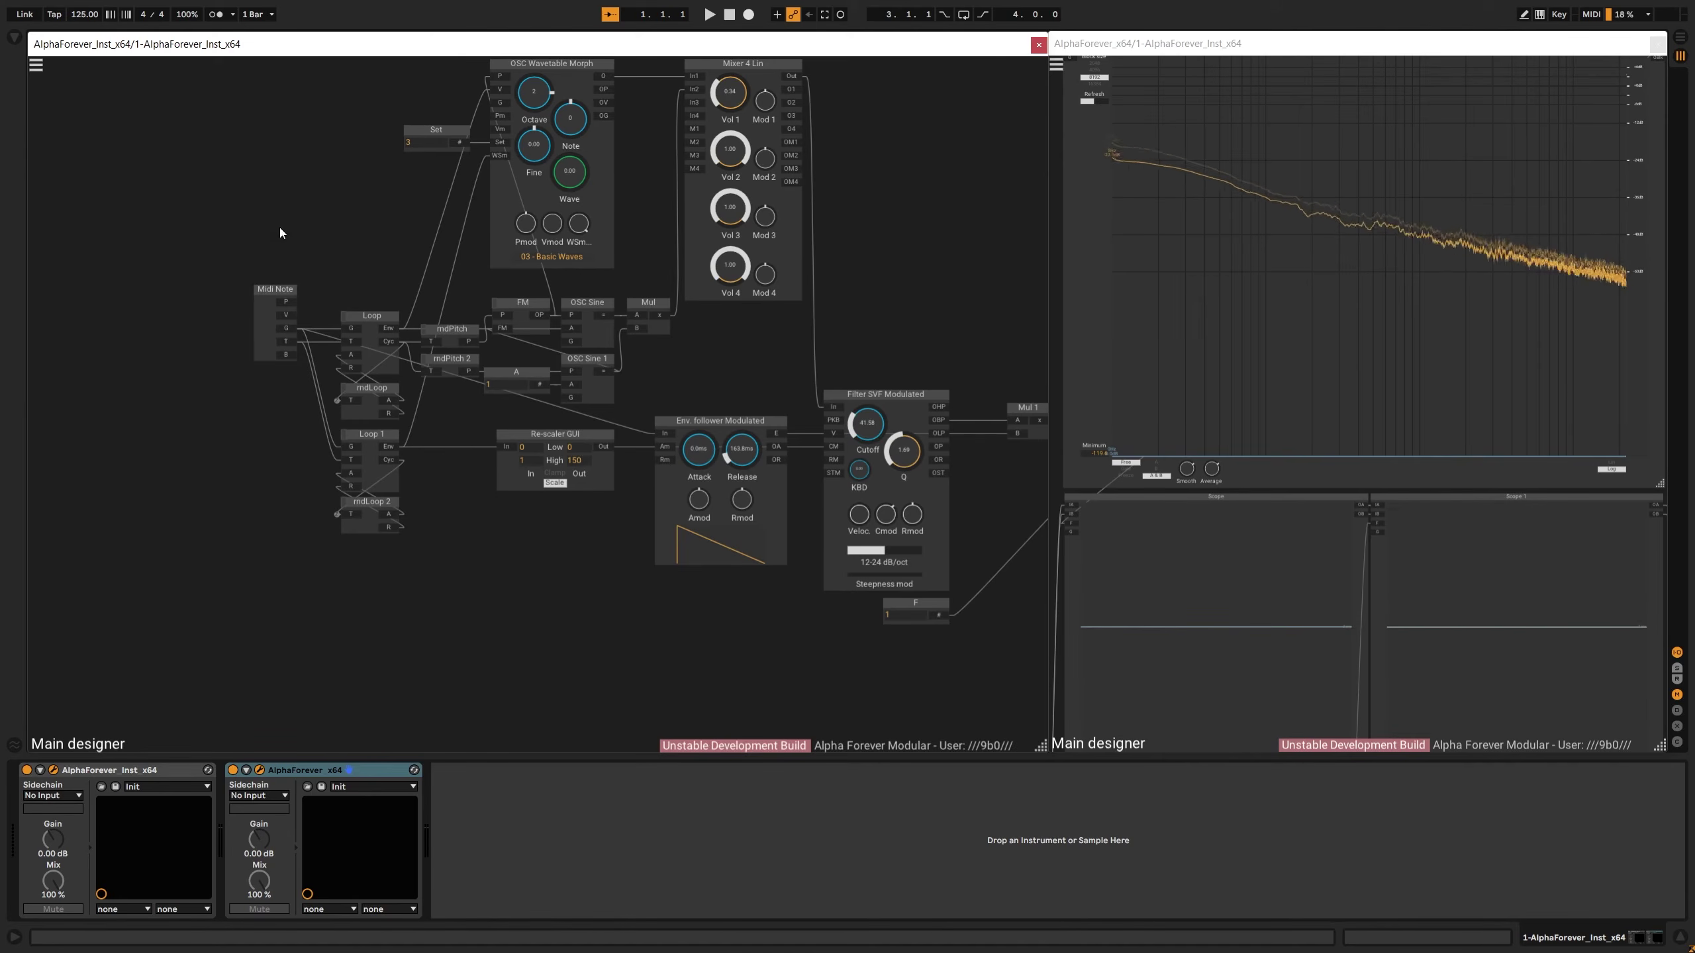
left_click(266, 322)
left_click(41, 65)
left_click(266, 132)
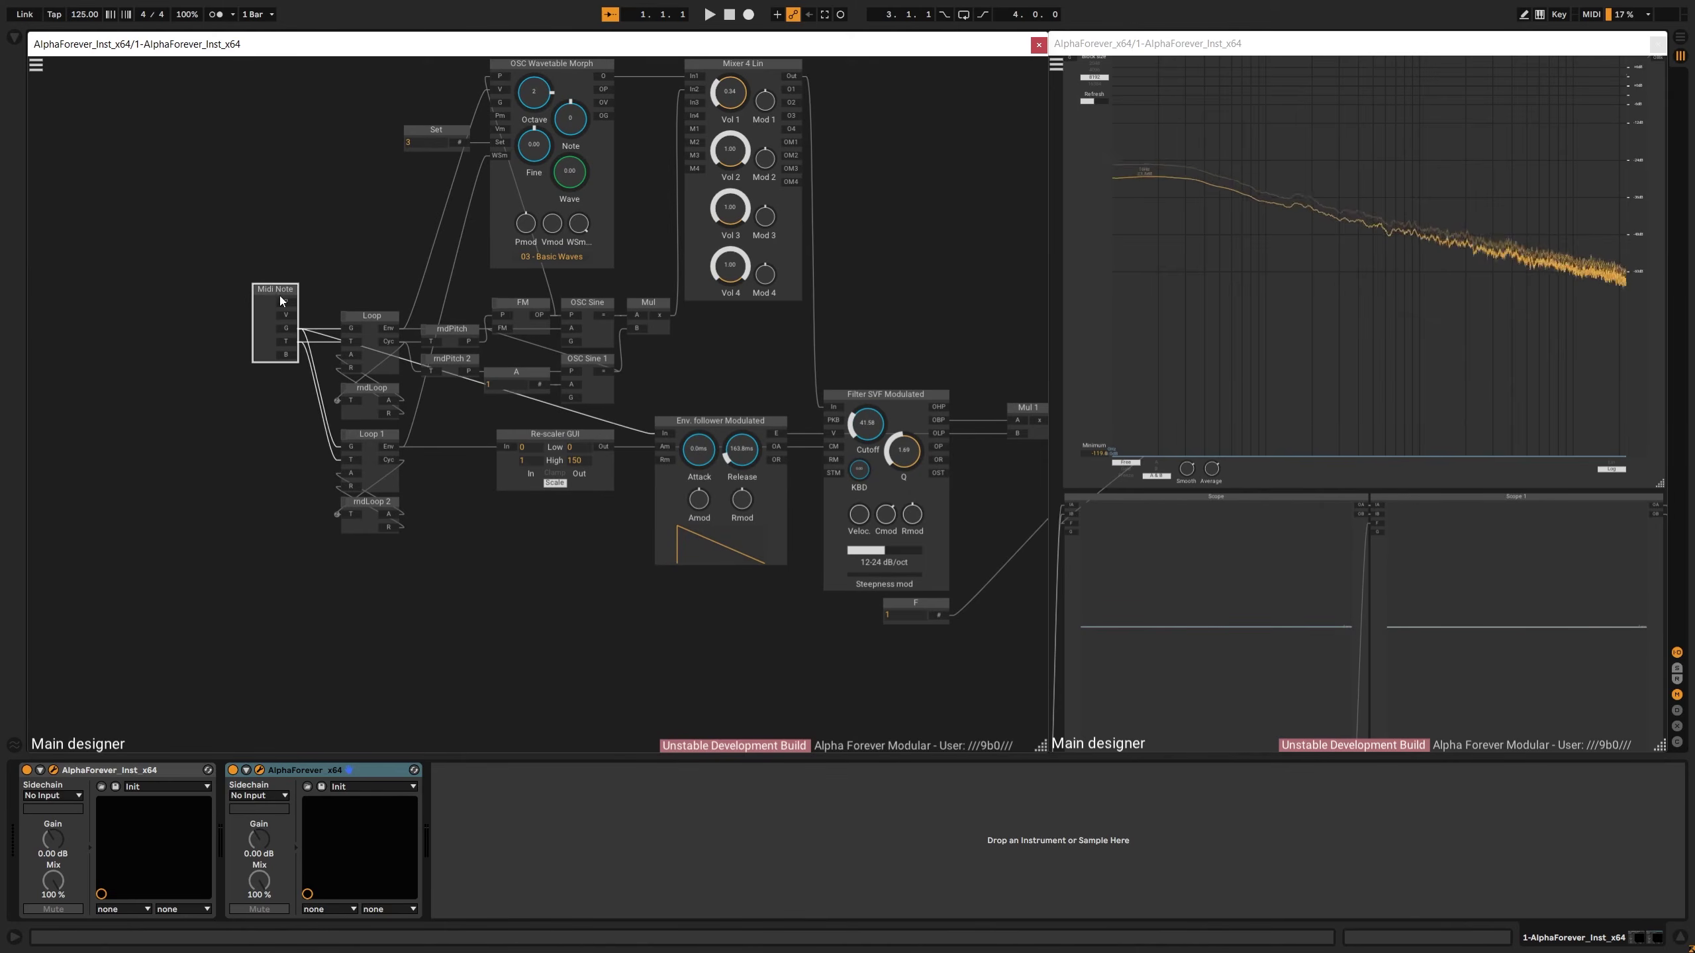
Put Con connectors on the Midi Note outputs that feed the loops and envelope, and delete the Midi Note module
left_click_drag(240, 289, 162, 291)
left_click(222, 304)
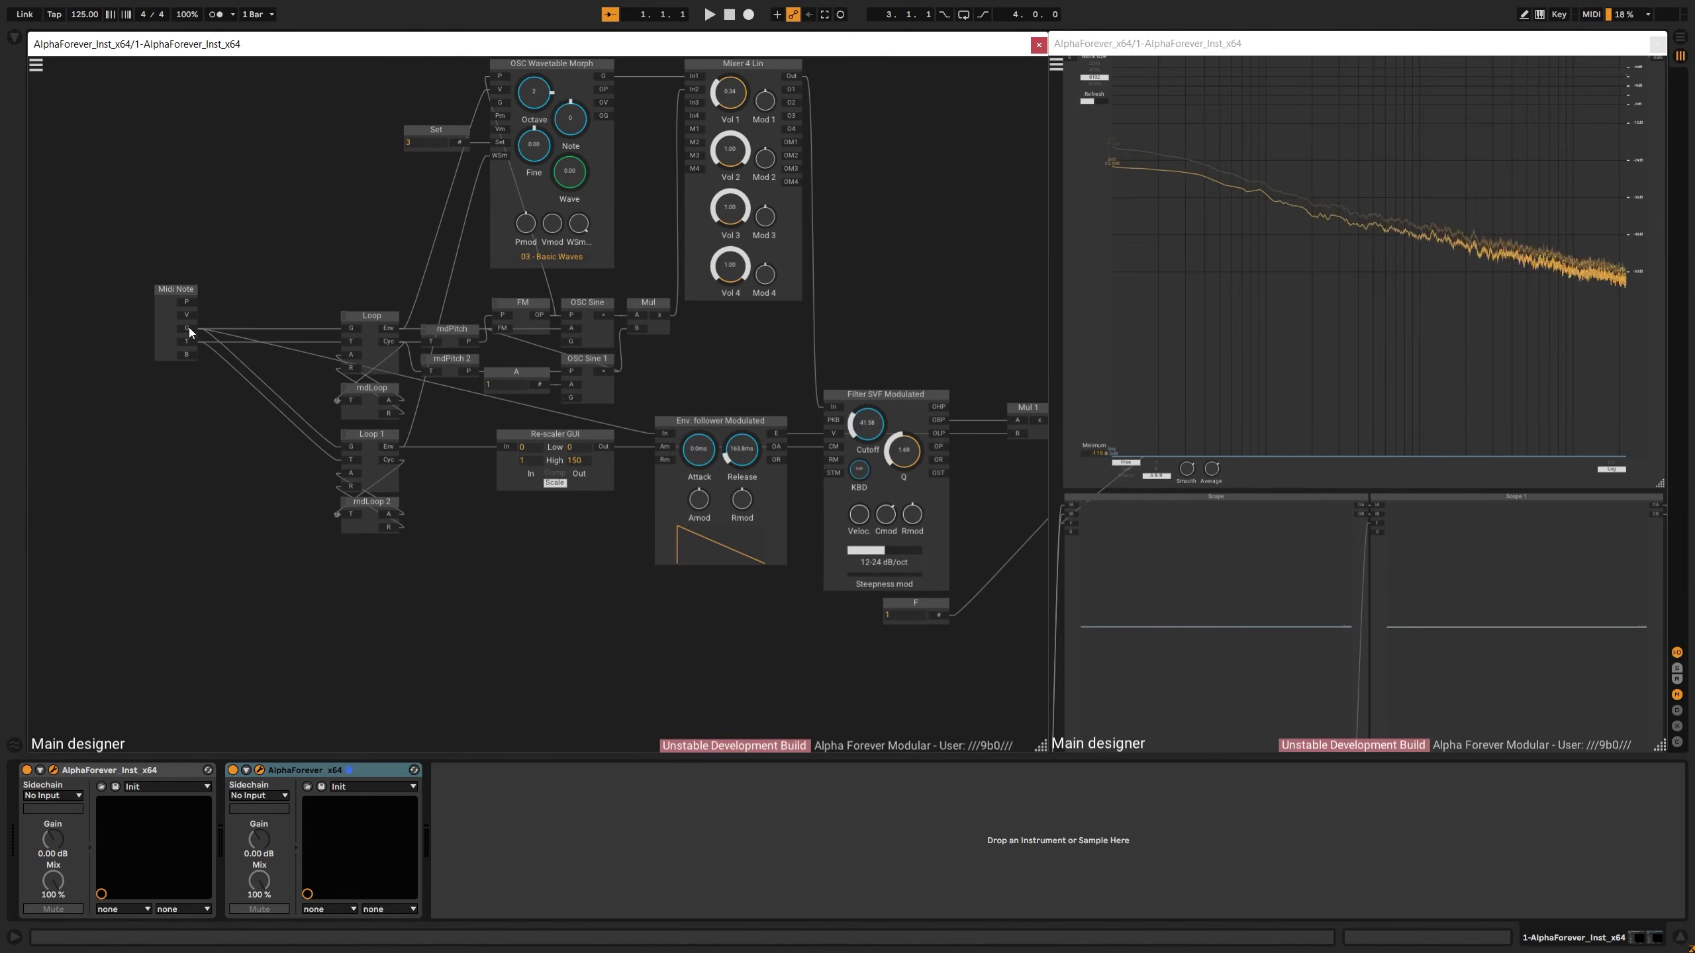
double_click(188, 327)
left_click_drag(188, 347, 357, 384)
left_click(167, 300)
key("Delete")
Add a Clock module in the empty area ahead of the two Con connectors
right_click(200, 328)
type("clock")
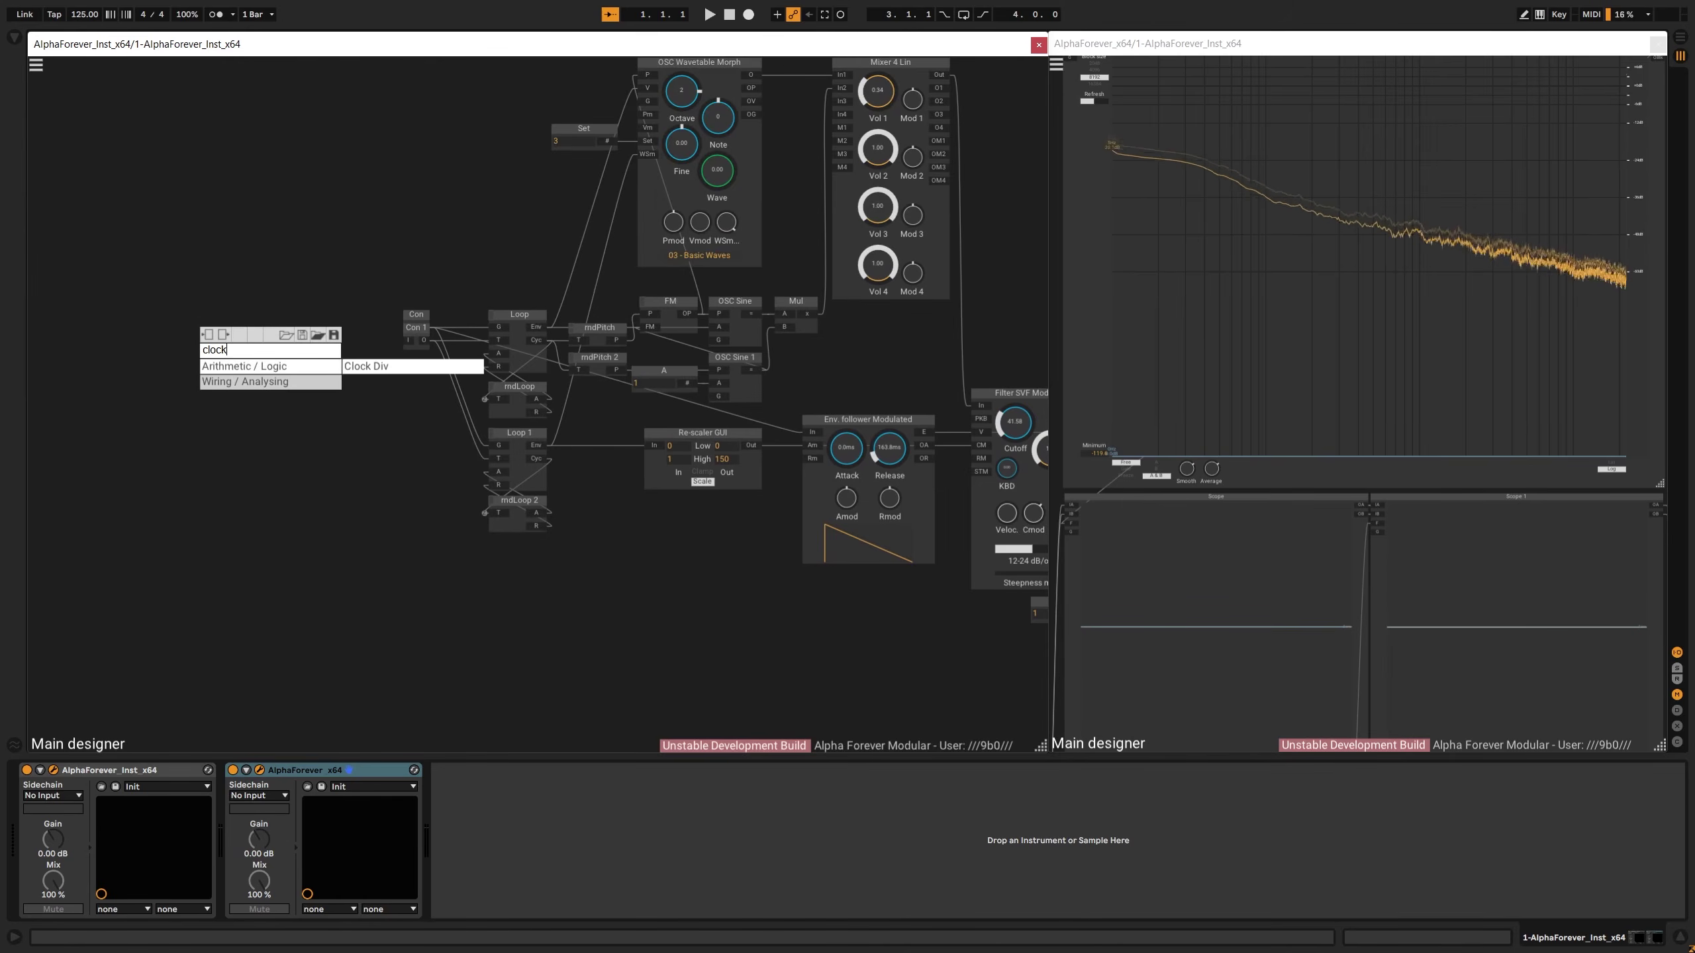
mouse_move(223, 381)
left_click(360, 382)
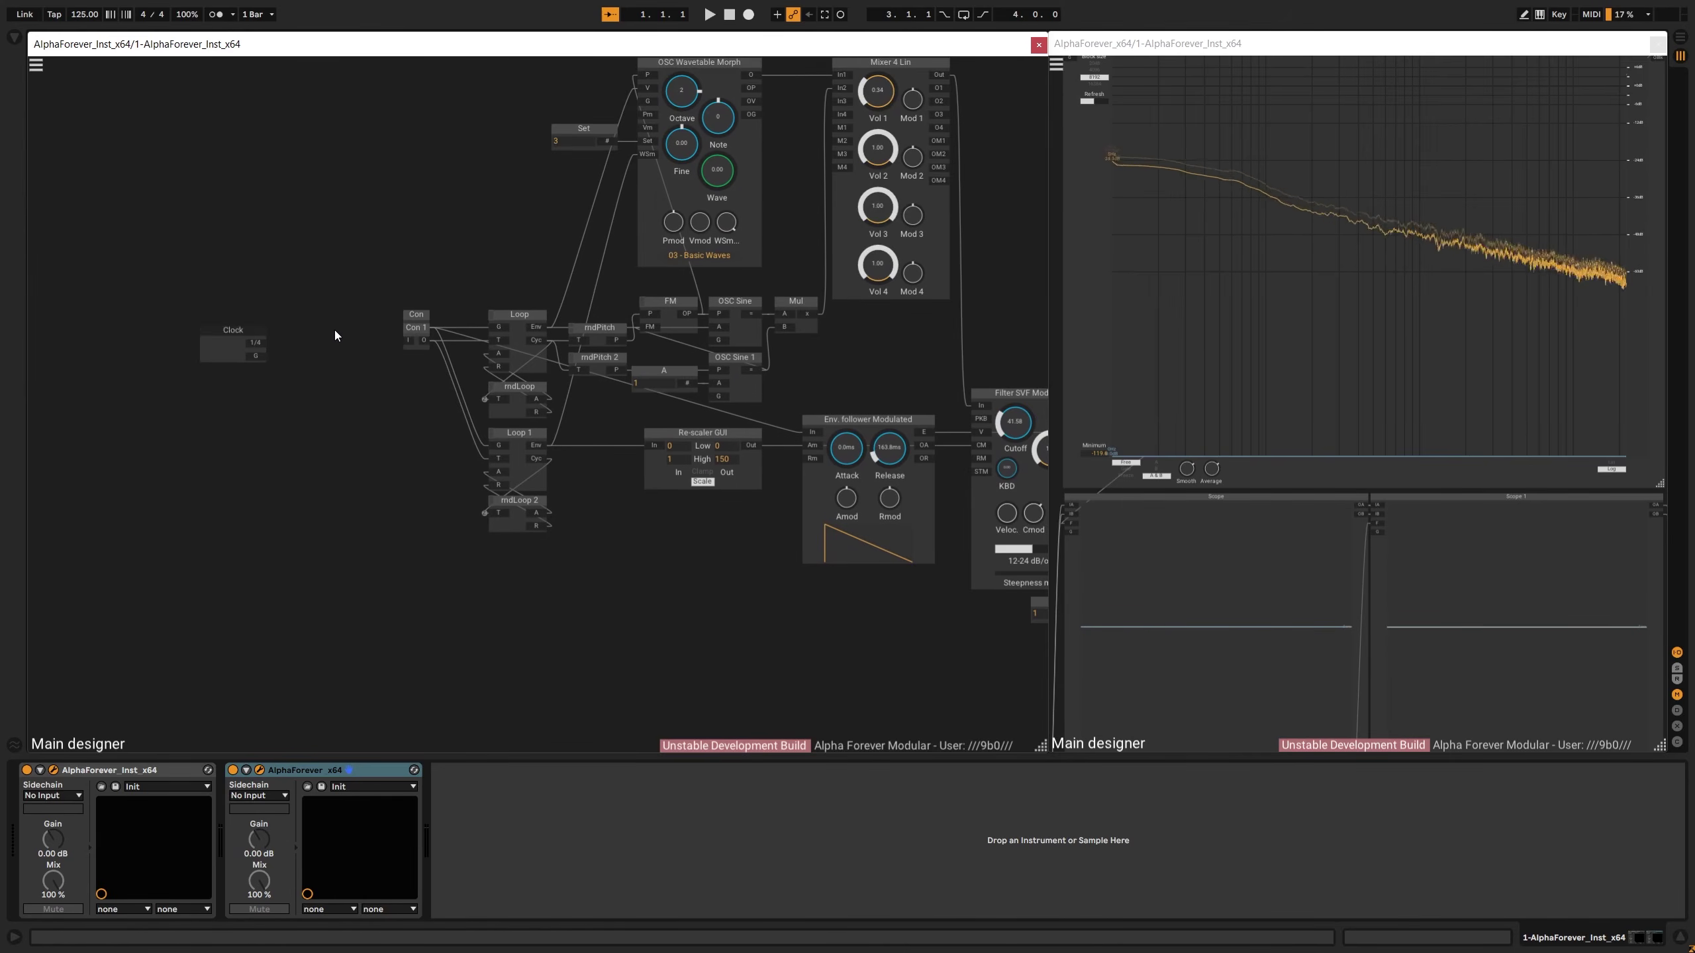
left_click_drag(333, 330, 488, 326)
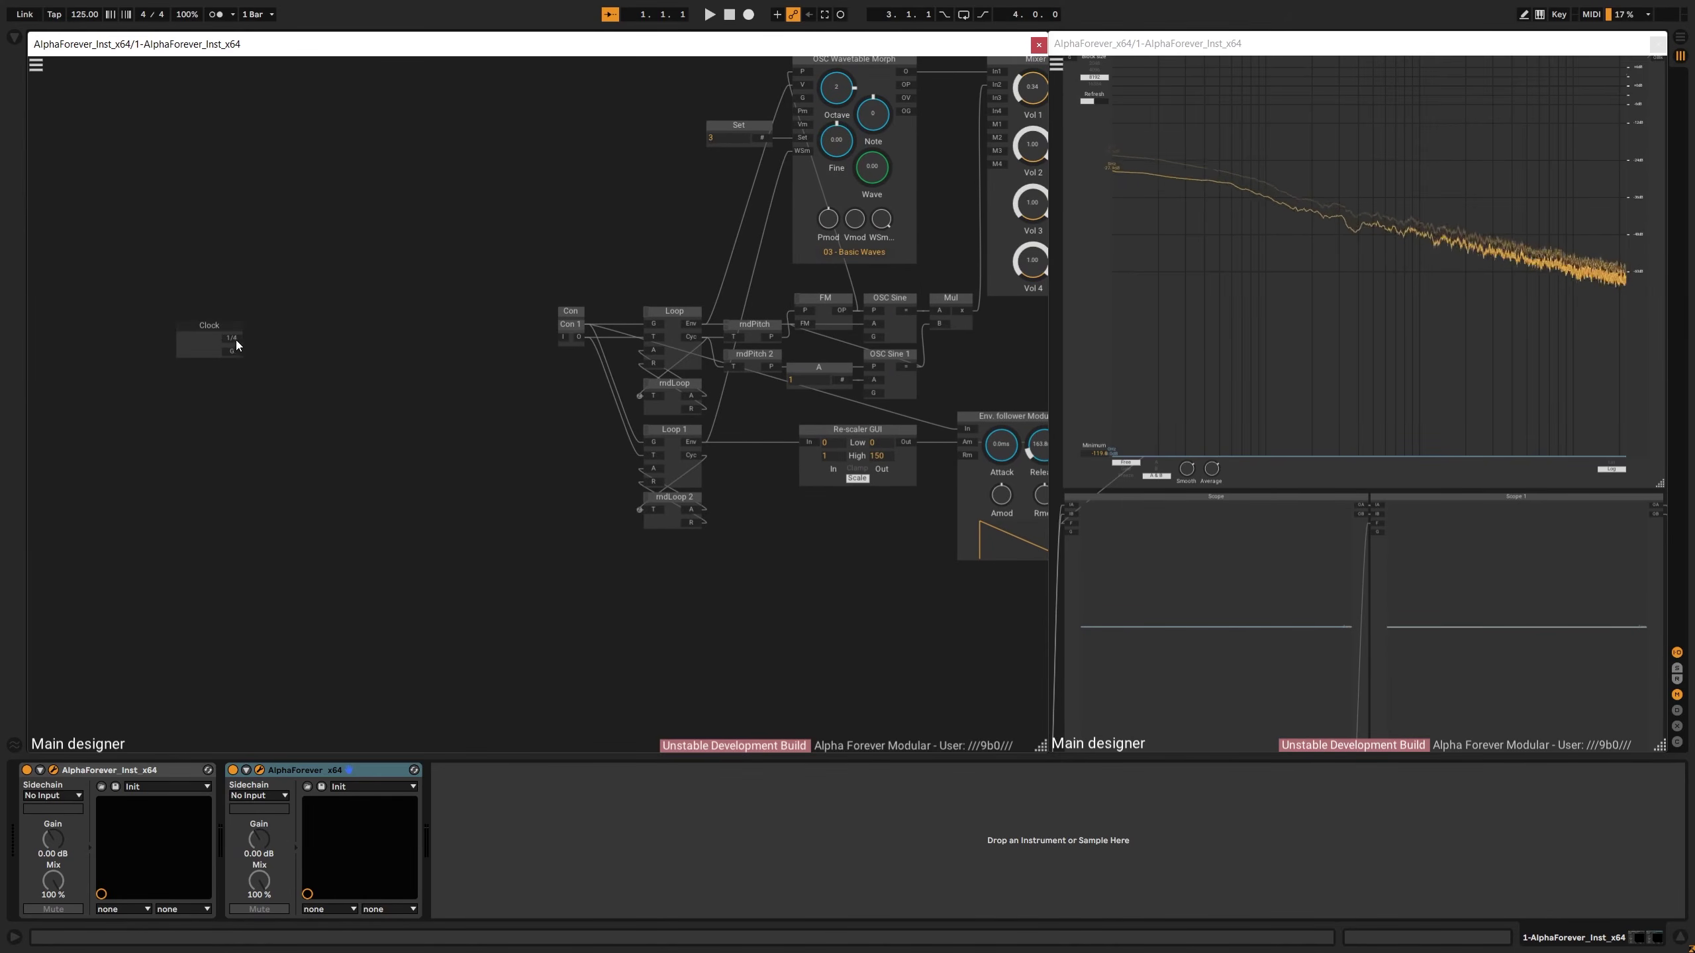
Attach a Trunc module to the Clock's 1/4 output and place it close to the Clock
right_click(236, 340)
type("tr")
left_click(398, 362)
left_click_drag(317, 328, 277, 328)
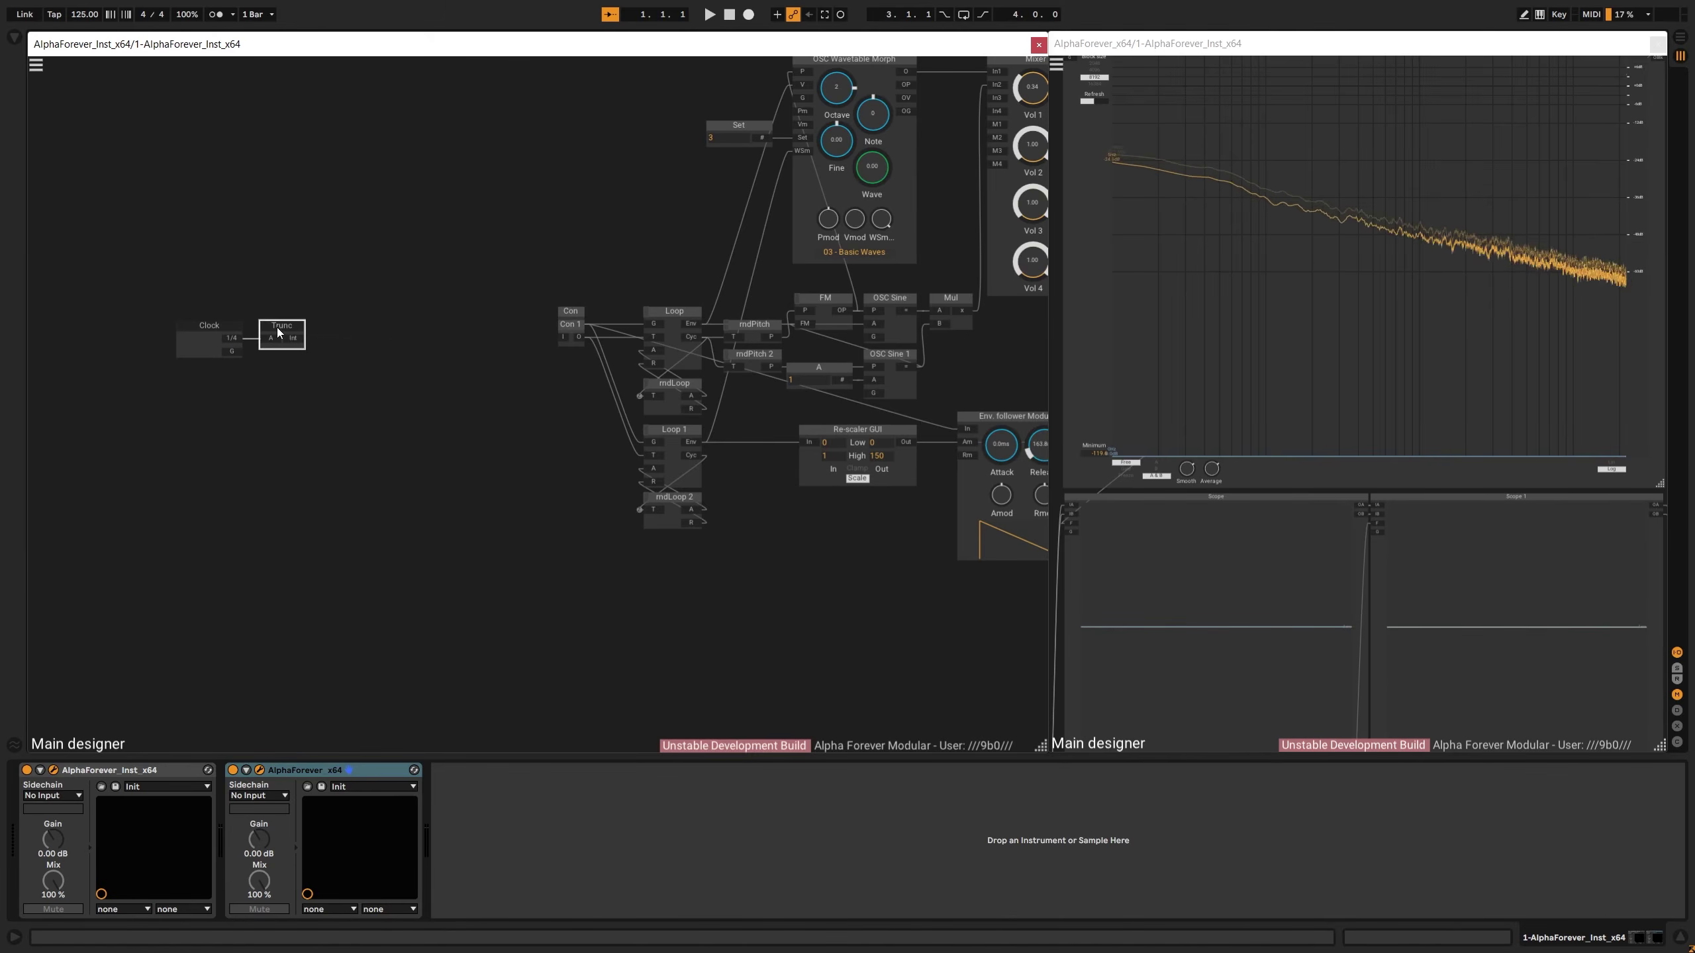
Attach a Modulo module to Trunc's output and set the constant on its B input to 4
right_click(288, 340)
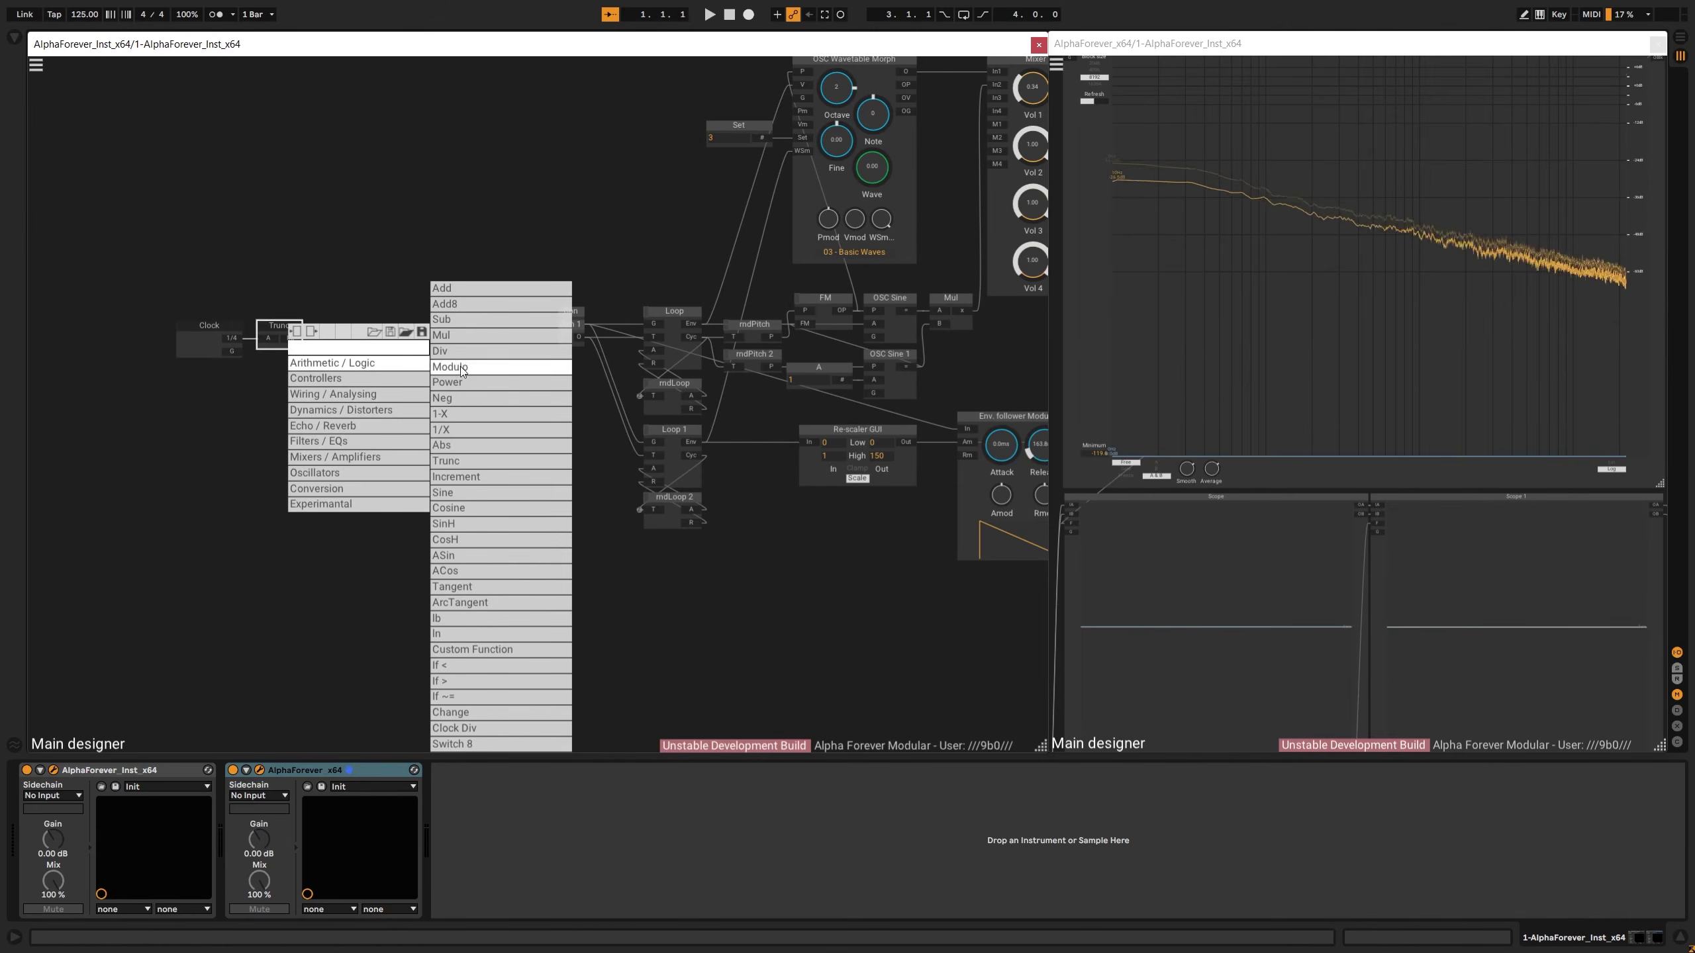
left_click(485, 368)
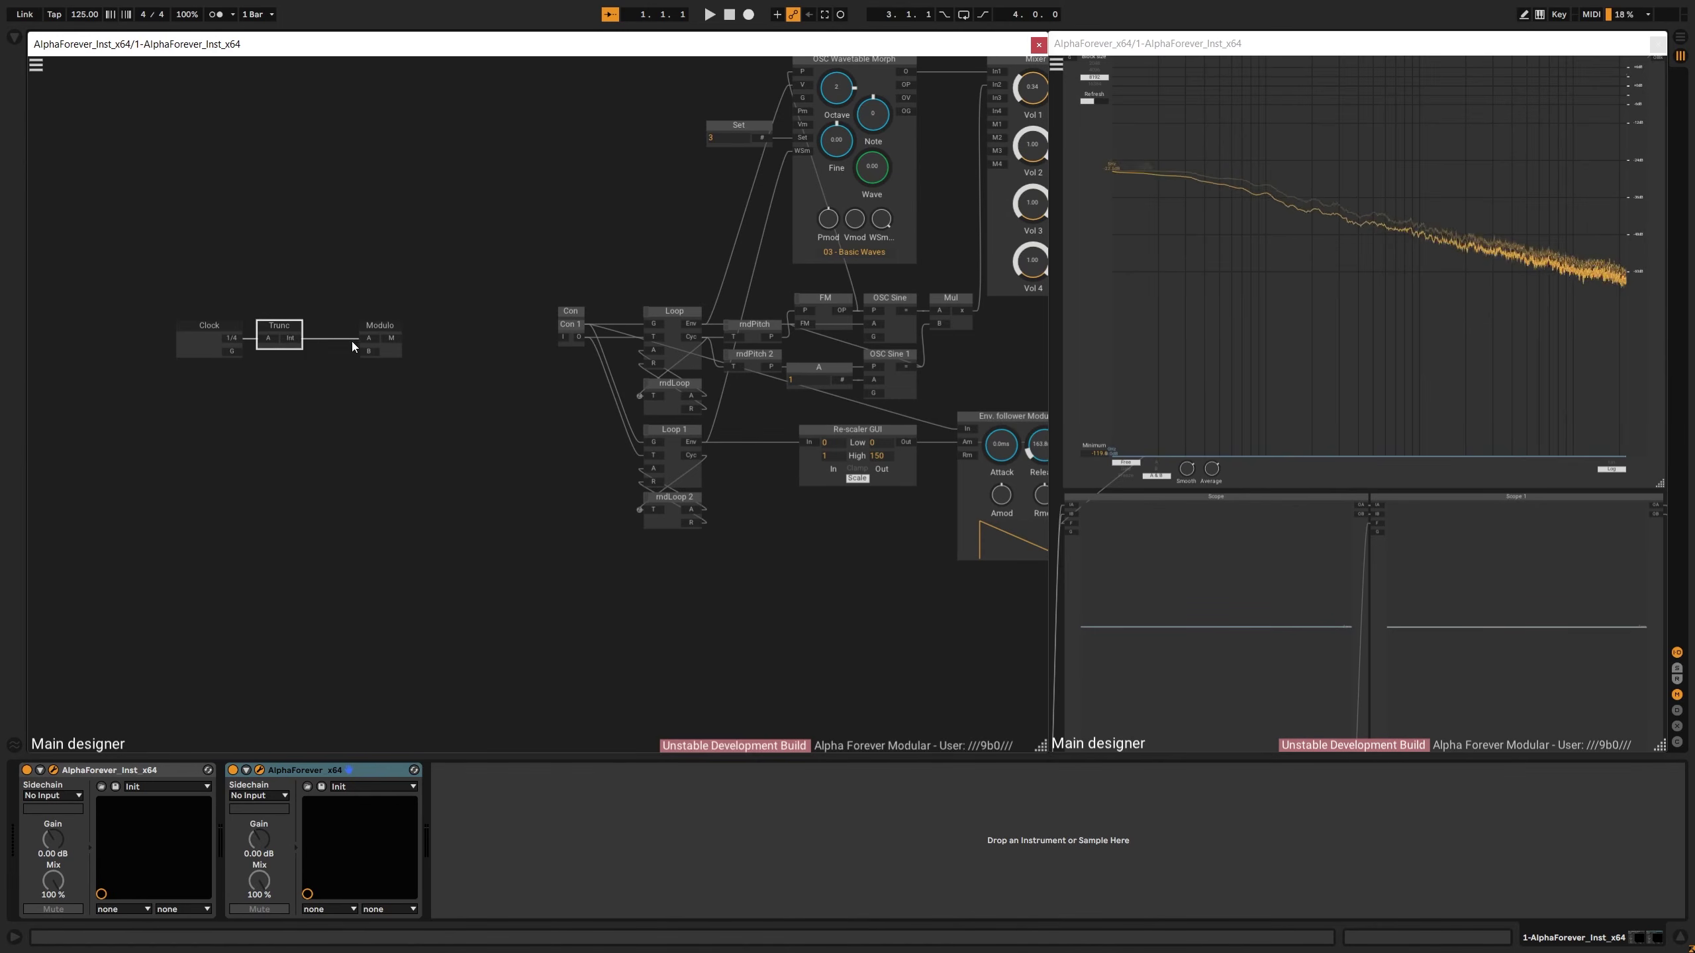
double_click(265, 388)
type("4")
key("Return")
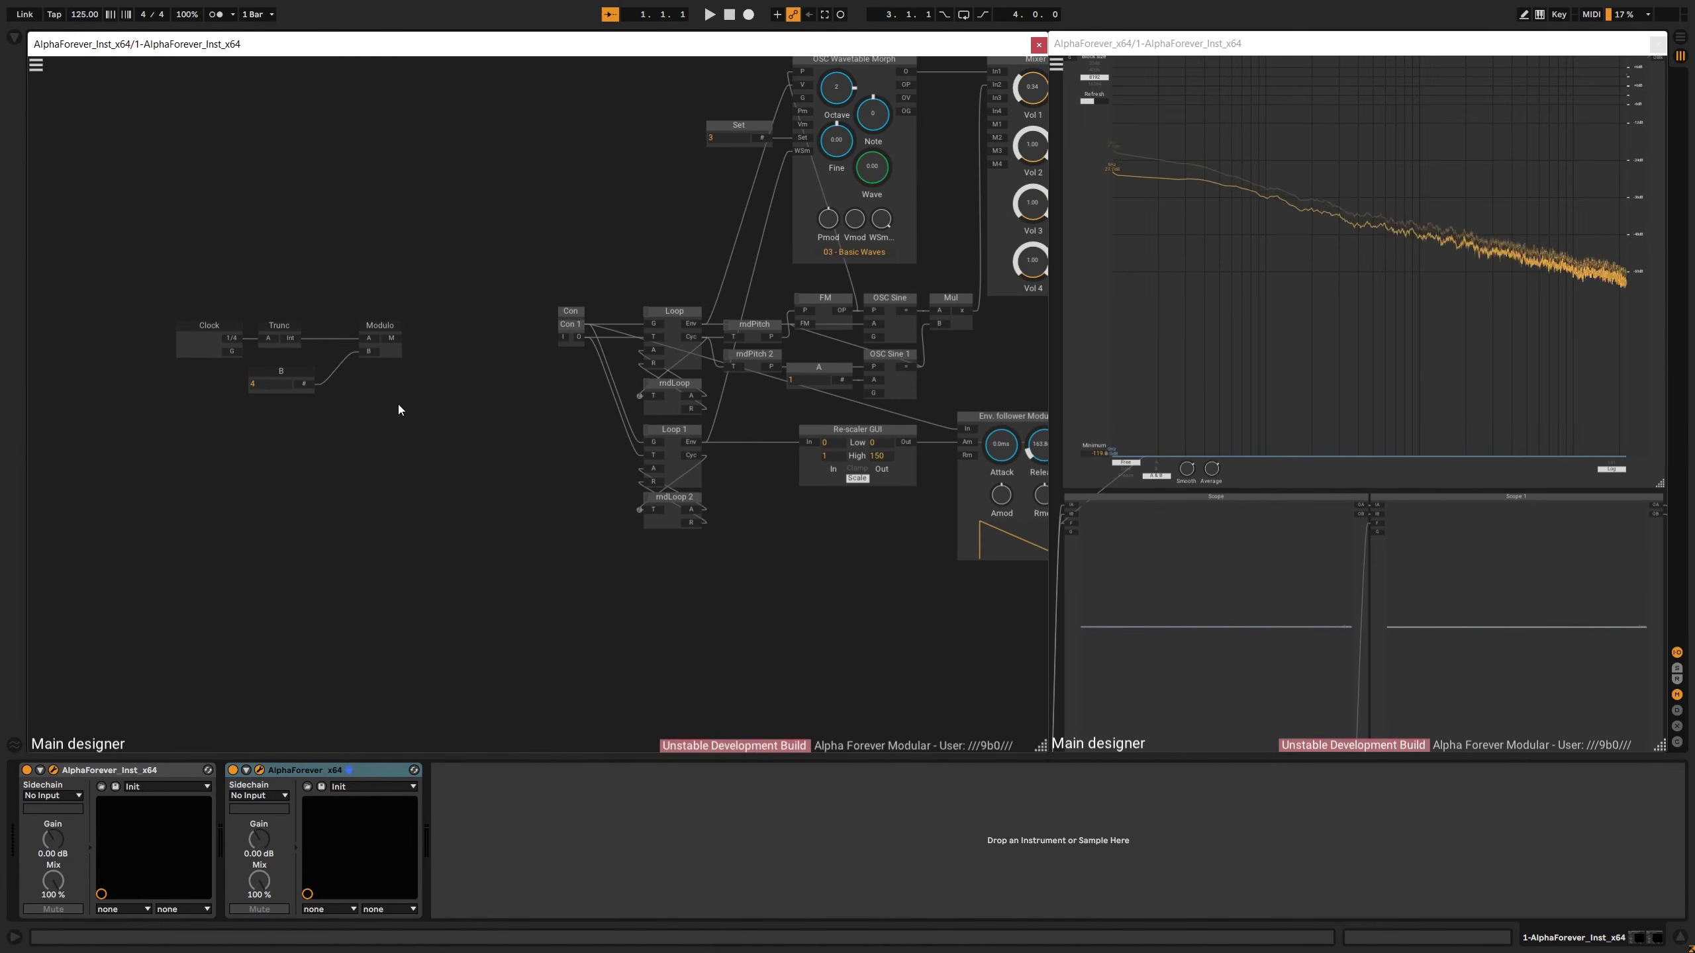
left_click_drag(377, 323, 353, 323)
Attach an If > module to the Modulo's output
right_click(366, 337)
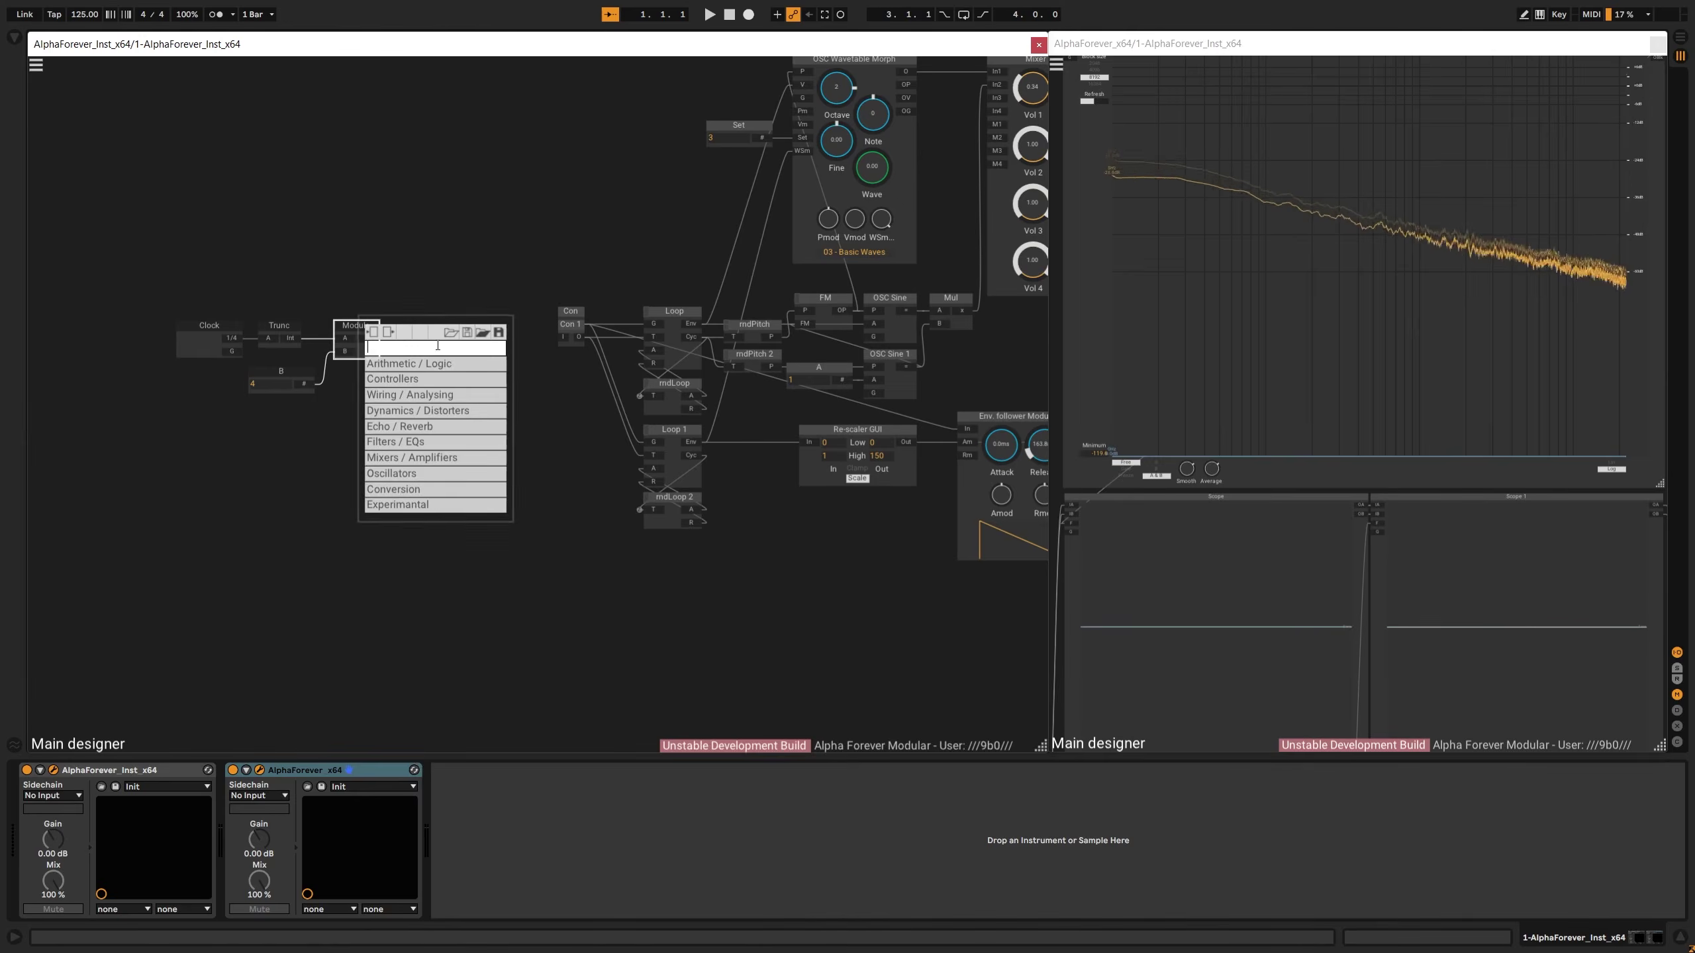
mouse_move(472, 367)
left_click(530, 681)
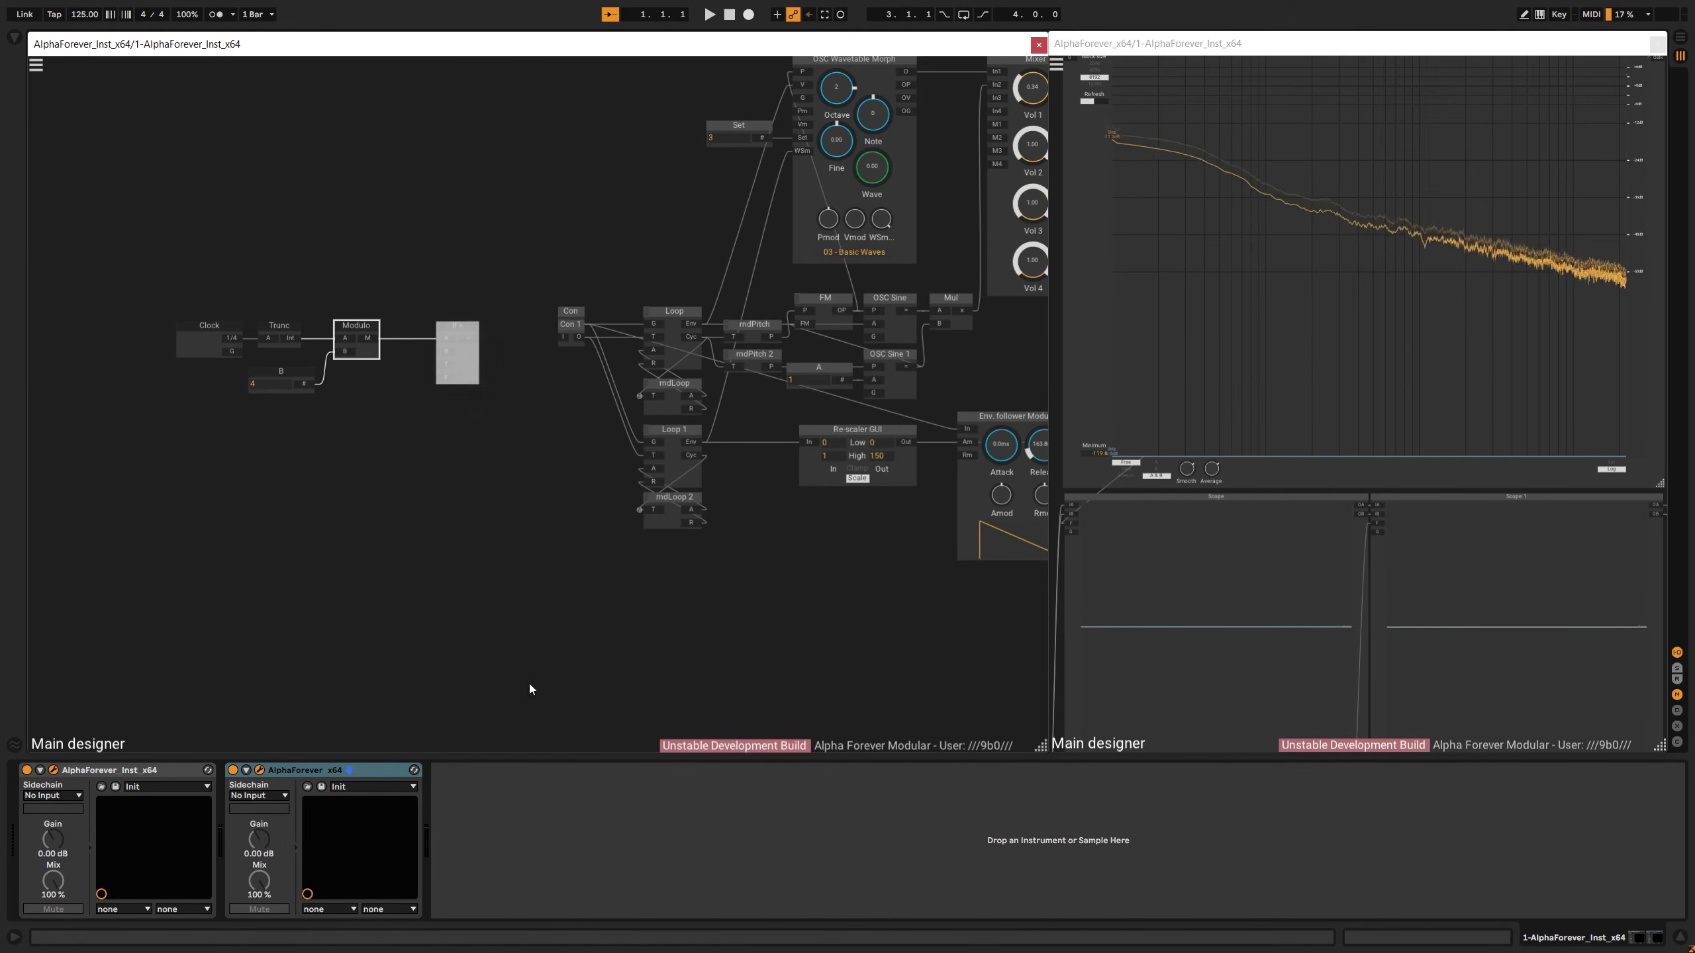
scroll(358, 282, "up", 2)
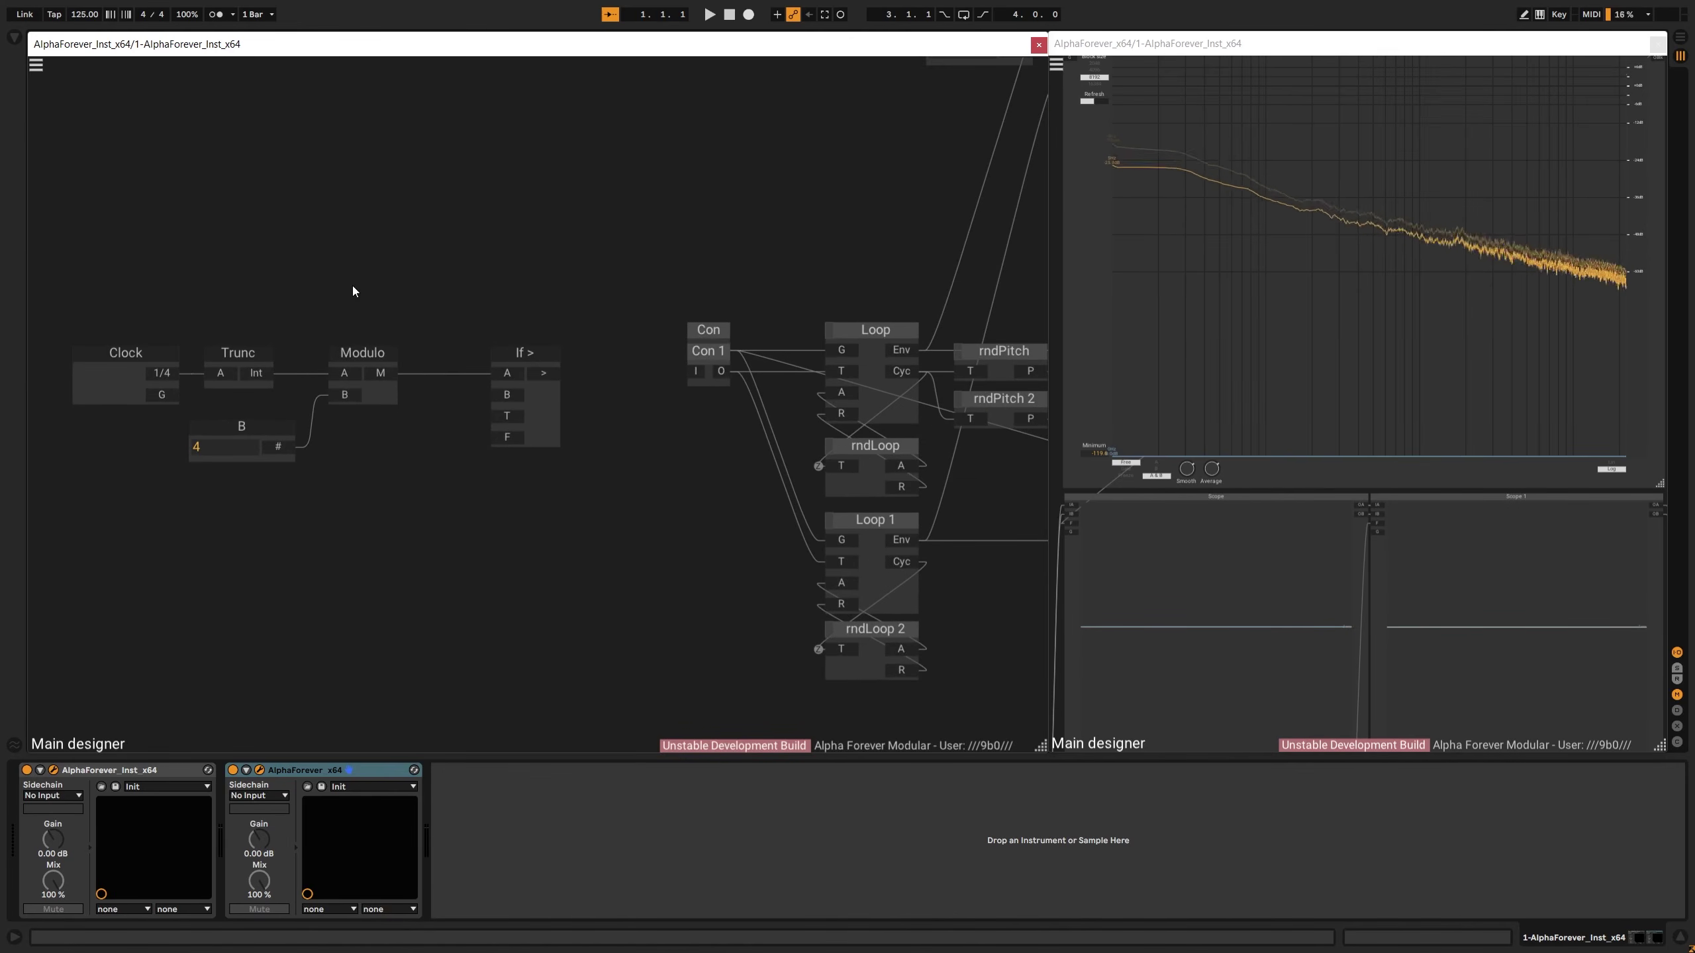
Add constants to the If > module, with 2 on its B input and 1 on its T input
double_click(508, 396)
left_click_drag(395, 373, 410, 298)
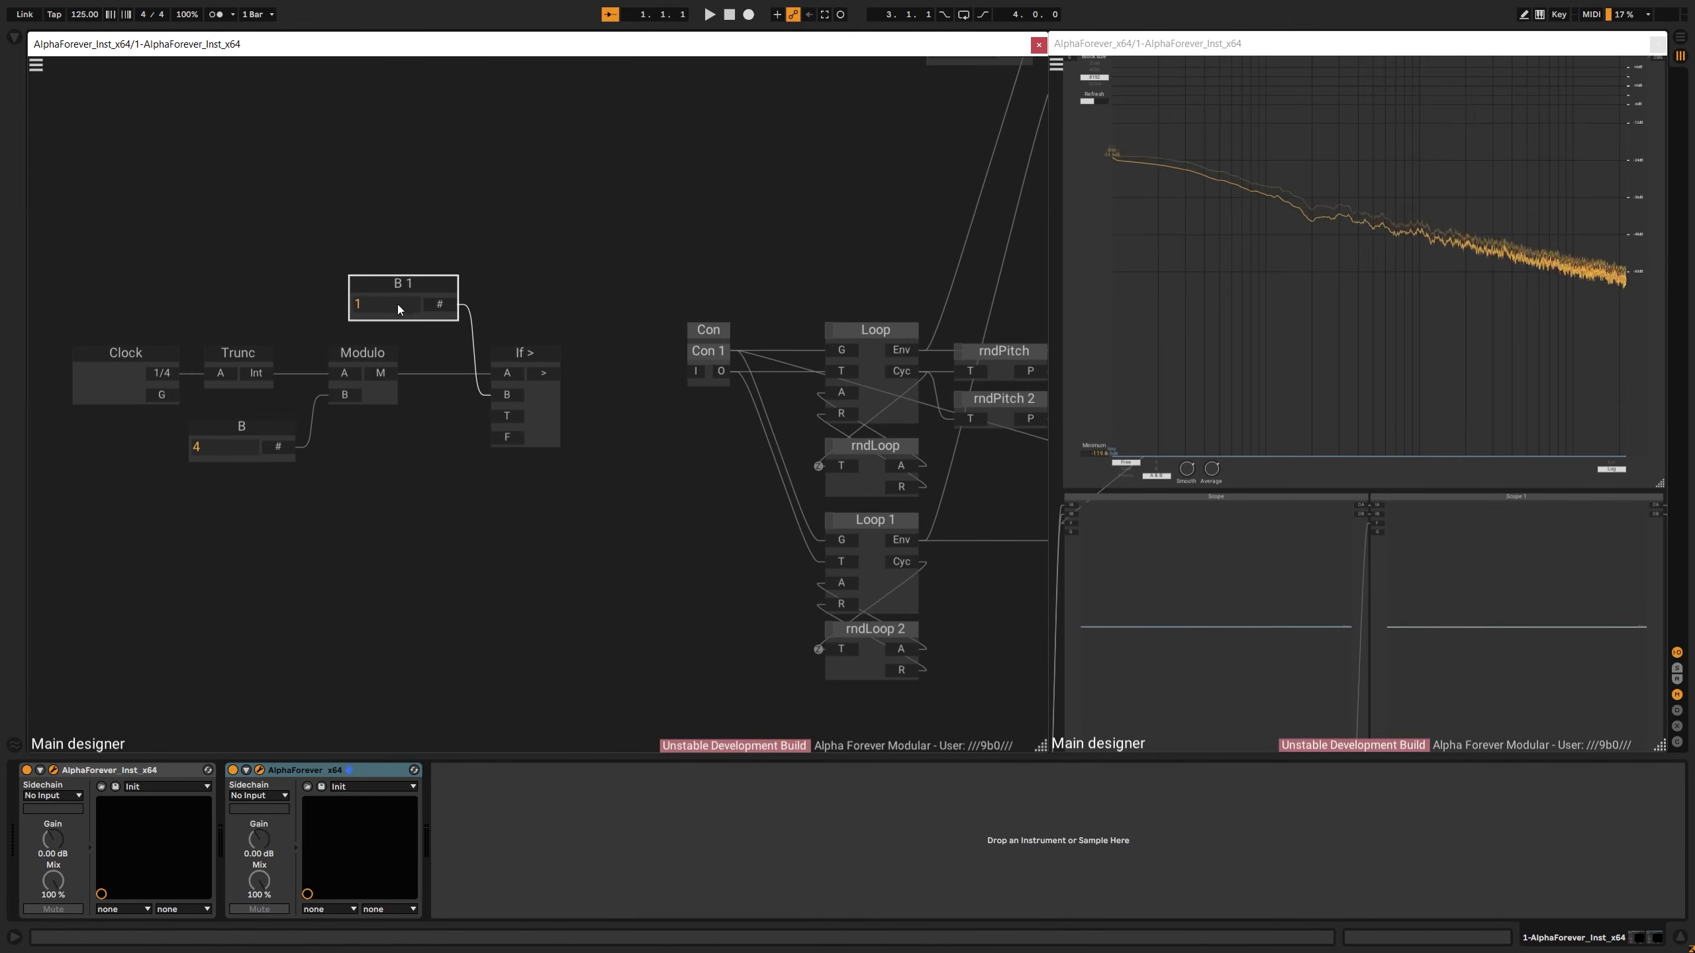
key("Return")
left_click_drag(511, 415, 411, 430)
left_click(666, 380)
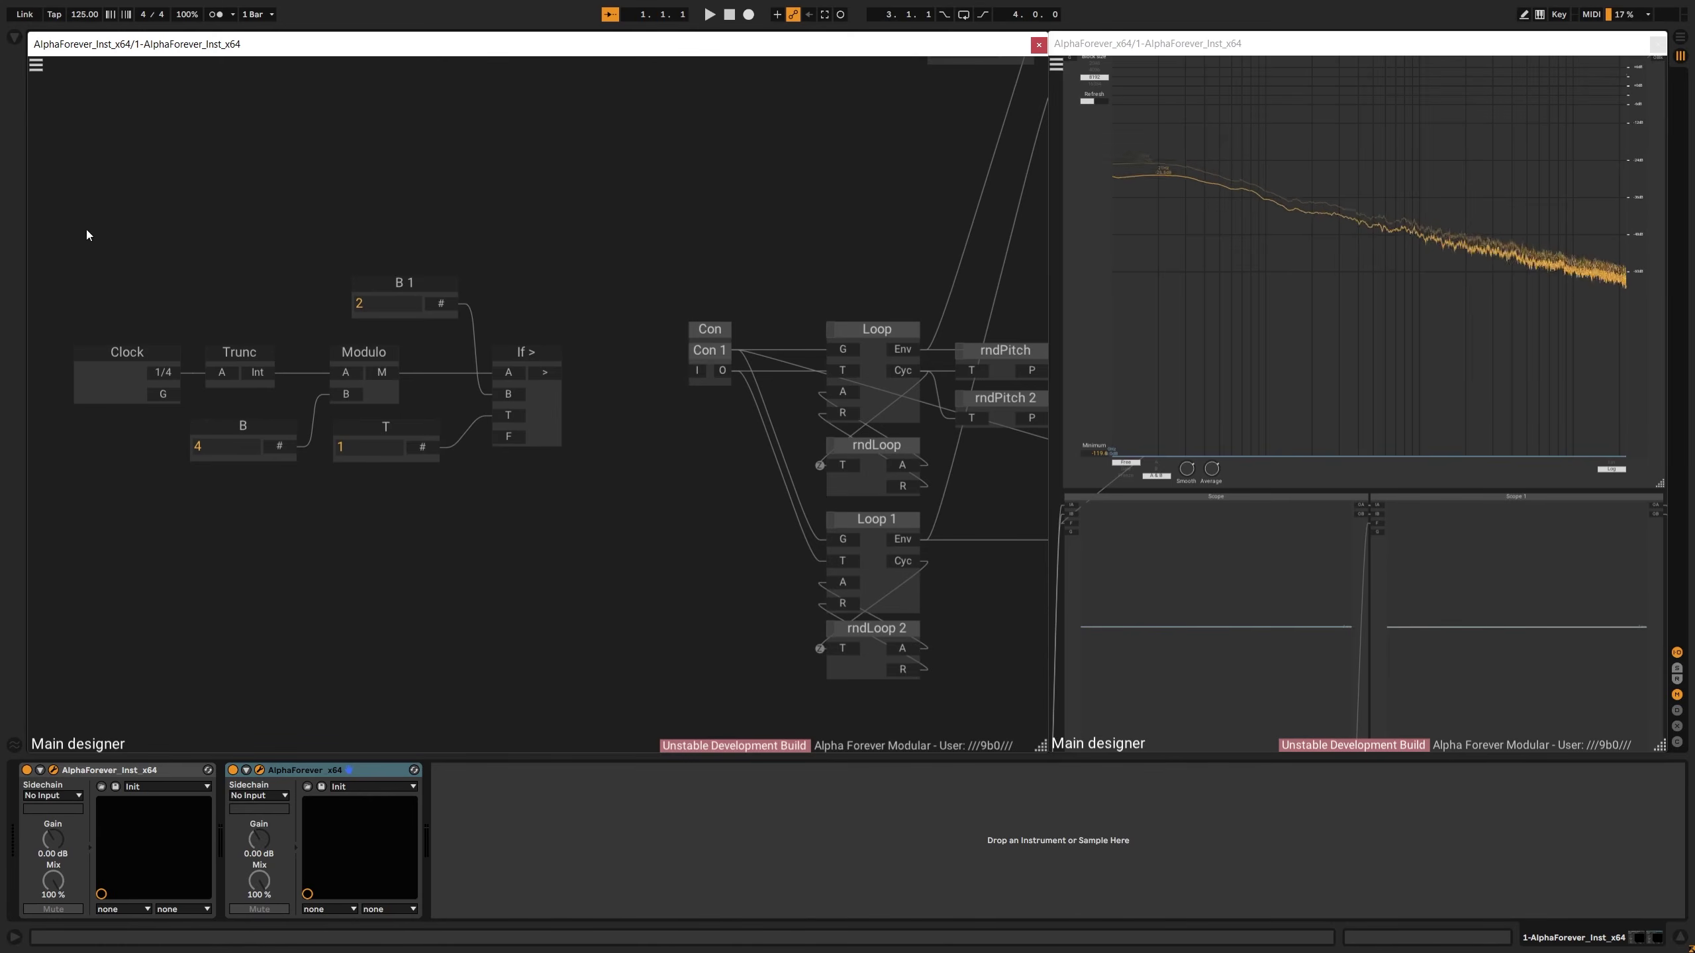
Shift the clock chain away from the loops and pull Con apart from Con 1
left_click_drag(87, 235, 677, 594)
left_click_drag(555, 360, 482, 319)
left_click(667, 327)
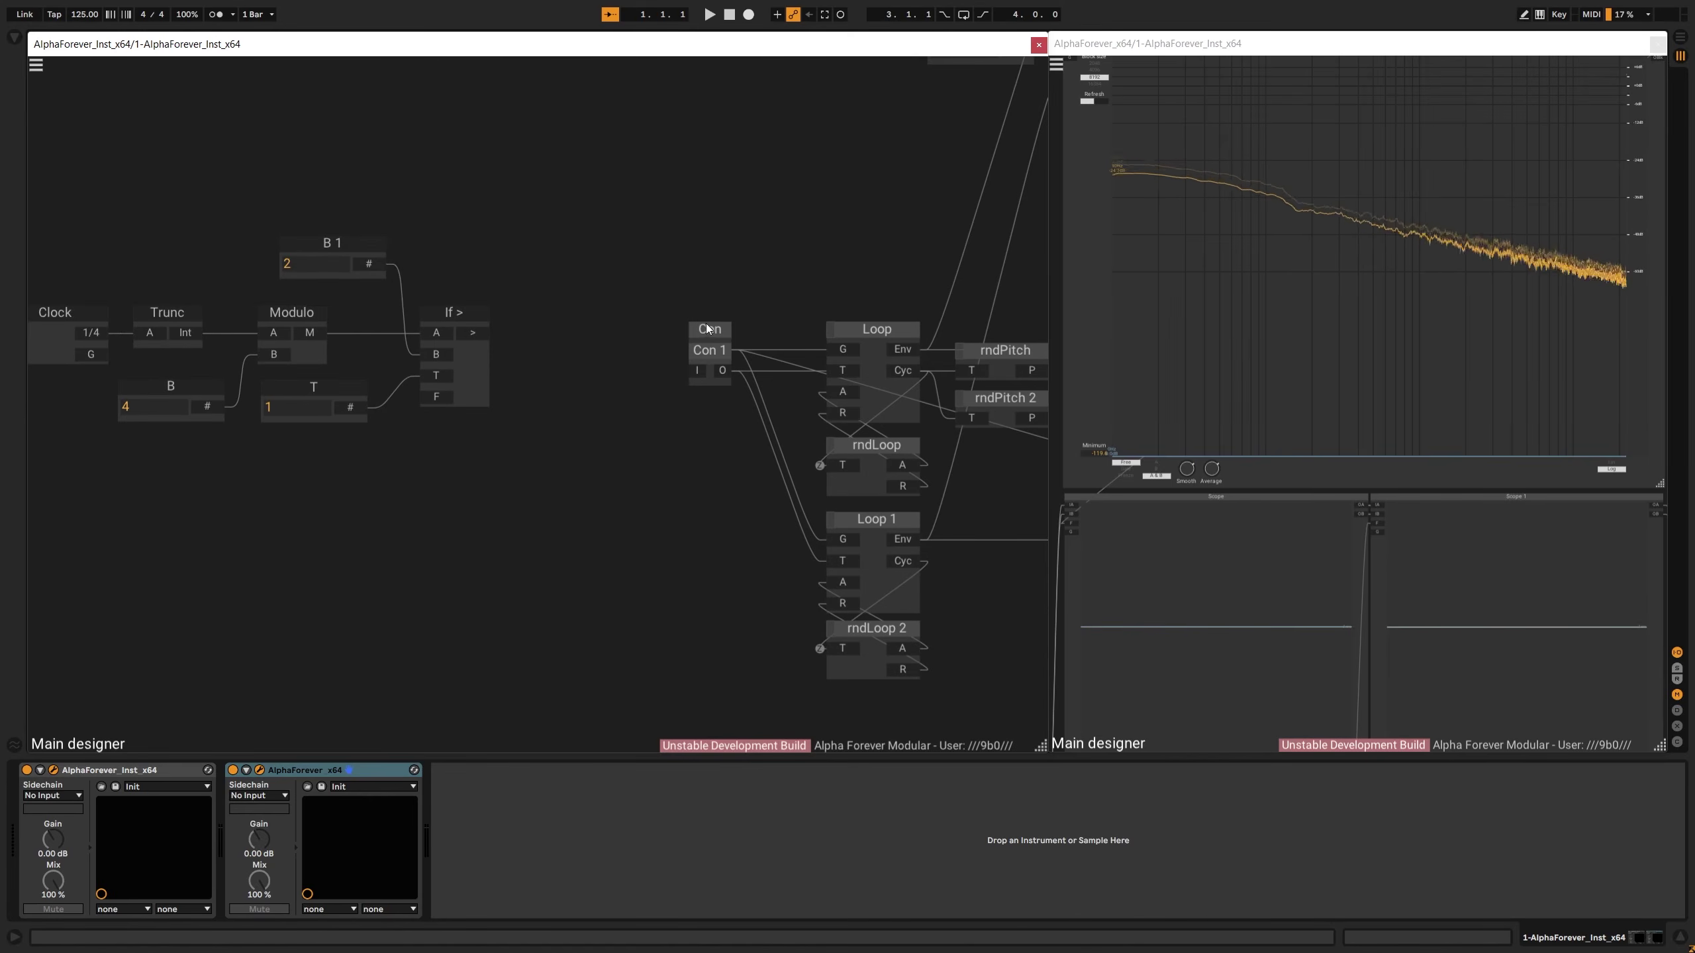
left_click_drag(708, 328, 645, 328)
left_click(654, 280)
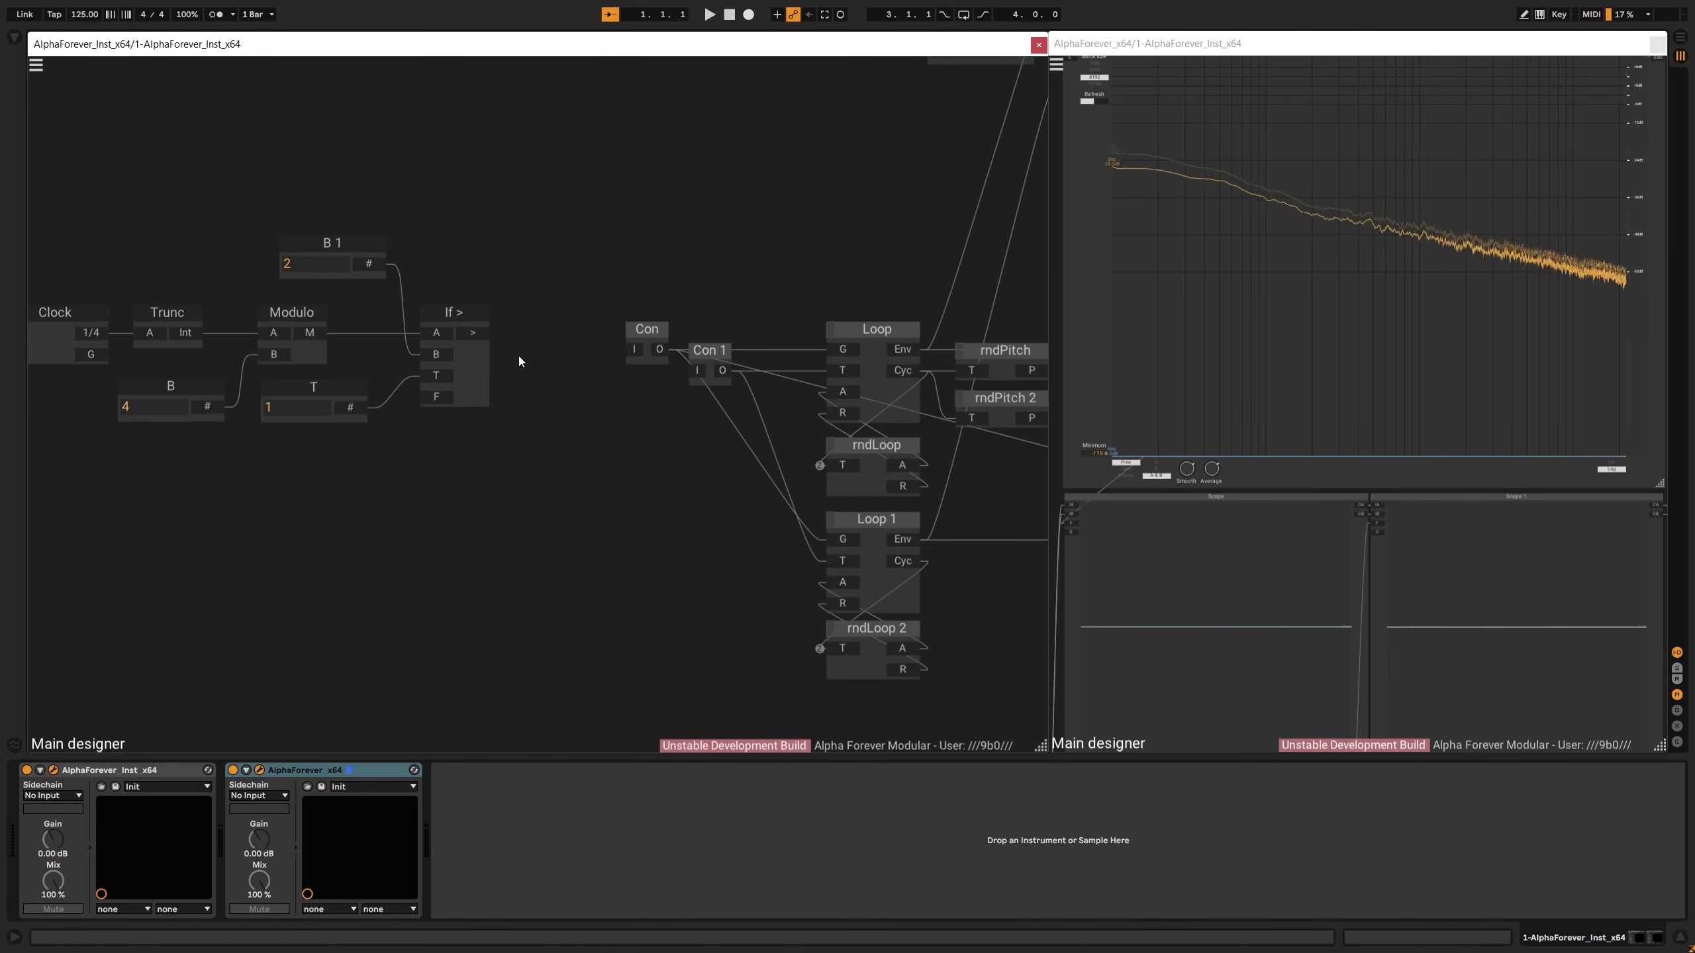
Connect the If > output to Con and move the clock chain into line with it
left_click_drag(486, 339, 635, 348)
left_click_drag(657, 546, 91, 139)
left_click_drag(610, 340, 613, 356)
left_click(674, 449)
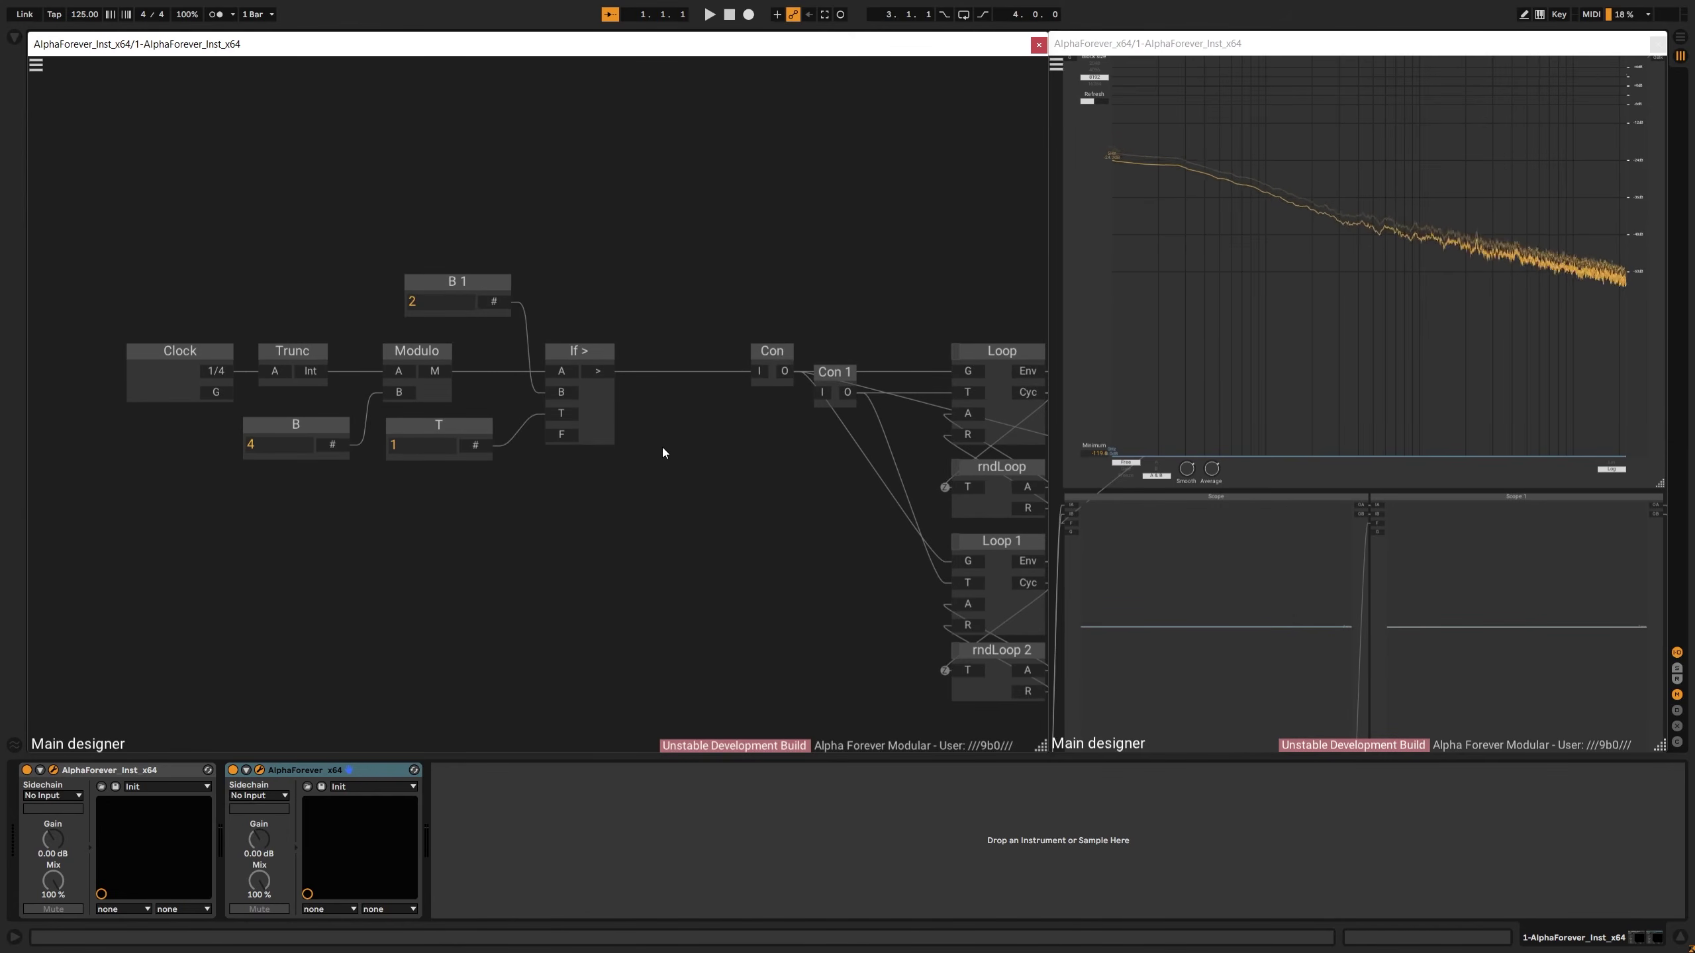
Add a Mul module between If > and the Con connectors, with its A input fed by If >
right_click(662, 448)
type("mu")
left_click(821, 468)
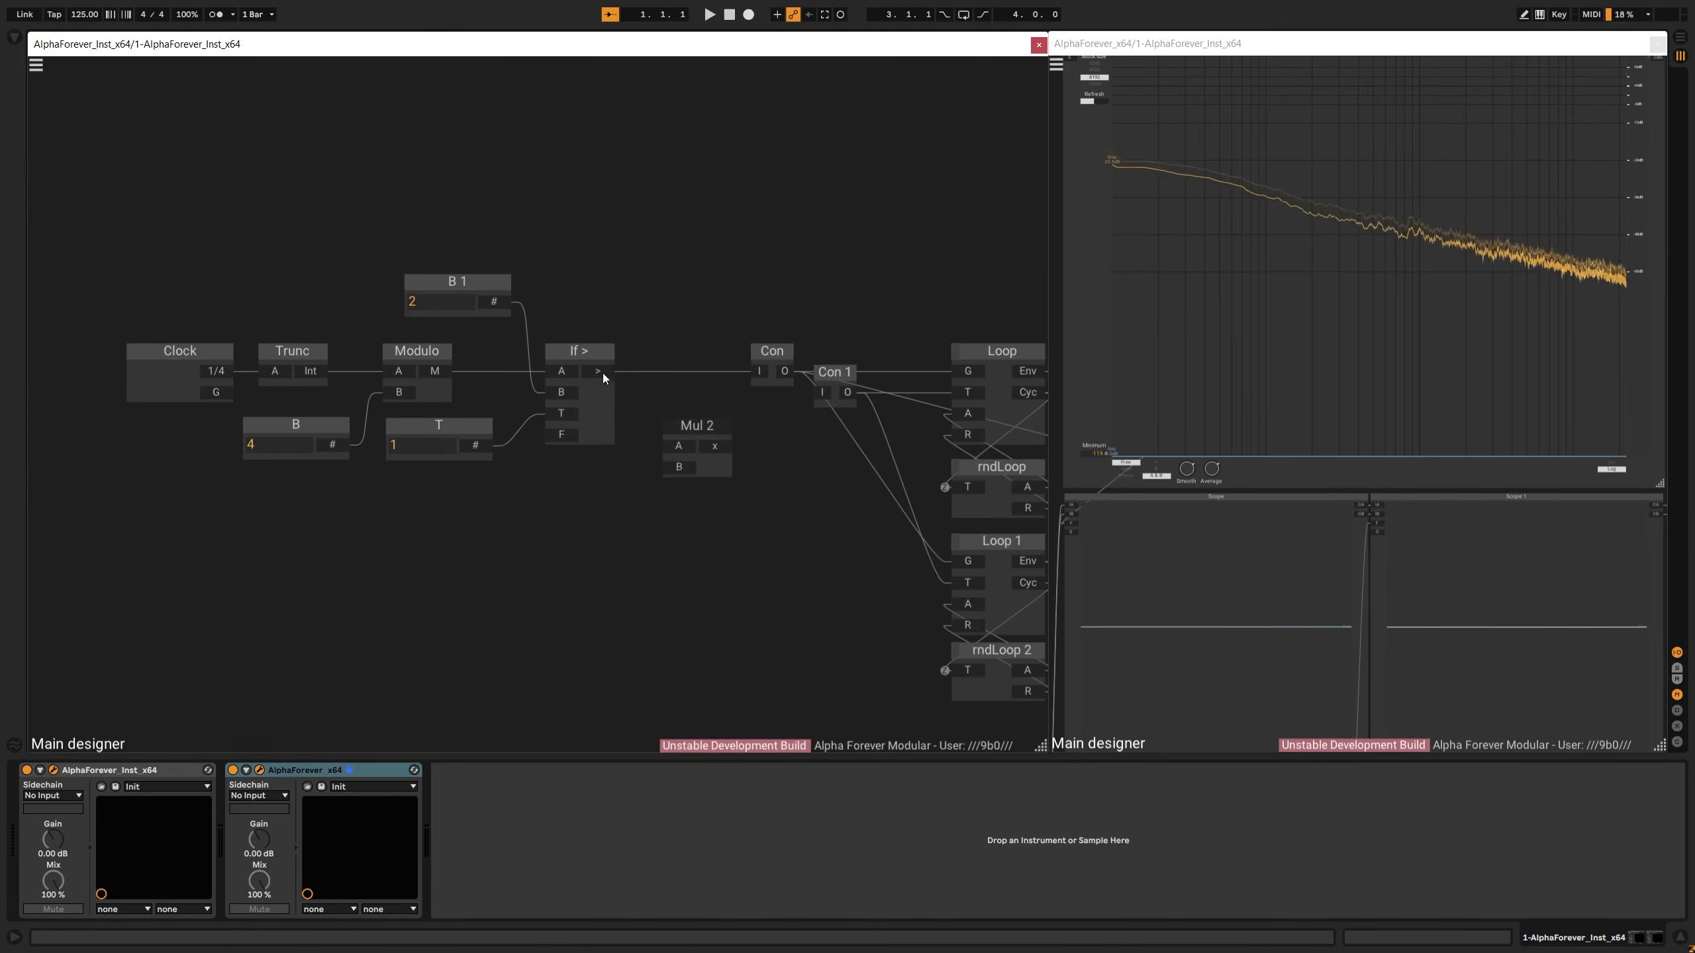
Feed Mul 2's B input from a Change module driven by If >, and connect Mul 2's output to Con 1
right_click(679, 472)
type("chan")
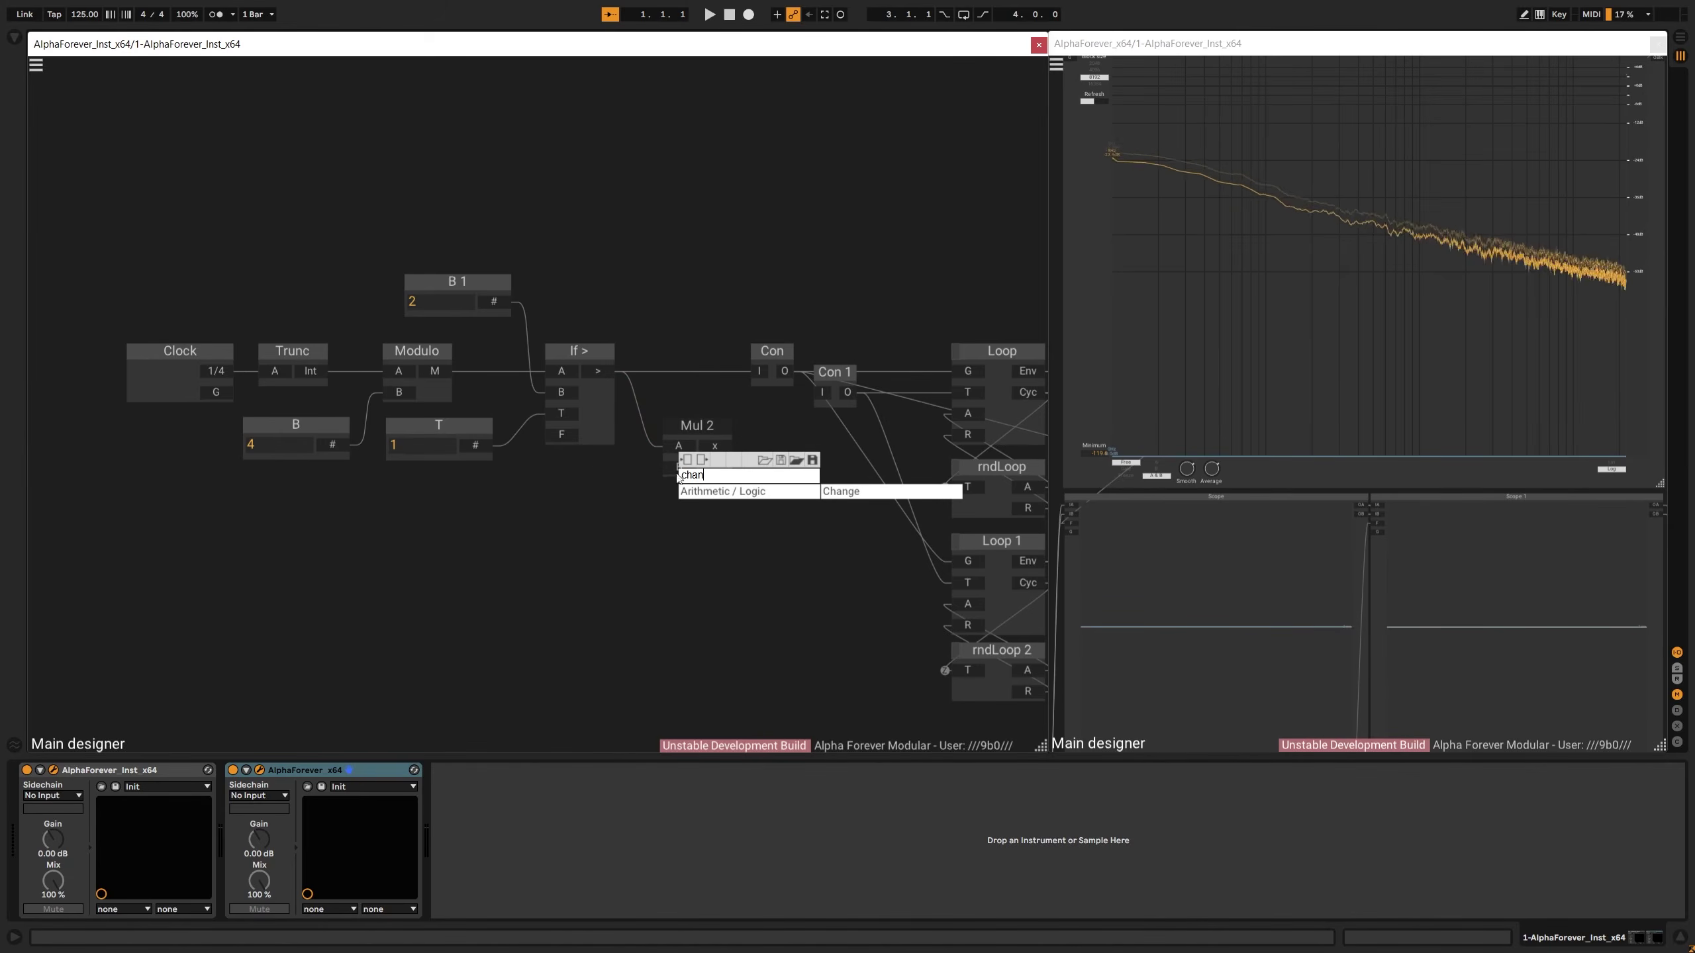
left_click(822, 491)
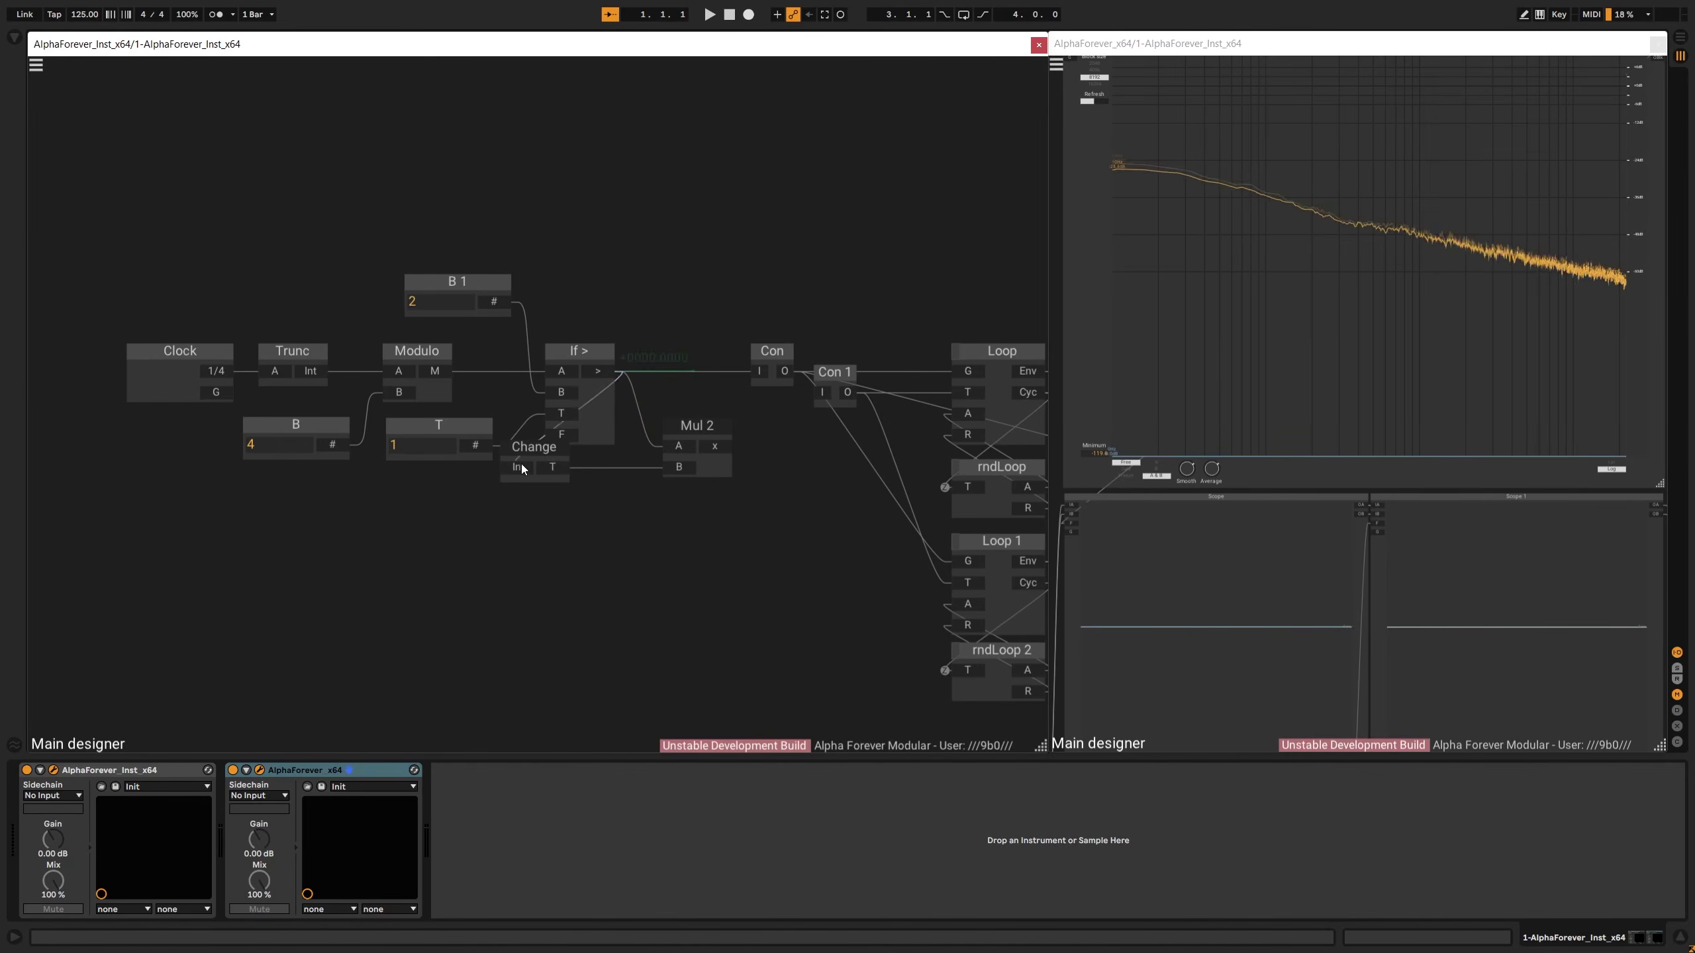
mouse_move(732, 445)
left_mouse_down()
mouse_move(823, 392)
mouse_move(728, 427)
mouse_move(743, 421)
left_mouse_up()
left_click_drag(666, 364, 596, 434)
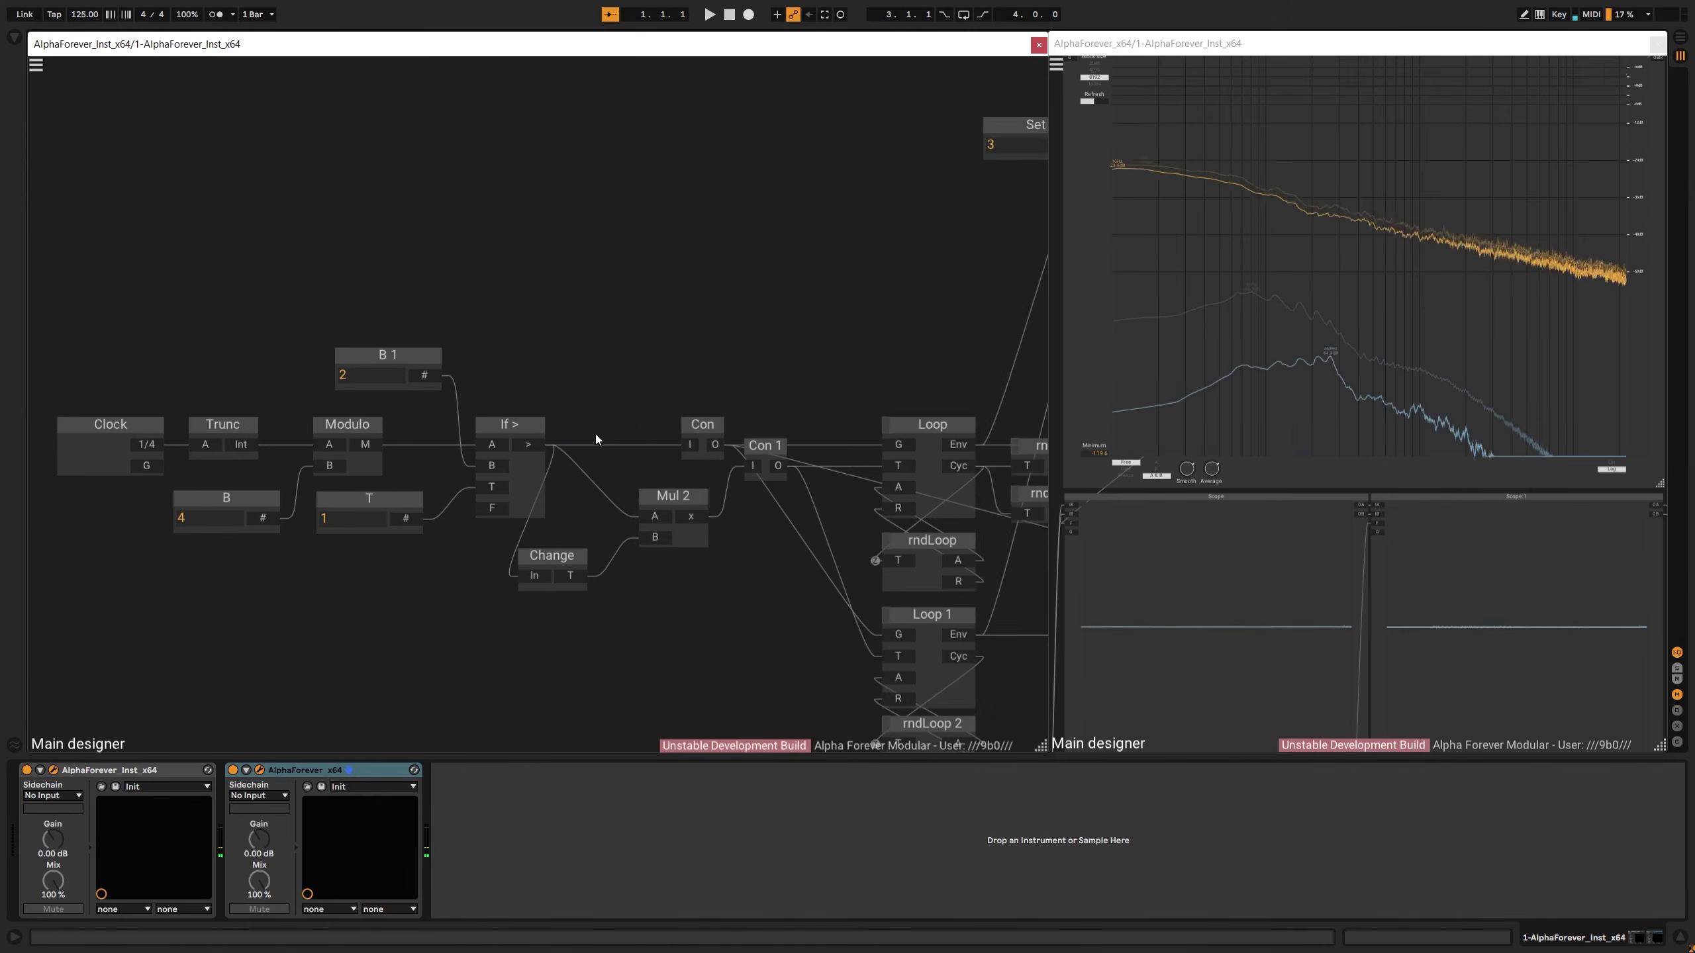
Insert a Variable module between Clock and Trunc, and wire the Clock's G output to its Trig input
scroll(608, 409, "down", 5)
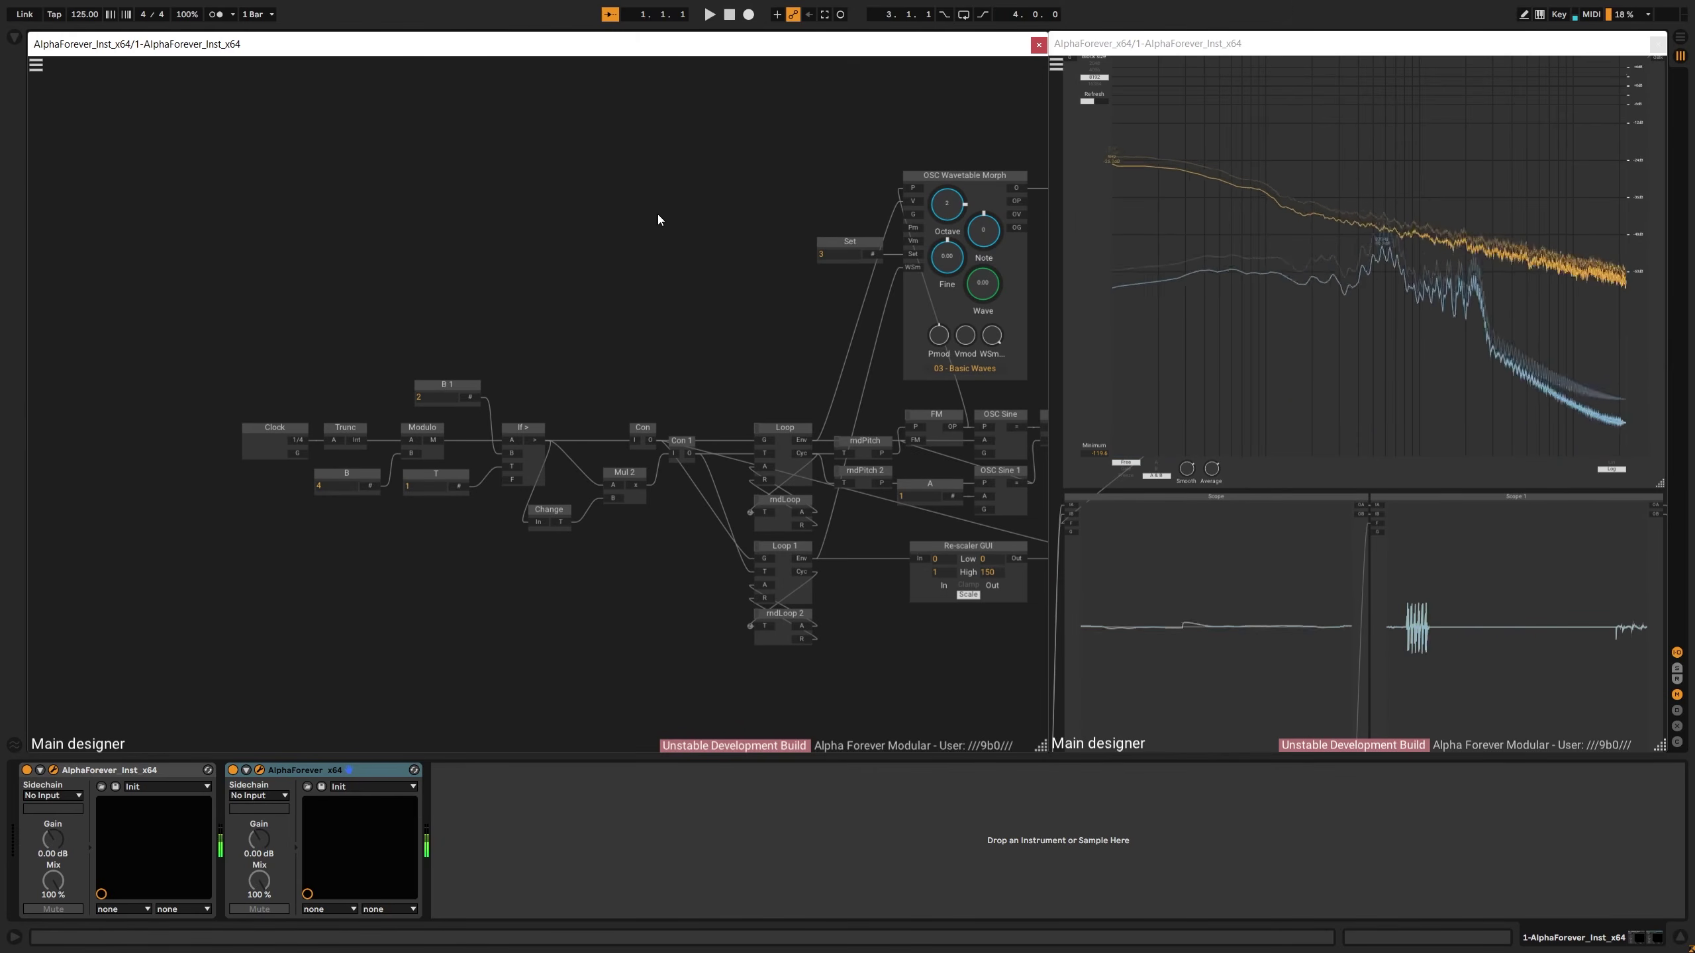
left_click_drag(272, 425, 179, 426)
right_click(222, 441)
type("va")
left_click(373, 462)
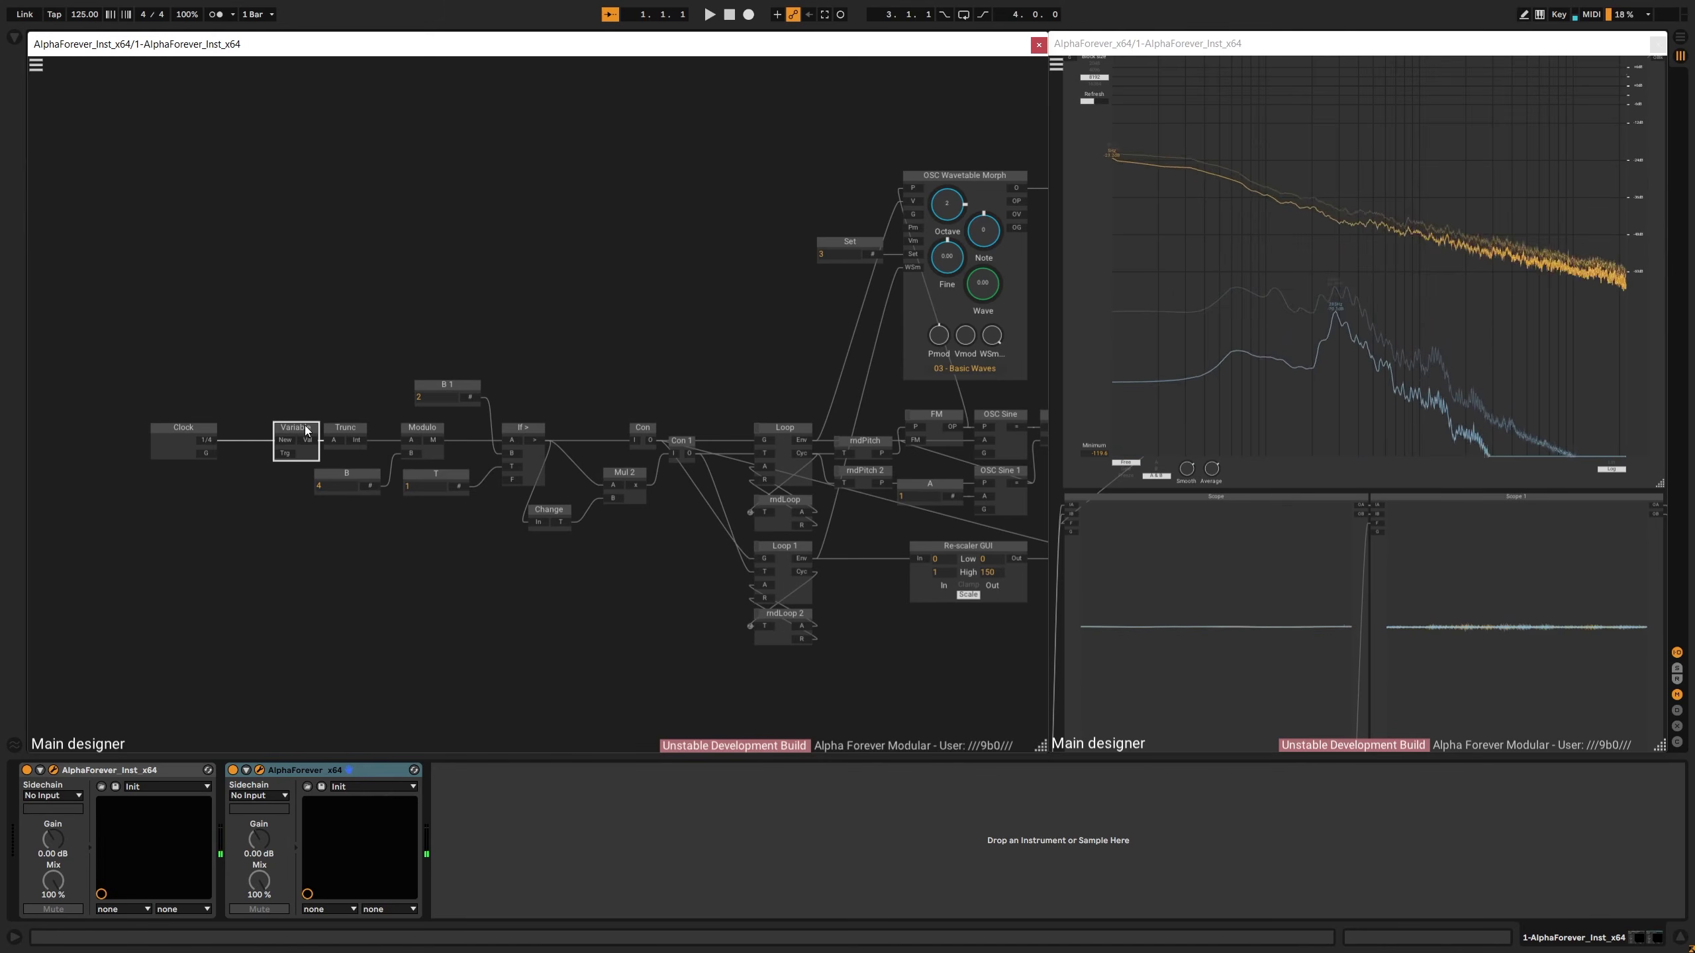
left_click_drag(265, 457, 266, 457)
Run the transport to listen to the clock-driven patch
left_click(289, 363)
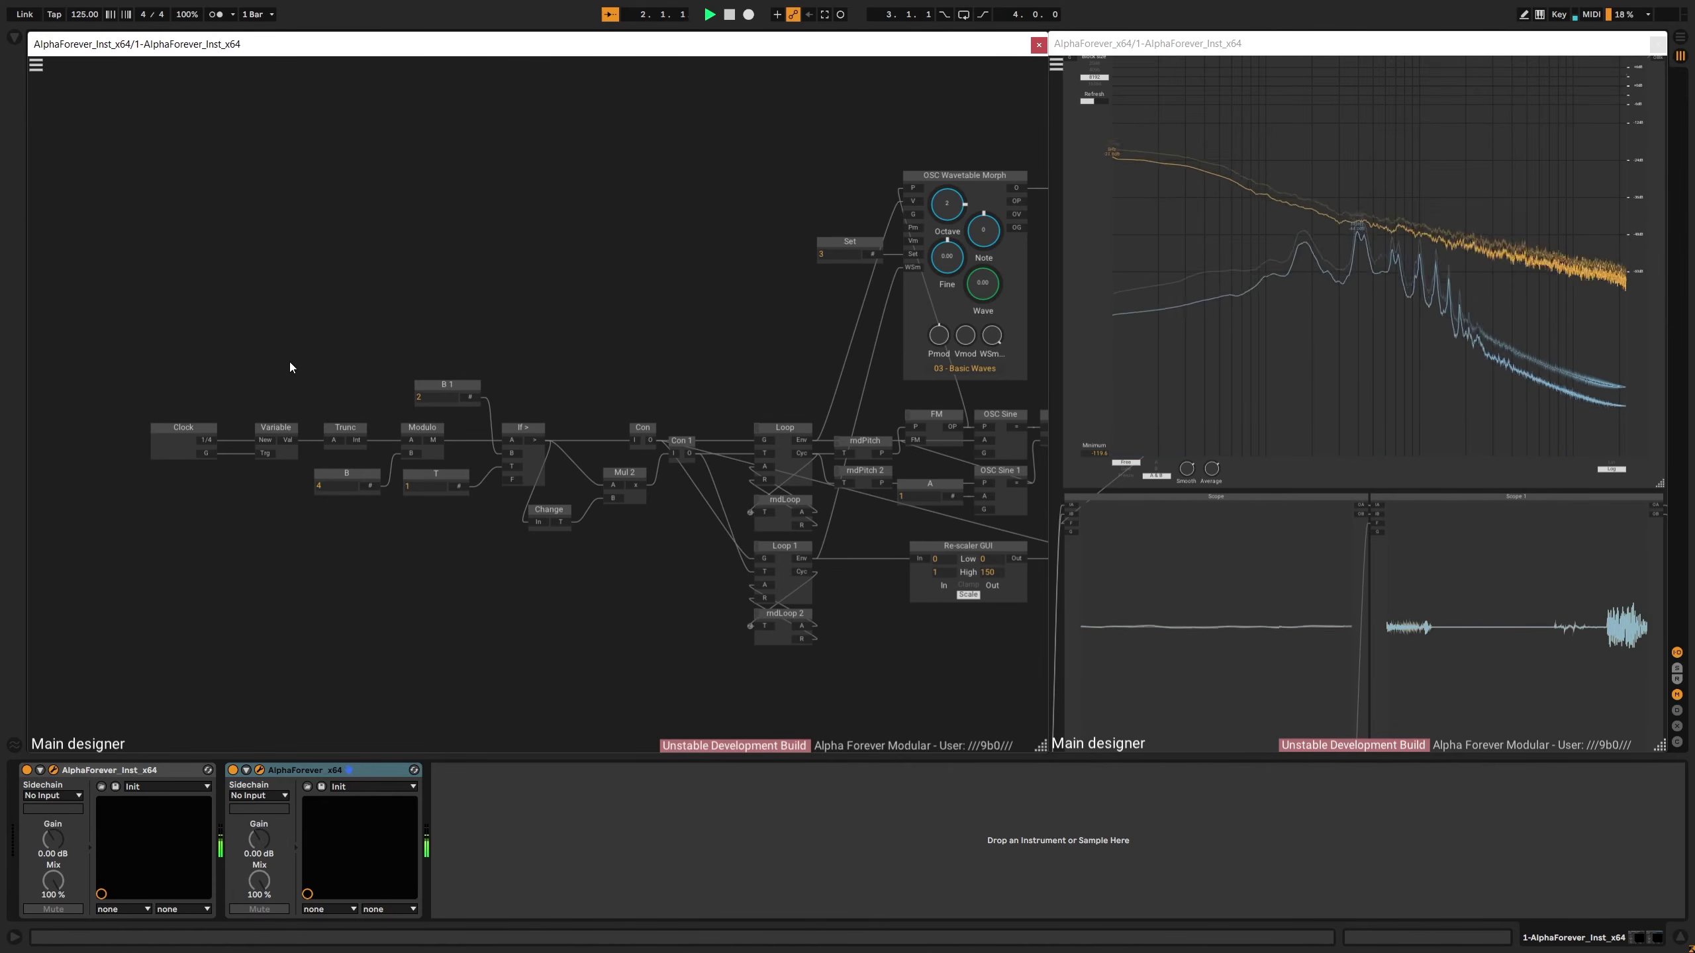
key("space")
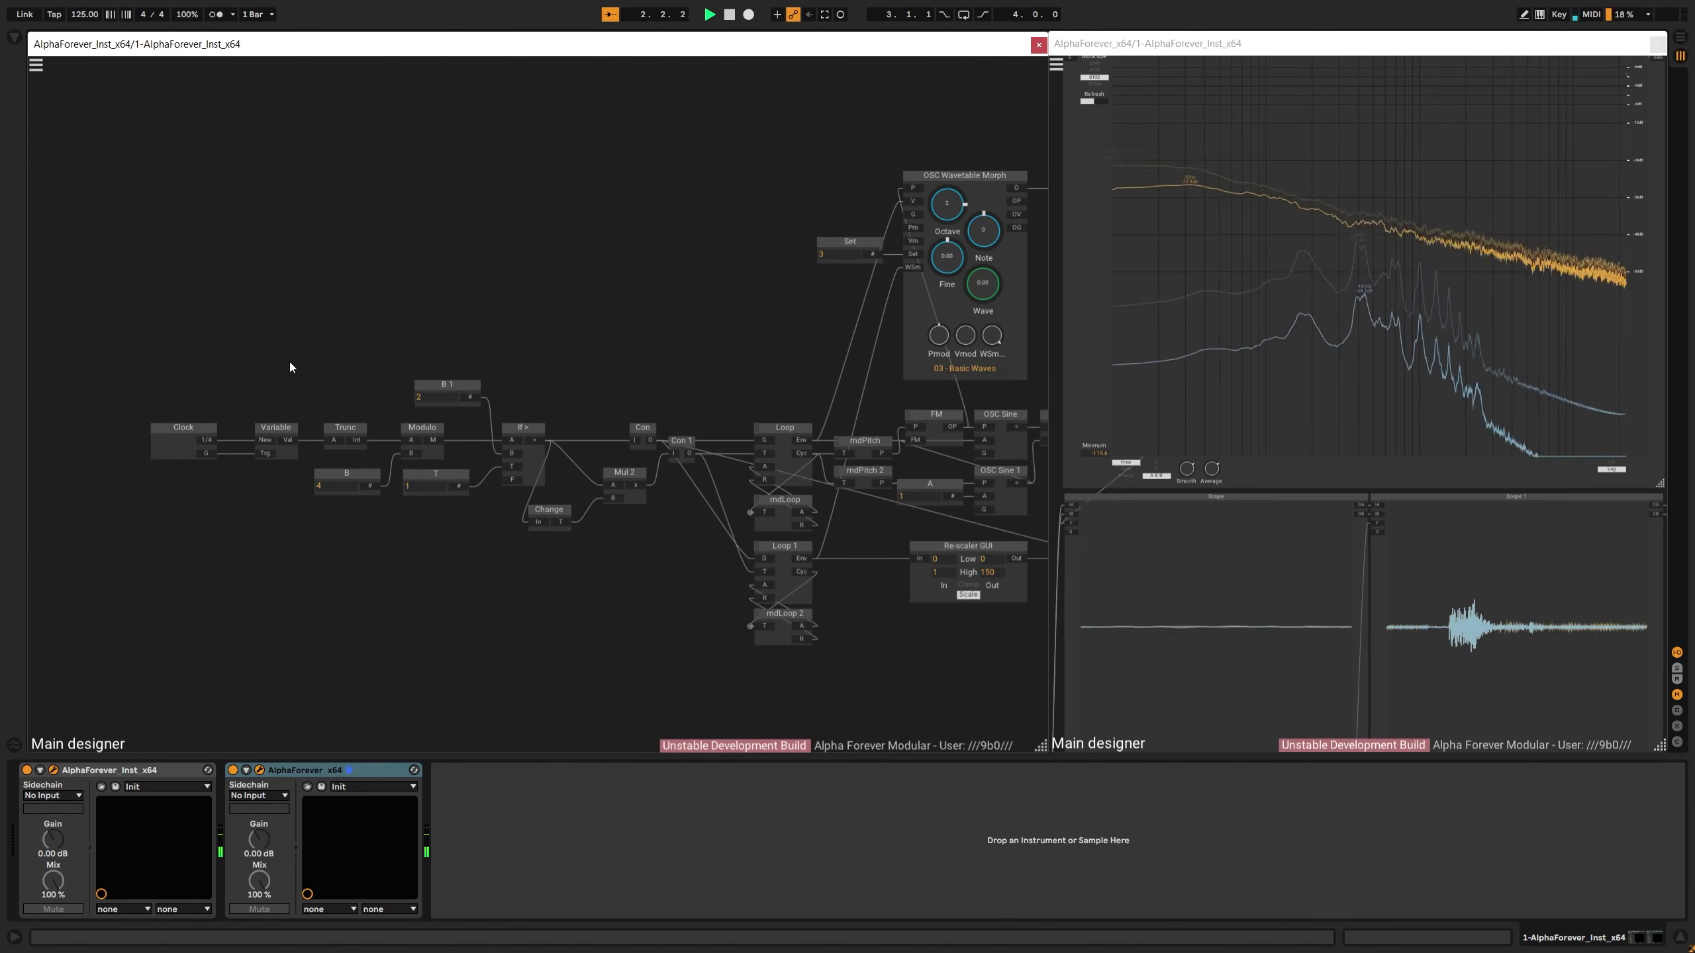
Stop the transport and move the small value module wired to the scope just below the Mul 1 module
key("space")
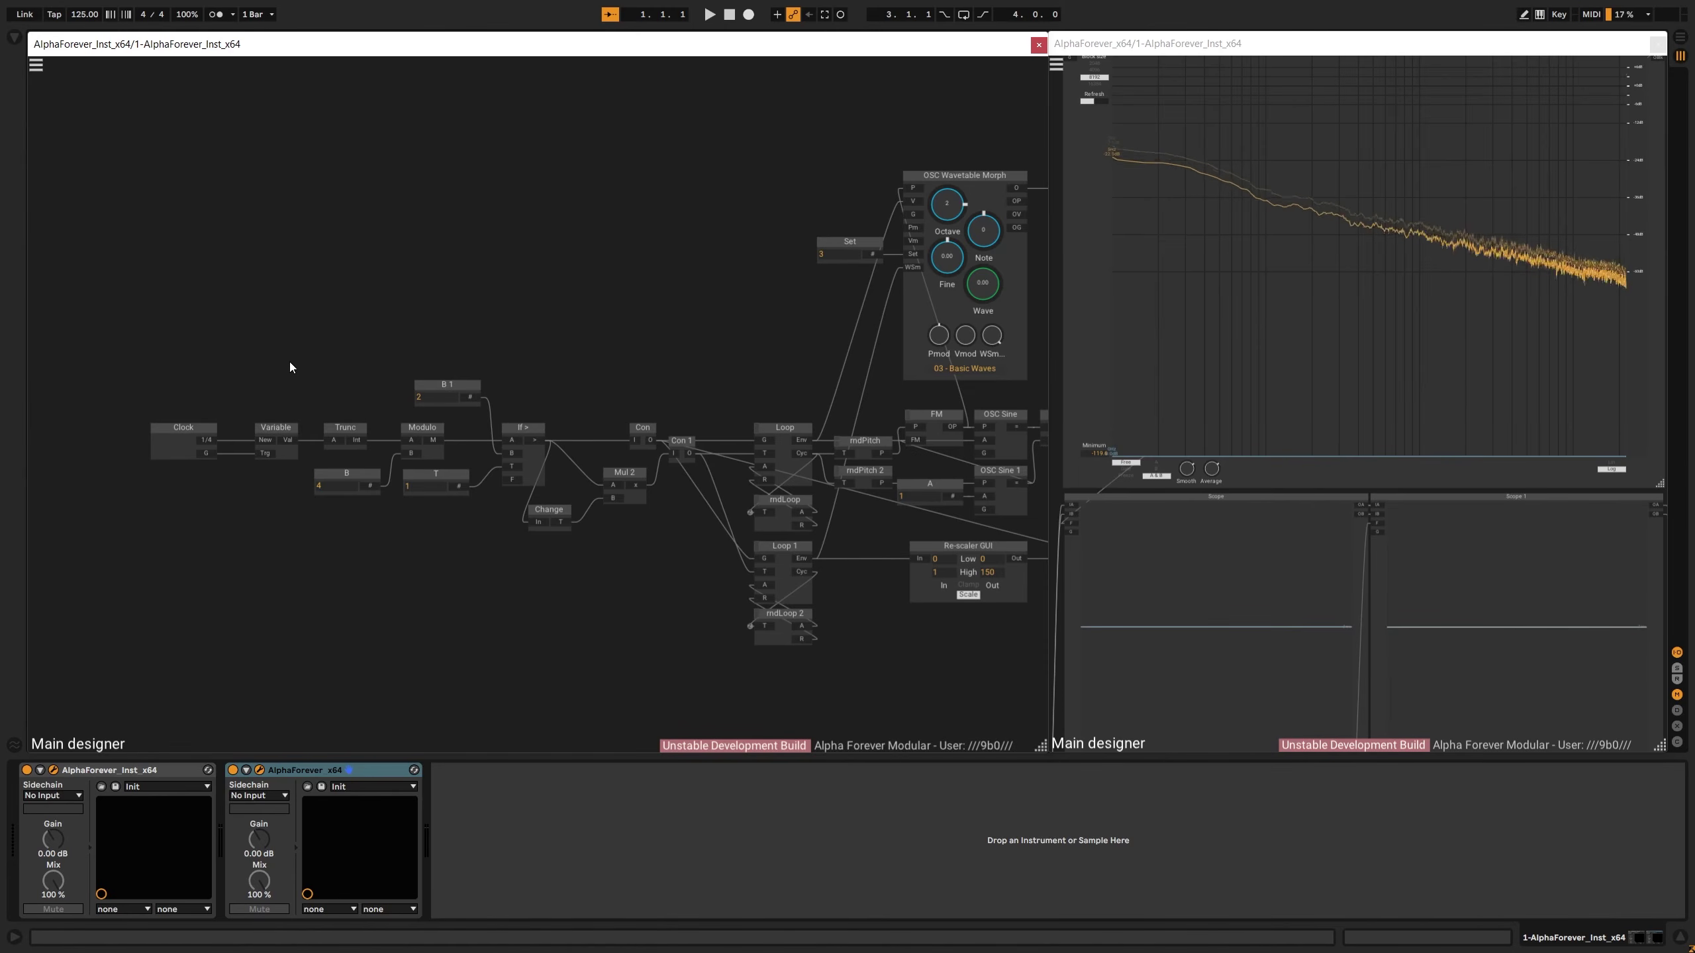
scroll(527, 294, "down", 4)
left_click_drag(694, 268, 329, 307)
scroll(330, 307, "down", 1)
scroll(329, 313, "down", 2)
scroll(389, 307, "left", 3)
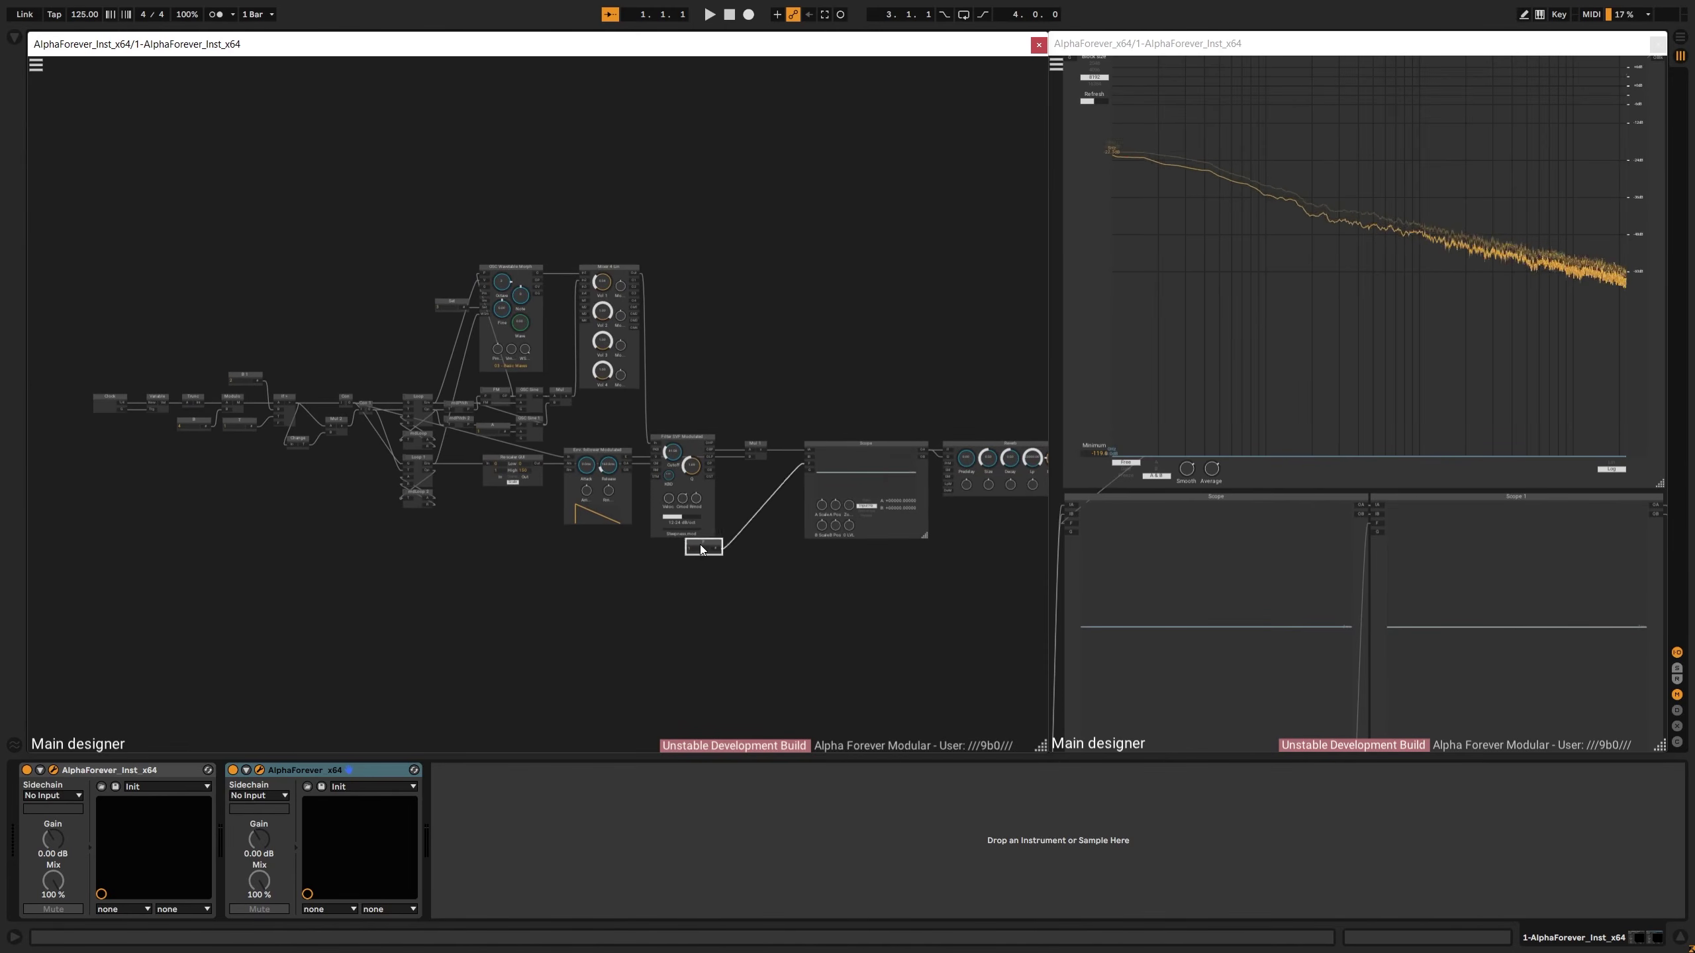
left_click_drag(700, 548, 765, 481)
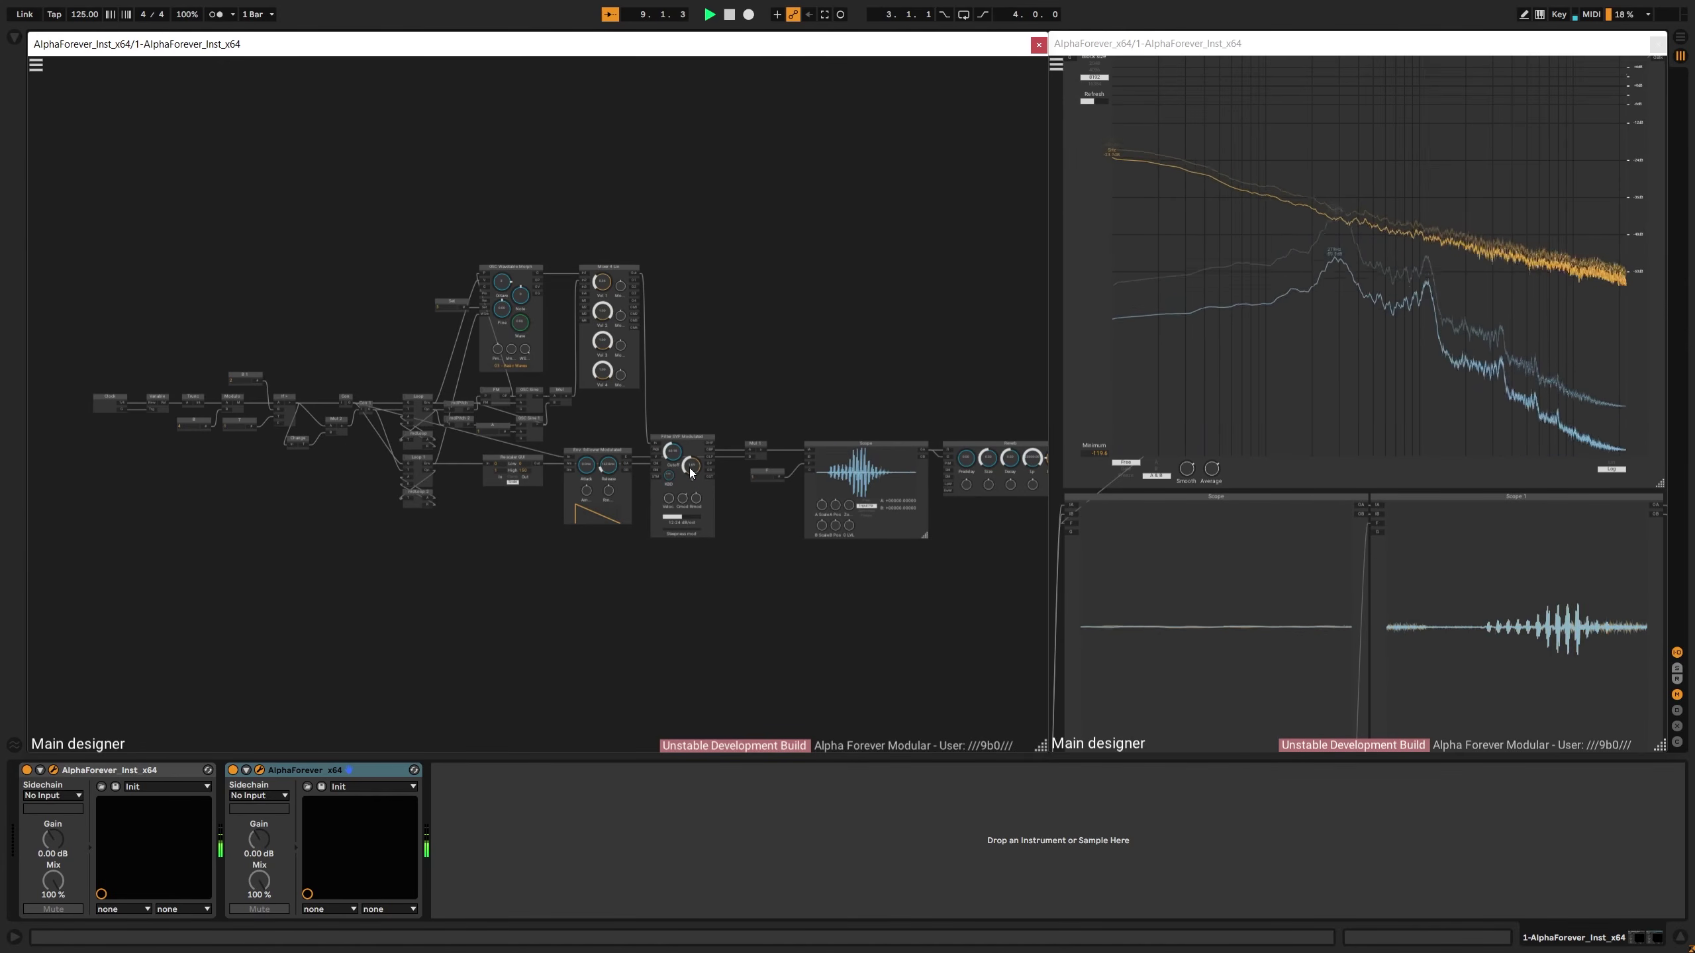
Lower the Q of the Filter SVF Modulated module slightly while the patch plays
left_click_drag(690, 468, 691, 484)
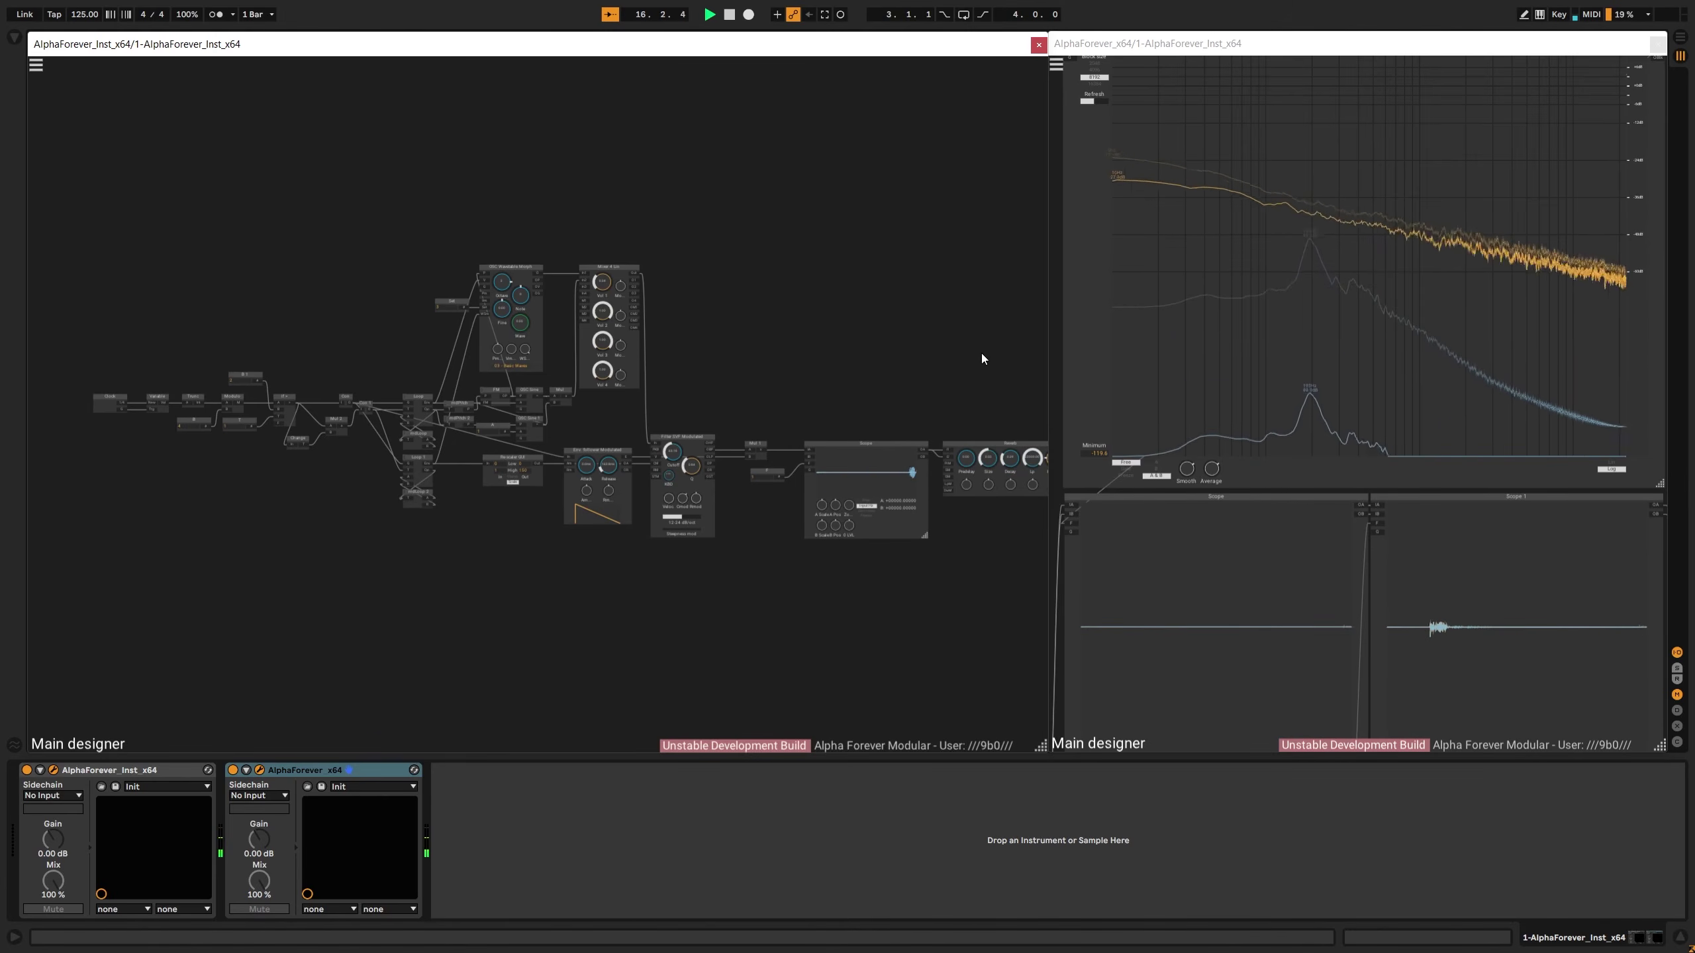
Move the small value module wired to the scope above Mul 1, between the filter and the scope
scroll(260, 509, "up", 2)
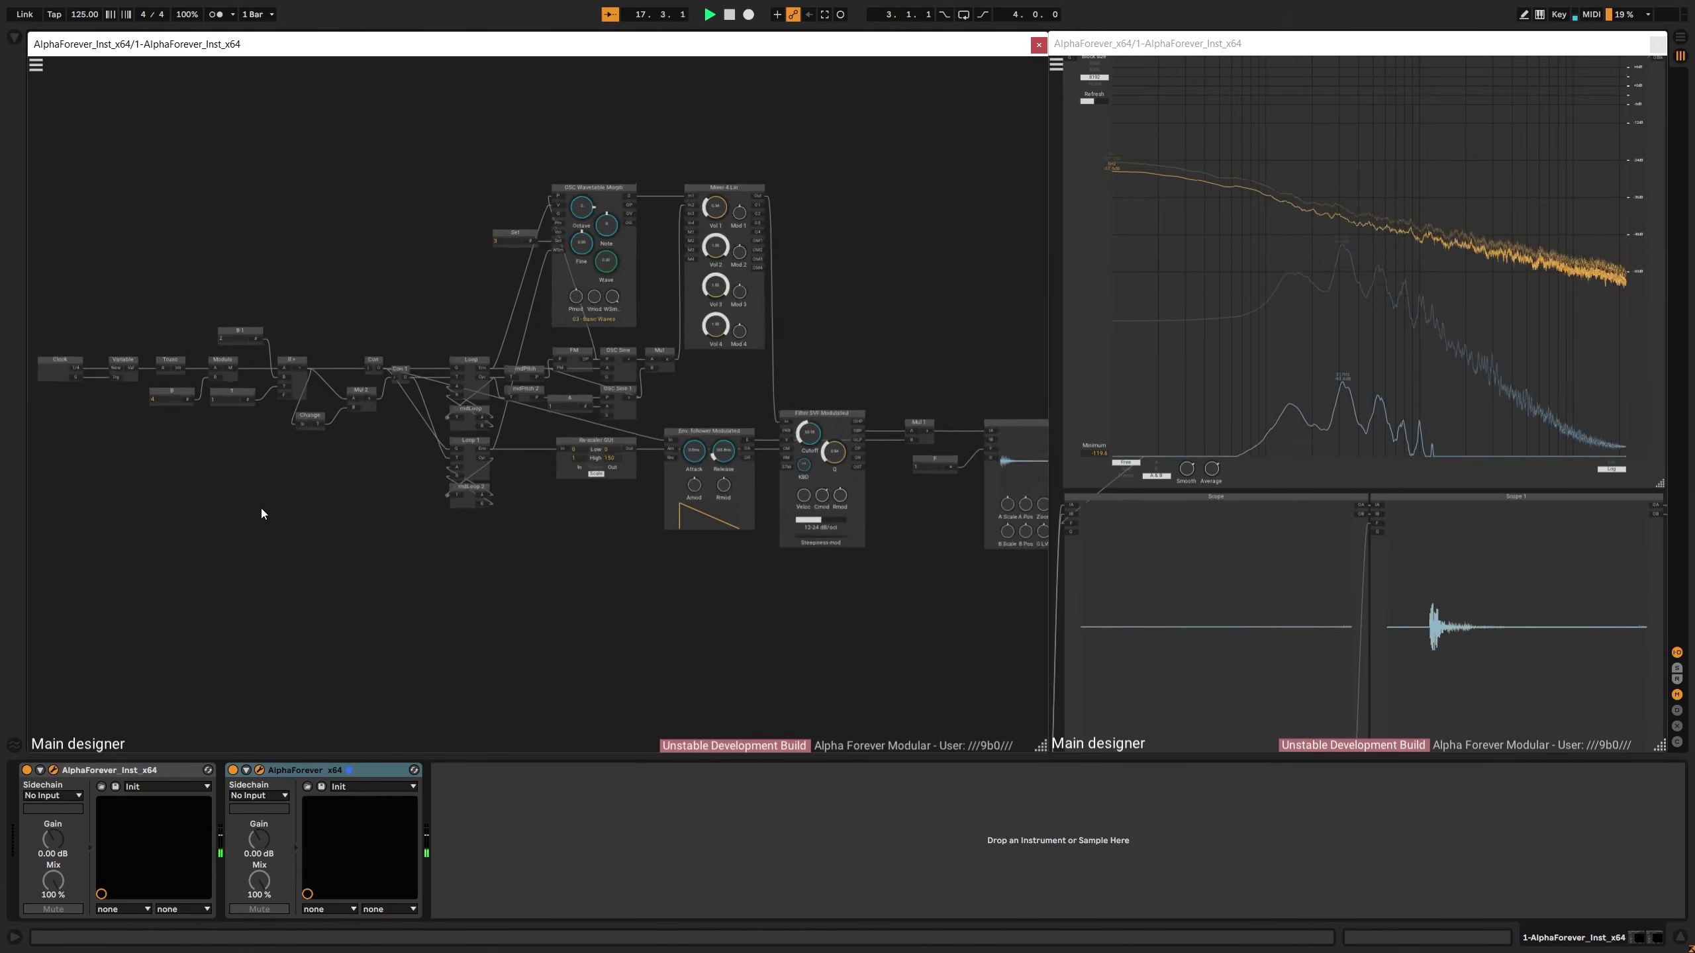
scroll(260, 508, "up", 1)
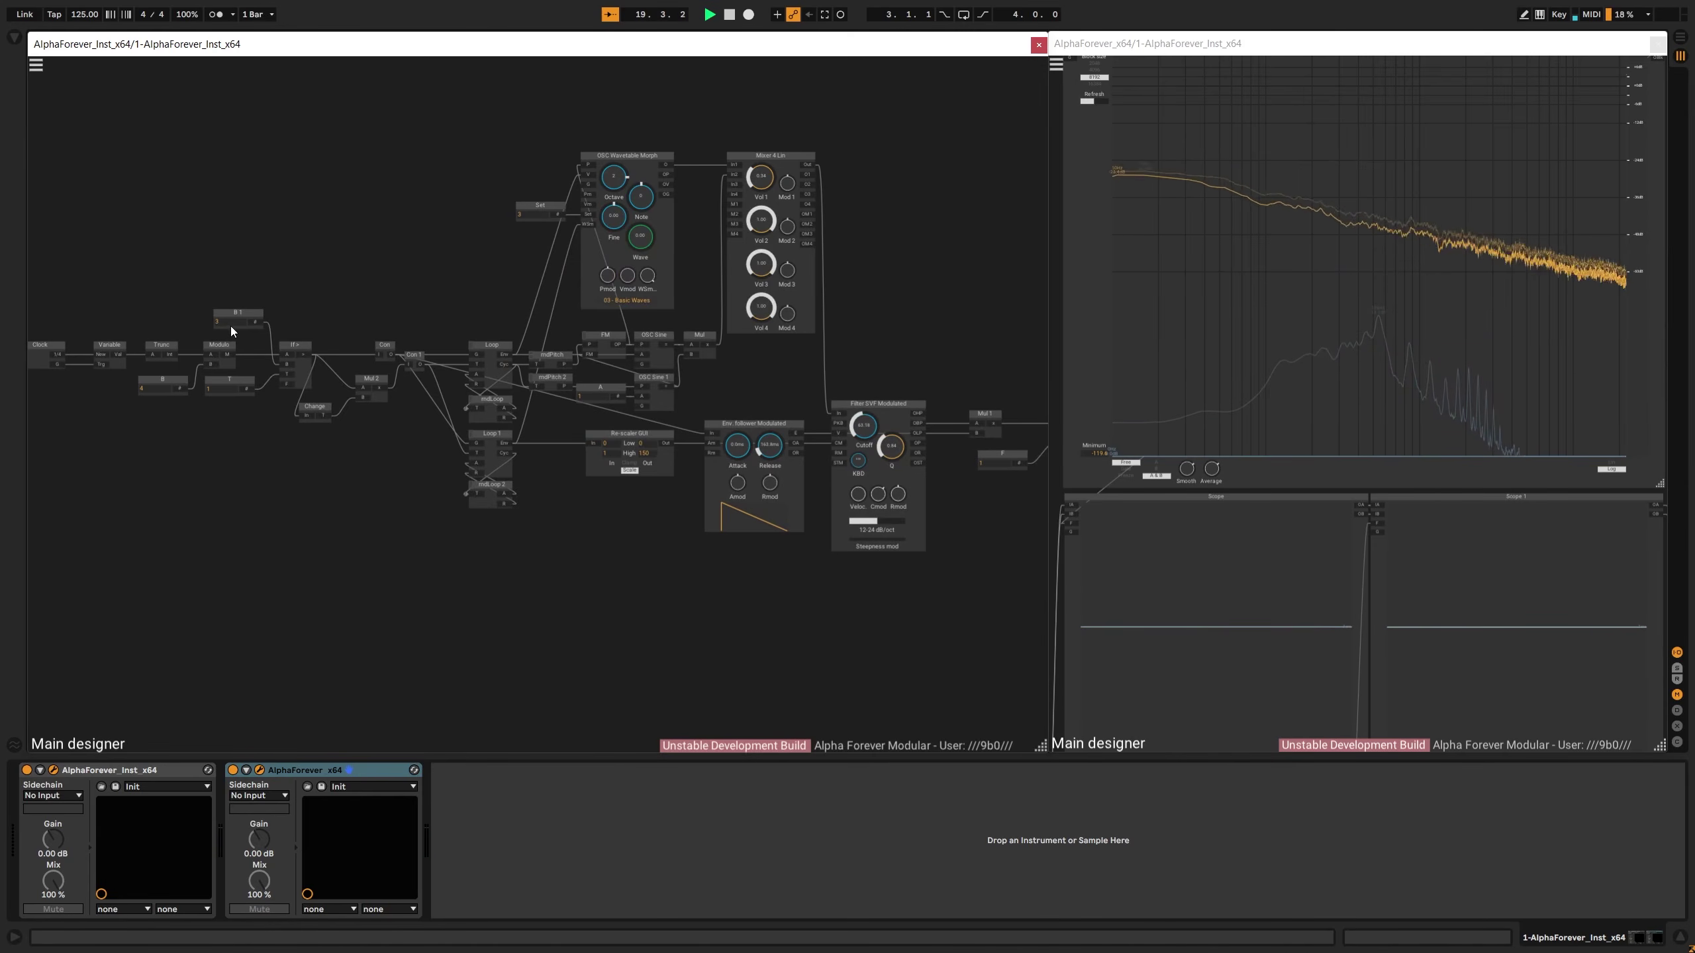
scroll(225, 321, "down", 1)
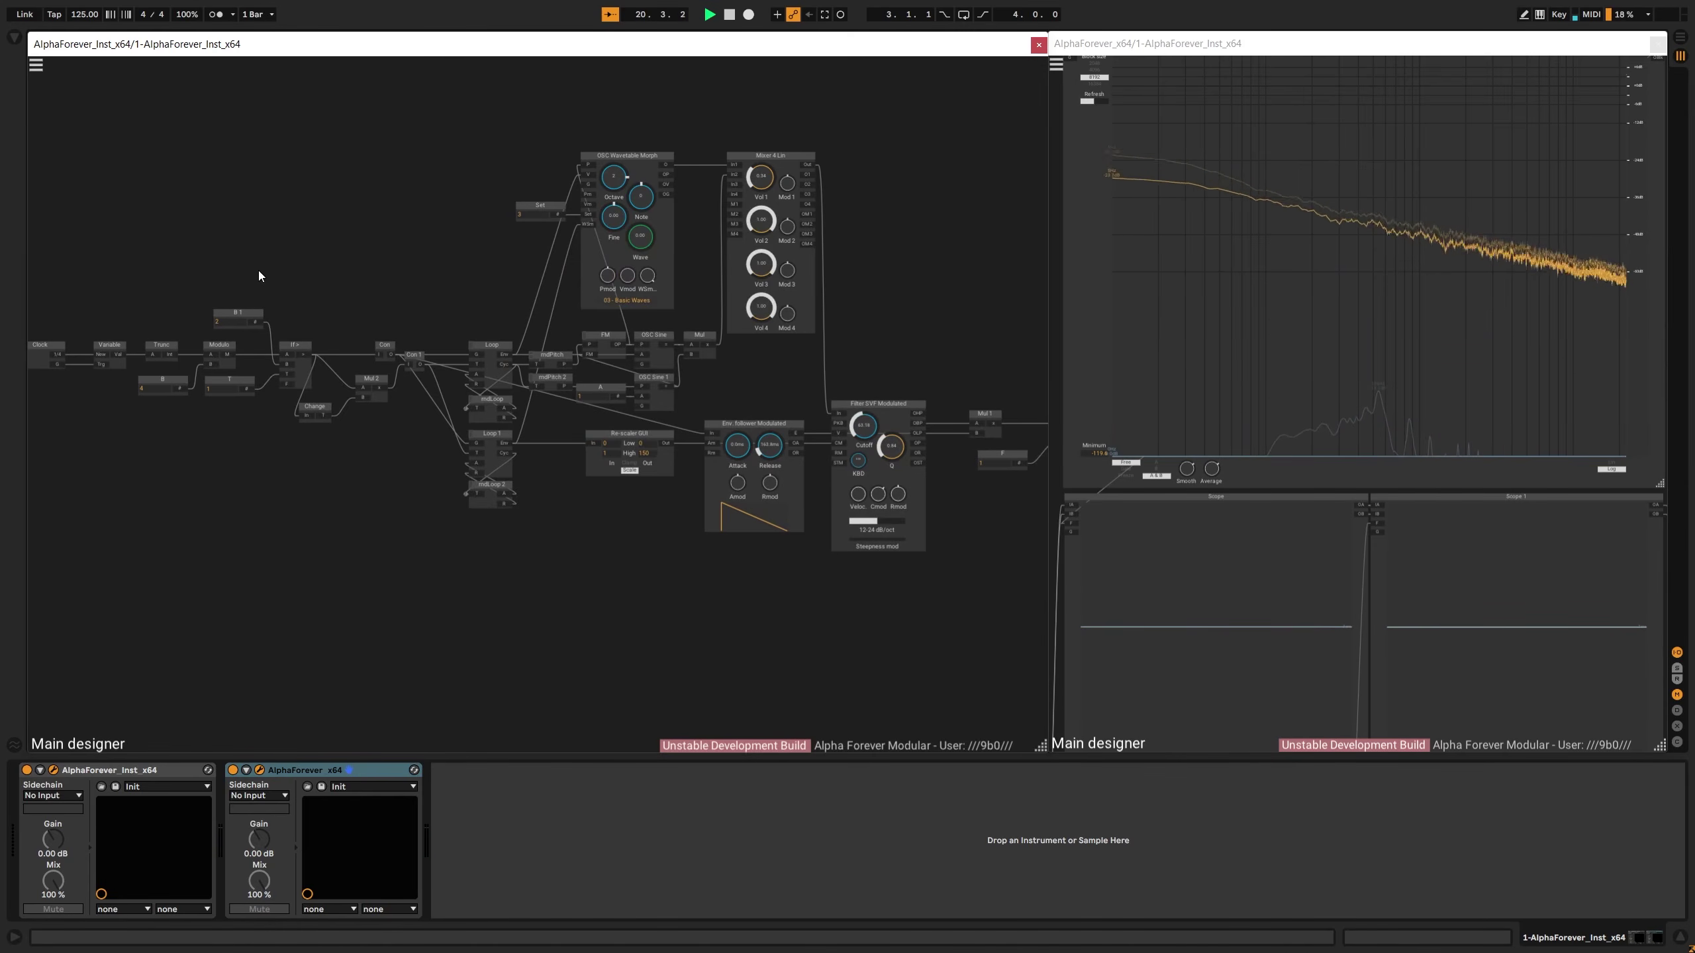
scroll(258, 272, "down", 1)
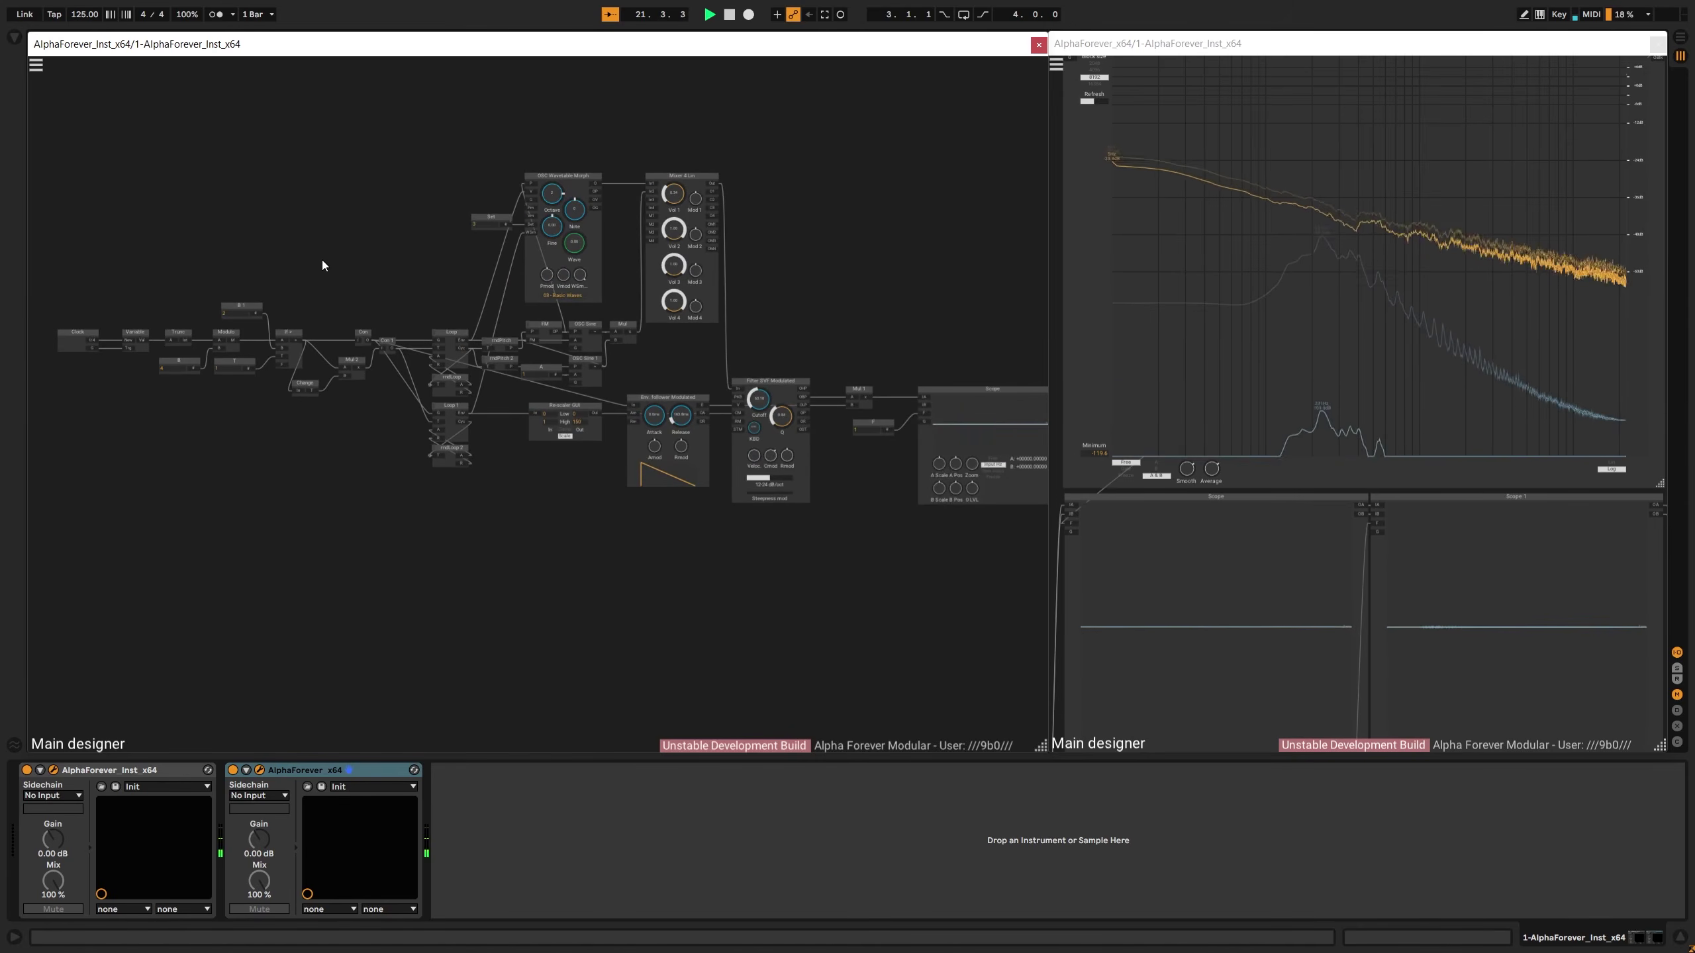
scroll(322, 264, "down", 1)
left_click_drag(784, 399, 800, 356)
scroll(735, 310, "down", 2)
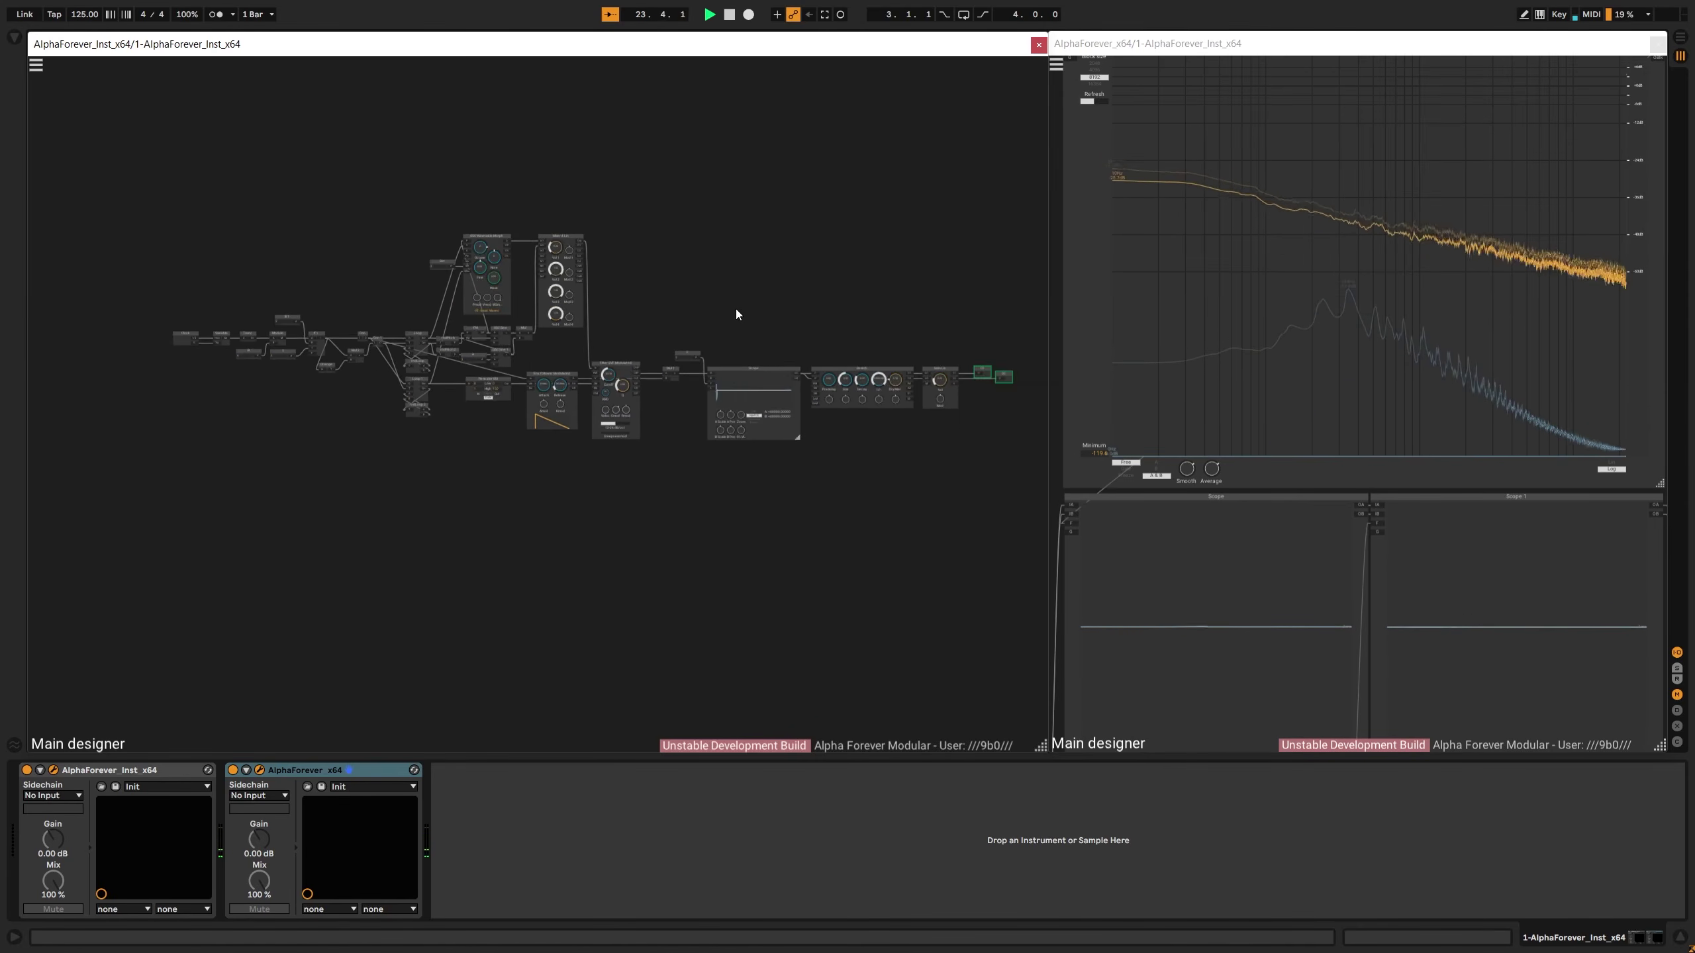
left_click_drag(813, 294, 766, 323)
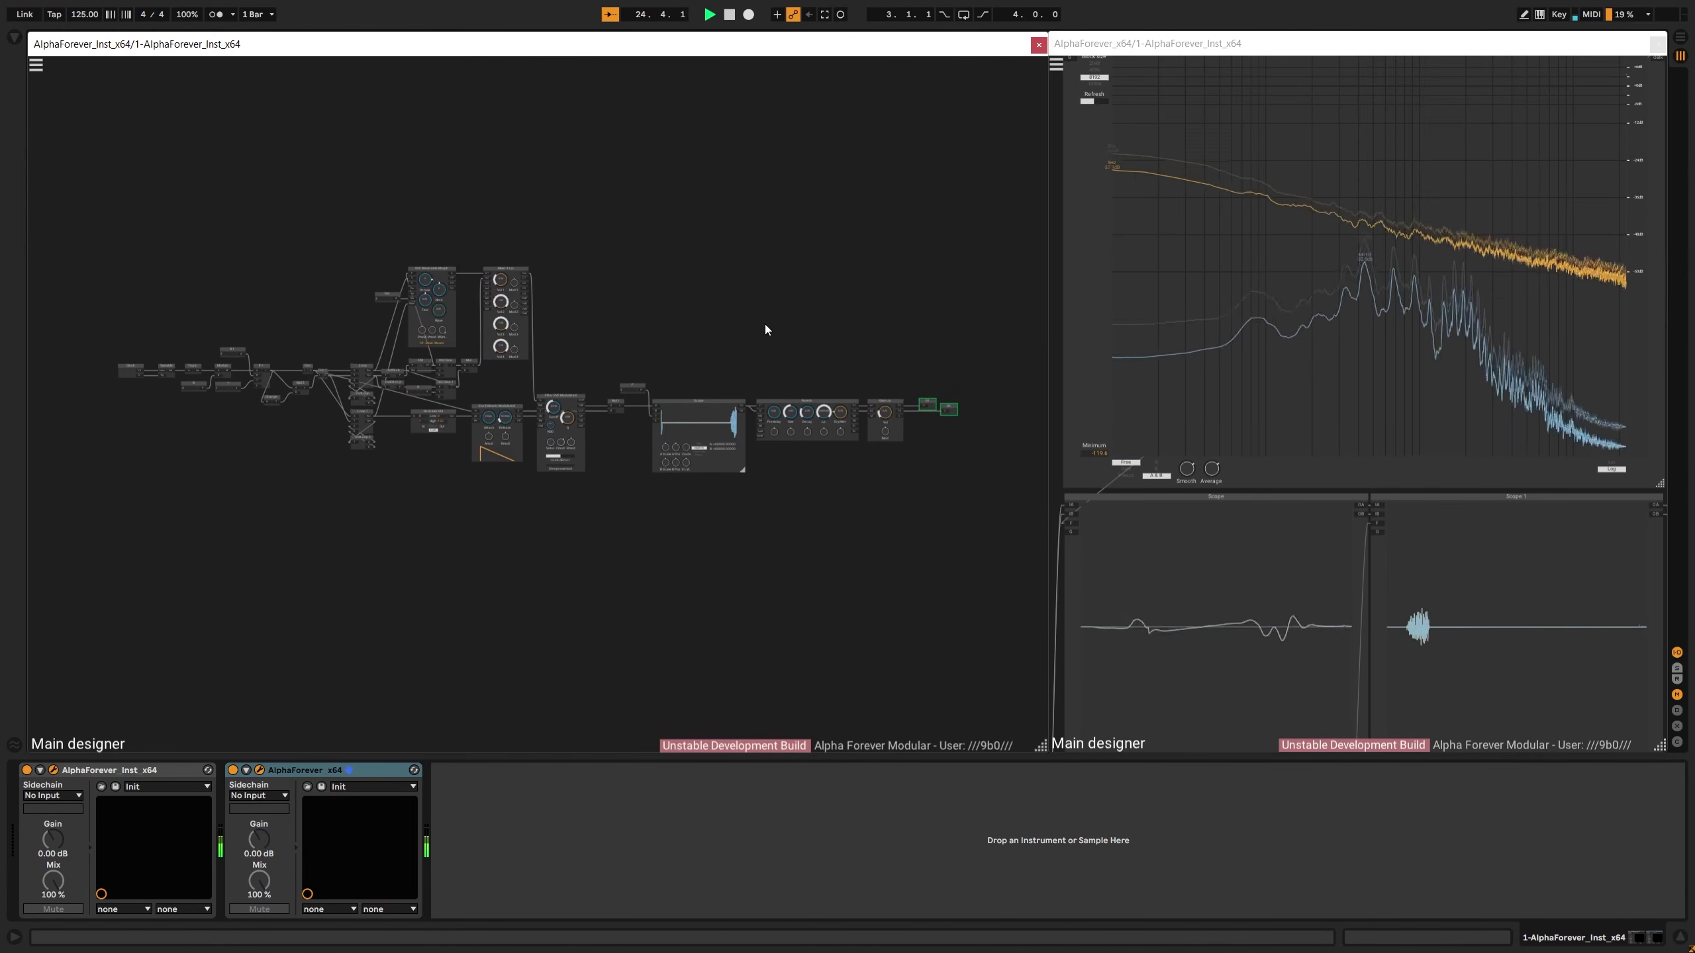